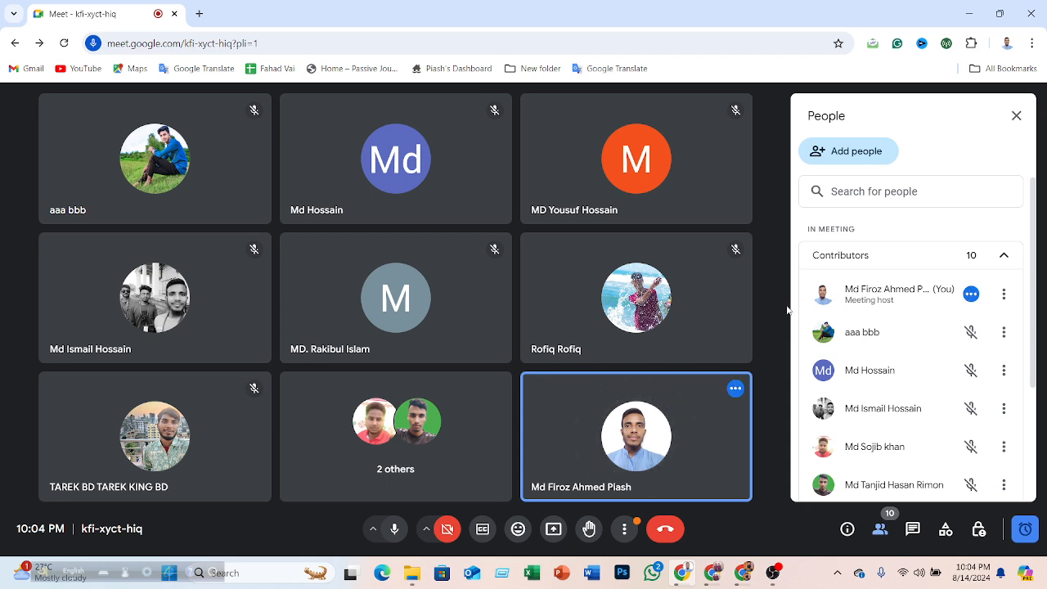
left_click(969, 17)
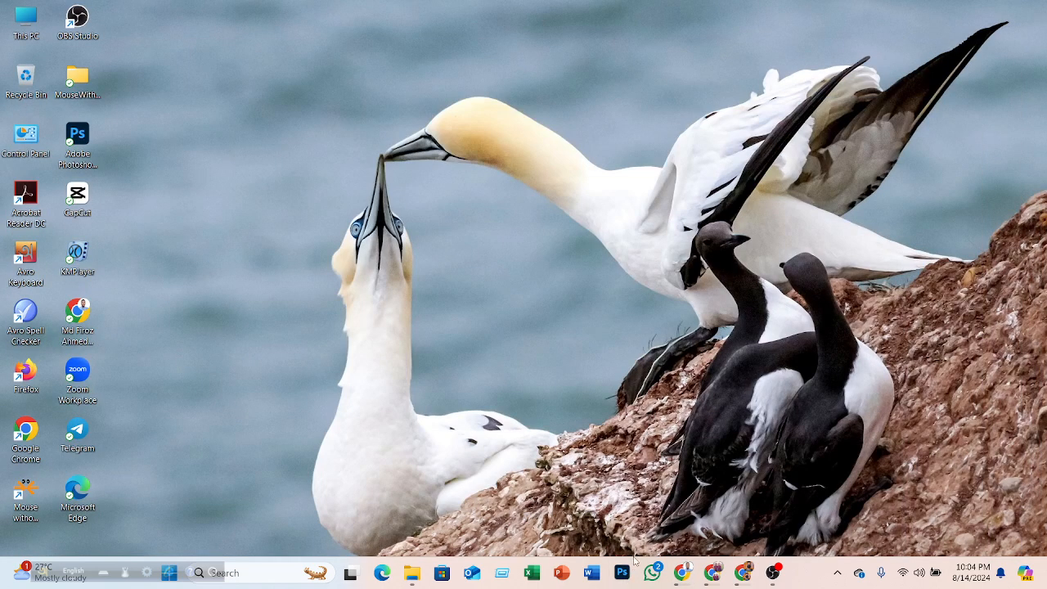
left_click(682, 572)
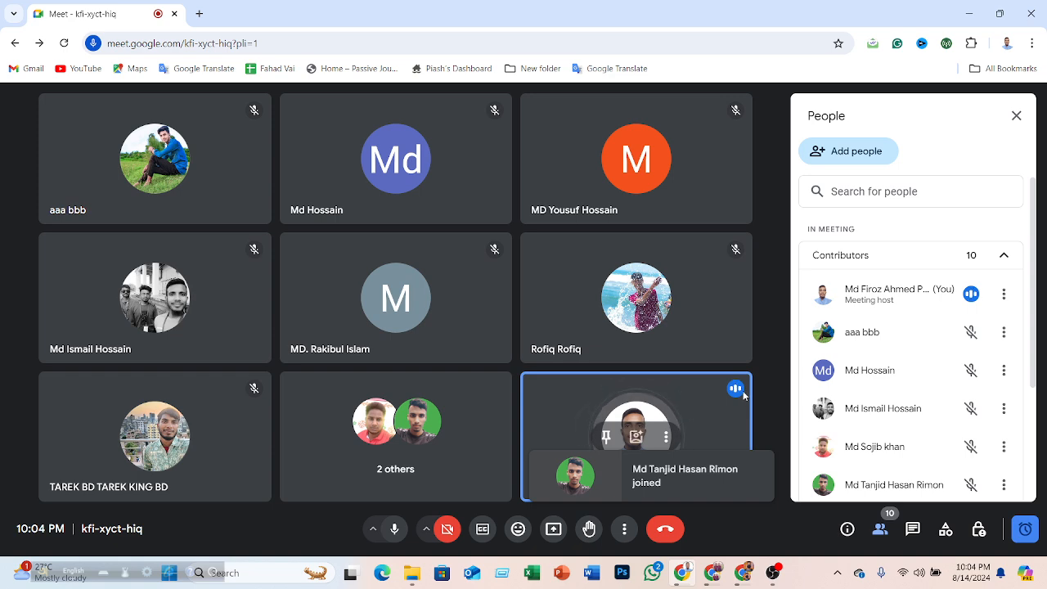
key("alt+Tab")
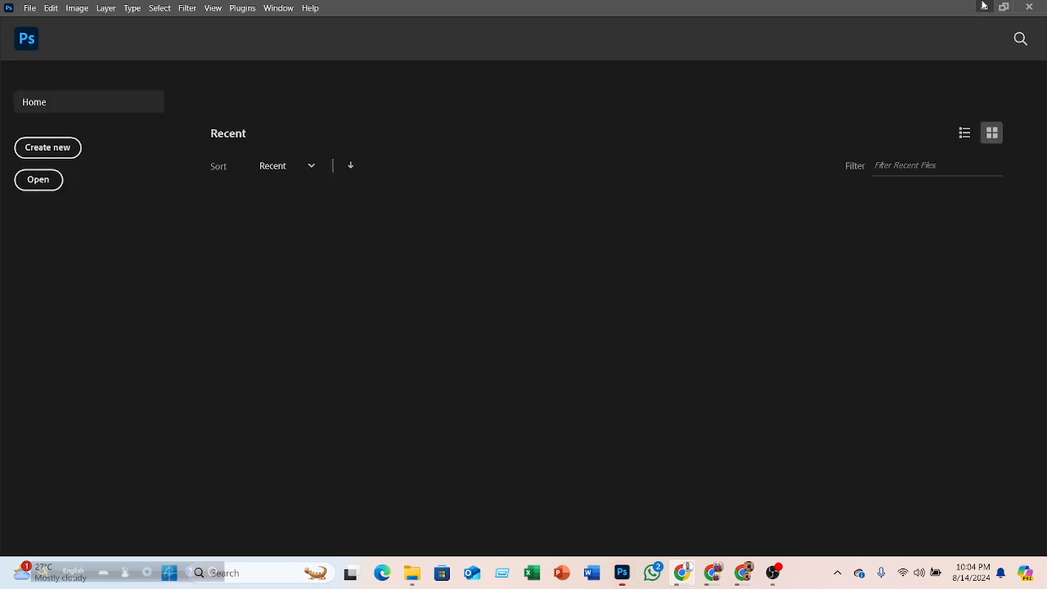
left_click(982, 6)
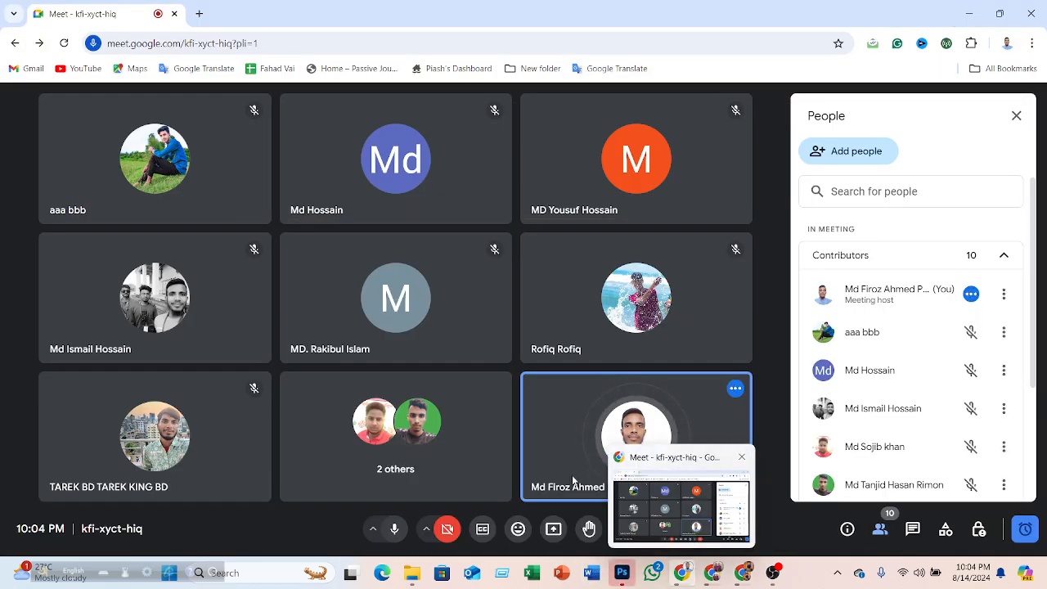
- In Google Meet, share the entire screen with the meeting and hide the screen-sharing bar
left_click(554, 531)
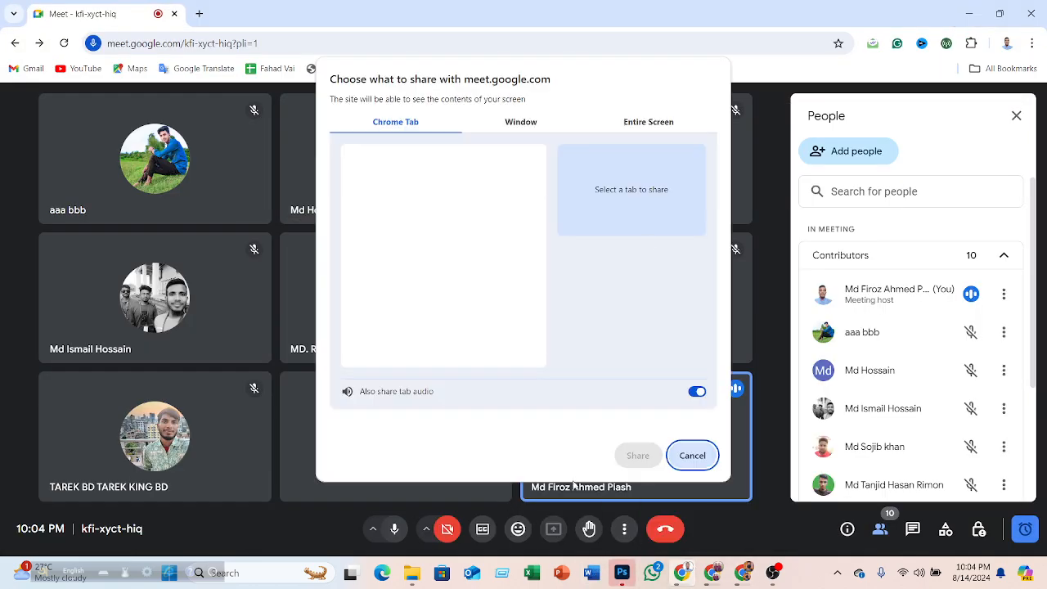
left_click(652, 127)
left_click(636, 455)
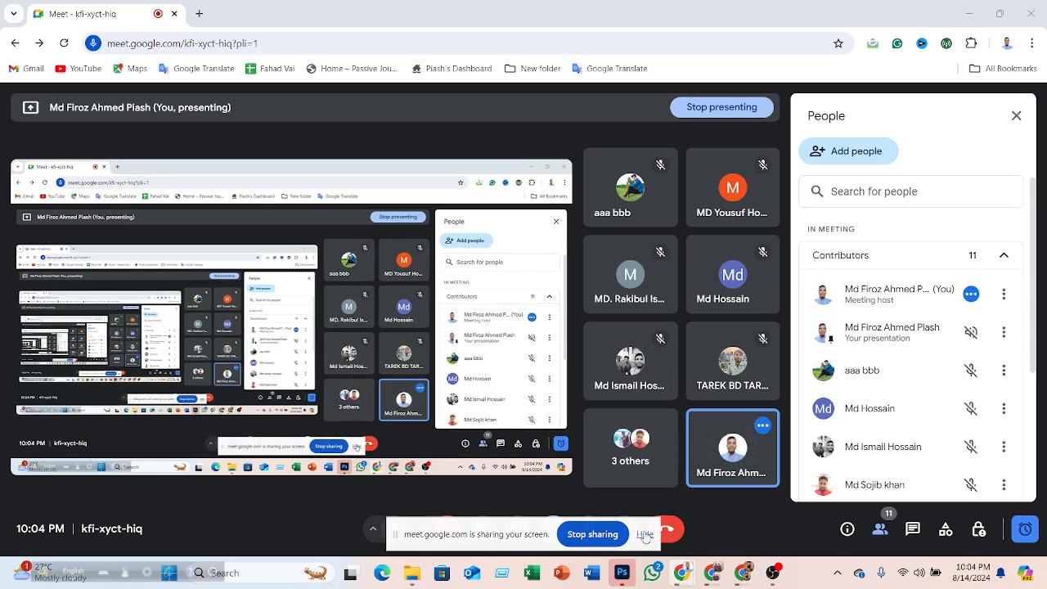
left_click(645, 535)
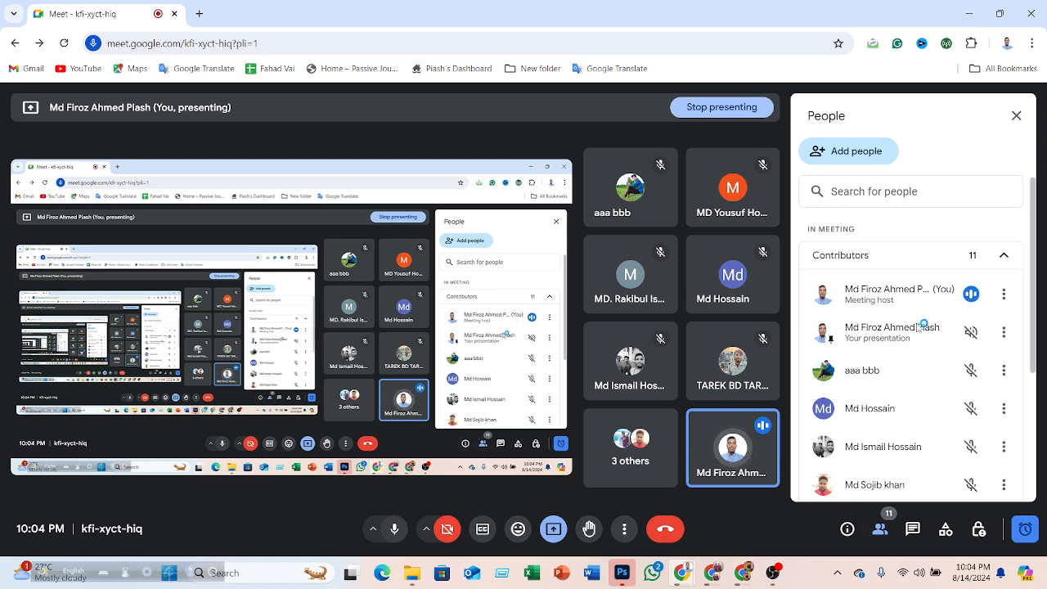
left_click(968, 14)
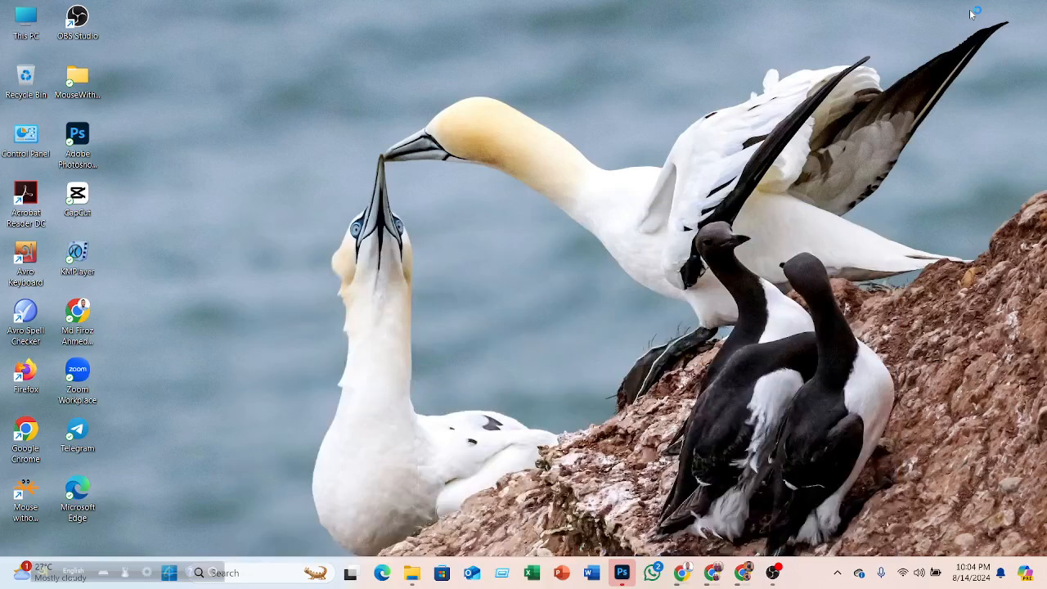
right_click(602, 71)
left_click(636, 127)
right_click(297, 125)
left_click(358, 181)
- Switch to Photoshop and browse the recent files, toggling between list and grid views
left_click(622, 572)
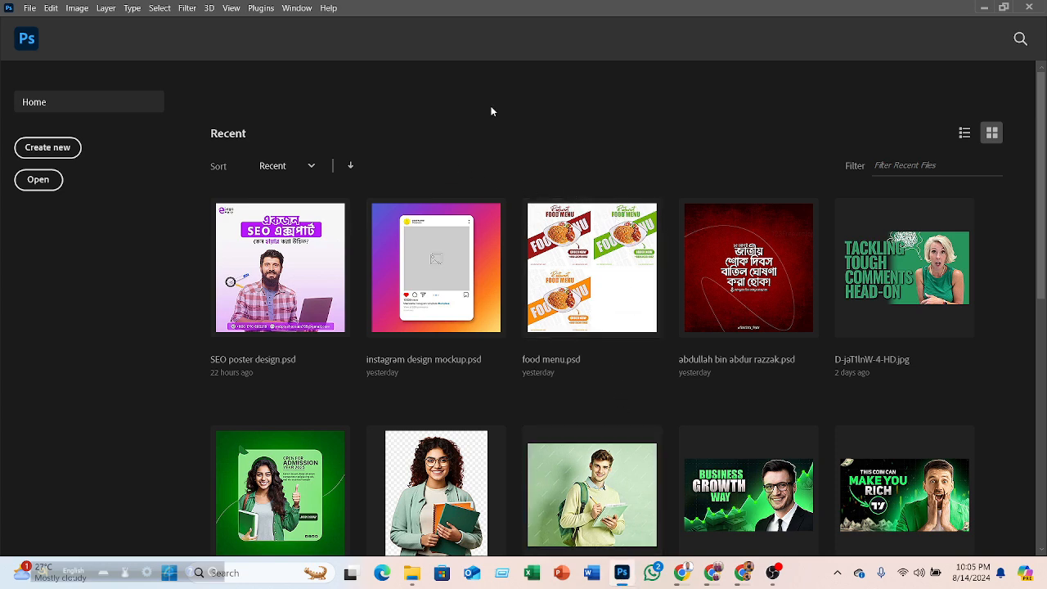
scroll(458, 139, "down", 3)
scroll(446, 148, "up", 3)
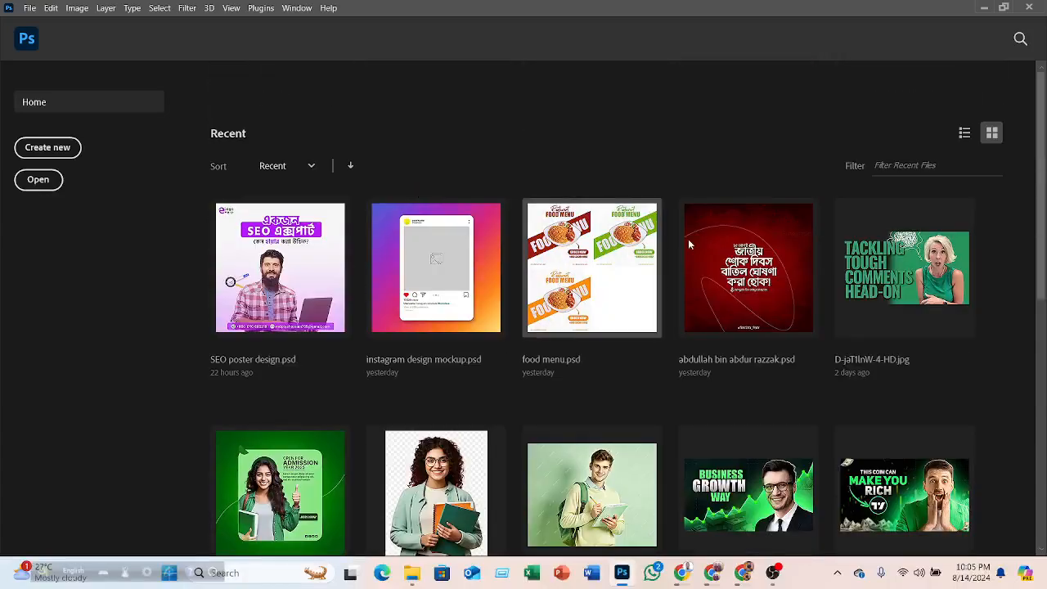
scroll(434, 260, "down", 4)
scroll(405, 254, "up", 4)
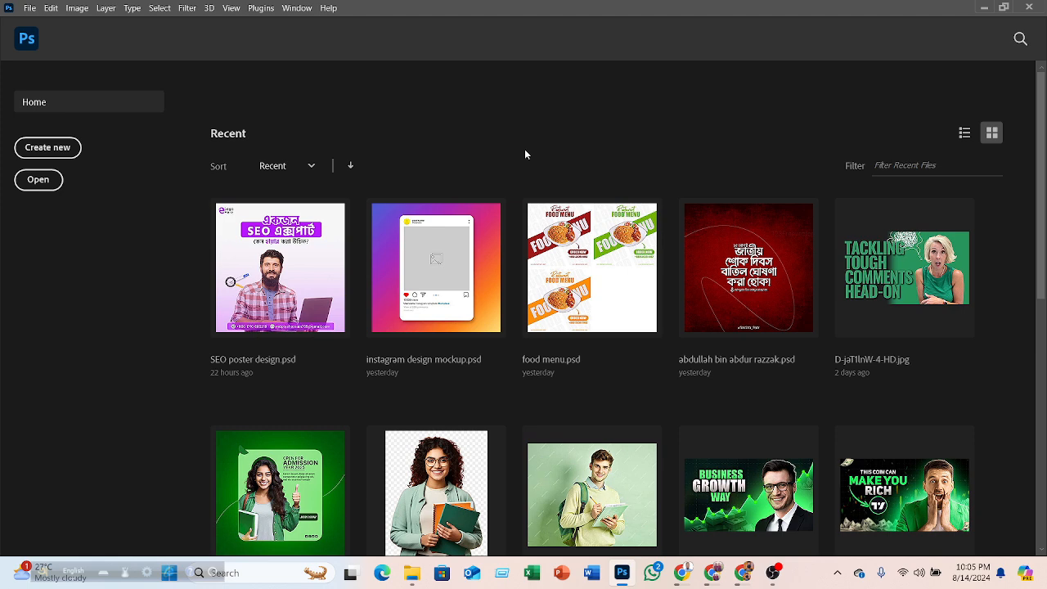
left_click(965, 135)
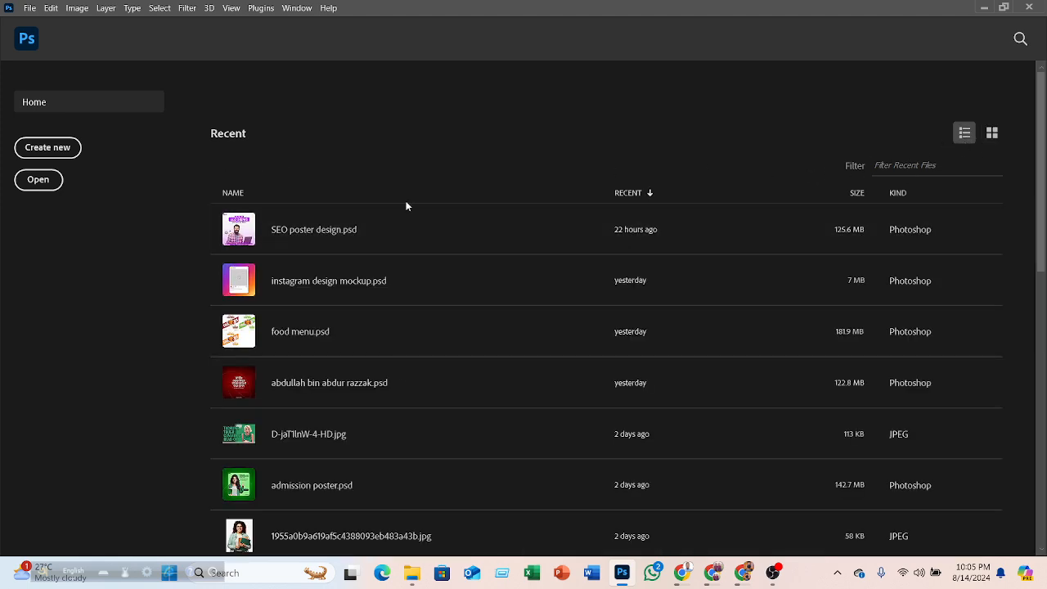
left_click(992, 132)
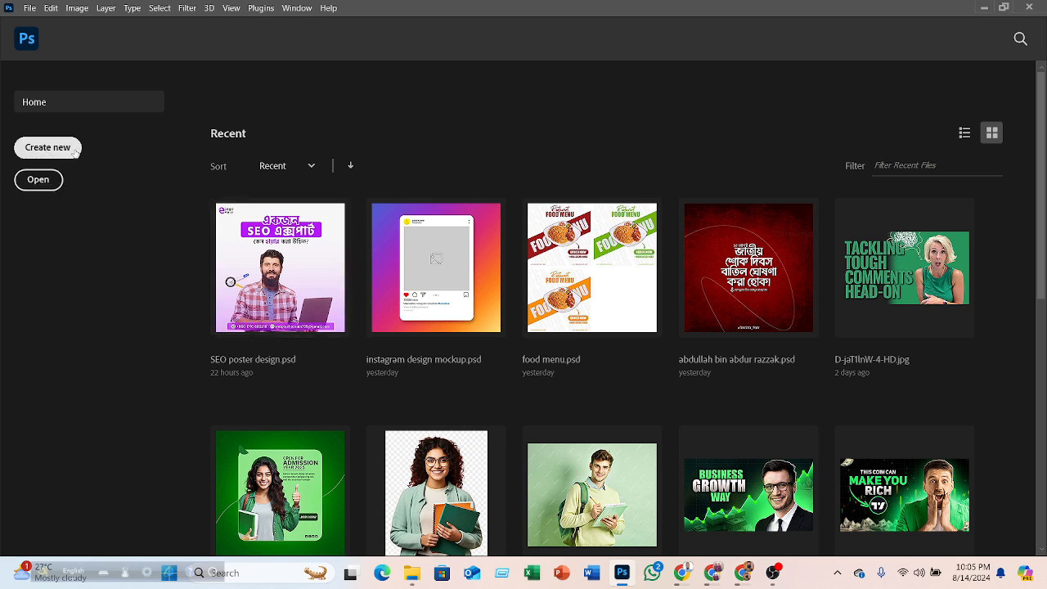
- Create a new document from the 2000 x 2000 px at 300 ppi custom preset
left_click(66, 147)
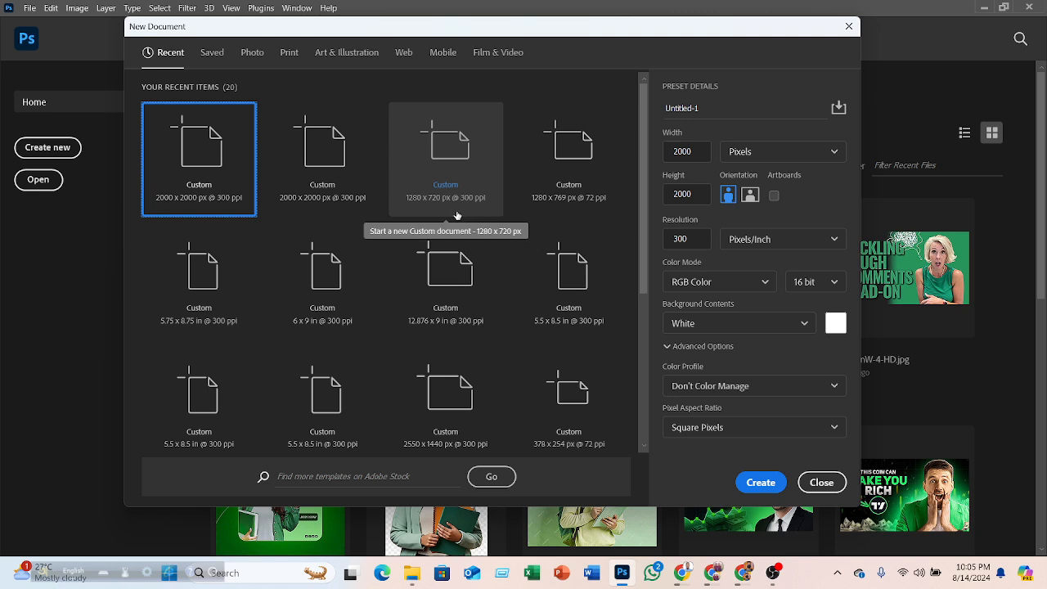
left_click(341, 168)
left_click(243, 145)
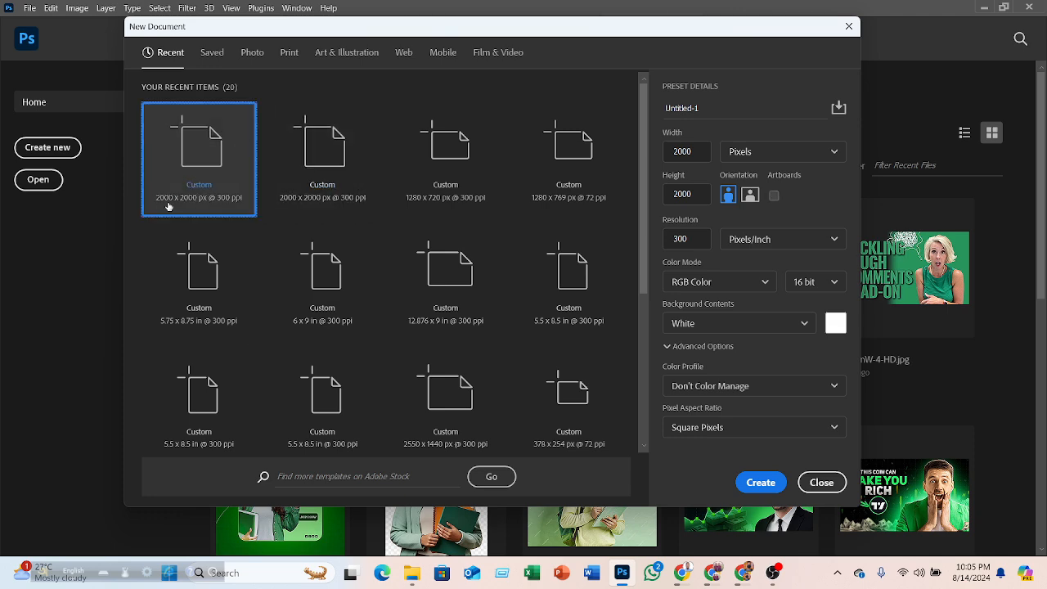
left_click(756, 485)
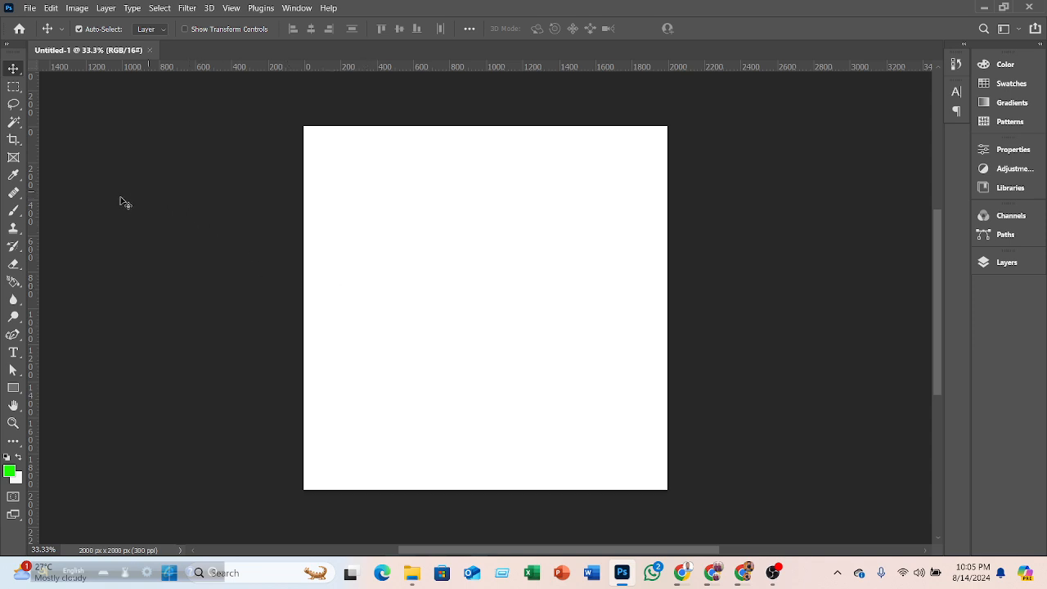
- Browse the crop and eyedropper tool groups in the toolbar
left_click(16, 142)
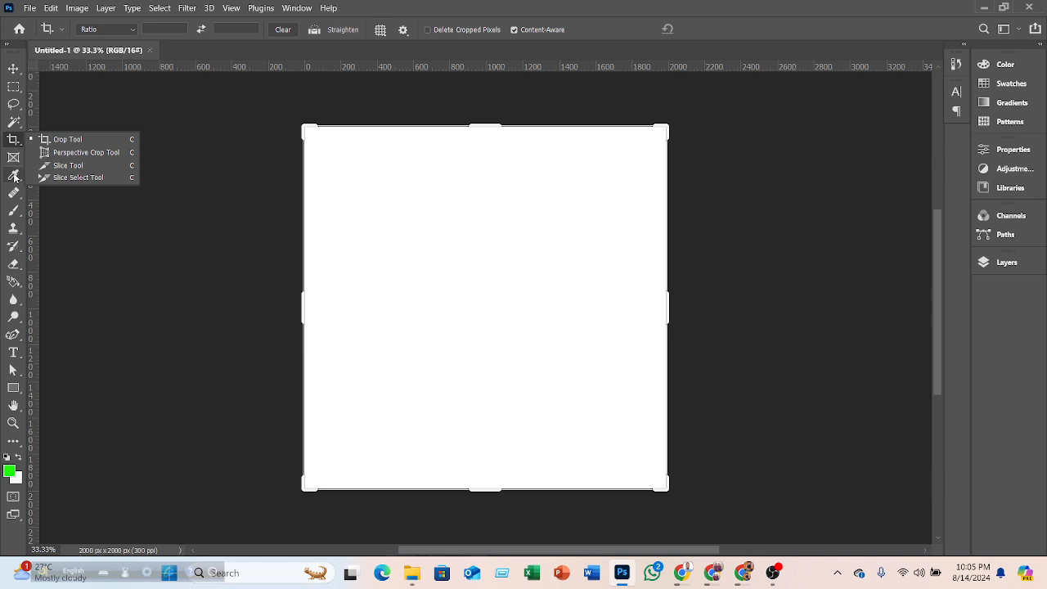
left_click(14, 175)
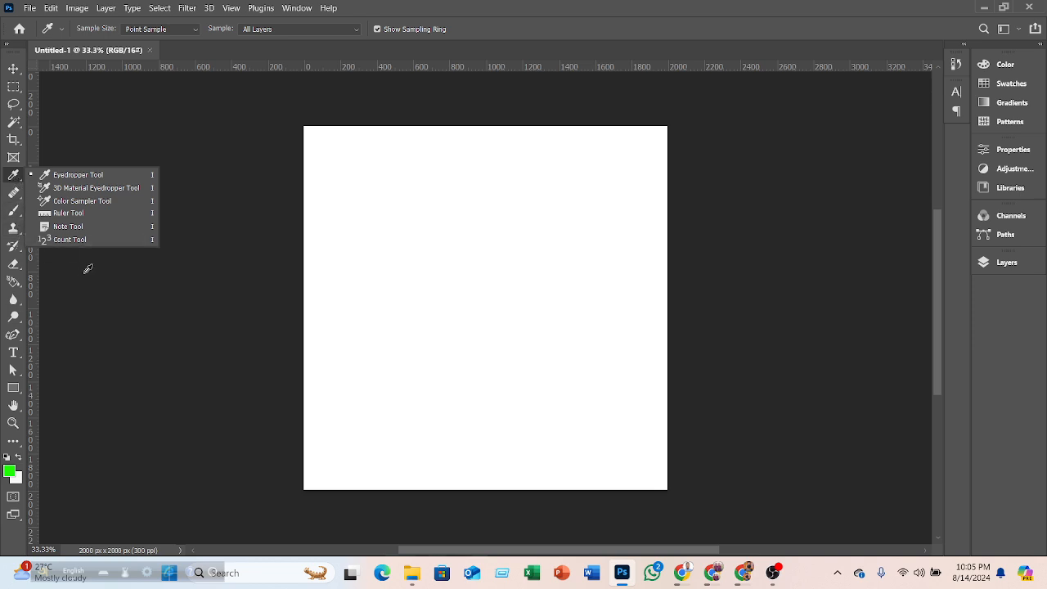
left_click(24, 181)
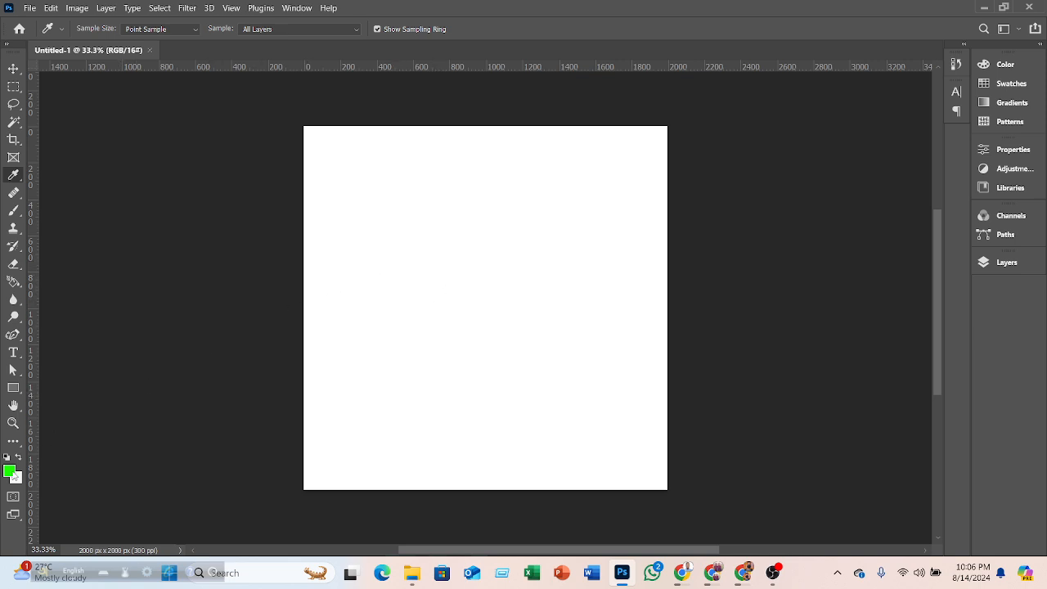
- Reset the default colors and draw a rectangle of about 886 x 802 px in the upper canvas
key("d")
left_click(13, 68)
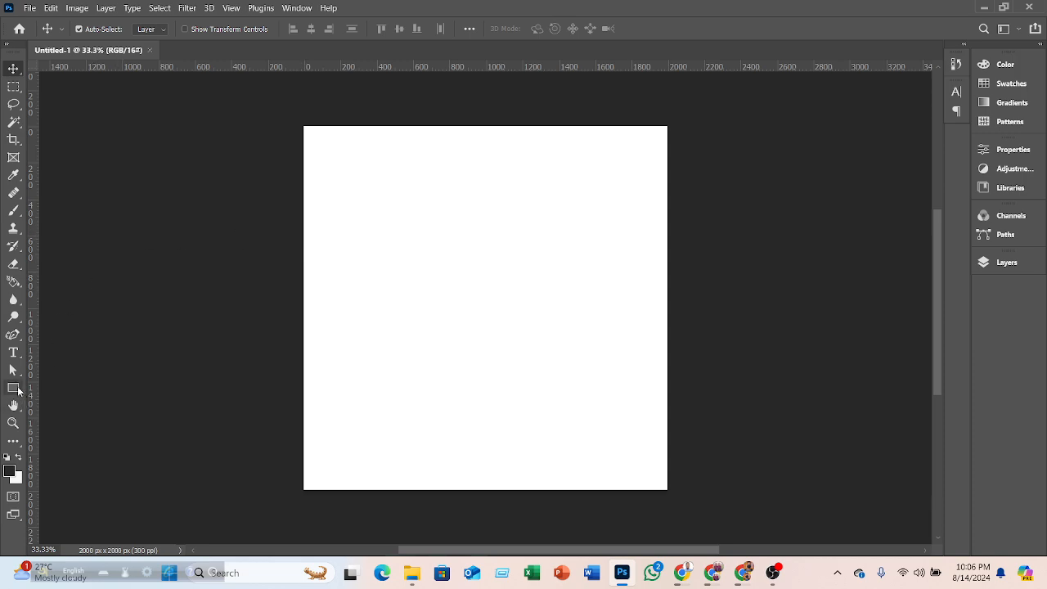
left_click(18, 391)
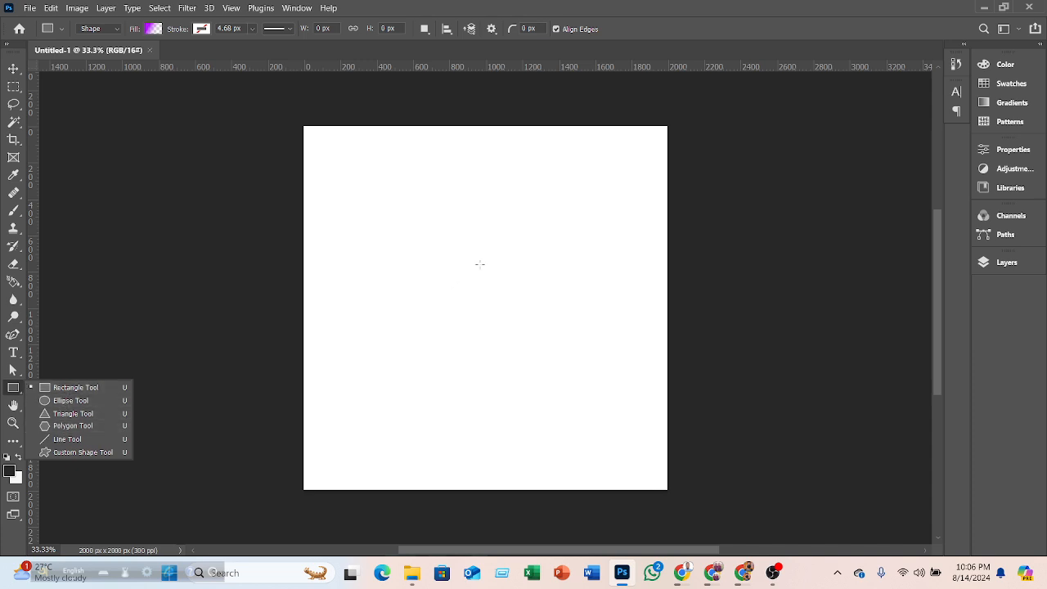
left_click_drag(400, 187, 562, 332)
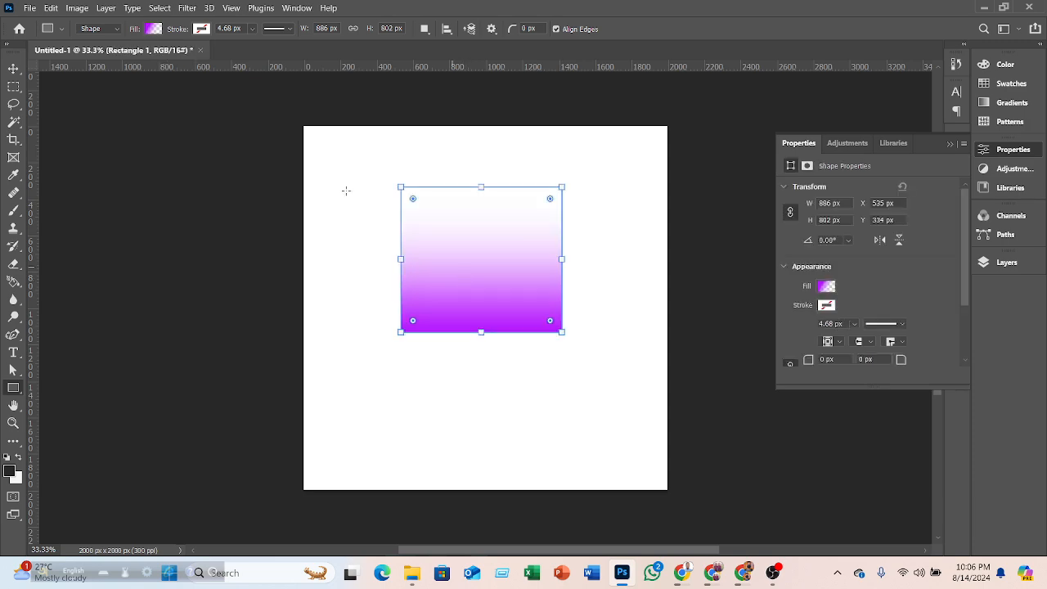
- Change the rectangle's fill to solid red ff0000
left_click(147, 32)
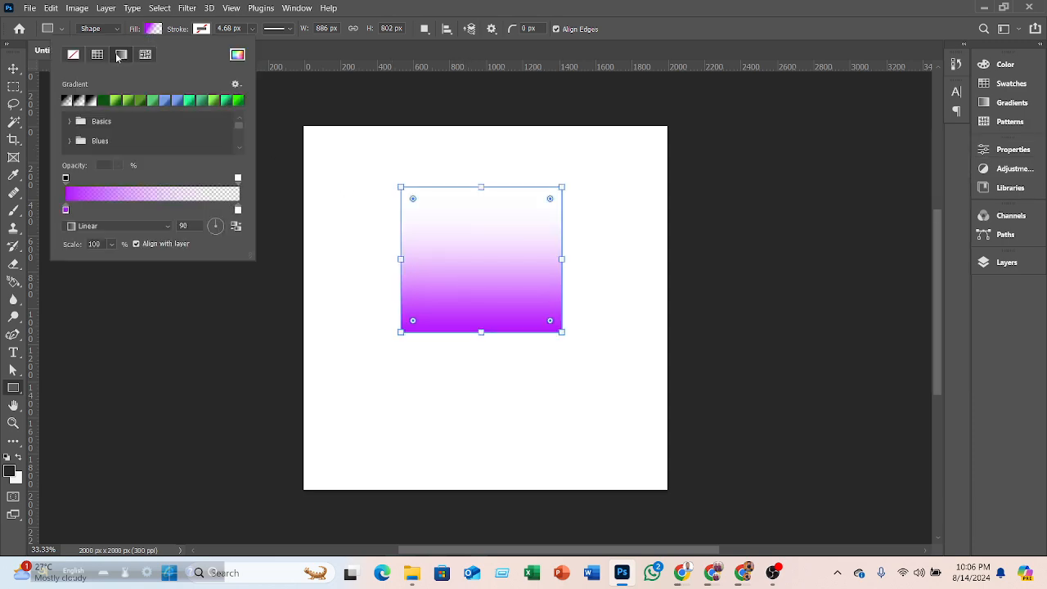
left_click(242, 59)
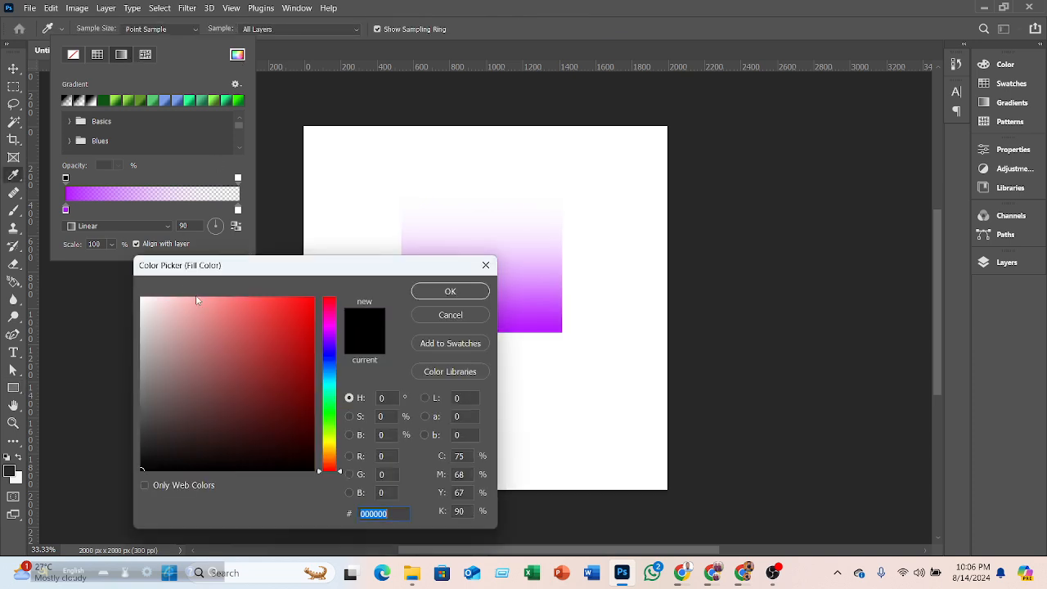
left_click(280, 335)
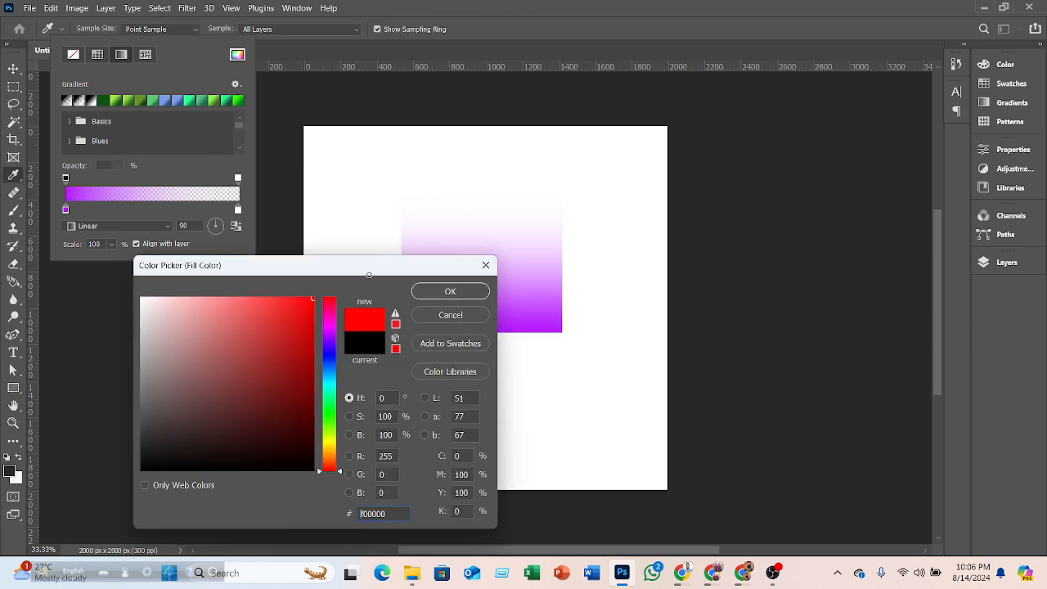
left_click(445, 292)
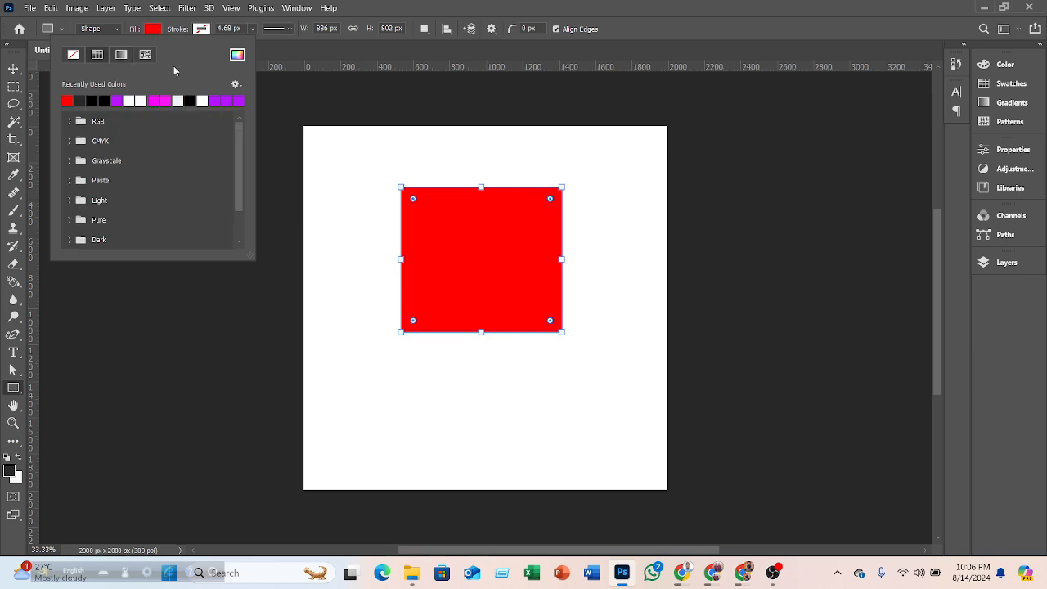
left_click(152, 33)
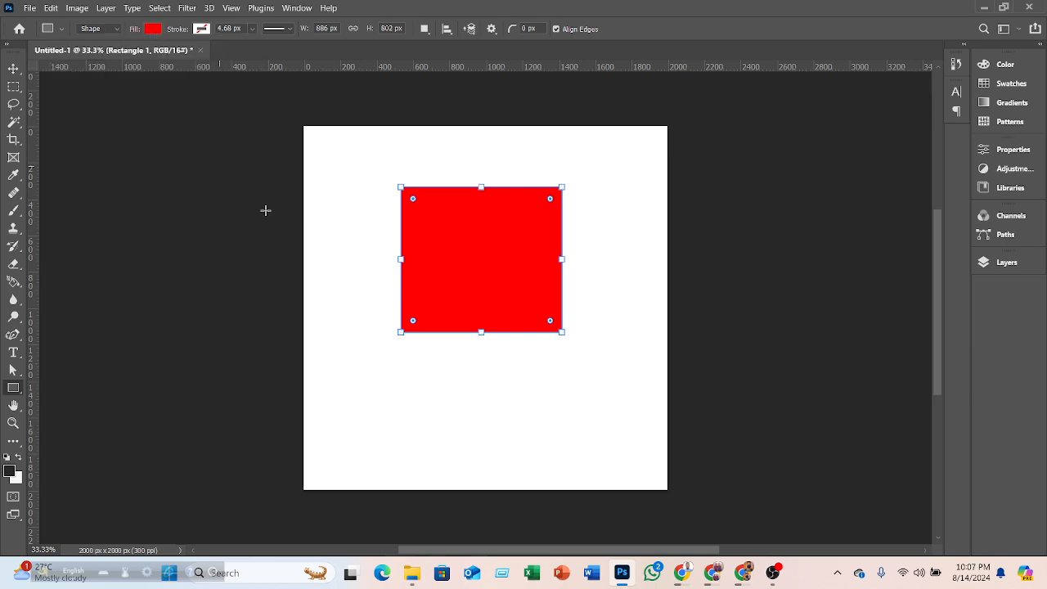
- Set the foreground color to bright green 42ff00
key("v")
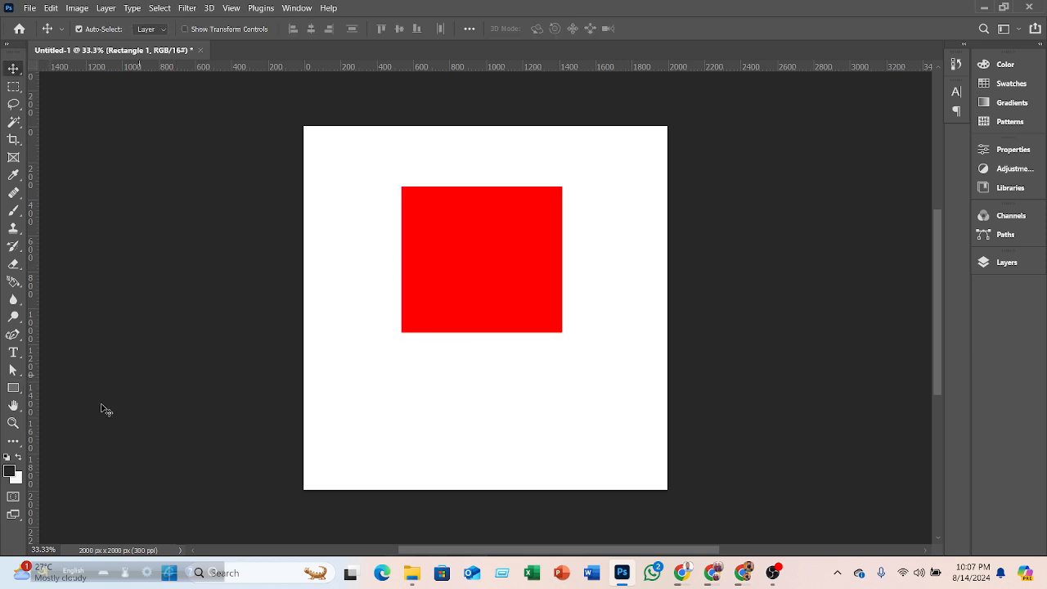
left_click(10, 471)
left_click(331, 421)
left_click_drag(304, 312, 361, 280)
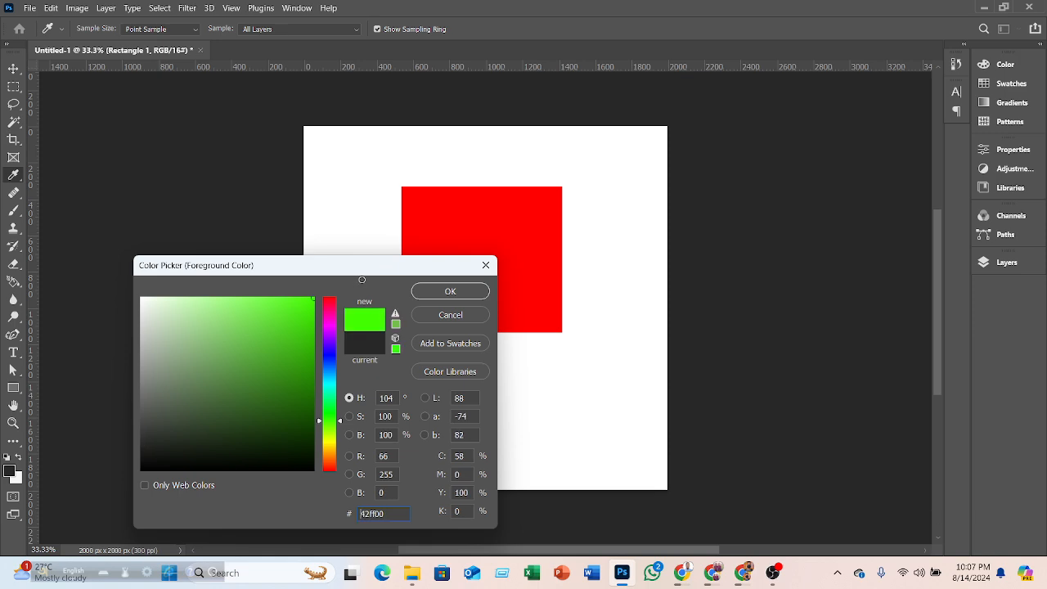
left_click(450, 291)
- Set the background color to yellow ffd800
left_click(15, 477)
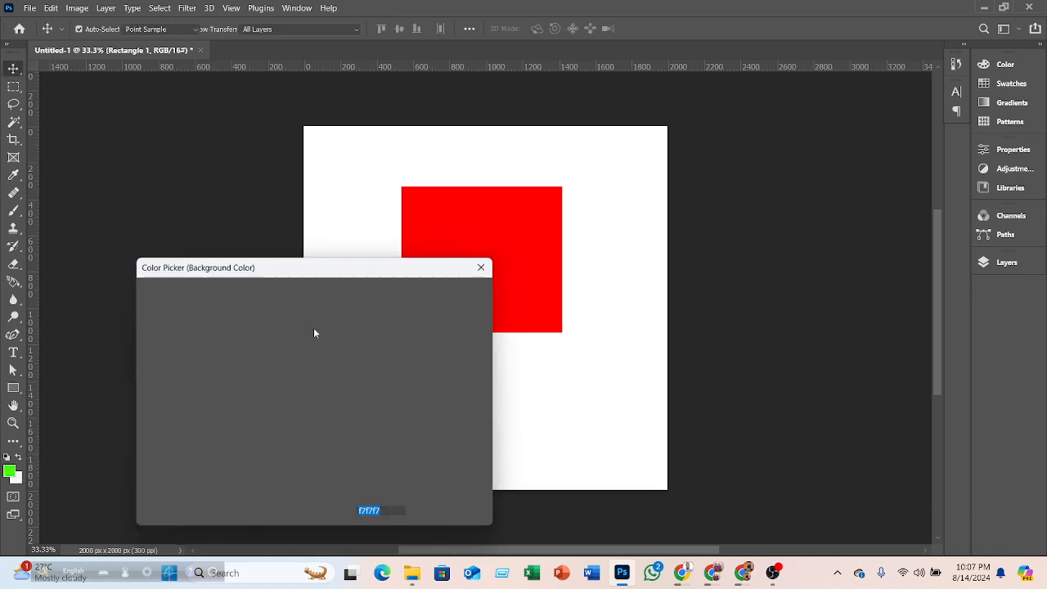
left_click(329, 438)
left_click_drag(298, 322, 325, 287)
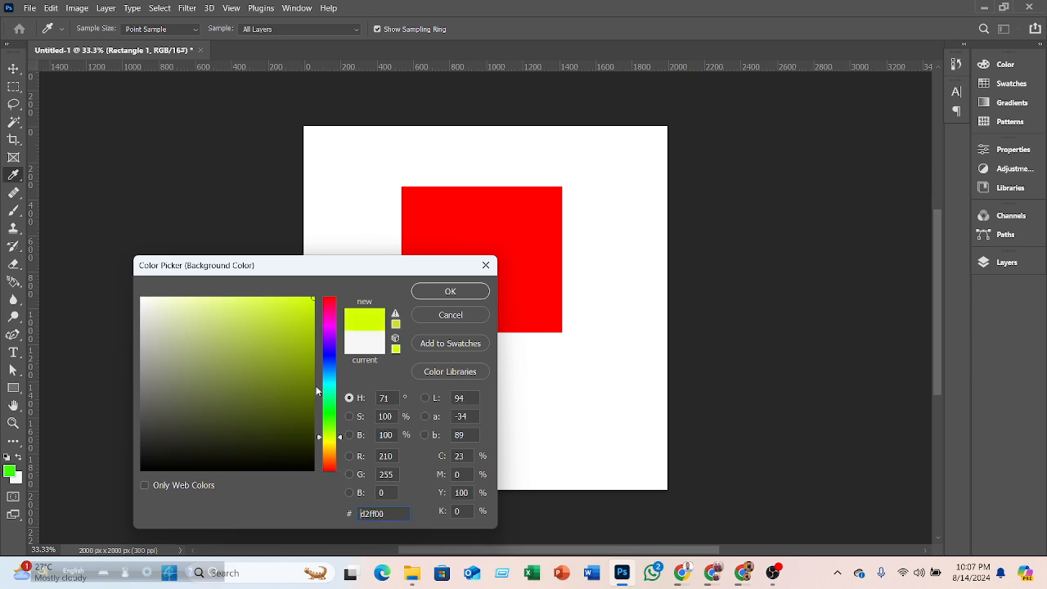
left_click(330, 451)
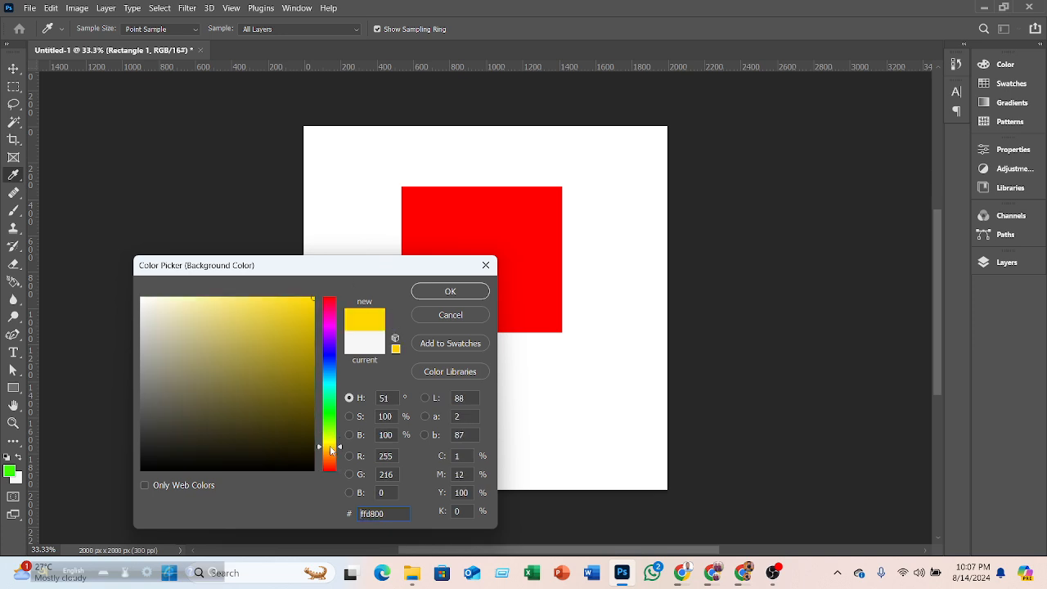
left_click(467, 294)
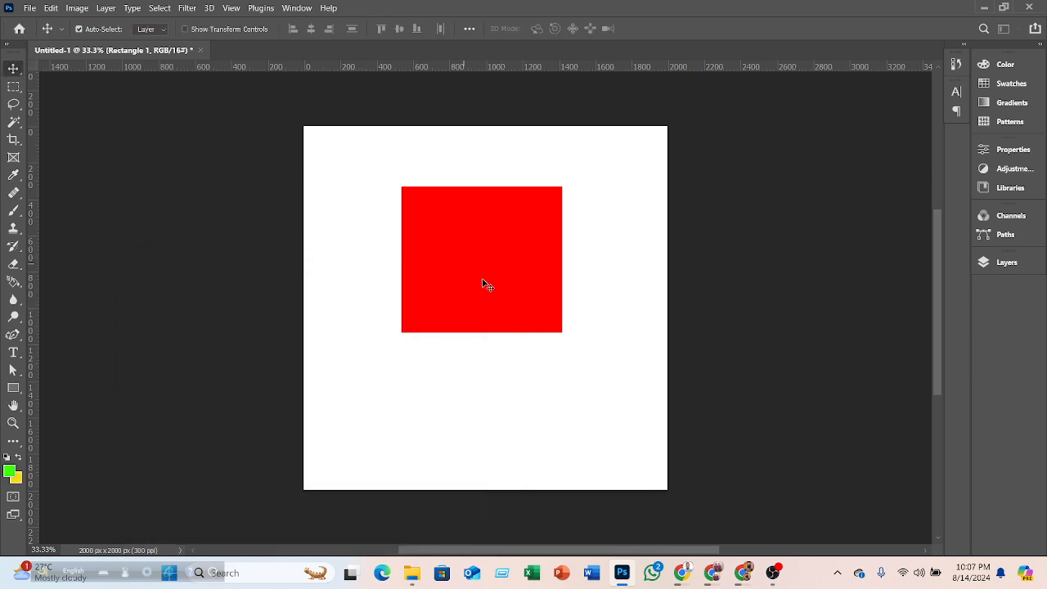
- Move the red rectangle down toward the canvas centre
left_click_drag(488, 253, 484, 314)
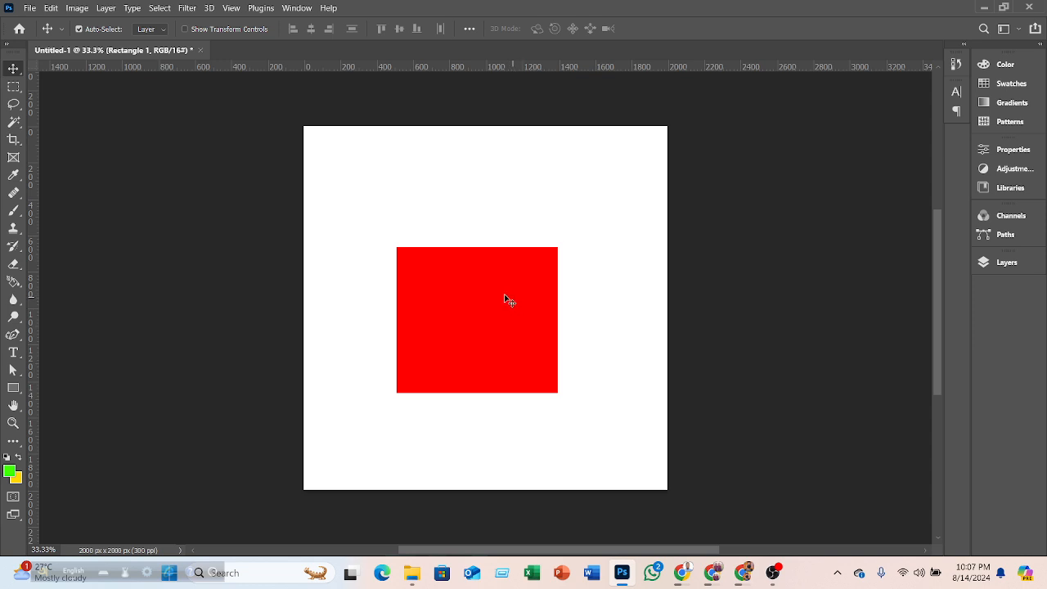
left_click(14, 175)
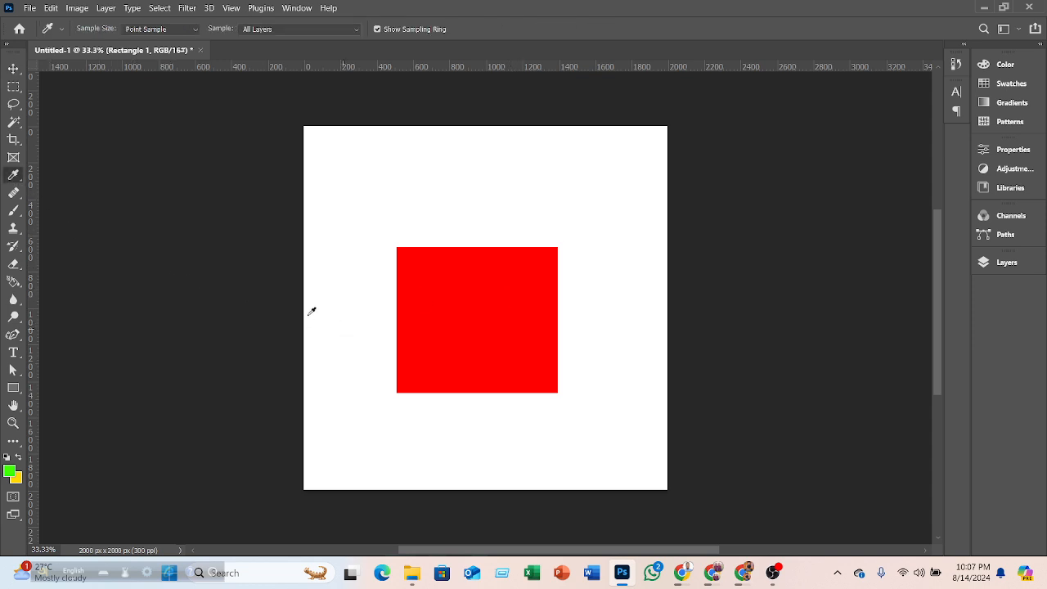
left_click(9, 472)
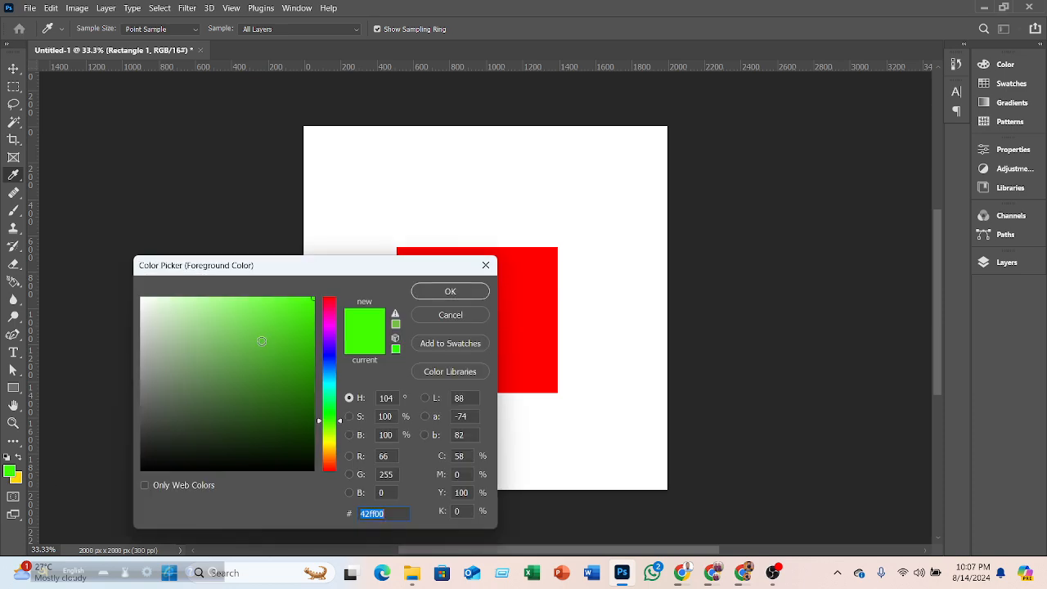
left_click(264, 340)
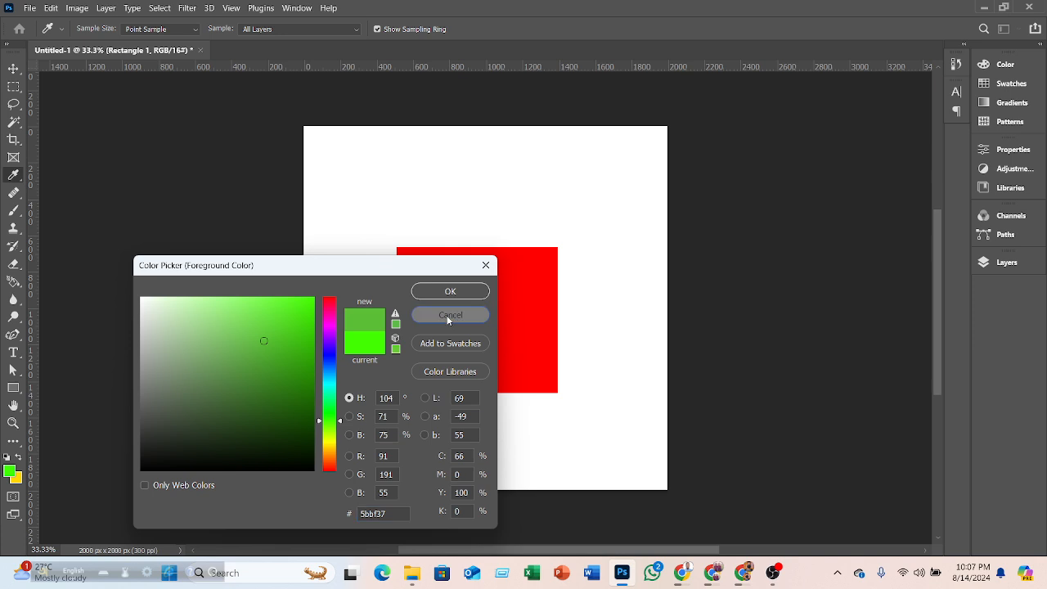
left_click(449, 316)
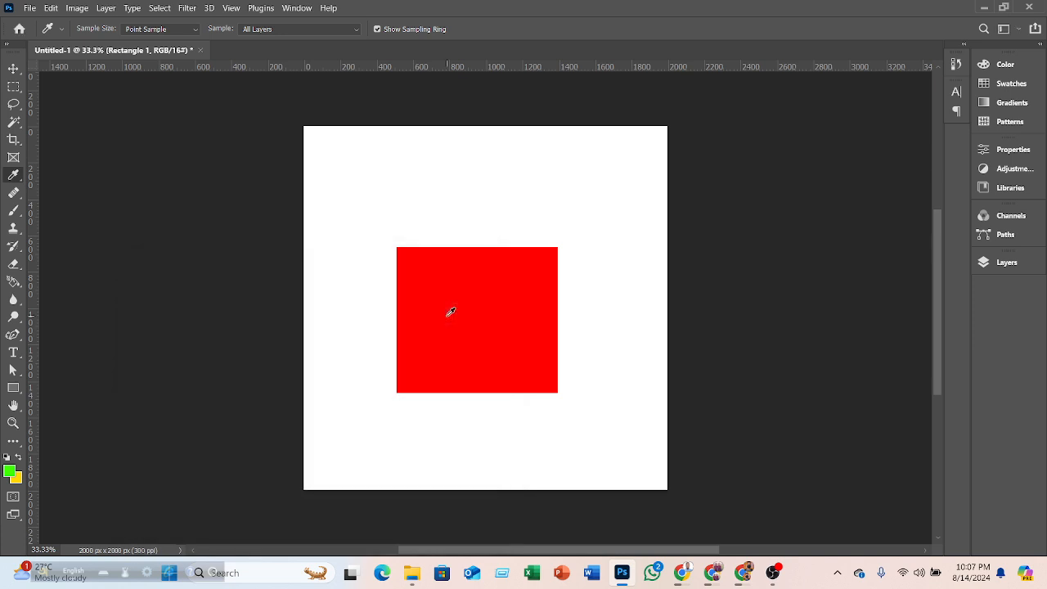
- Add a white Solid Color fill layer above the Background layer
left_click(13, 69)
left_click(990, 264)
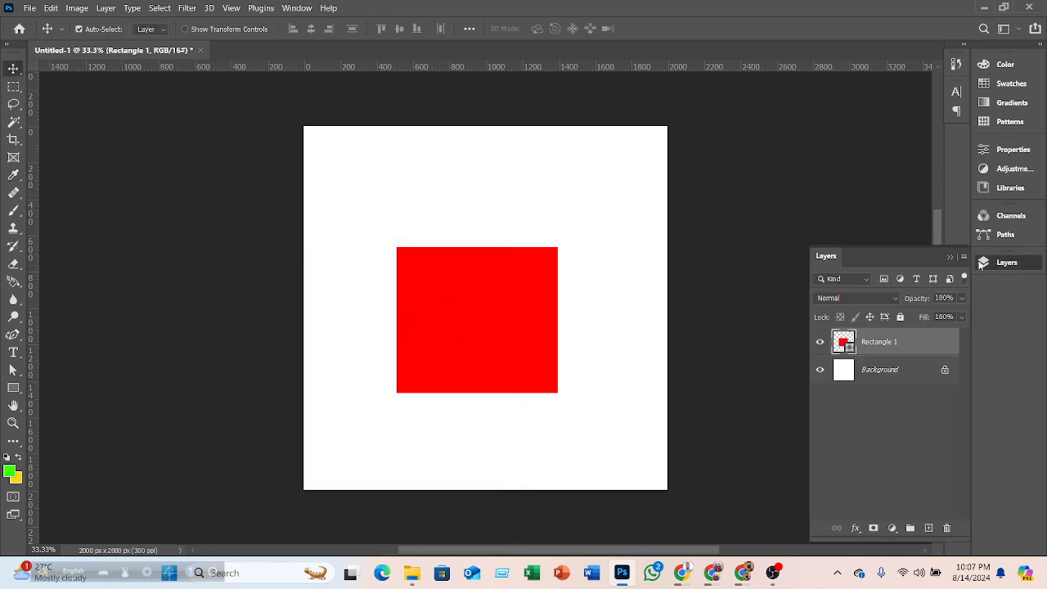
left_click(861, 381)
left_click(891, 528)
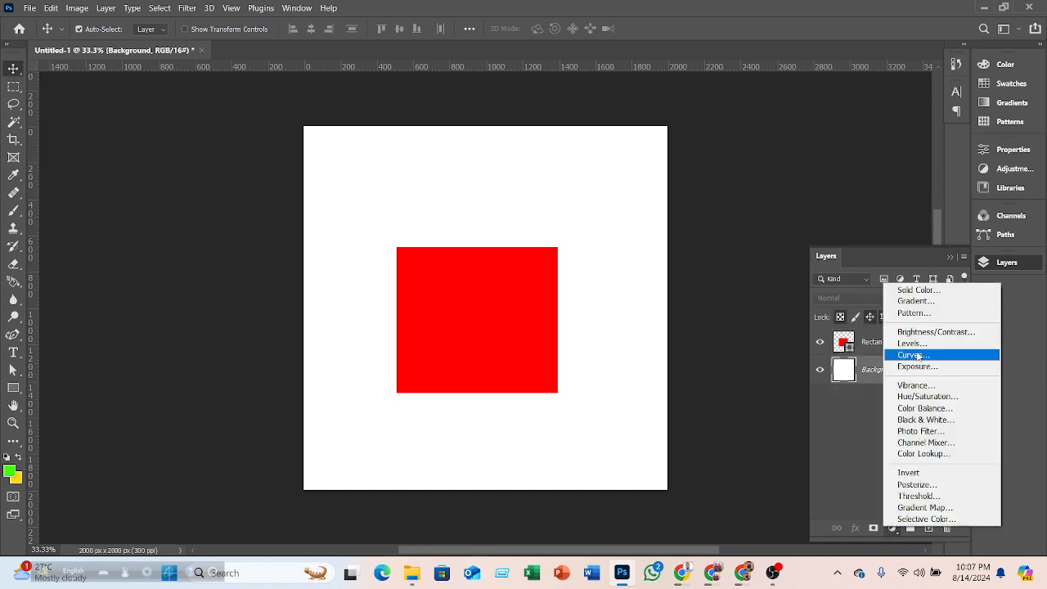
left_click(917, 290)
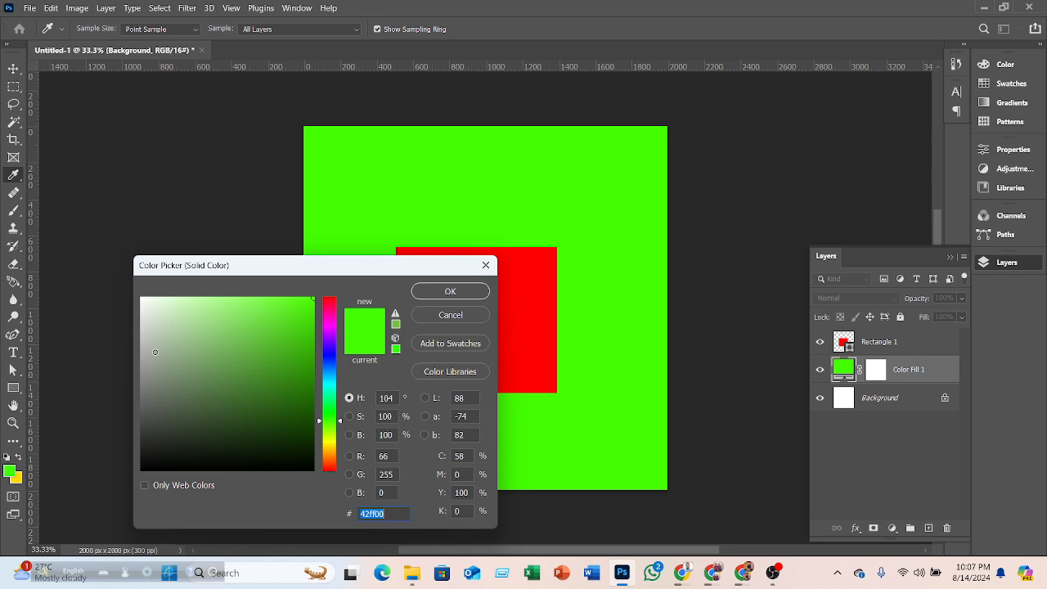
left_click_drag(155, 355, 122, 283)
left_click(450, 291)
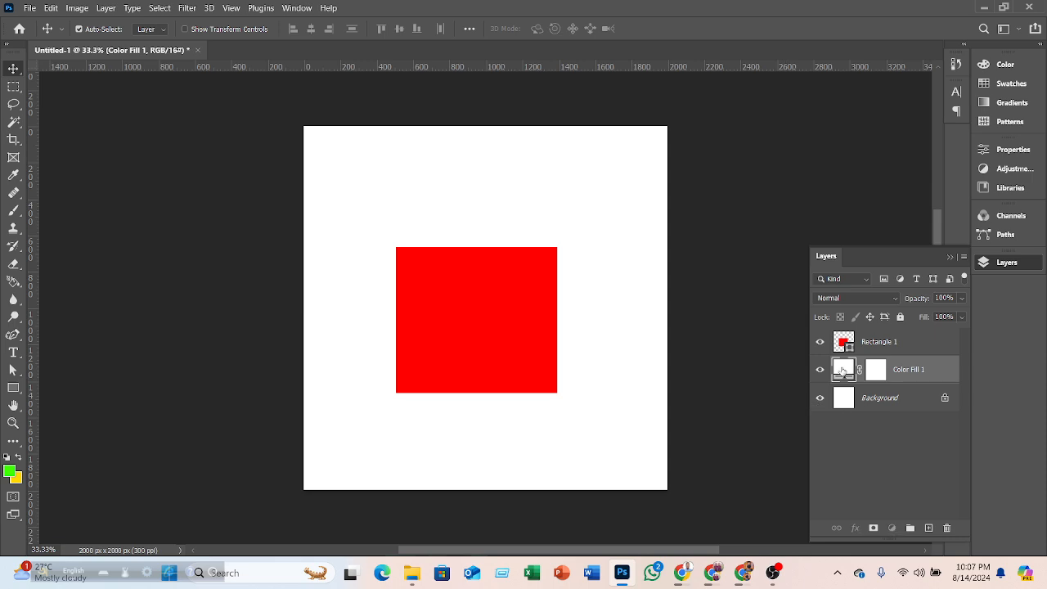
- Change the fill layer's color to blue 1200ff
double_click(843, 369)
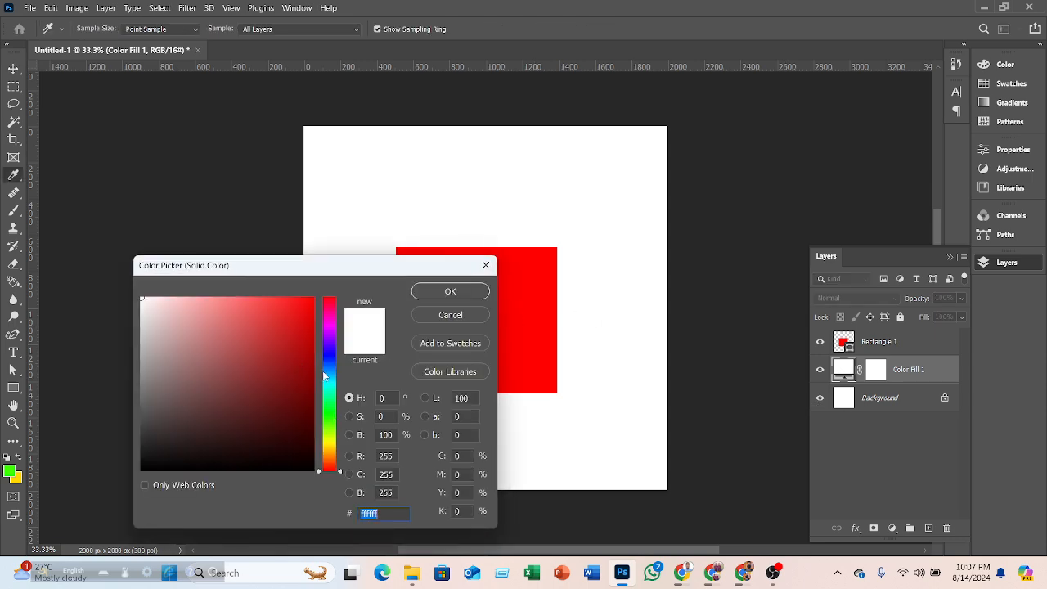
type("0000ff")
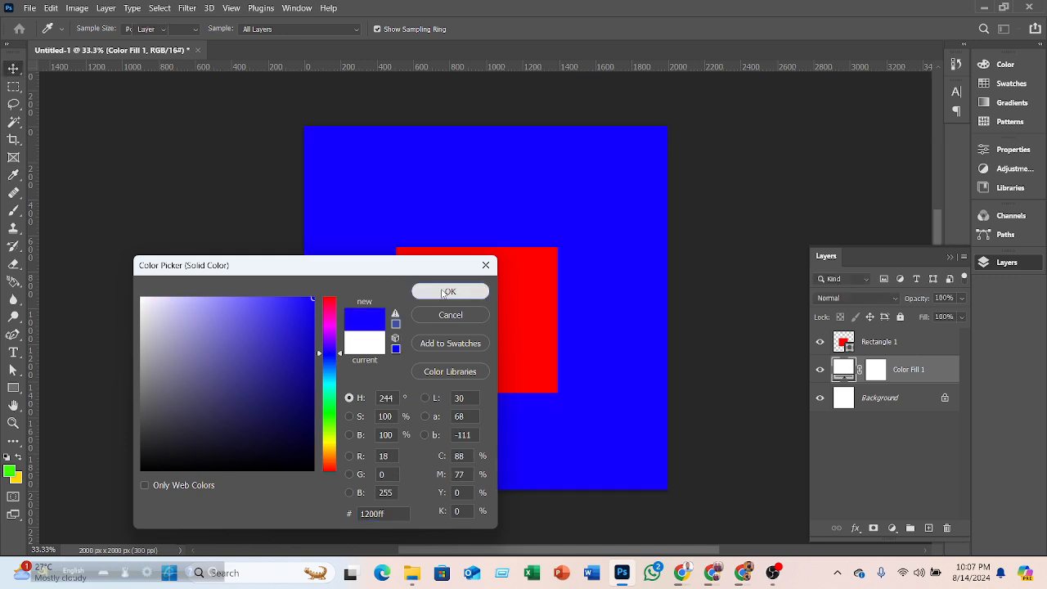
left_click(450, 291)
left_click(752, 316)
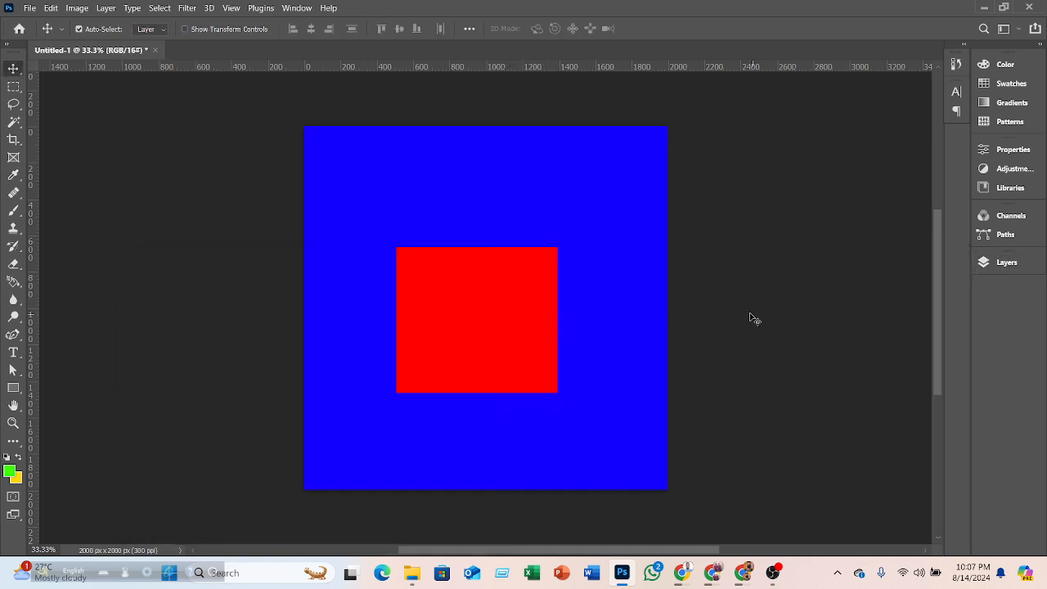
- Move the red rectangle left on the canvas and select it
left_click_drag(504, 299, 460, 293)
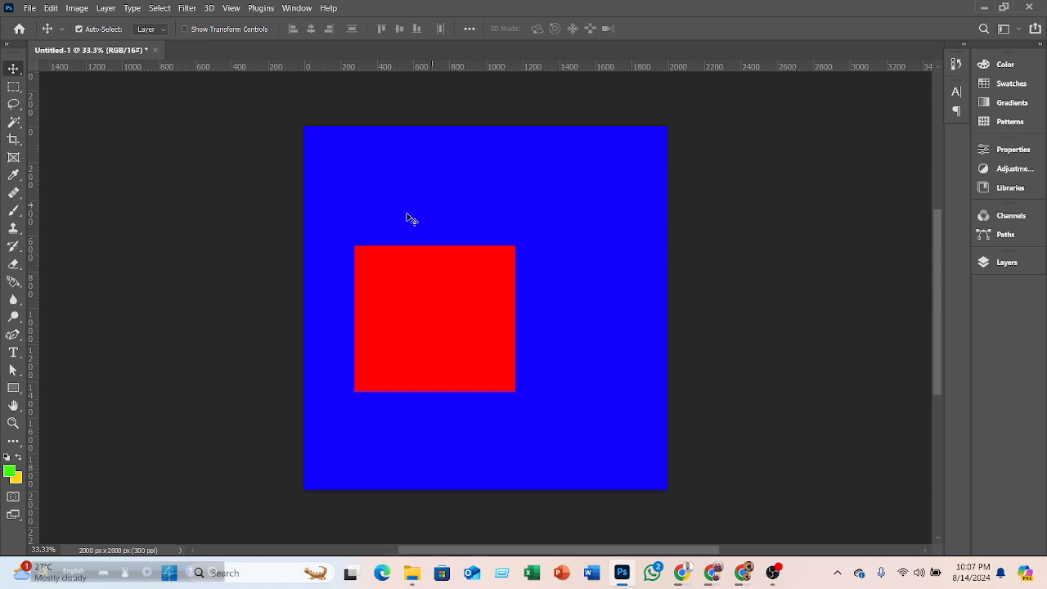
left_click(481, 274)
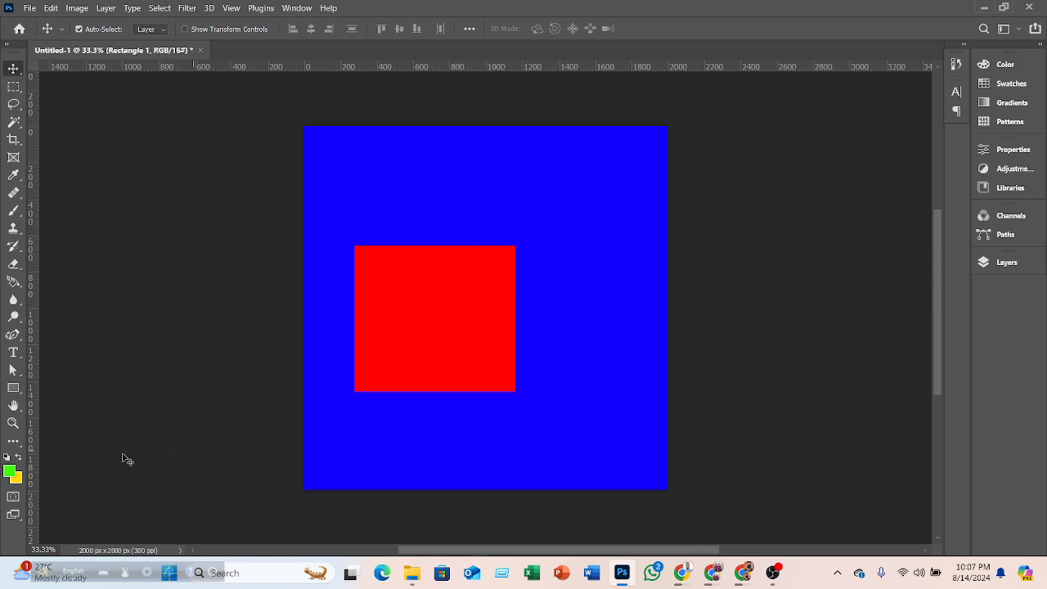
- Set the foreground color to the blue of the canvas by sampling it in the color picker
left_click(12, 471)
left_click(351, 156)
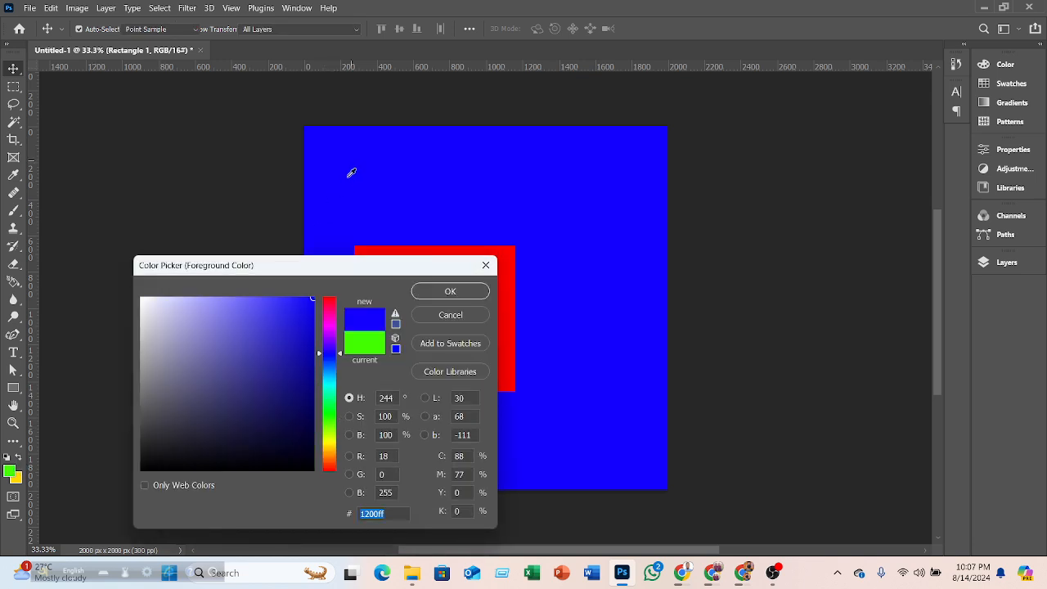
left_click(450, 291)
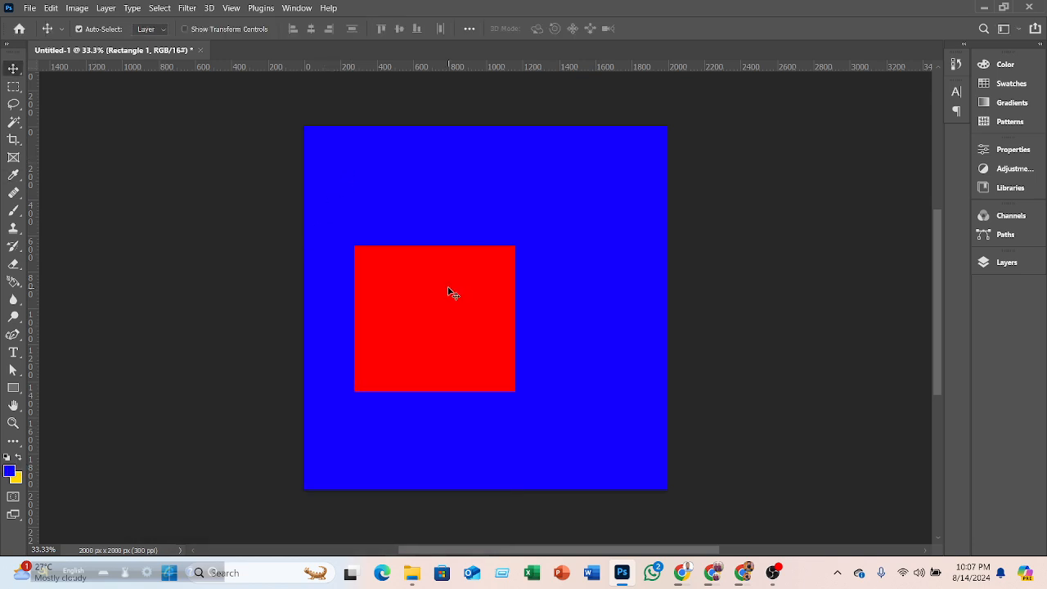
- Fill the rectangle with the yellow background color, try a foreground-color fill and undo it
key("ctrl+BackSpace")
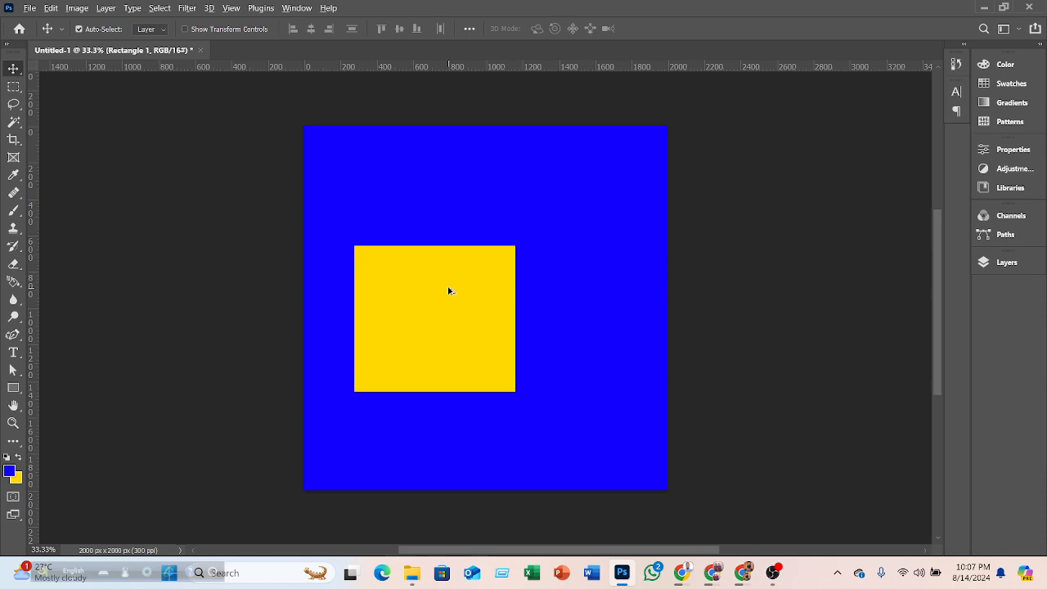
key("alt+BackSpace")
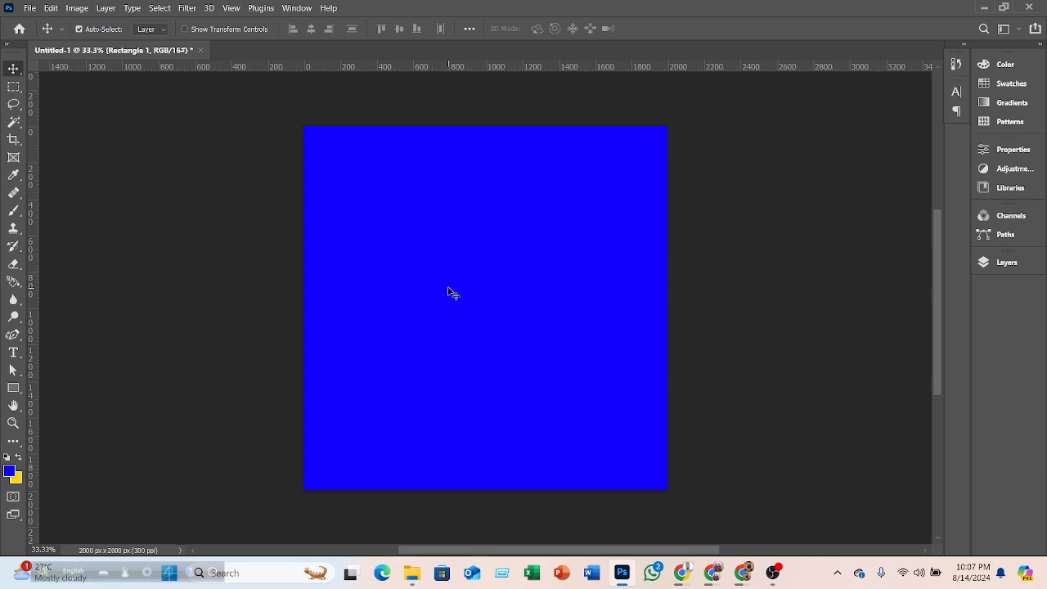
key("ctrl+z")
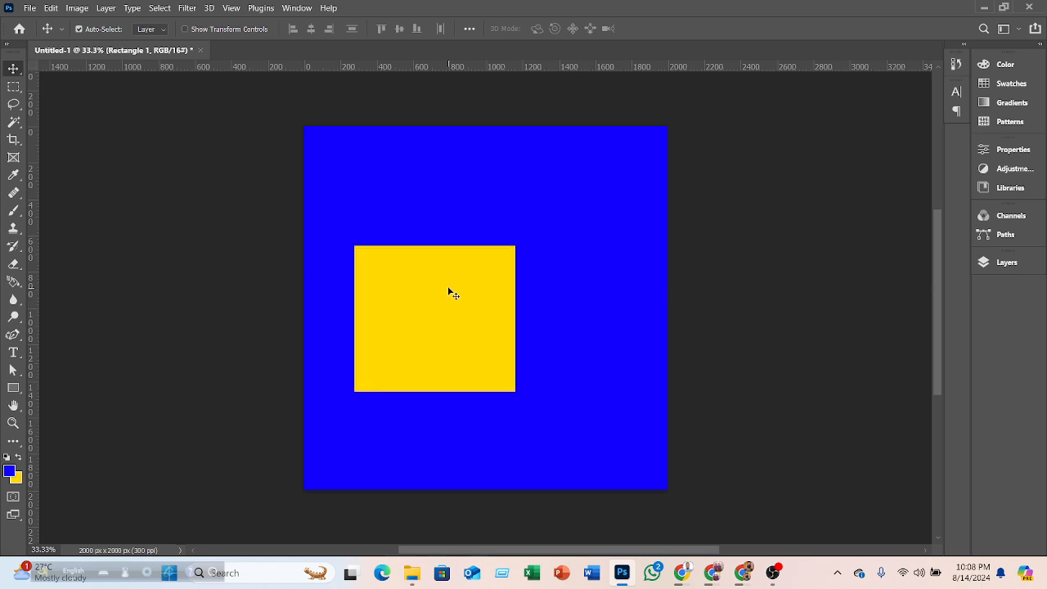
- Sample the blue canvas with the Eyedropper and swap the foreground and background colors
left_click(187, 248, "ctrl")
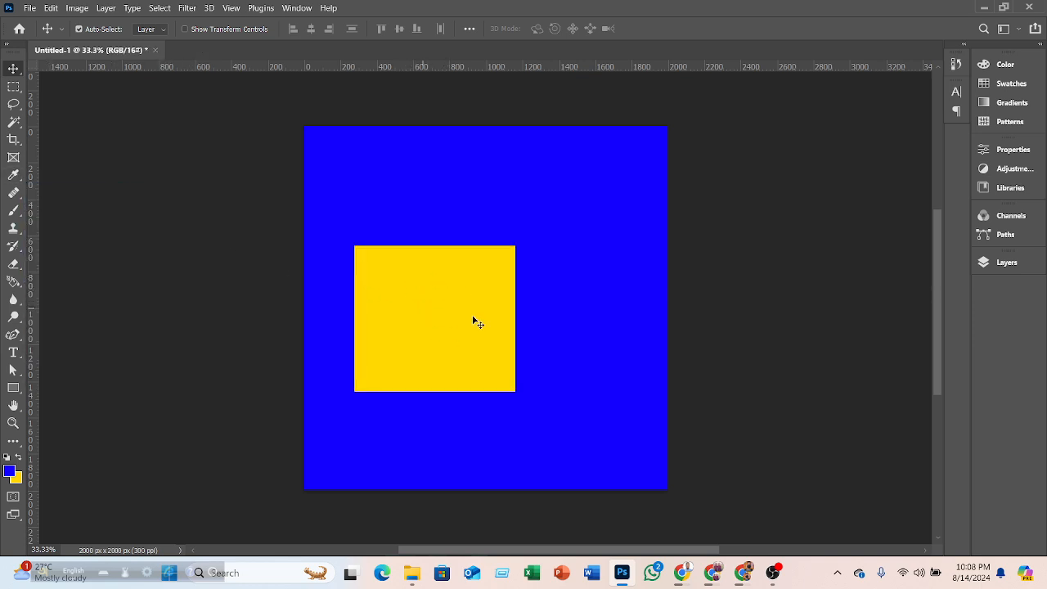
left_click(428, 313)
left_click(1008, 264)
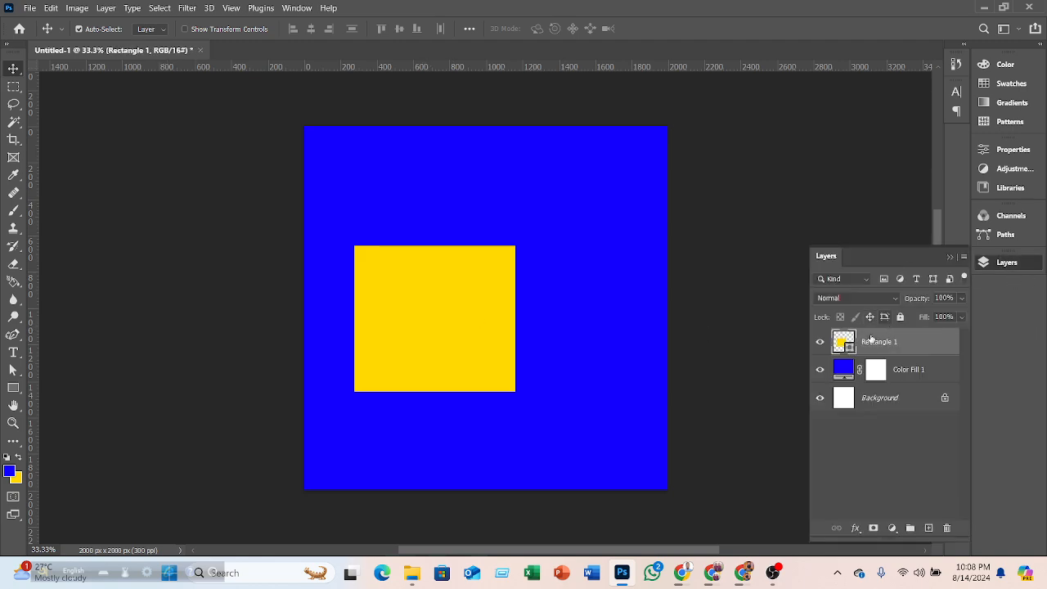
left_click(483, 315)
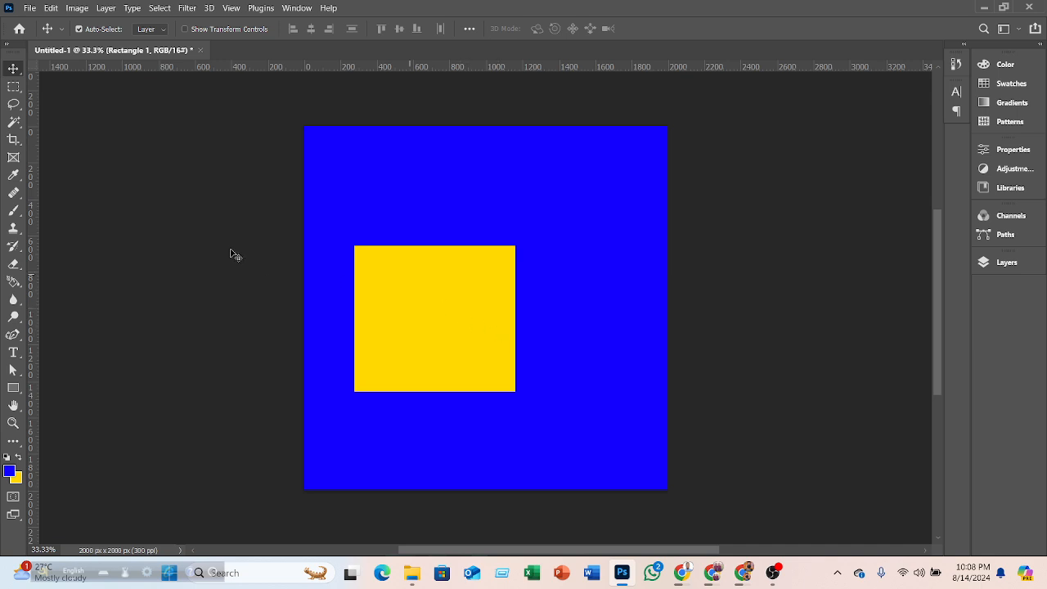
left_click(13, 175)
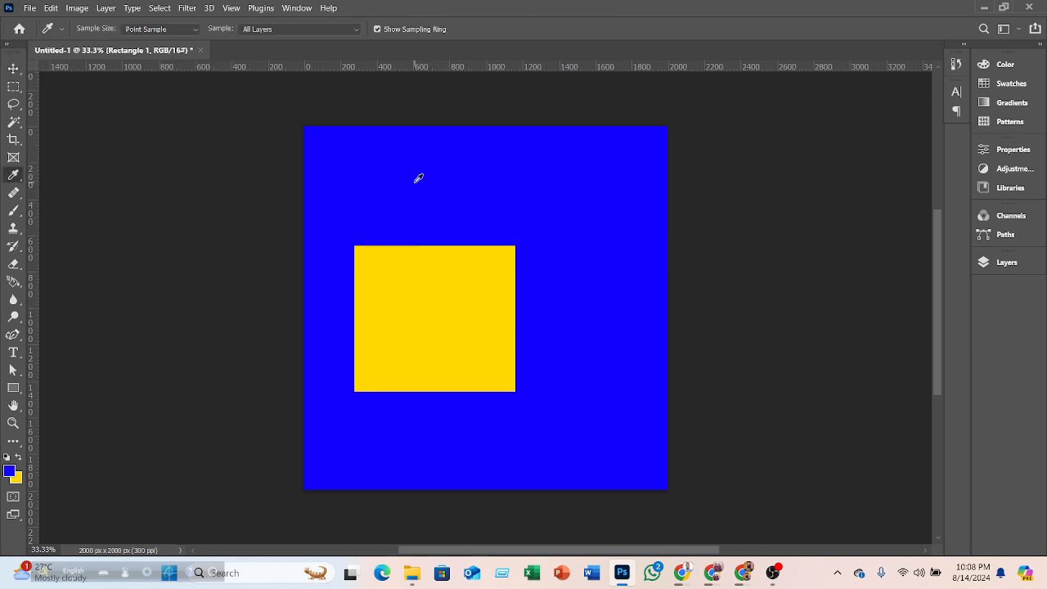
left_click(418, 179)
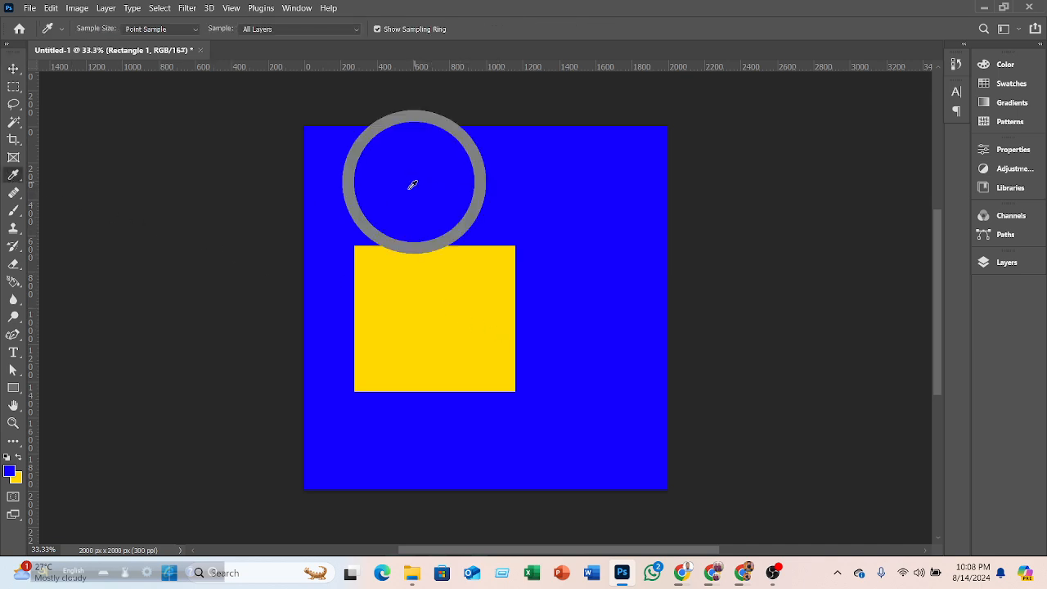
left_click(20, 459)
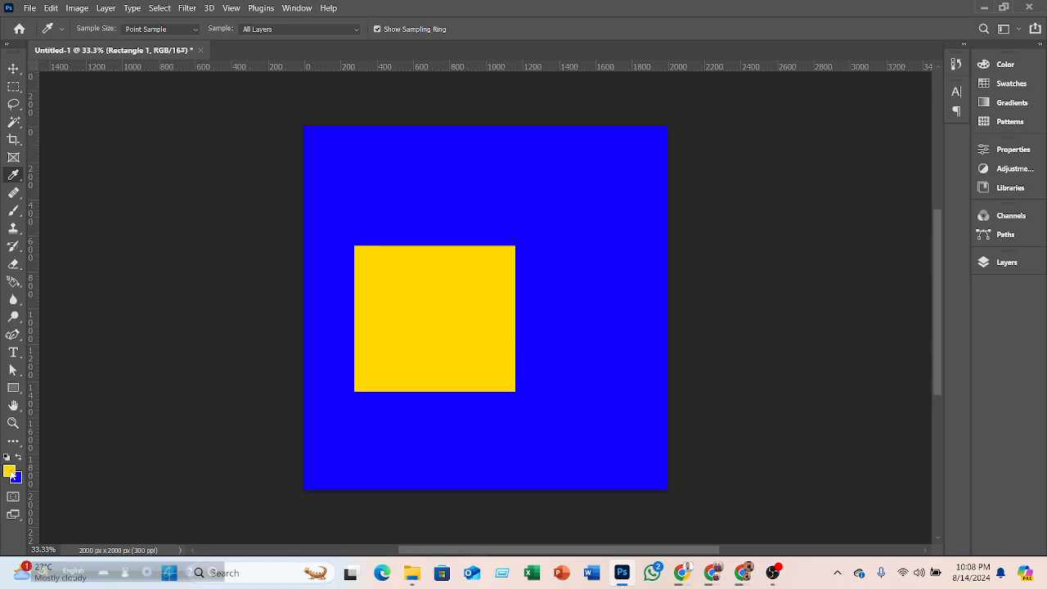
- Set the foreground color to pink ff0060
left_click(9, 469)
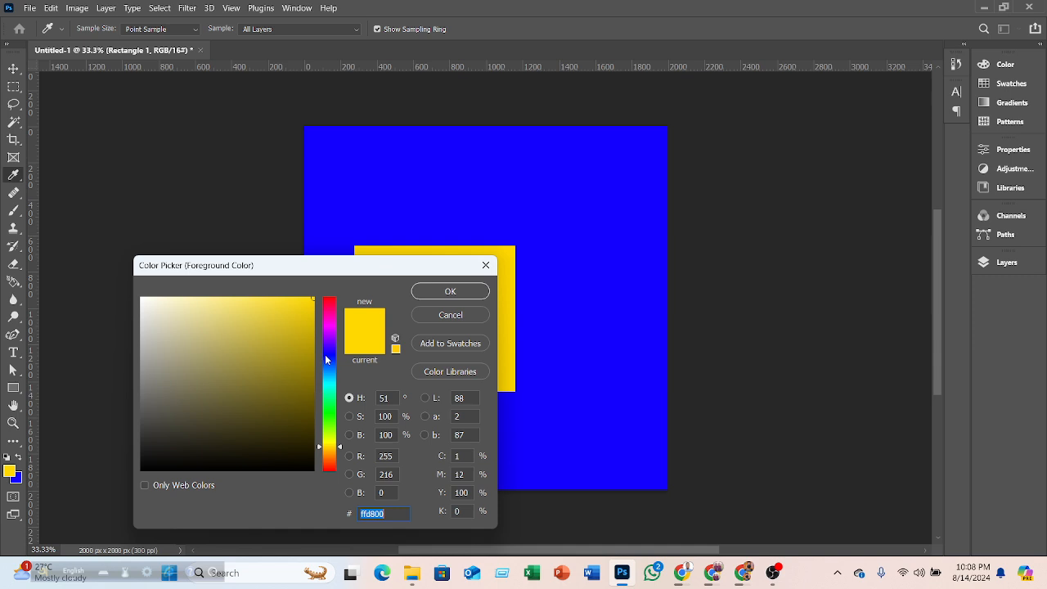
left_click(325, 360)
left_click(327, 310)
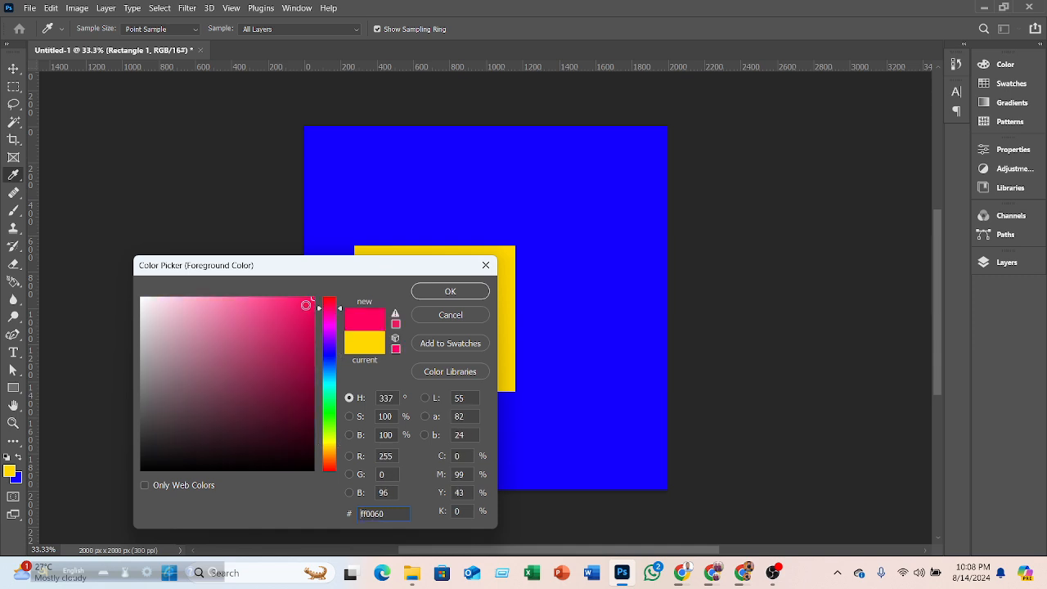
left_click(434, 291)
- Set the background color to green 0cff00 and sample a foreground color from the canvas
left_click(17, 478)
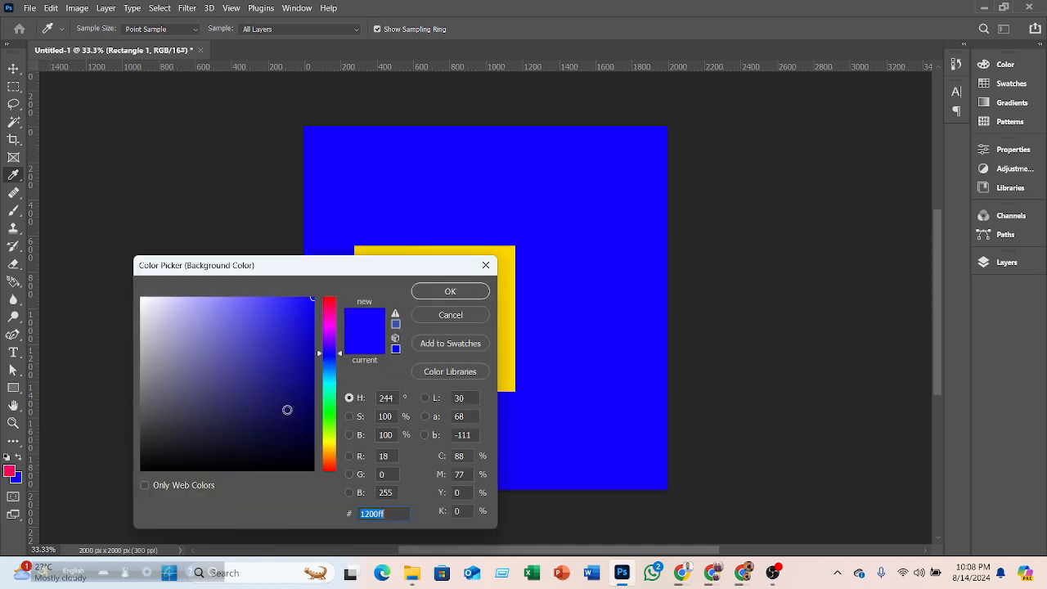
left_click(333, 416)
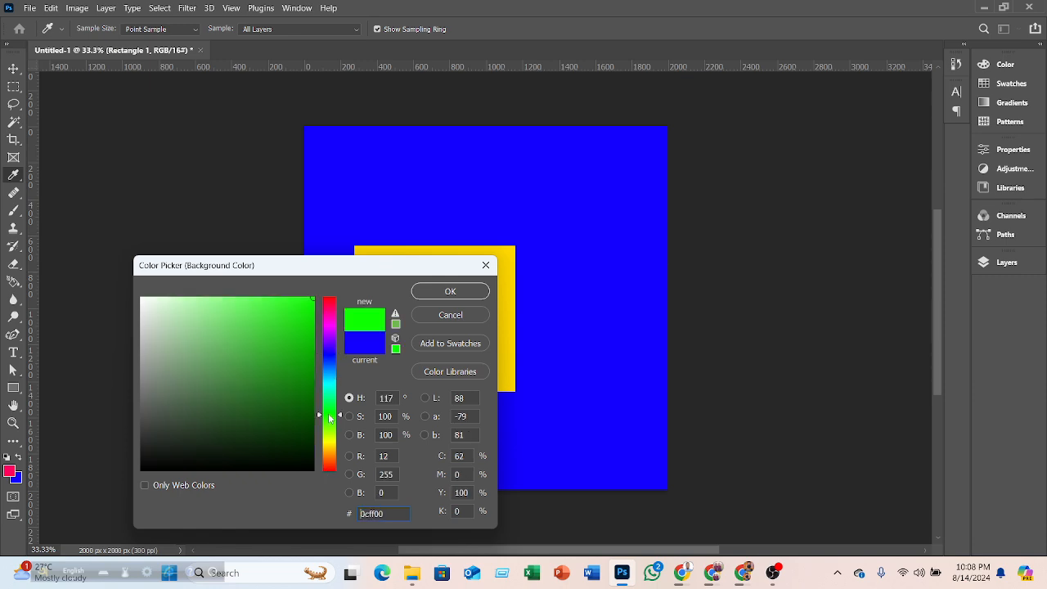
left_click(435, 294)
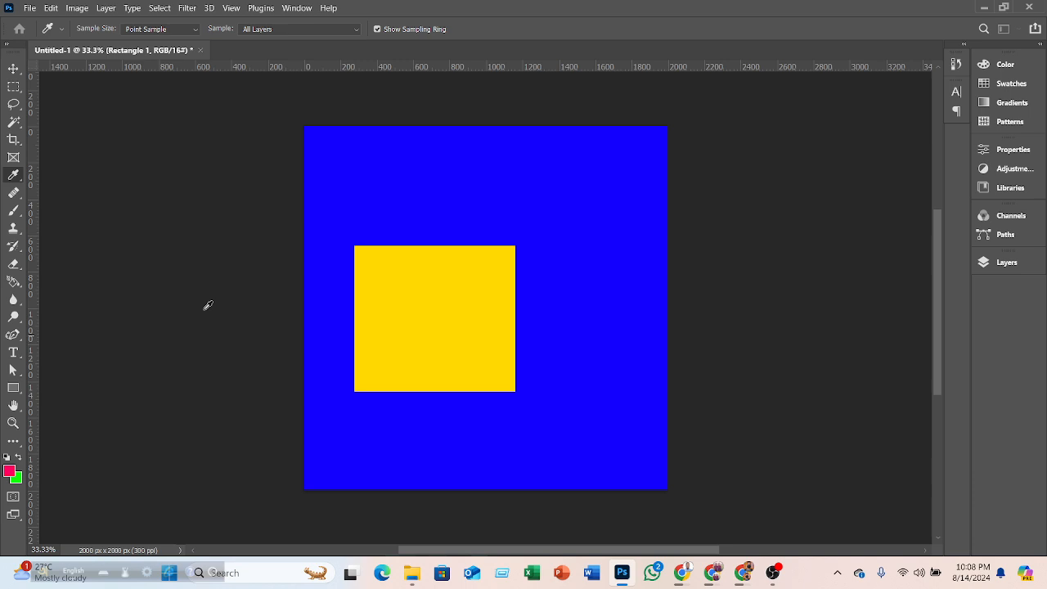
left_click(427, 315)
- Move the yellow rectangle up to the centre of the canvas
right_click(22, 182)
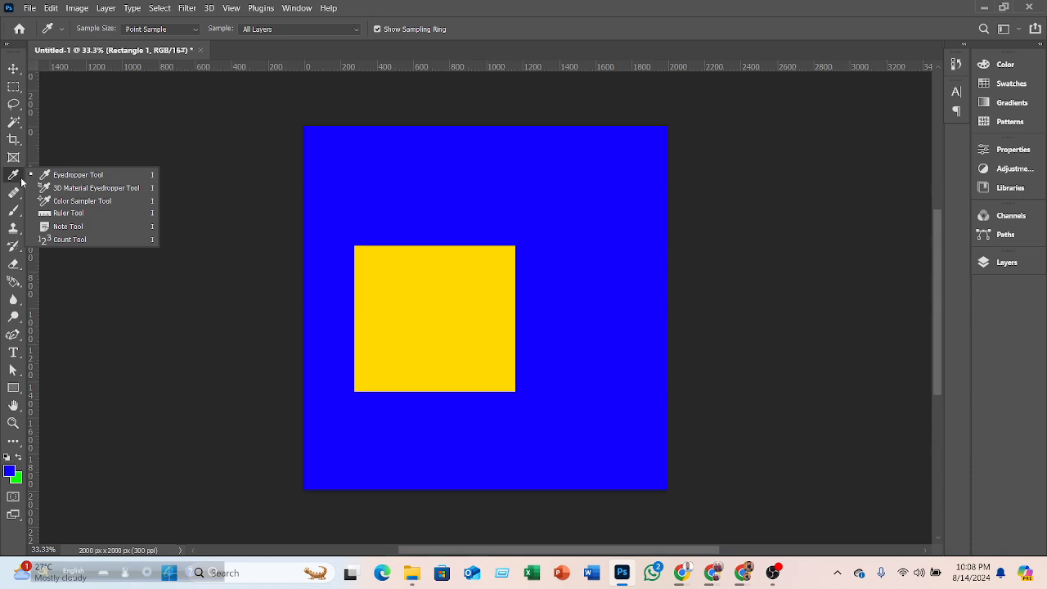
left_click(18, 72)
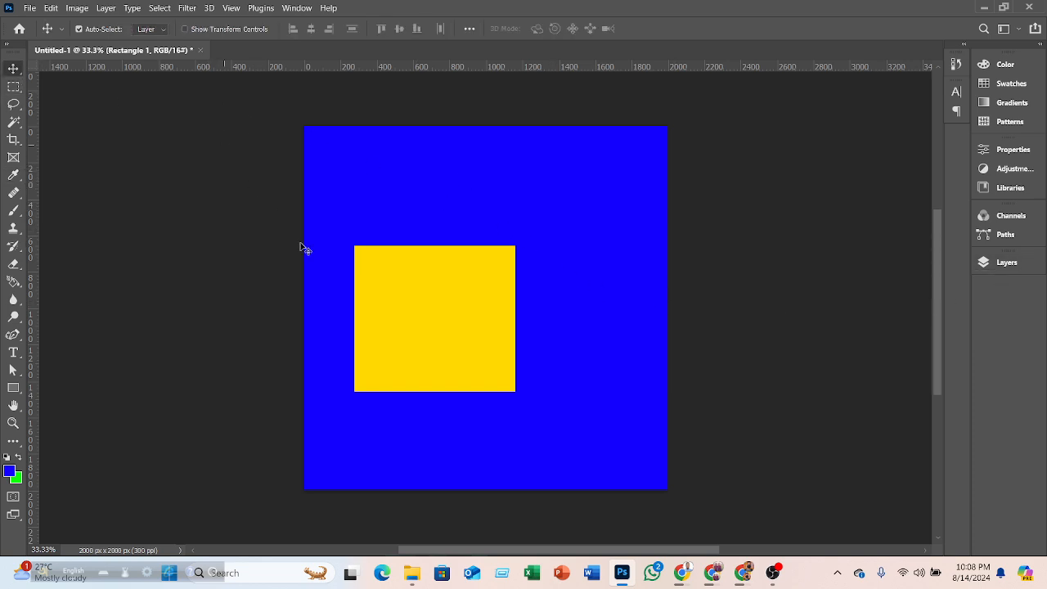
left_click_drag(435, 328, 474, 300)
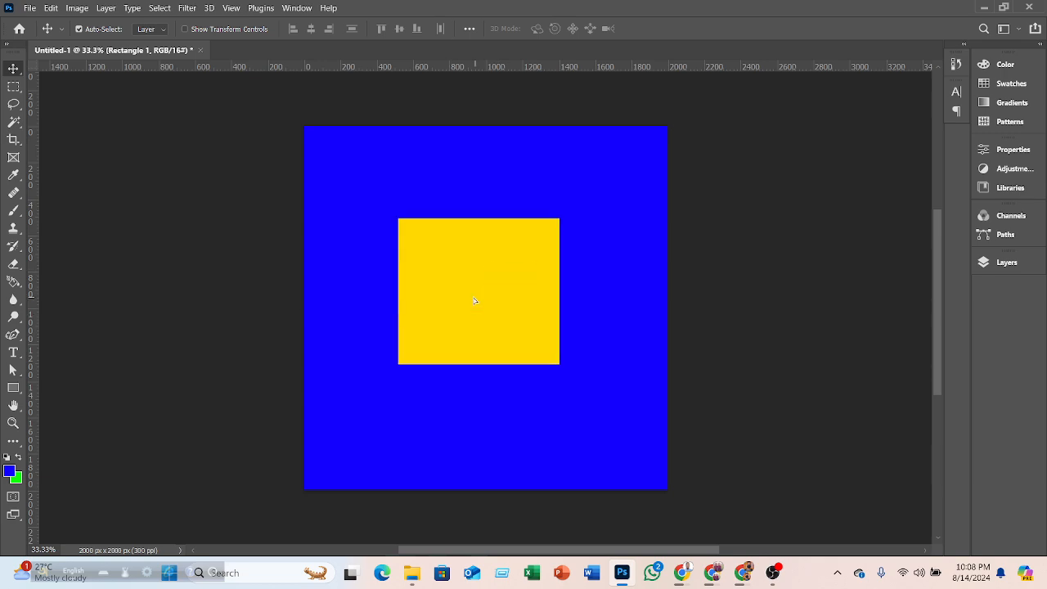
- Place the photo of the bearded man with a laptop from Downloads into the document
left_click(411, 571)
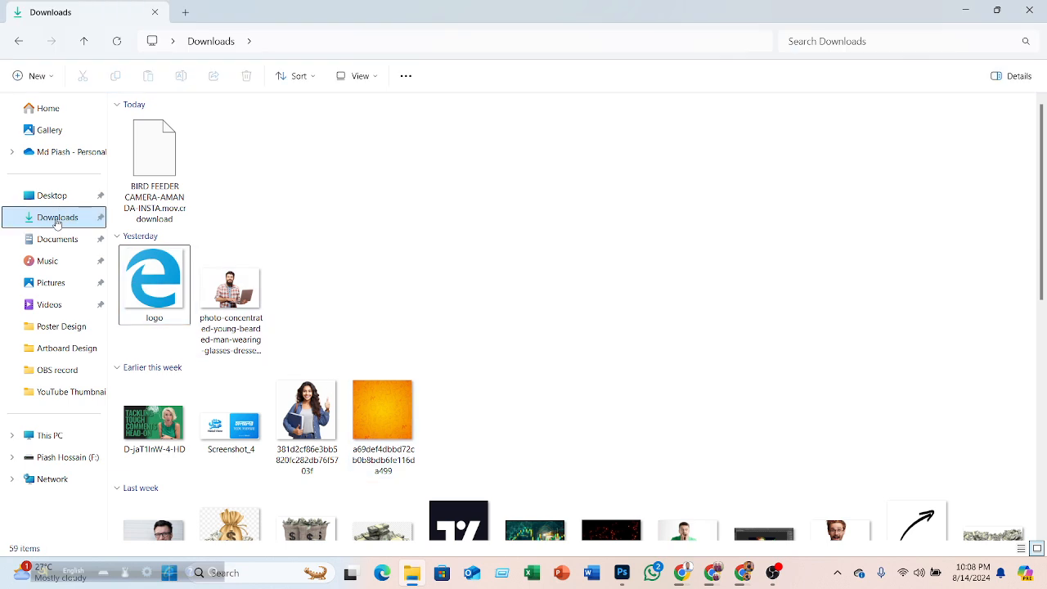
left_click_drag(229, 295, 483, 318)
left_click(675, 28)
- Hide the Rectangle 1 layer and nudge the photo slightly left
left_click(997, 263)
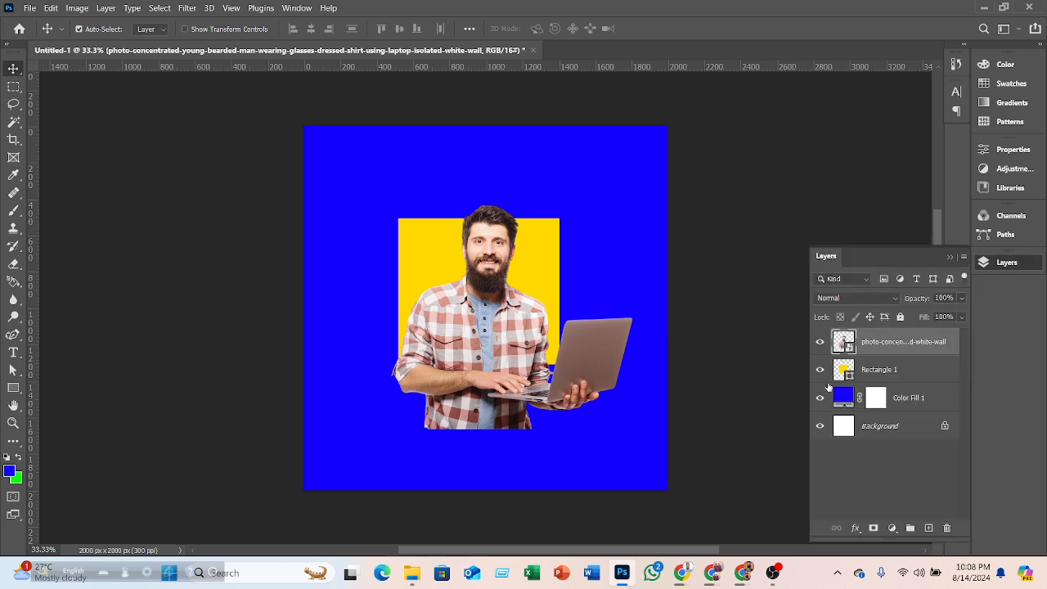
left_click(820, 369)
left_click_drag(550, 381, 519, 366)
- Scale the photo up to about 36% with Free Transform and reposition it to fill the lower canvas
key("ctrl+t")
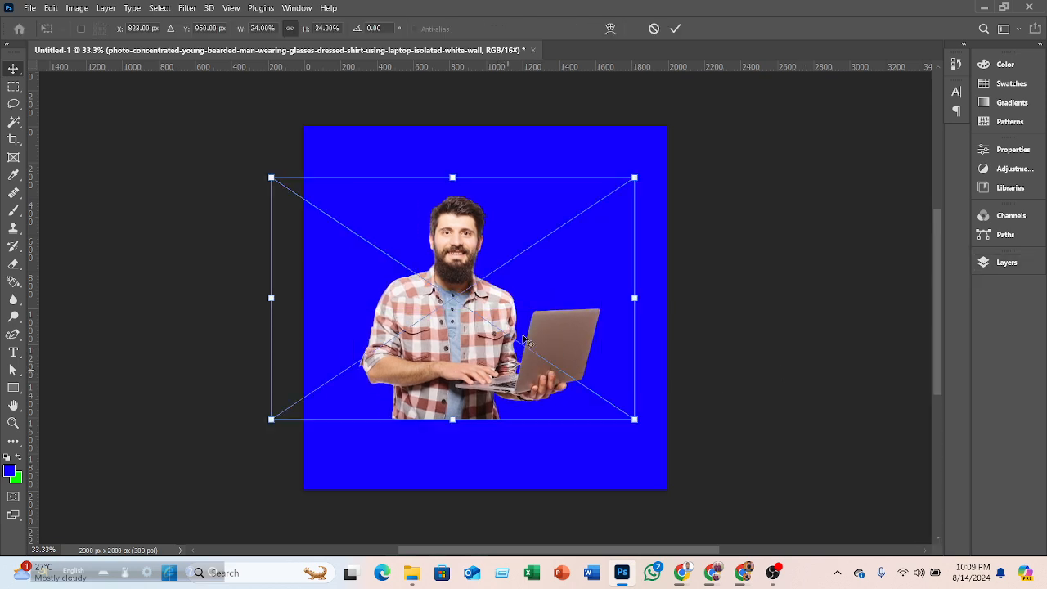
left_click_drag(634, 177, 777, 122)
left_click_drag(523, 275, 489, 332)
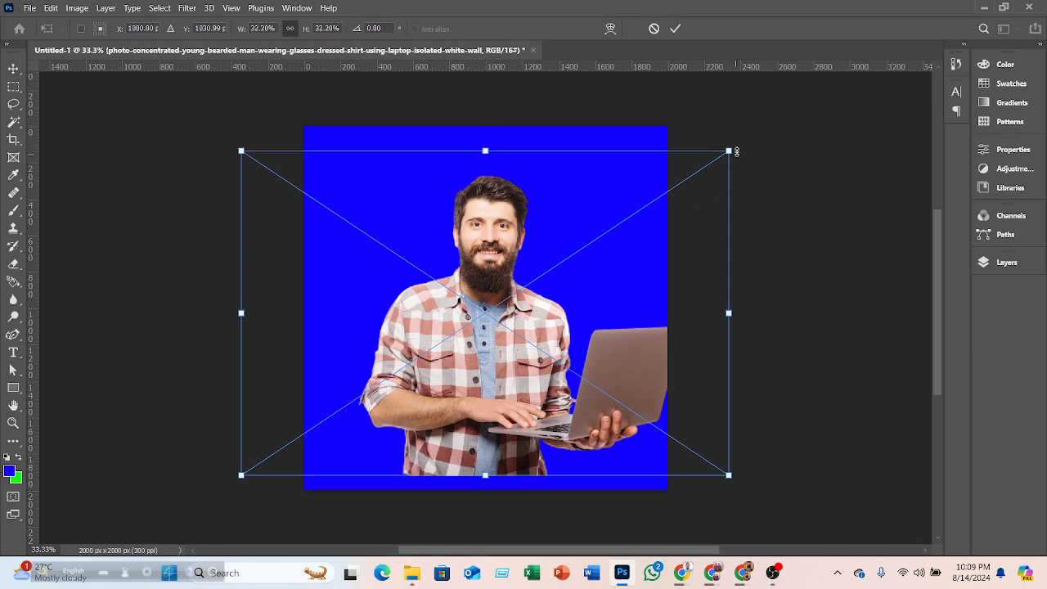
left_click_drag(746, 132, 802, 94)
left_click_drag(557, 220, 530, 234)
left_click(674, 29)
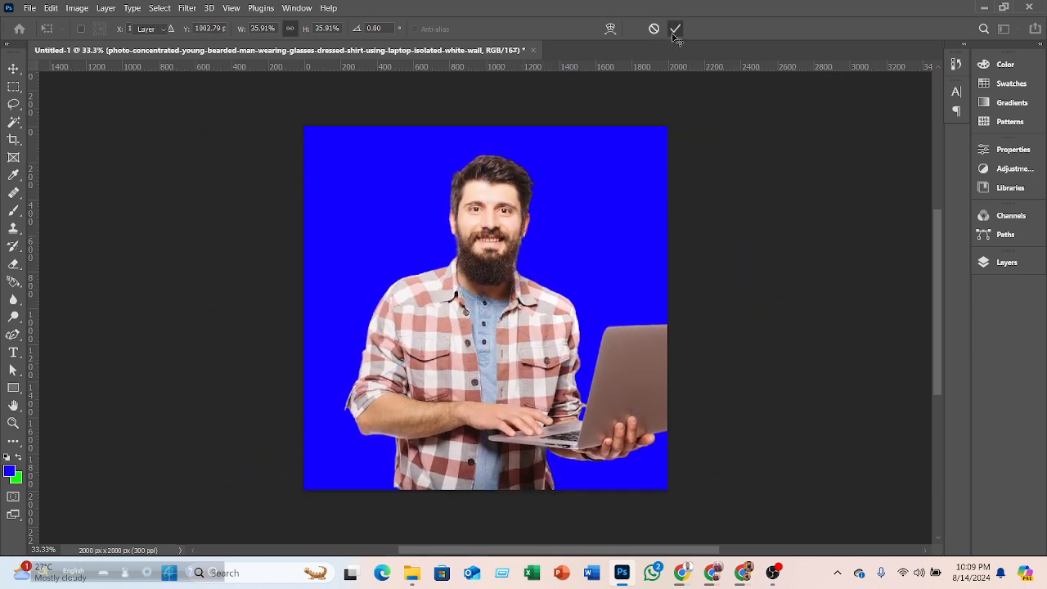
- Nudge the placed photo slightly downward and open the Layers panel
left_click_drag(477, 359, 473, 374)
left_click(1000, 263)
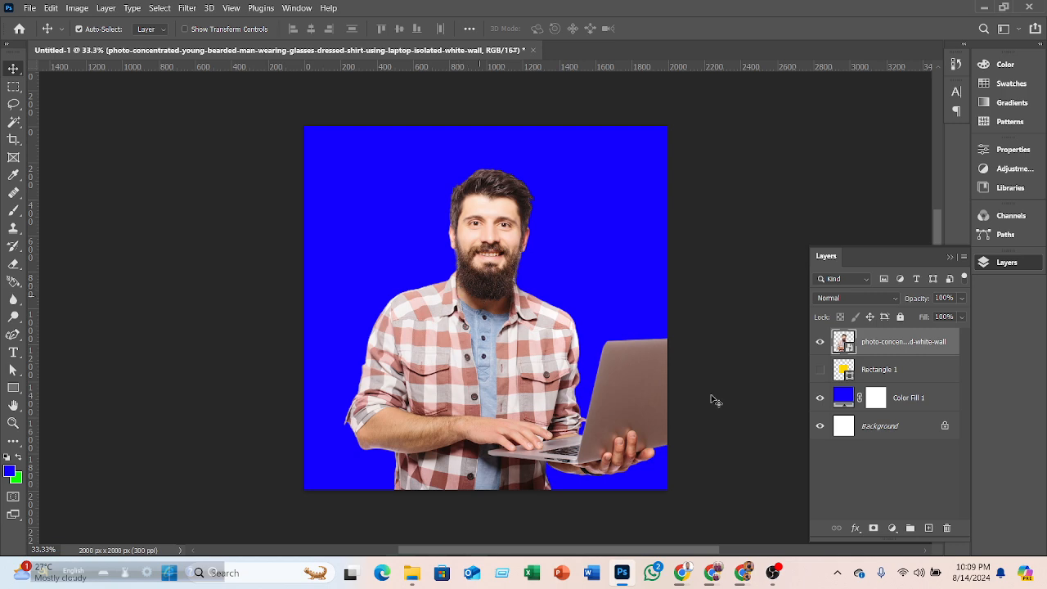
- Duplicate the photo layer, dismissing its Blending Options dialog
right_click(899, 347)
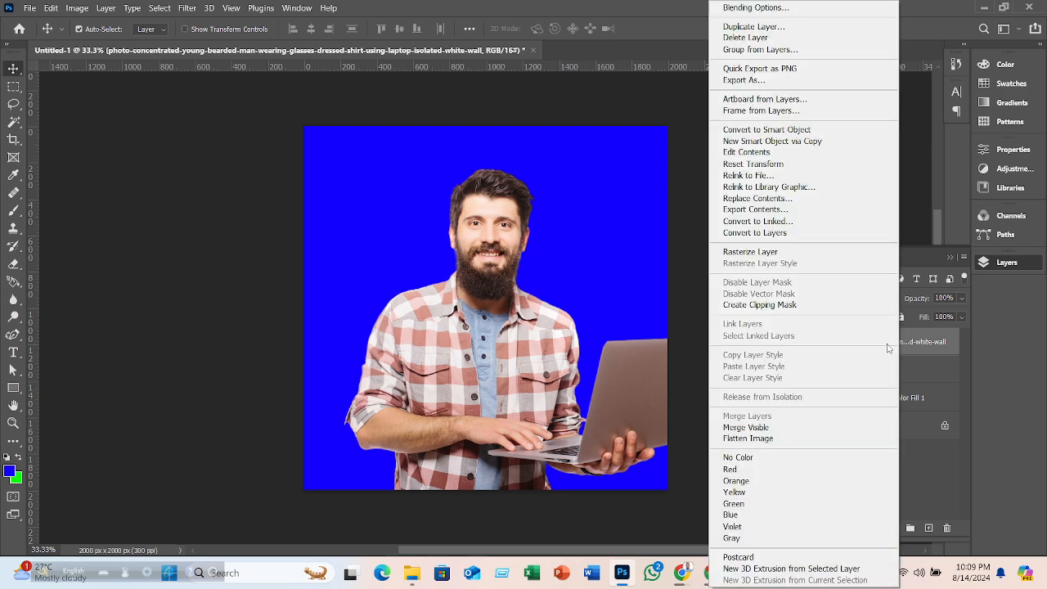
left_click(757, 6)
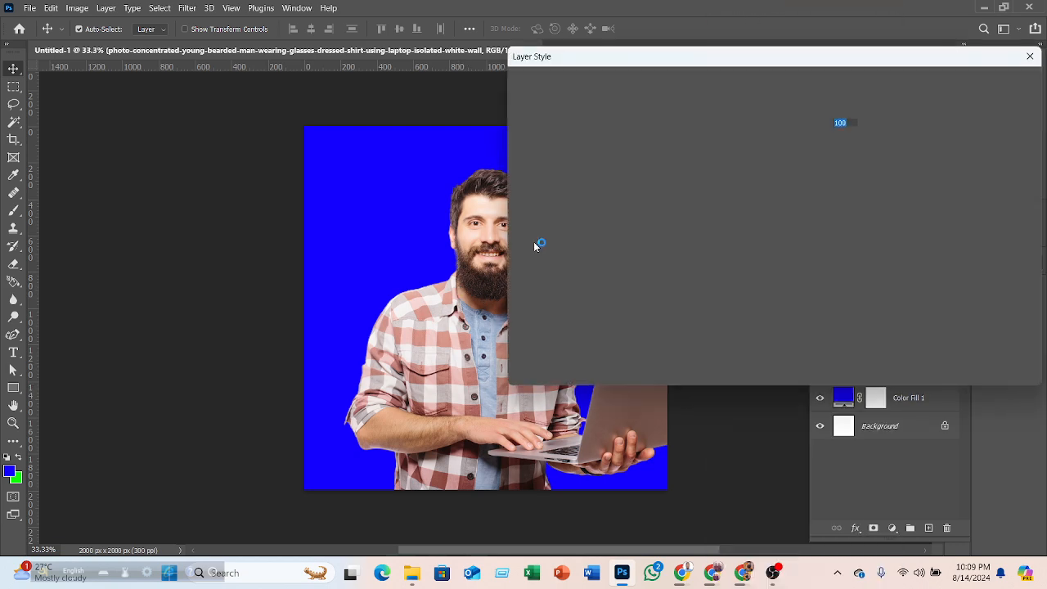
left_click(973, 115)
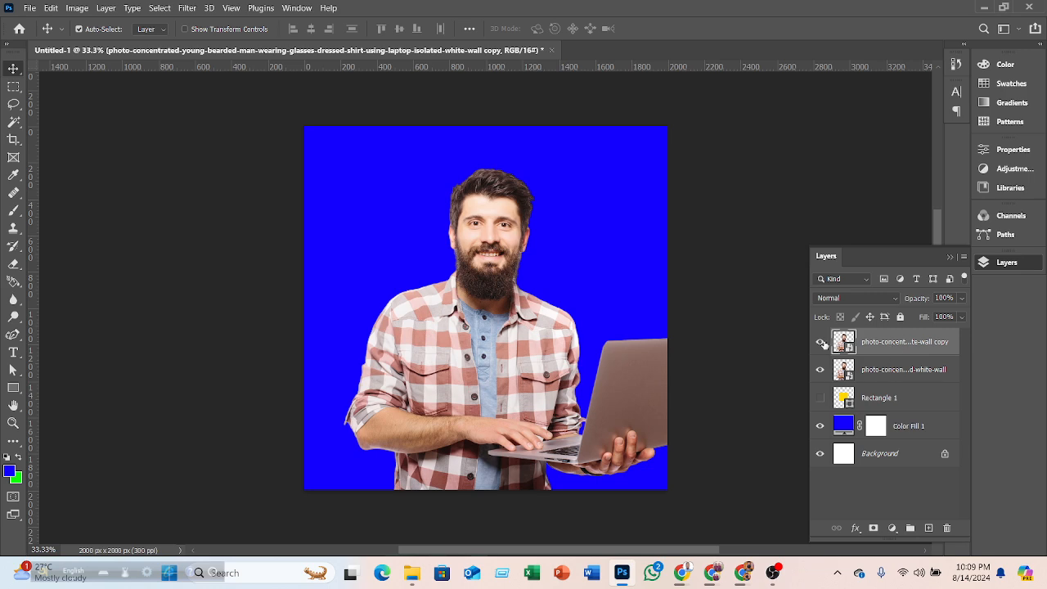
- Try a Color Overlay on the photo copy, sampling the blue background and trying green and brown overlay colors before cancelling
right_click(898, 369)
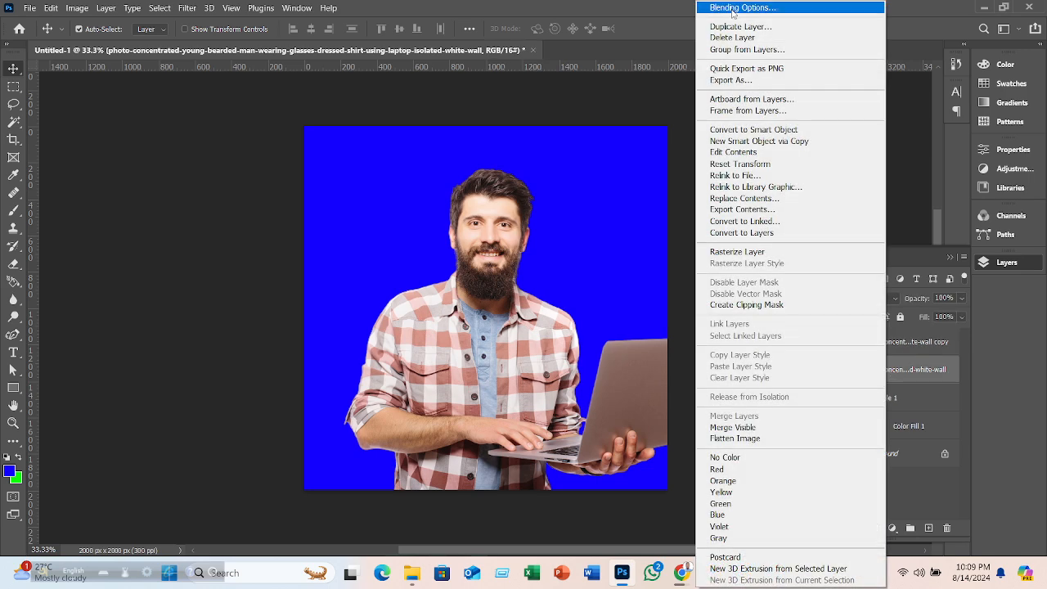
left_click(731, 10)
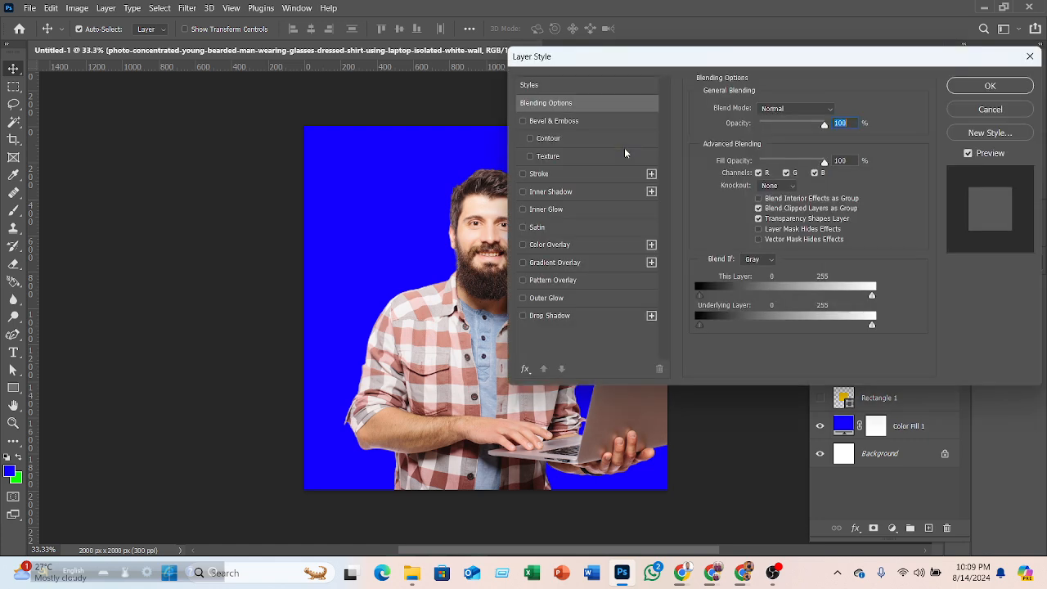
left_click(522, 245)
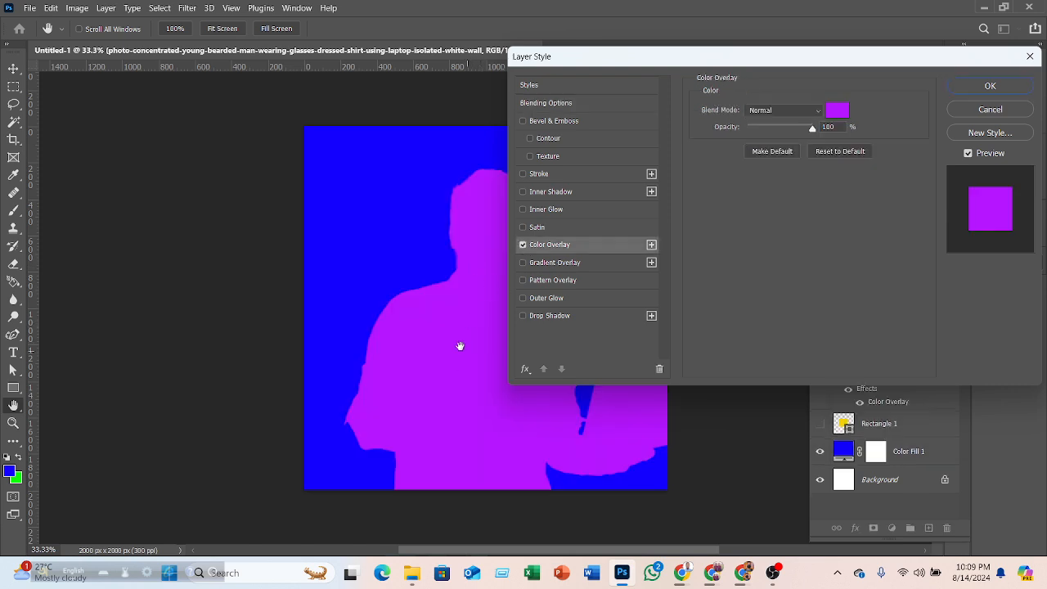
left_click(837, 111)
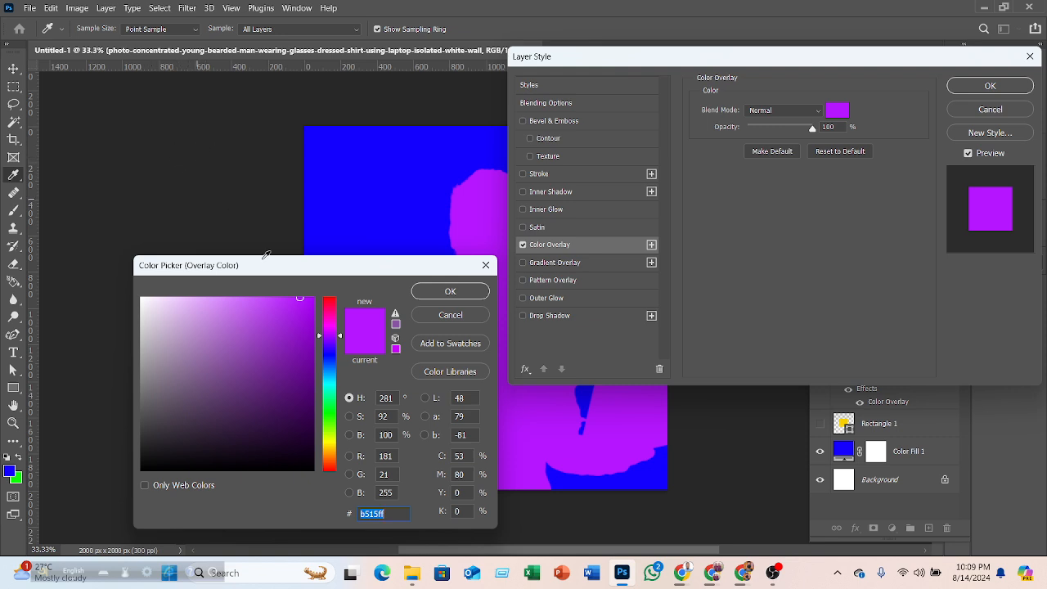
left_click(375, 163)
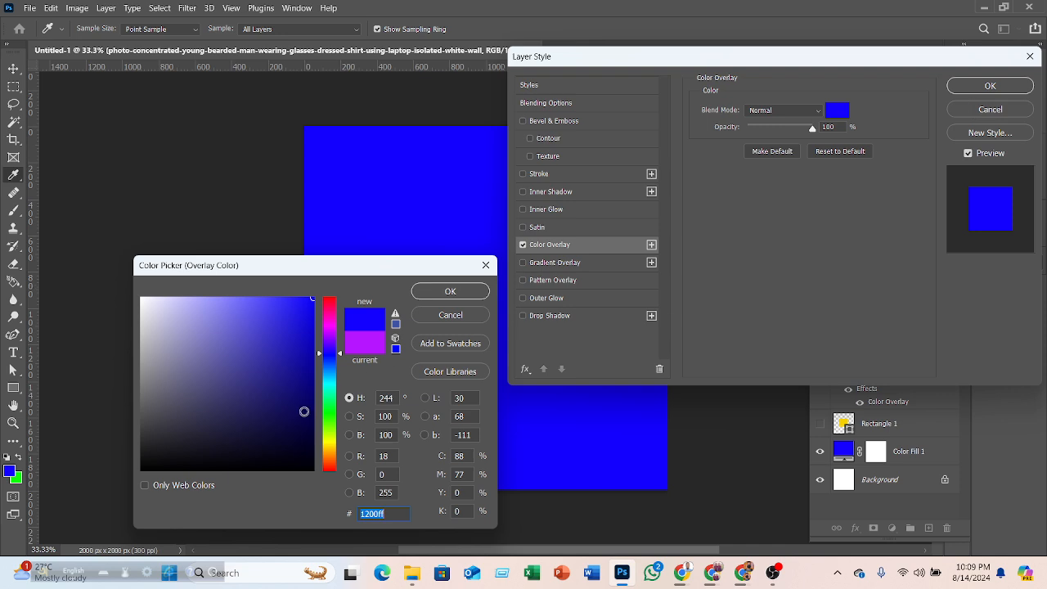
left_click(333, 415)
left_click(284, 358)
left_click(234, 354)
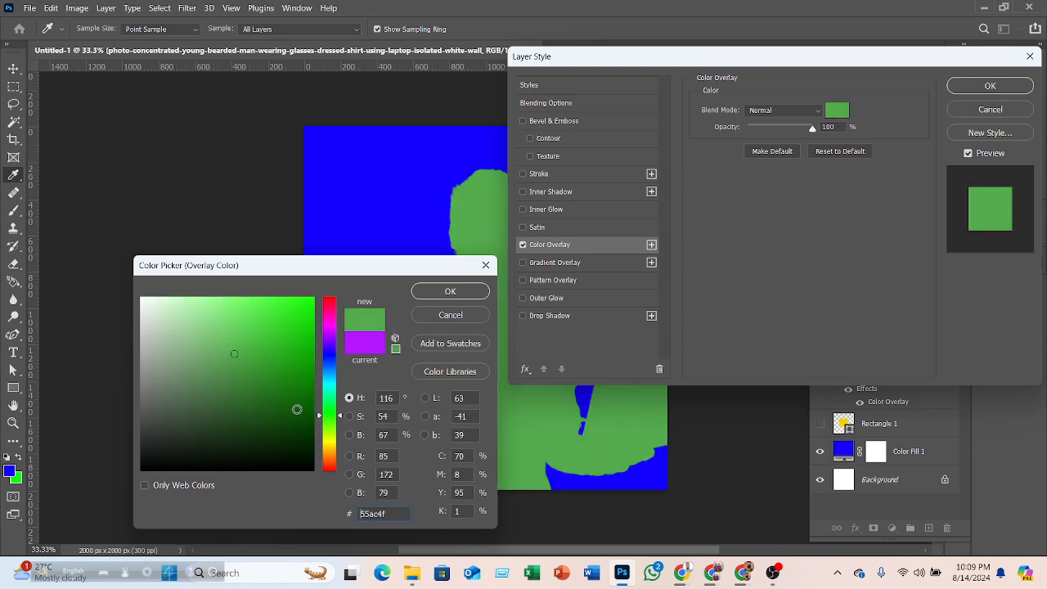
left_click(333, 452)
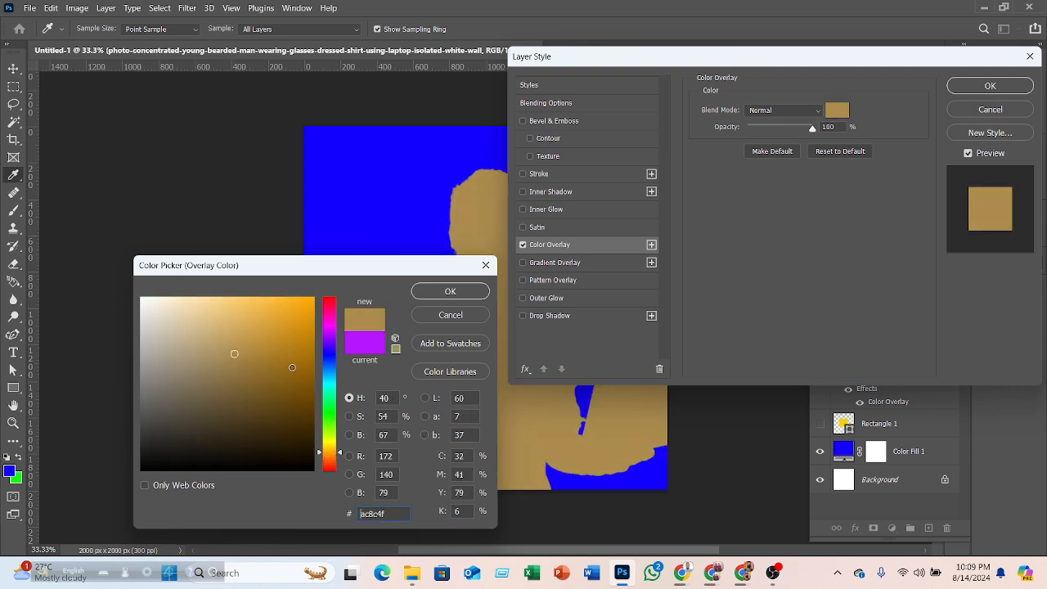
left_click(290, 365)
left_click(974, 113)
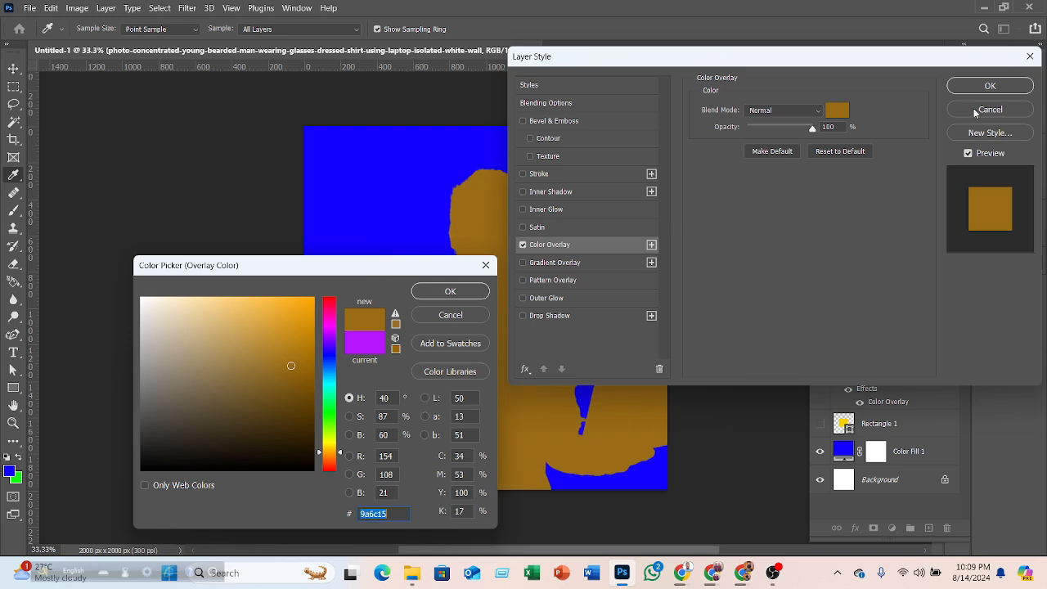
left_click(438, 319)
left_click(985, 109)
- Draw a rectangle about 308 x 280 px near the canvas's upper-left area and set its fill to ff0000
left_click(213, 290)
left_click(13, 391)
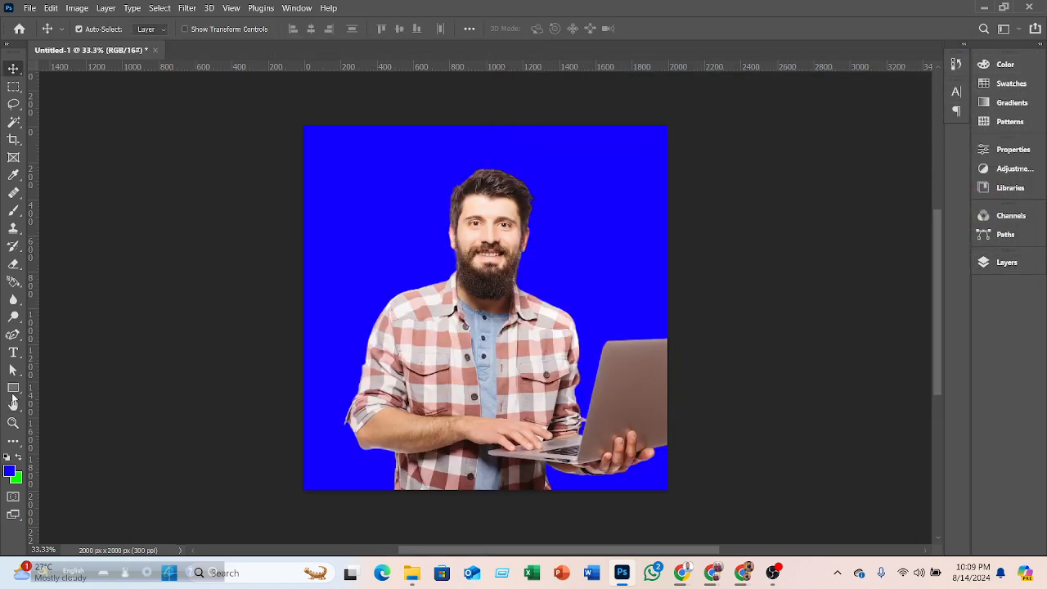
left_click_drag(338, 173, 393, 223)
left_click(152, 29)
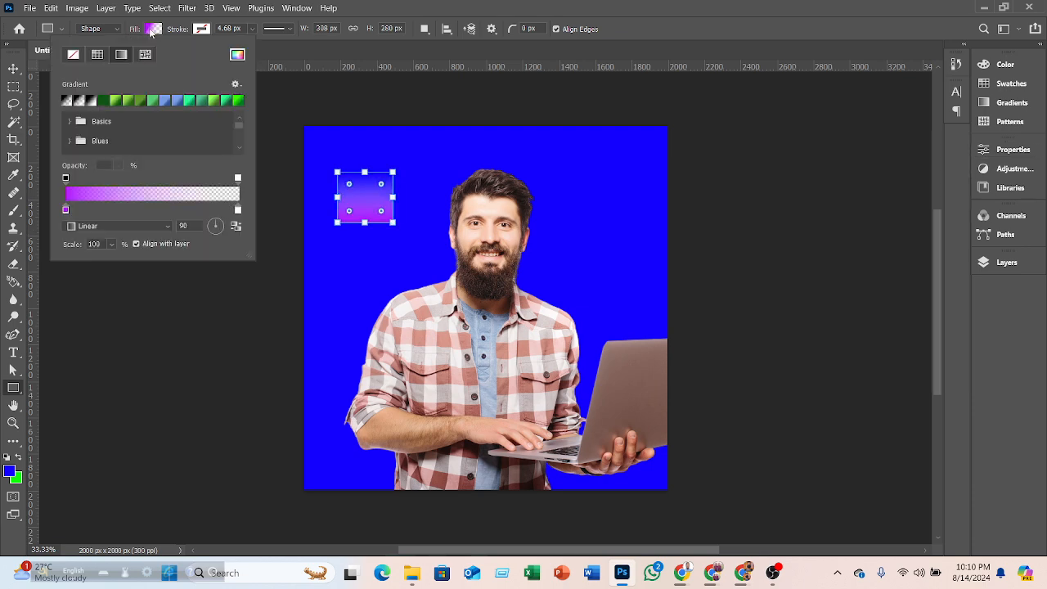
left_click(236, 55)
type("ff0000")
left_click(457, 294)
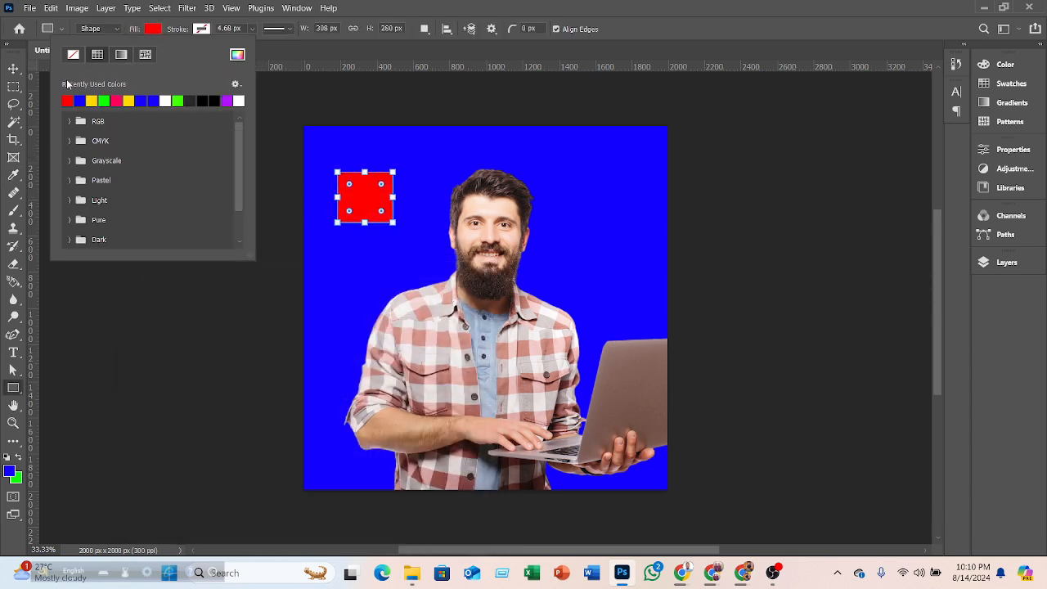
- Move the red square to the top-left corner and duplicate a copy beside it to the right
left_click(13, 68)
left_click_drag(348, 195, 334, 159)
left_click_drag(375, 175, 413, 165)
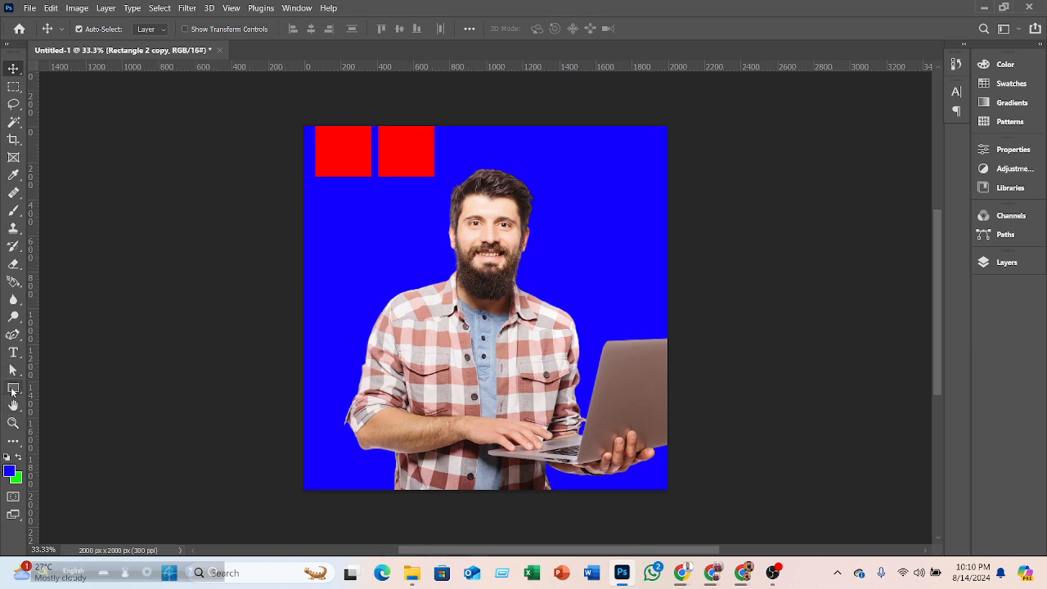
- Set the copy's fill to yellow and duplicate it below the red square
left_click(13, 388)
left_click(153, 28)
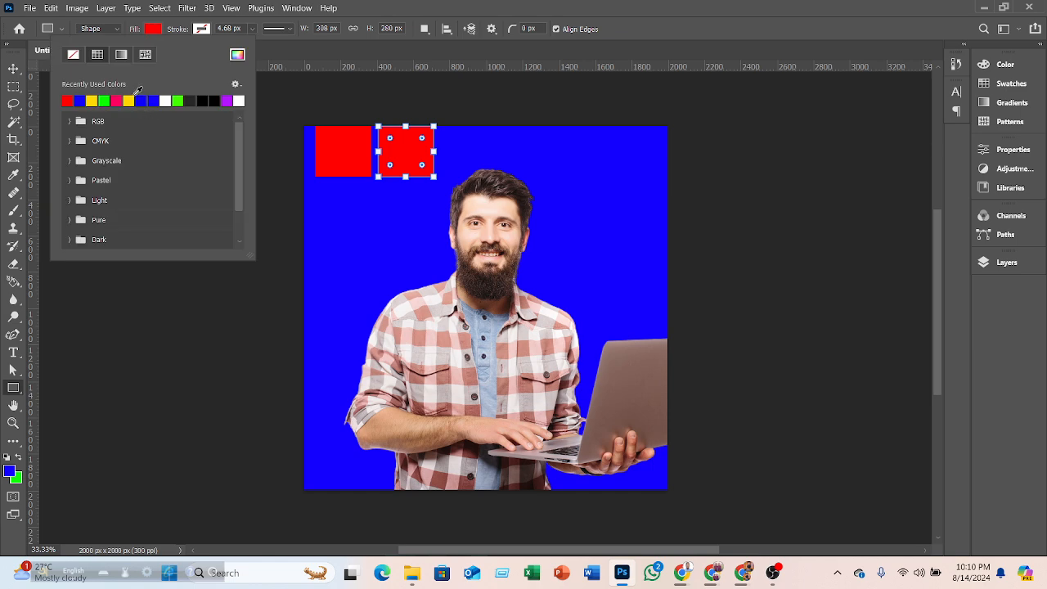
left_click(129, 101)
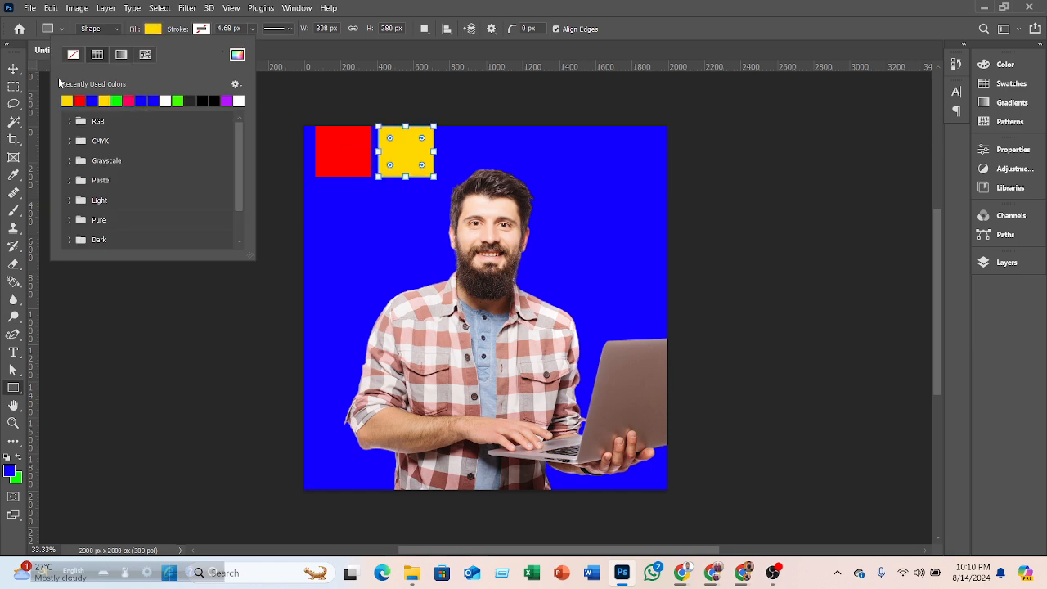
left_click(14, 68)
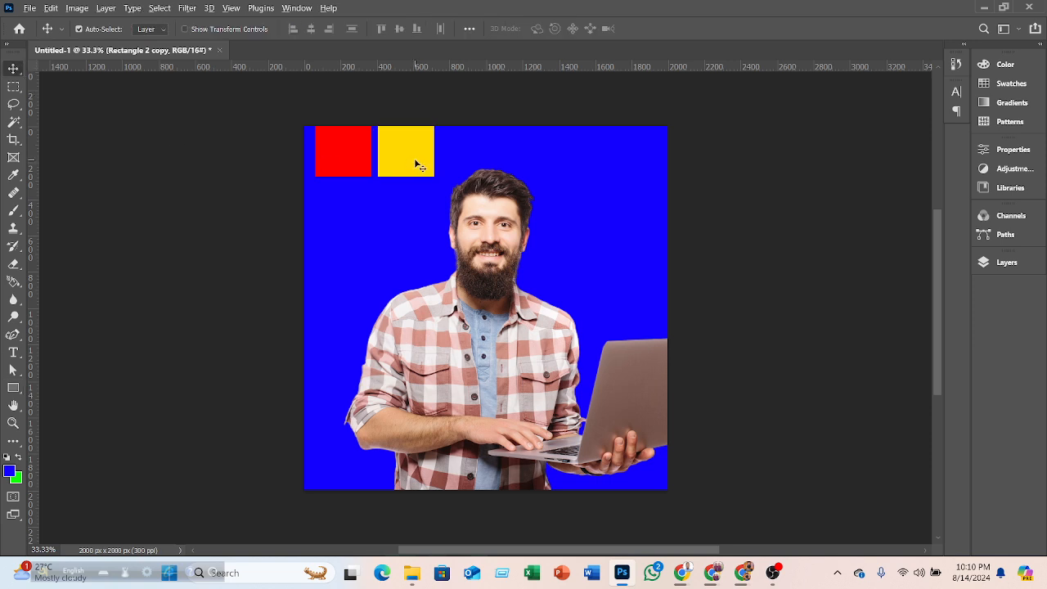
left_click_drag(415, 161, 345, 232)
left_click(10, 472)
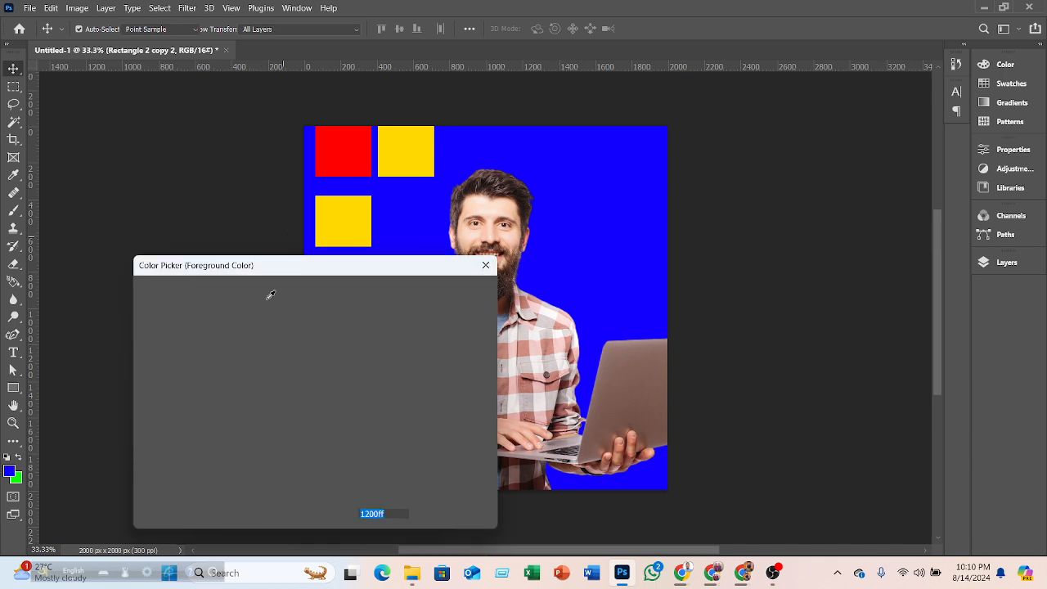
mouse_move(174, 318)
left_mouse_down()
mouse_move(142, 293)
mouse_move(158, 308)
left_mouse_up()
left_click(448, 319)
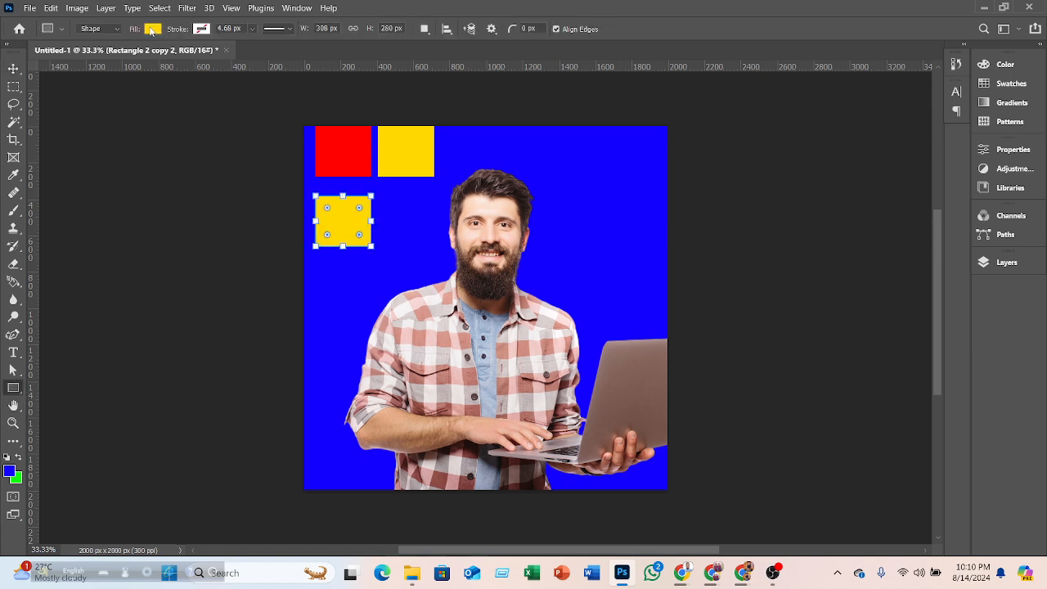
- Set the lower-left square's fill to white
left_click(152, 29)
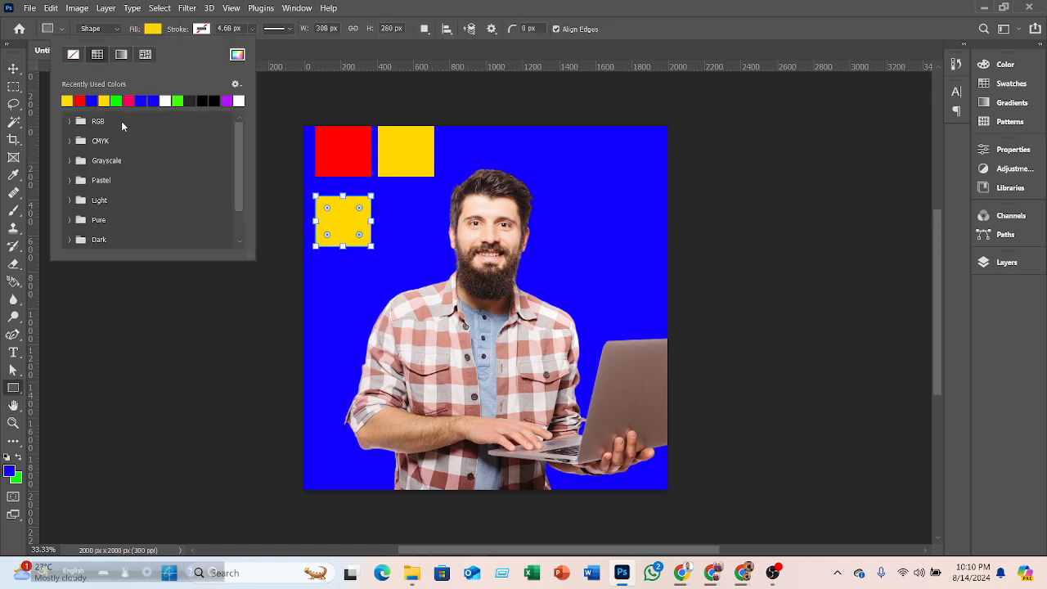
left_click(166, 99)
left_click(150, 29)
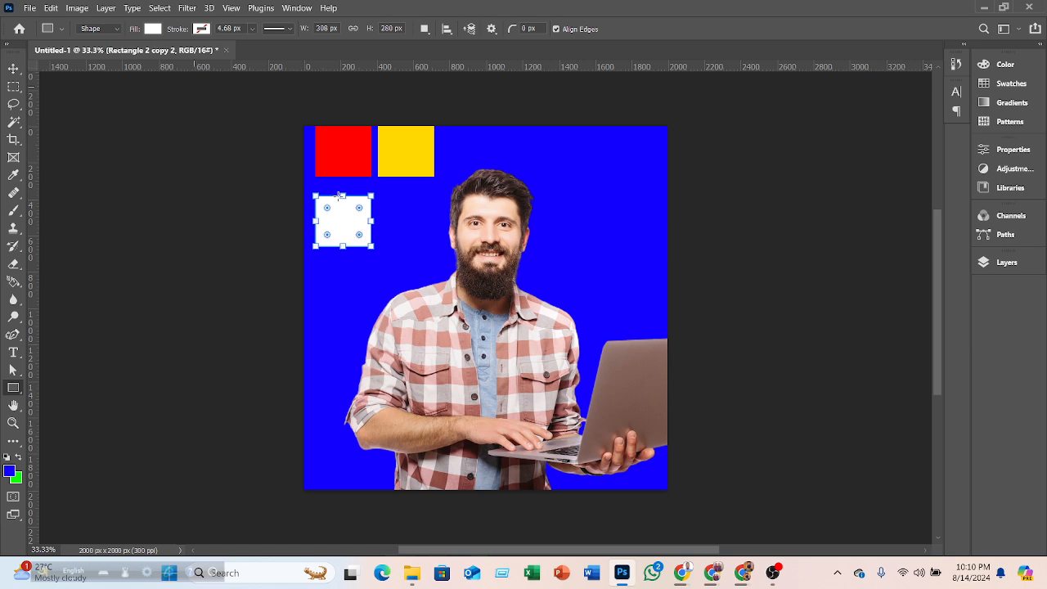
left_click(15, 69)
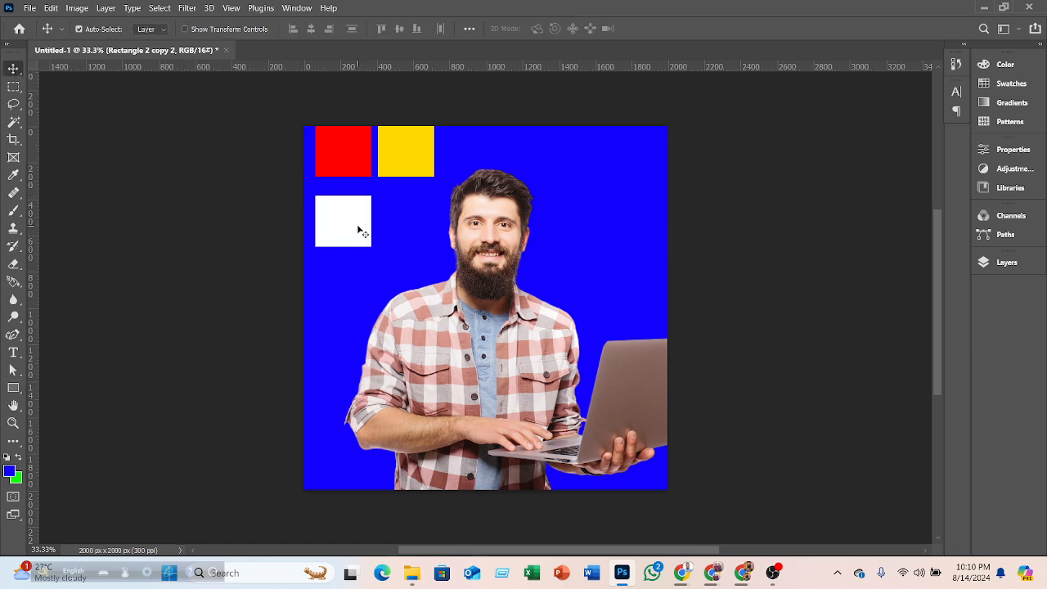
- Duplicate the white square to its right and set the copy's fill to green
left_click_drag(357, 229, 418, 222)
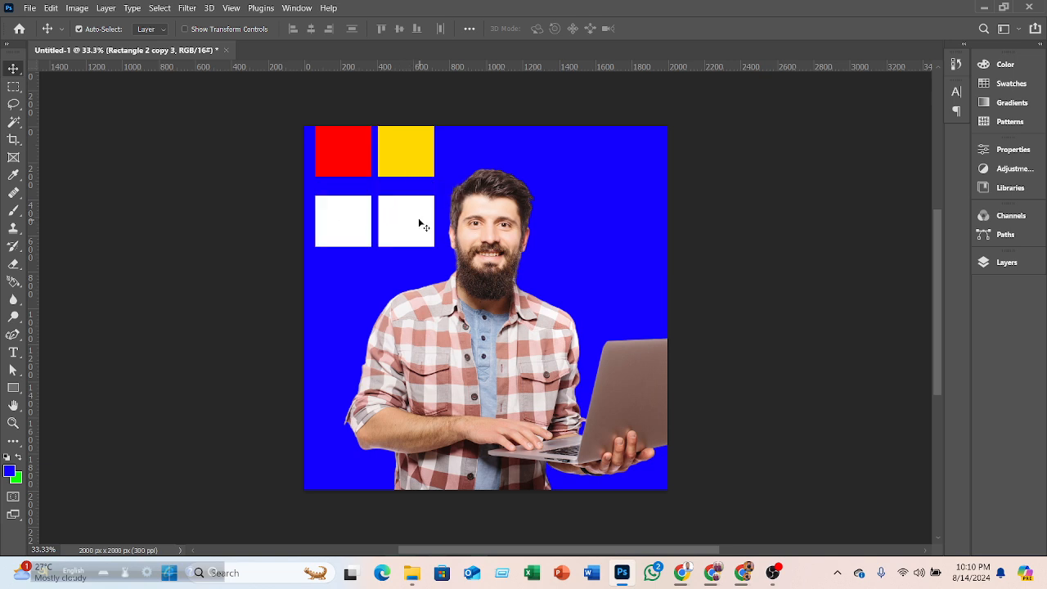
left_click(13, 388)
left_click(153, 30)
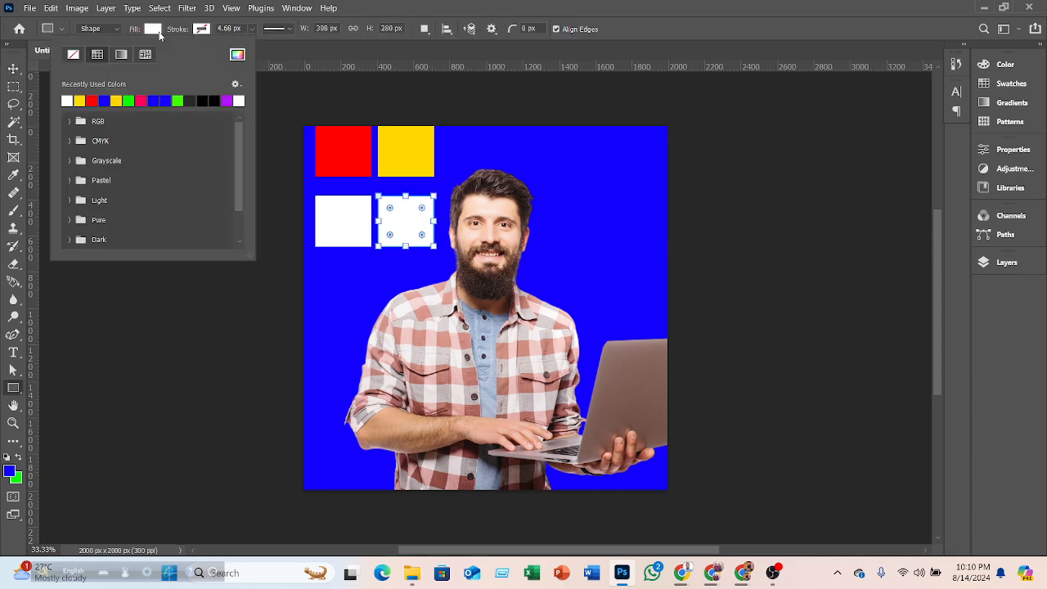
left_click(187, 99)
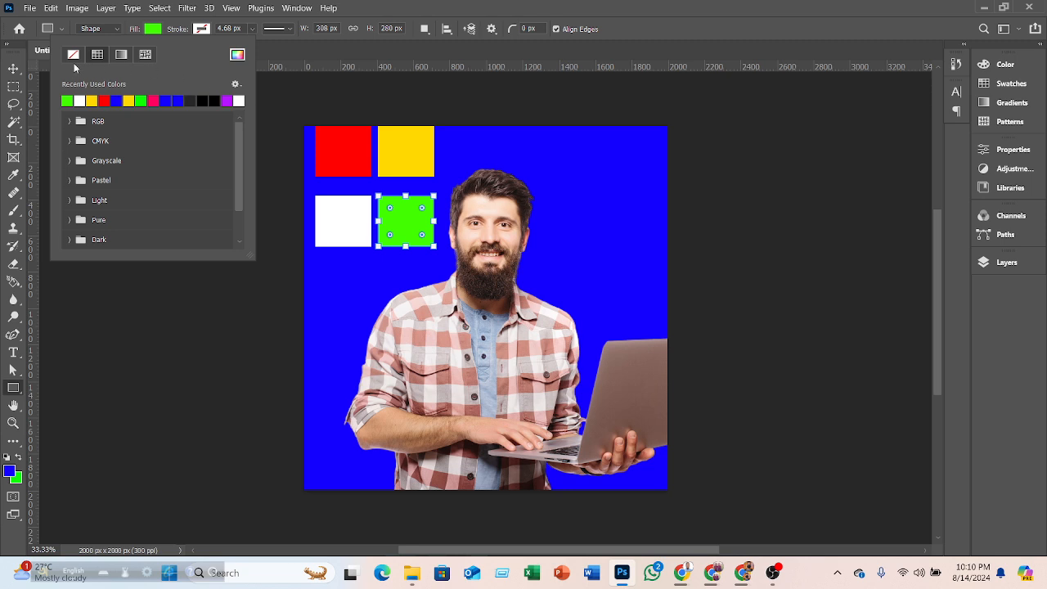
- Select the visible photo layer on the canvas and delete it
left_click(24, 69)
left_click_drag(461, 352, 535, 350)
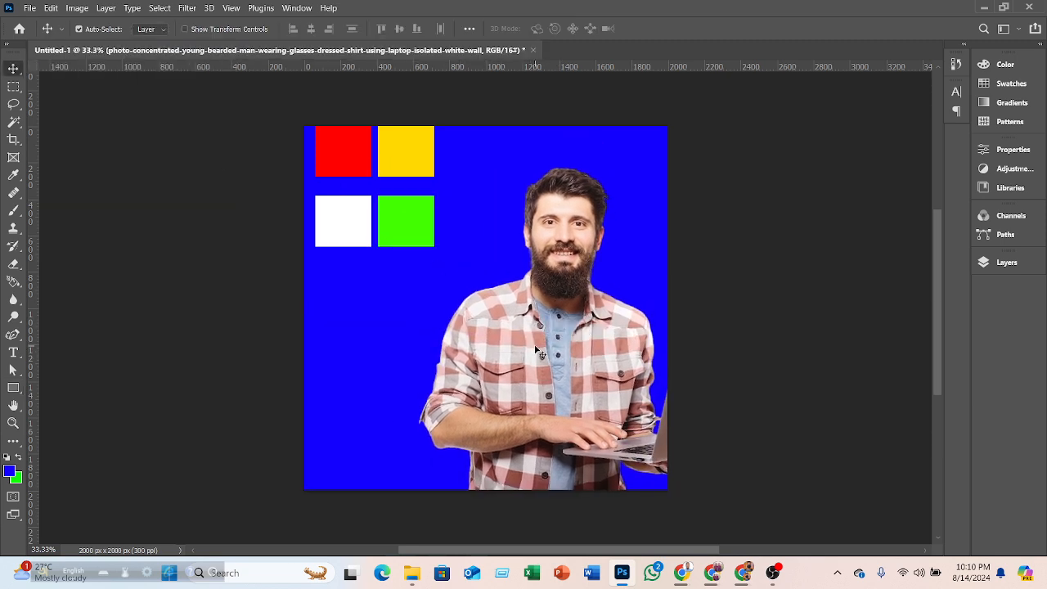
key("Delete")
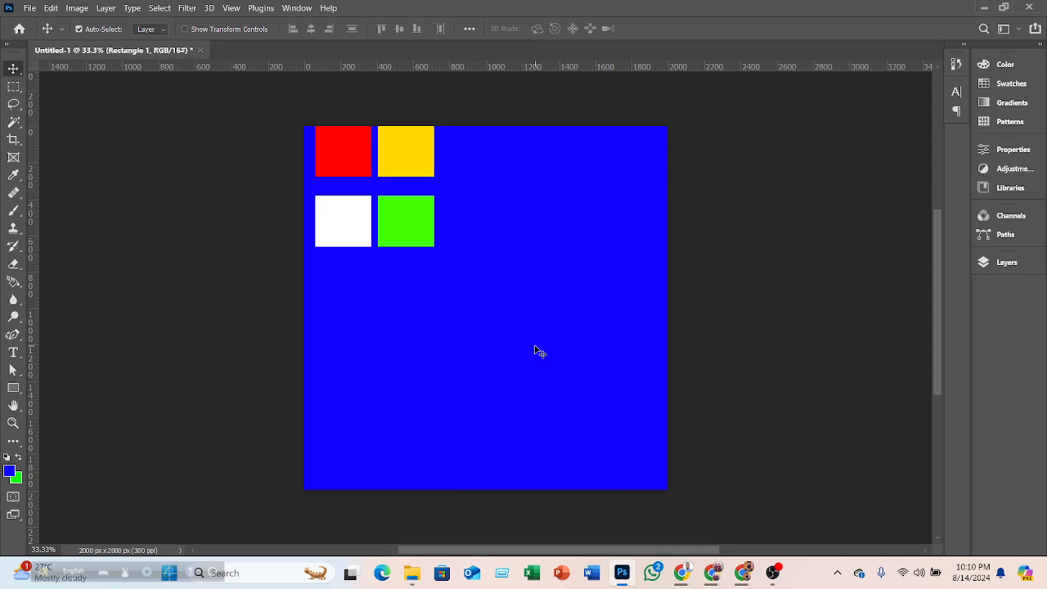
left_click(273, 401)
left_click(13, 387)
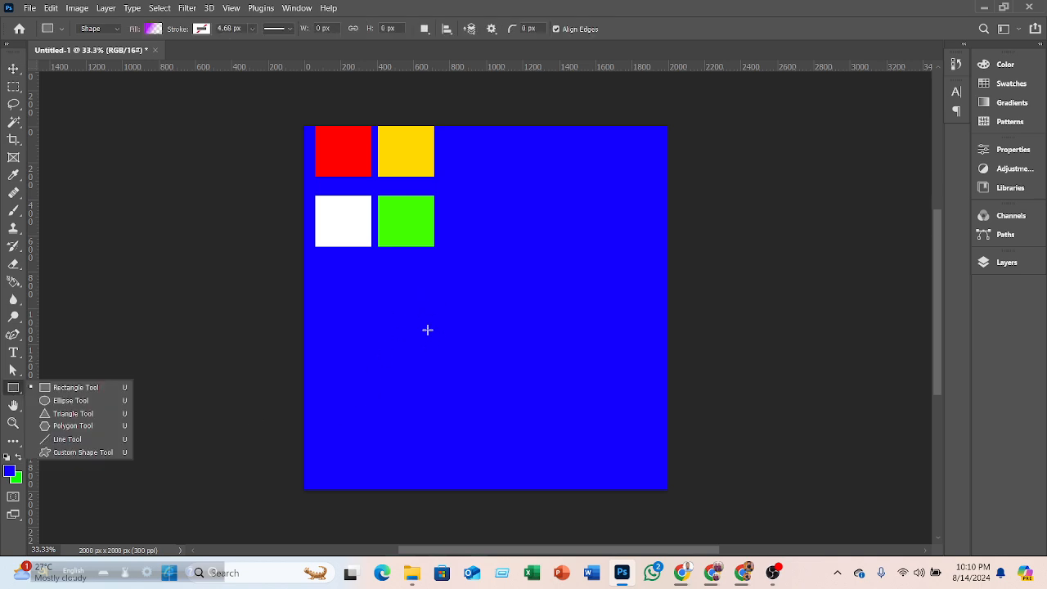
left_click_drag(407, 293, 470, 378)
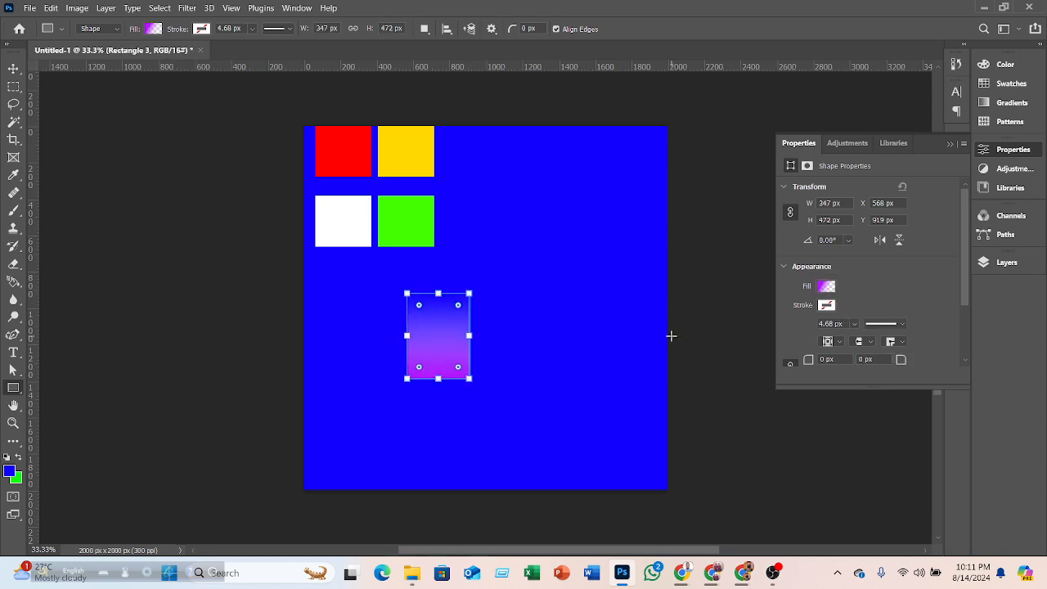
key("ctrl+z")
left_click(13, 68)
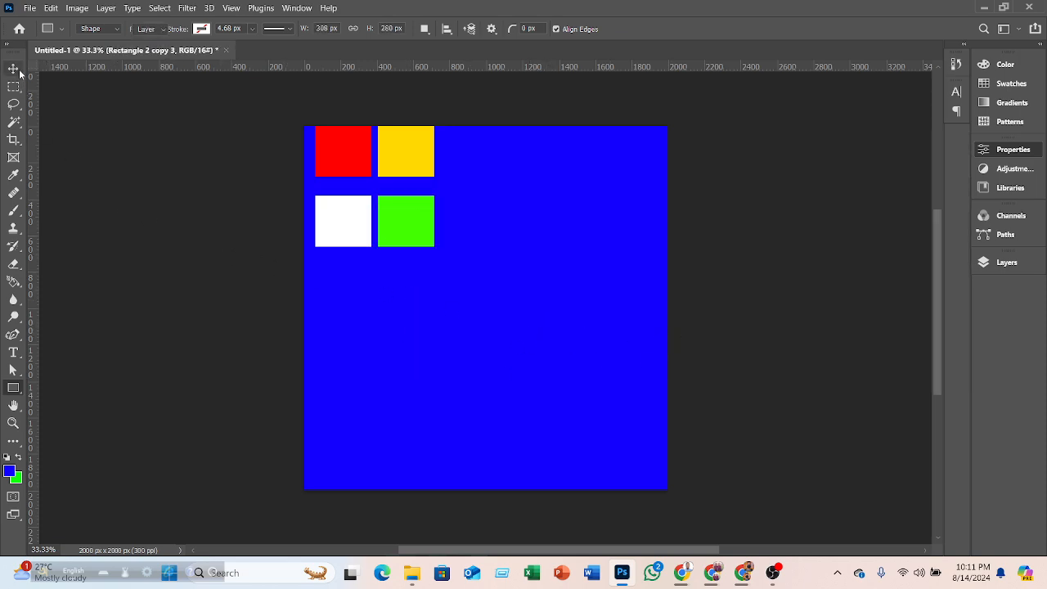
- Select the four square layers and scale them together to about 216% with Free Transform, centering the grid on the canvas
left_click(986, 260)
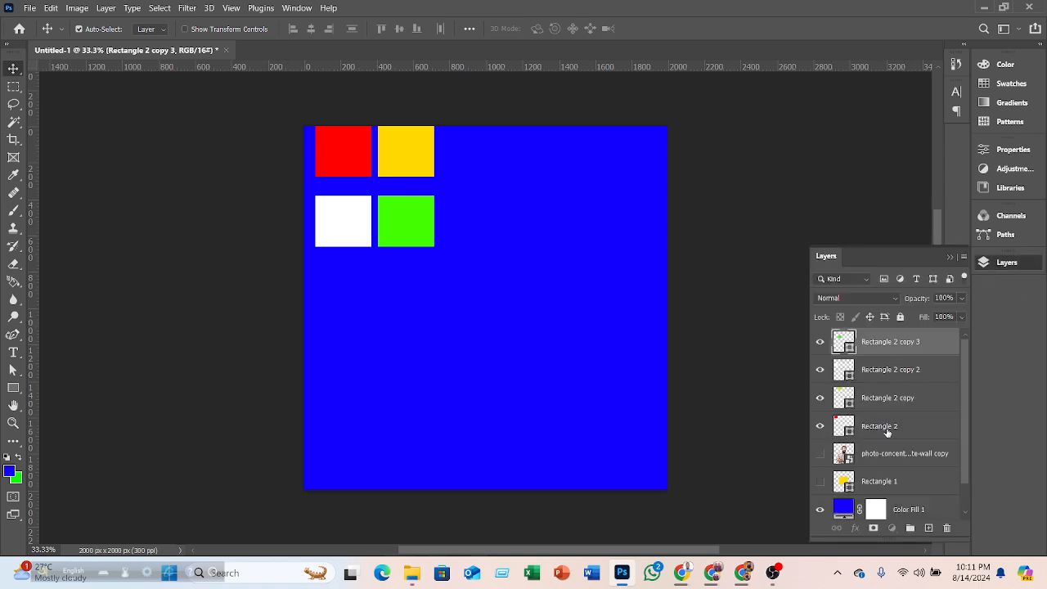
left_click(886, 428, "shift")
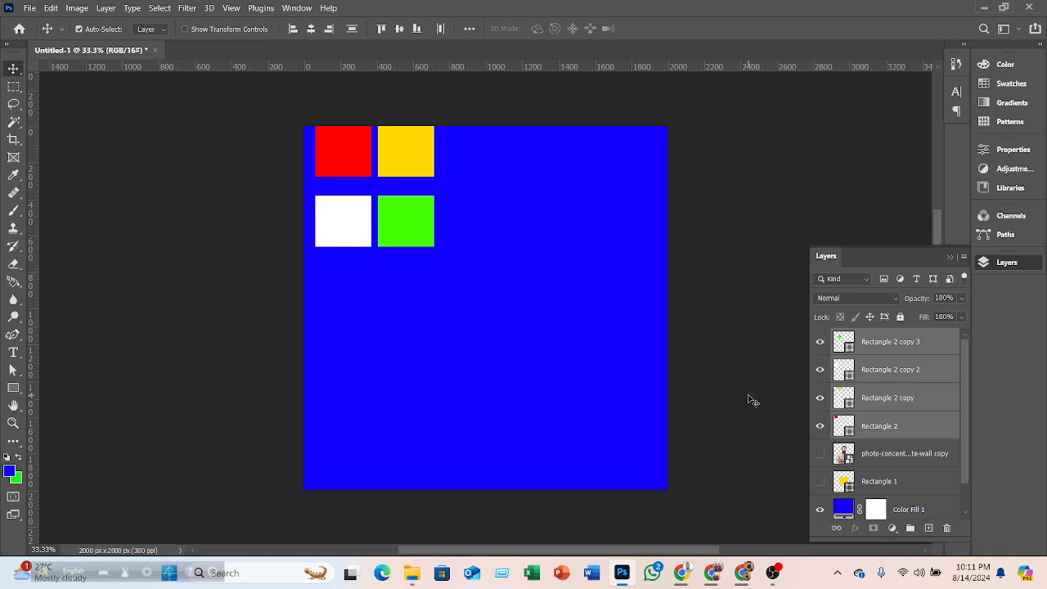
key("ctrl+t")
left_click_drag(434, 244, 570, 386)
left_click_drag(514, 245, 544, 288)
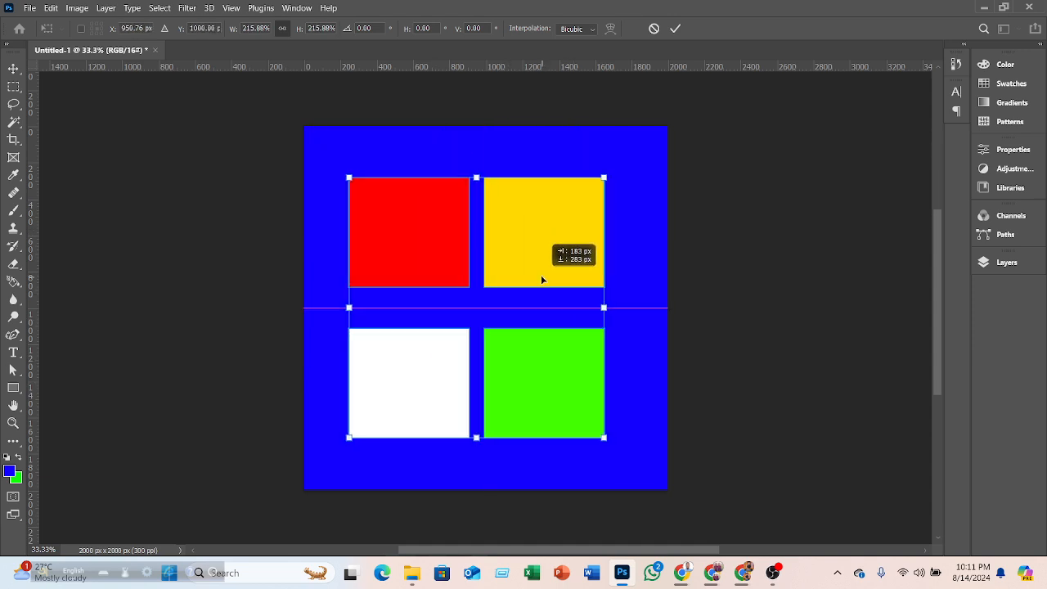
- Apply the free transform and set both the foreground and background colors to black, 000000
left_click(675, 30)
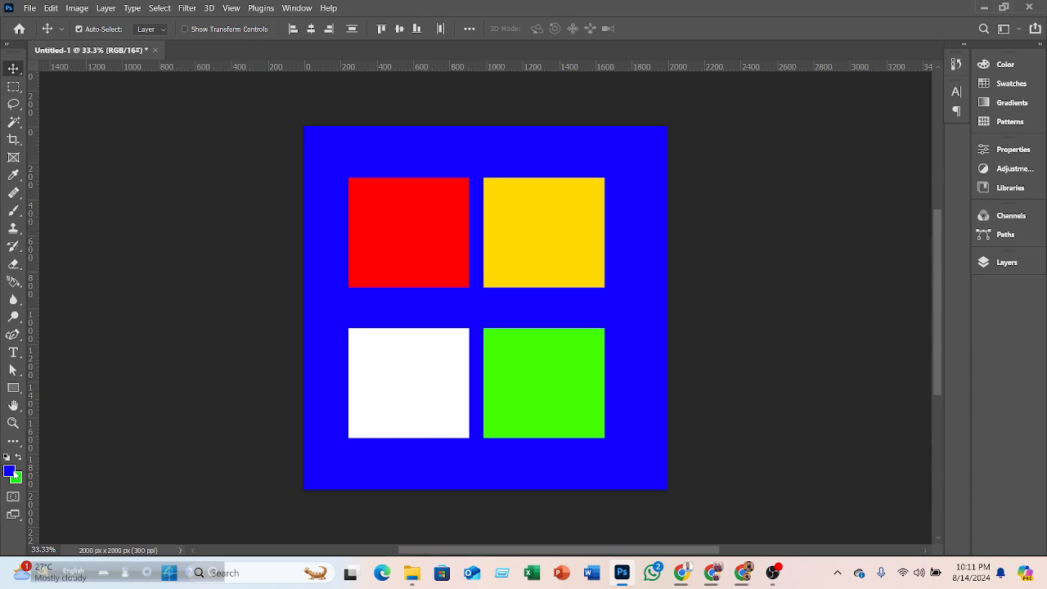
left_click(11, 471)
type("000000")
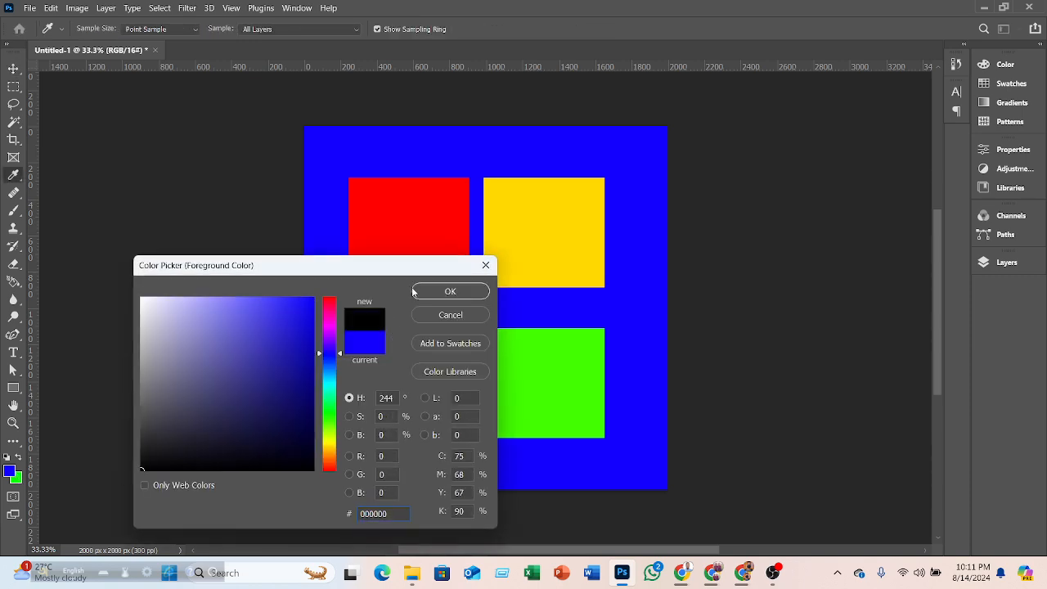
left_click(415, 292)
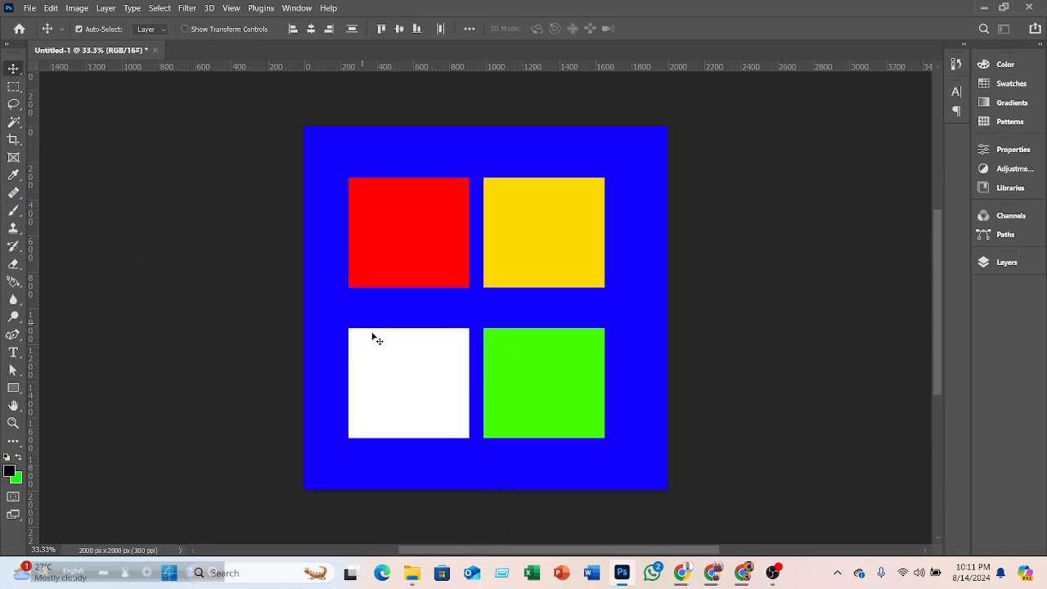
left_click(16, 480)
type("000000")
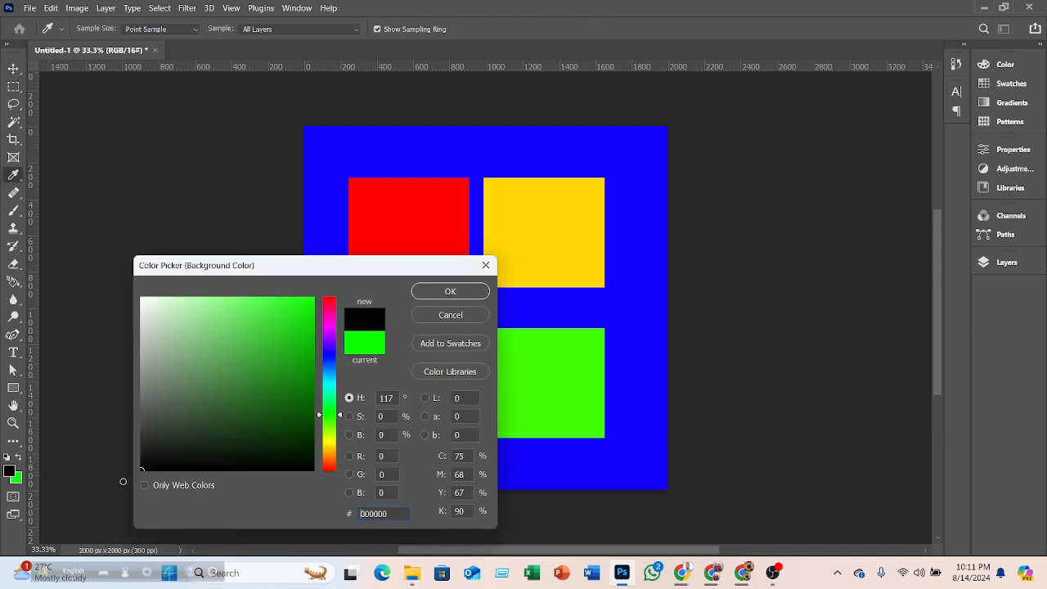
left_click(461, 294)
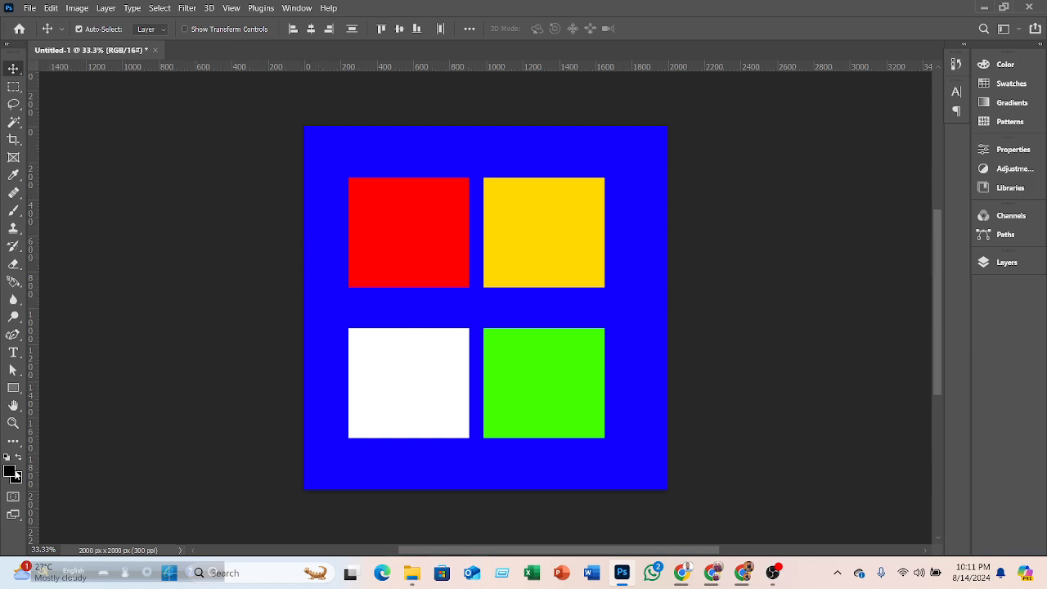
- Sample colors from the red square, white square, and blue background with the Eyedropper tool
left_click(13, 175)
left_click(391, 203)
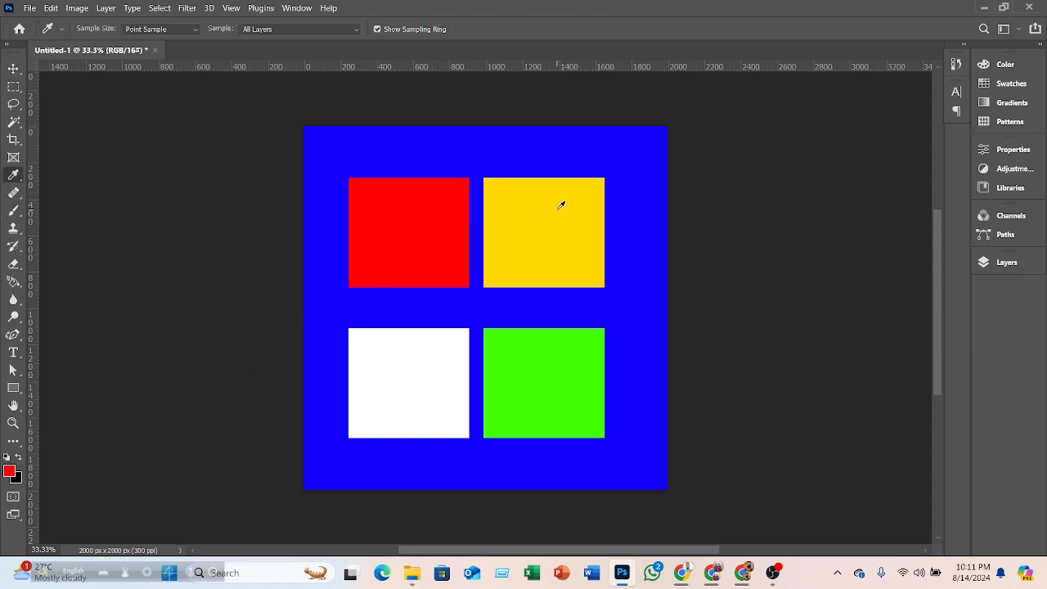
left_click(409, 375)
left_click(329, 285)
left_click(420, 187)
left_click(619, 204)
- Place a color sampler point on the red square with the Color Sampler tool
right_click(10, 180)
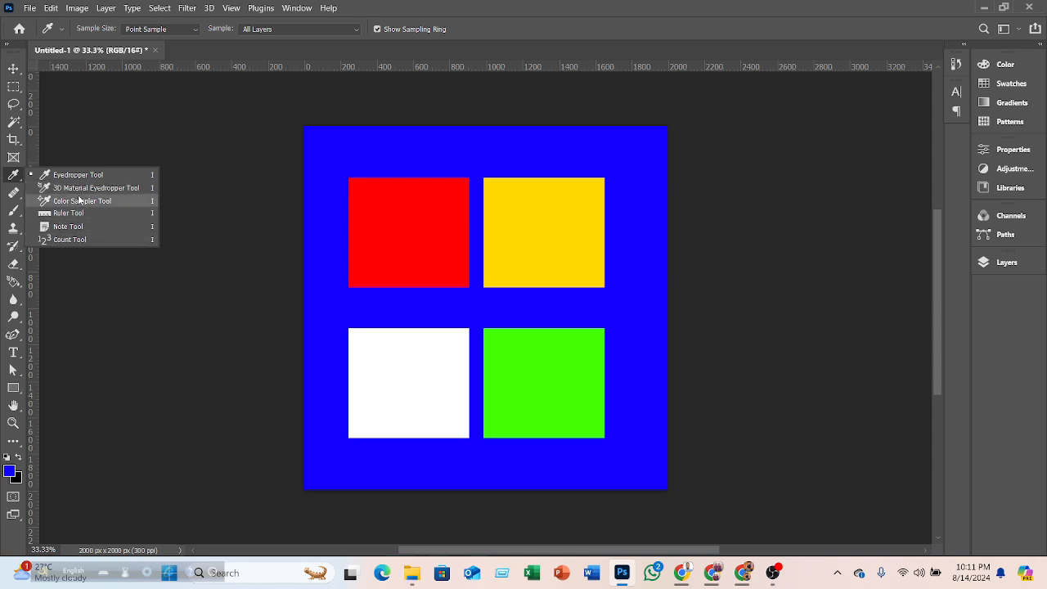
left_click(79, 188)
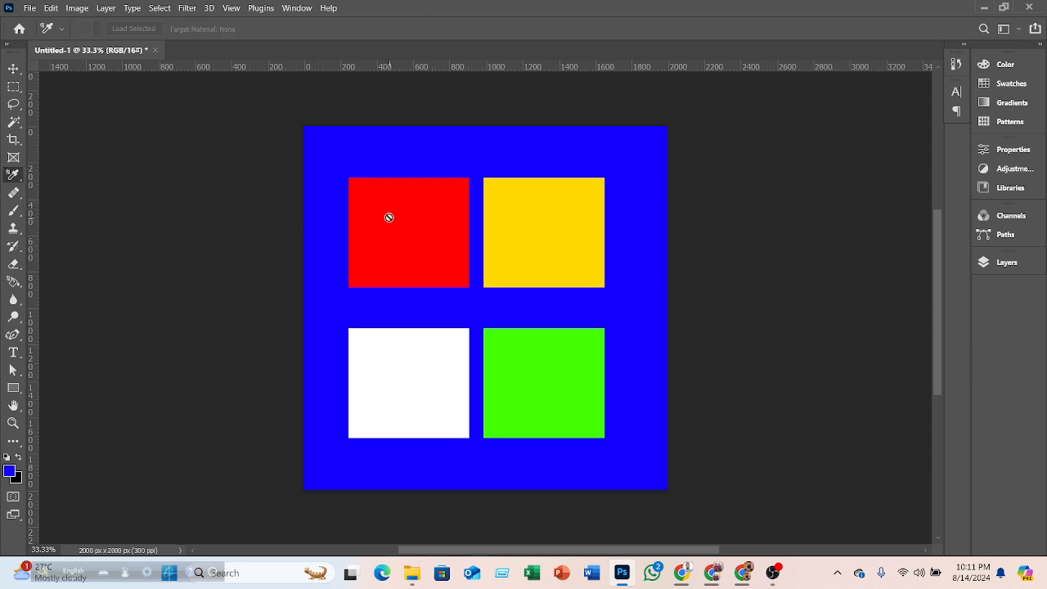
right_click(25, 177)
left_click(51, 200)
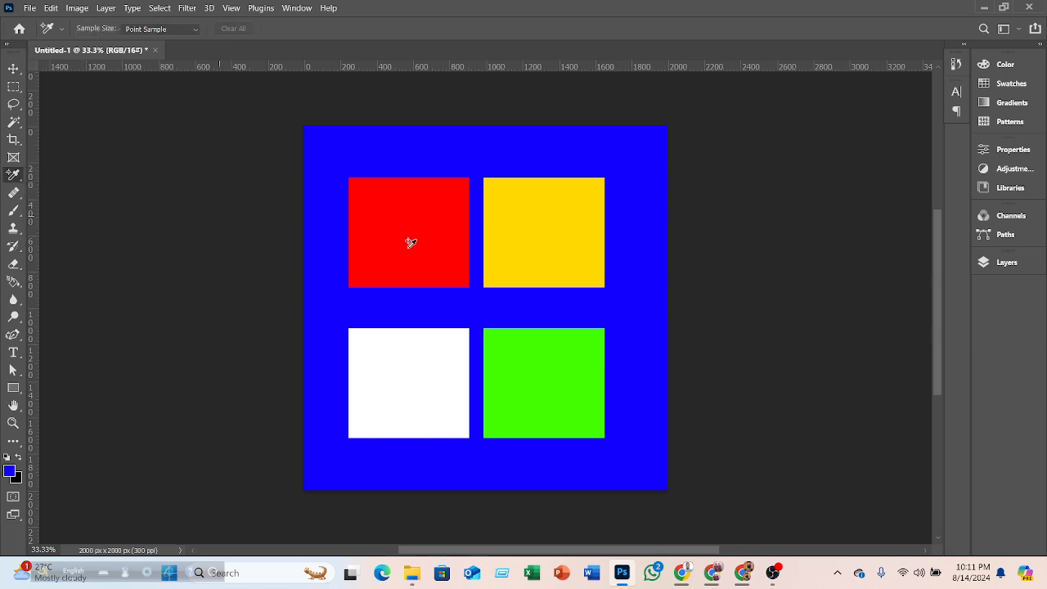
left_click(386, 239)
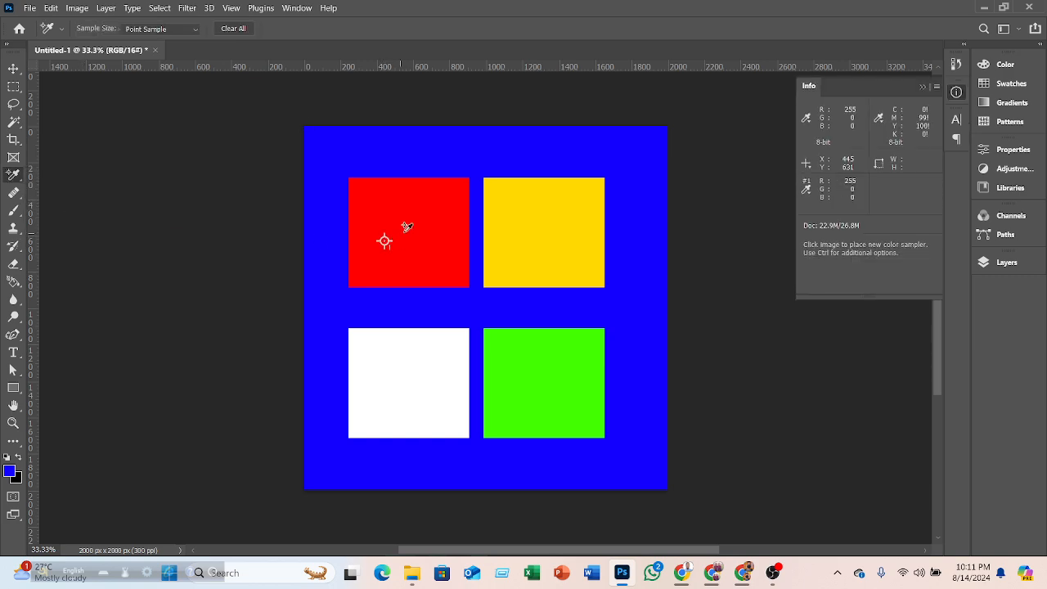
left_click(956, 91)
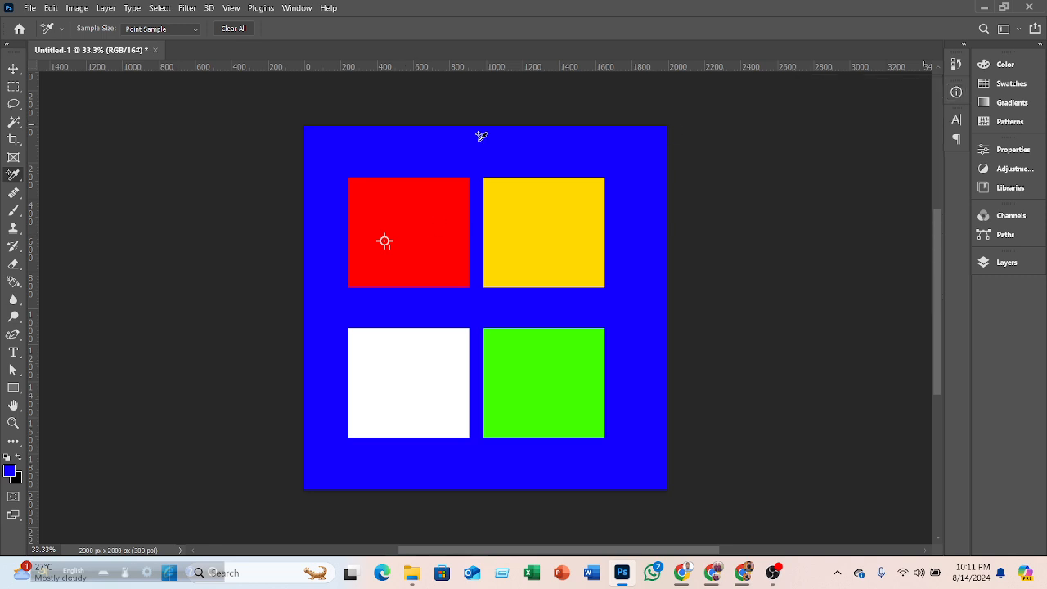
- Sample the red, yellow, white, and green squares in turn with the Eyedropper tool
right_click(25, 174)
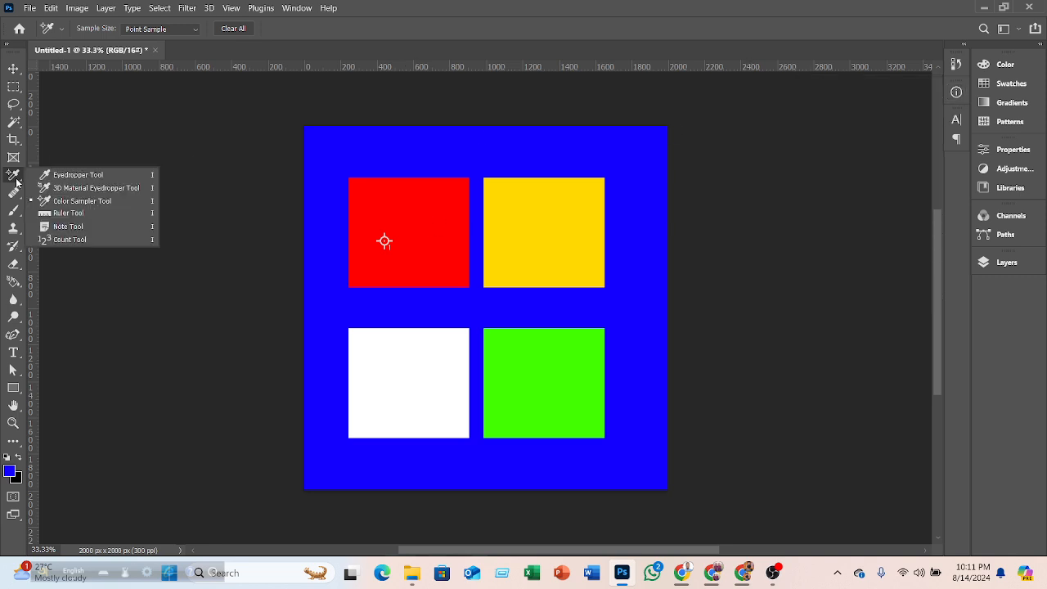
left_click(89, 175)
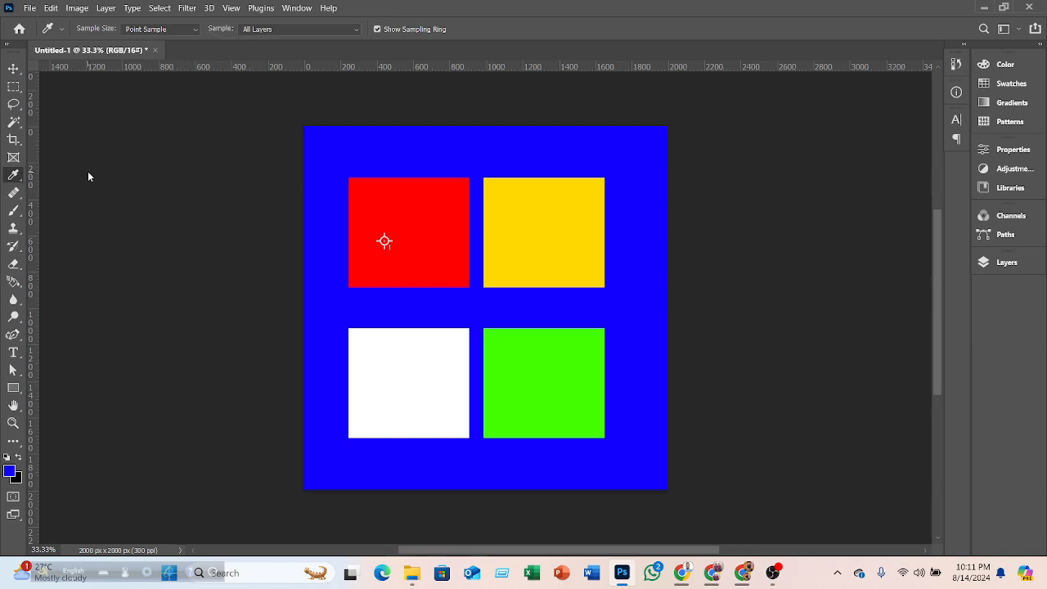
left_click(394, 225)
left_click(520, 205)
left_click(393, 366)
left_click(543, 365)
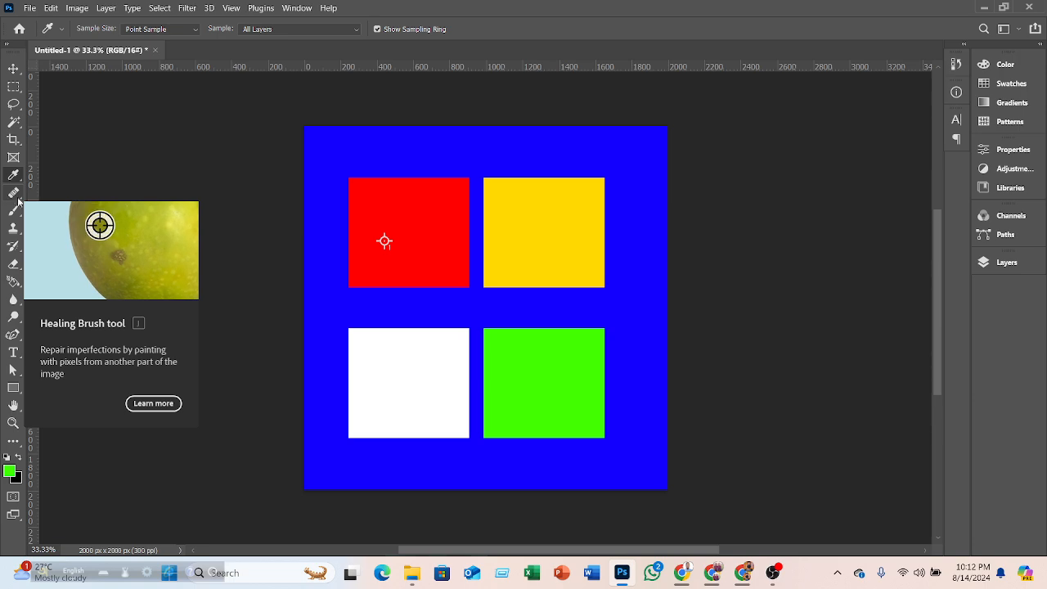
- Delete the four selected square layers
left_click(13, 68)
left_click(989, 269)
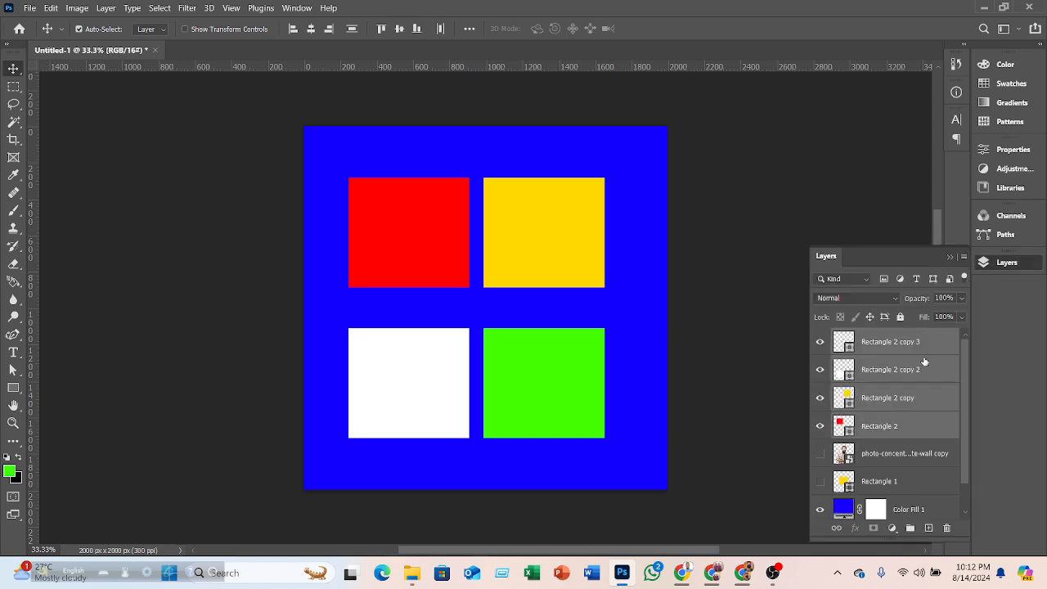
key("Delete")
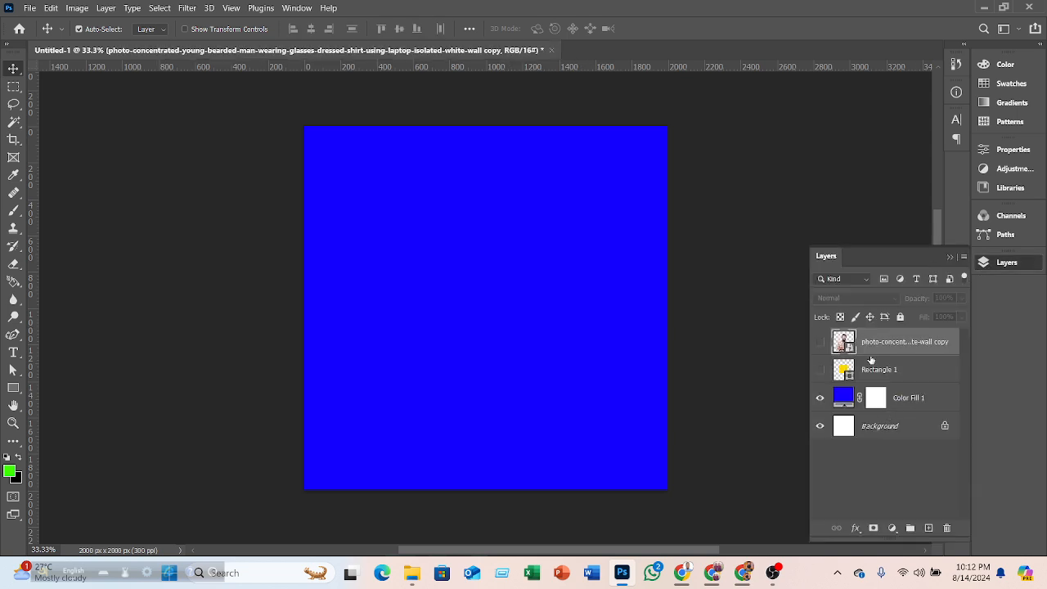
- Toggle the photo layer's visibility, then delete the photo layer and the Rectangle 1 layer
left_click(821, 342)
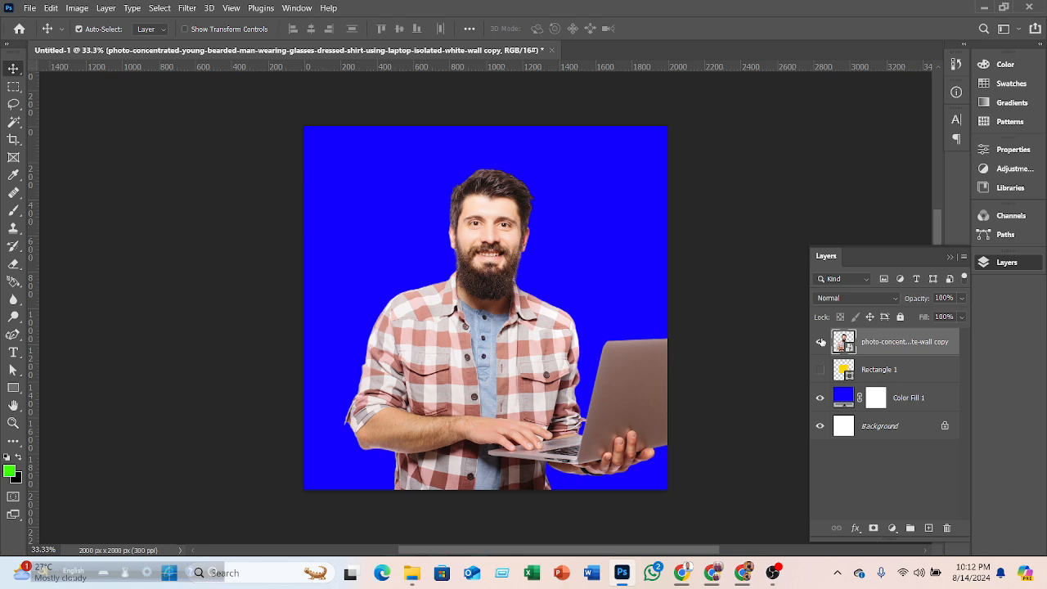
left_click(821, 342)
key("Delete")
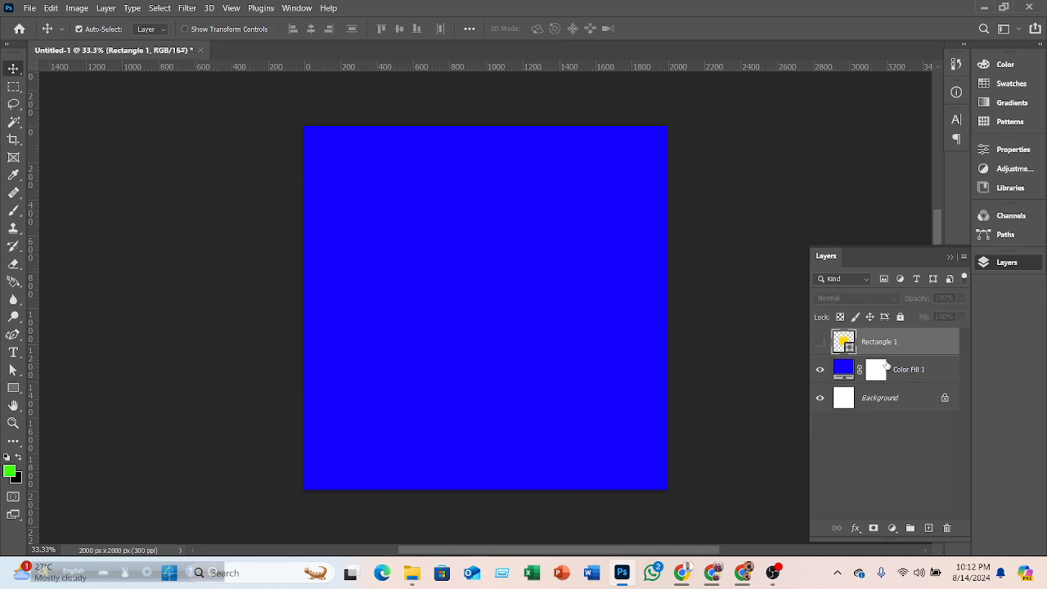
key("Delete")
left_click(767, 373)
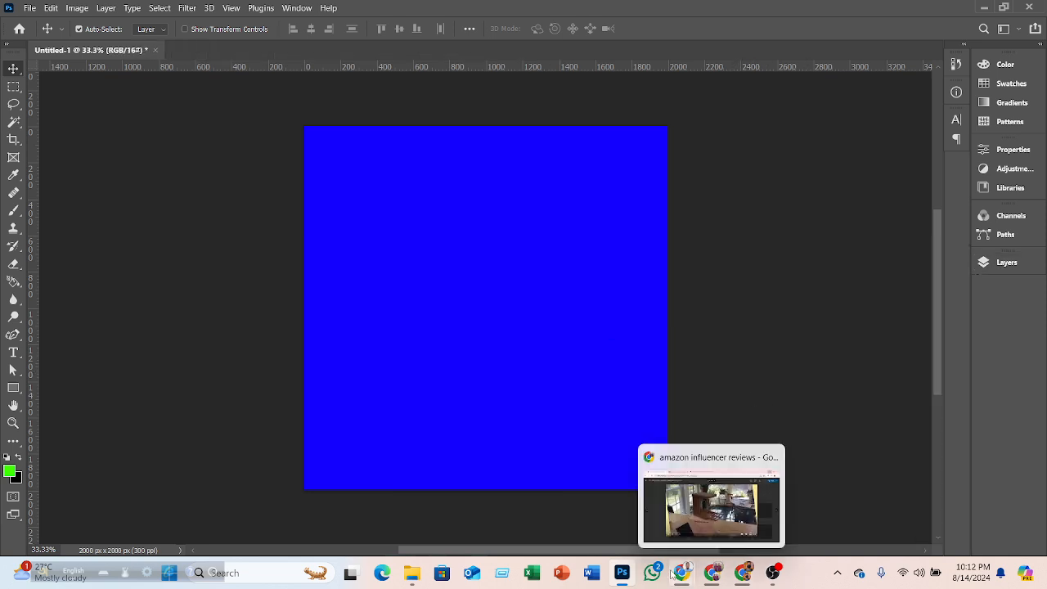
- Switch to Chrome, open a new tab, and search Google Images for spot face
left_click(744, 576)
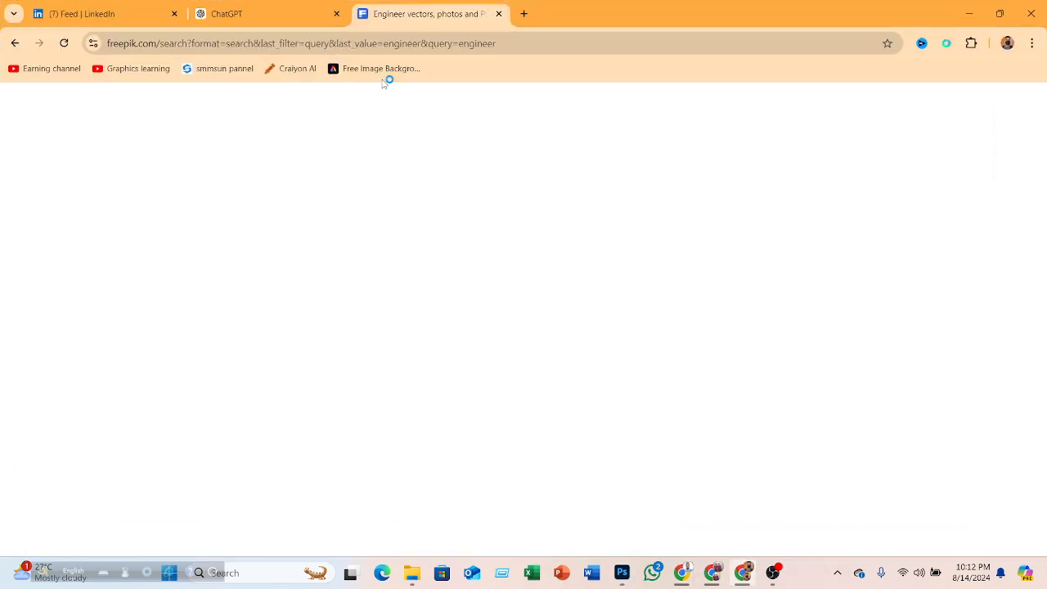
left_click(523, 14)
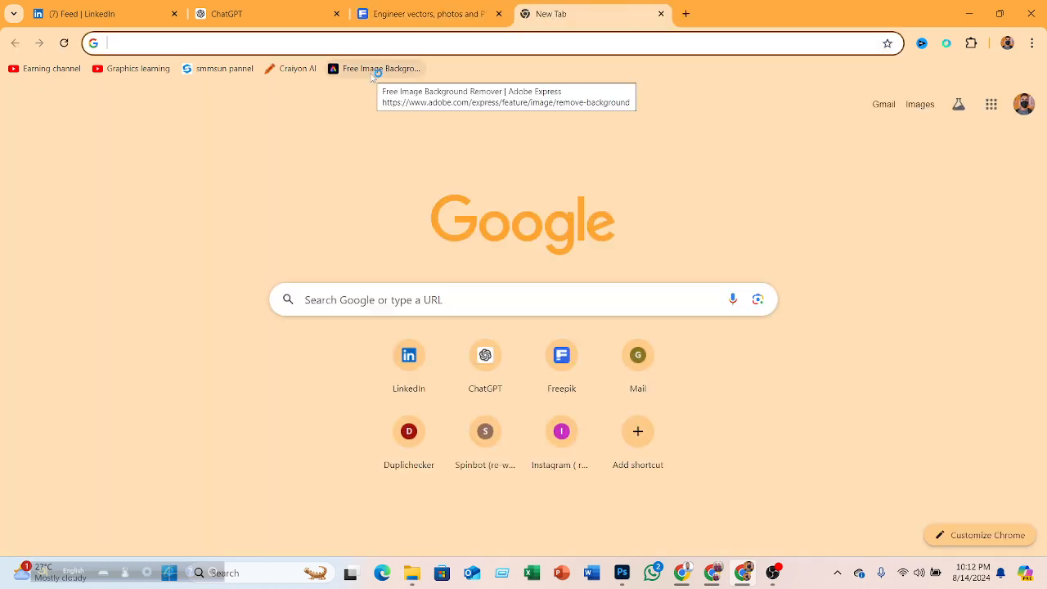
type("spot")
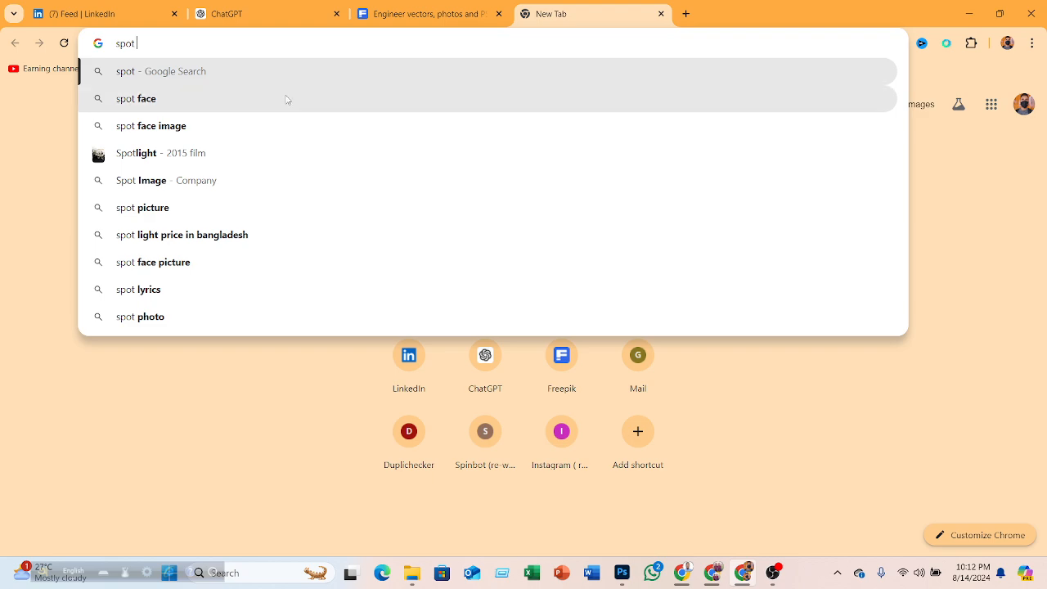
left_click(291, 99)
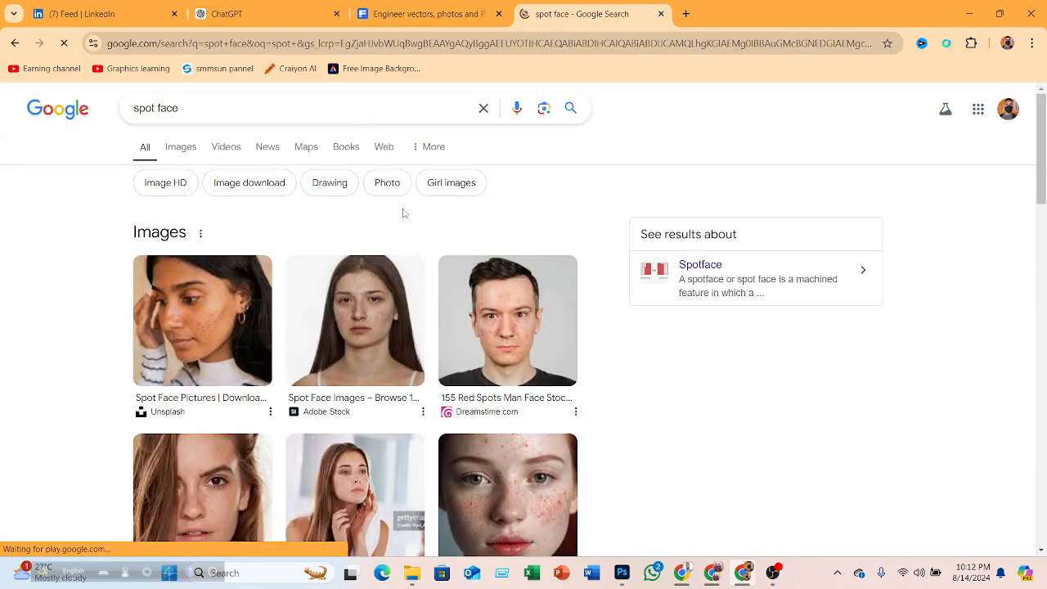
left_click(178, 148)
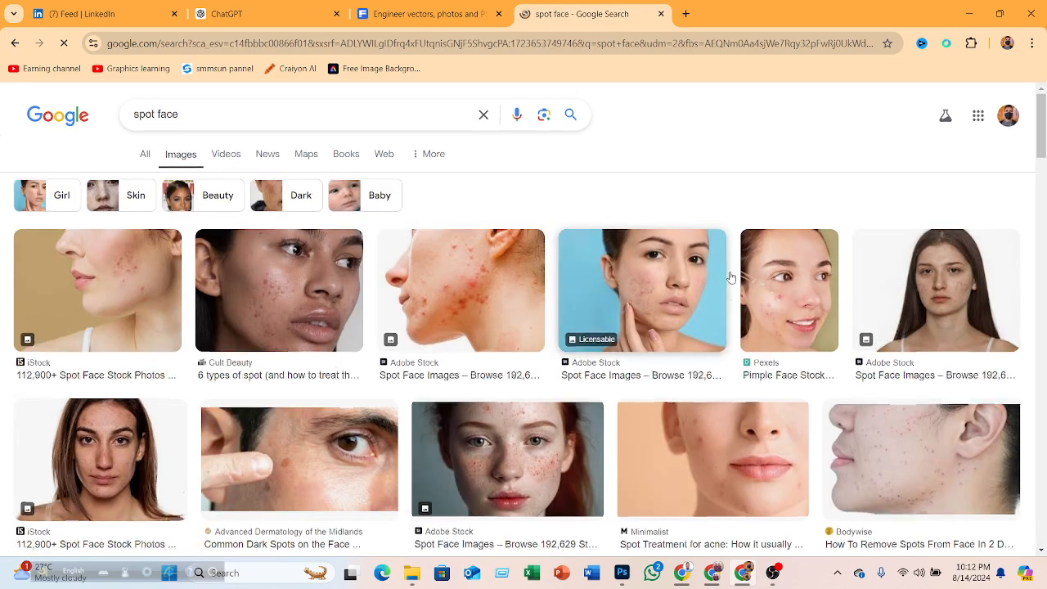
- Copy the image of a young man's face with red spots from the search results
scroll(730, 277, "down", 5)
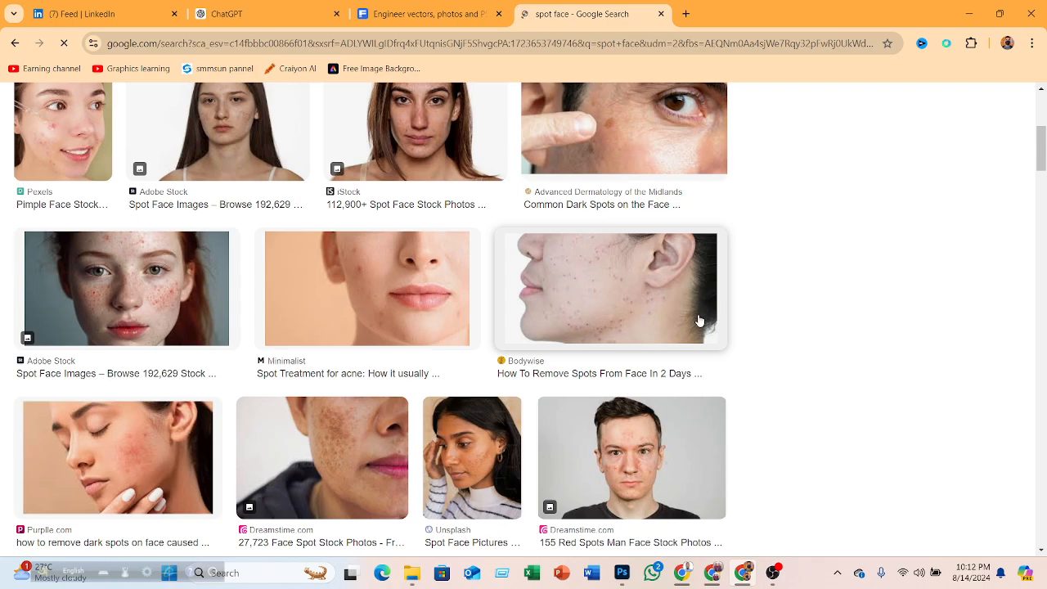
left_click(695, 317)
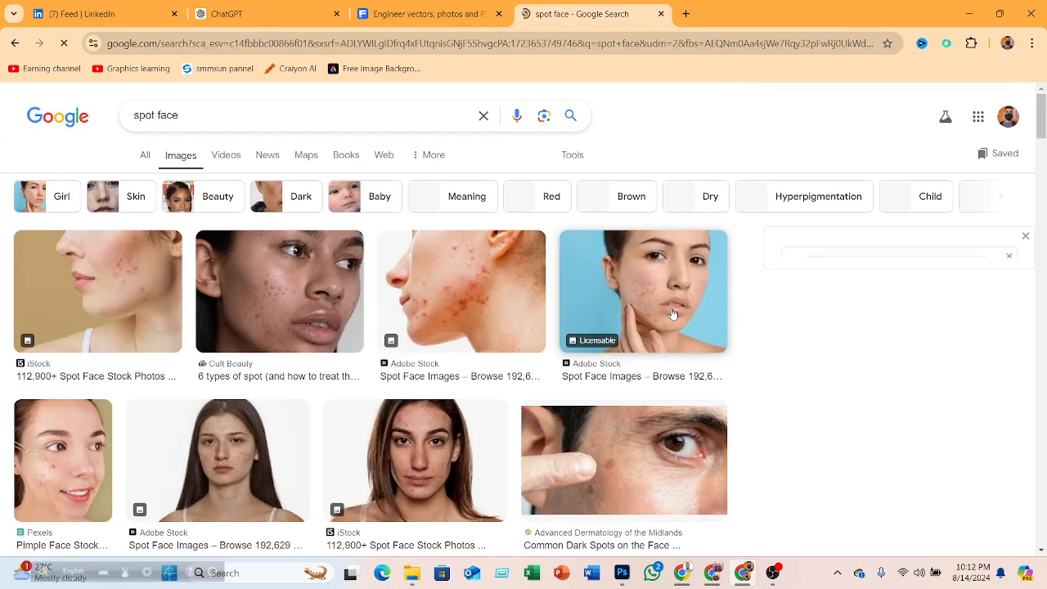
scroll(691, 314, "down", 5)
scroll(706, 314, "up", 5)
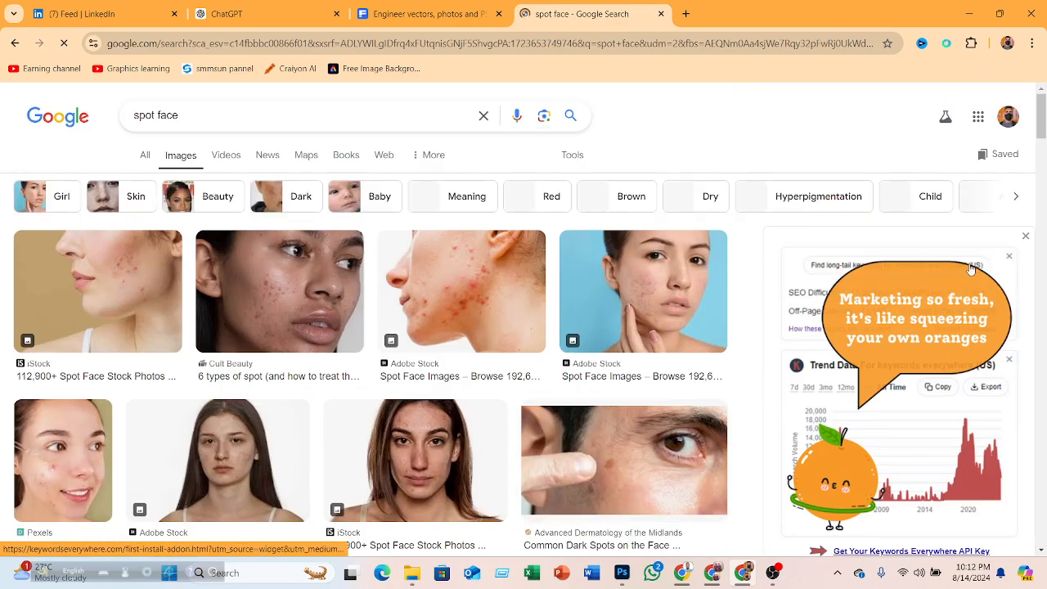
left_click(1024, 237)
scroll(695, 185, "down", 6)
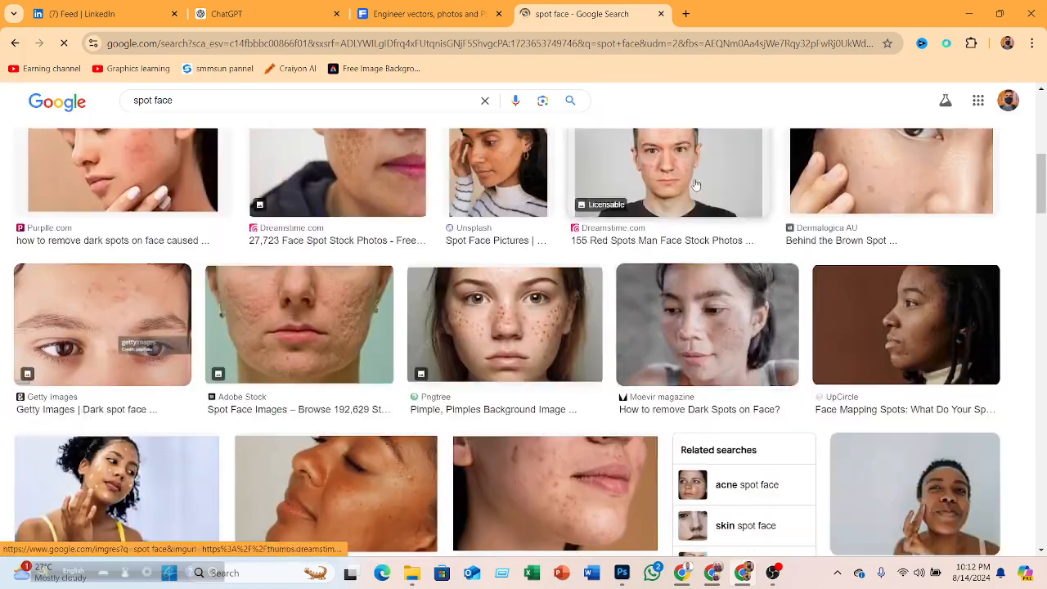
right_click(695, 185)
left_click(738, 370)
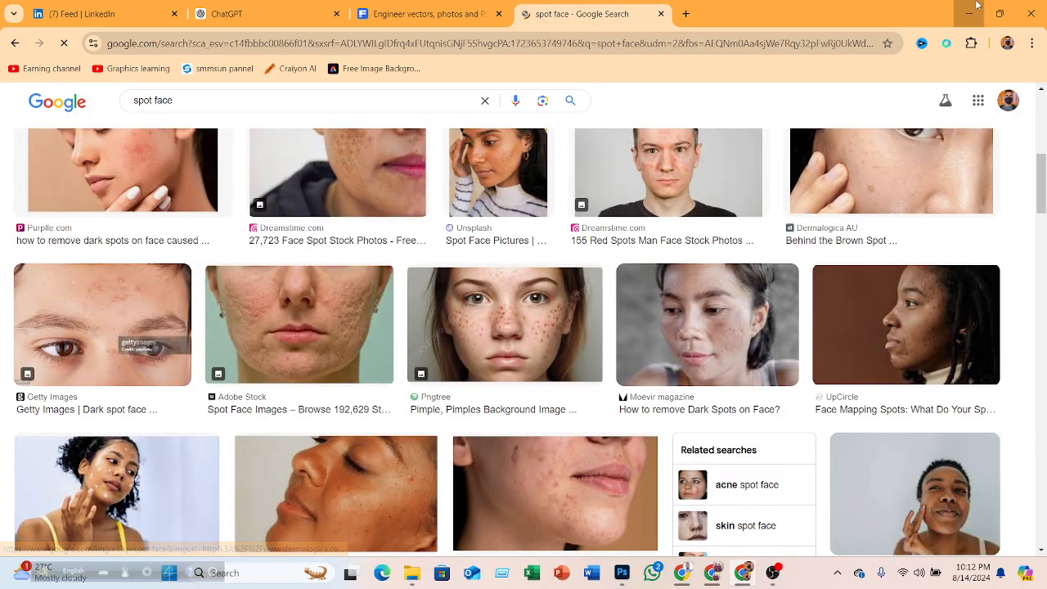
- Minimize the browser and paste the copied image into the Photoshop document
left_click(975, 6)
key("ctrl+v")
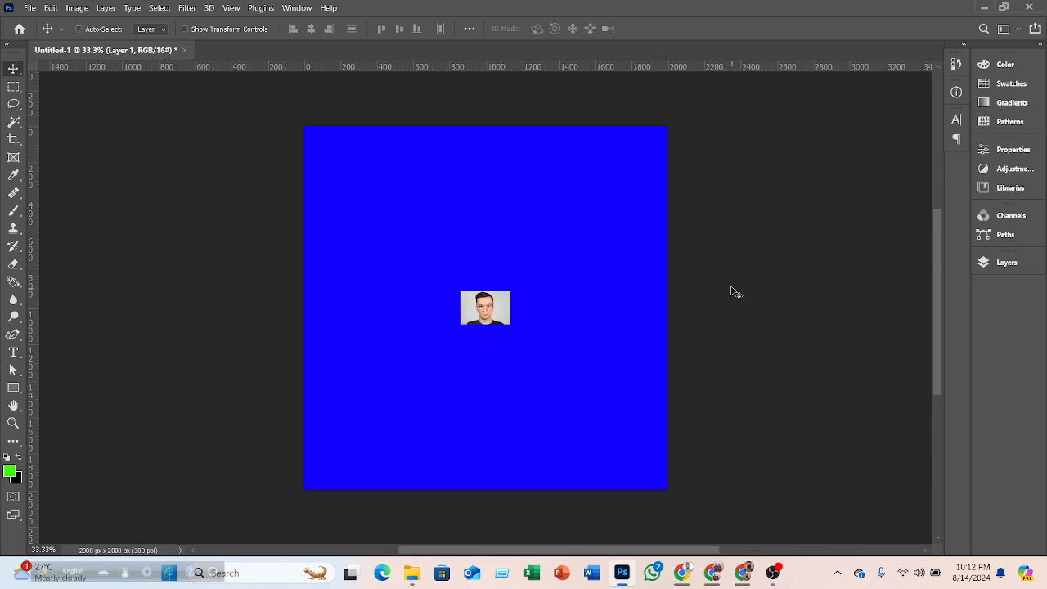
- Convert the pasted image layer to a Smart Object
left_click(985, 269)
right_click(843, 341)
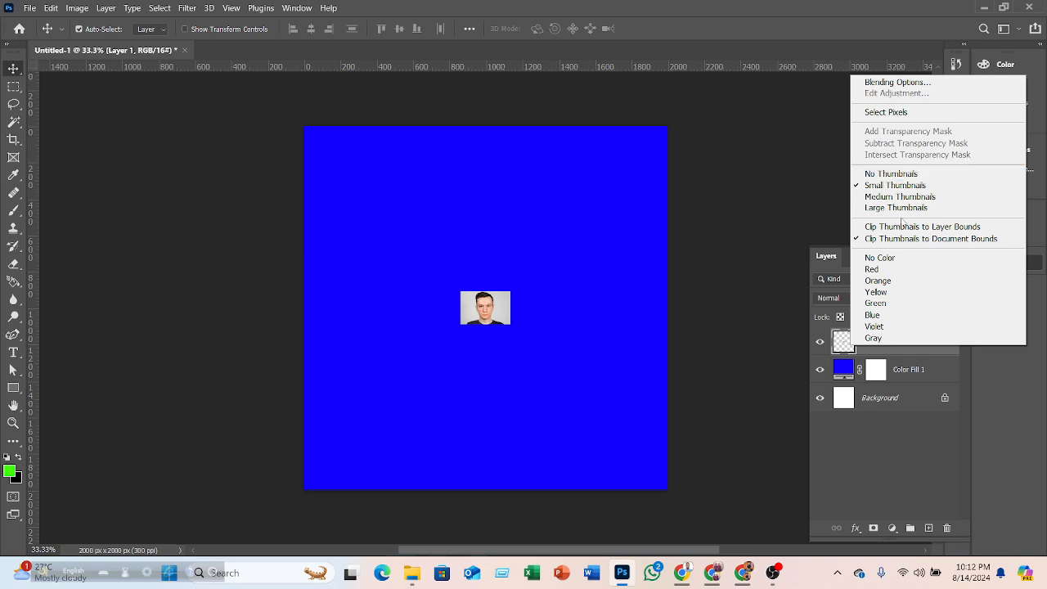
left_click(813, 333)
right_click(892, 345)
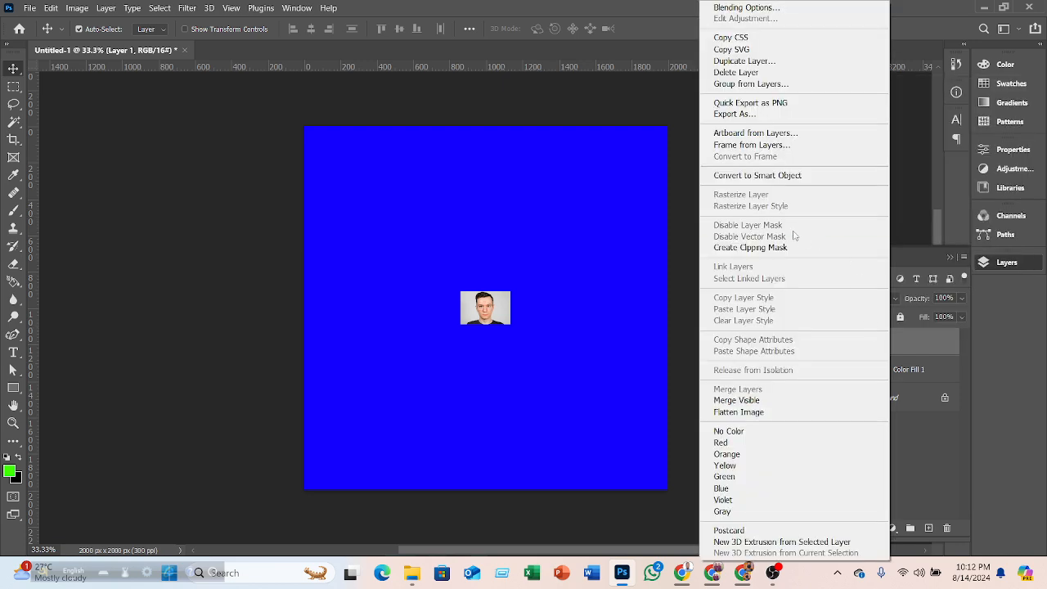
left_click(760, 175)
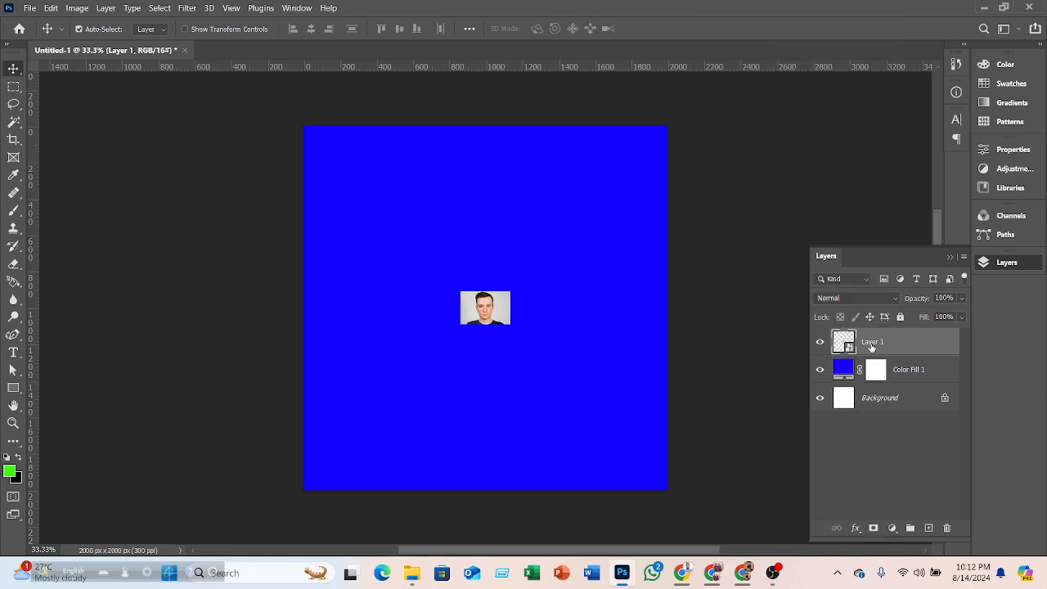
- Free-transform the pasted face photo, scaling it up and moving it onto the middle of the blue canvas, then commit
key("ctrl+t")
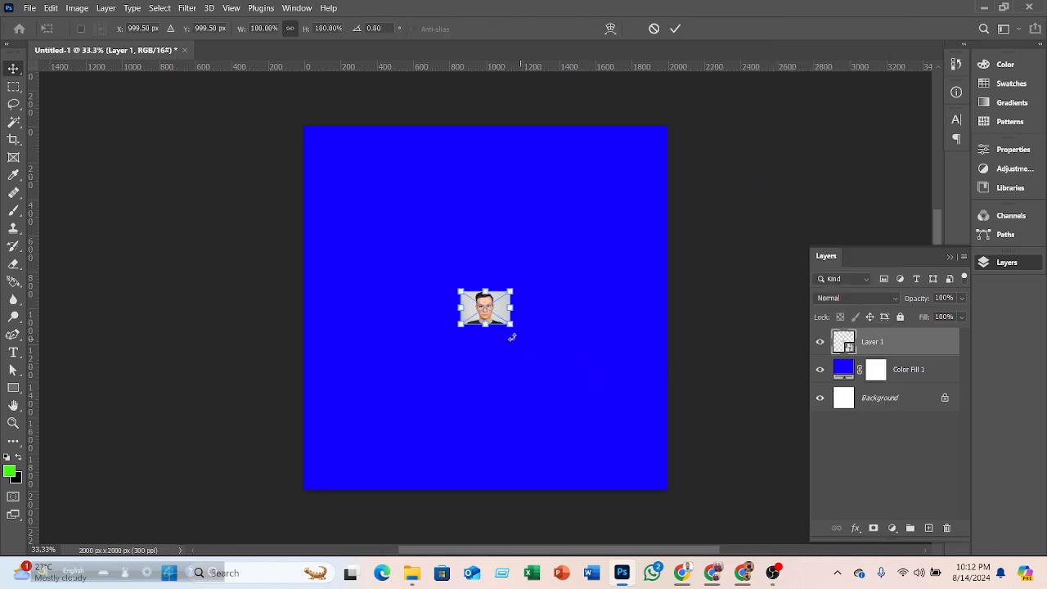
left_click_drag(514, 292, 675, 140)
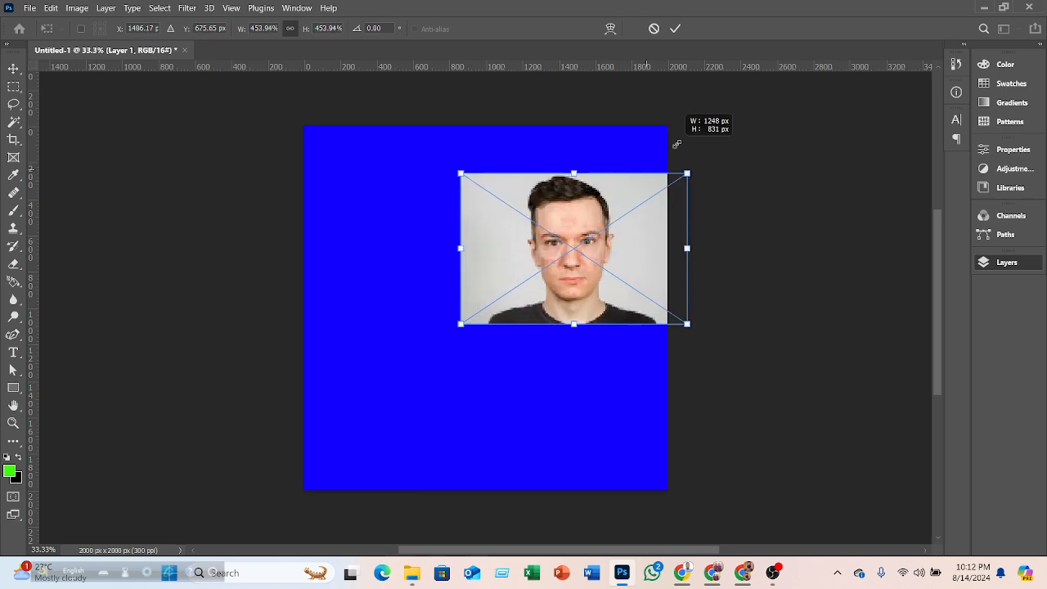
left_click_drag(619, 191, 481, 257)
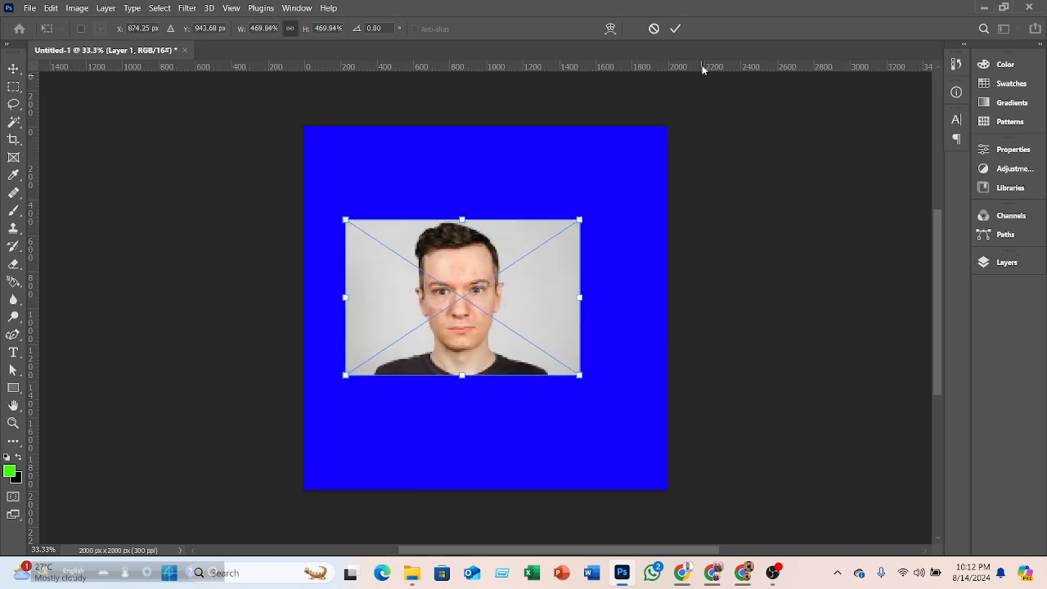
left_click(674, 29)
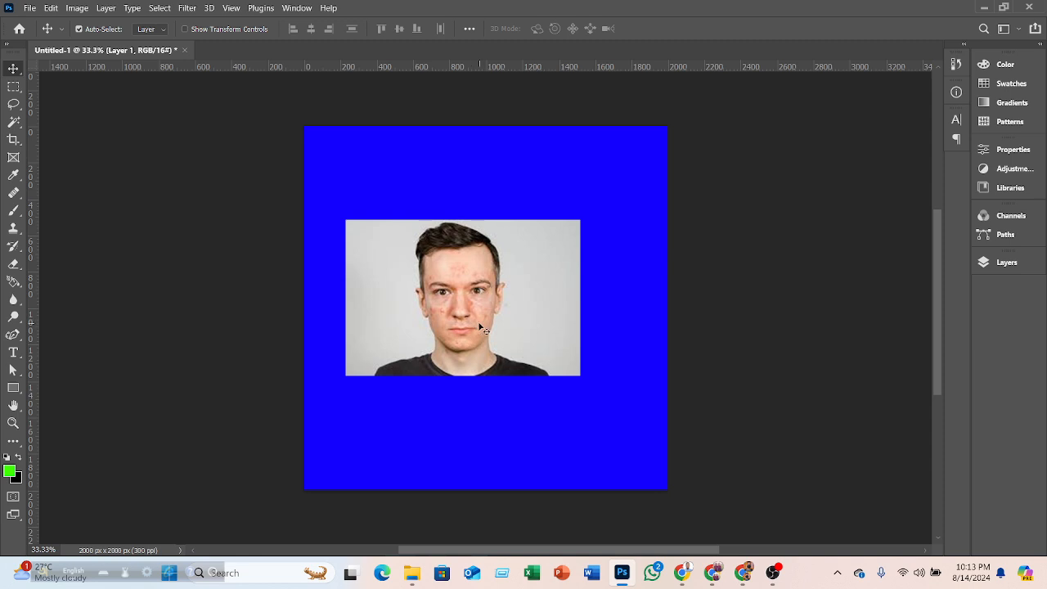
- Switch to the Google Meet call, admit the participant waiting to join, and minimize the browser
left_click(682, 573)
left_click(633, 499)
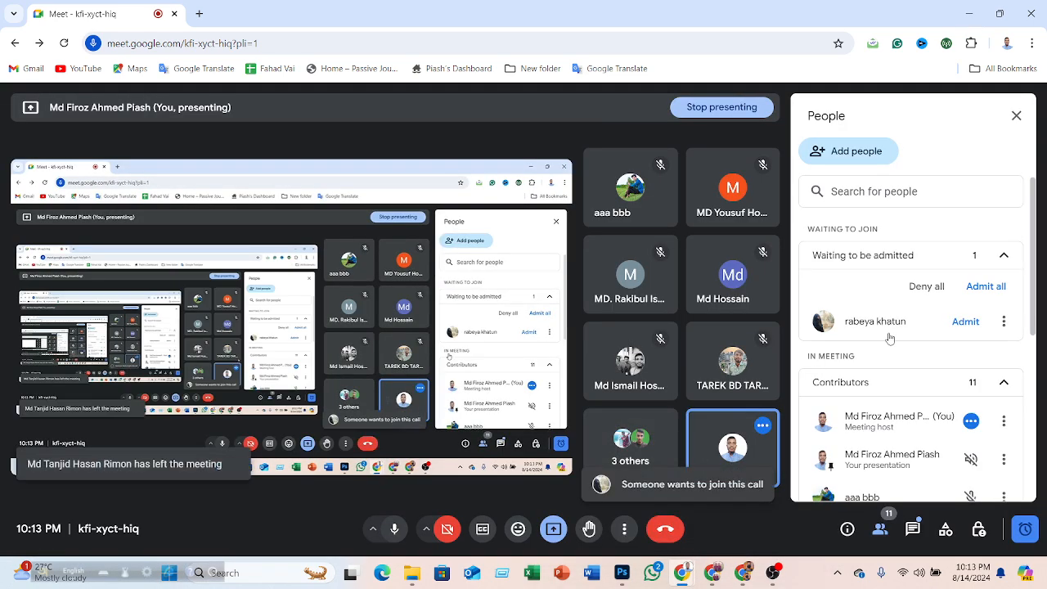
left_click(965, 323)
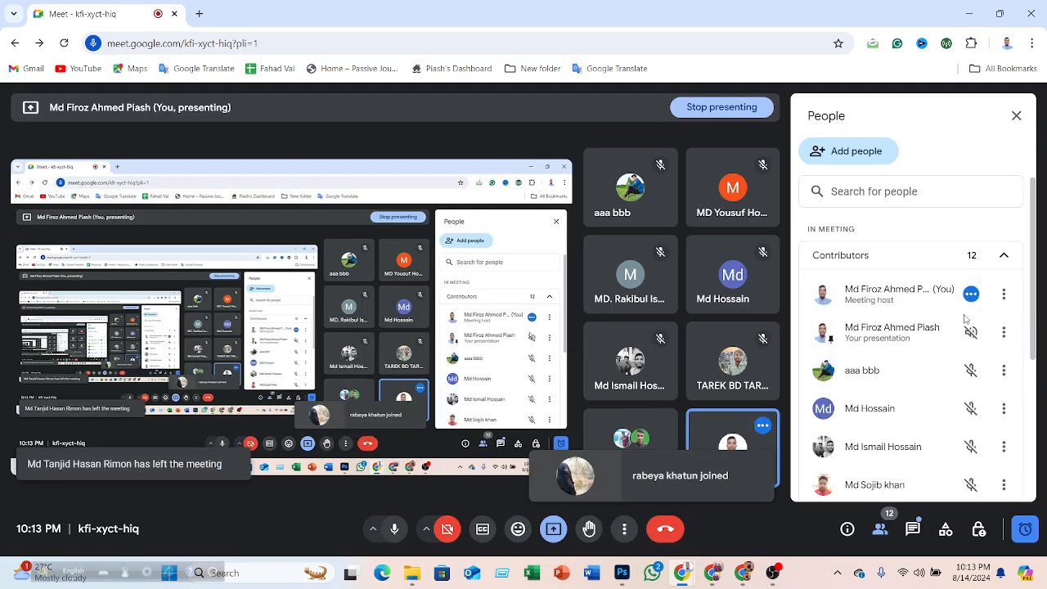
left_click(975, 13)
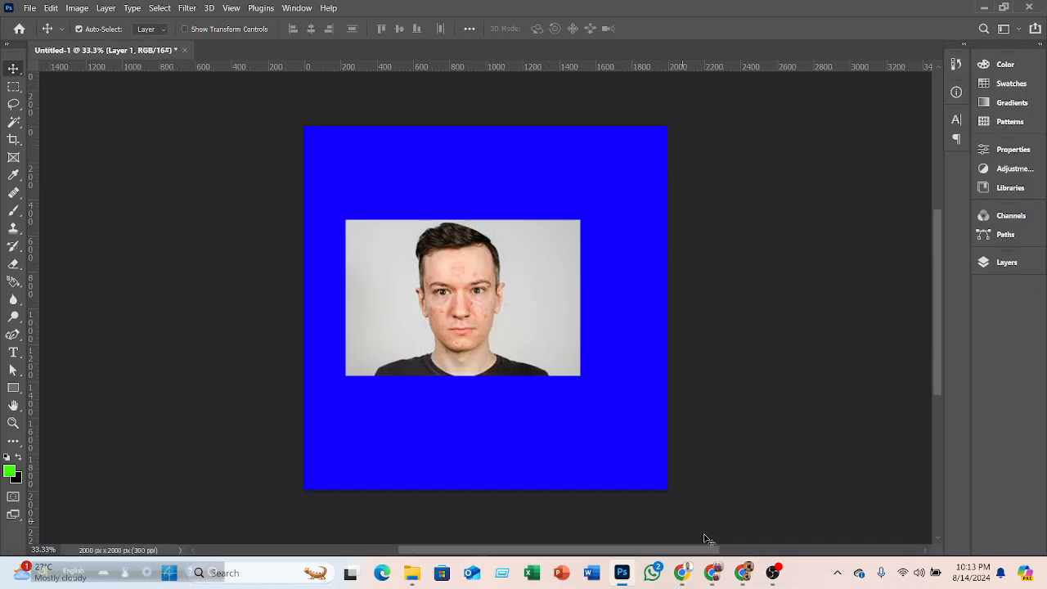
- Switch to the browser and browse the spot face image search results
left_click(743, 572)
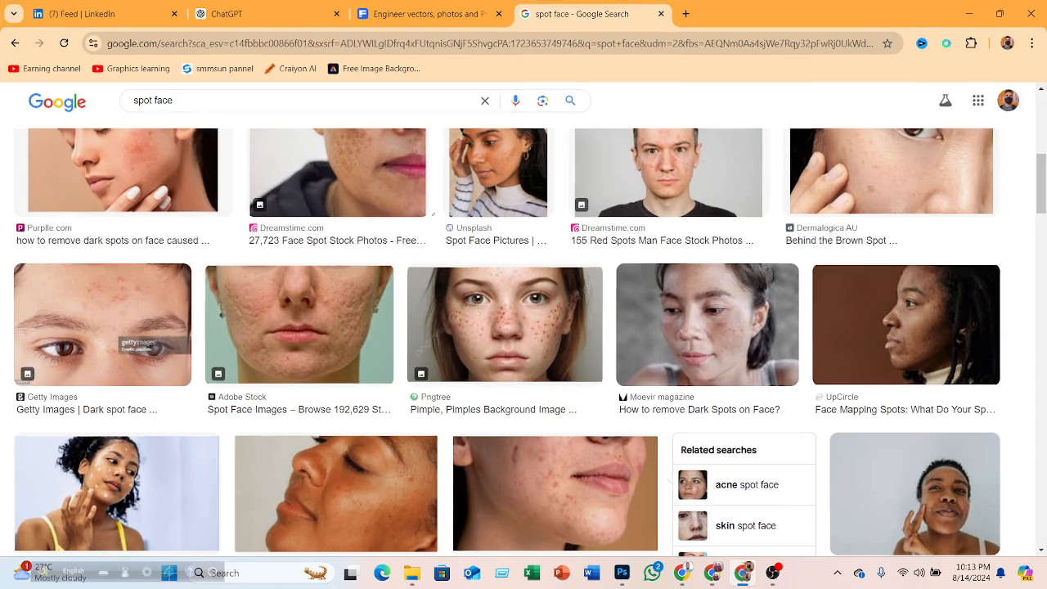
left_click(425, 14)
left_click(572, 14)
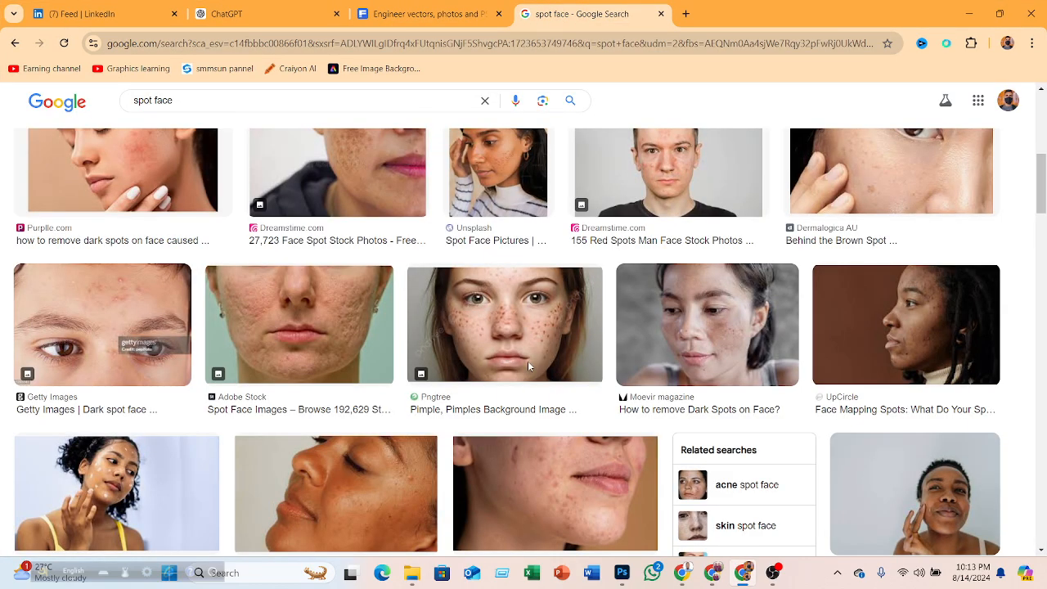
scroll(670, 342, "up", 5)
scroll(667, 337, "down", 2)
scroll(667, 337, "down", 12)
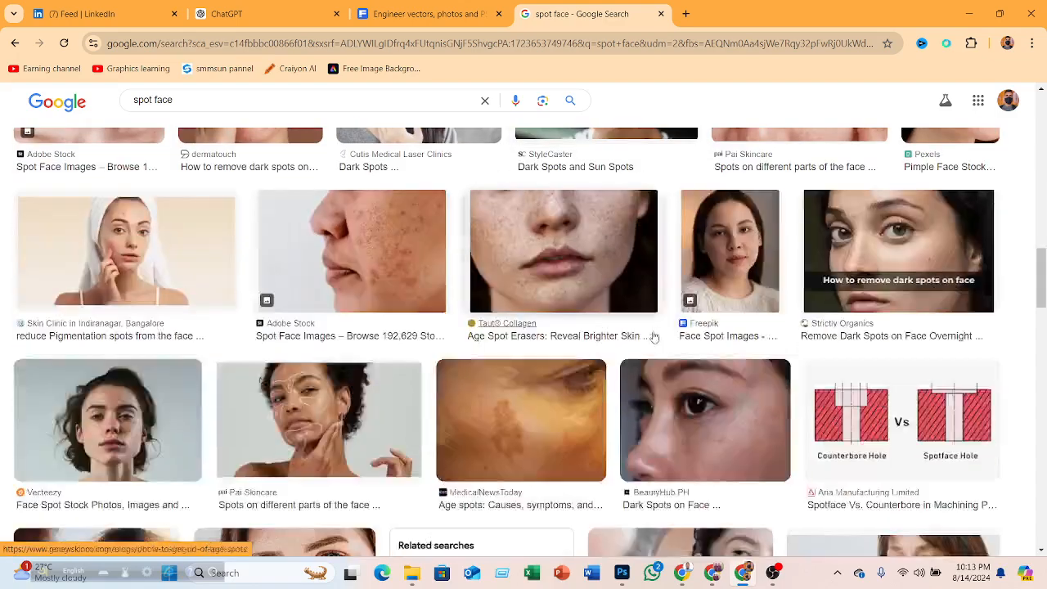
scroll(507, 331, "up", 10)
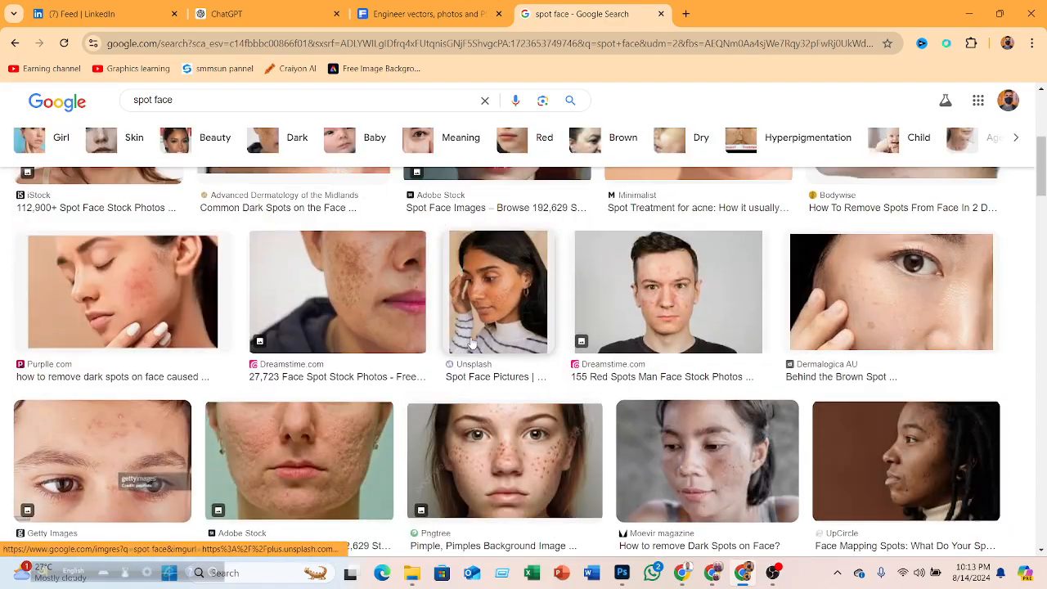
scroll(364, 370, "up", 5)
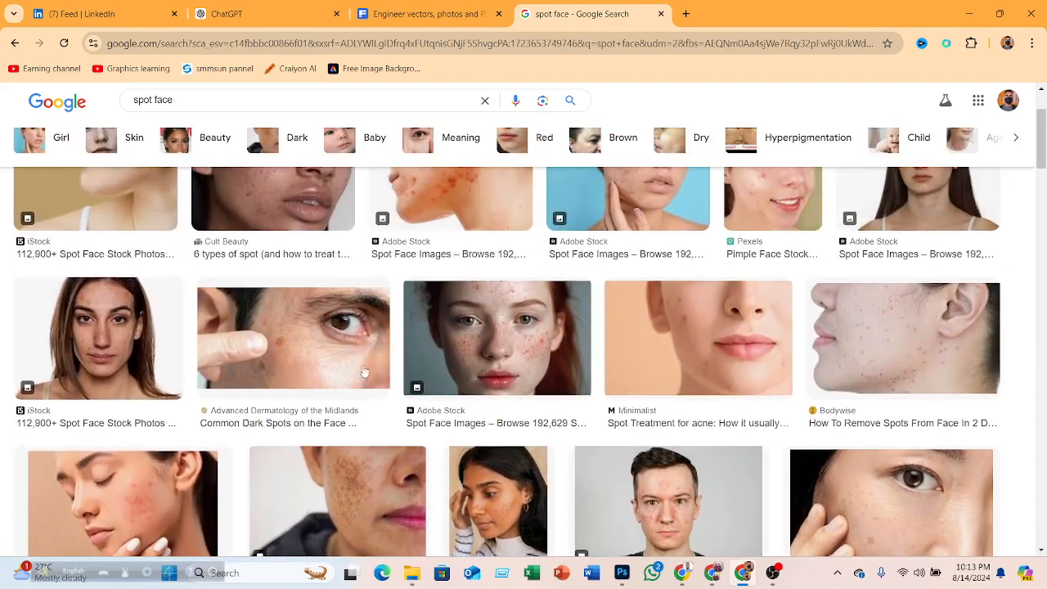
scroll(363, 365, "up", 2)
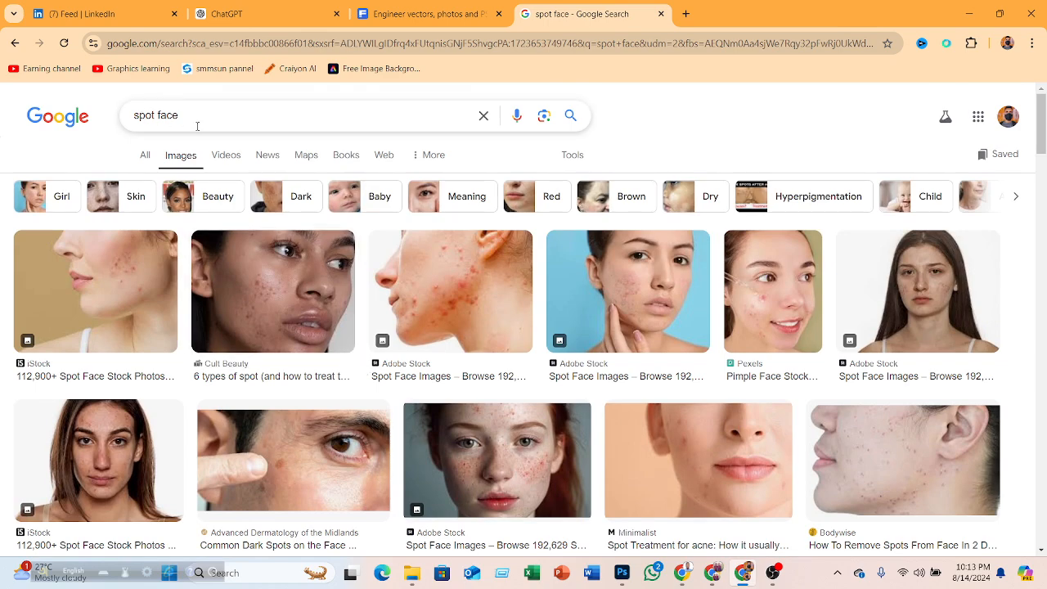
- Refine the image search to spot face man
left_click(232, 112)
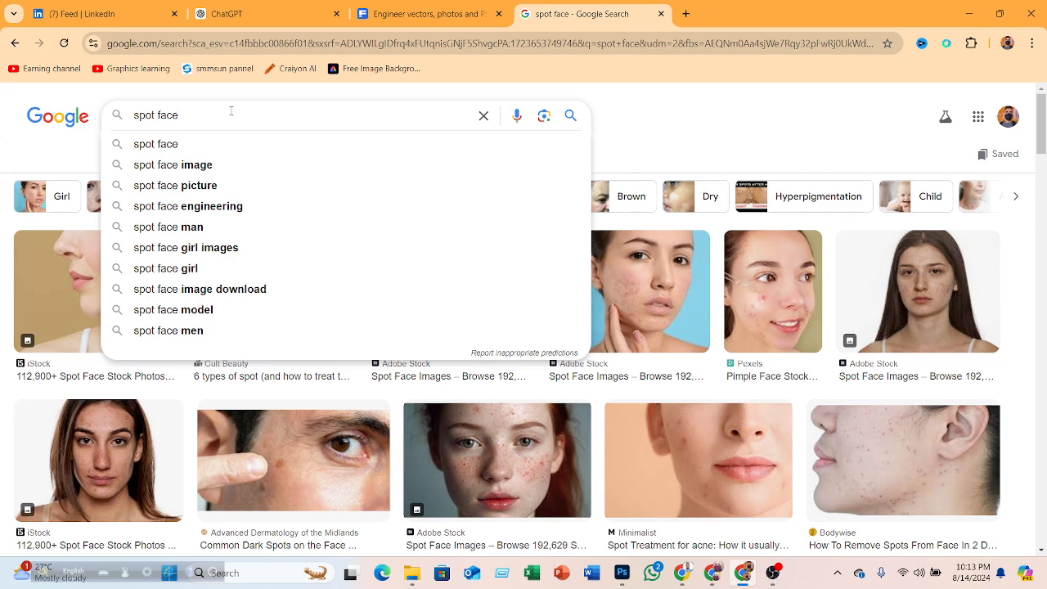
type("ma")
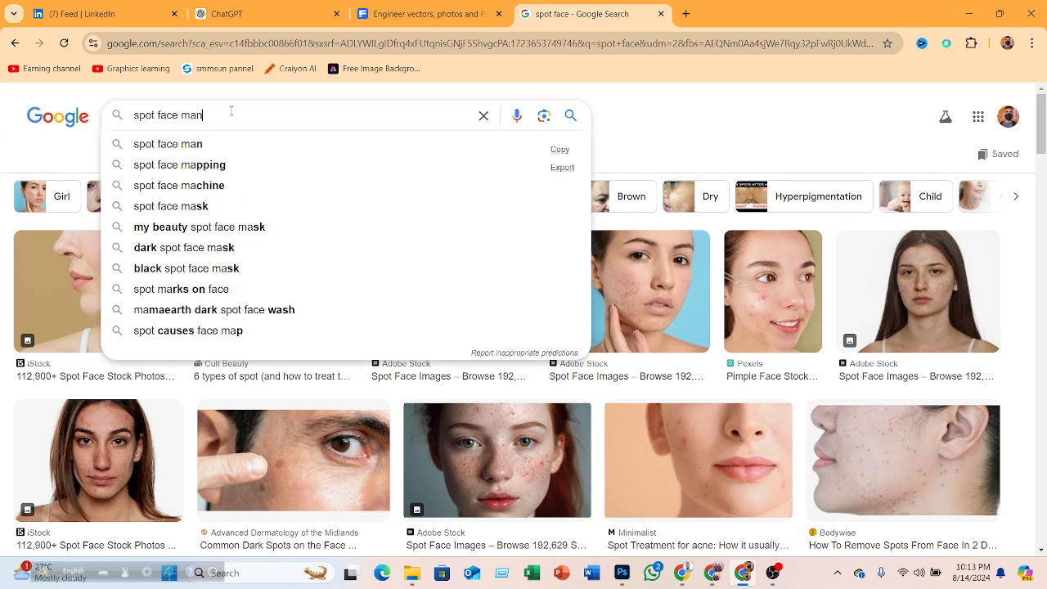
type("n")
key("Return")
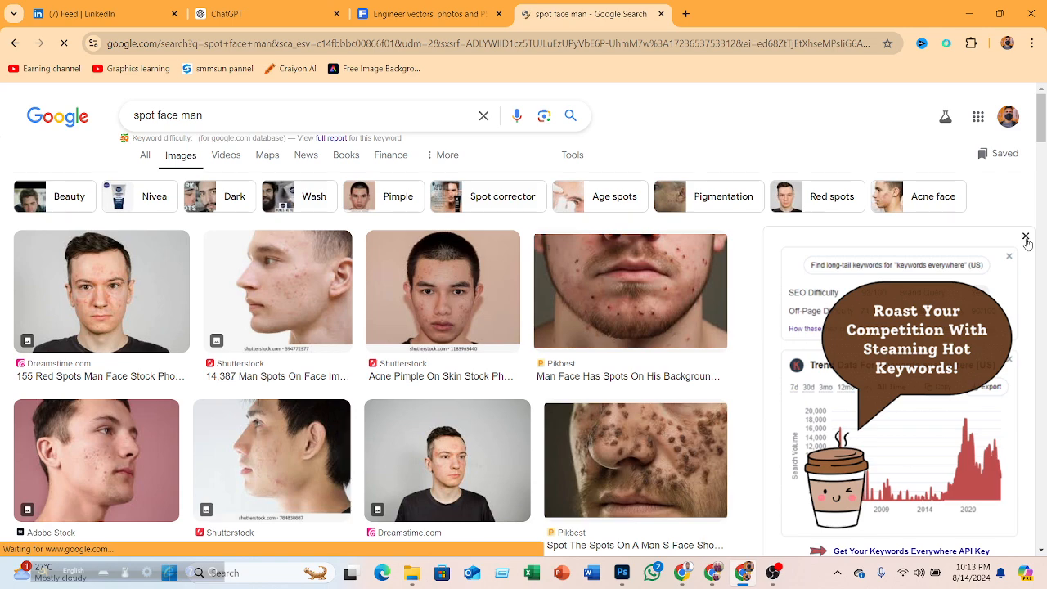
- Close the keyword pop-up, open the Depositphotos male acne image preview, and save that image to Downloads
left_click(1025, 236)
scroll(852, 260, "down", 3)
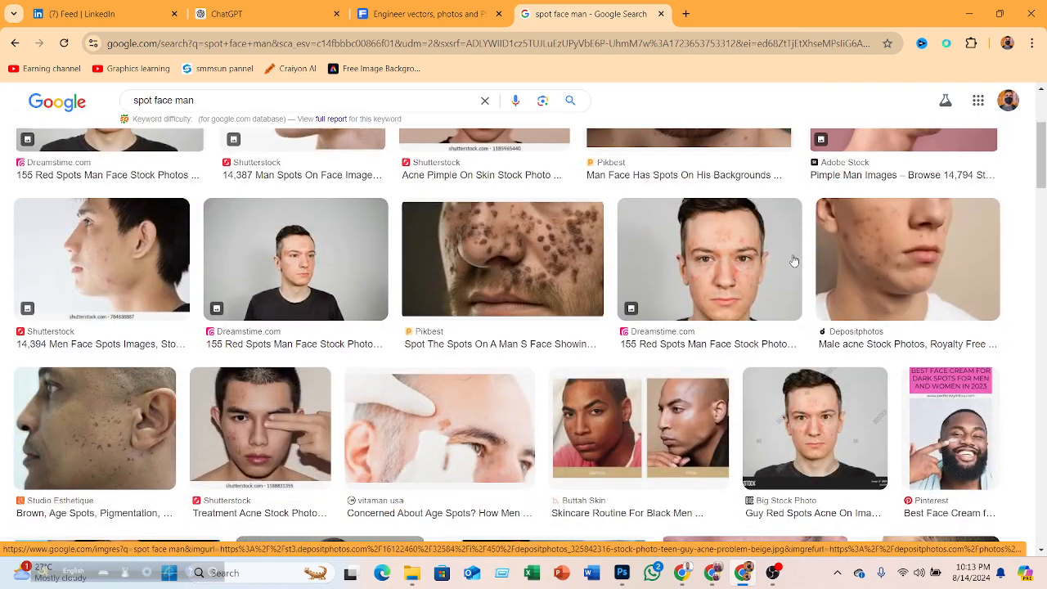
scroll(855, 245, "down", 1)
scroll(860, 225, "down", 3)
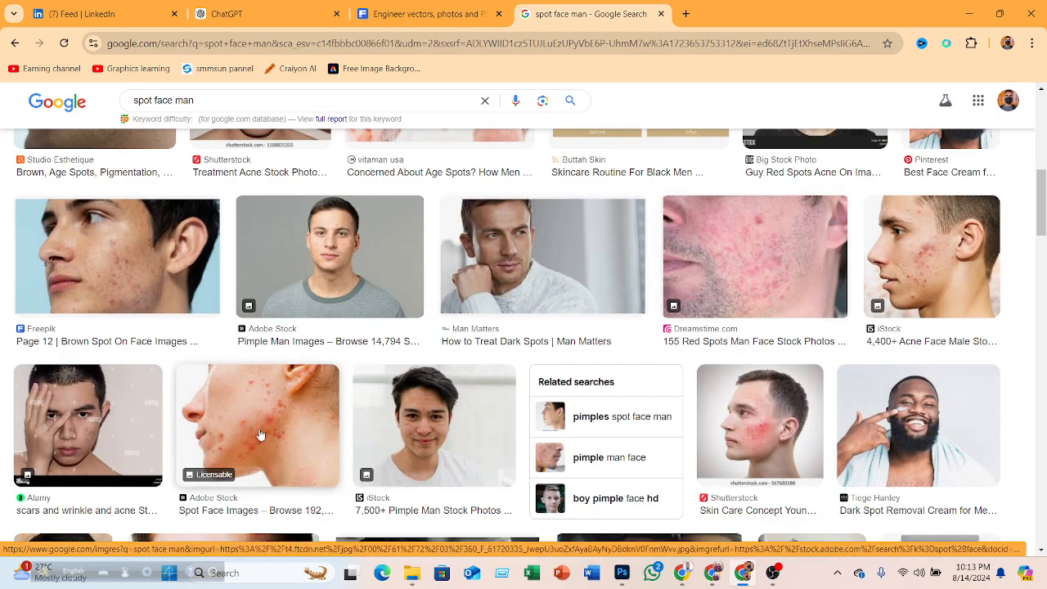
scroll(270, 446, "up", 1)
scroll(369, 457, "up", 4)
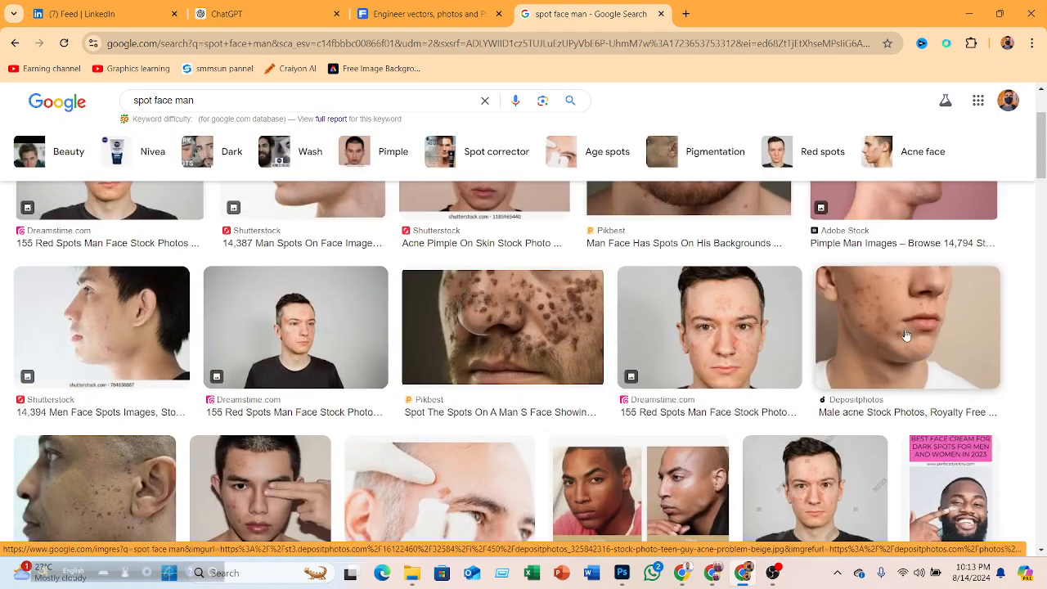
left_click(903, 333)
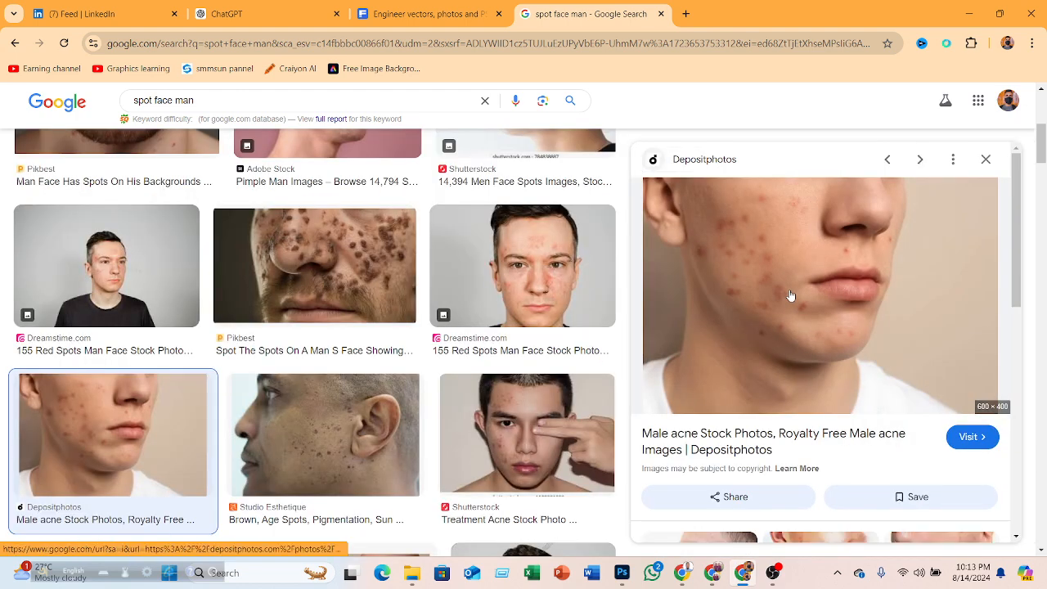
right_click(788, 289)
left_click(848, 238)
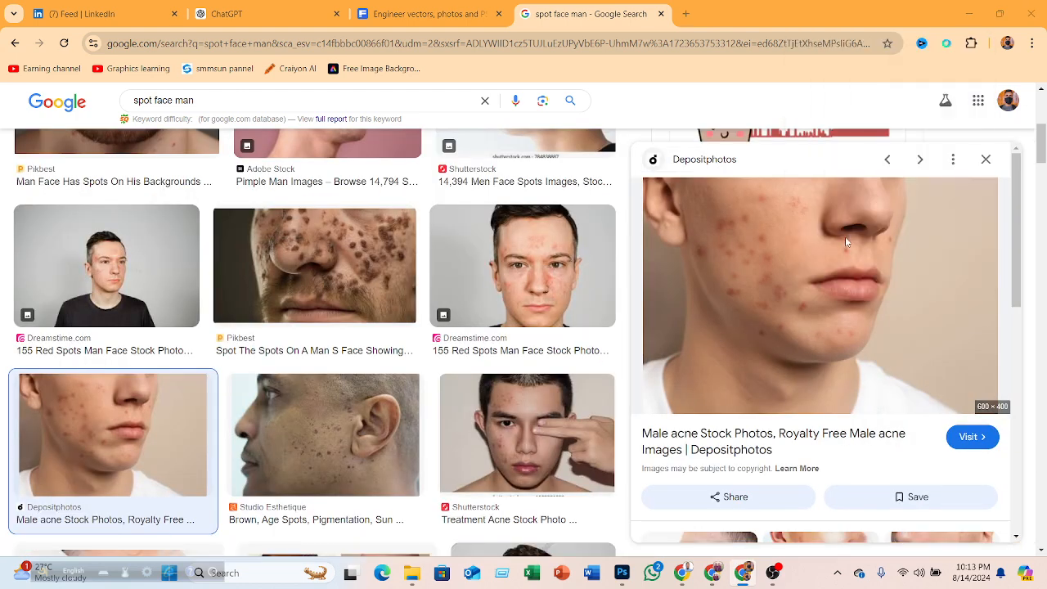
left_click(406, 303)
- Return to Photoshop, open the Layers panel, and delete the pasted face photo layer
left_click(621, 572)
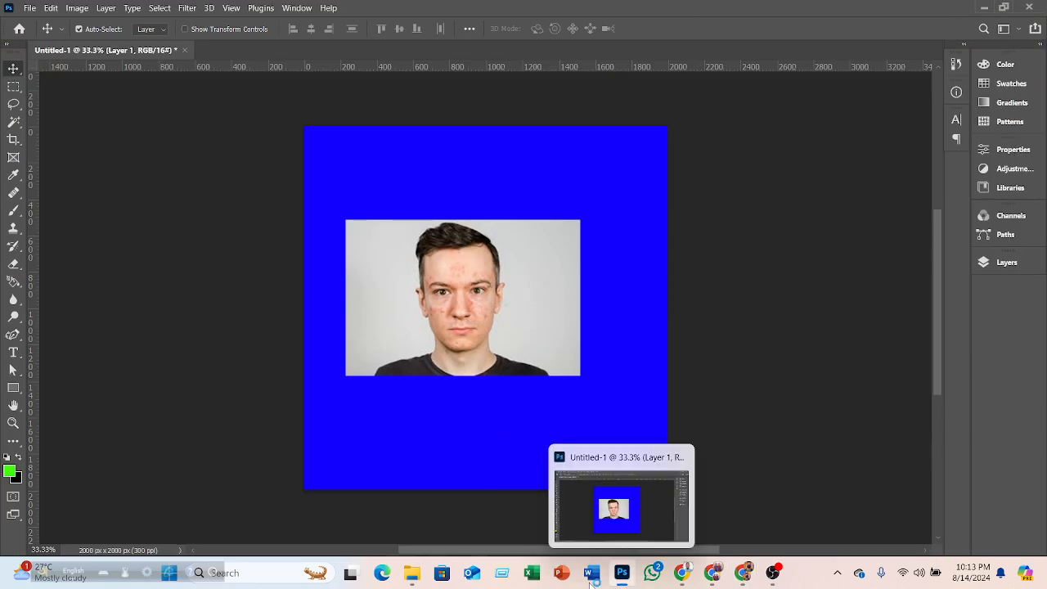
left_click(1003, 263)
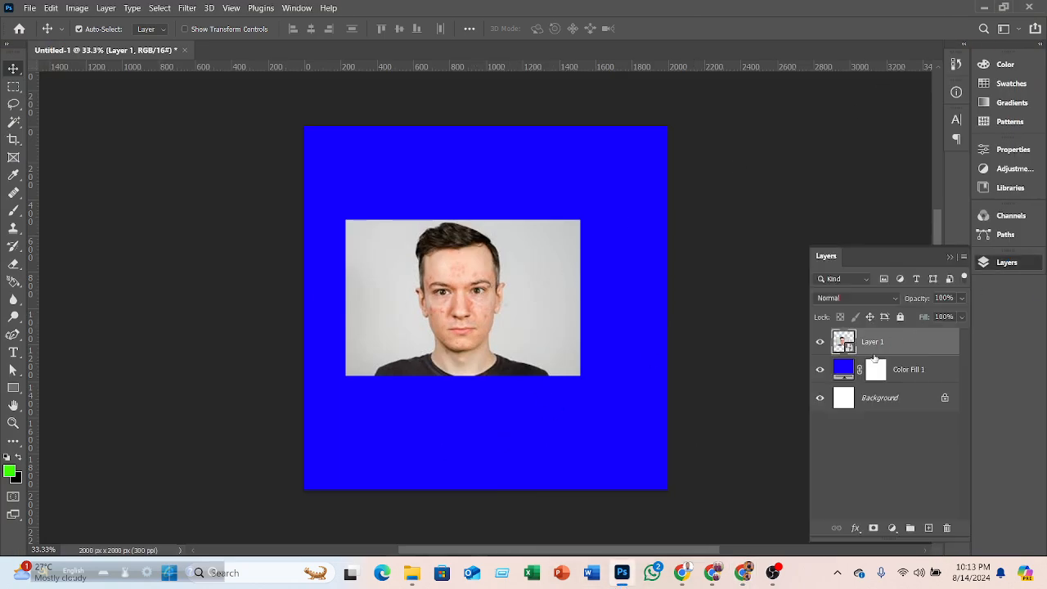
key("Delete")
- Try to drag the downloaded acne photo from the Downloads folder into the Photoshop document
left_click(412, 573)
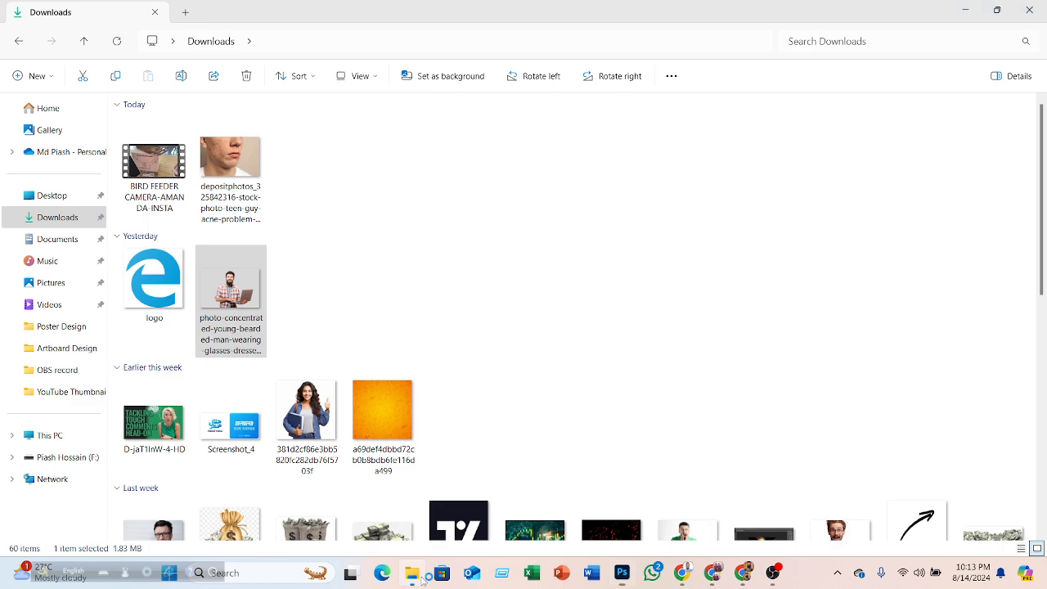
left_click_drag(231, 170, 400, 50)
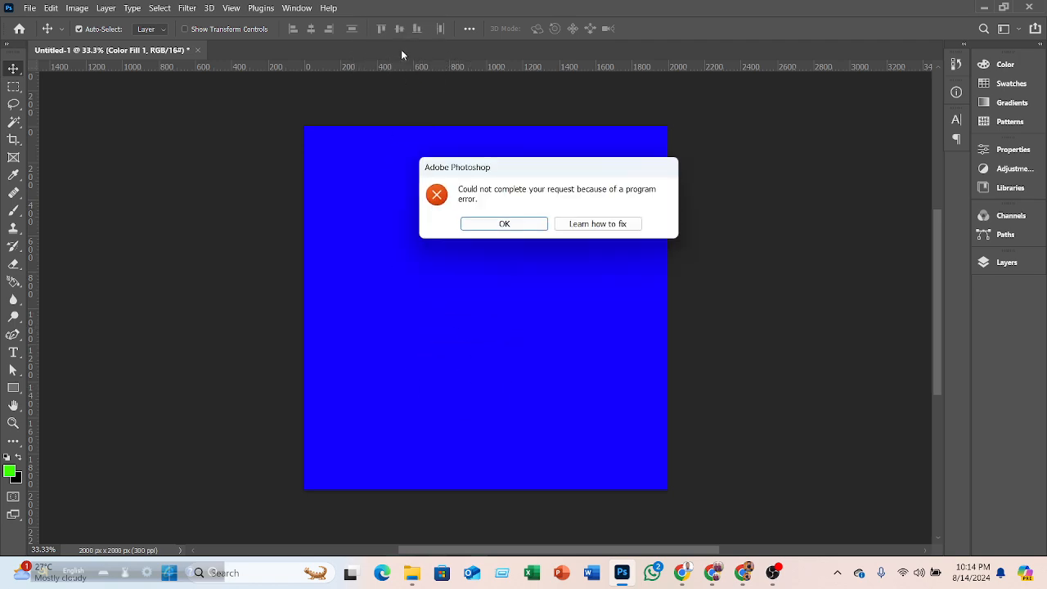
left_click(497, 223)
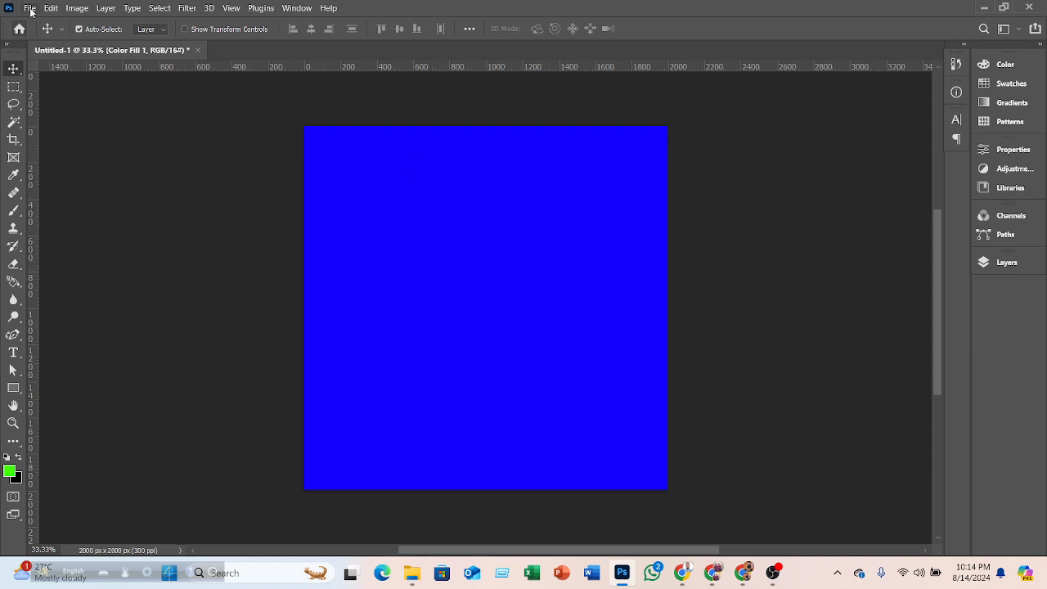
- Try to open the downloaded depositphotos acne photo from Downloads with File Open
left_click(31, 10)
left_click(45, 31)
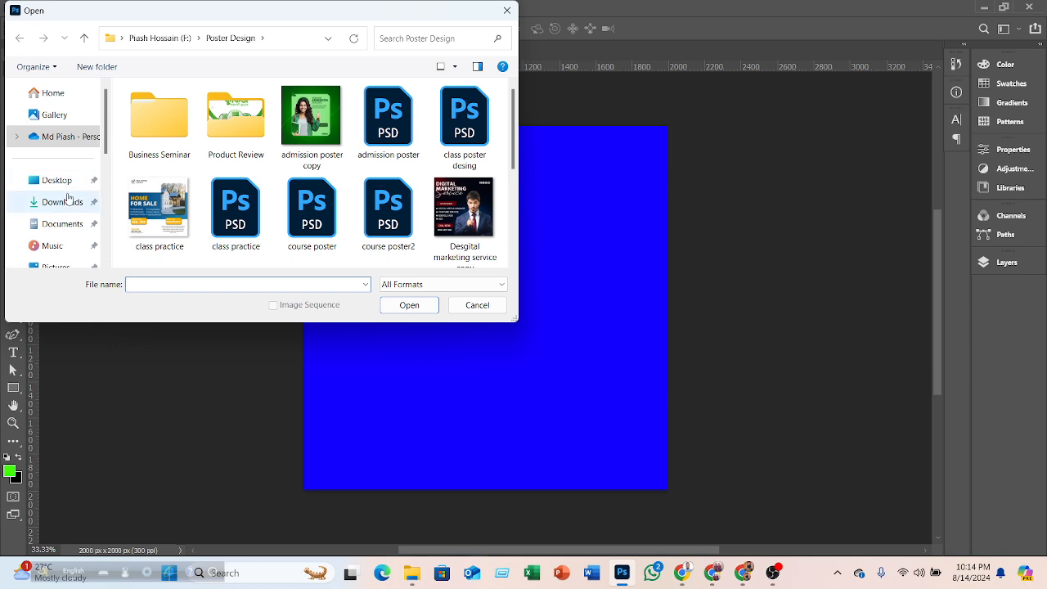
left_click(69, 198)
left_click(159, 164)
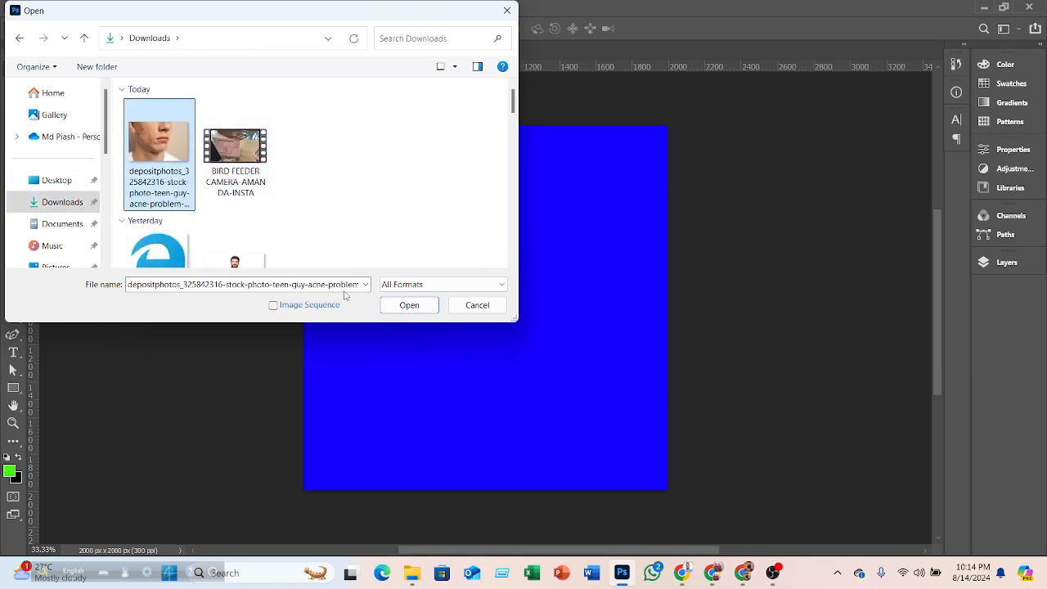
left_click(395, 308)
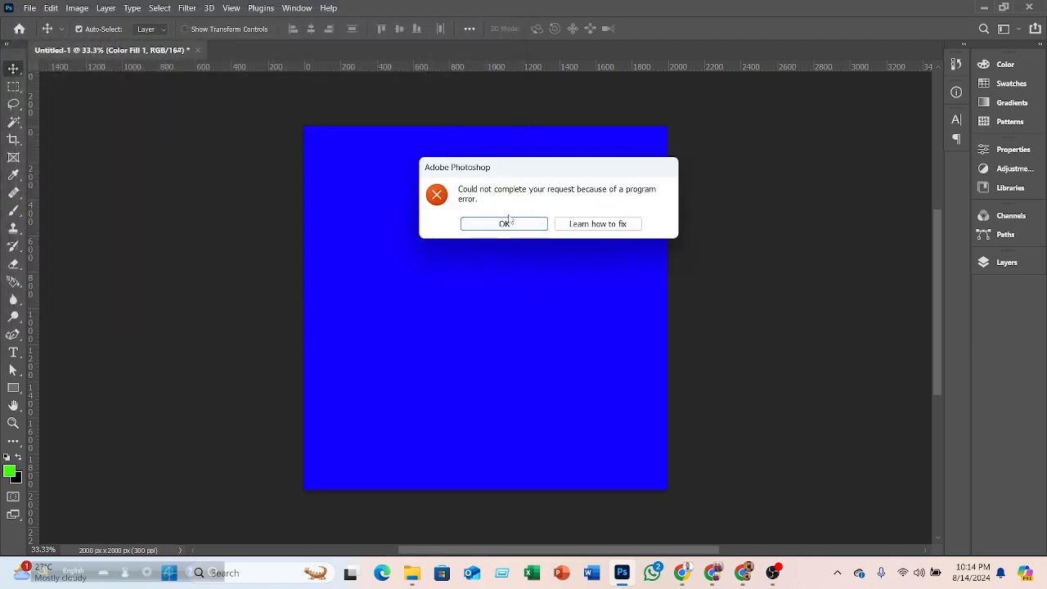
left_click(508, 221)
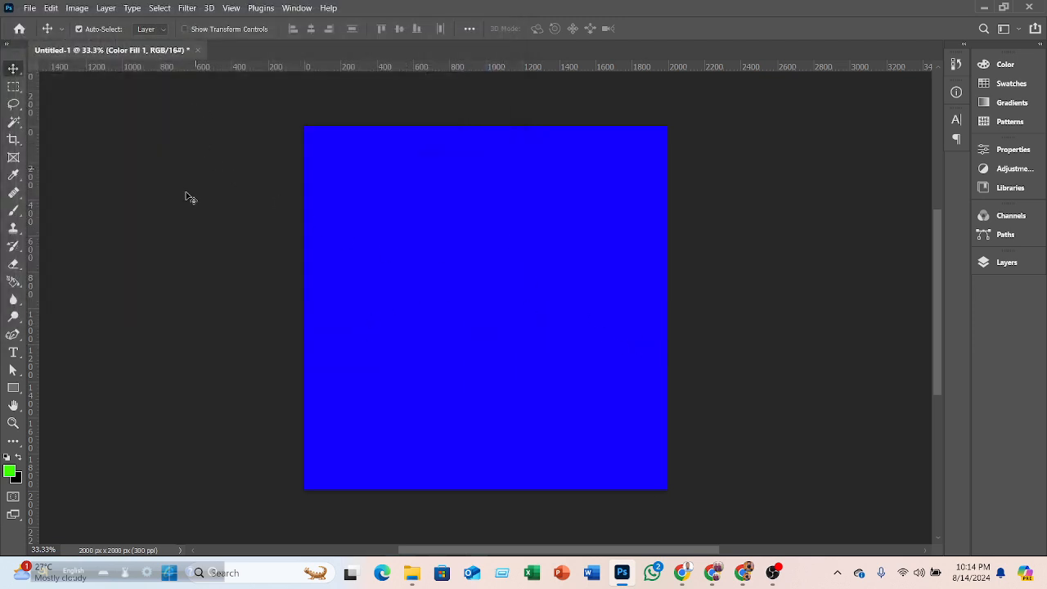
- Refresh the Downloads folder and retry dragging the acne photo into the document, dismissing each error
left_click(411, 572)
left_click_drag(230, 183, 492, 381)
left_click(502, 222)
left_click(411, 572)
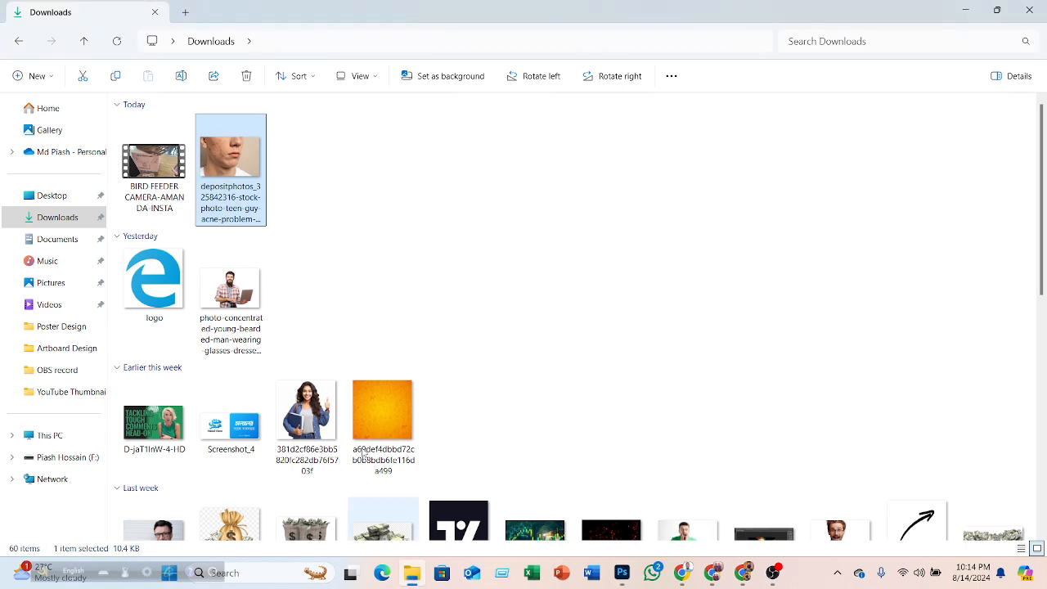
left_click(116, 41)
left_click_drag(160, 156, 493, 49)
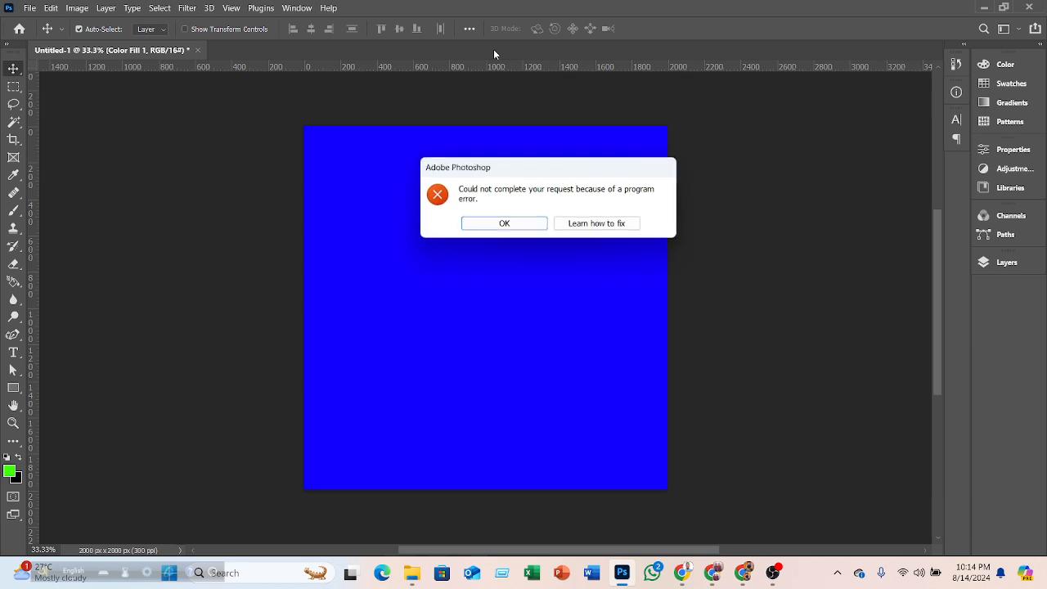
left_click(503, 225)
- Switch to the browser and go to the Freepik tab
left_click(683, 572)
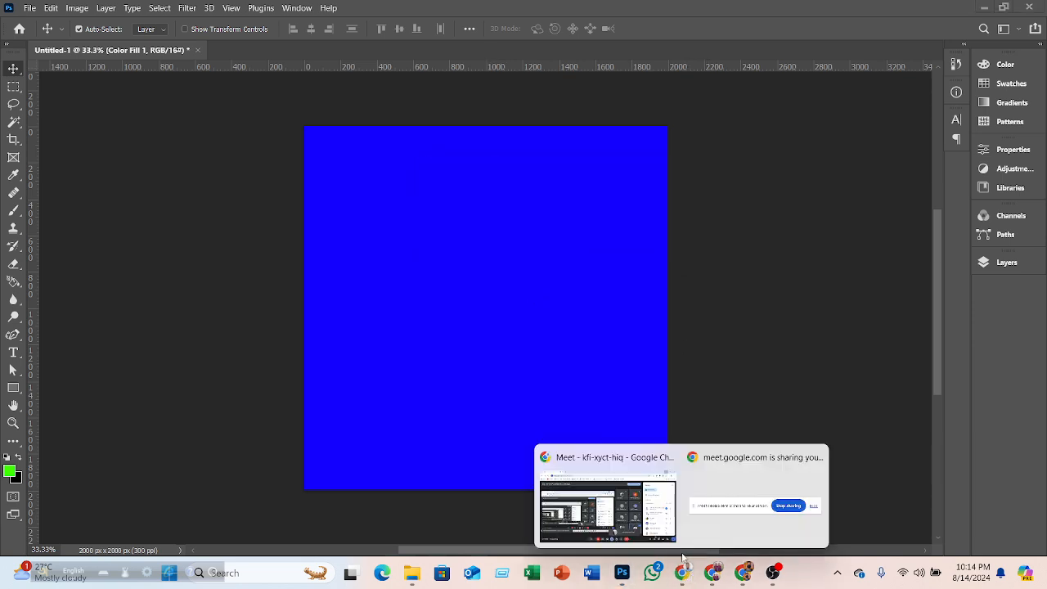
left_click(740, 572)
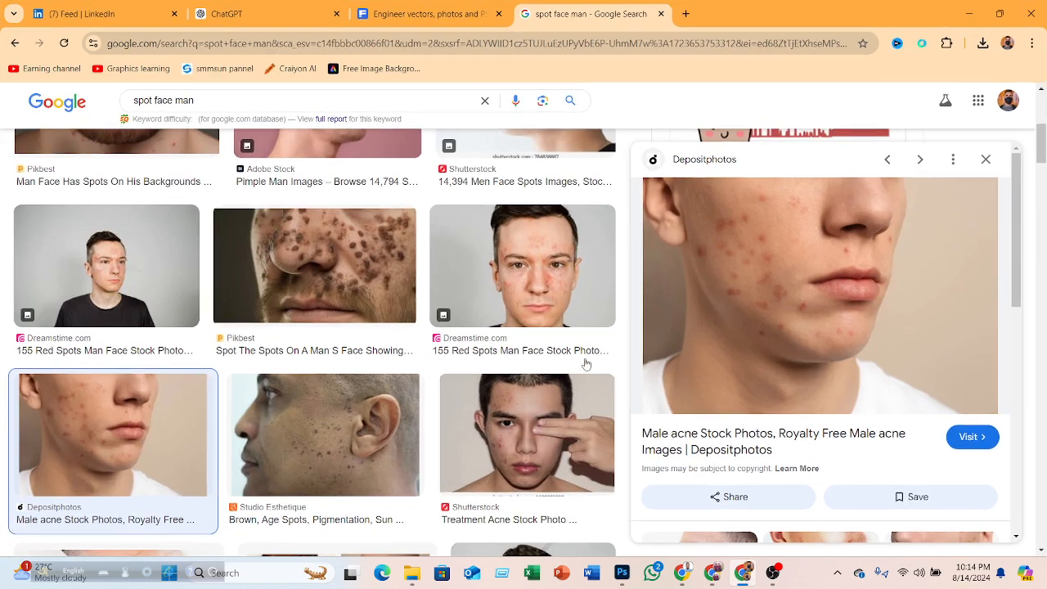
scroll(798, 376, "down", 6)
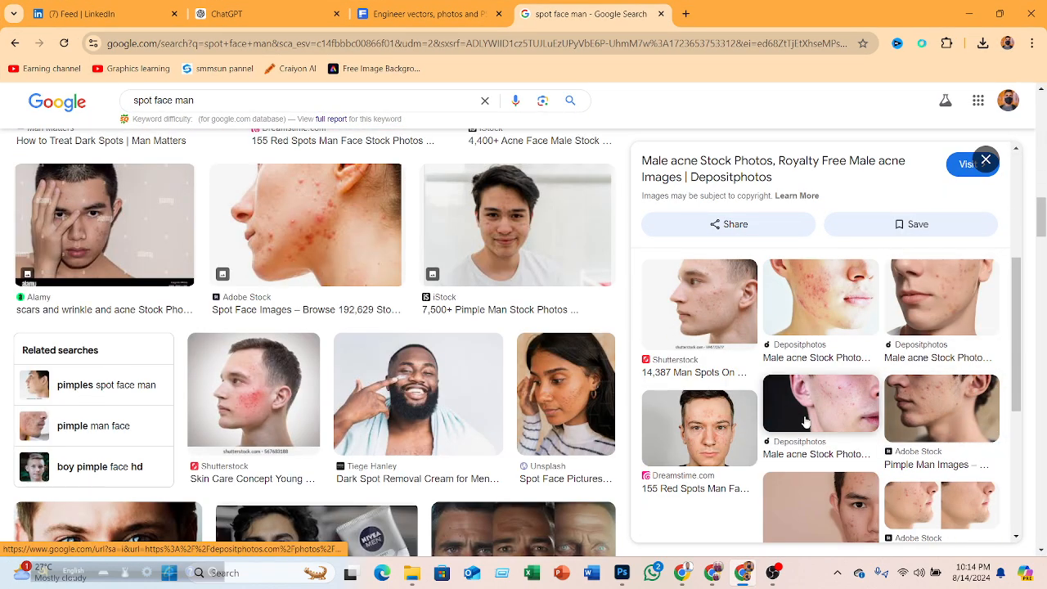
scroll(877, 409, "up", 1)
left_click(458, 14)
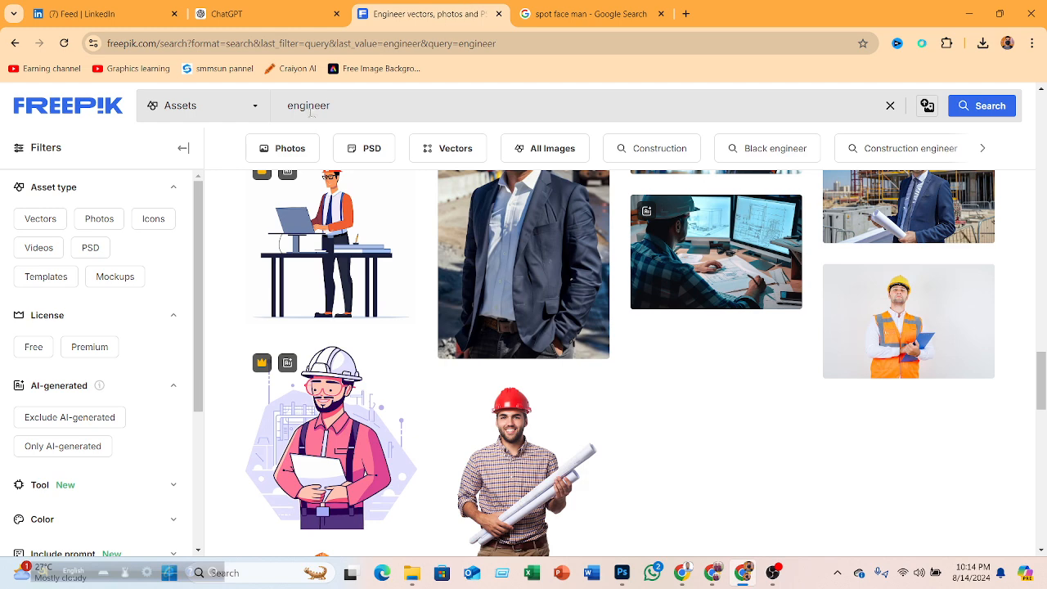
- Search Freepik for "spot face" and filter the results to Free assets
double_click(339, 99)
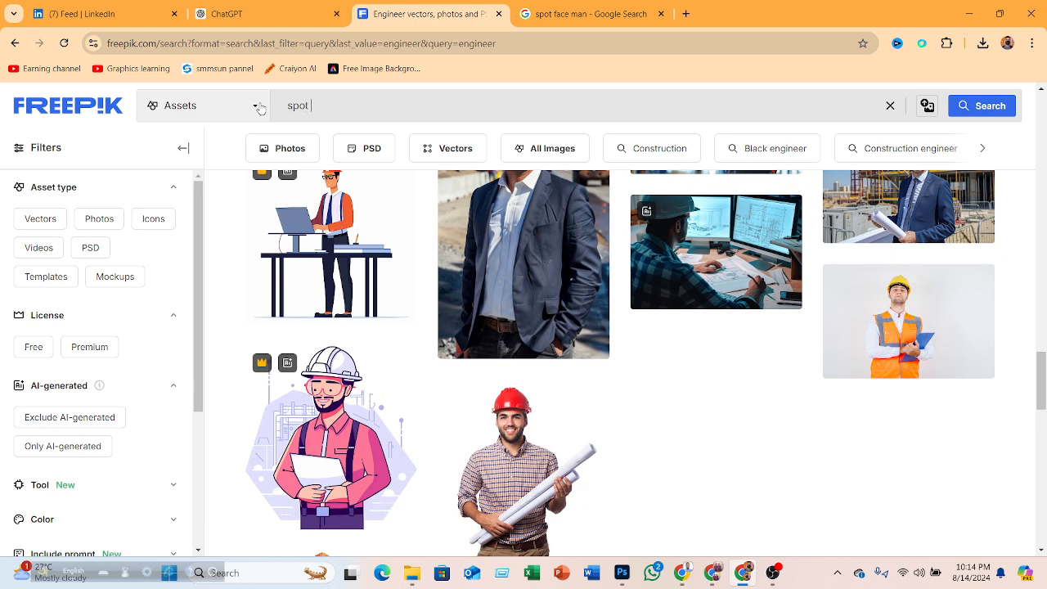
key("Return")
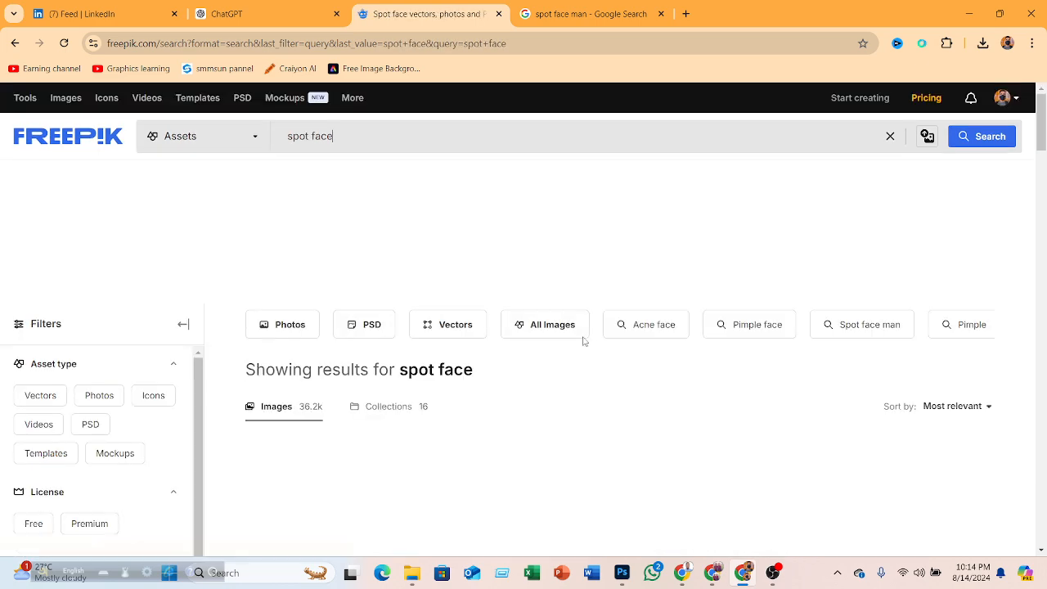
scroll(621, 270, "down", 4)
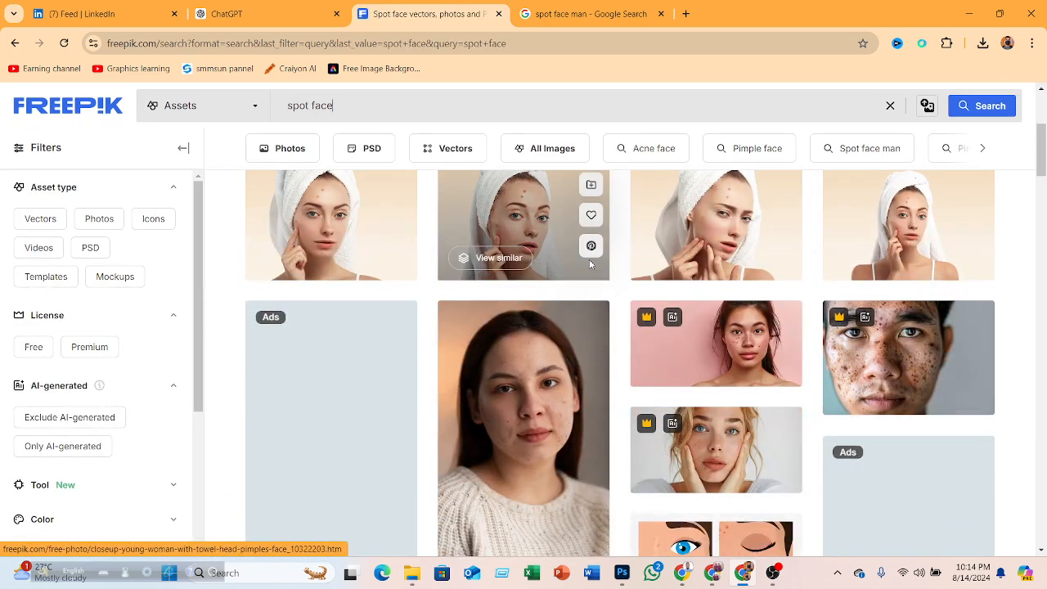
scroll(589, 264, "down", 1)
scroll(589, 264, "down", 2)
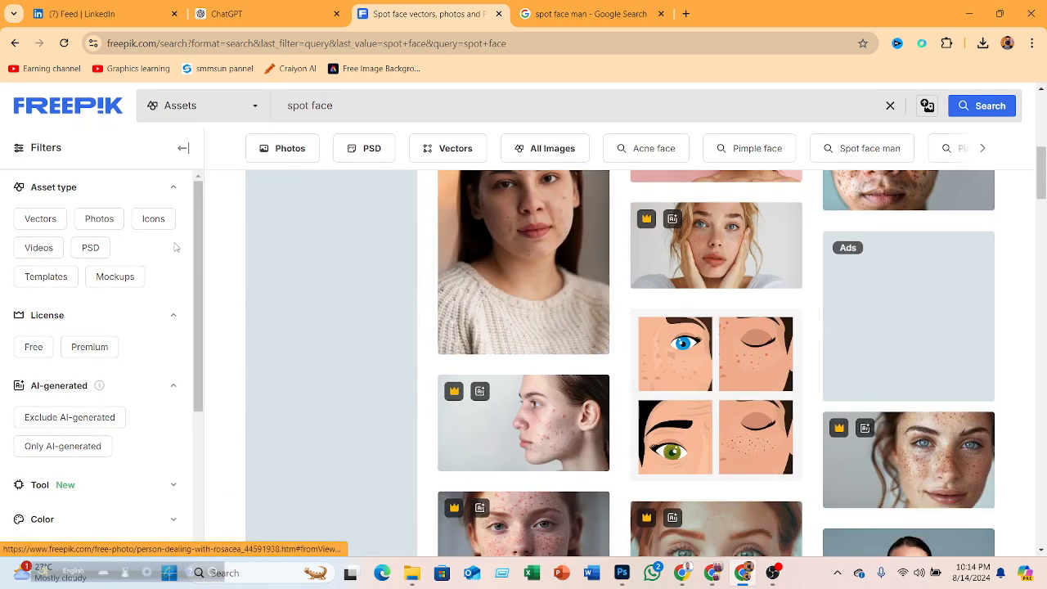
left_click(34, 346)
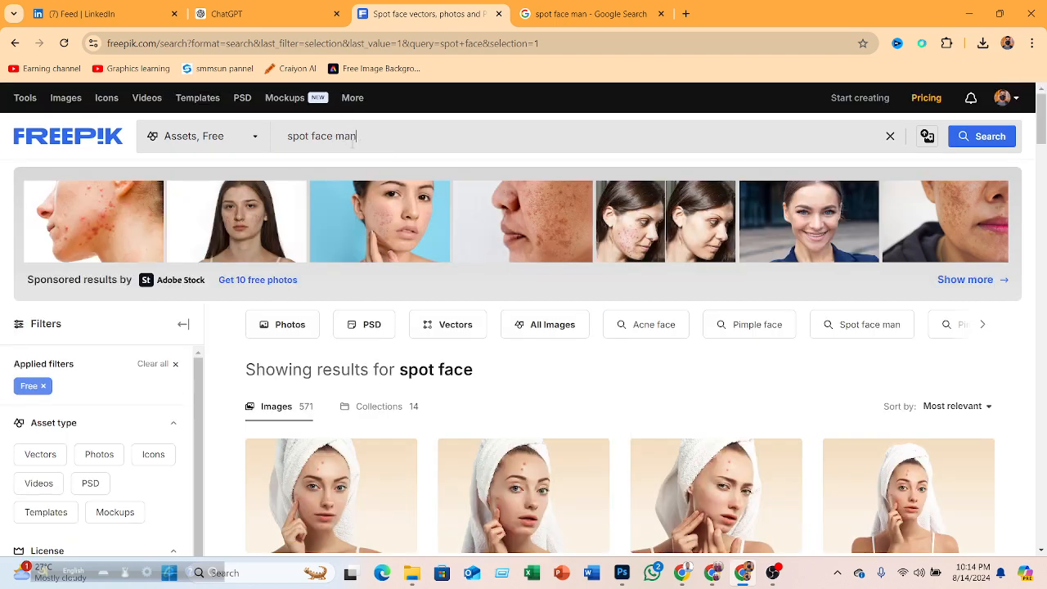
- Search for "spot face man", browse the results, and open the confident handsome man with acne photo
key("Return")
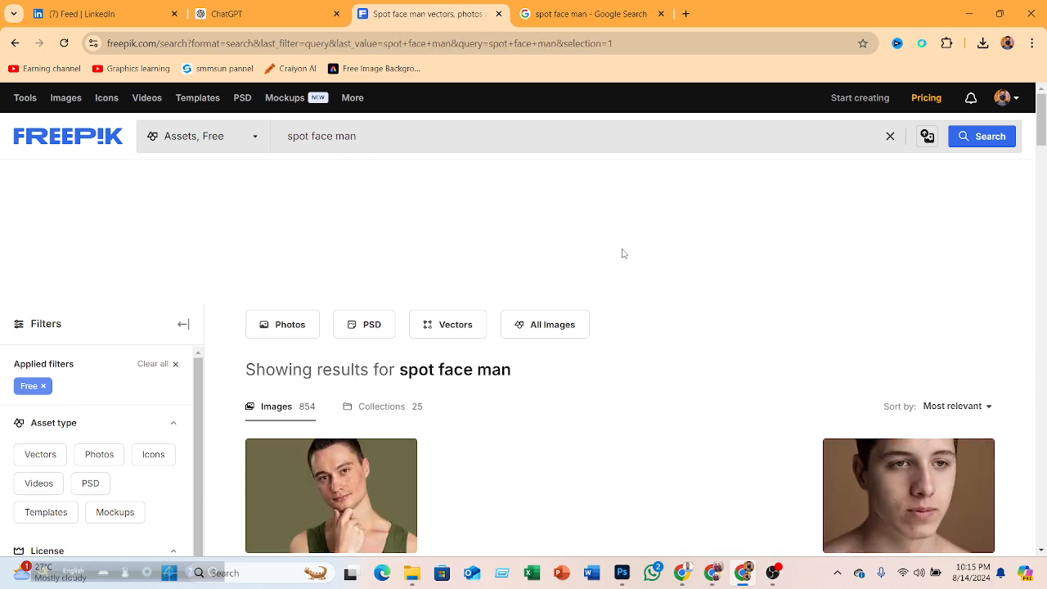
scroll(630, 250, "down", 3)
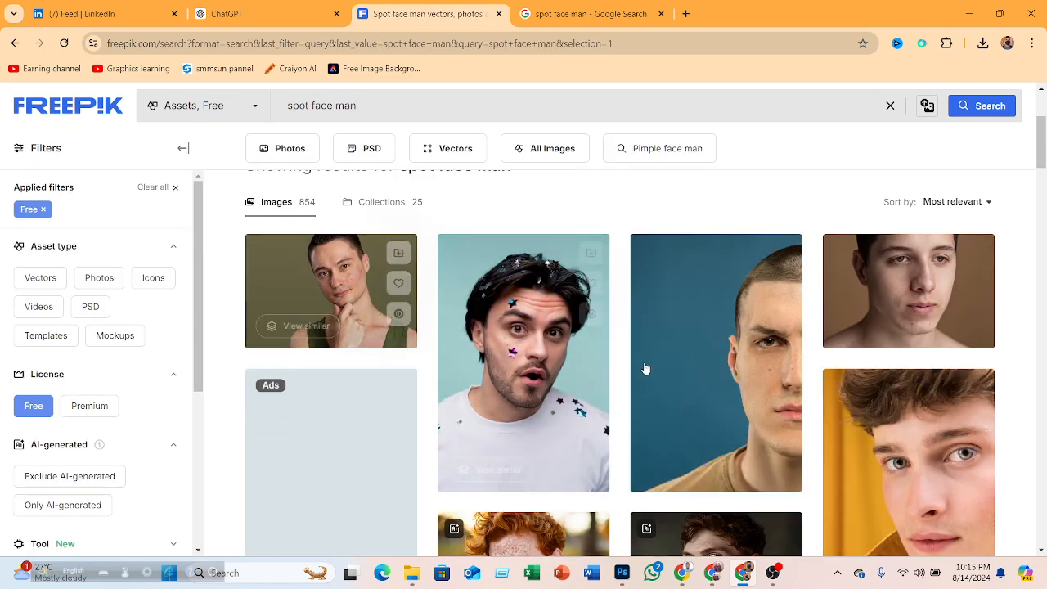
scroll(647, 355, "down", 3)
scroll(624, 336, "down", 5)
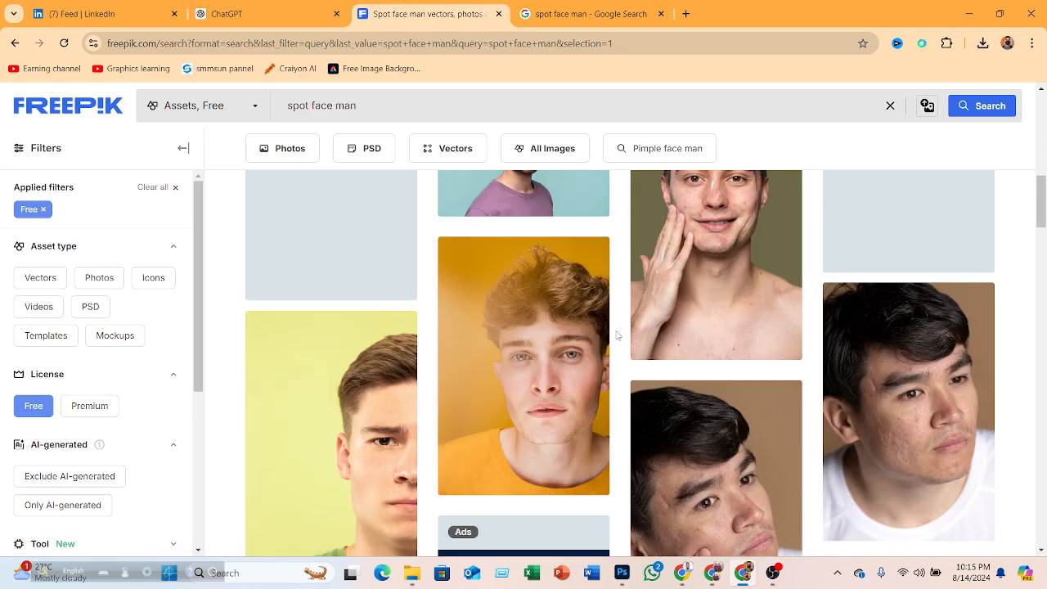
scroll(581, 317, "down", 3)
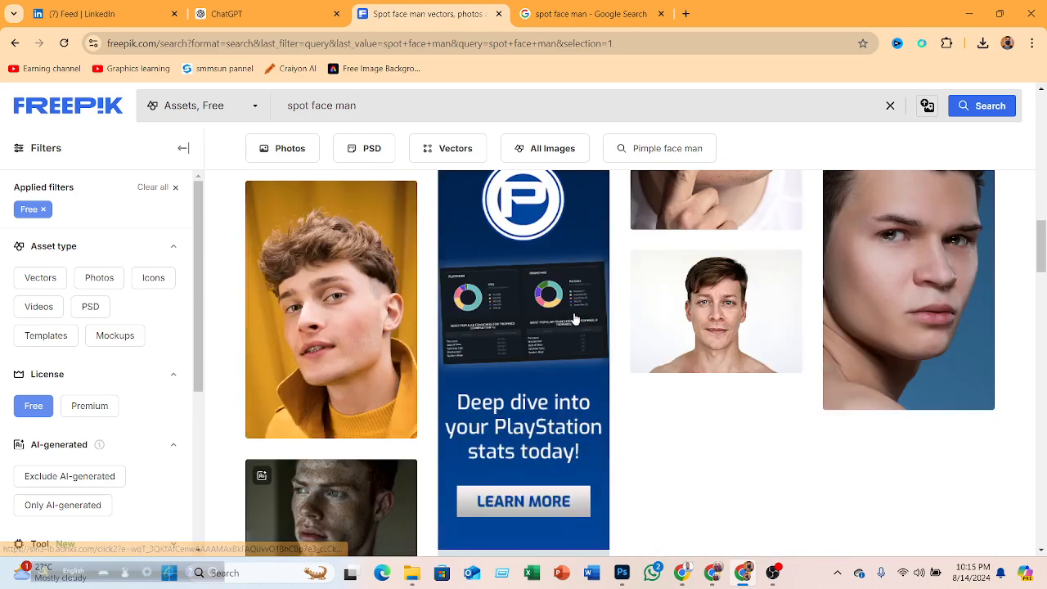
scroll(573, 319, "down", 3)
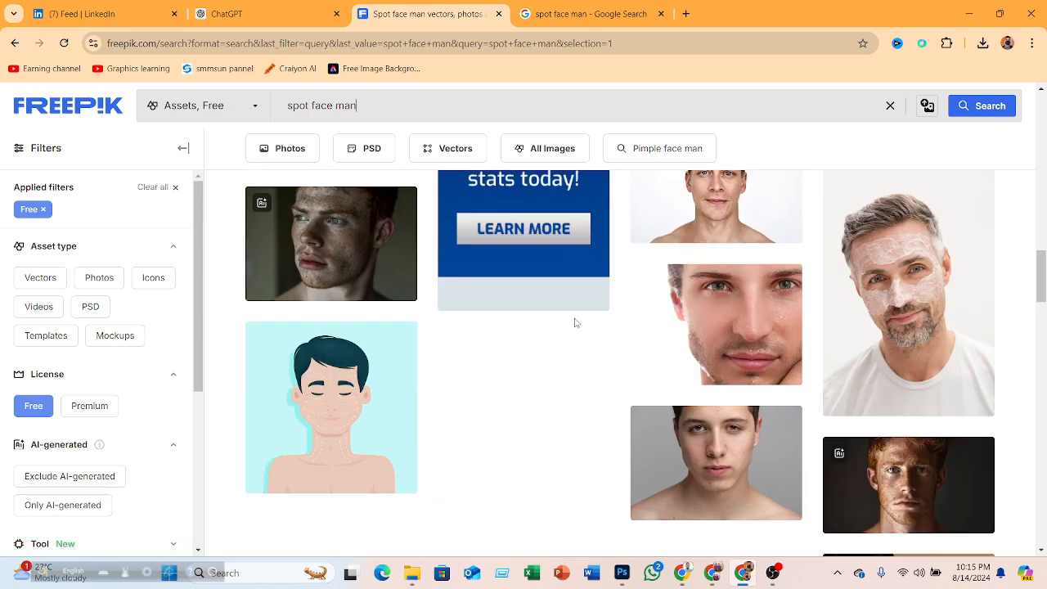
scroll(575, 320, "up", 2)
scroll(575, 322, "down", 8)
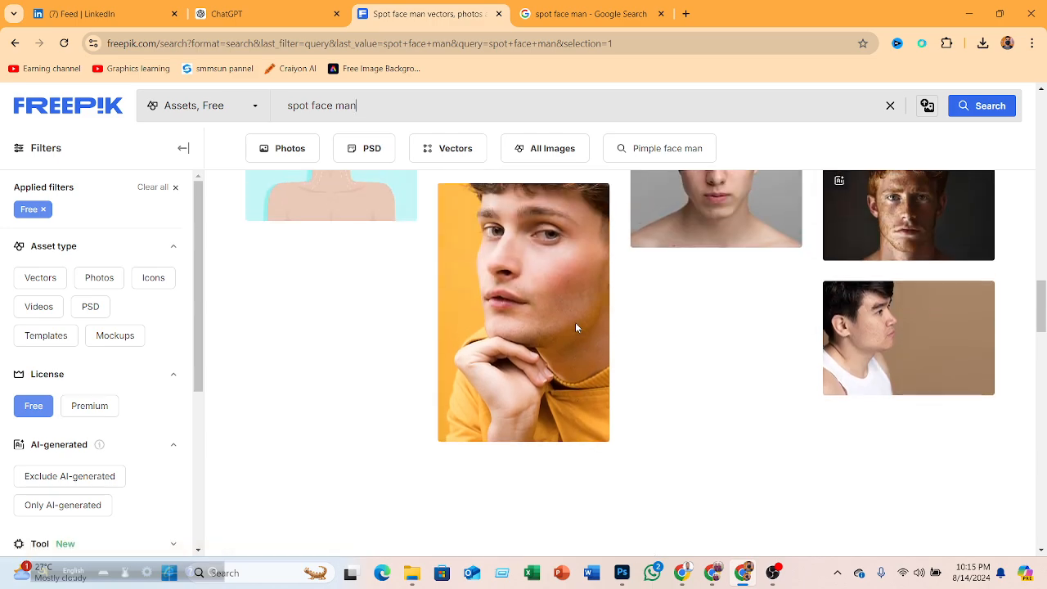
scroll(575, 322, "up", 15)
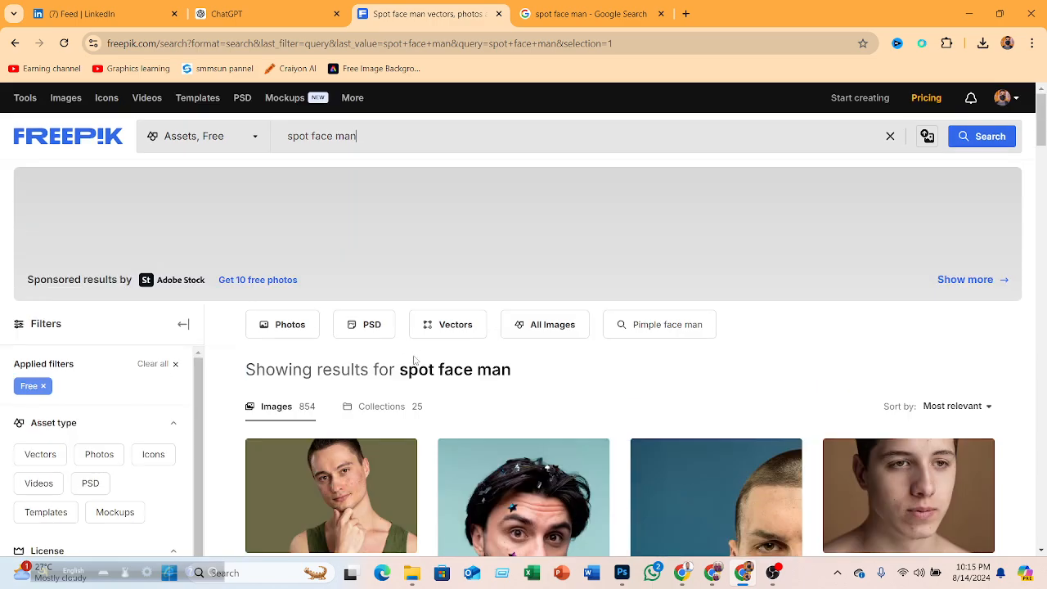
scroll(405, 346, "down", 3)
left_click(352, 293)
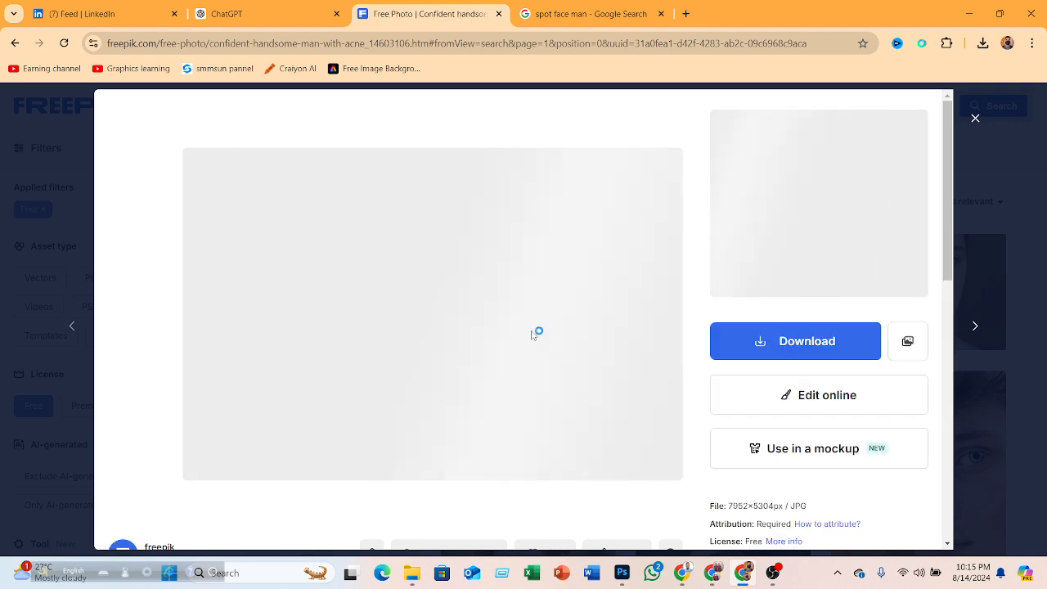
- Switch to the Google Meet call, admit the waiting participant, and return to the browser
mouse_move(681, 570)
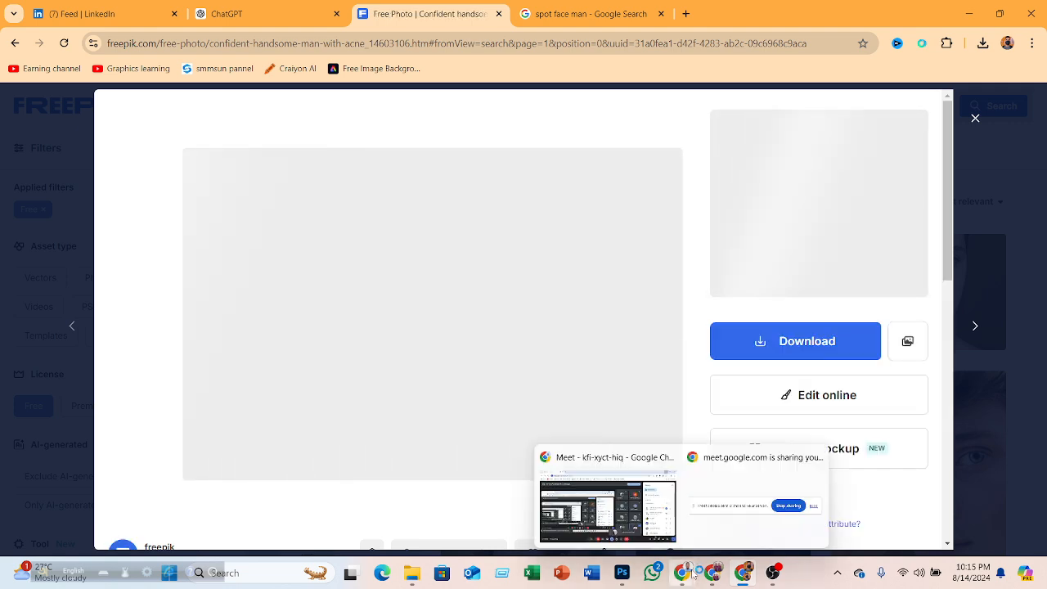
left_click(607, 503)
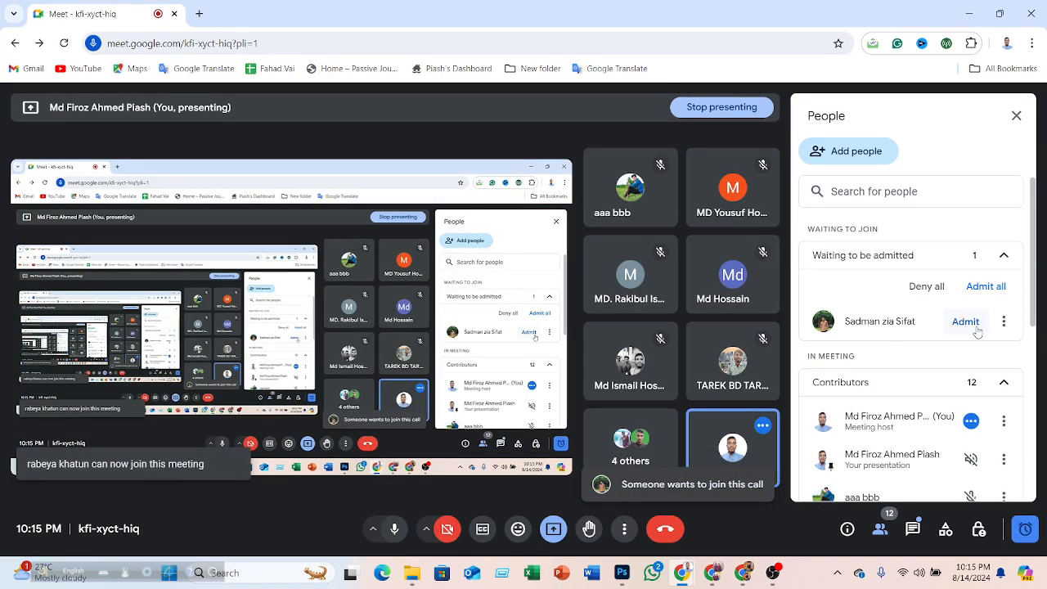
left_click(965, 321)
left_click(962, 7)
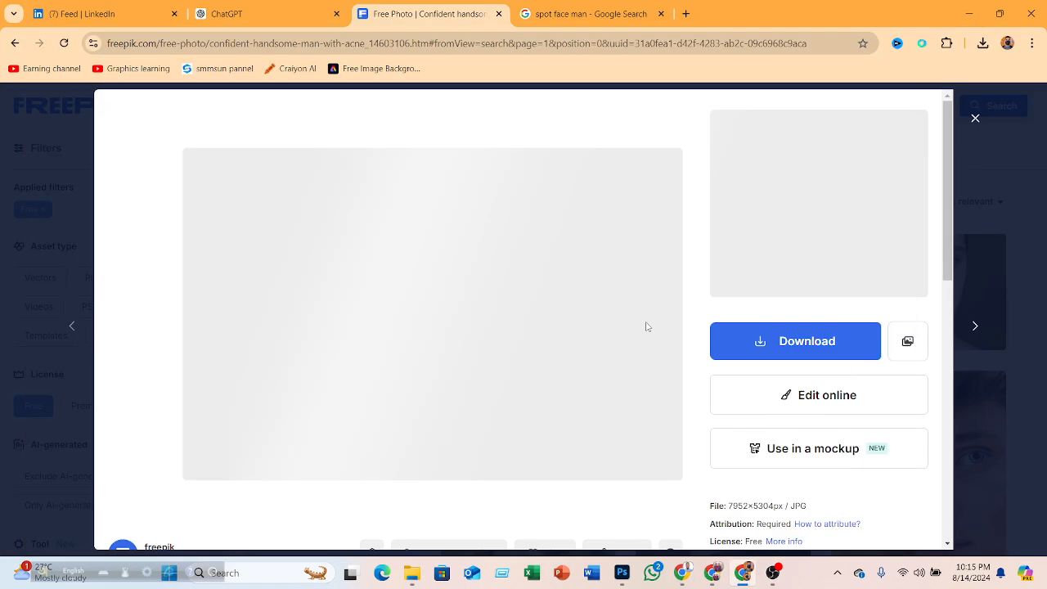
- Download the confident handsome man with acne photo for free
left_click(767, 341)
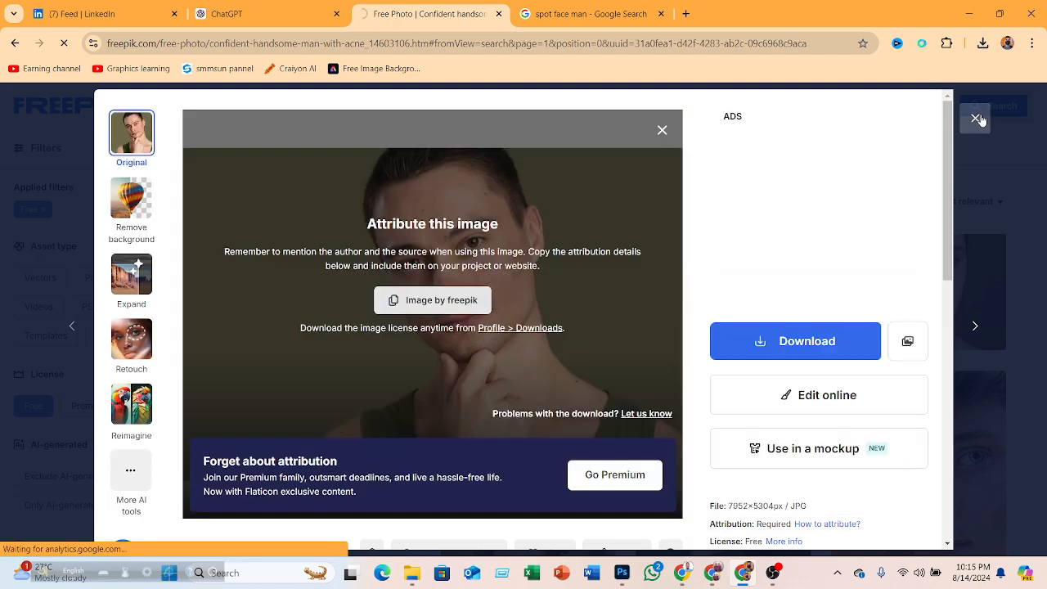
left_click(975, 118)
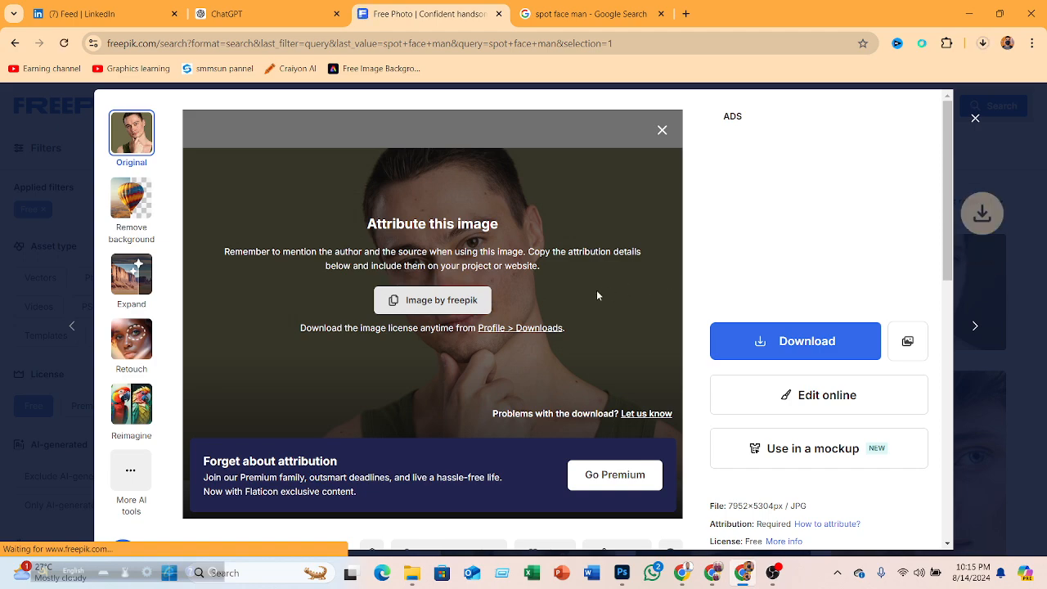
- Scroll through the remaining free spot face man results
scroll(609, 296, "down", 10)
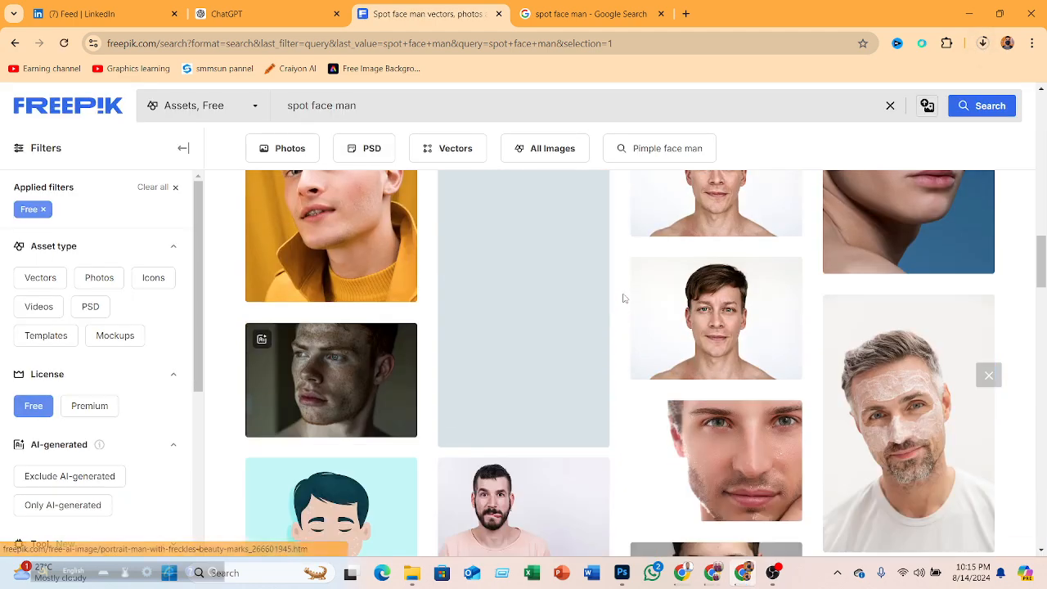
scroll(623, 298, "down", 3)
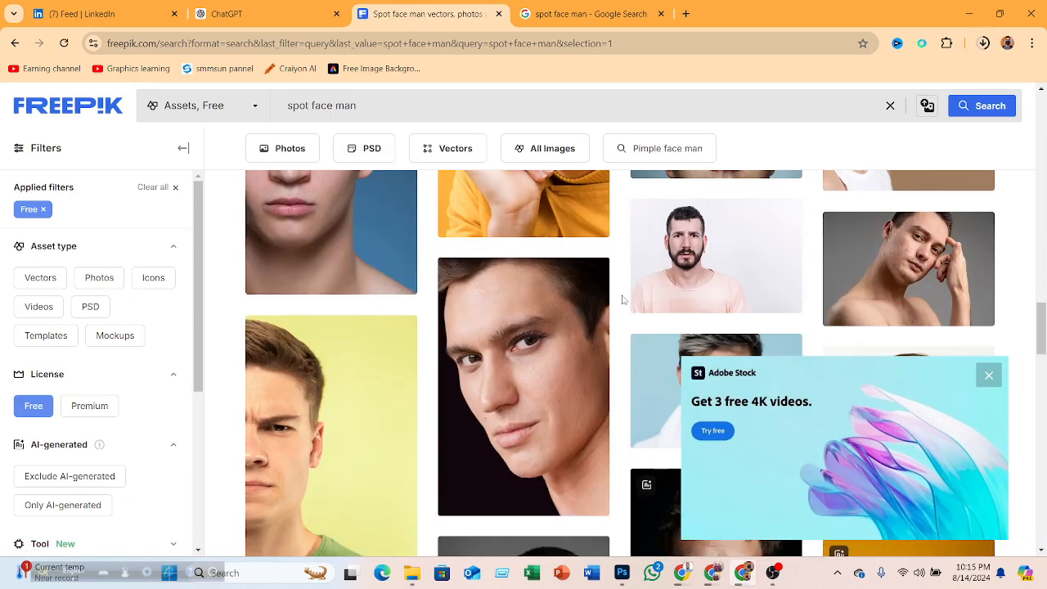
scroll(621, 299, "down", 3)
scroll(622, 300, "down", 3)
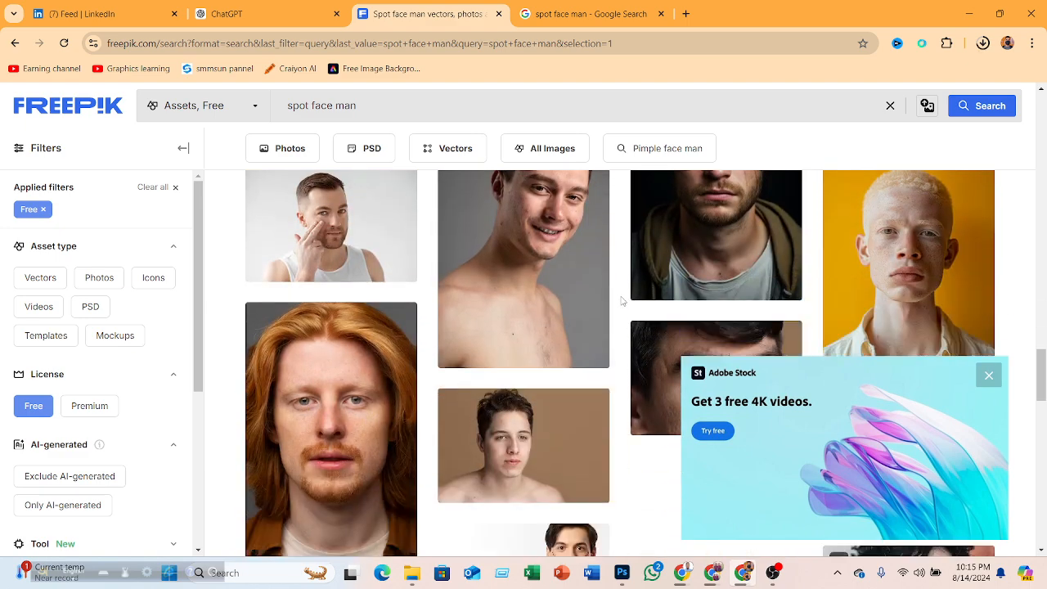
scroll(620, 302, "down", 2)
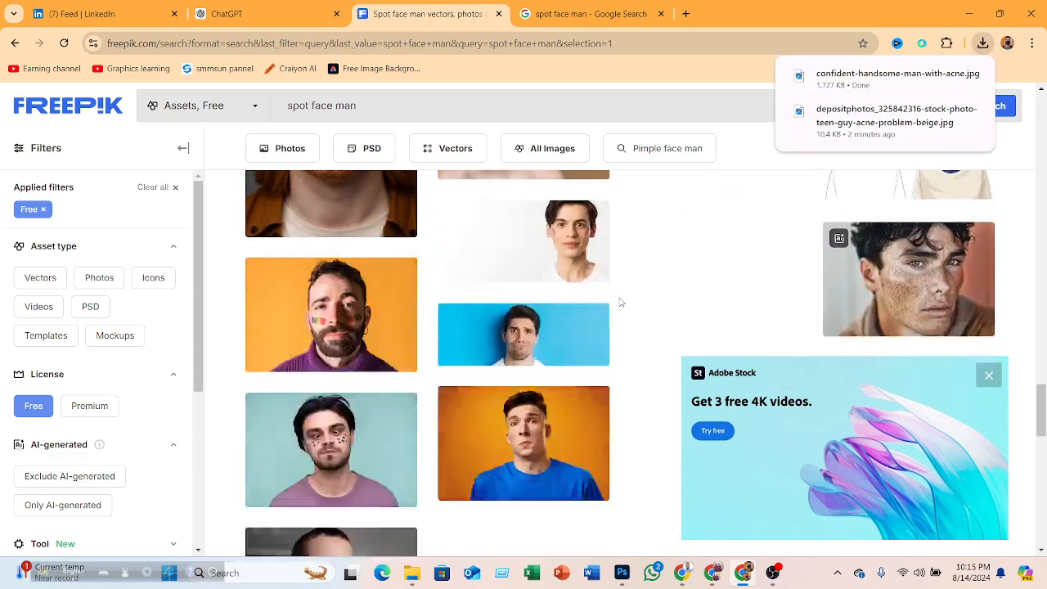
scroll(582, 286, "down", 6)
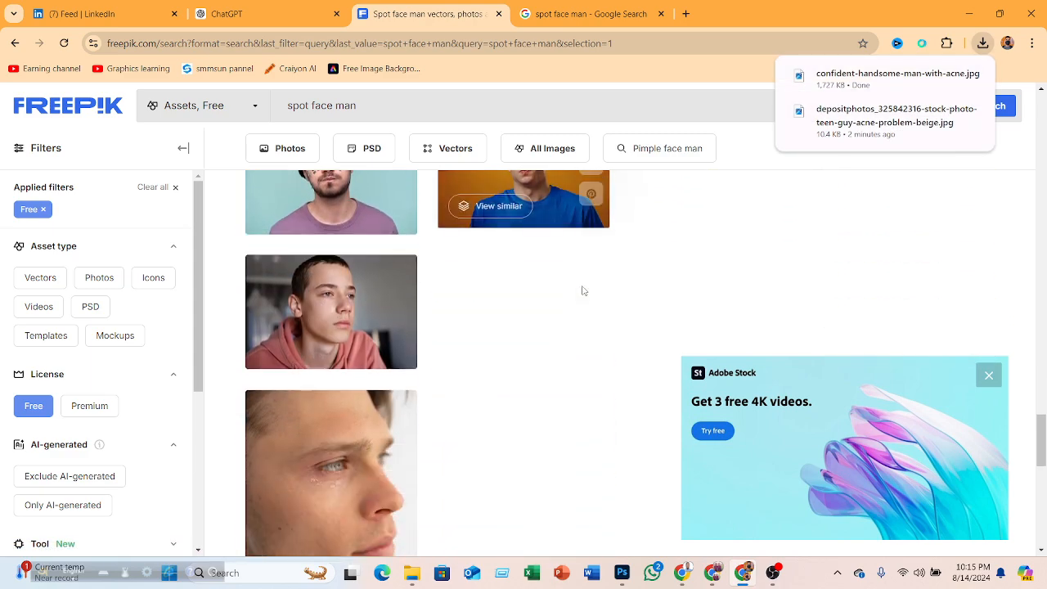
scroll(582, 291, "down", 5)
scroll(581, 284, "up", 5)
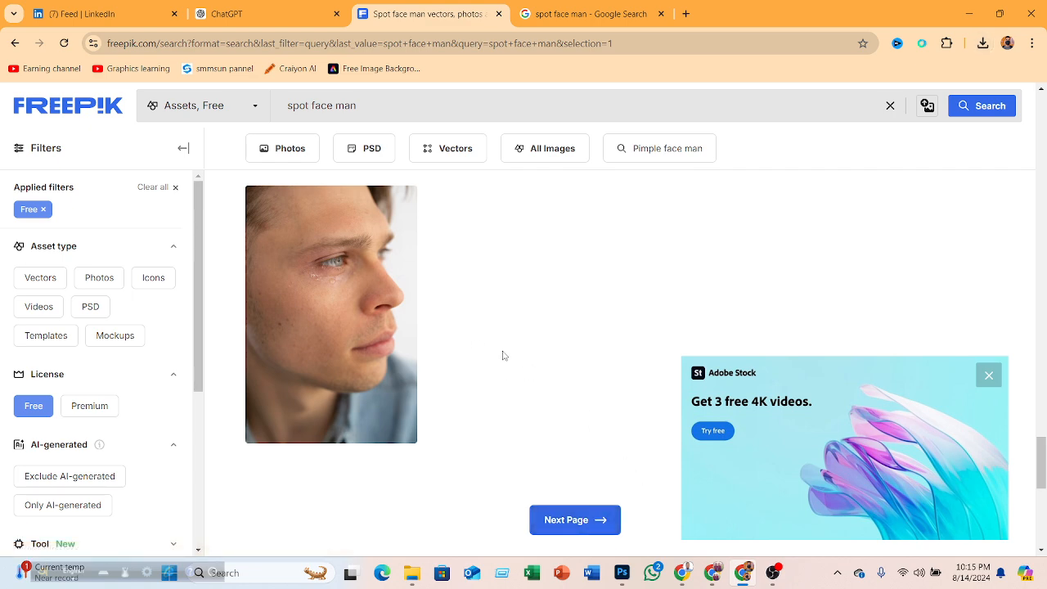
- Return to the free "spot face" search results and browse through the photos
left_click(16, 44)
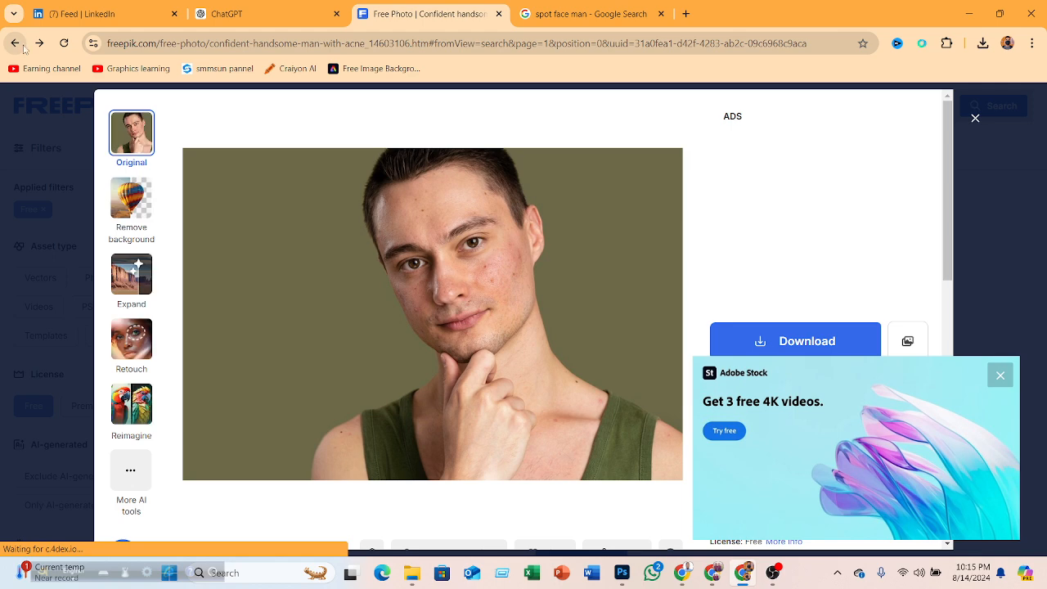
left_click(975, 118)
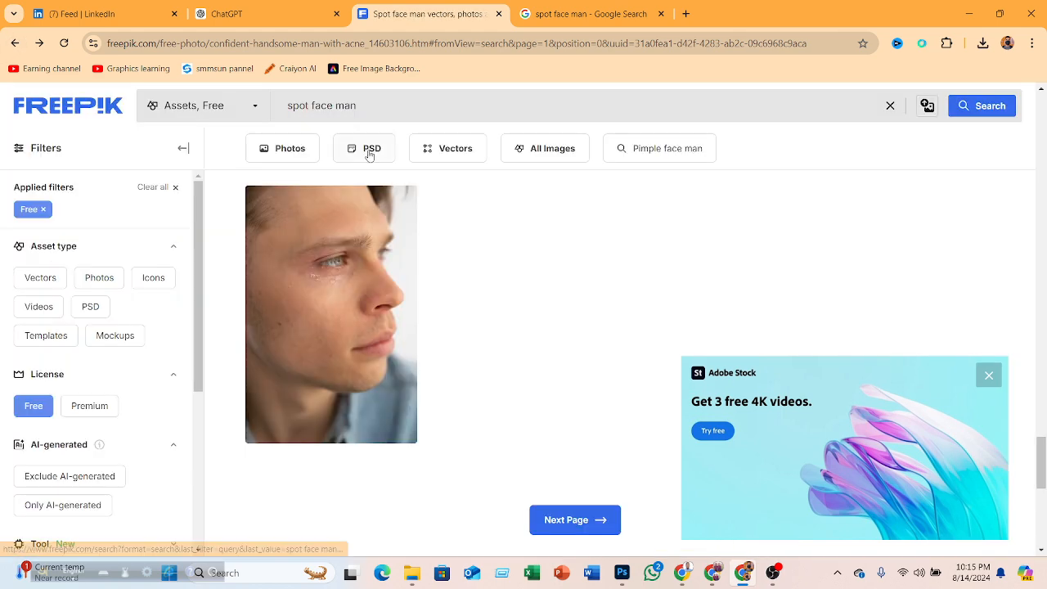
left_click(14, 44)
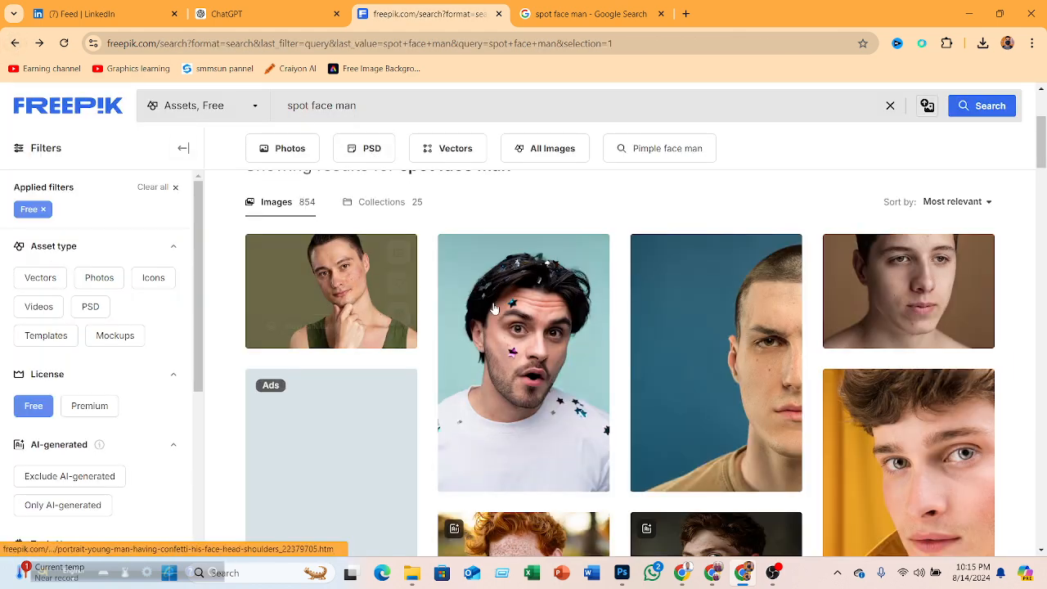
left_click(15, 42)
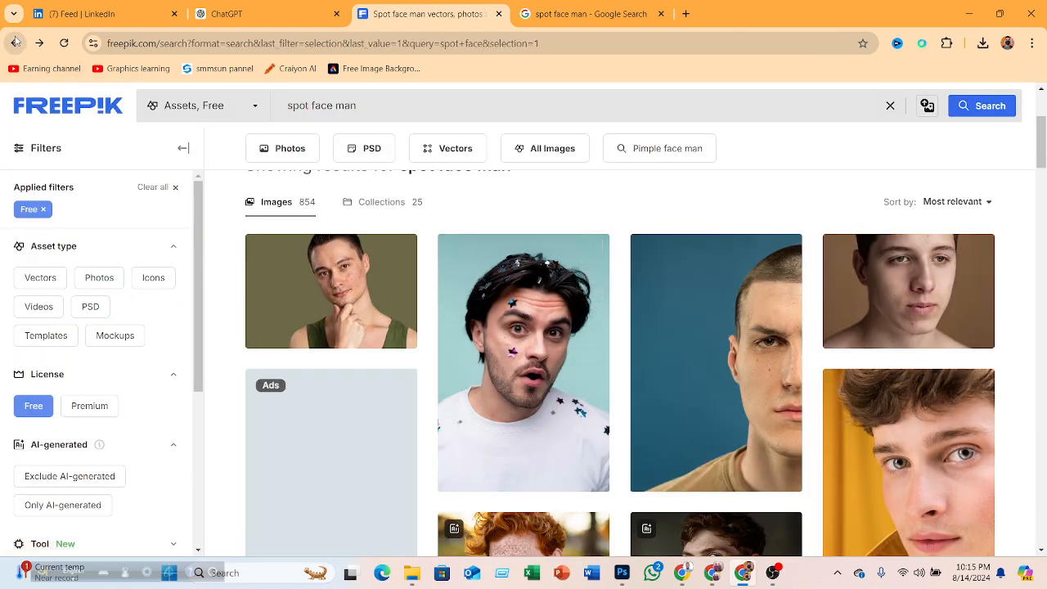
scroll(538, 353, "down", 4)
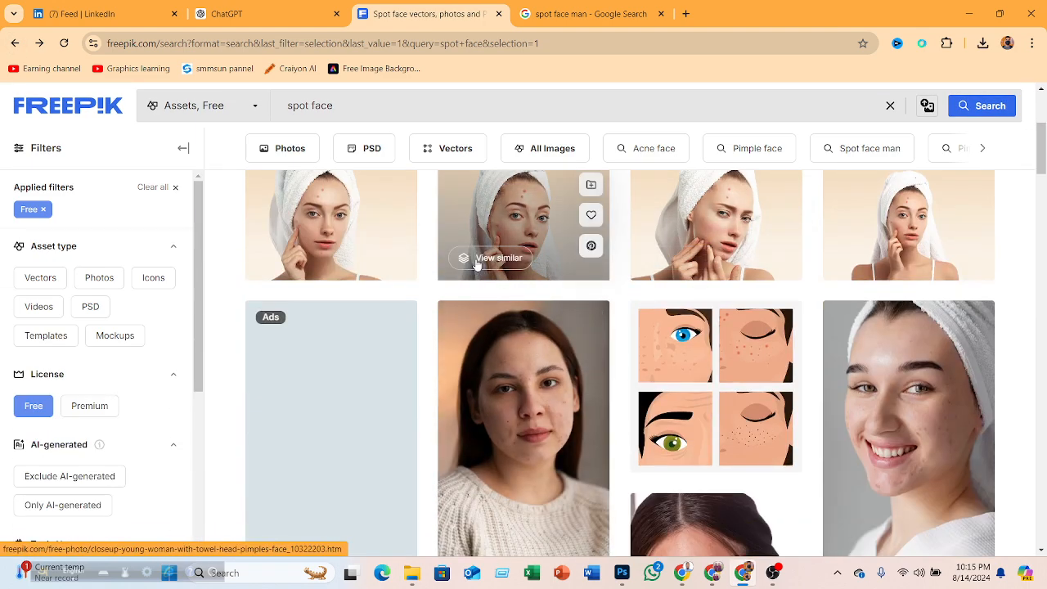
scroll(533, 304, "down", 8)
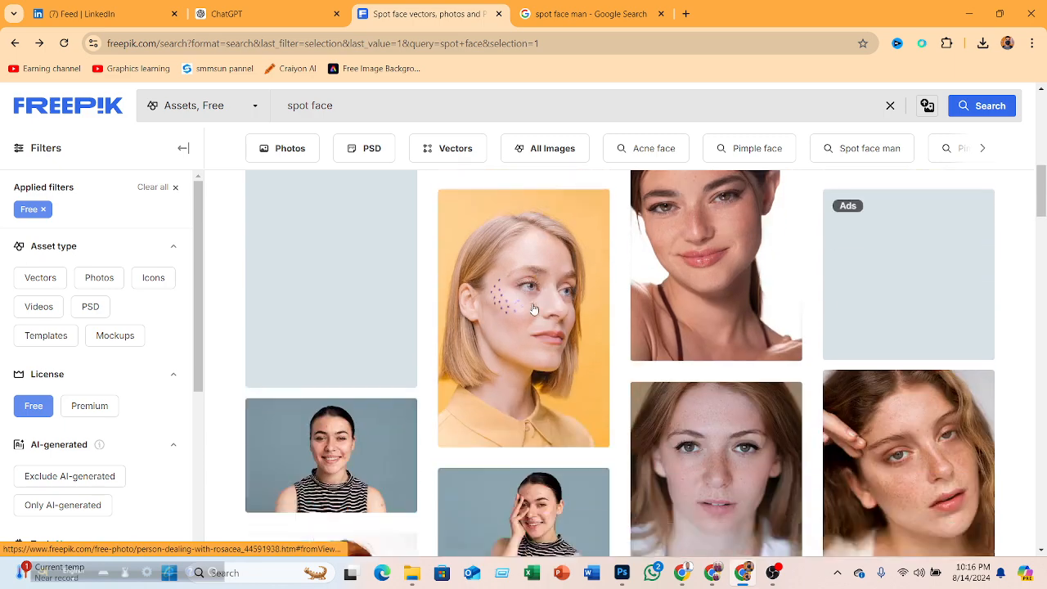
scroll(524, 305, "down", 4)
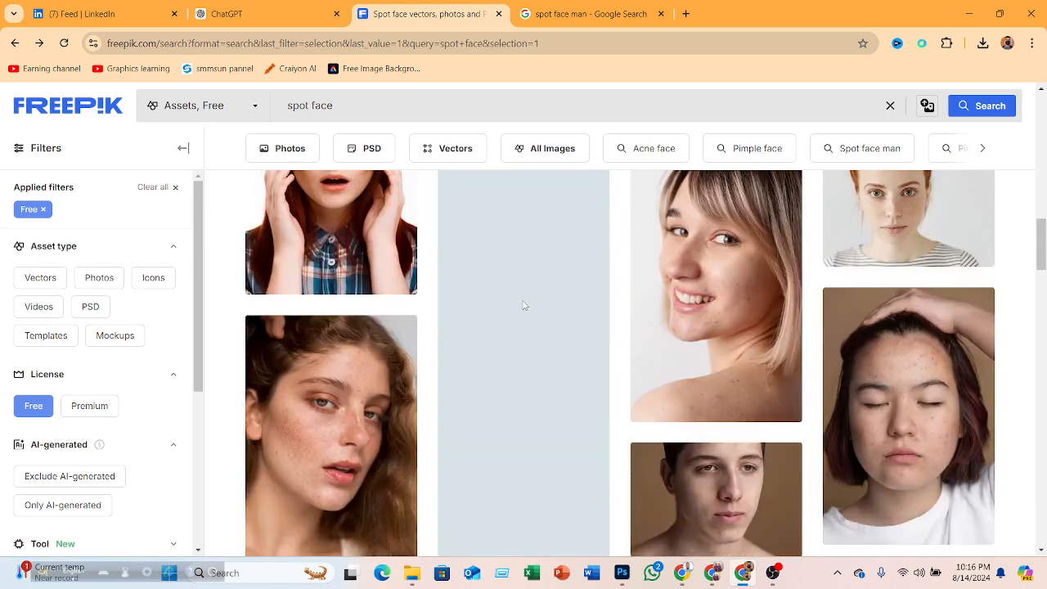
scroll(521, 304, "down", 4)
scroll(520, 304, "down", 3)
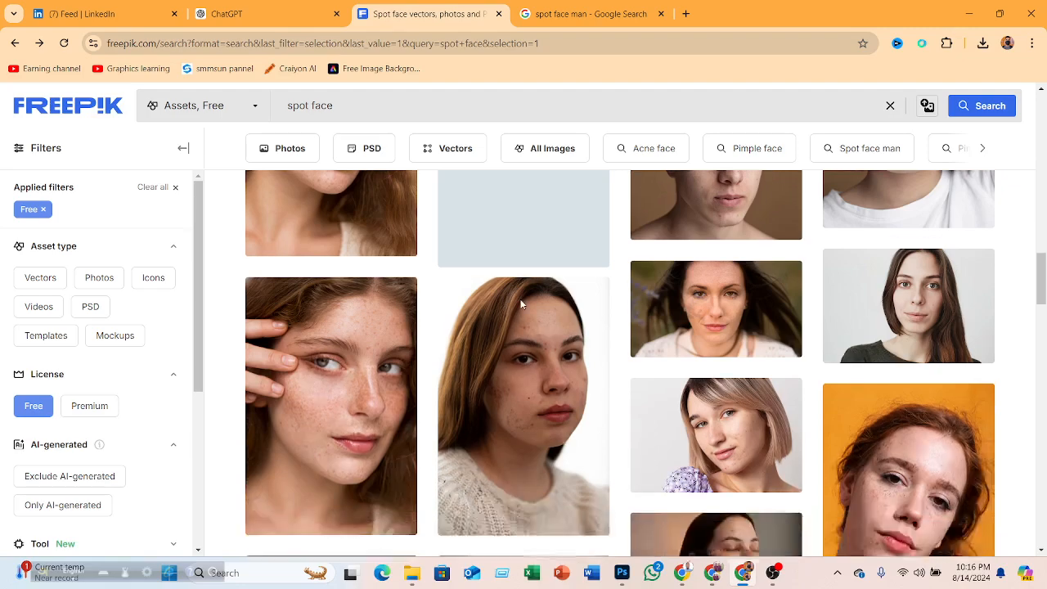
scroll(565, 297, "up", 15)
scroll(569, 310, "down", 3)
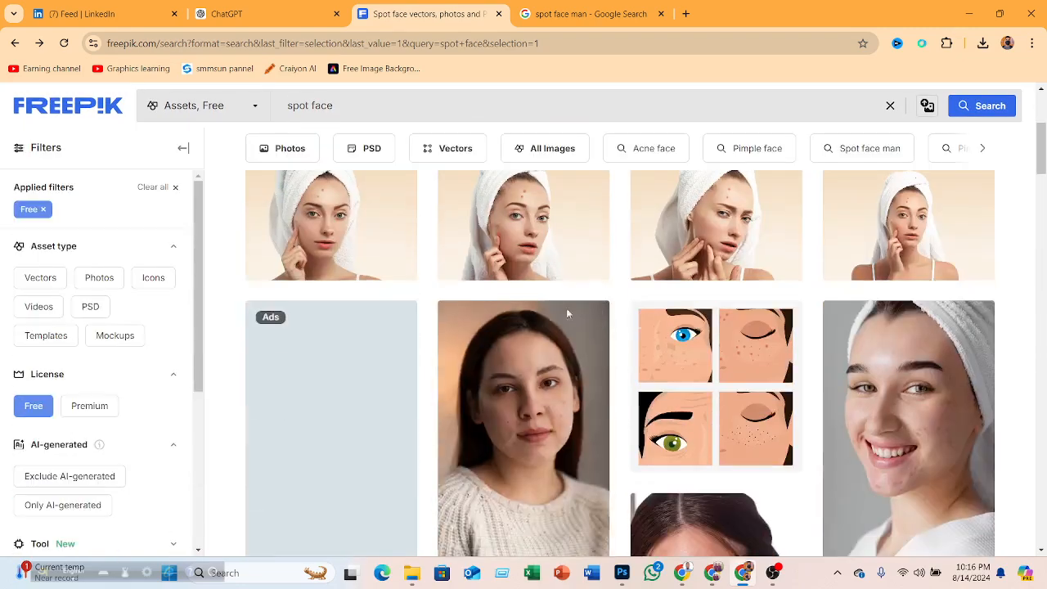
- Open the closeup young woman with towel and pimples photo and download it for free
left_click(546, 245)
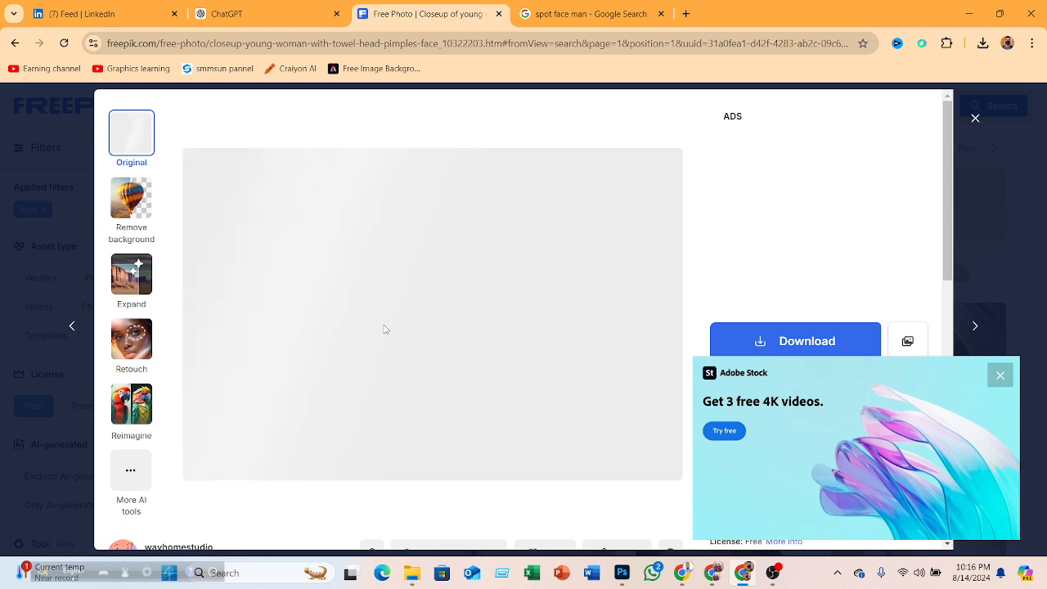
left_click(999, 374)
left_click(1003, 368)
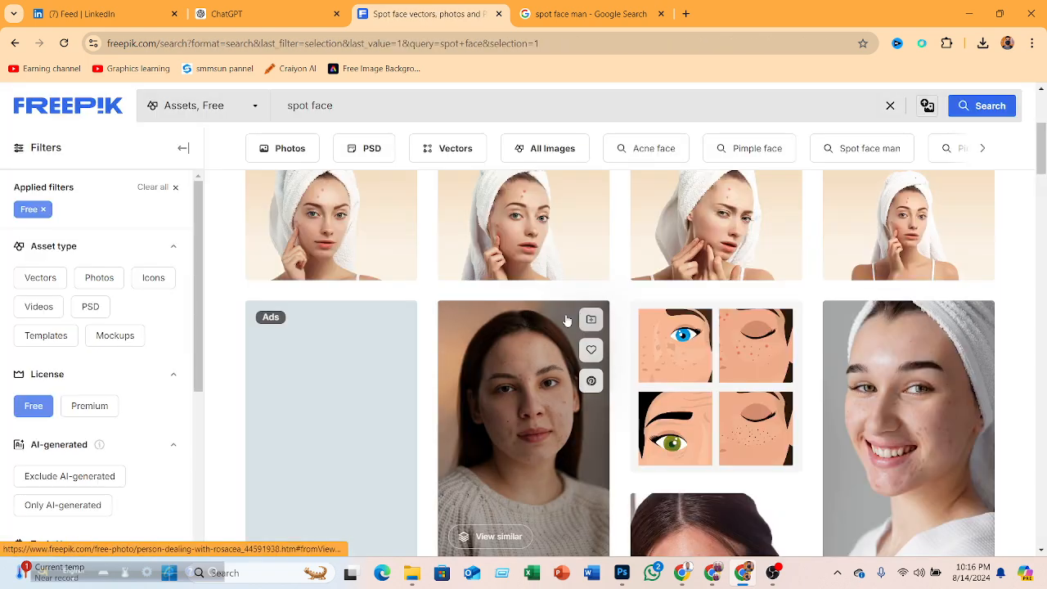
scroll(740, 353, "up", 4)
scroll(646, 357, "down", 3)
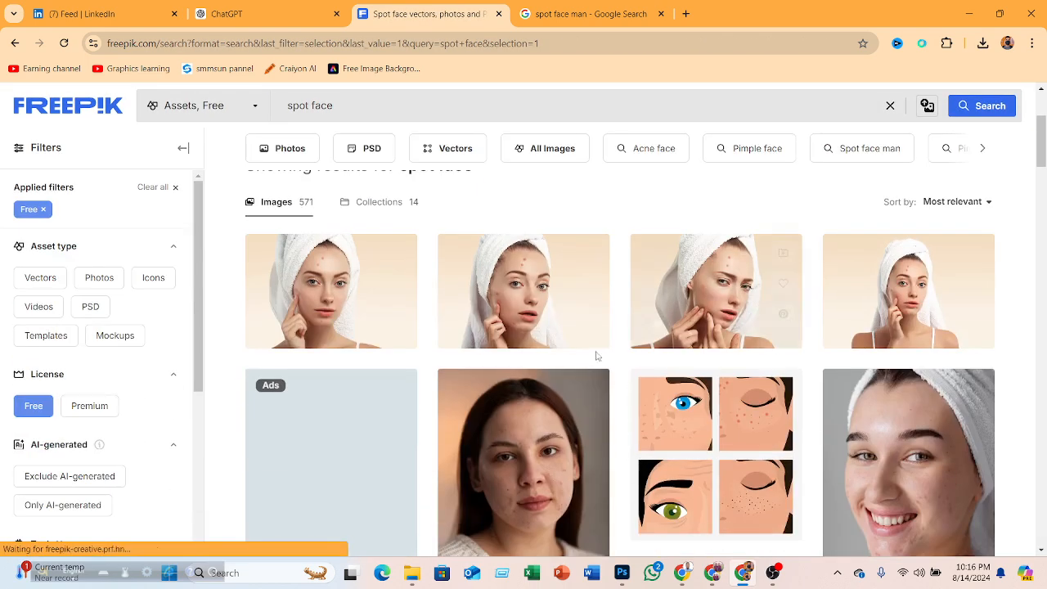
left_click(529, 266)
left_click(855, 345)
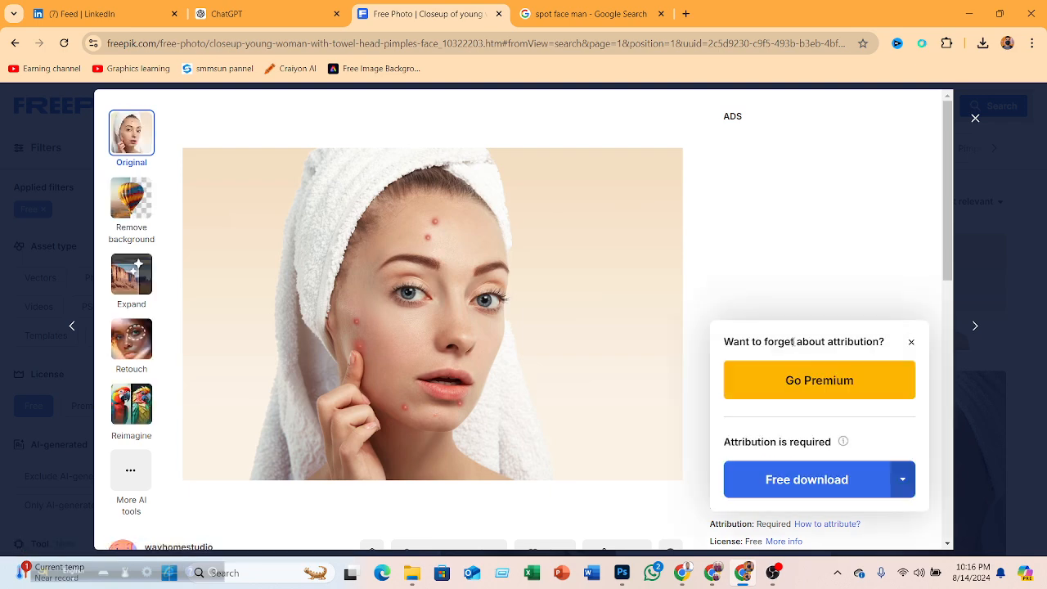
left_click(787, 481)
- Switch to Photoshop and open the downloaded confident-handsome-man-with-acne image from Downloads
left_click(971, 8)
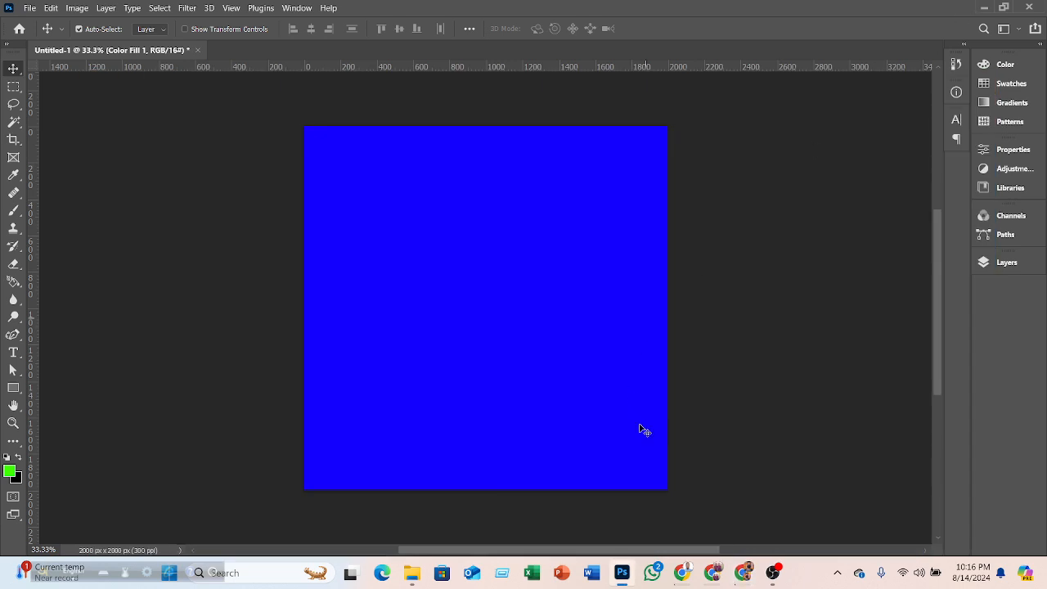
left_click(29, 8)
left_click(47, 33)
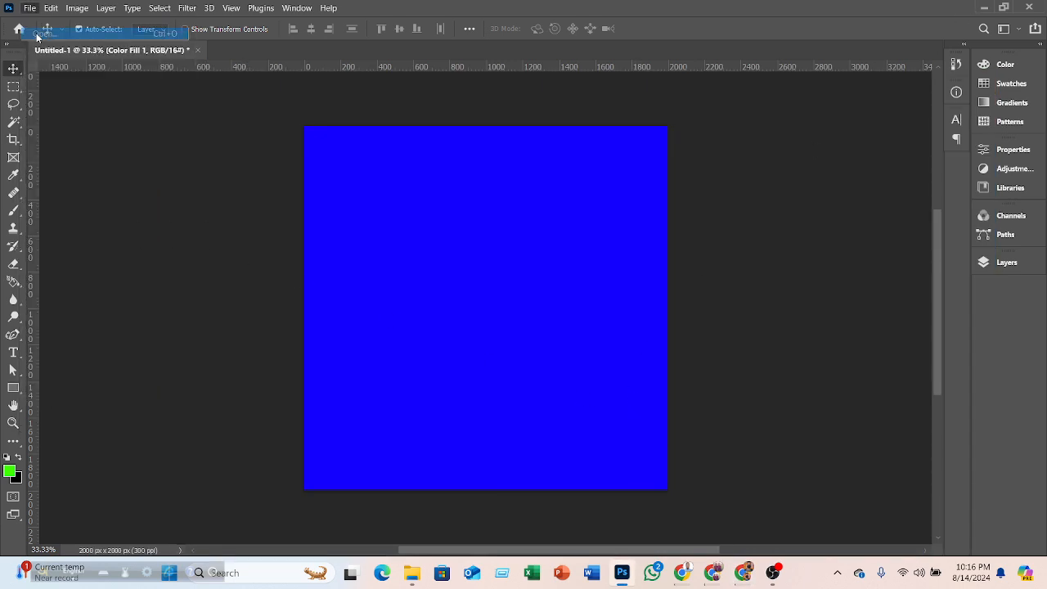
left_click(234, 147)
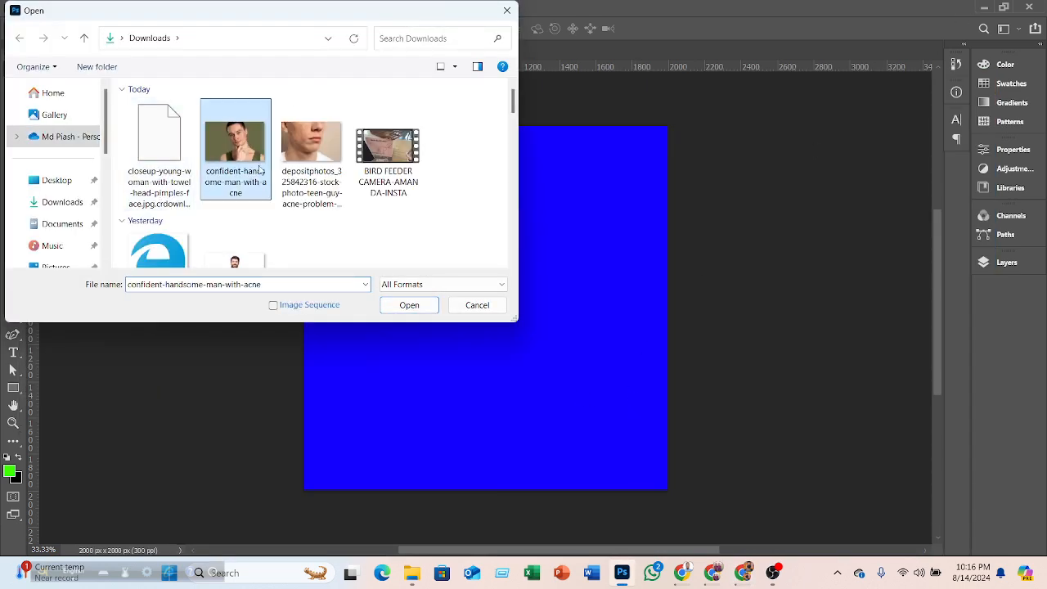
left_click(405, 305)
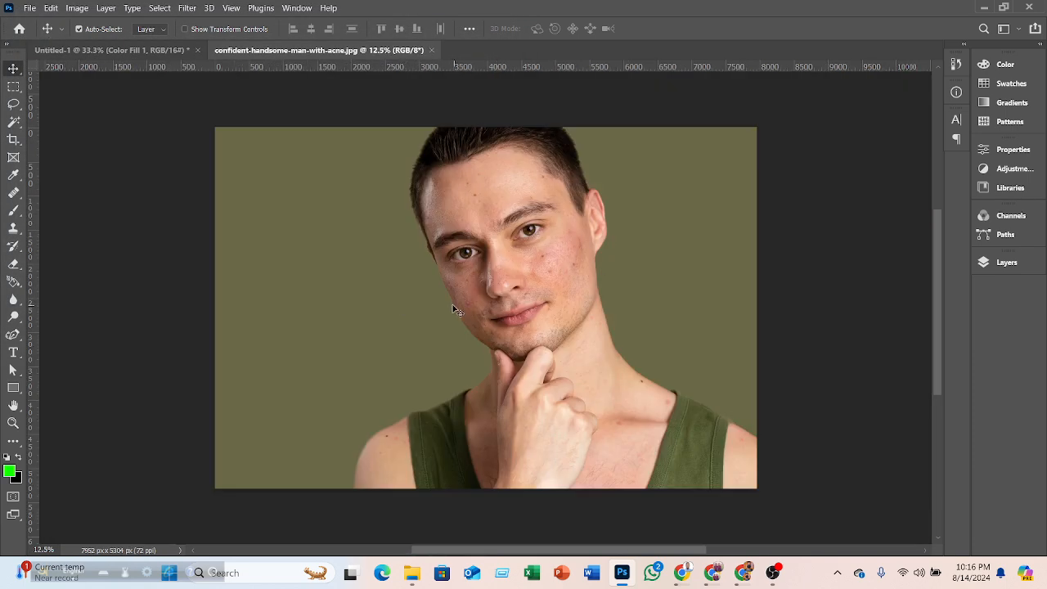
- Select the Healing Brush tool and enlarge its brush size to 125 px
scroll(499, 328, "up", 4)
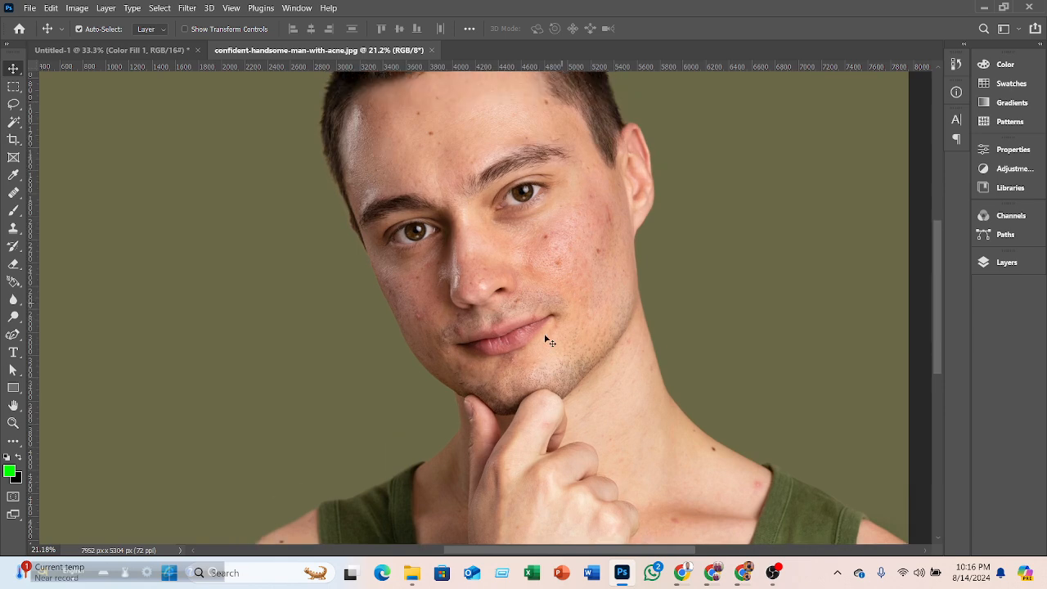
scroll(474, 253, "up", 1)
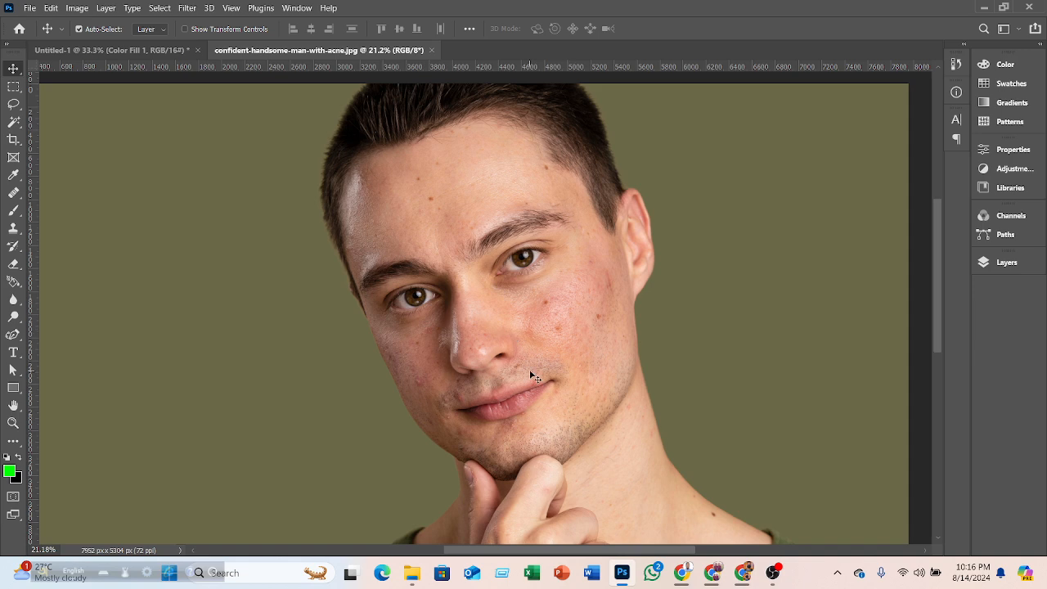
right_click(14, 195)
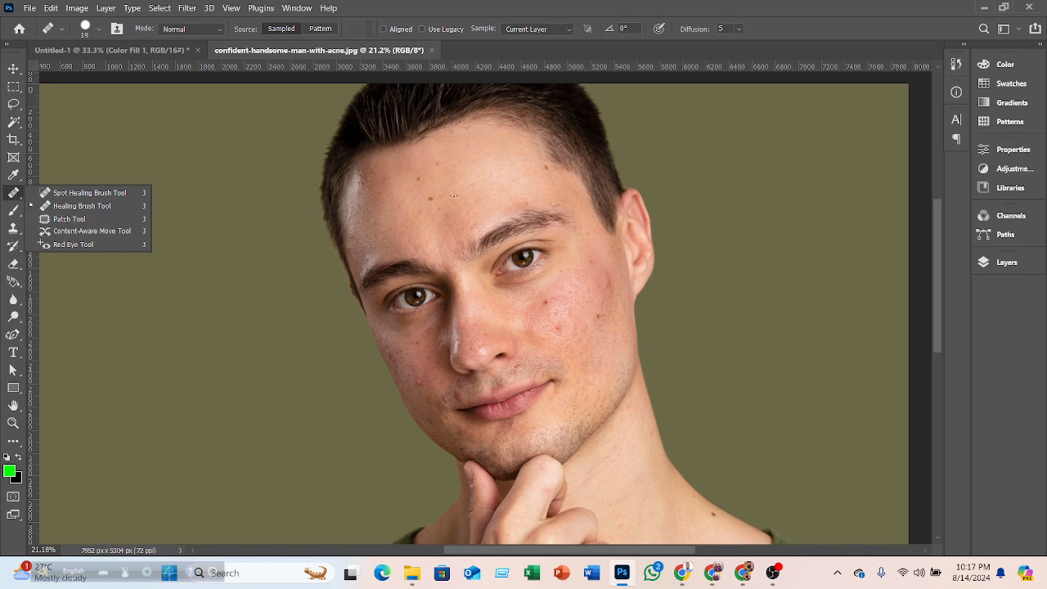
key("]")
key("]")
key("]")
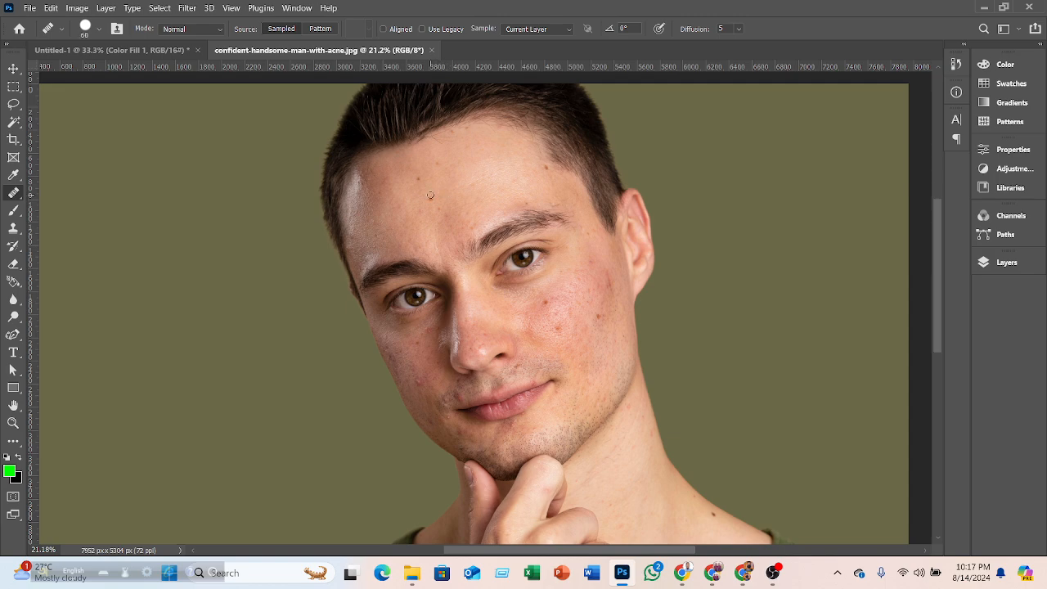
key("]")
key("]")
key("]")
- Add a new empty layer above the background and try healing a forehead spot with the Healing Brush
left_click(443, 188)
left_click(532, 222)
left_click(1000, 261)
left_click(928, 528)
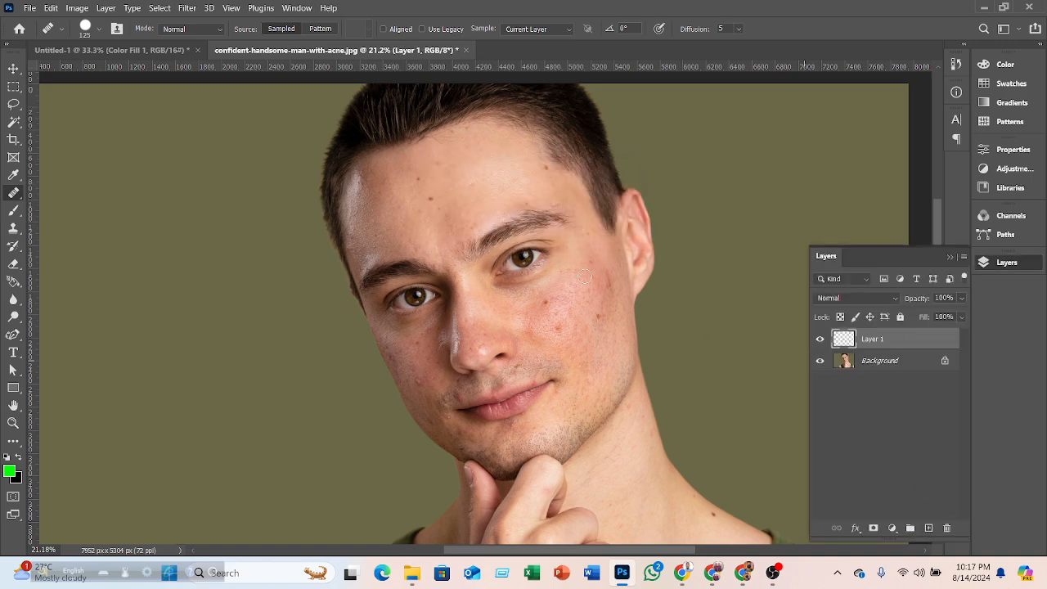
left_click(433, 197)
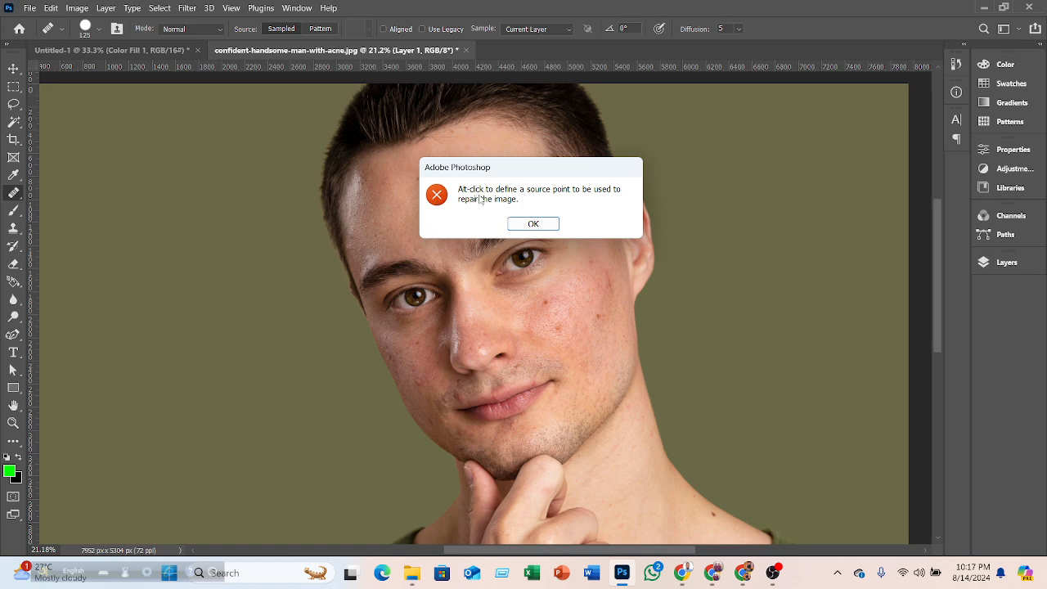
left_click(532, 223)
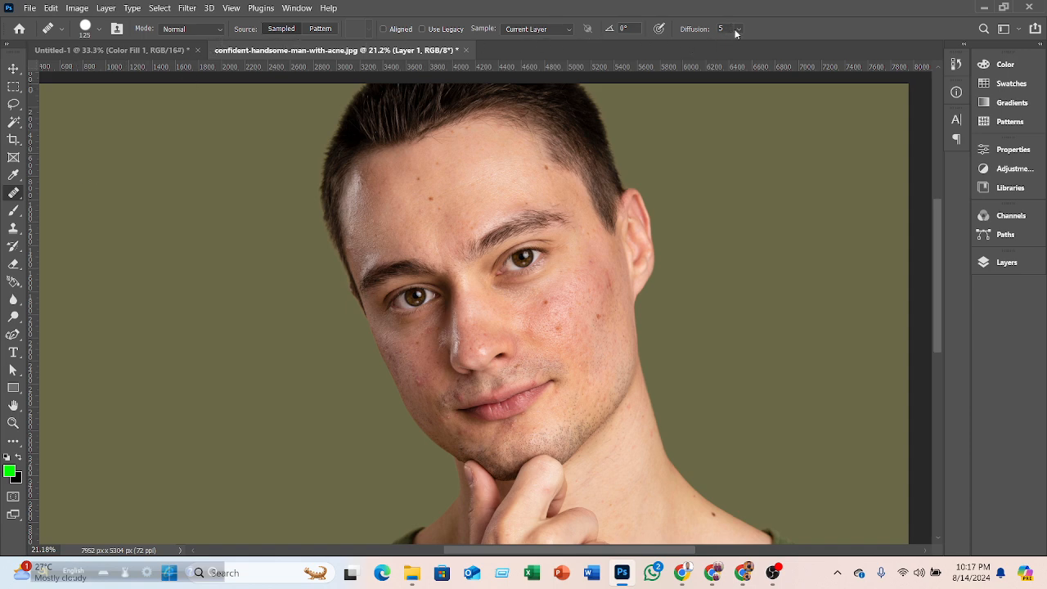
- Switch to the Spot Healing Brush tool
right_click(18, 195)
left_click(78, 194)
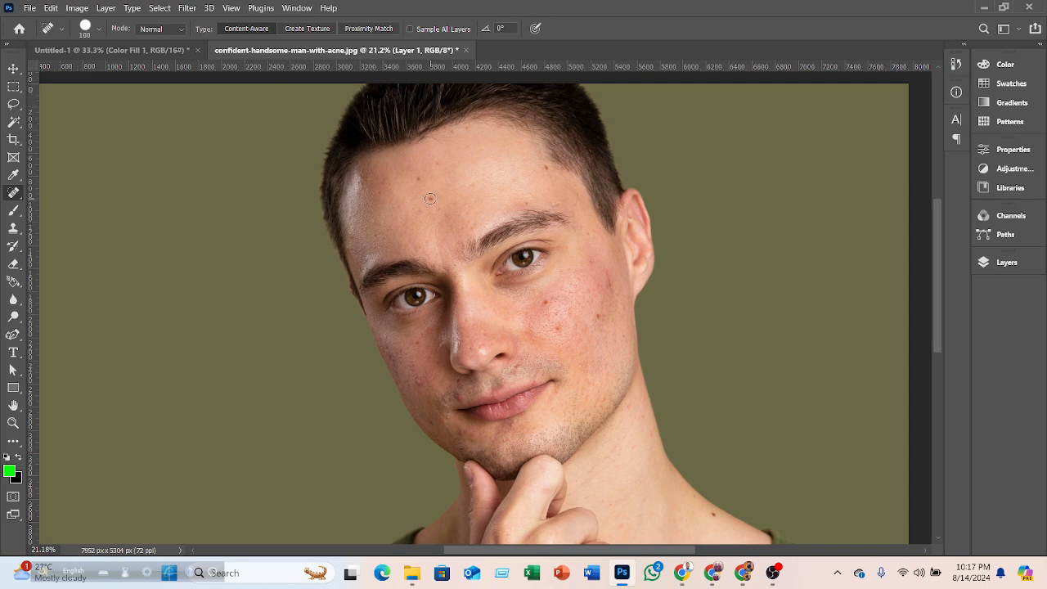
left_click(10, 471)
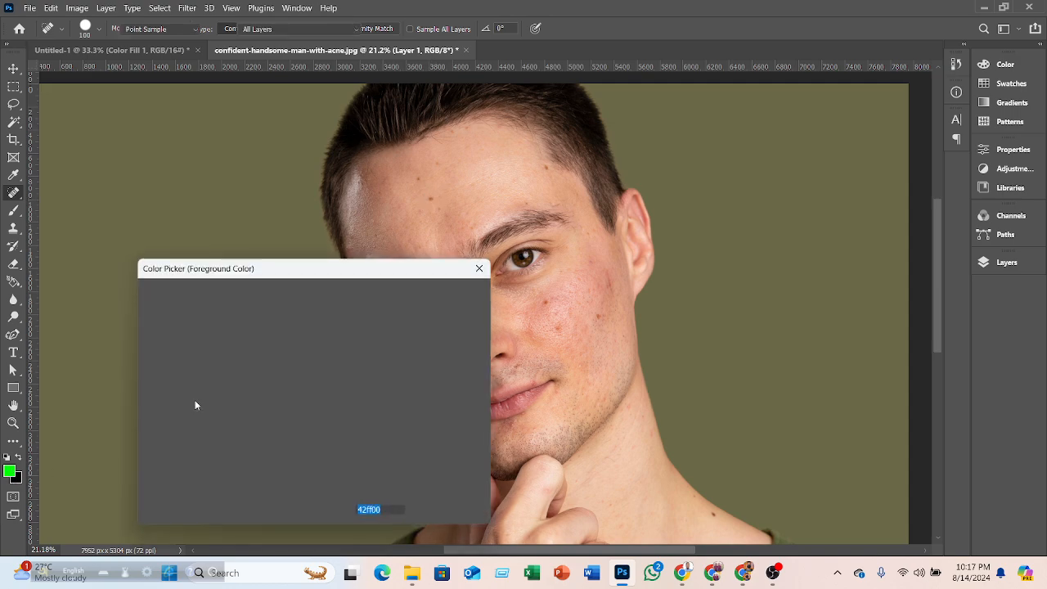
left_click_drag(195, 347, 133, 293)
left_click(428, 290)
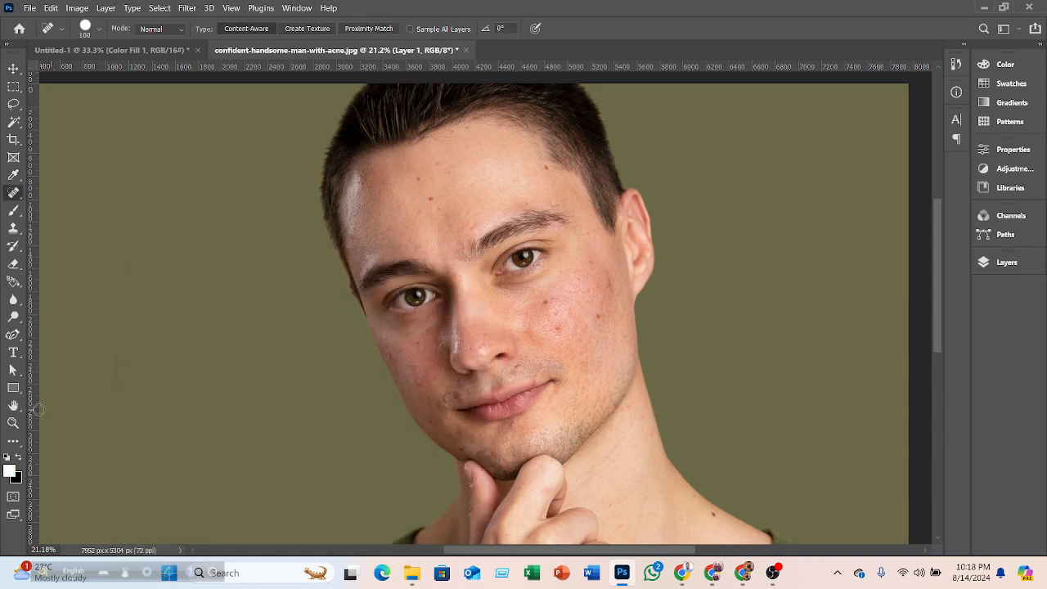
left_click(18, 457)
- Delete the empty Layer 1 so healing works directly on the photo
left_click(430, 200)
left_click(995, 265)
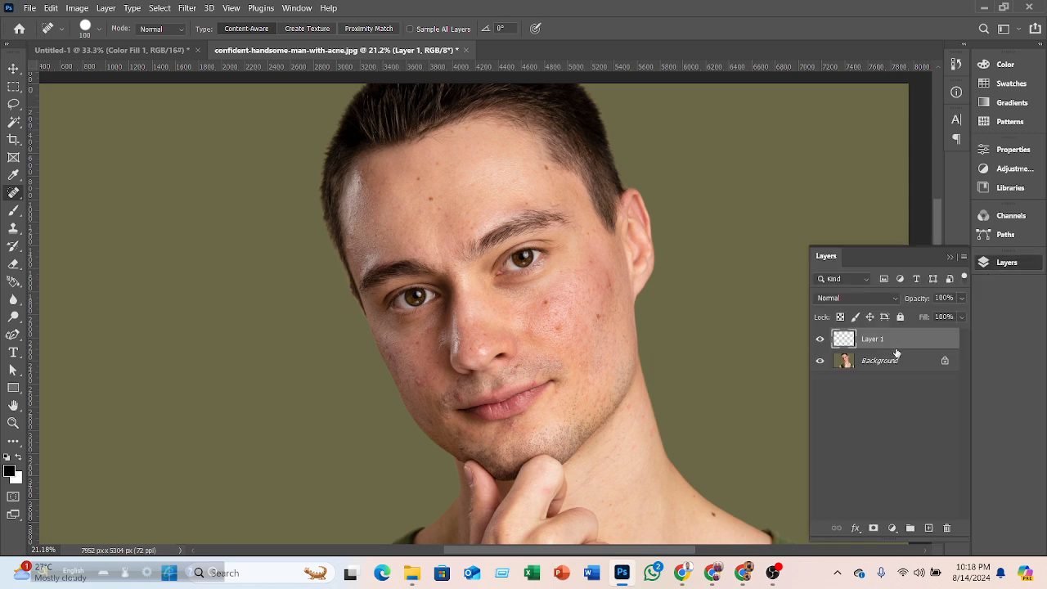
key("Delete")
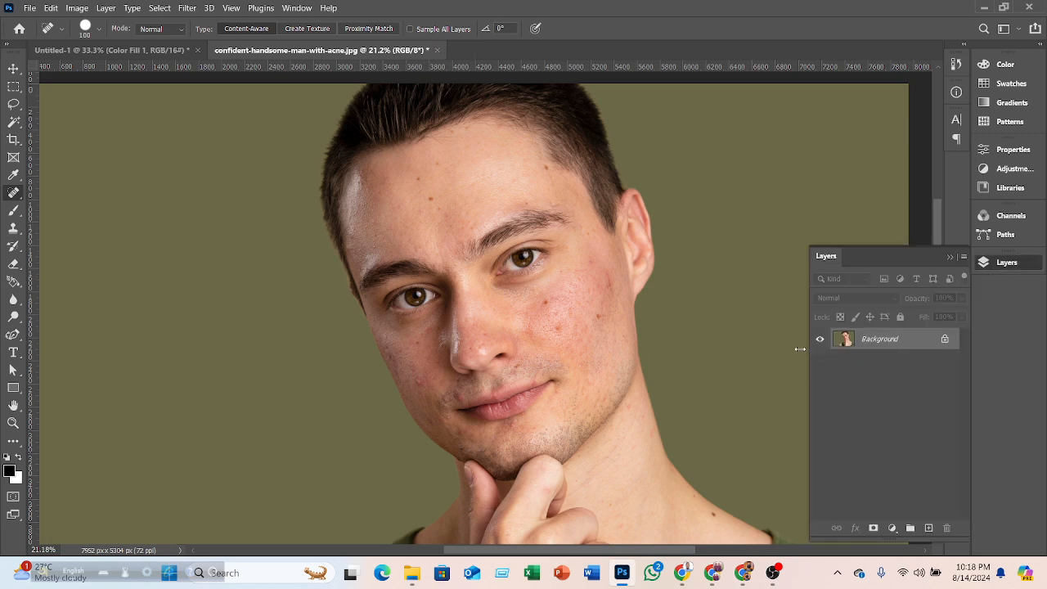
- Heal the spots in the middle of the forehead with the Spot Healing Brush
left_click_drag(432, 193, 431, 220)
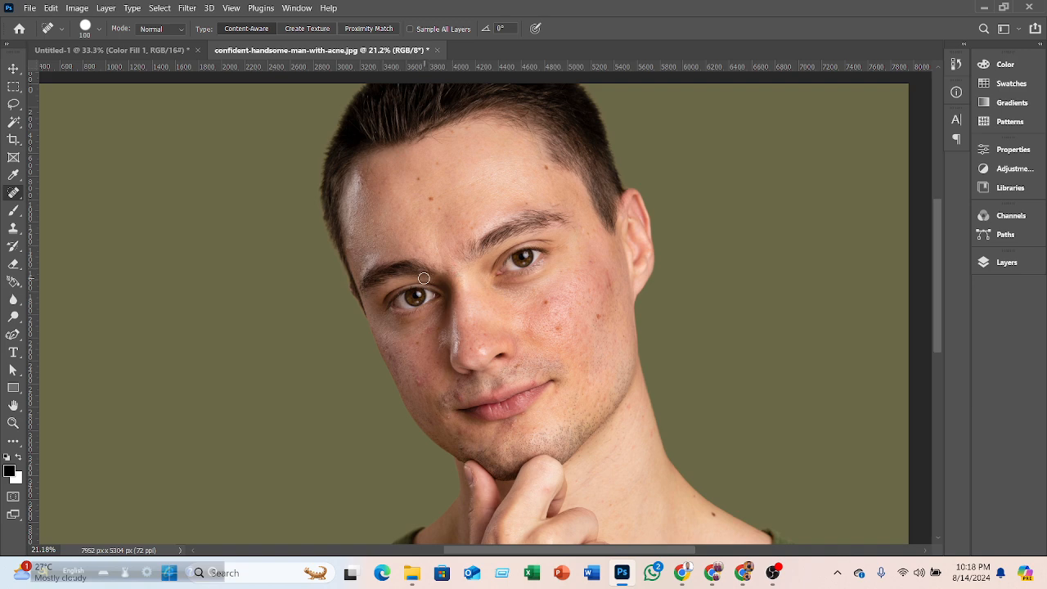
scroll(424, 278, "up", 5)
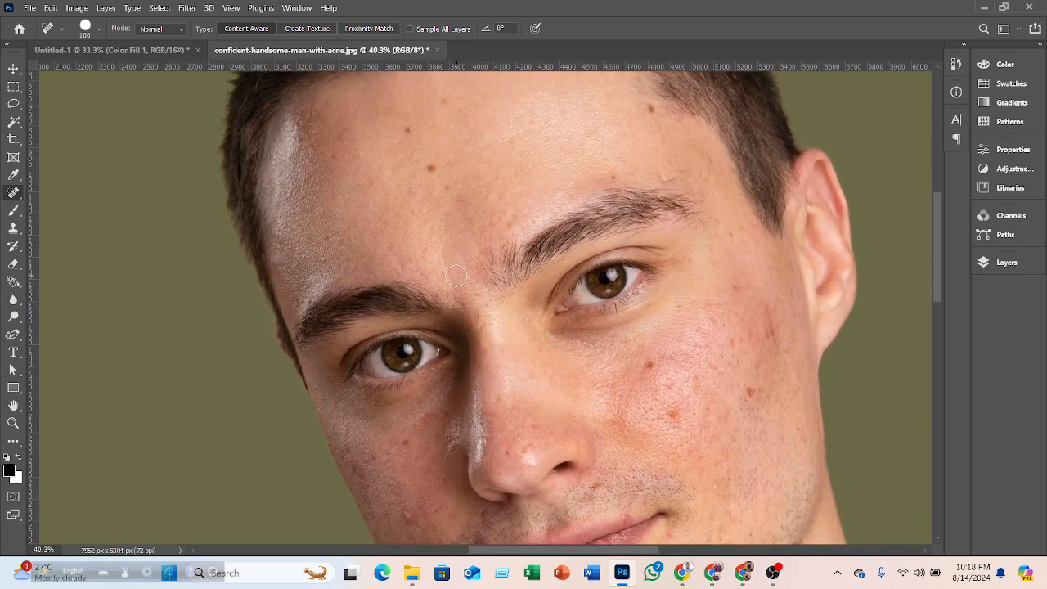
scroll(455, 275, "up", 2)
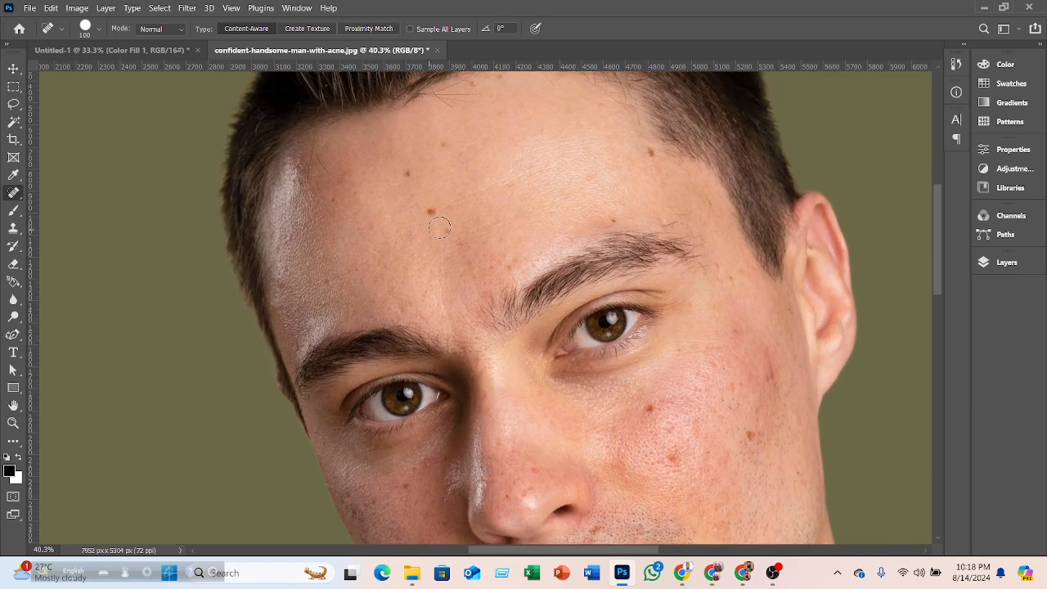
left_click(18, 457)
left_click_drag(439, 199, 424, 235)
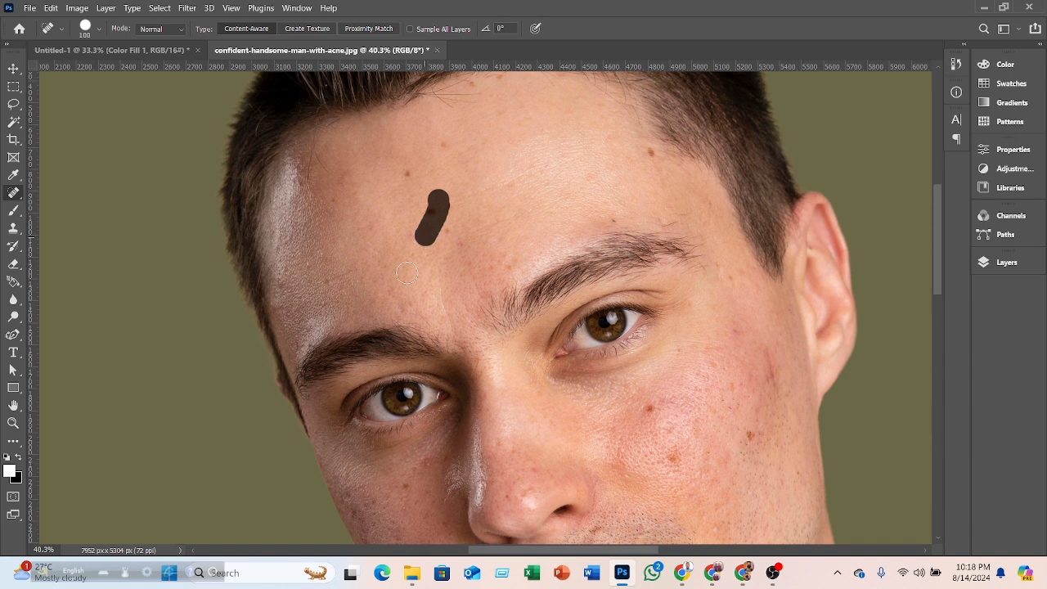
left_click(20, 458)
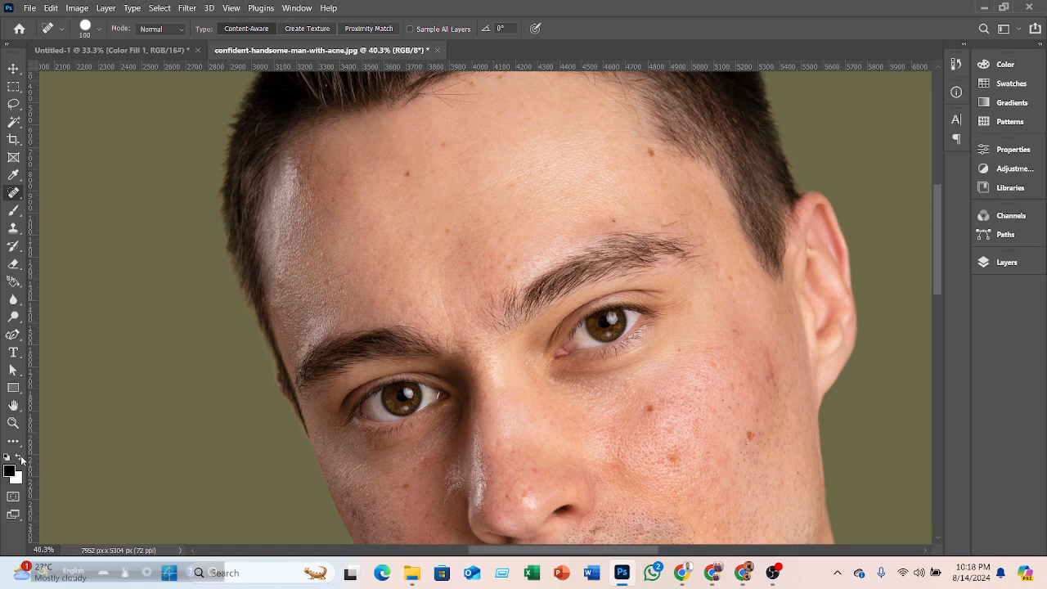
- Remove the remaining spots across the forehead and above the eyebrows
left_click(402, 168)
left_click_drag(401, 169, 404, 190)
left_click(444, 144)
left_click(445, 236)
left_click(657, 151)
left_click_drag(658, 412, 646, 415)
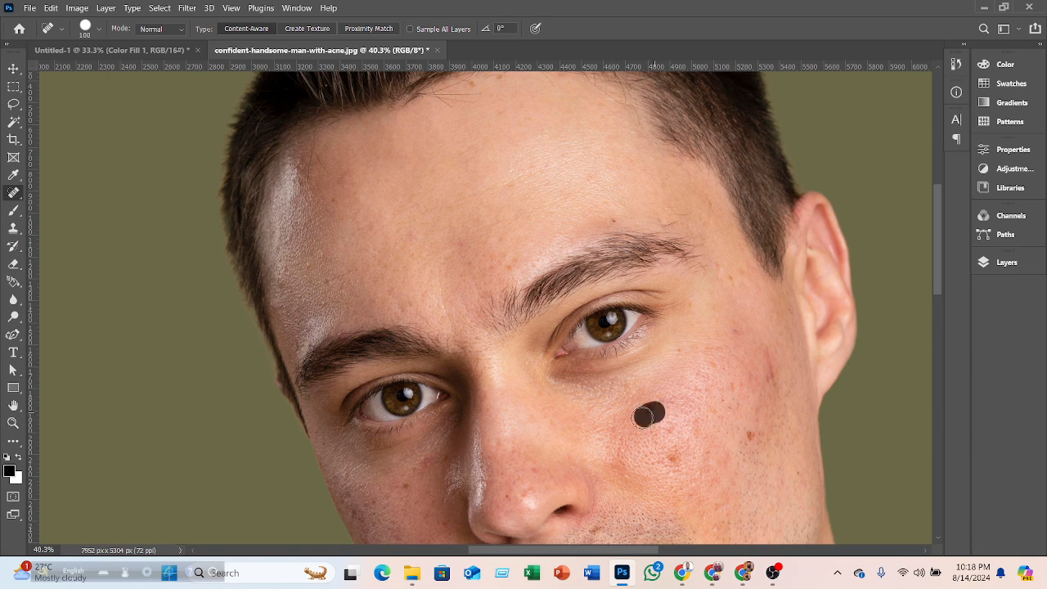
left_click(509, 267)
left_click(619, 220)
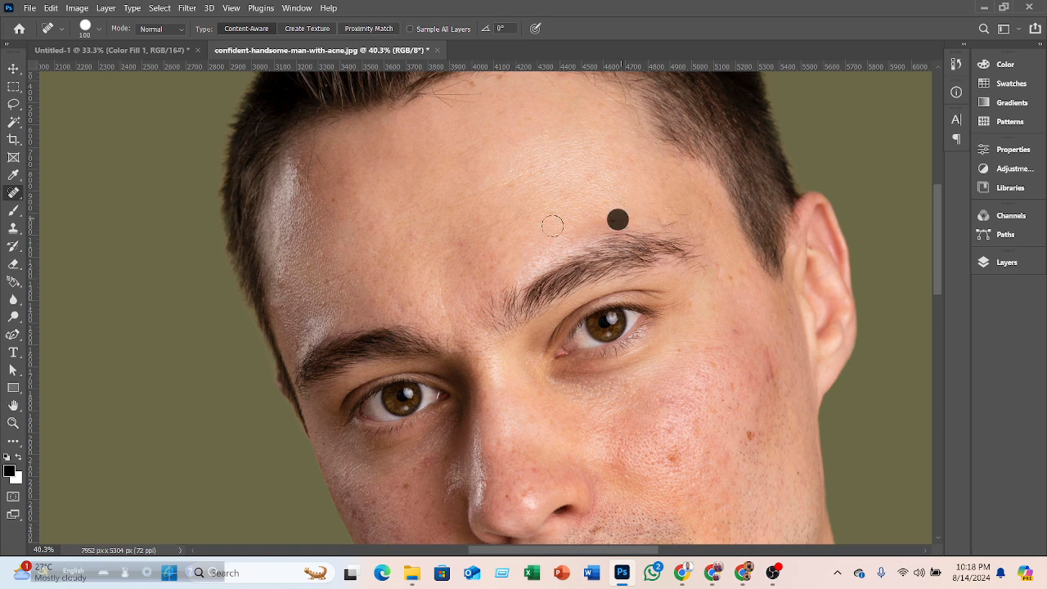
- Remove the acne spots on the right cheek and under the left eye
scroll(522, 226, "down", 2)
left_click_drag(677, 368, 674, 399)
left_click(755, 360)
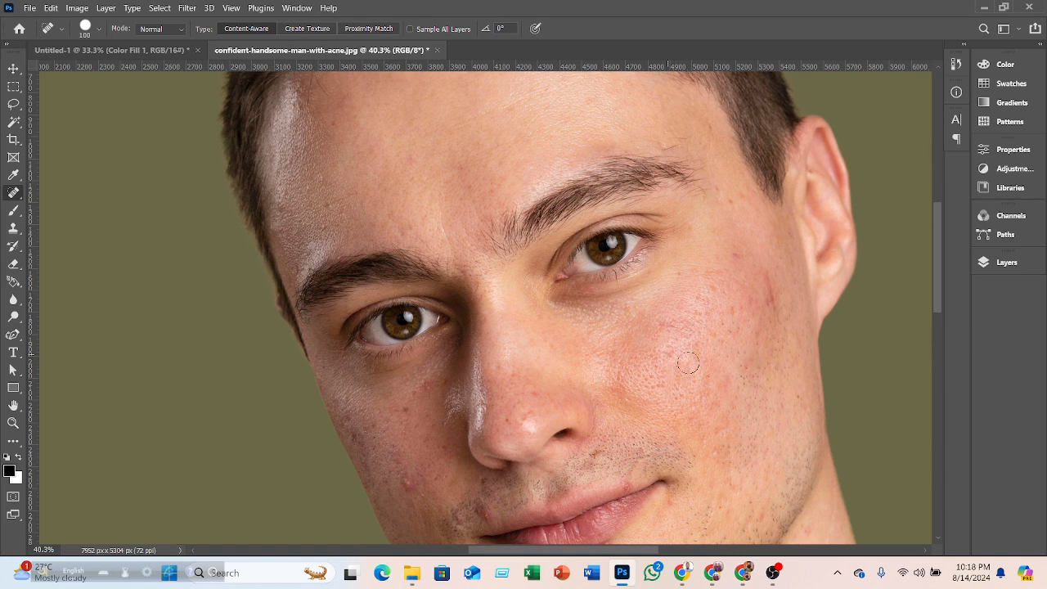
scroll(352, 435, "down", 2)
left_click_drag(409, 390, 413, 429)
left_click(428, 287)
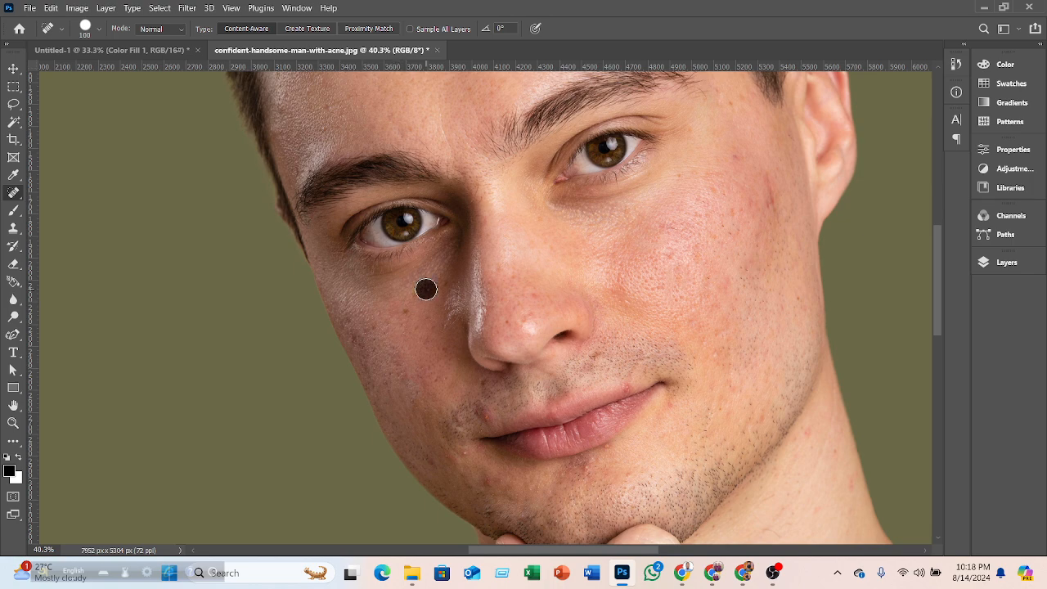
- Heal the spots beside the nose, near the mouth corner and on the chin
left_click(407, 312)
left_click_drag(436, 351, 425, 370)
left_click(478, 422)
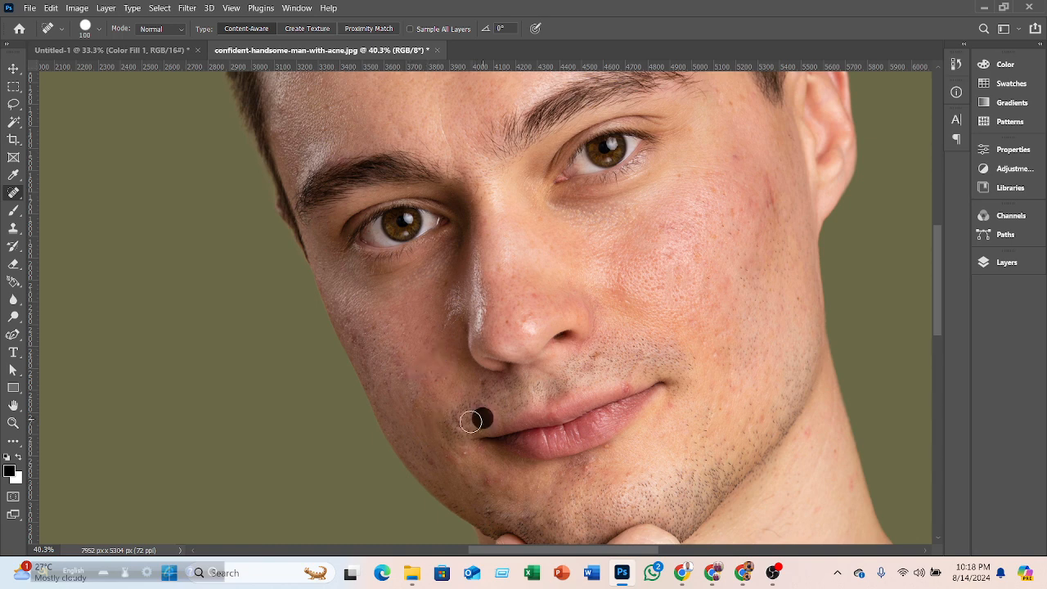
mouse_move(442, 462)
left_mouse_down()
mouse_move(477, 454)
mouse_move(495, 483)
left_mouse_up()
left_click(477, 455)
left_click(499, 480)
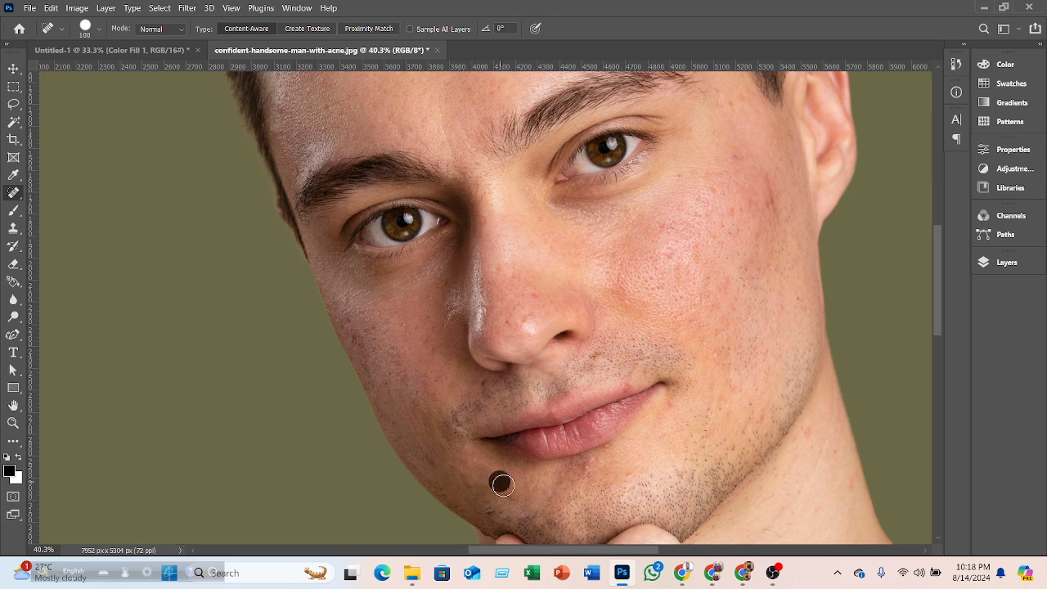
- Remove the marks on the right cheek near the ear
left_click(773, 190)
left_click(771, 207)
left_click_drag(761, 164, 772, 209)
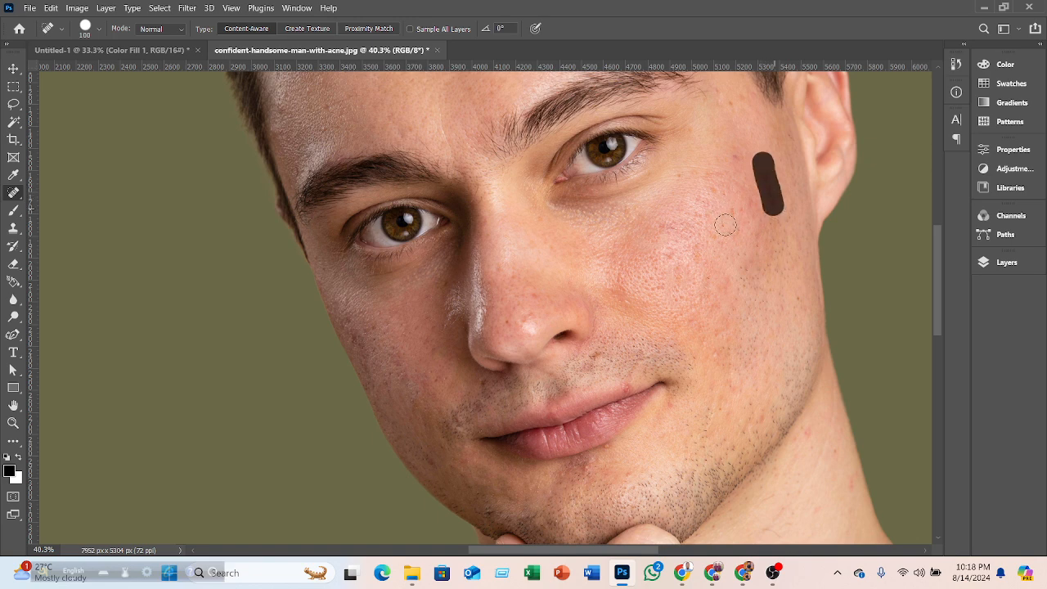
left_click(739, 155)
left_click(738, 212)
left_click(752, 205)
left_click(668, 251)
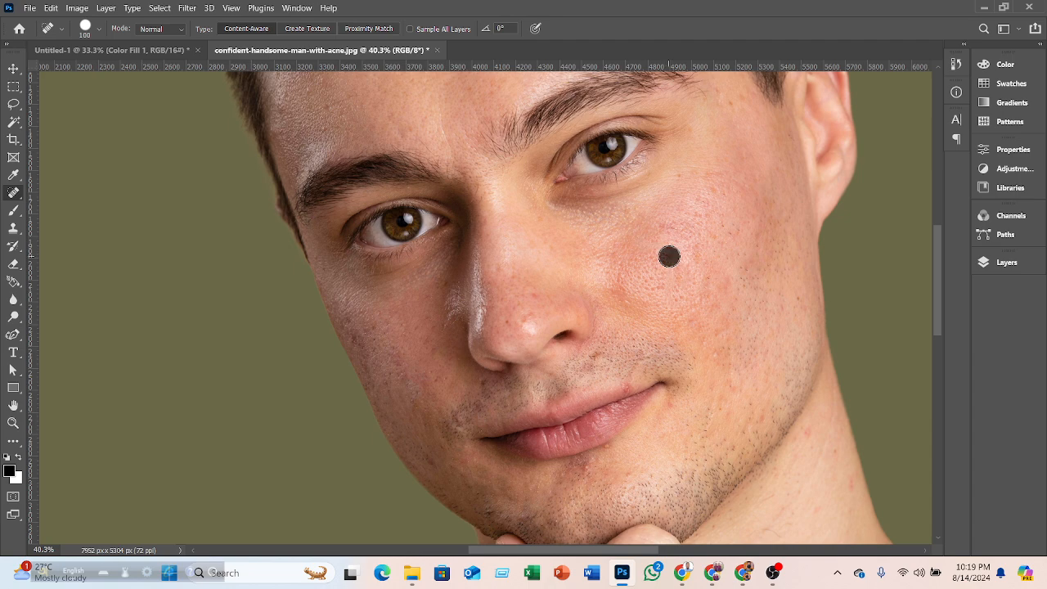
- Open the closeup-young-woman-with-towel-head-pimples-face image from Downloads
scroll(634, 264, "down", 5)
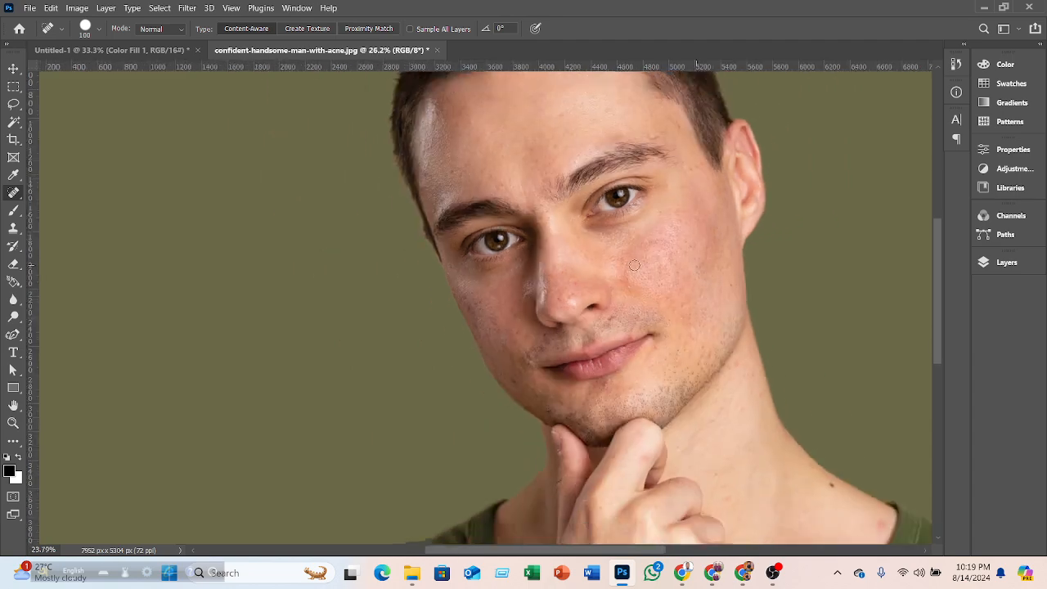
left_click(29, 7)
left_click(43, 35)
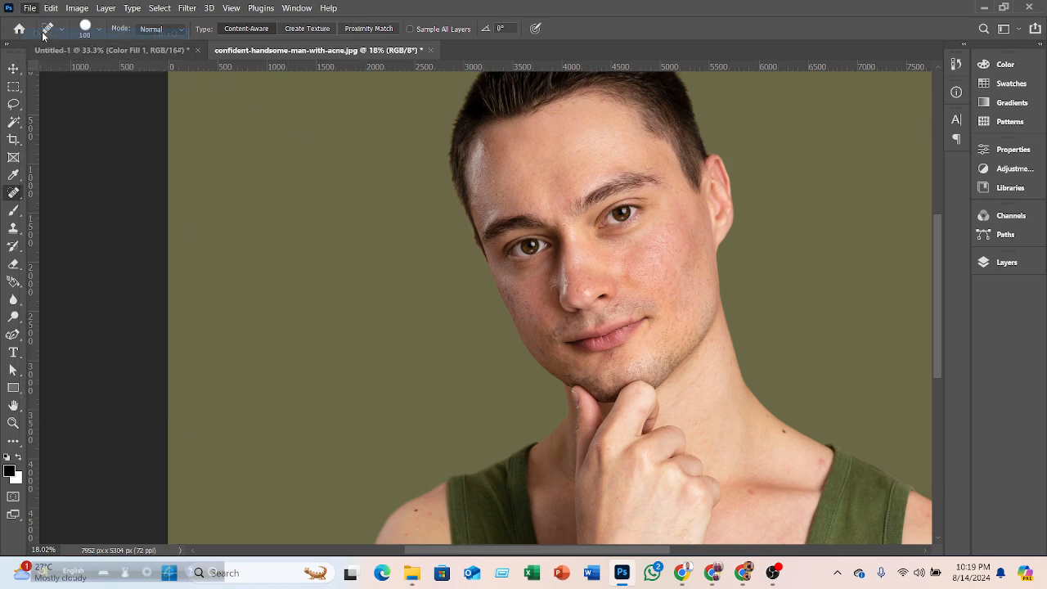
left_click(151, 144)
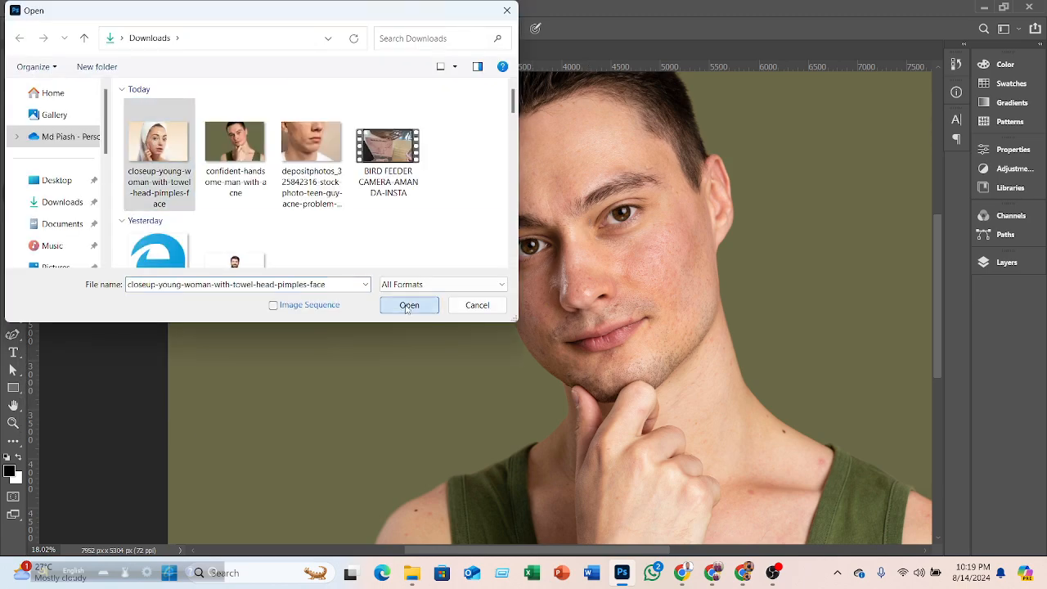
left_click(411, 301)
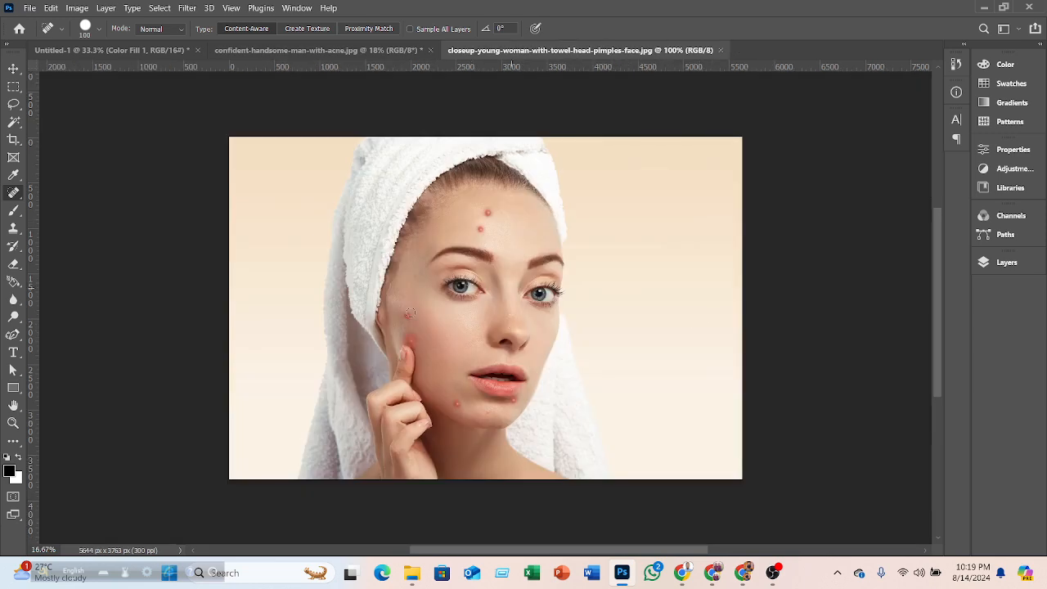
- Duplicate the Background layer of the woman's photo
left_click(13, 68)
scroll(492, 306, "up", 2)
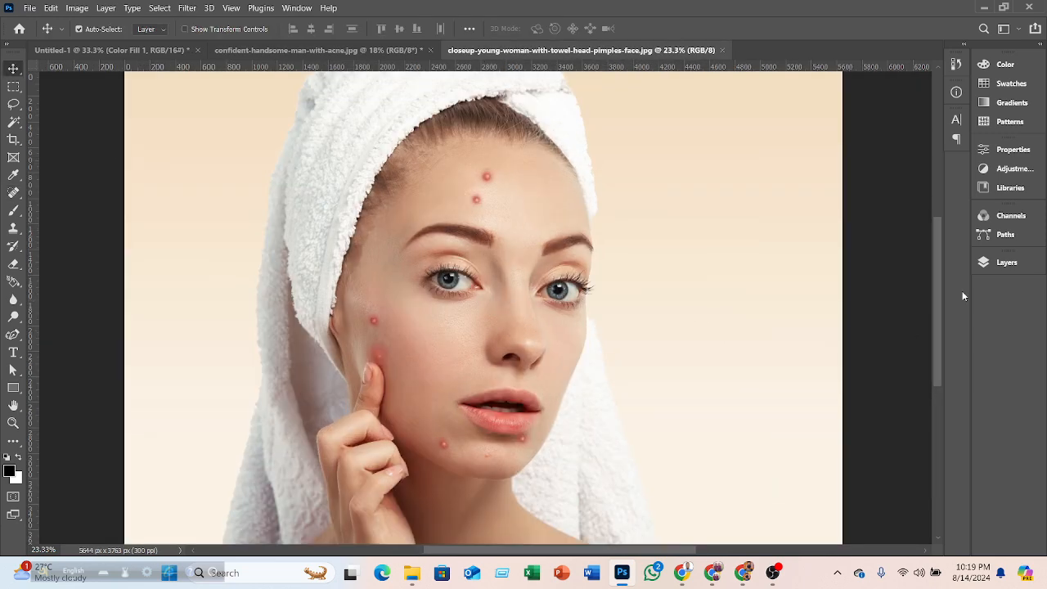
left_click(988, 265)
left_click_drag(939, 339, 929, 528)
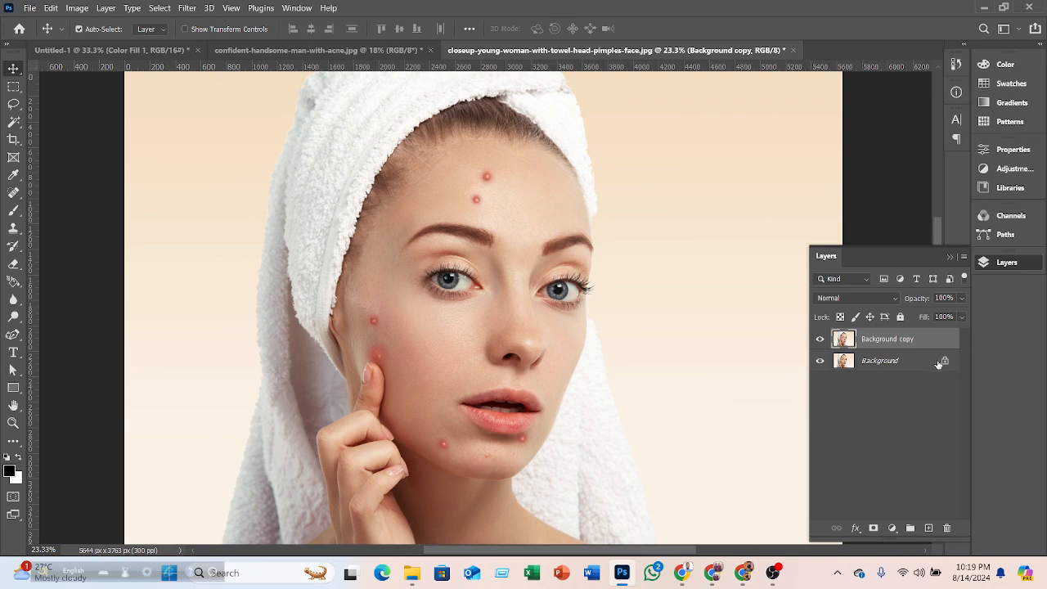
- Toggle the visibility of both layers on and off to compare them
left_click(819, 360)
left_click(819, 339)
left_click(819, 339)
left_click(821, 361)
- Select the Spot Healing Brush tool and enlarge the brush to 125 px
left_click(13, 194)
right_click(16, 194)
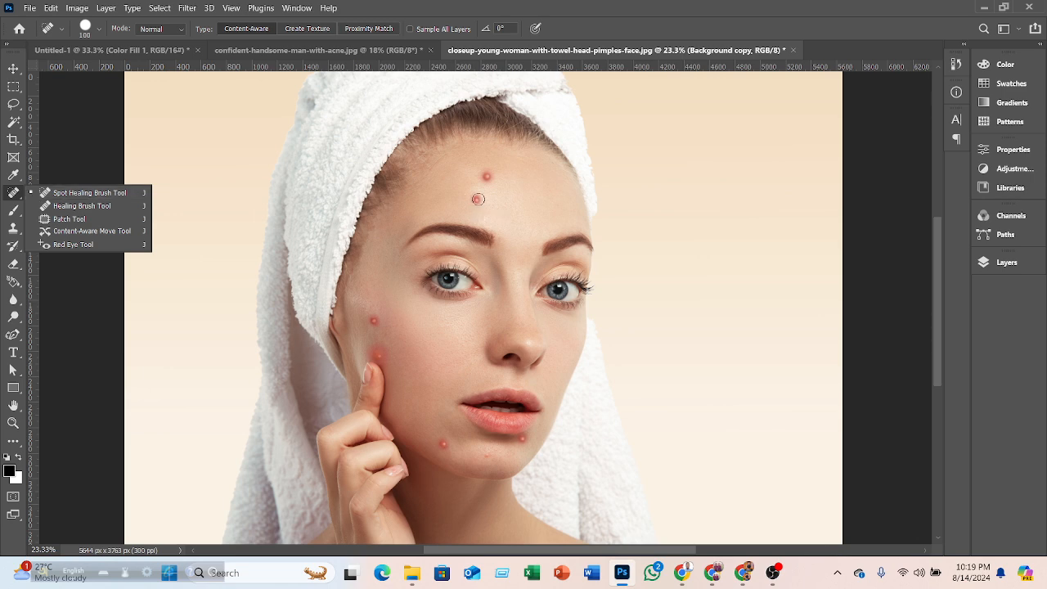
key("bracketright")
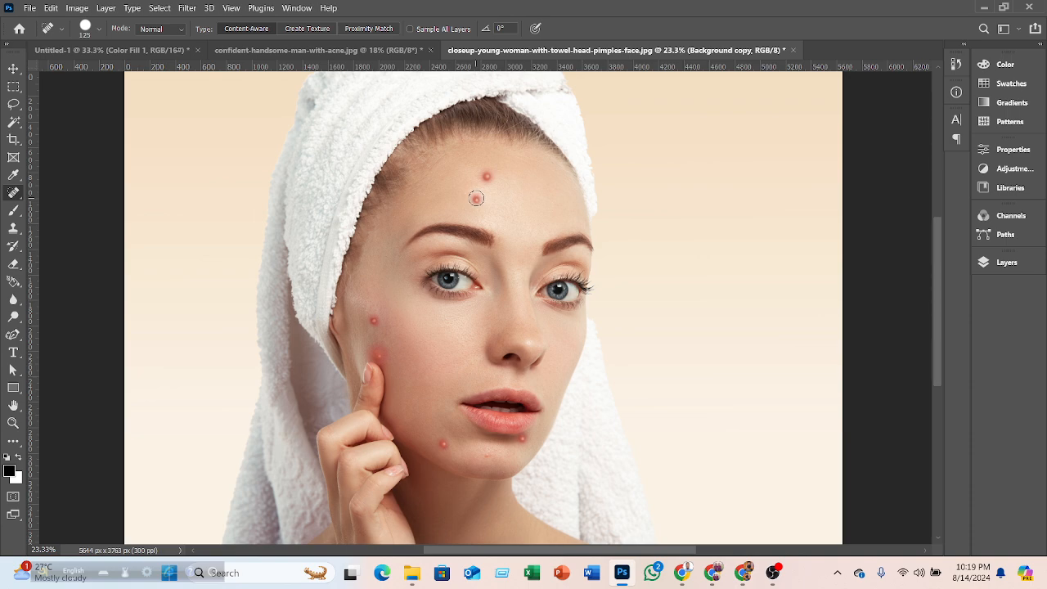
- Remove the pimples on the forehead, left cheek and chin
left_click(475, 198)
left_click(486, 176)
left_click(375, 323)
left_click(379, 357)
scroll(408, 351, "down", 1)
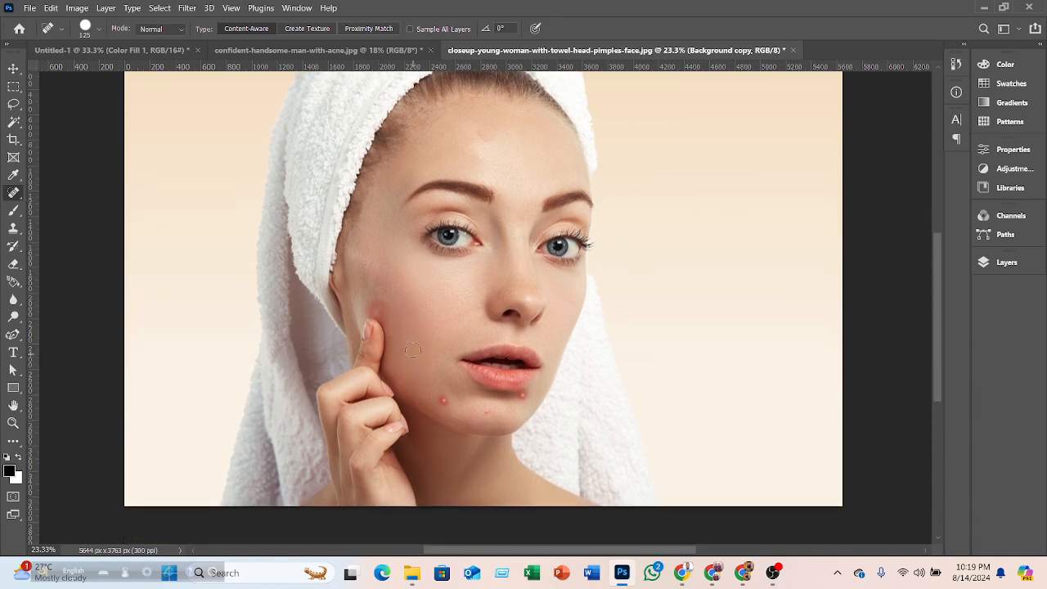
left_click(443, 400)
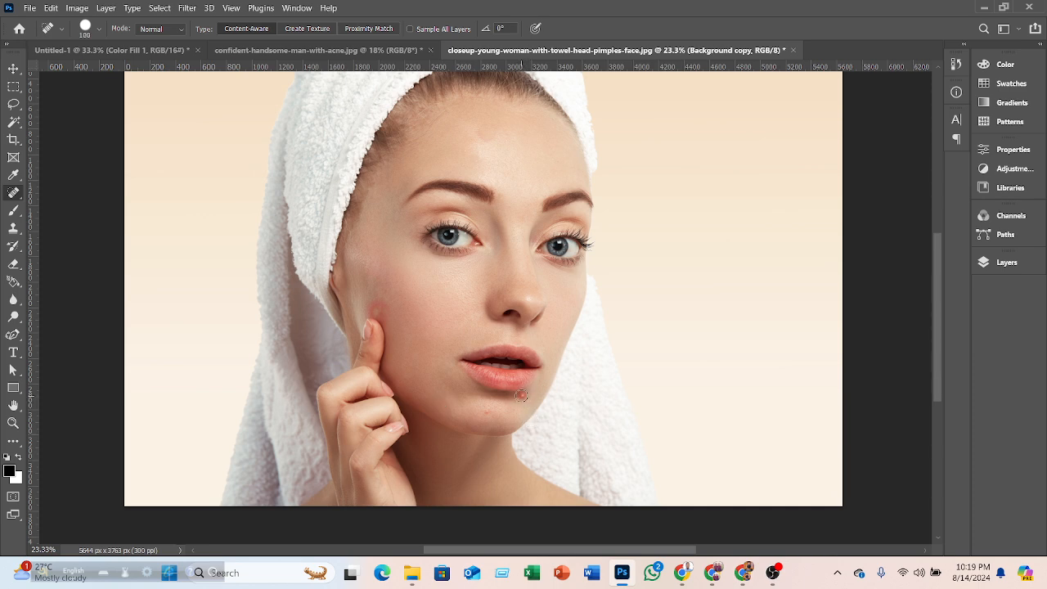
- Reduce the brush to 60 px and spot-heal the red blemish on the cheek by the finger
key("bracketleft")
scroll(381, 315, "up", 5)
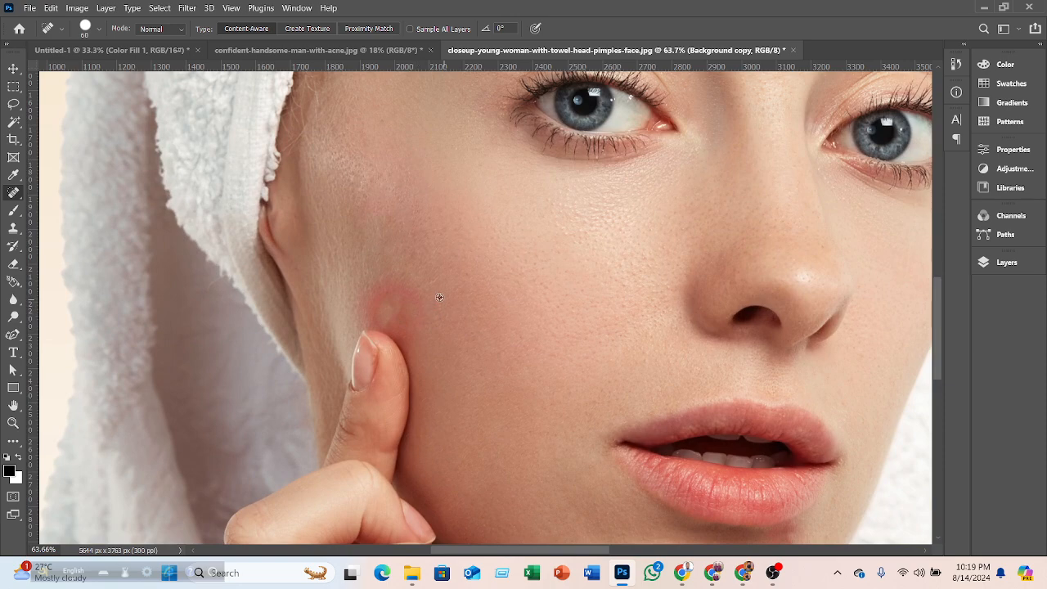
scroll(435, 311, "up", 2)
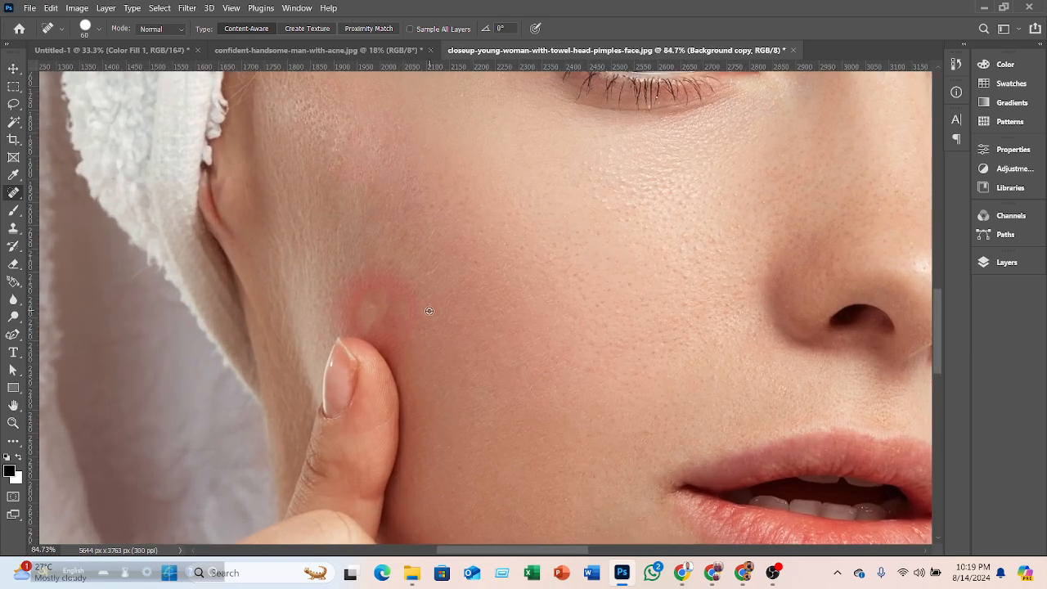
left_click(429, 310, "alt")
left_click(592, 237)
- Switch to the Healing Brush, sample clean skin beside the blemish, and paint over the cheek redness
right_click(13, 192)
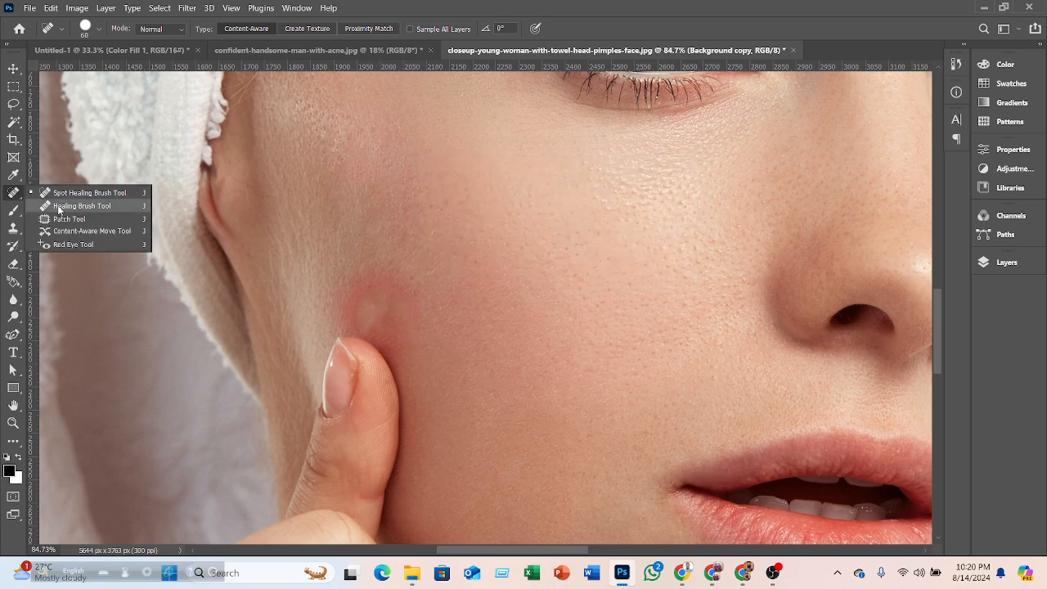
left_click(68, 206)
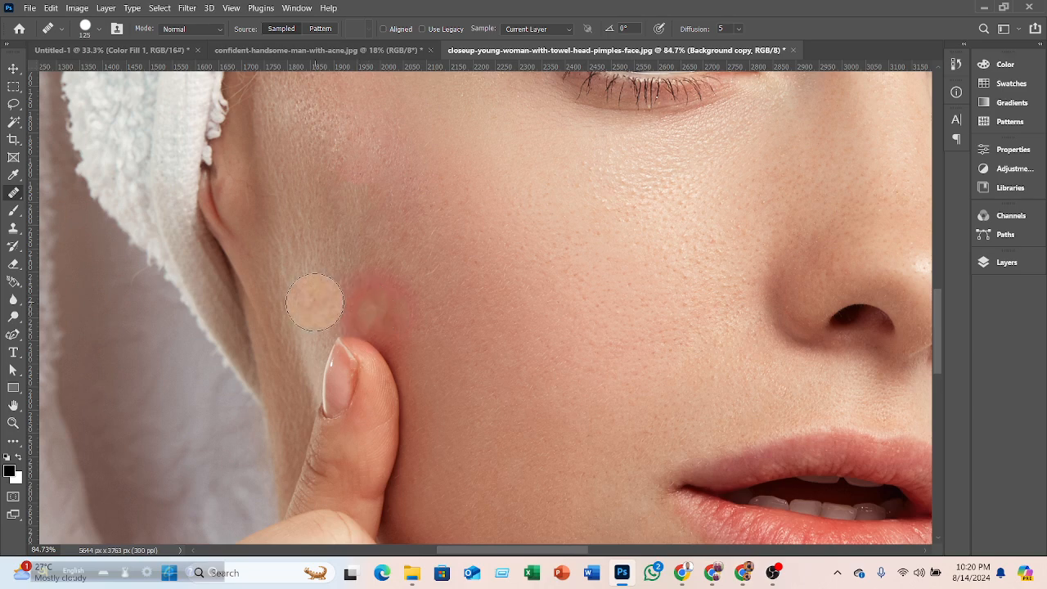
left_click(312, 302, "alt")
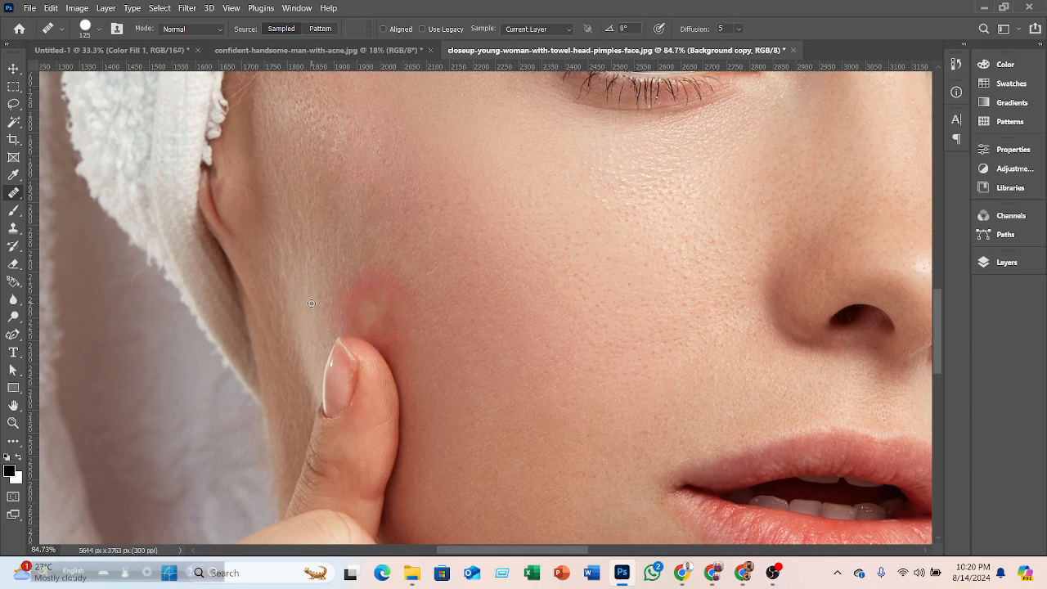
left_click(365, 314)
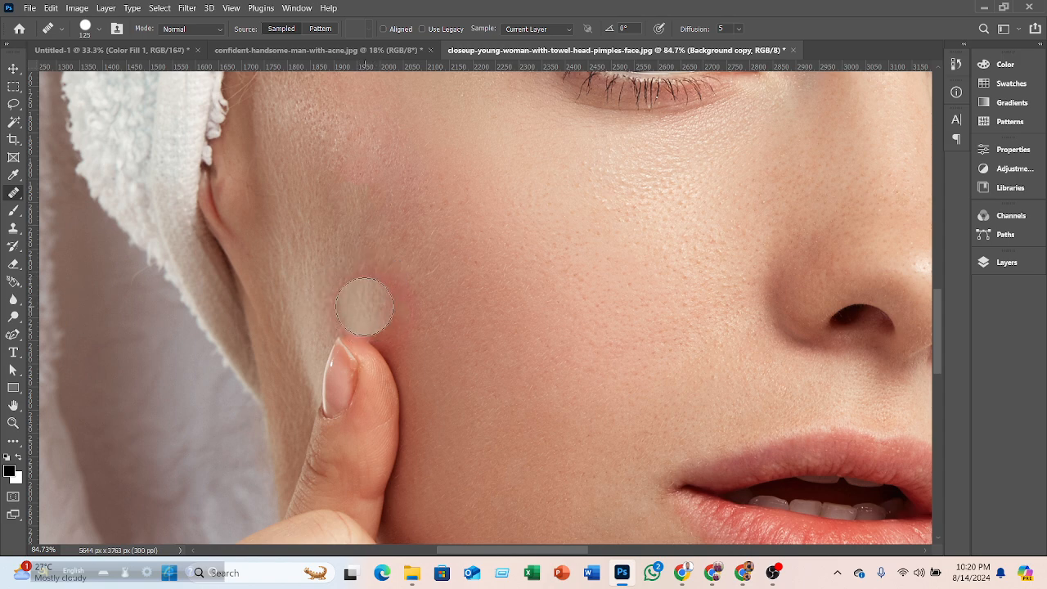
left_click_drag(365, 306, 365, 309)
left_click(365, 309)
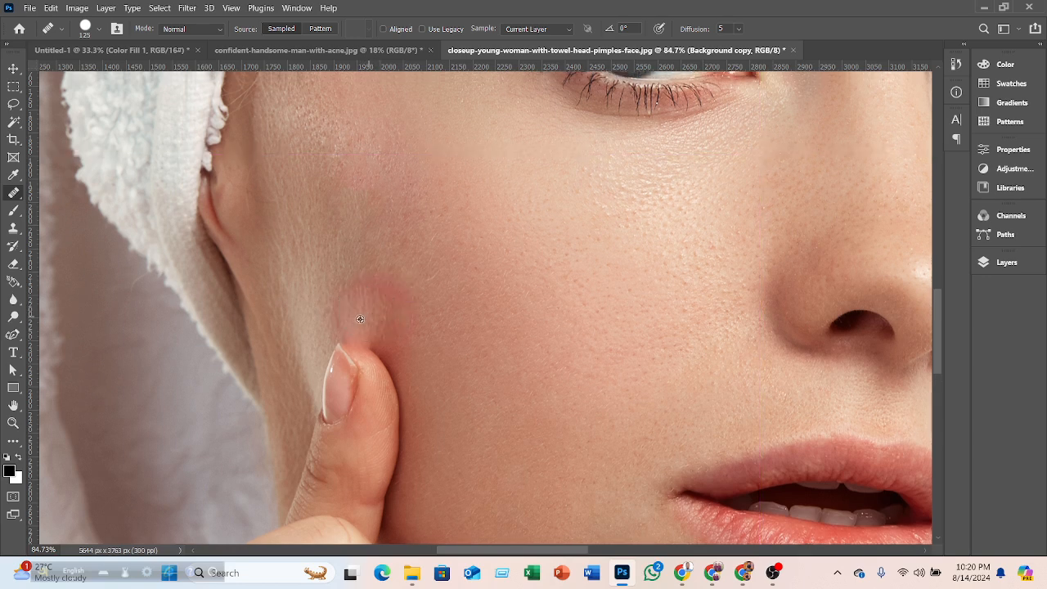
left_click(365, 305, "alt")
left_click(365, 319)
scroll(659, 329, "down", 9)
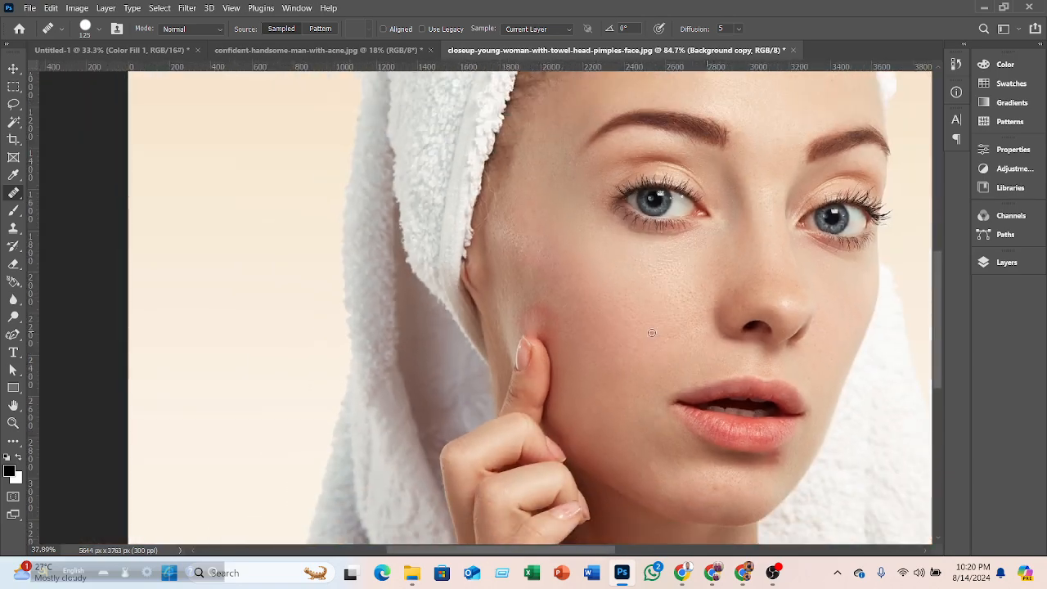
scroll(650, 333, "down", 1)
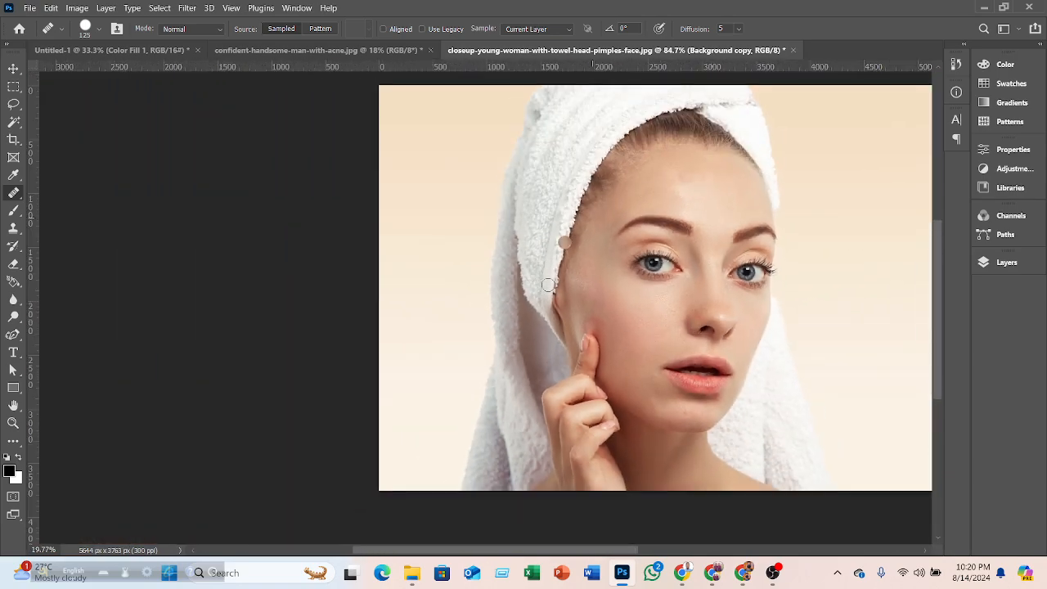
left_click(13, 69)
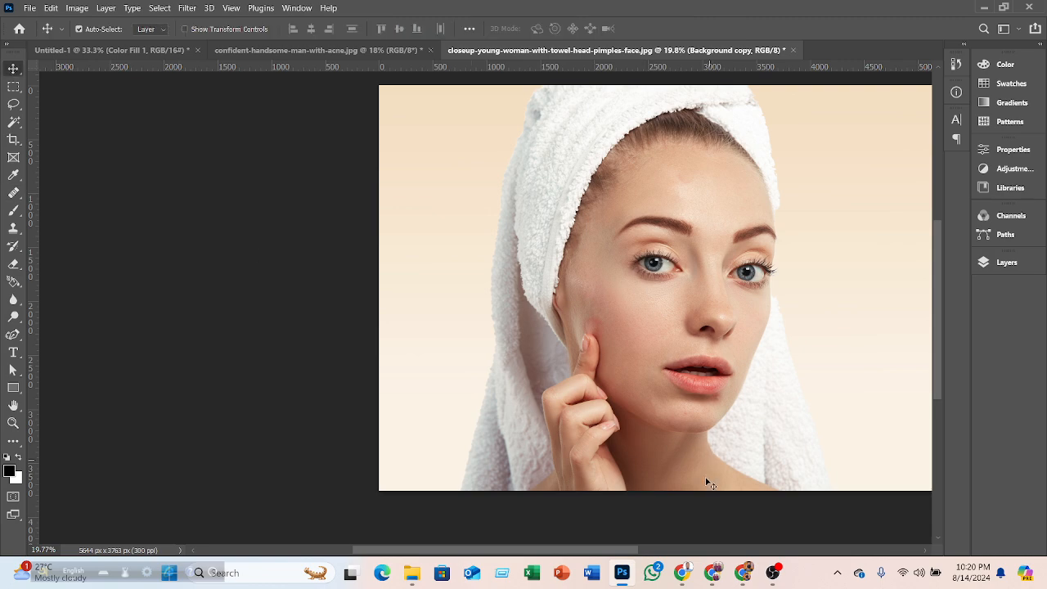
- Toggle the retouched Background copy layer's visibility repeatedly to compare the portrait before and after healing
left_click_drag(621, 550, 676, 550)
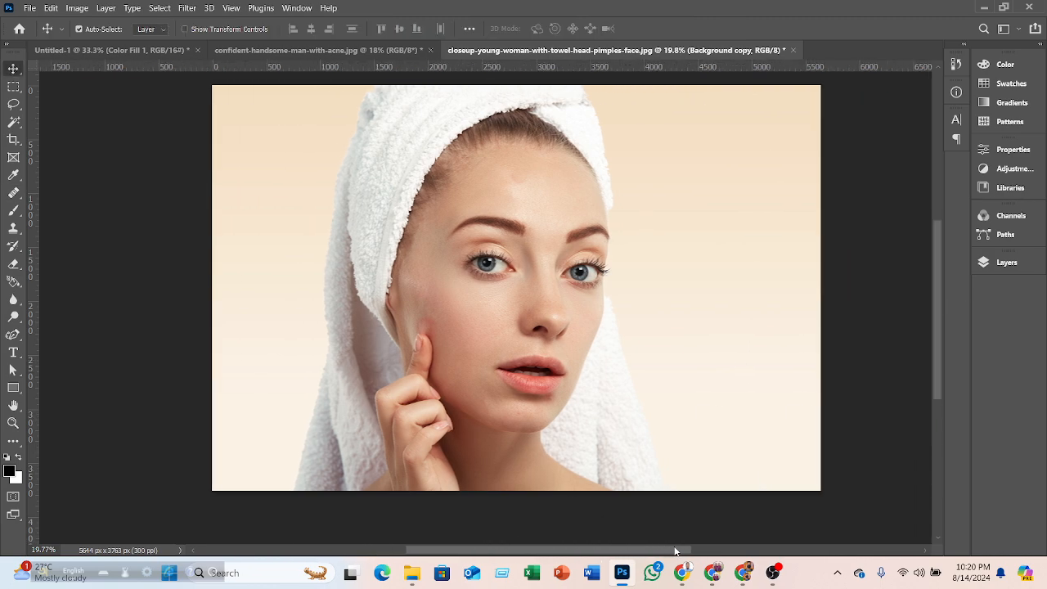
left_click(1004, 262)
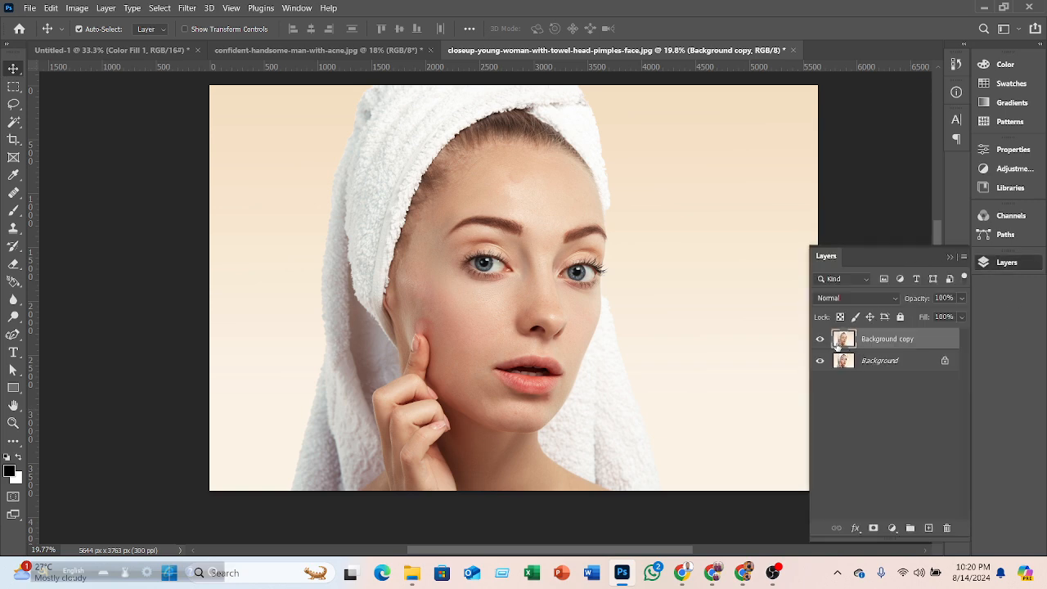
left_click(821, 339)
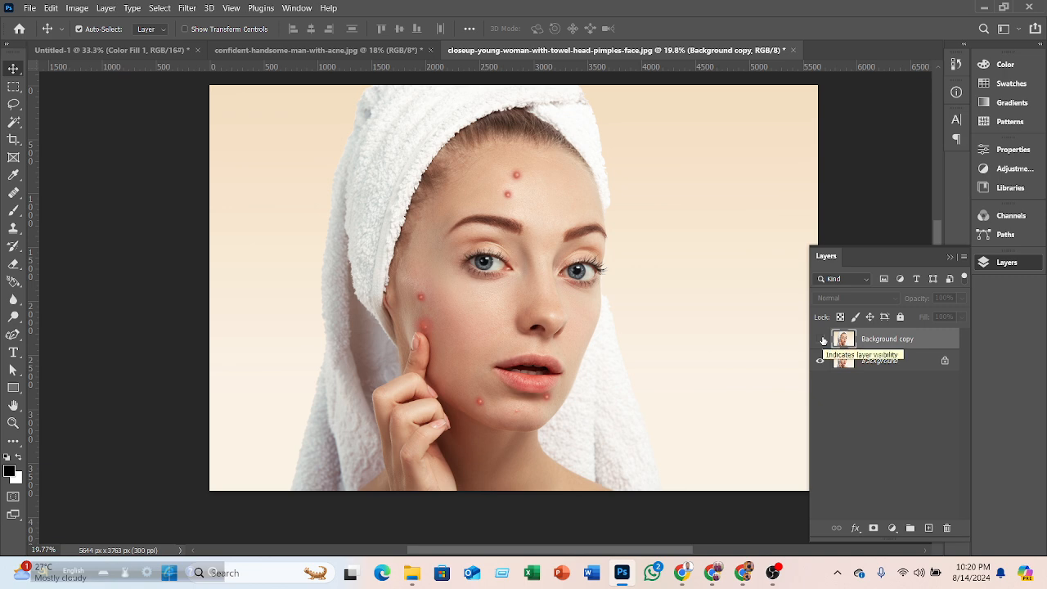
left_click(820, 340)
left_click(821, 339)
left_click(821, 340)
left_click(821, 340)
left_click(821, 339)
left_click(821, 339)
left_click(821, 340)
left_click(821, 339)
left_click(821, 340)
left_click(821, 339)
left_click(821, 339)
left_click(821, 339)
left_click(821, 340)
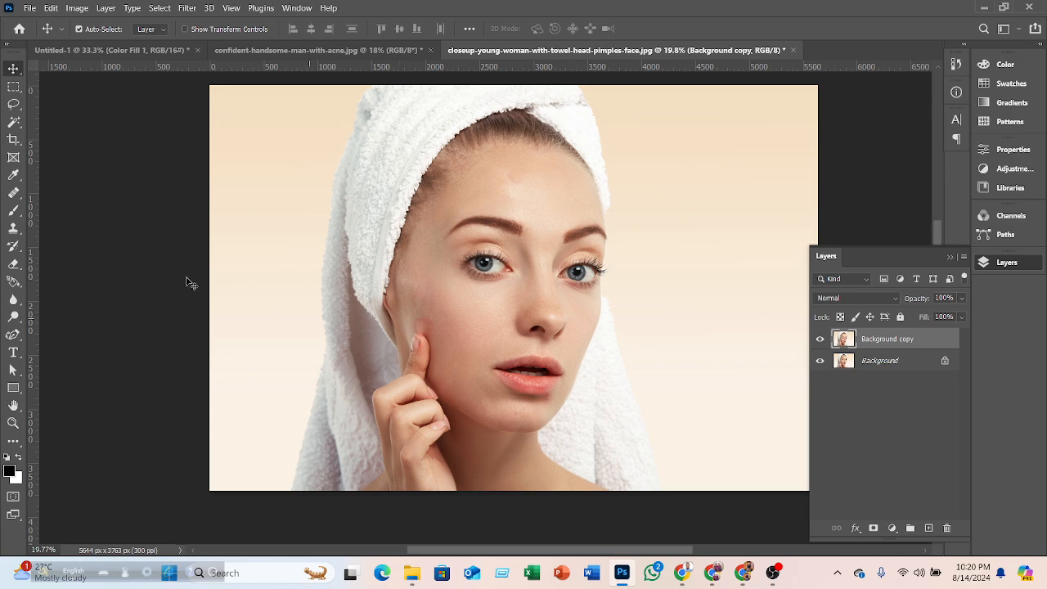
right_click(14, 193)
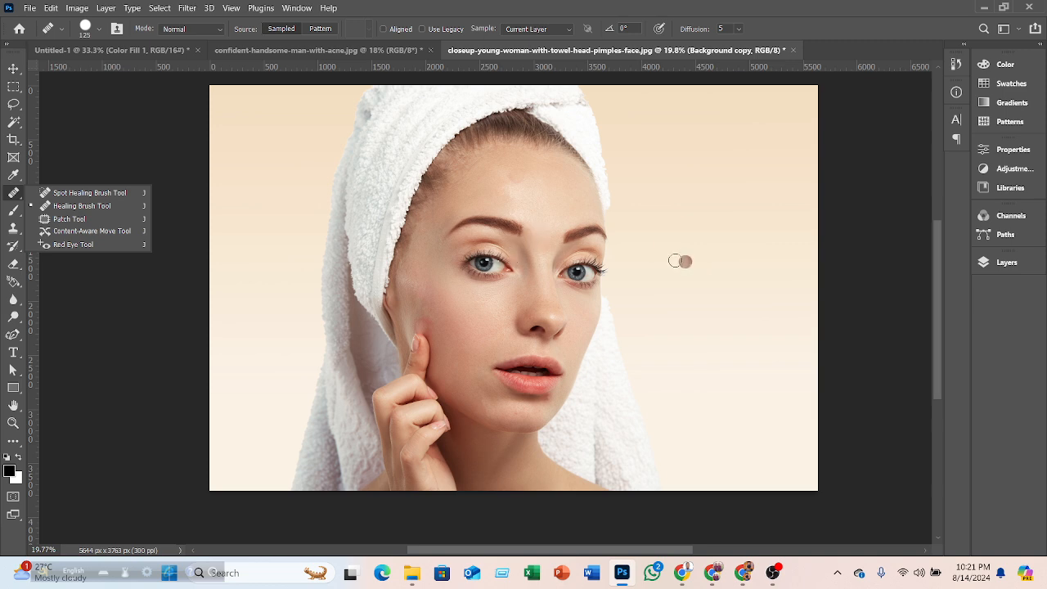
left_click(187, 8)
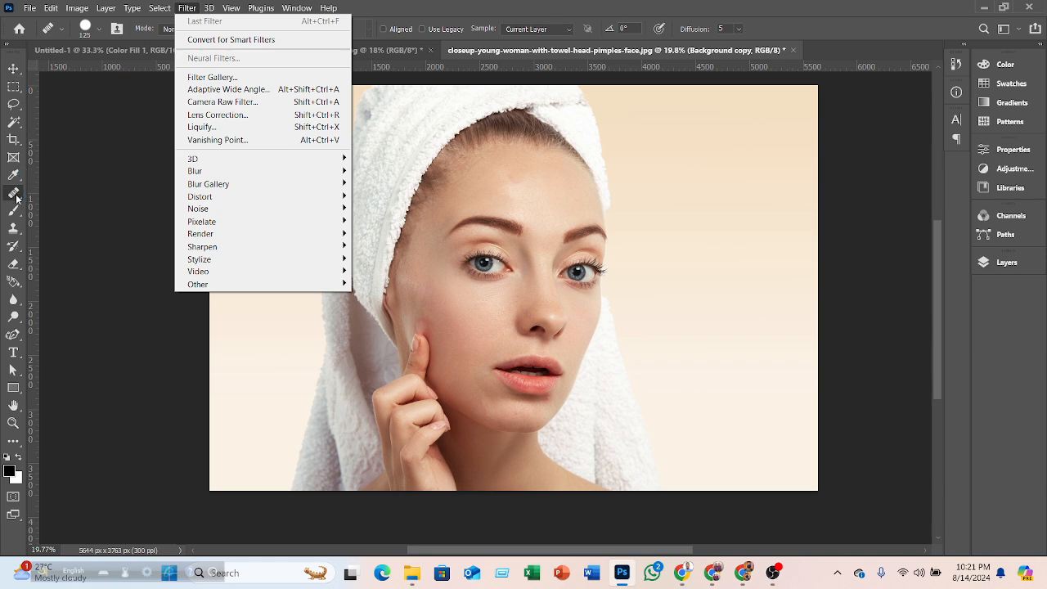
left_click(14, 70)
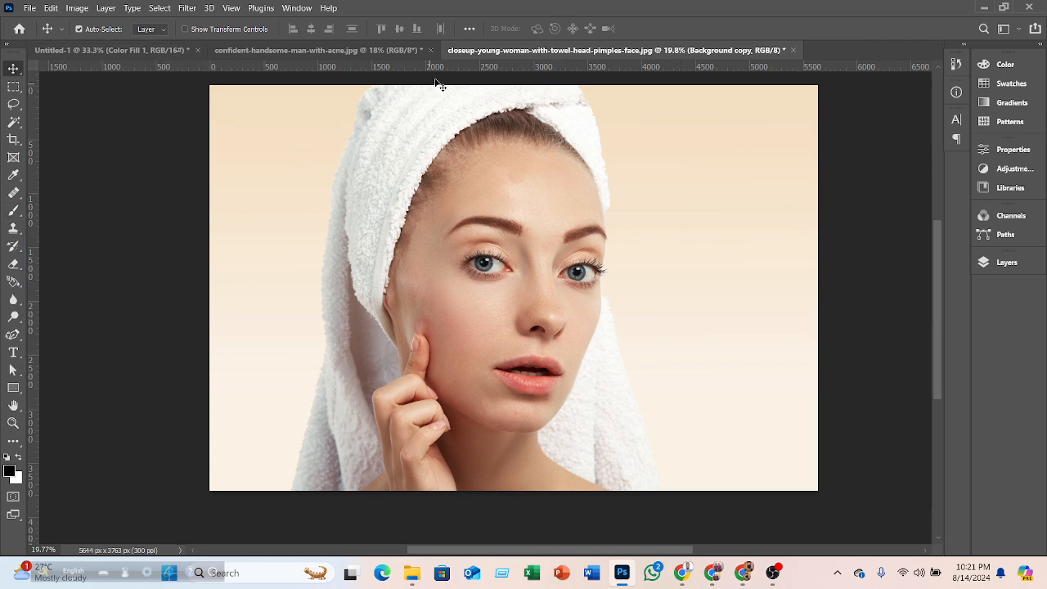
- Close both portrait documents without saving changes
left_click(431, 51)
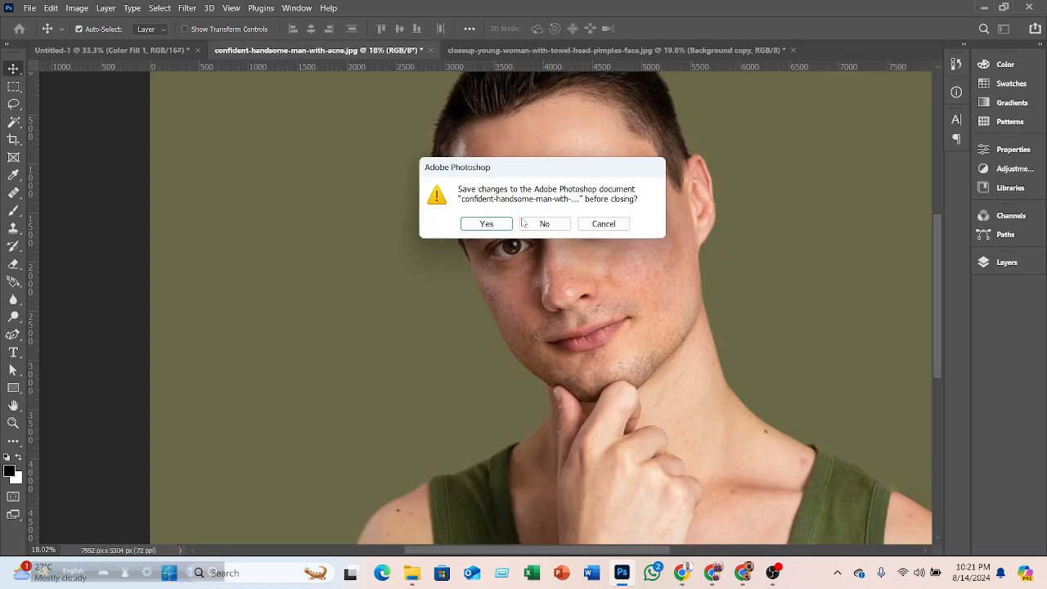
left_click(545, 226)
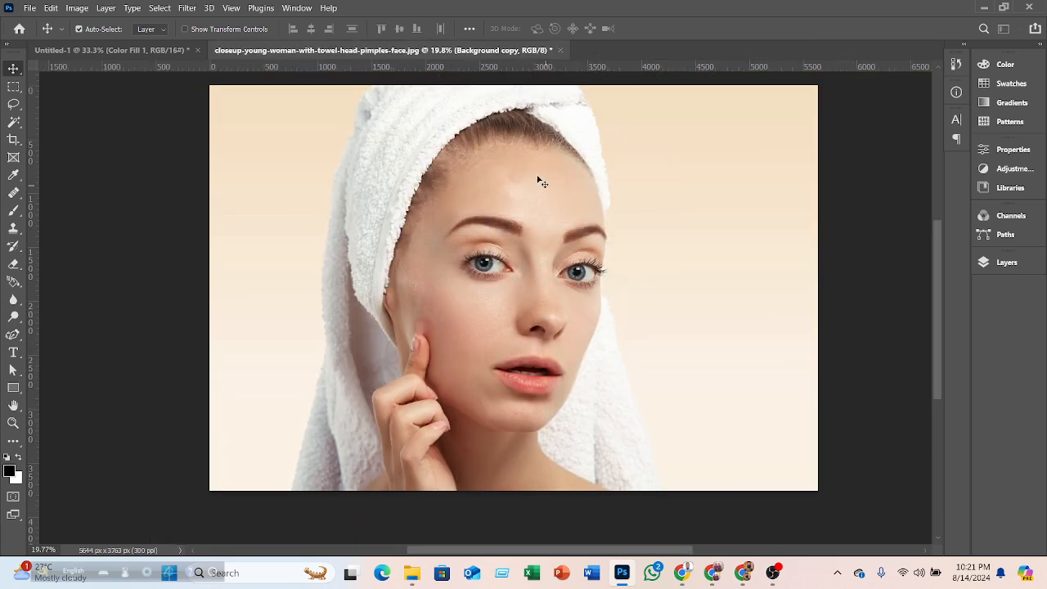
left_click(559, 51)
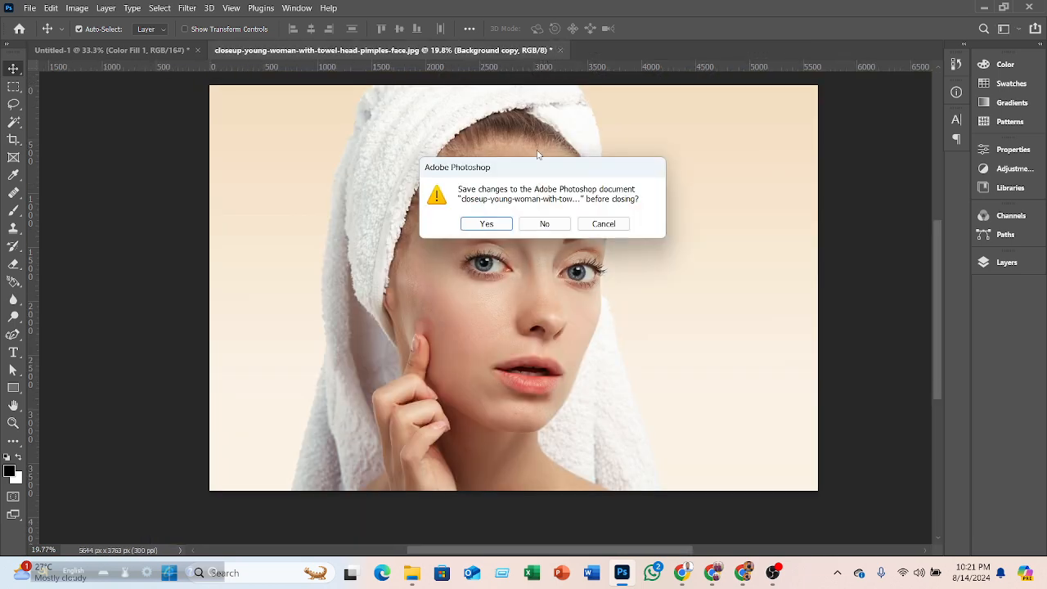
left_click(544, 227)
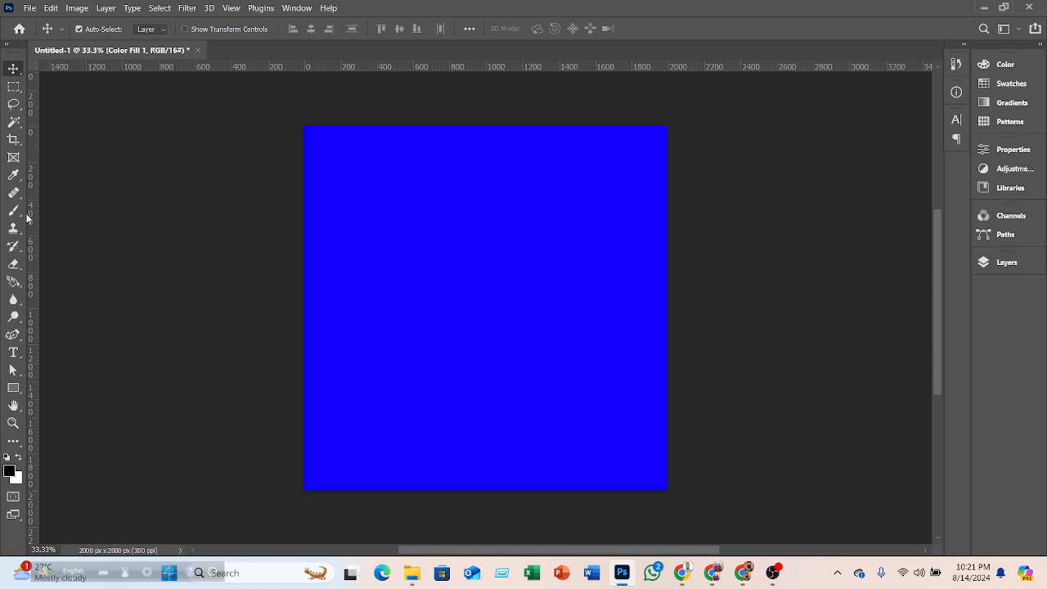
- Change the Color Fill 1 layer's colour to white, ffffff, in the blank document
left_click(1000, 263)
double_click(843, 342)
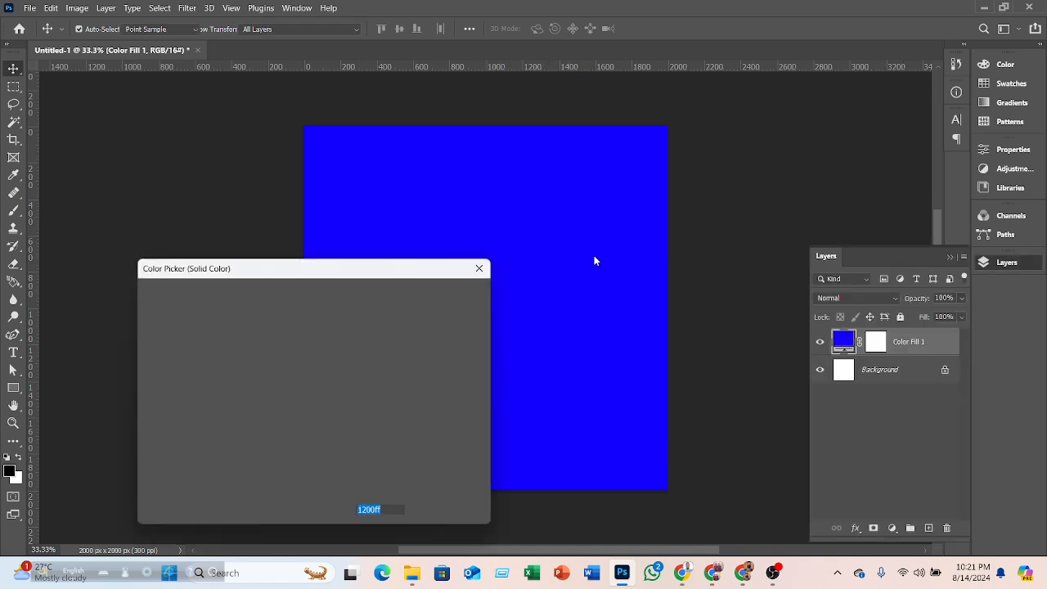
type("ffffff")
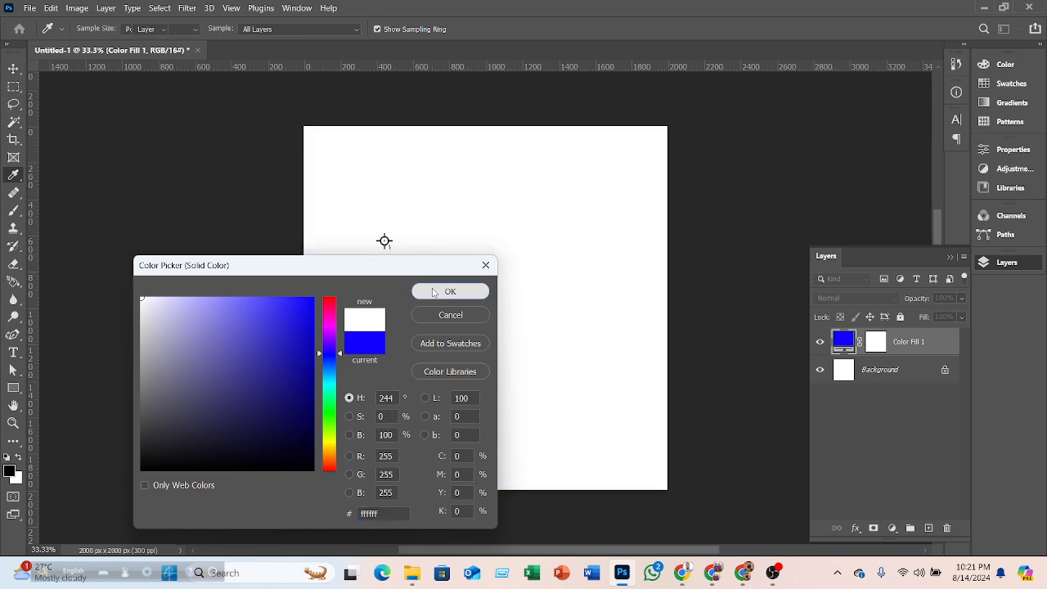
left_click(450, 291)
left_click(986, 265)
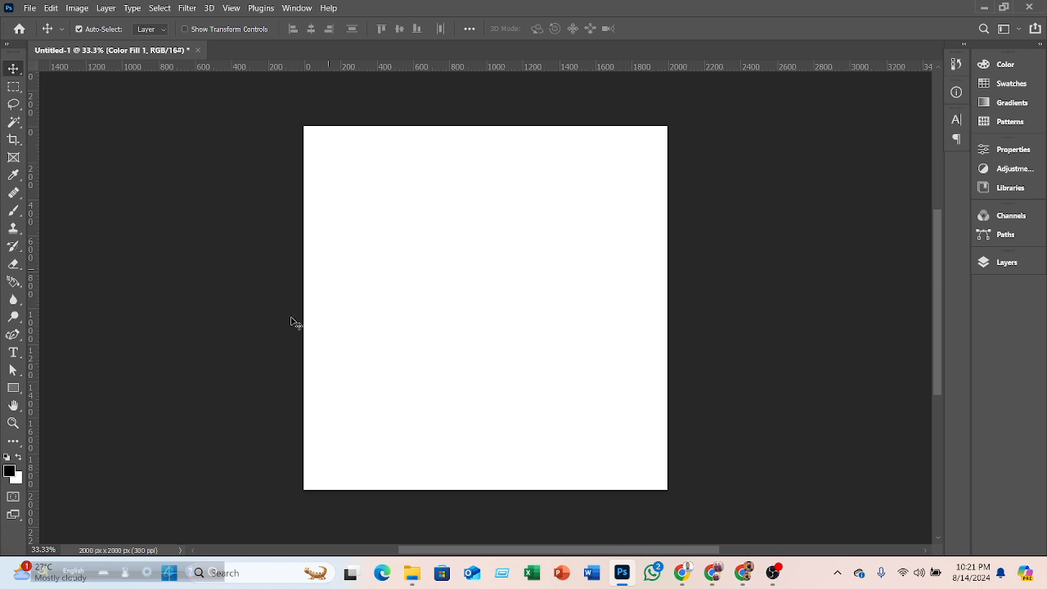
- Select the Brush tool and set its size to 5000 px
left_click(23, 212)
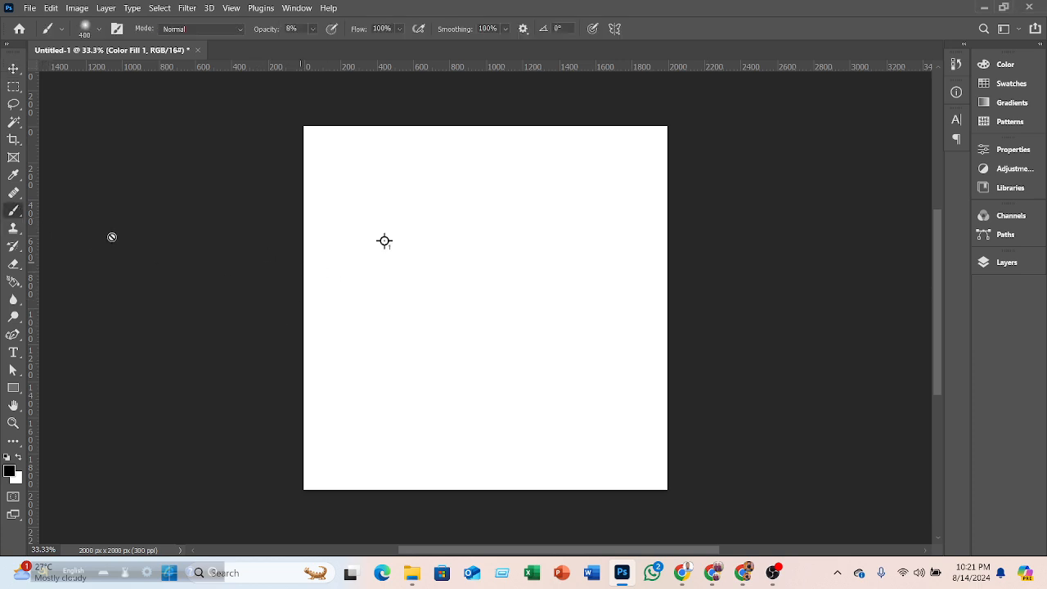
right_click(18, 212)
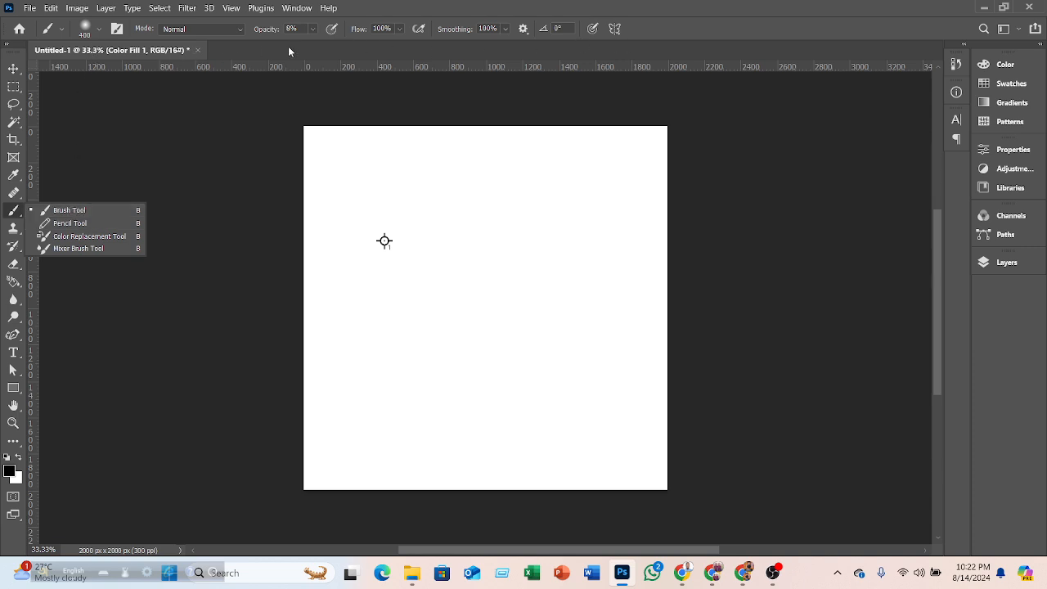
left_click(99, 30)
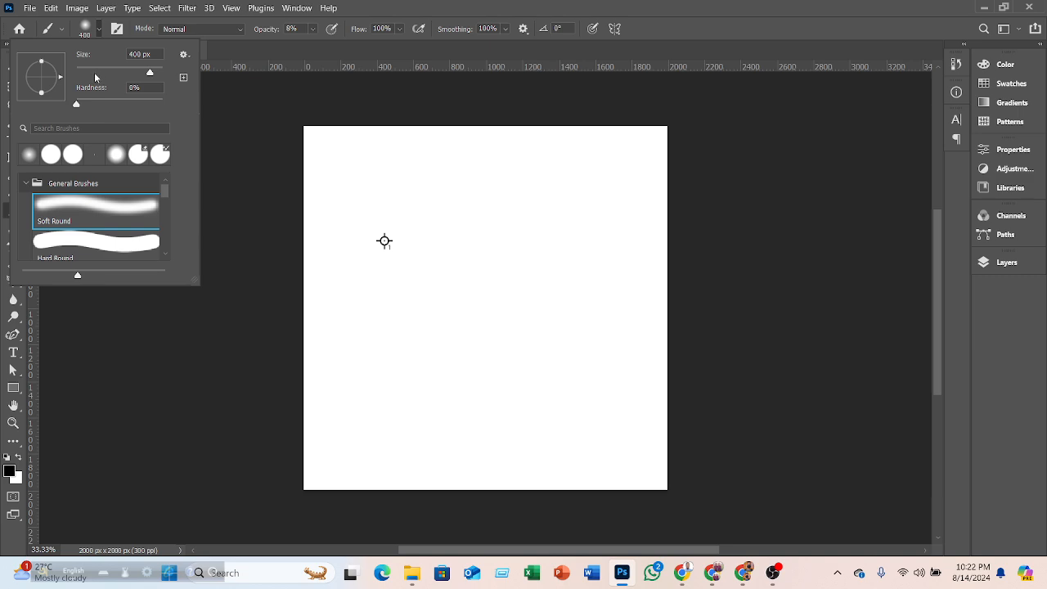
left_click_drag(150, 73, 169, 74)
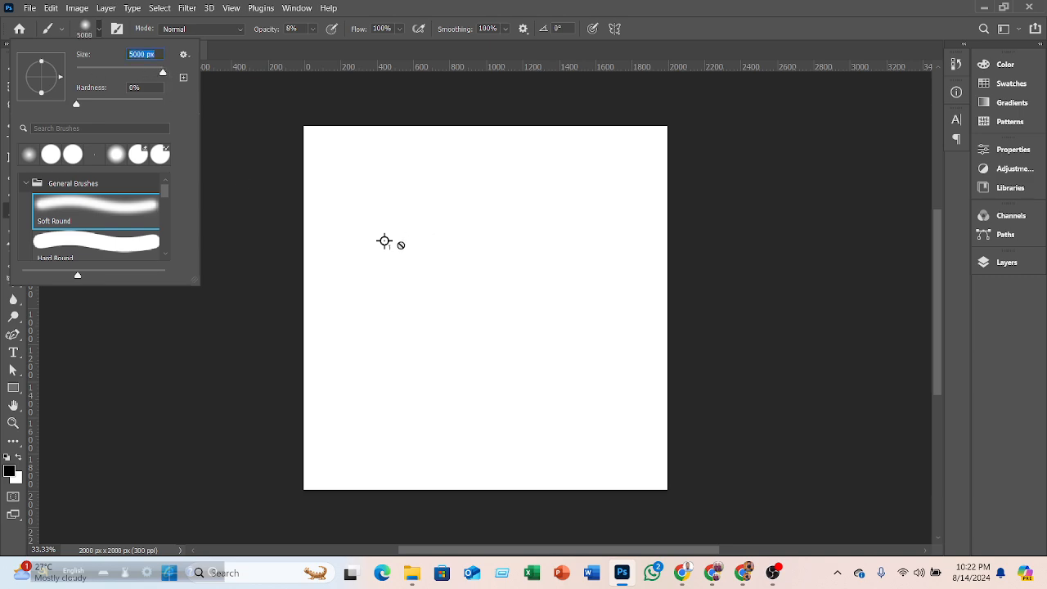
left_click(100, 30)
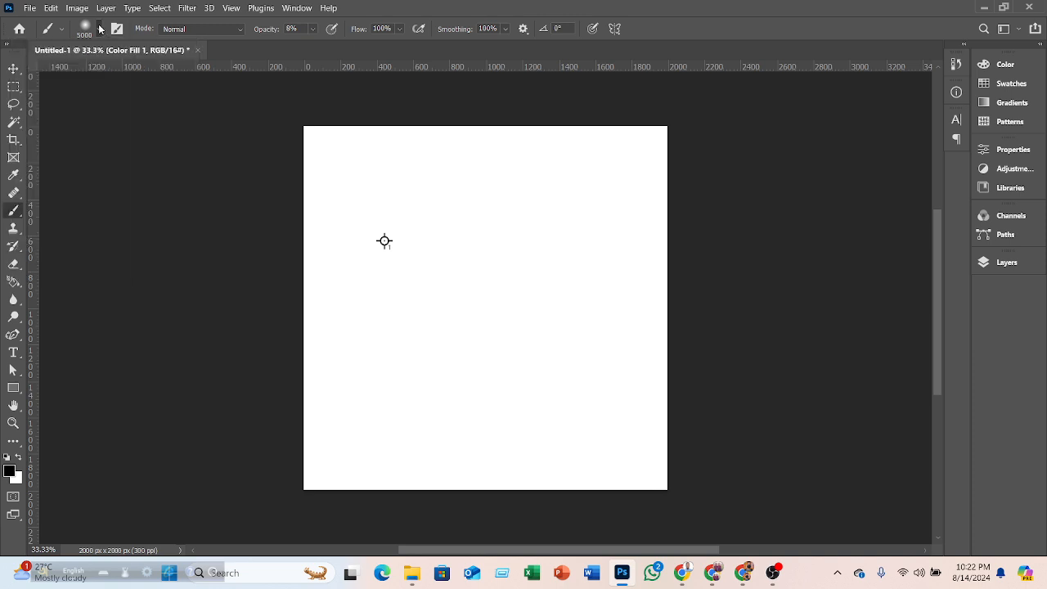
left_click(21, 72)
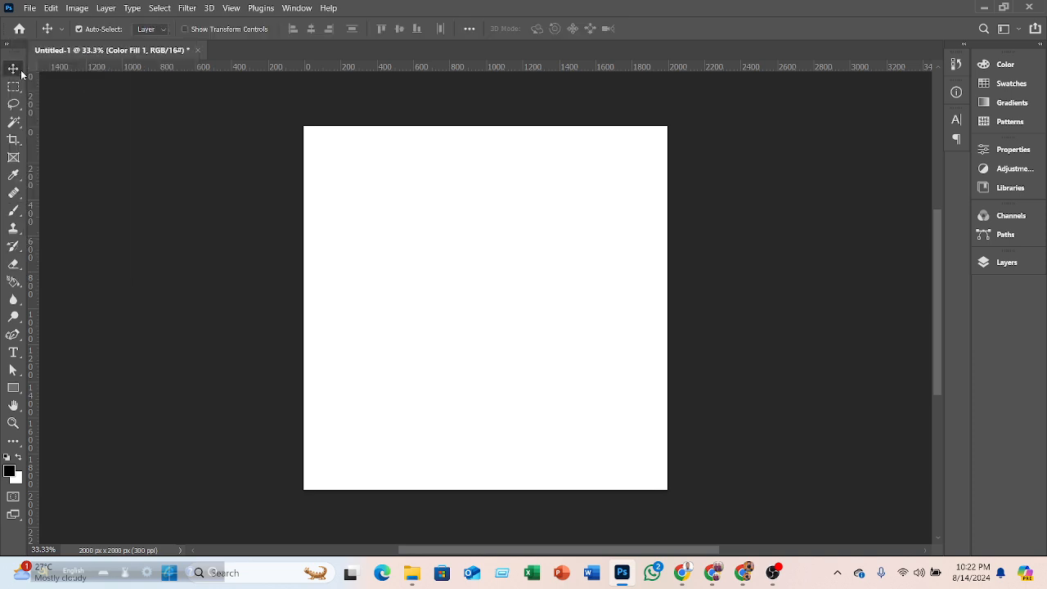
- Close the Untitled-1 document without saving
left_click(198, 51)
left_click(545, 224)
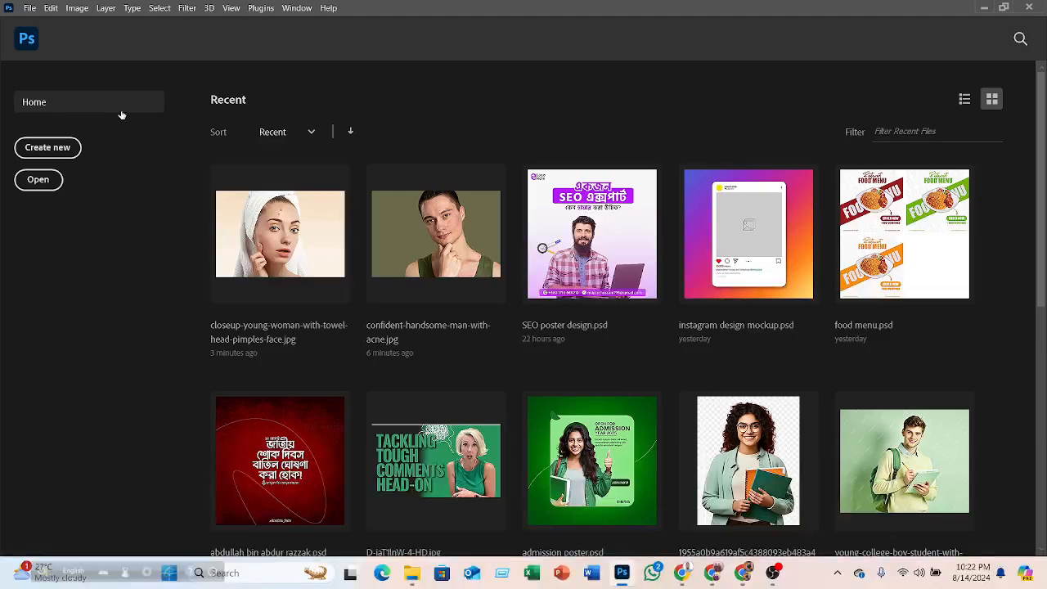
left_click(61, 152)
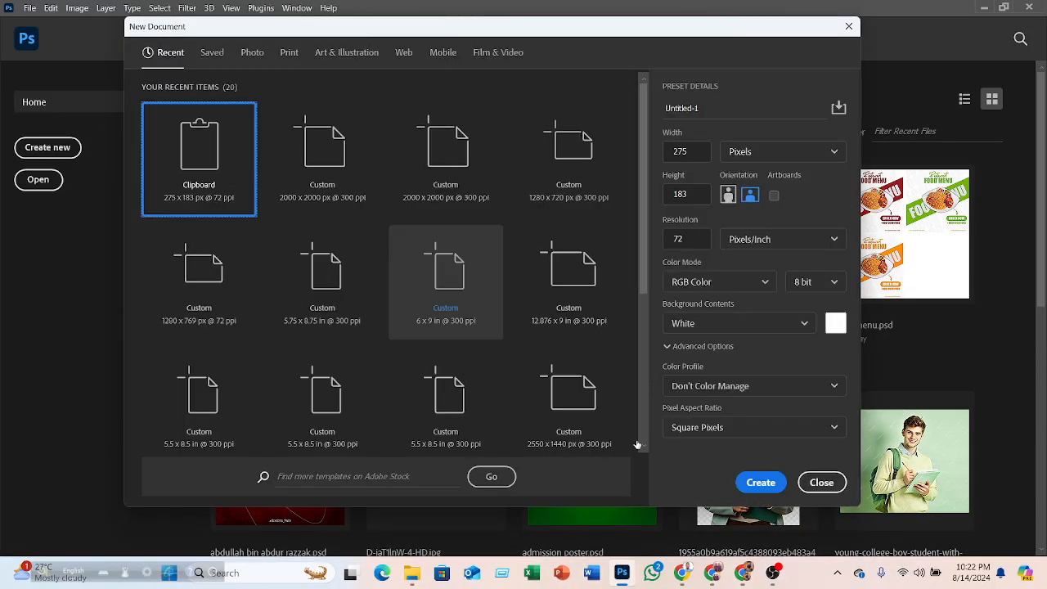
left_click(760, 482)
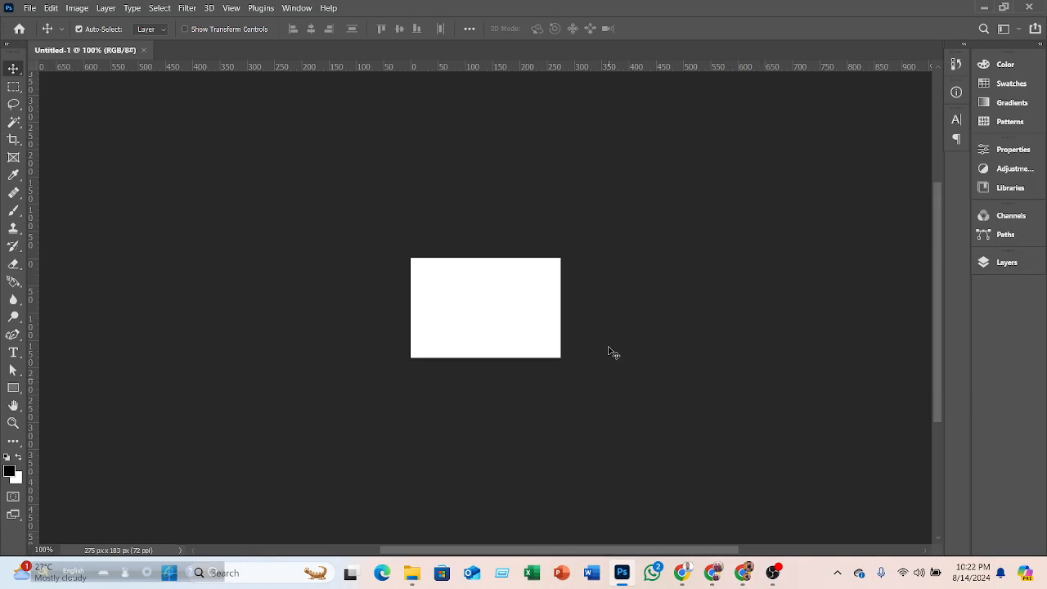
left_click(144, 52)
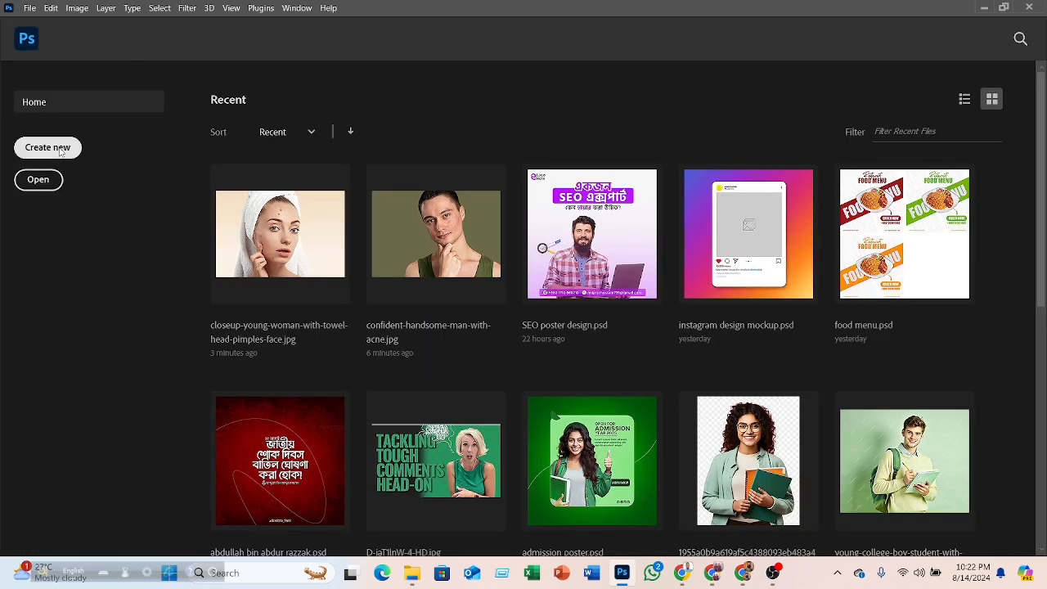
- Create a new 2000 × 2000 px document at 300 ppi from the recent presets
left_click(47, 148)
left_click(456, 172)
left_click(484, 175)
left_click(760, 484)
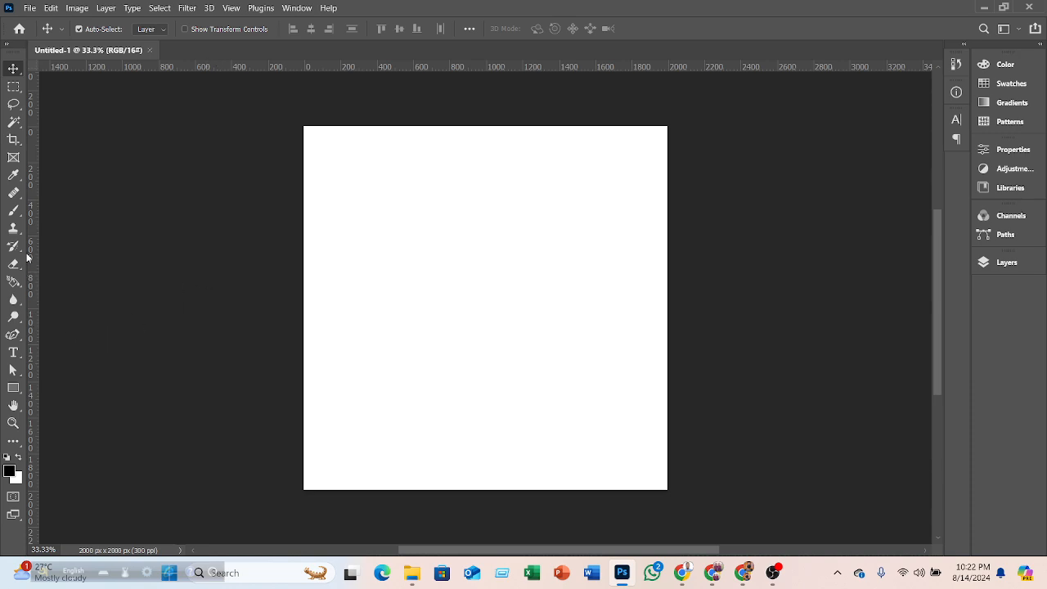
- Select the Brush tool and set the brush size to 386 px
left_click(14, 211)
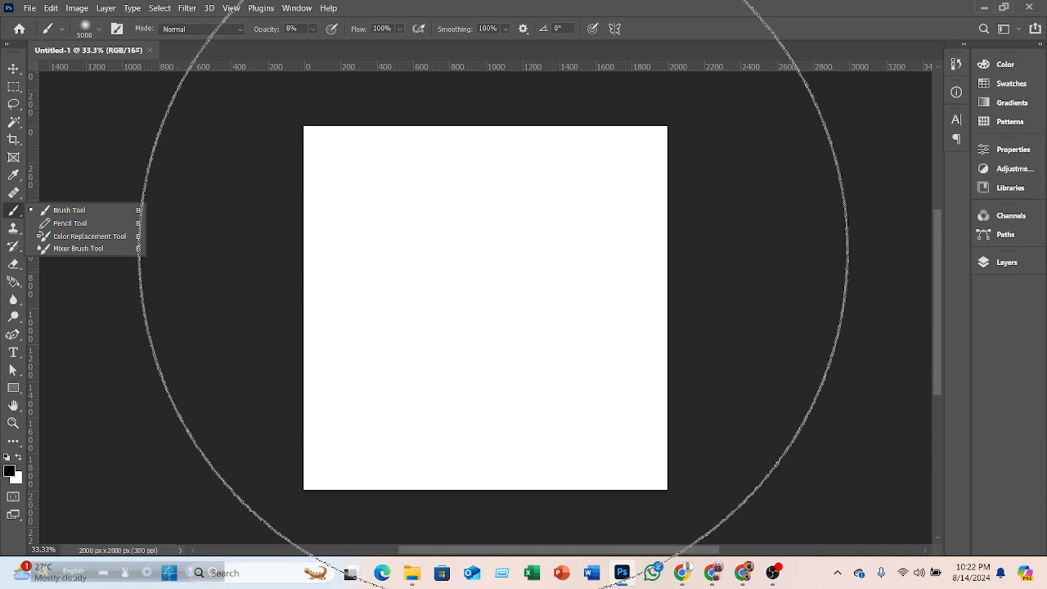
key("bracketleft")
key("bracketleft")
key("bracketleft")
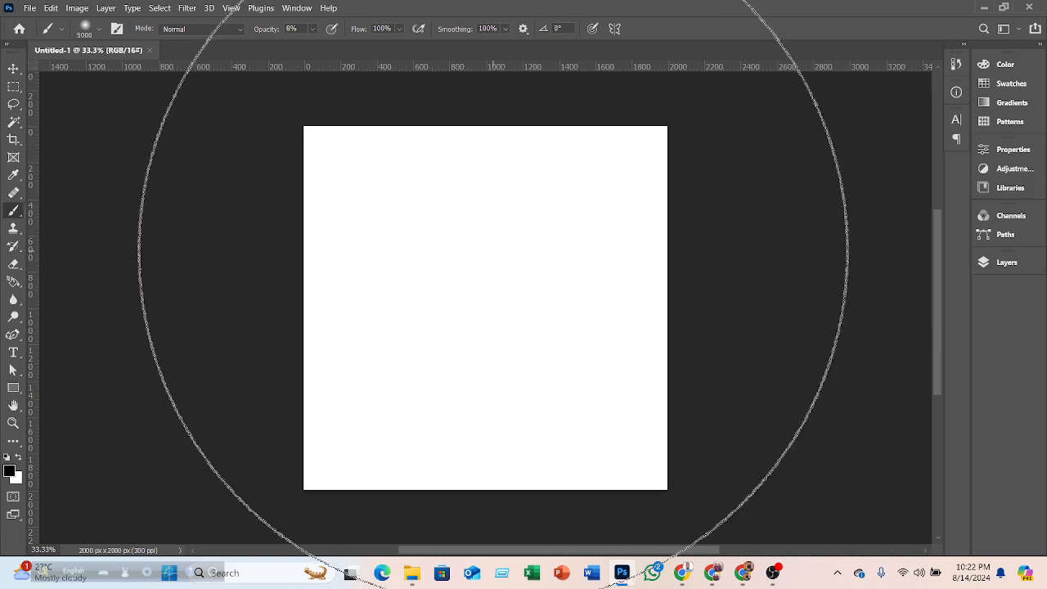
key("bracketleft")
key("bracketleft")
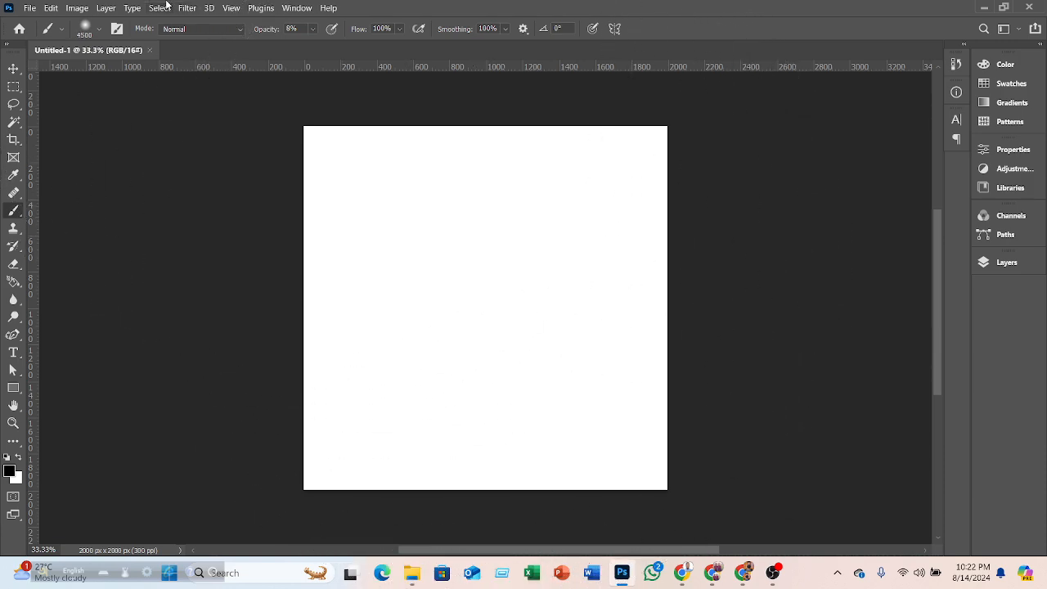
left_click(98, 31)
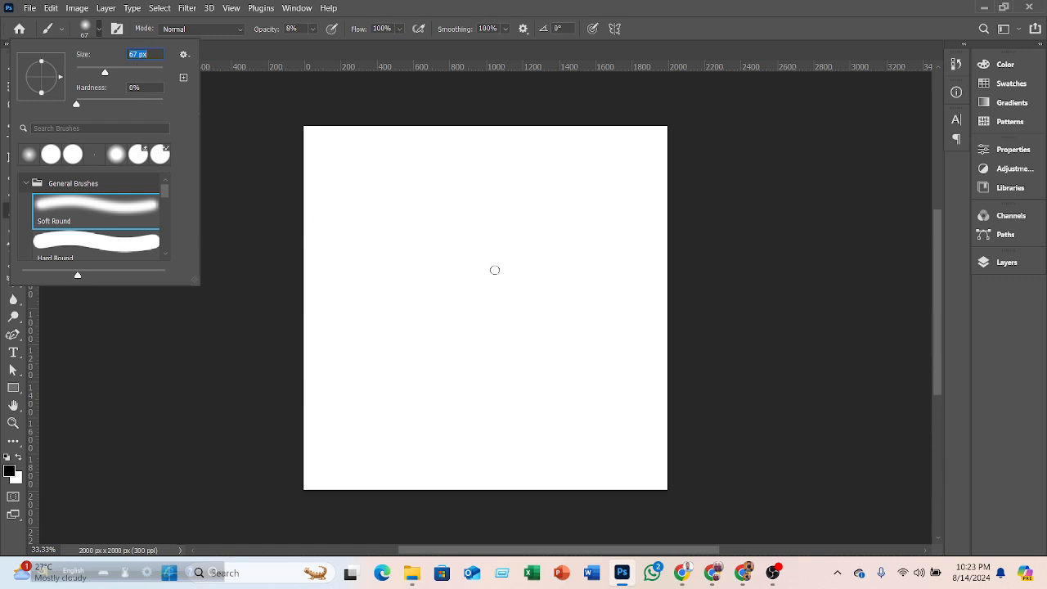
left_click(147, 71)
- Paint a faint diagonal stroke across the canvas with the brush at 8% opacity
left_click(241, 31)
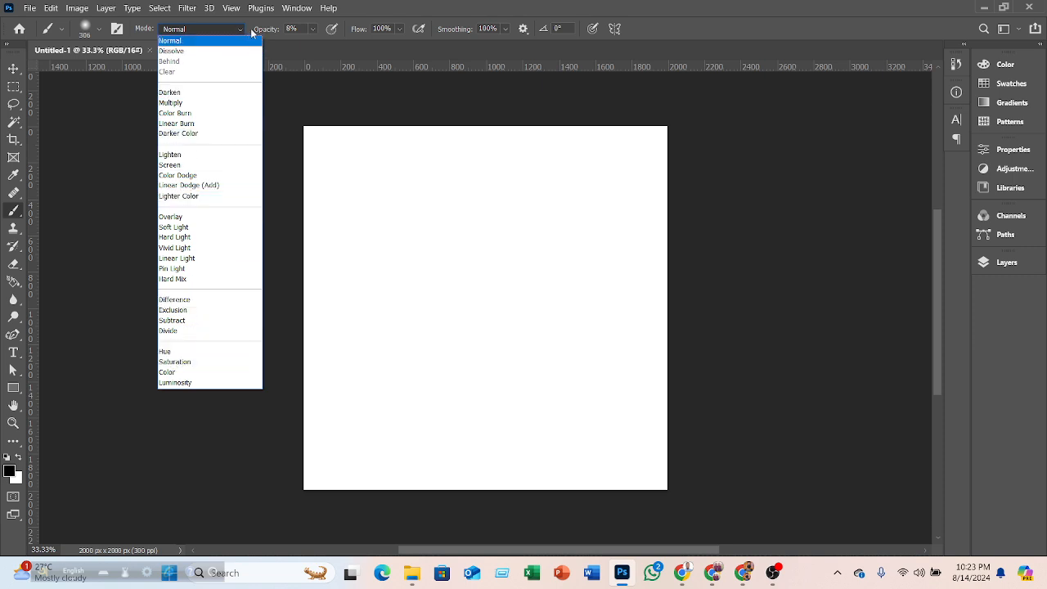
left_click(314, 31)
left_click(314, 30)
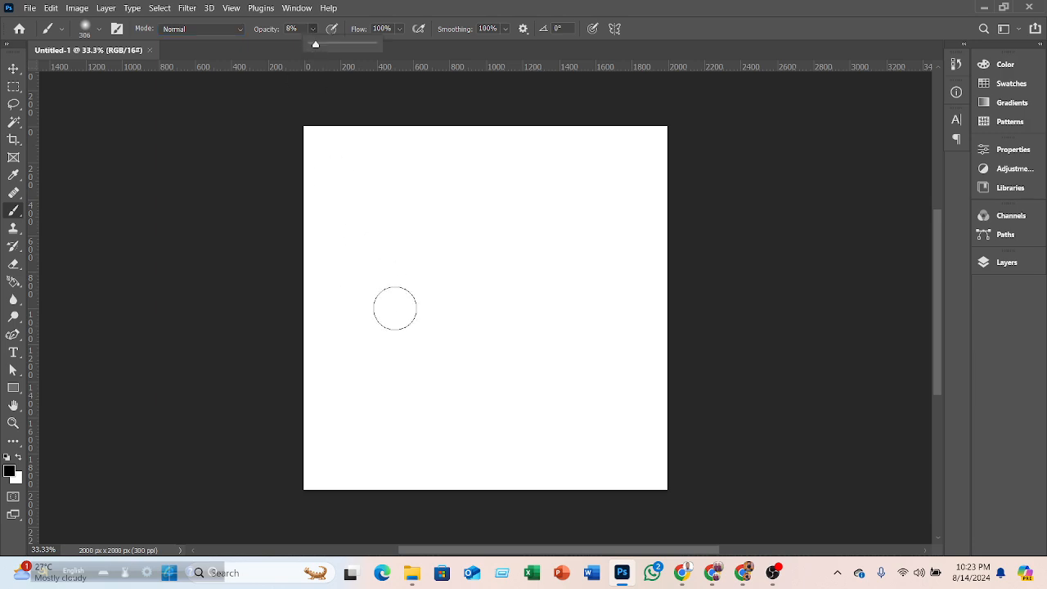
left_click_drag(323, 219, 508, 355)
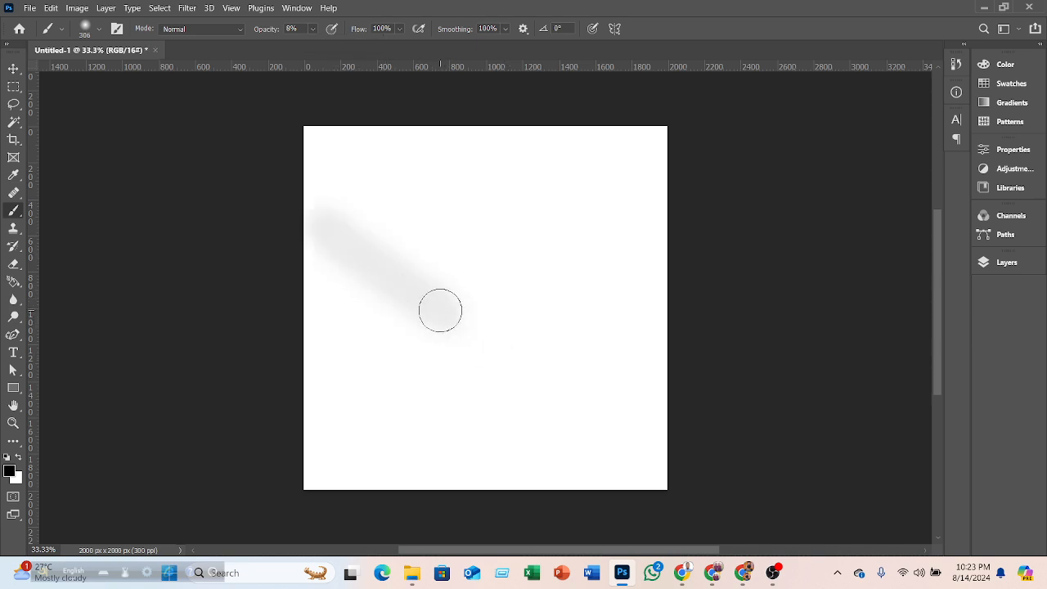
- Raise the brush opacity to 100% and paint a solid black diagonal stroke
left_click(312, 30)
left_click_drag(313, 44, 374, 43)
left_click_drag(440, 190, 553, 334)
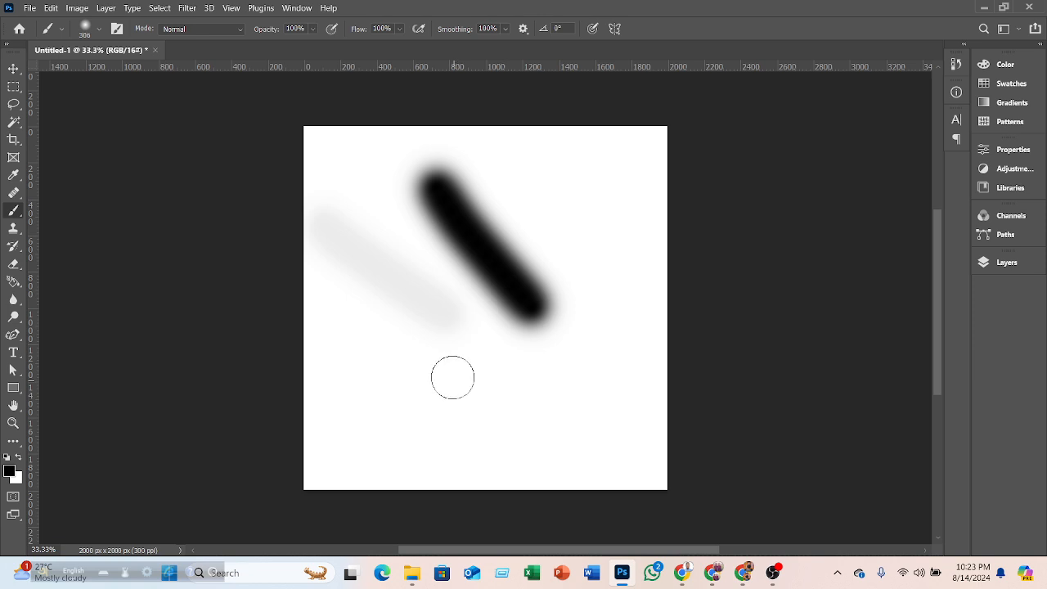
- Paint three more solid black strokes across the middle of the canvas
scroll(455, 369, "up", 3, "alt")
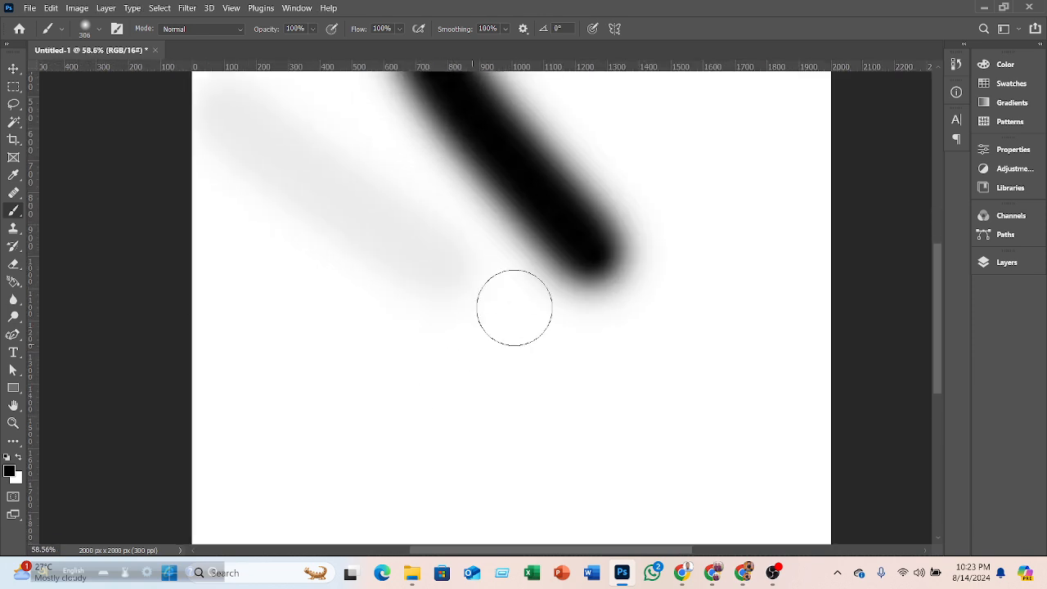
scroll(481, 344, "up", 3)
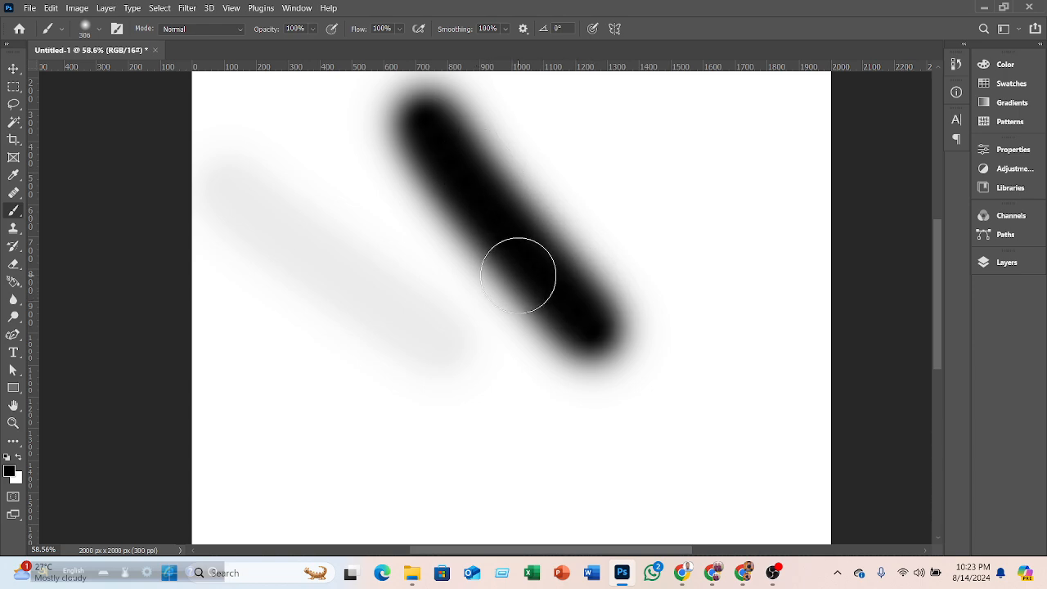
mouse_move(322, 449)
left_mouse_down()
mouse_move(498, 363)
mouse_move(518, 327)
left_mouse_up()
left_click_drag(269, 276, 787, 497)
left_click_drag(590, 401, 643, 455)
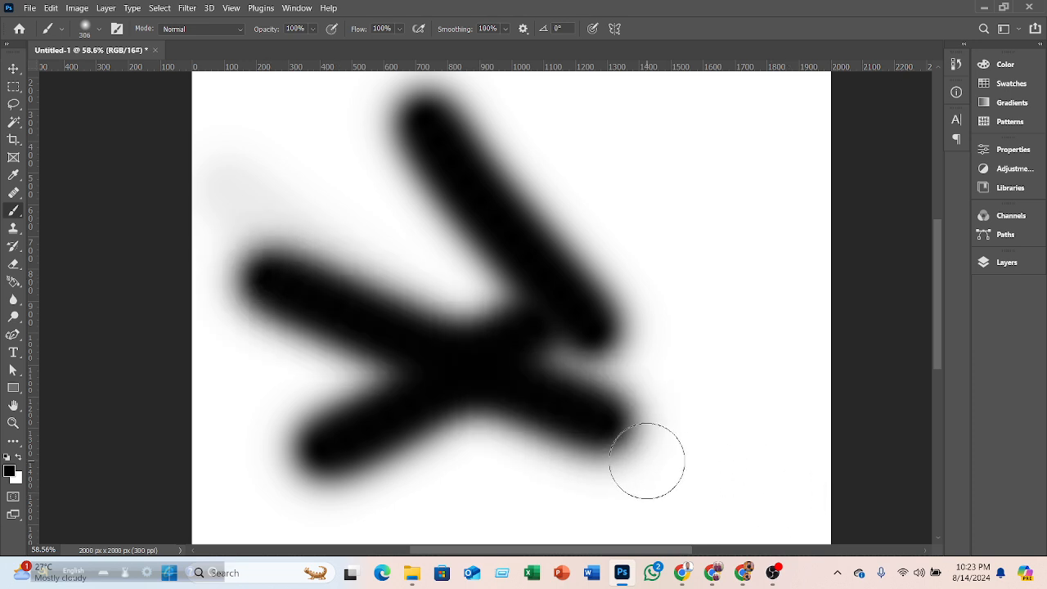
- Undo the previous brush strokes to clear the canvas
key("ctrl+z")
key("ctrl+z")
key("ctrl+z")
key("ctrl+z")
key("ctrl+z")
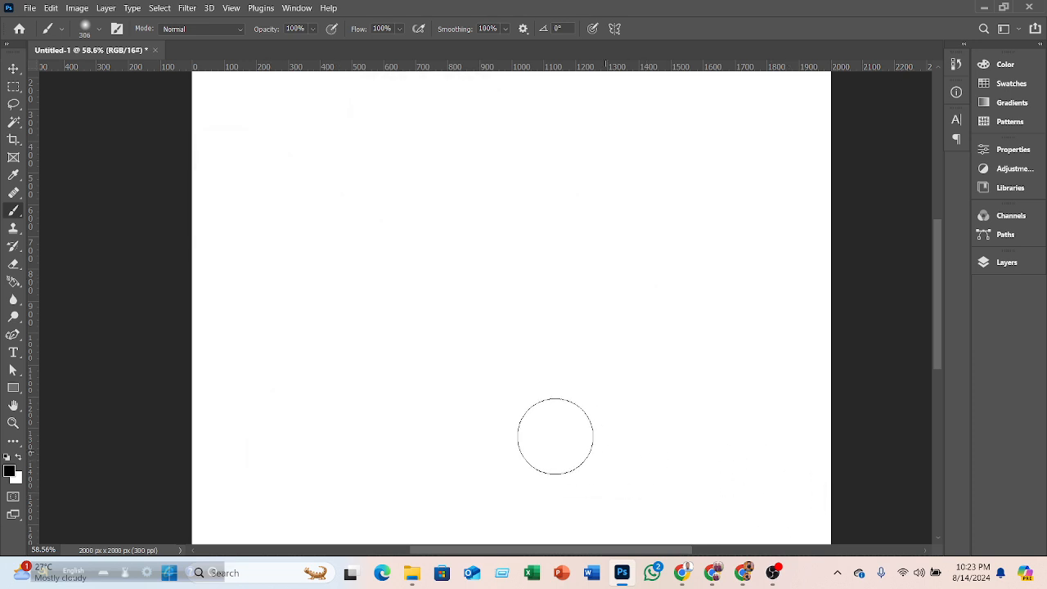
- Reduce the brush size to 200 px and paint a soft-edged diagonal stroke in the canvas's upper left
scroll(479, 426, "down", 2)
scroll(444, 374, "down", 1)
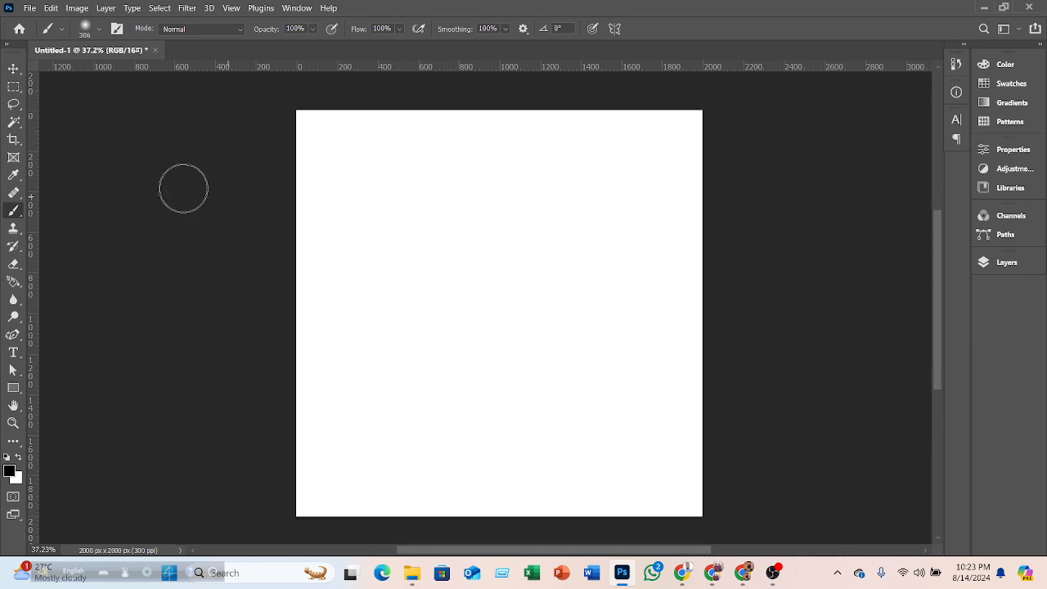
key("bracketleft")
key("bracketleft")
key("bracketleft")
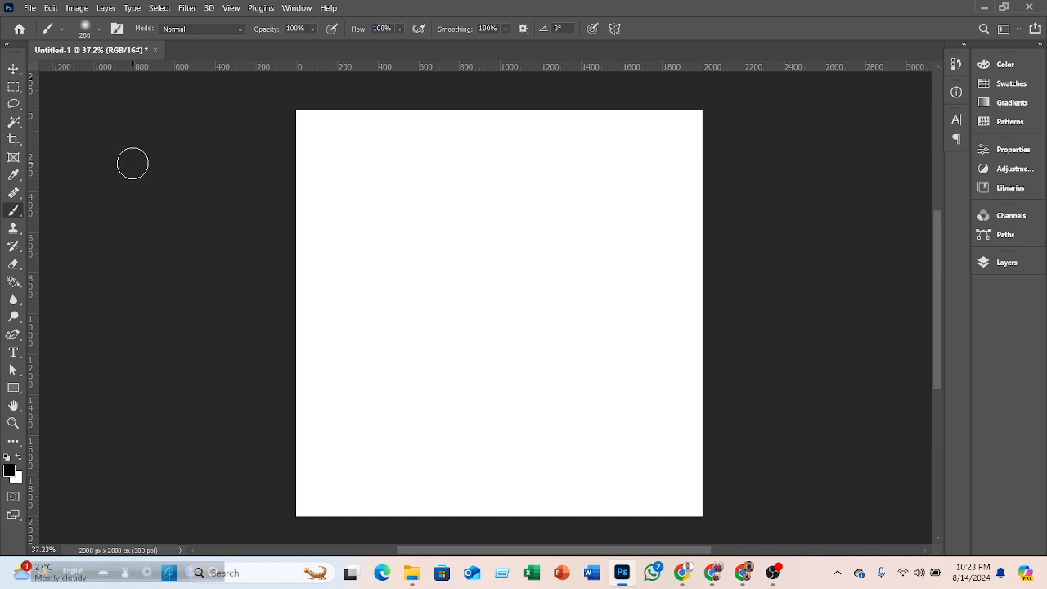
left_click(99, 29)
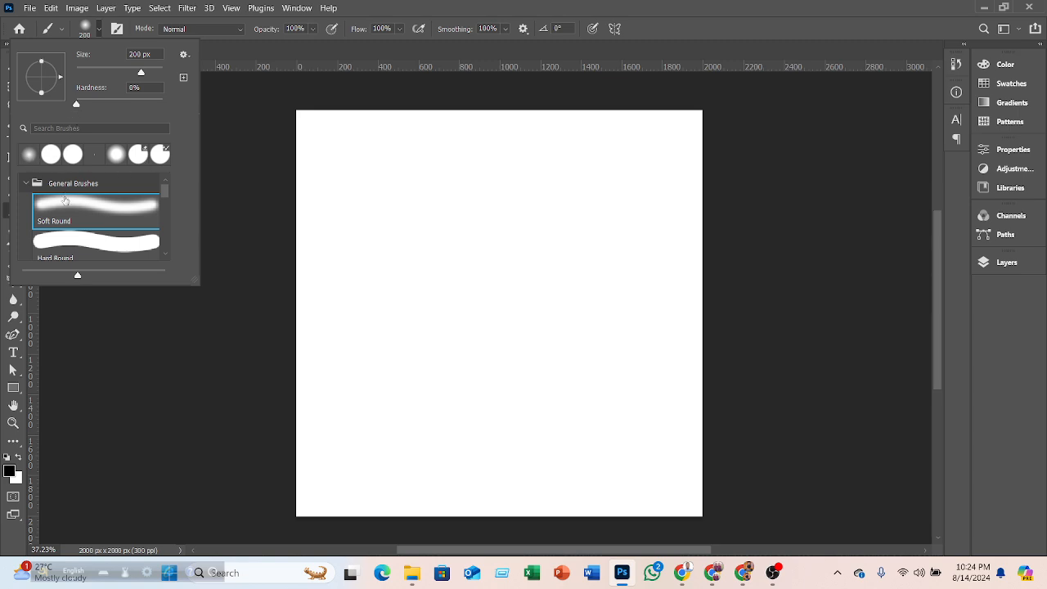
scroll(77, 225, "down", 1)
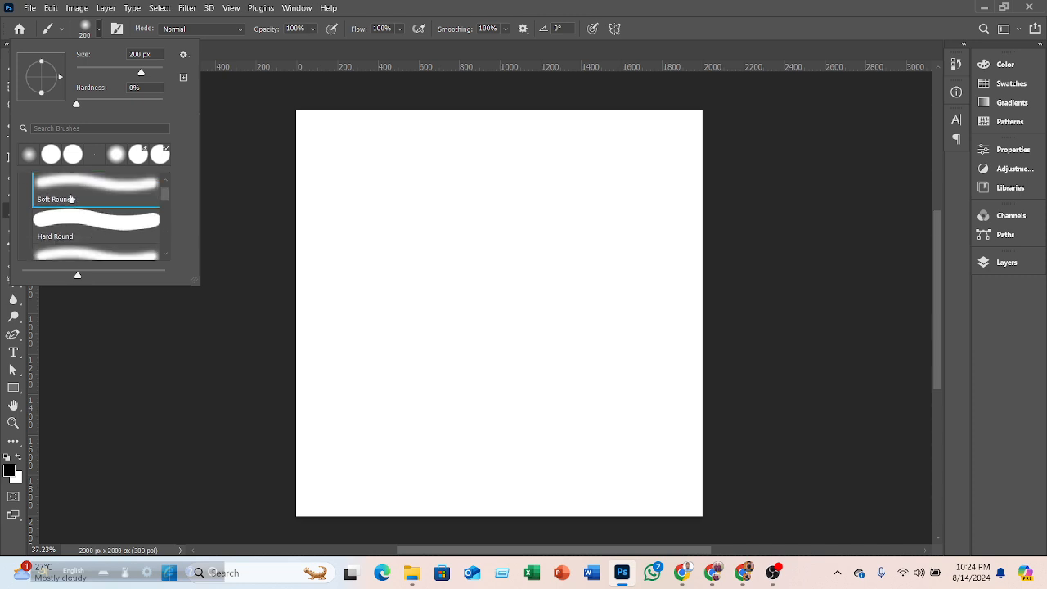
scroll(96, 228, "up", 1)
mouse_move(366, 166)
left_mouse_down()
mouse_move(417, 228)
mouse_move(545, 337)
mouse_move(485, 275)
left_mouse_up()
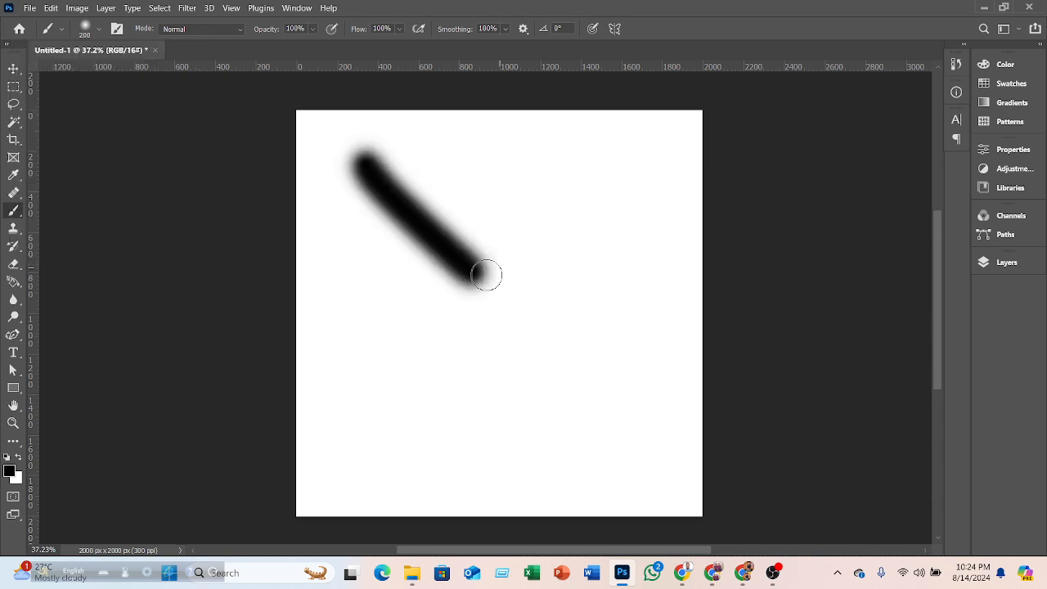
- Switch to the Hard Round brush and paint a steep hard-edged stroke in the canvas's upper right
left_click(99, 29)
left_click(79, 237)
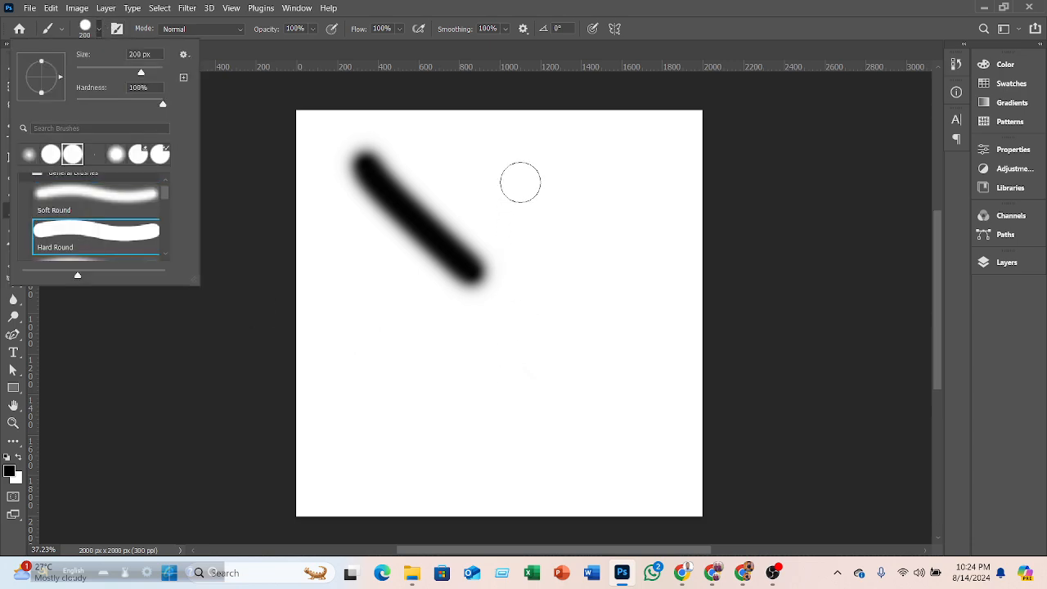
mouse_move(520, 164)
left_mouse_down()
mouse_move(541, 216)
mouse_move(584, 379)
left_mouse_up()
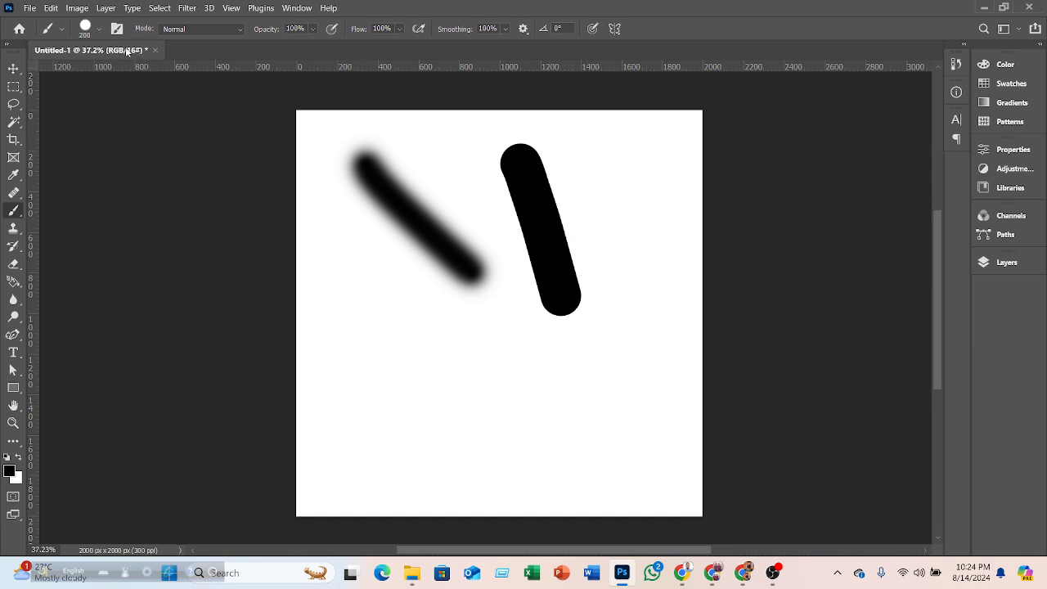
- Select the Soft Round brush, raise its hardness to 100%, and paint two short diagonal strokes lower down
left_click(100, 29)
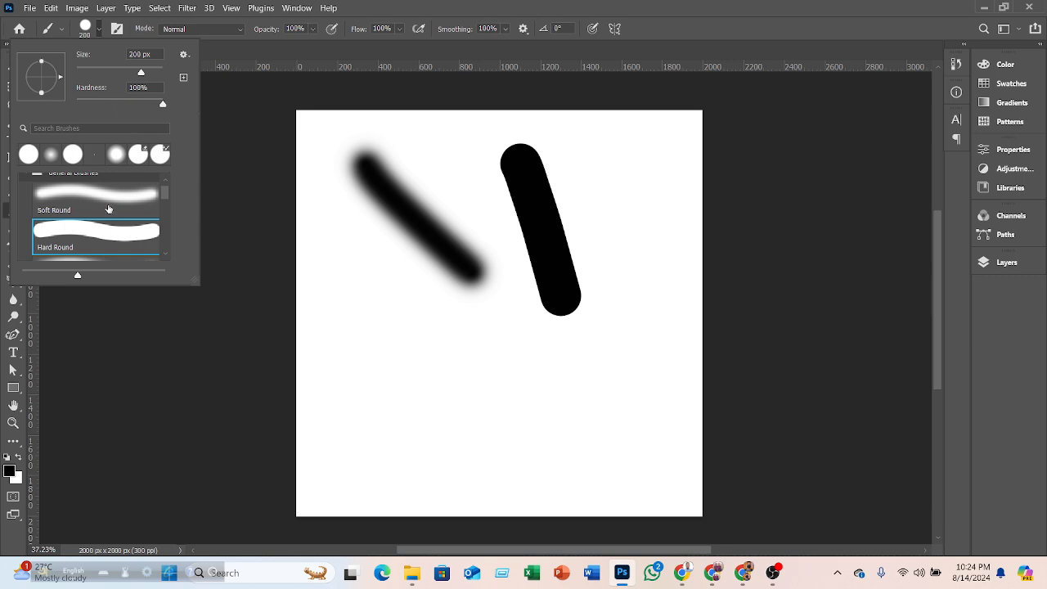
left_click(102, 196)
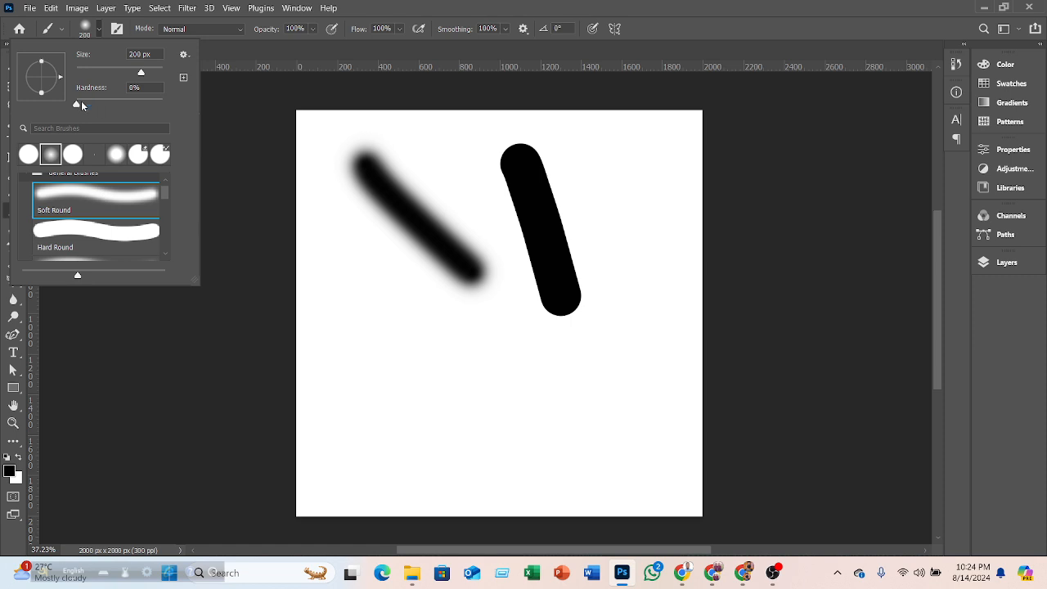
left_click_drag(77, 105, 96, 108)
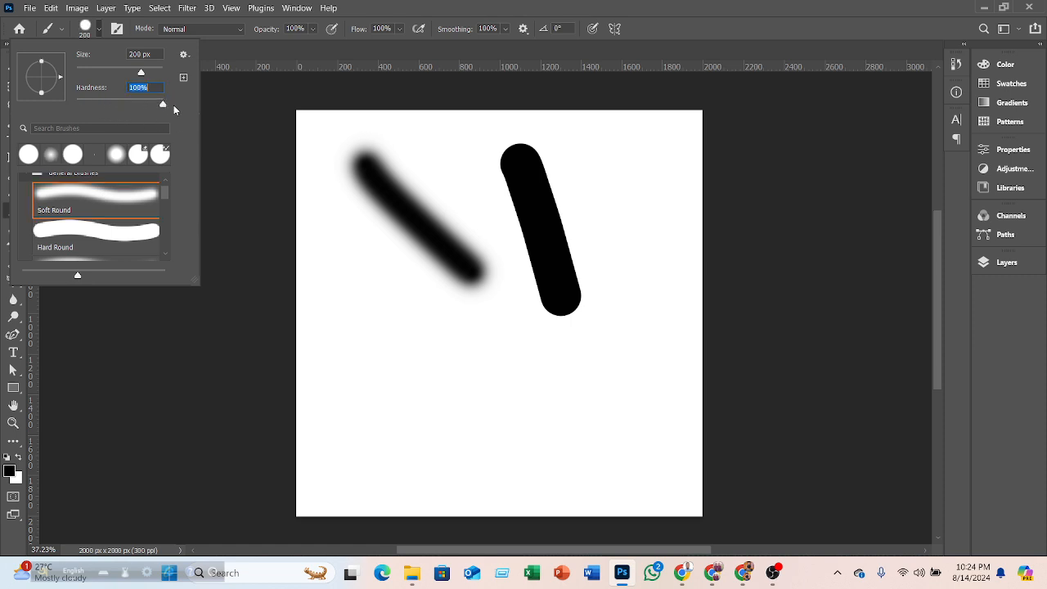
left_click_drag(327, 311, 372, 364)
mouse_move(509, 345)
left_mouse_down()
mouse_move(602, 449)
mouse_move(573, 403)
left_mouse_up()
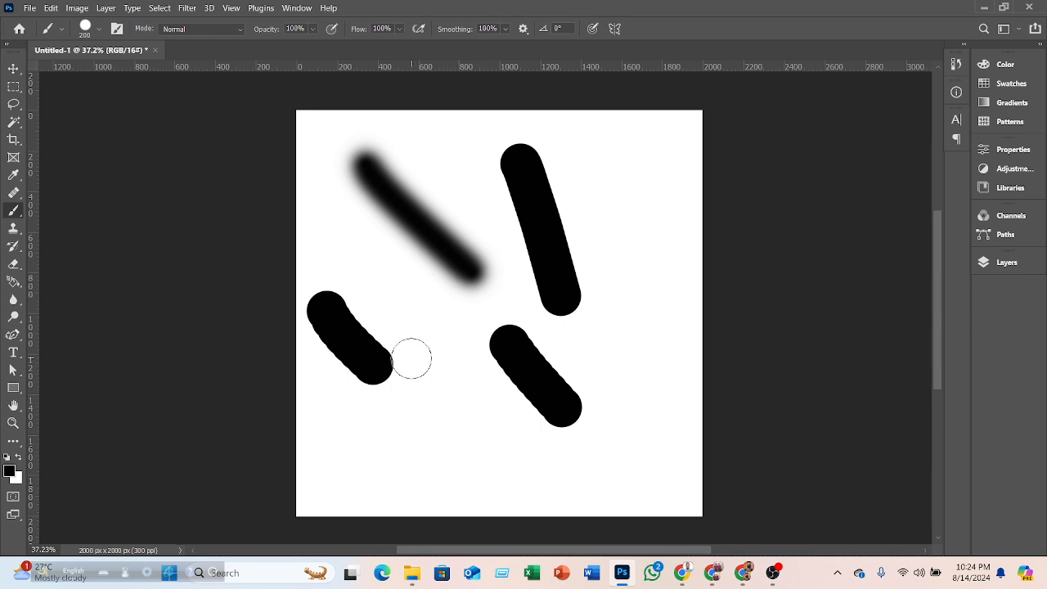
- Select the Hard Round brush preset in the brush picker
scroll(416, 352, "up", 2)
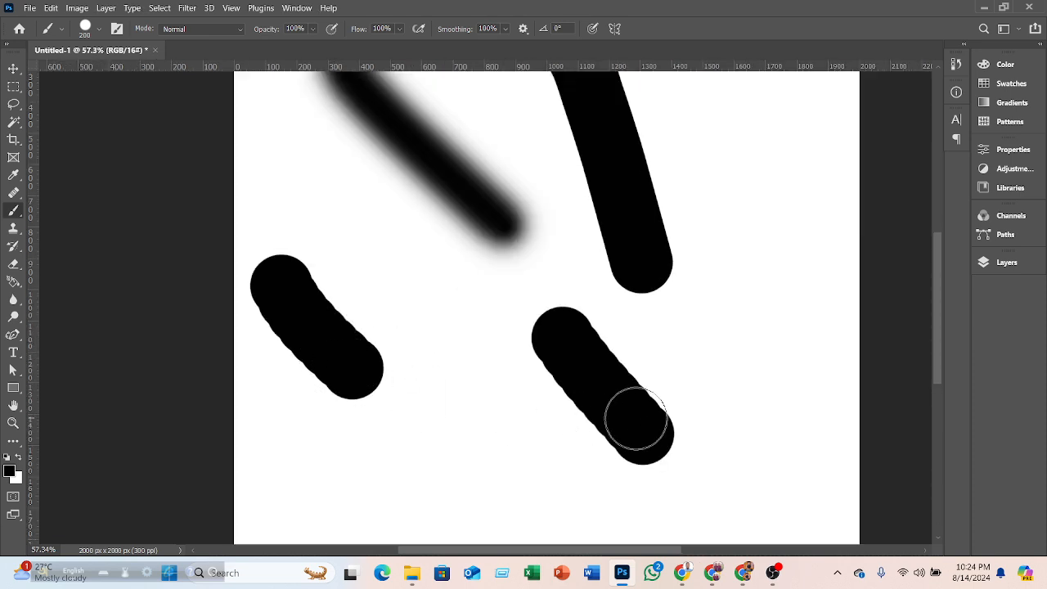
scroll(622, 414, "up", 2)
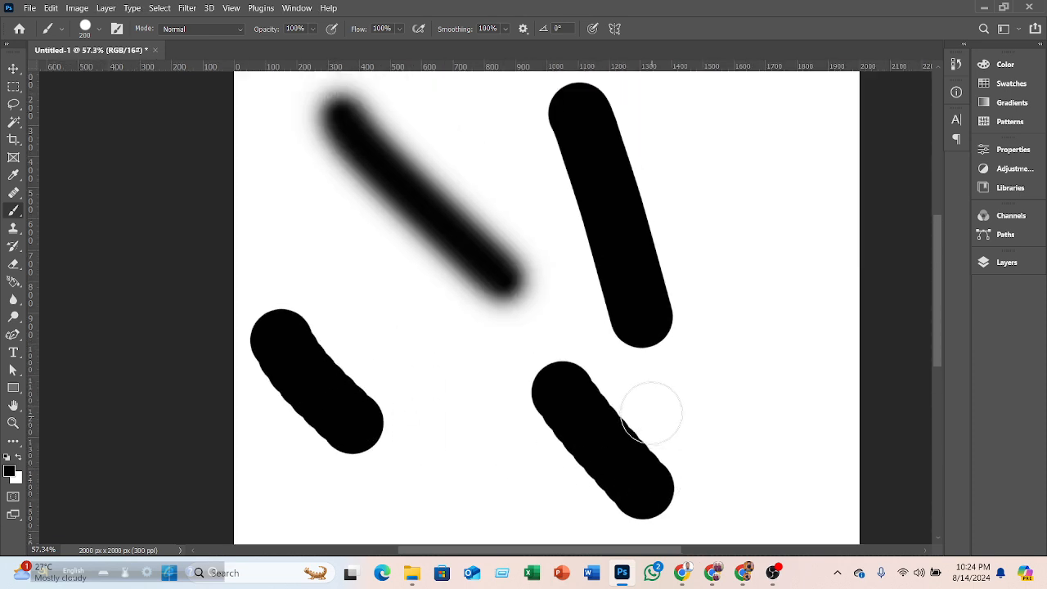
left_click(99, 30)
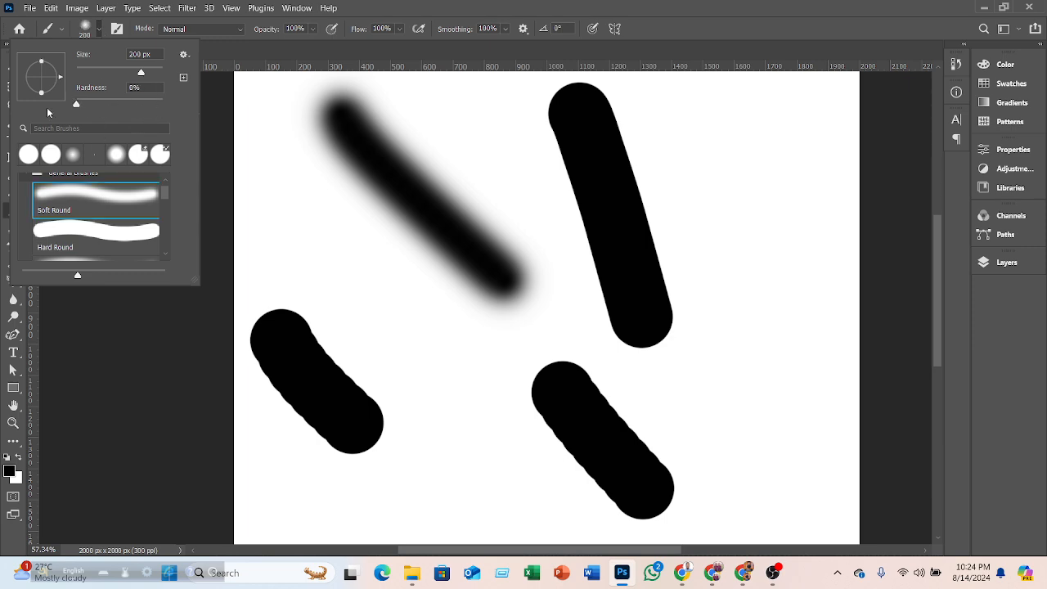
left_click(82, 235)
scroll(90, 235, "down", 4)
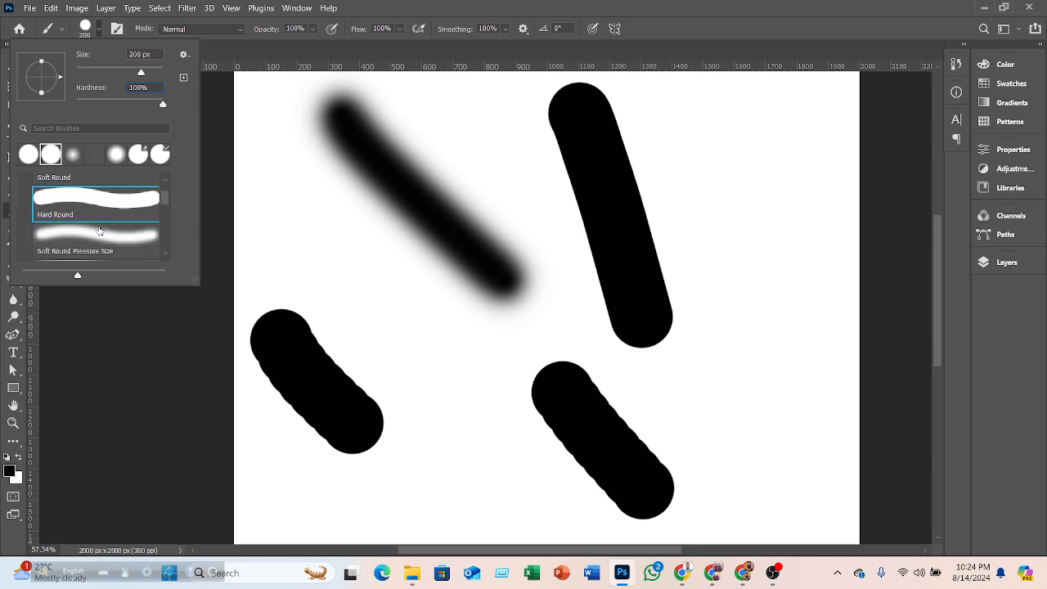
scroll(102, 236, "up", 4)
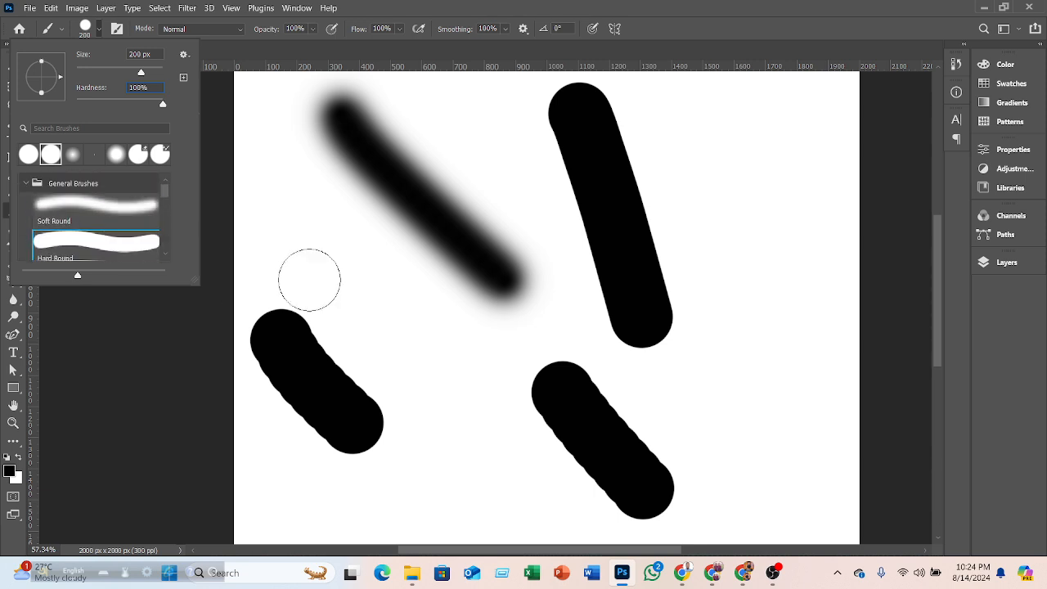
- Undo all the strokes to clear the canvas again
key("ctrl+z")
key("ctrl+z")
key("ctrl+z")
key("ctrl+z")
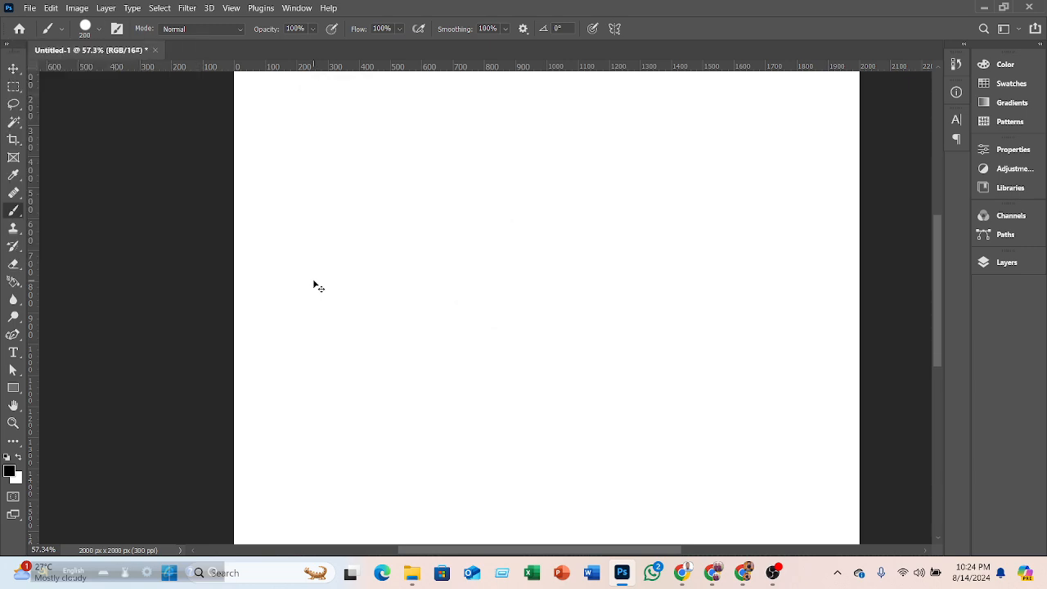
scroll(289, 264, "up", 5)
scroll(324, 280, "down", 4)
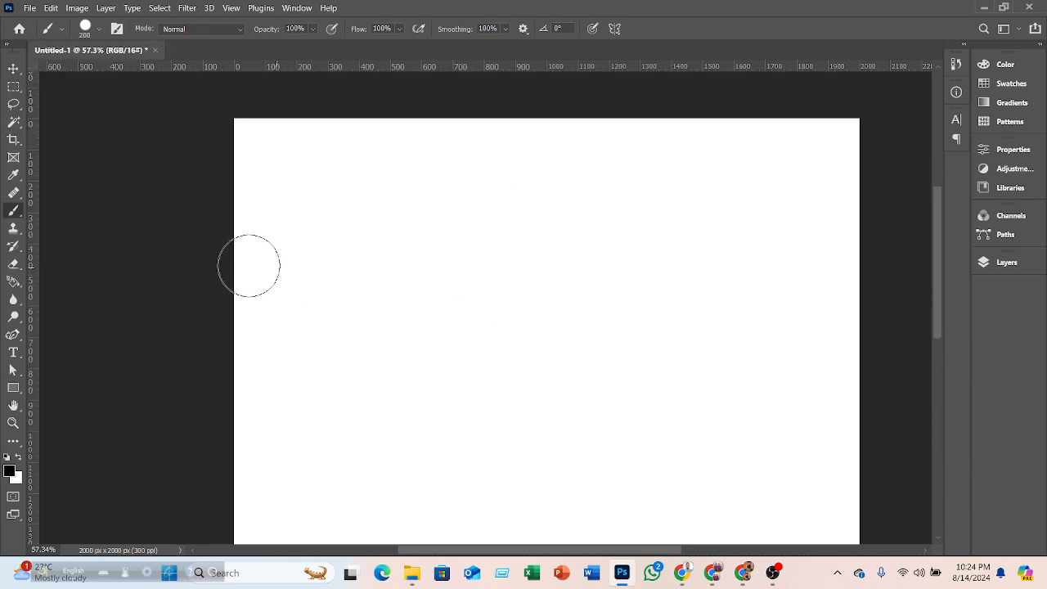
- Reduce the brush size step by step to 78 px
key("bracketleft")
key("bracketleft")
key("bracketleft")
key("bracketleft")
key("bracketleft")
key("bracketleft")
scroll(524, 267, "down", 4)
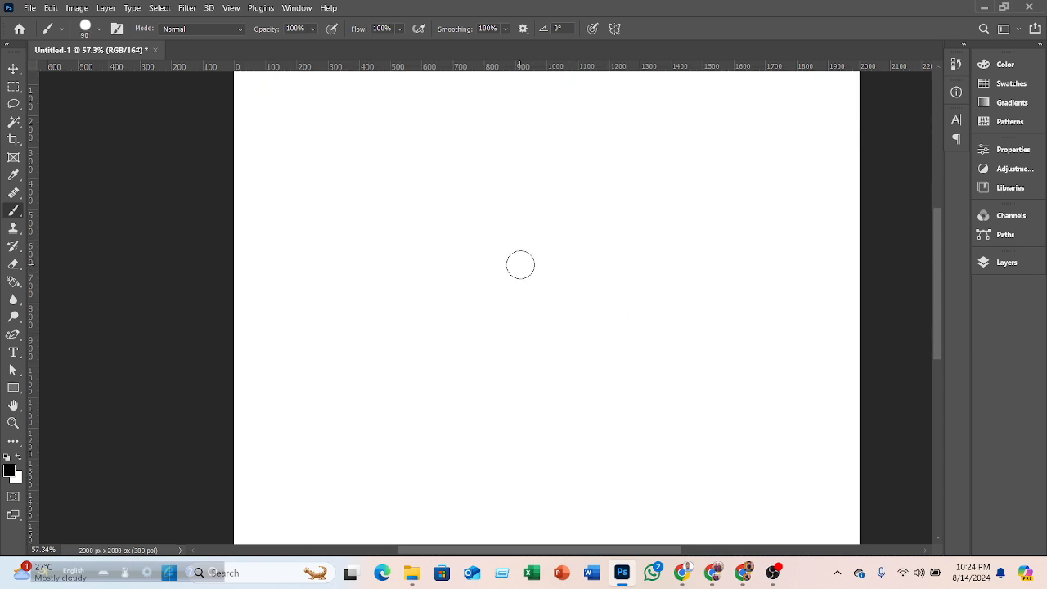
key("bracketleft")
scroll(520, 264, "down", 4)
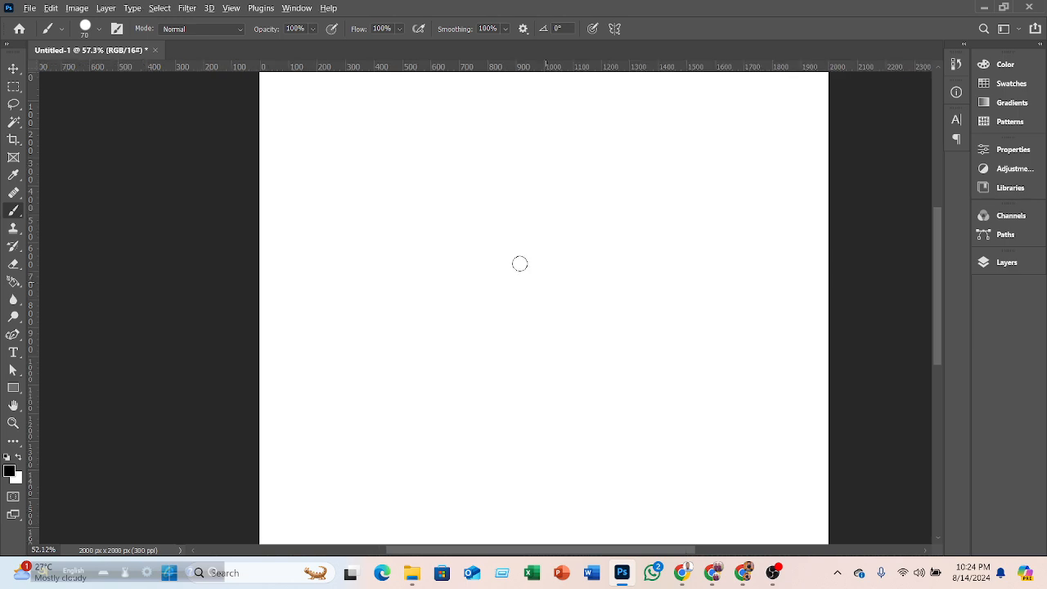
scroll(474, 268, "down", 3)
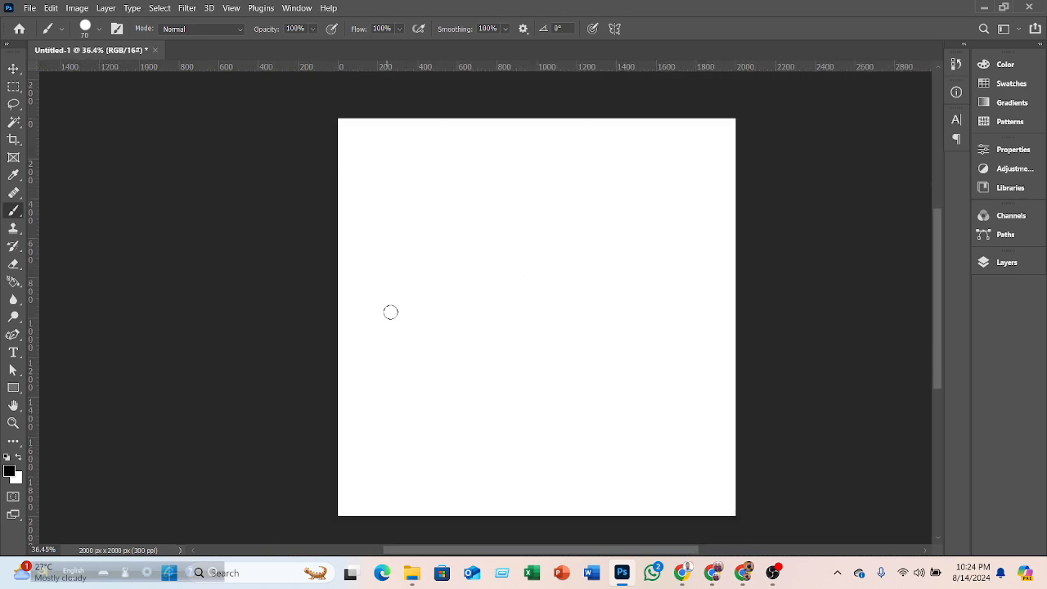
- Paint three freehand horizontal strokes across the canvas
mouse_move(360, 256)
left_mouse_down()
mouse_move(649, 252)
mouse_move(655, 177)
mouse_move(617, 166)
mouse_move(538, 168)
mouse_move(521, 248)
mouse_move(534, 387)
mouse_move(417, 340)
mouse_move(641, 330)
left_mouse_up()
key("ctrl+z")
scroll(452, 333, "up", 3)
left_click_drag(292, 259, 878, 262)
left_click_drag(296, 335, 609, 338)
left_click_drag(342, 406, 713, 393)
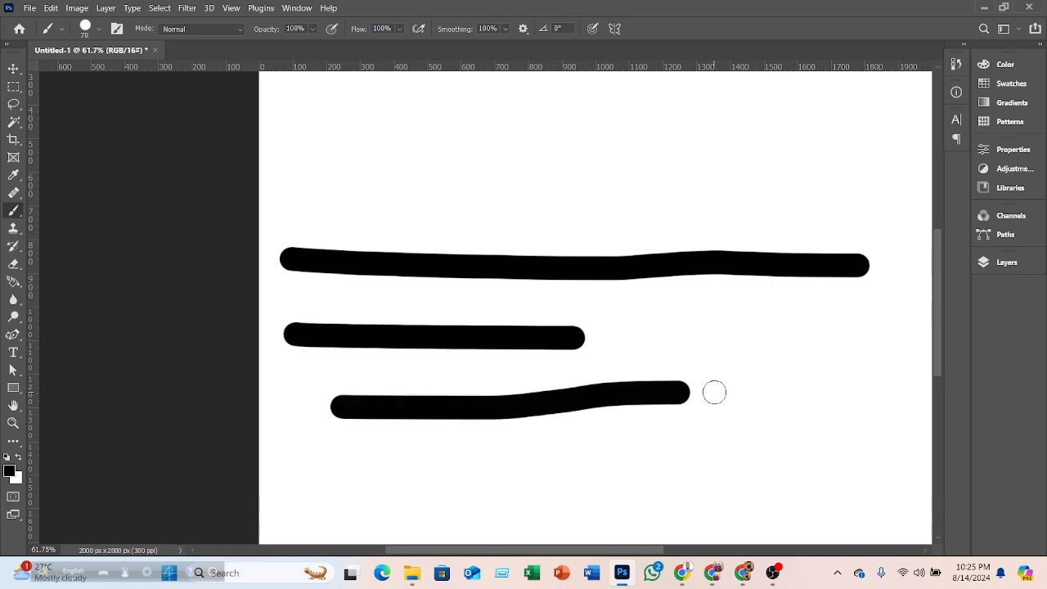
- Undo the three horizontal strokes
key("ctrl+z")
key("ctrl+z")
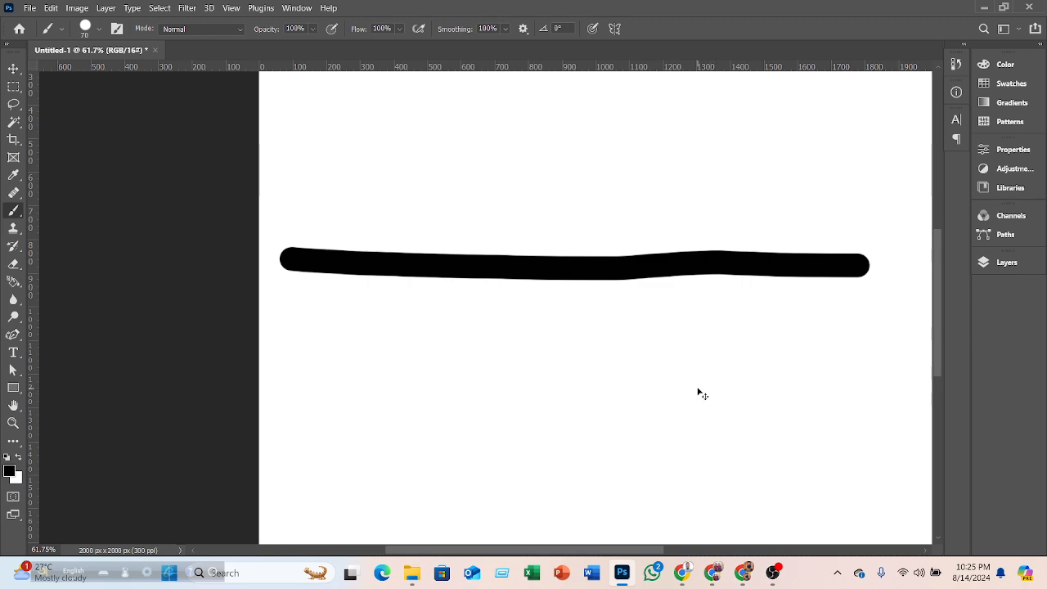
key("ctrl+z")
- Draw straight connected lines by clicking points: a horizontal line, then a diagonal back to the upper left
scroll(456, 343, "down", 3)
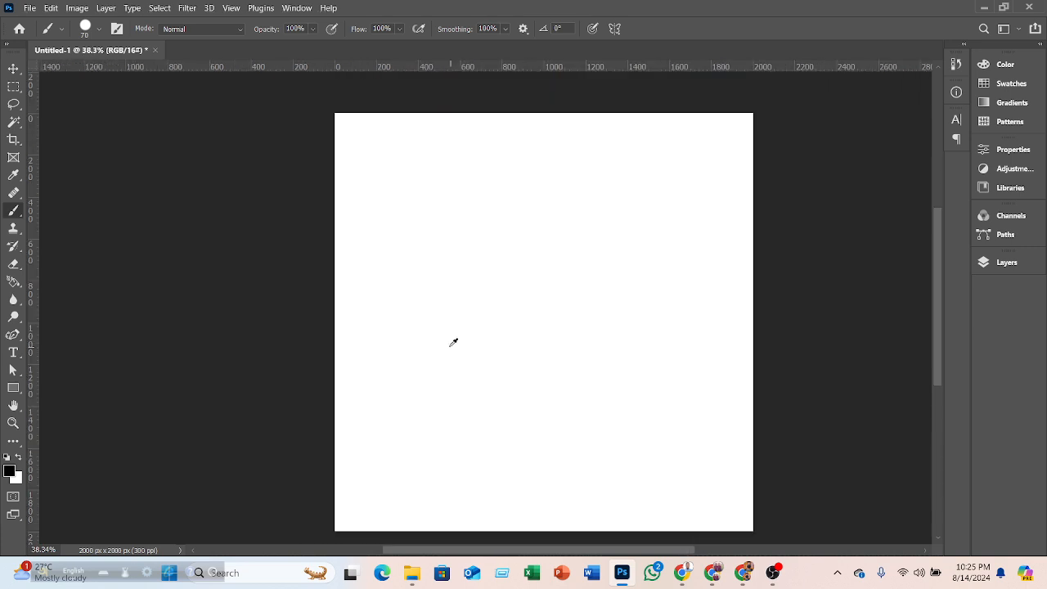
left_click(346, 298)
key("ctrl+z")
left_click(350, 297)
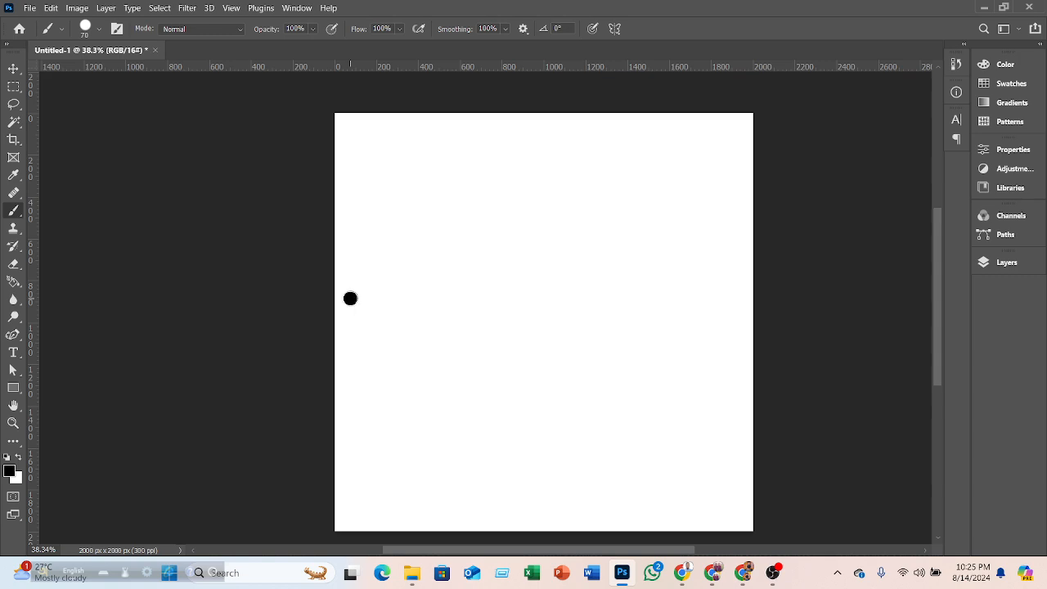
left_click(687, 298, "shift")
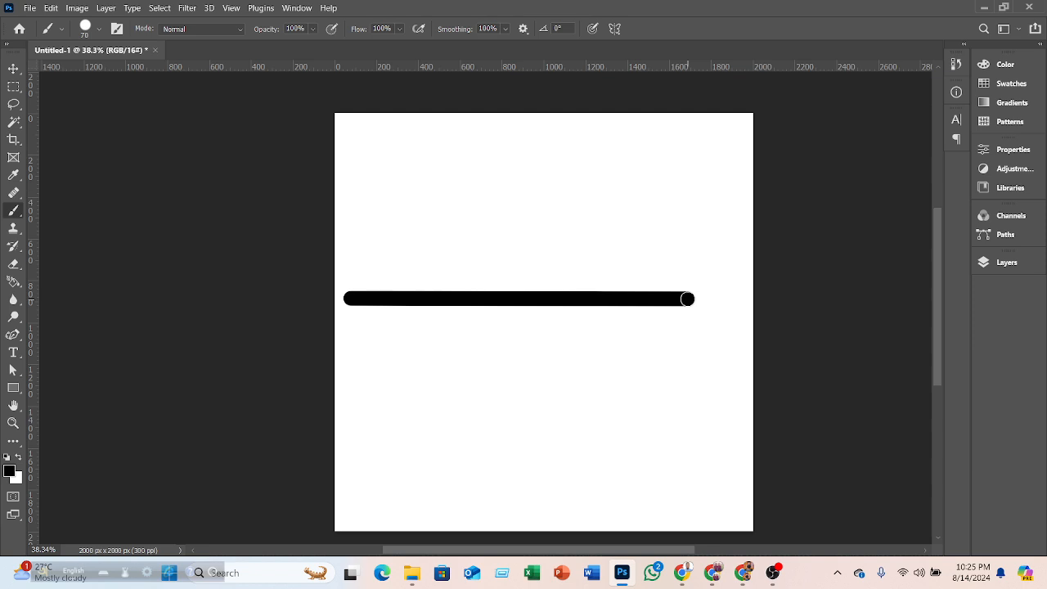
left_click(434, 158, "shift")
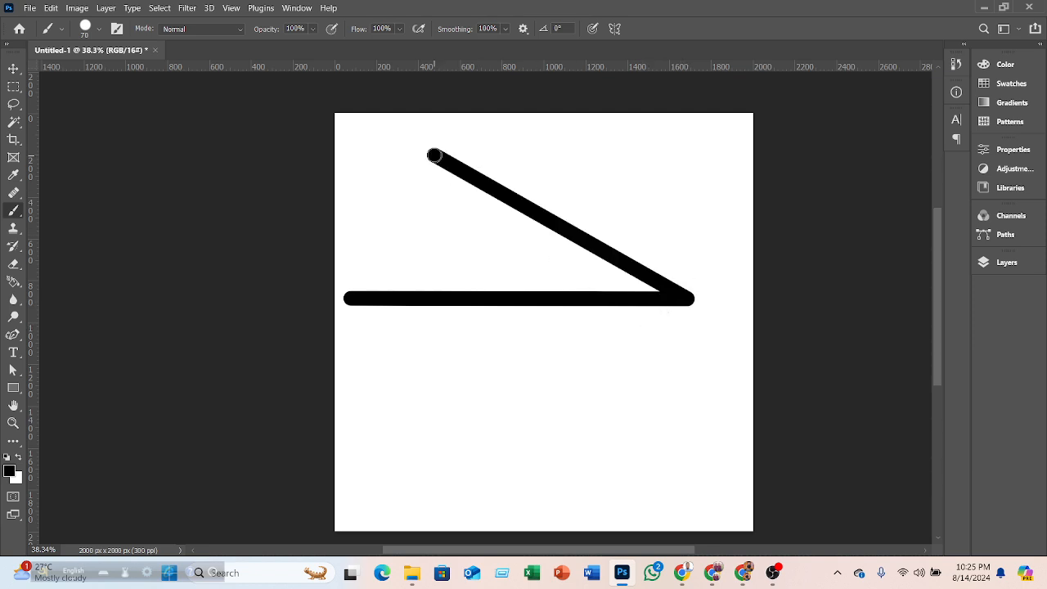
- Keep clicking points to add four more straight connected lines forming a star shape
left_click(421, 446, "shift")
left_click(623, 139, "shift")
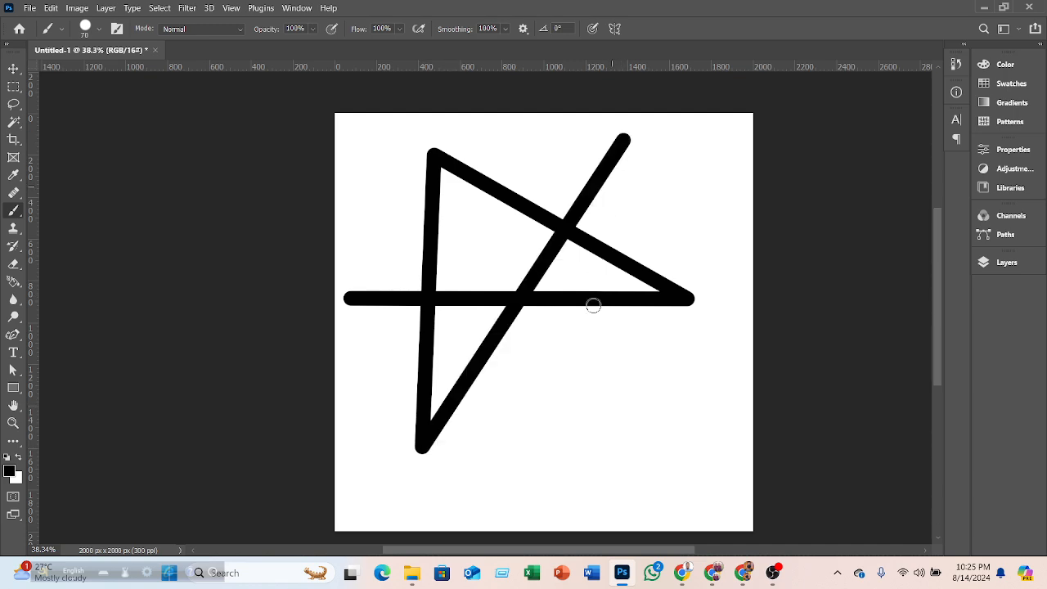
left_click(587, 381, "shift")
left_click(381, 208, "shift")
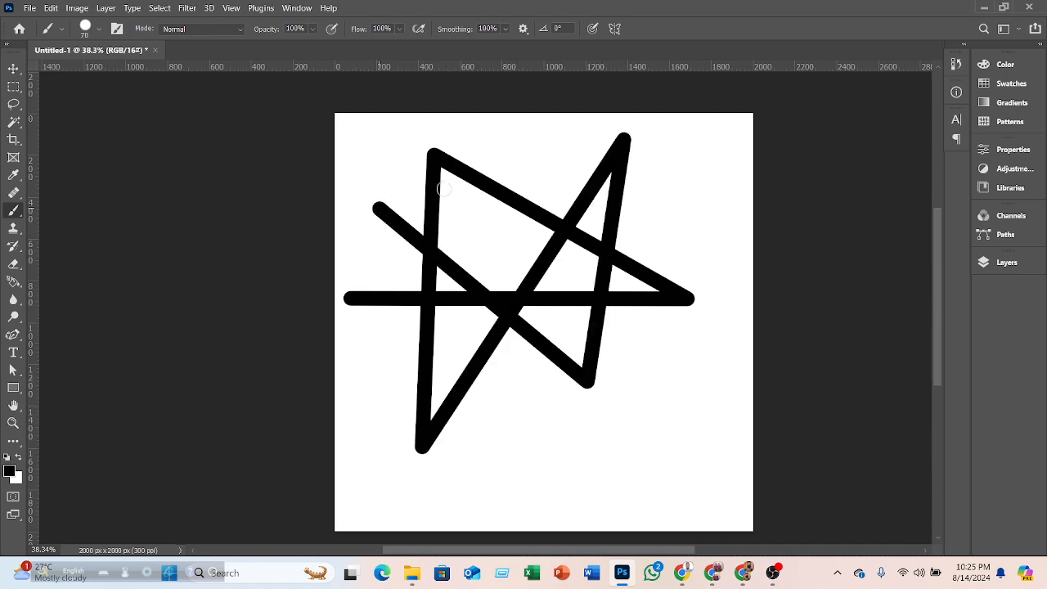
left_click(553, 133, "shift")
left_click(525, 402, "shift")
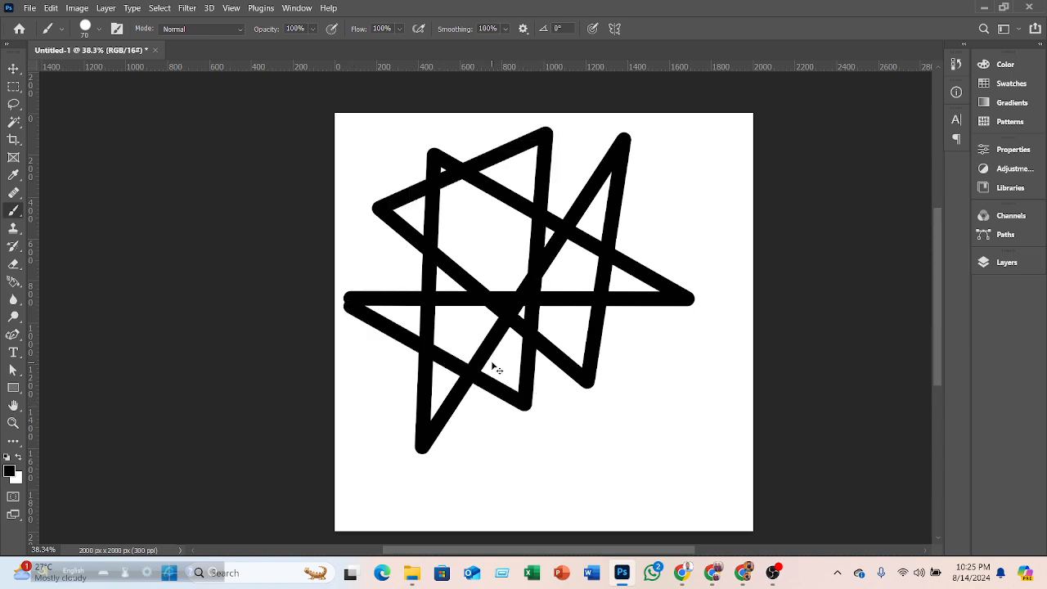
- Undo the star's straight lines
key("ctrl+z")
key("ctrl+z")
key("ctrl+z")
key("ctrl+z")
key("ctrl+z")
key("ctrl+z")
key("ctrl+z")
key("ctrl+z")
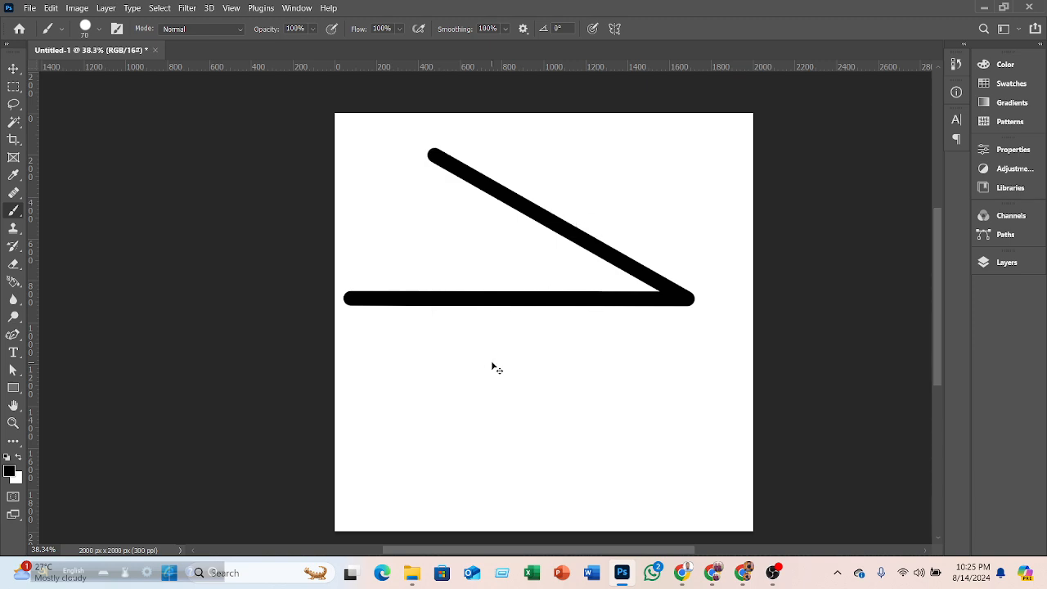
key("ctrl+z")
- Draw a straight horizontal line across the canvas's middle by clicking its two end points
left_click_drag(358, 269, 678, 283)
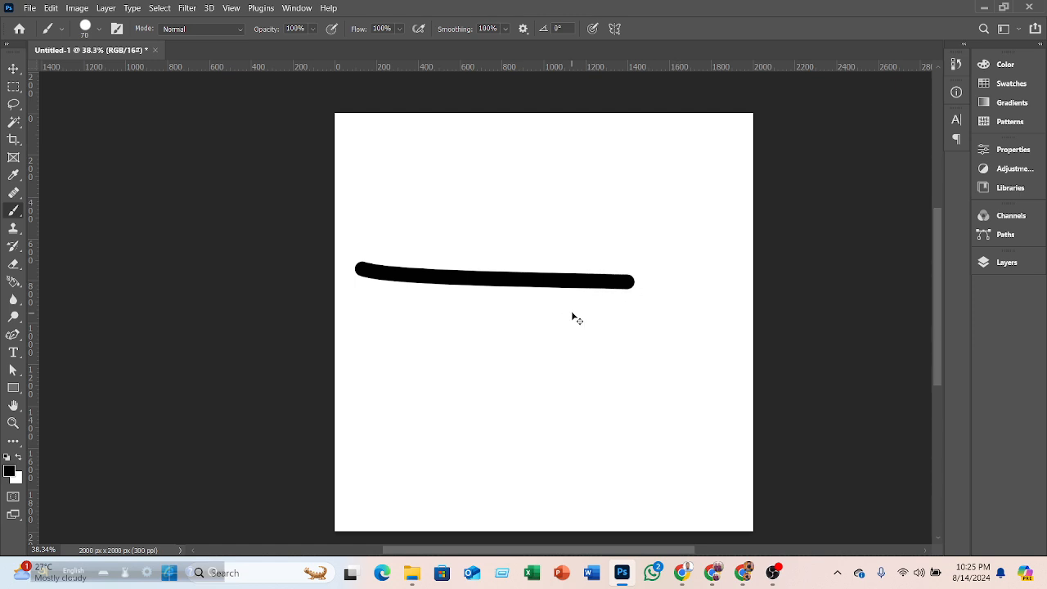
key("ctrl+z")
left_click(426, 307)
left_click(730, 308, "shift")
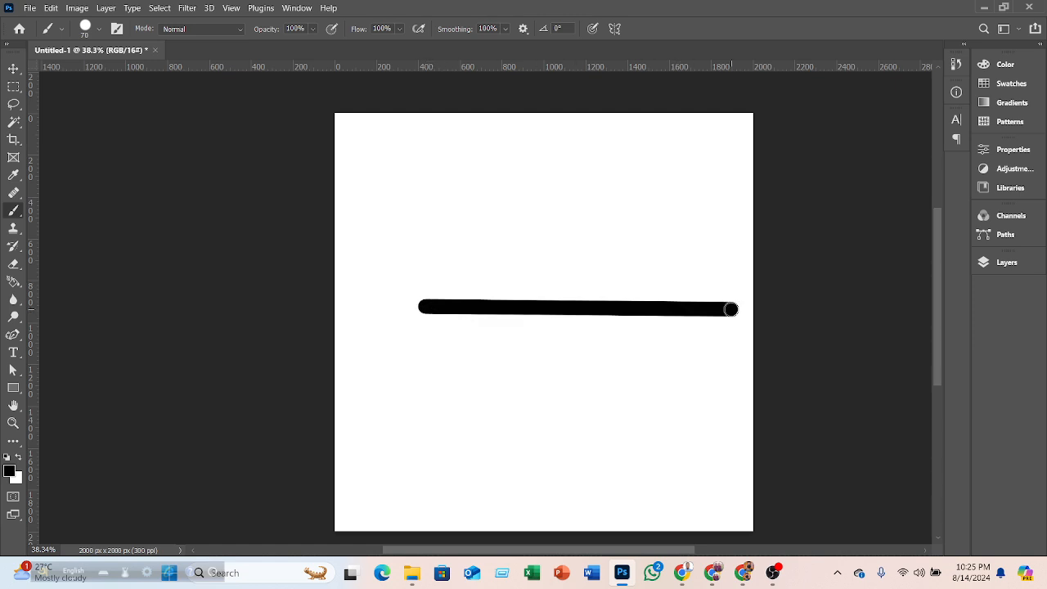
scroll(635, 309, "up", 5)
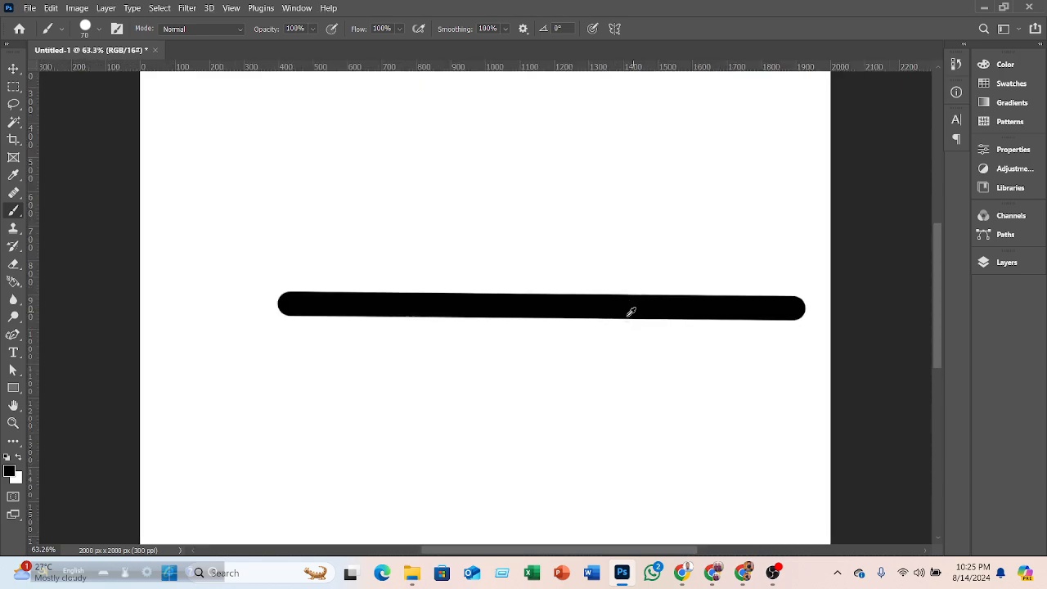
scroll(567, 301, "down", 6)
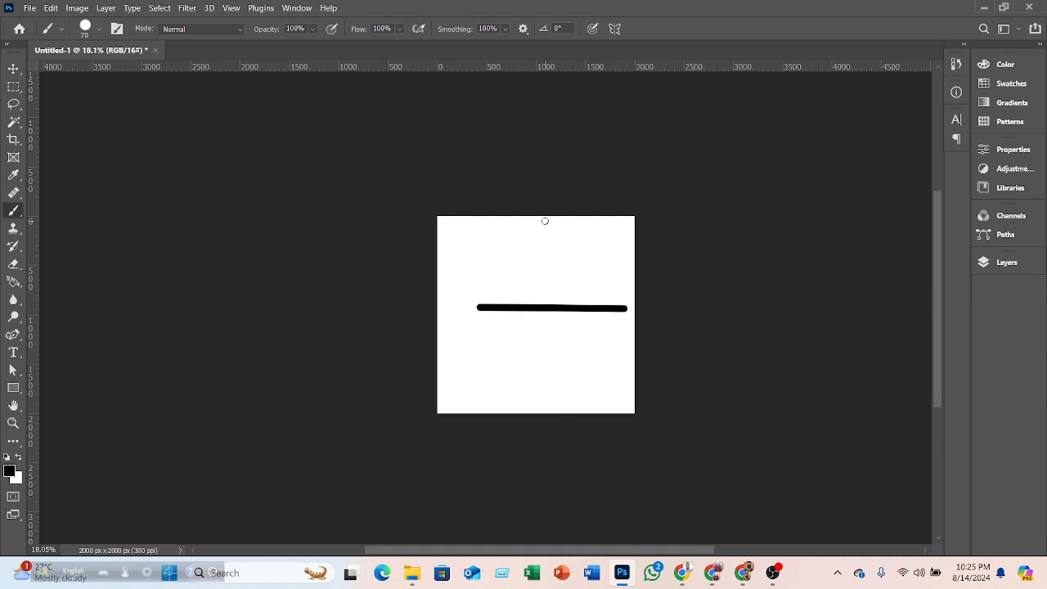
- Undo the most recent strokes, removing the straight horizontal line
left_click(555, 226, "shift")
key("ctrl+z")
key("ctrl+z")
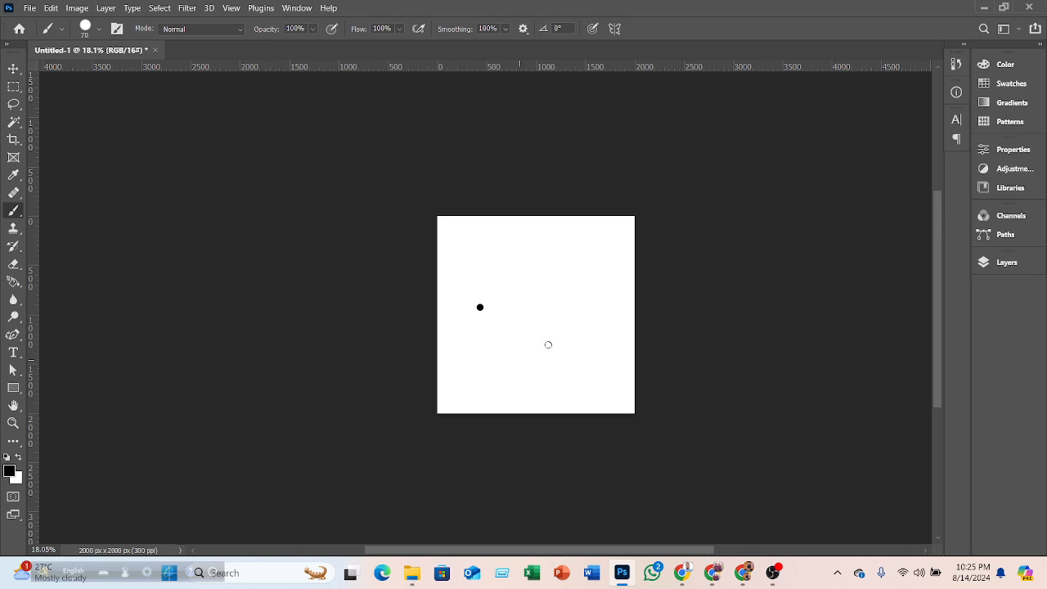
- Add a new layer and draw a straight diagonal line on it by clicking its two end points
left_click(992, 264)
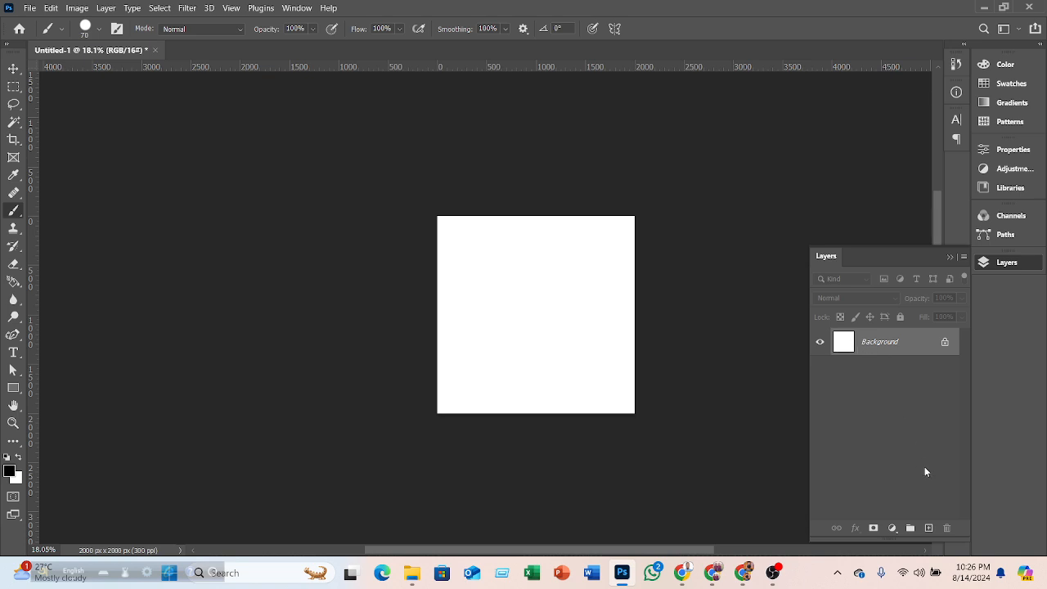
left_click(928, 527)
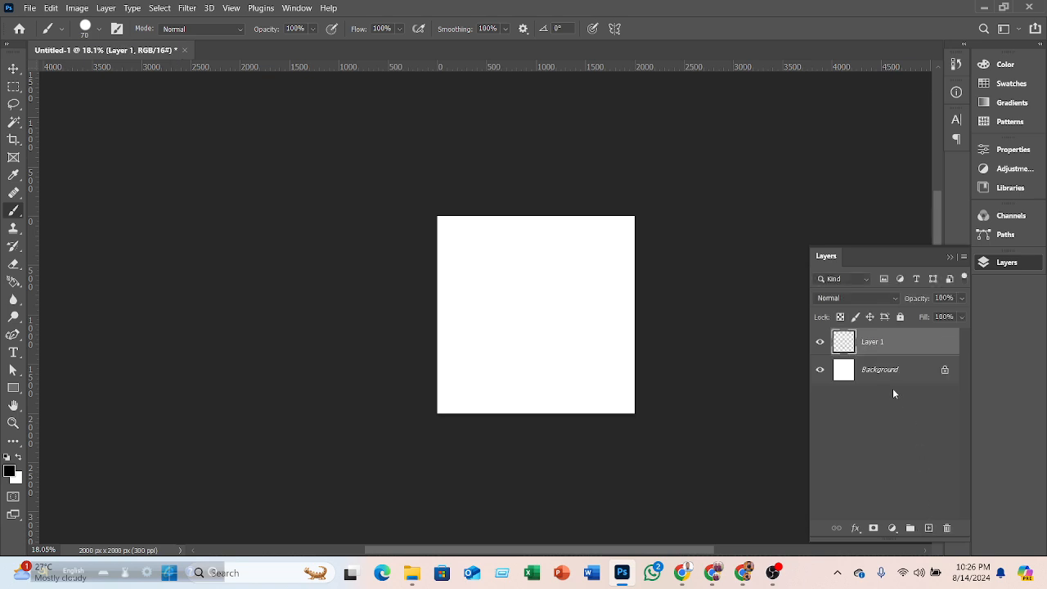
left_click(475, 338)
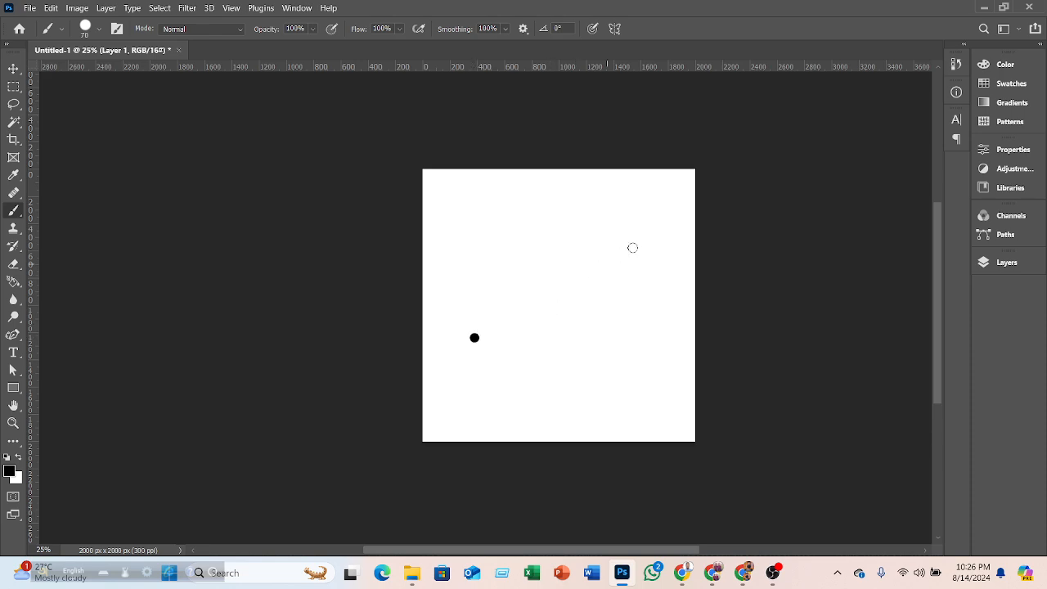
left_click(658, 209, "shift")
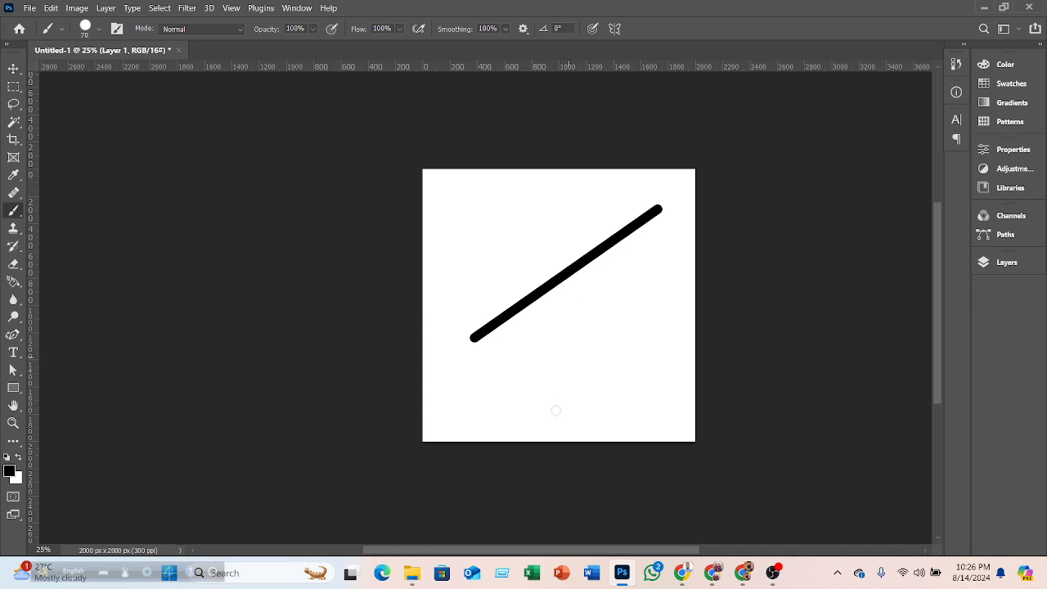
- Add a second new layer and draw a straight line crossing the diagonal by clicking two points
left_click(987, 265)
left_click(929, 527)
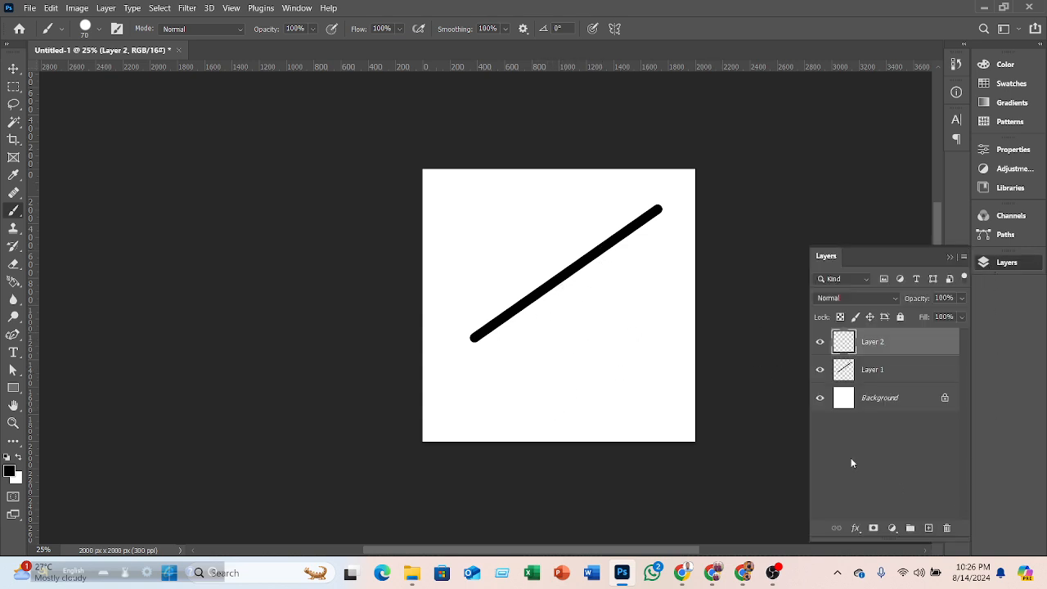
left_click(499, 218)
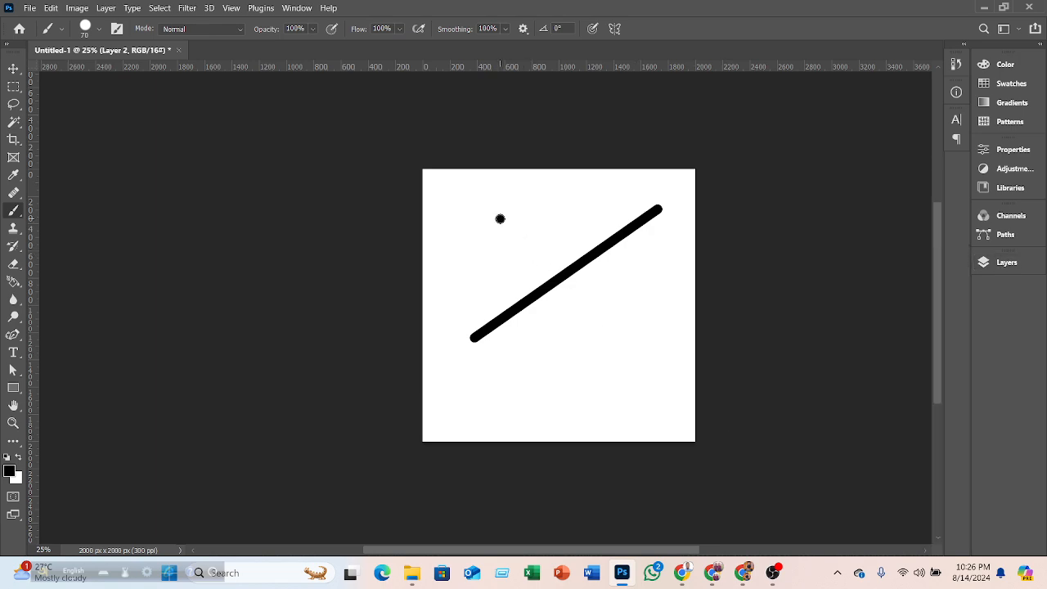
left_click(614, 332, "shift")
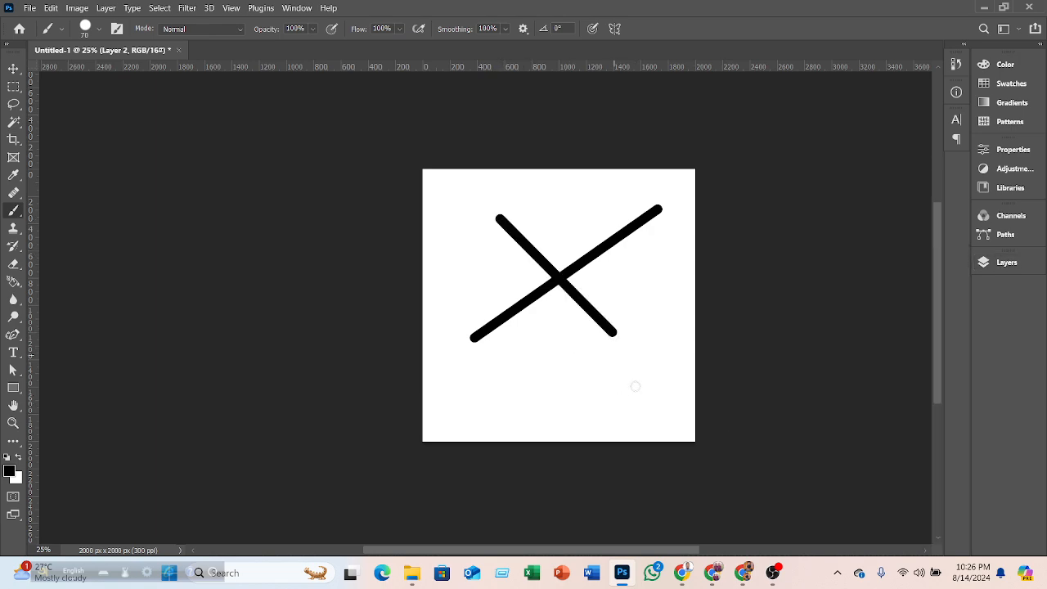
- Keep clicking points to add more straight connected lines over the cross
left_click(560, 218, "shift")
left_click(502, 263, "shift")
left_click(553, 360, "shift")
left_click(604, 219, "shift")
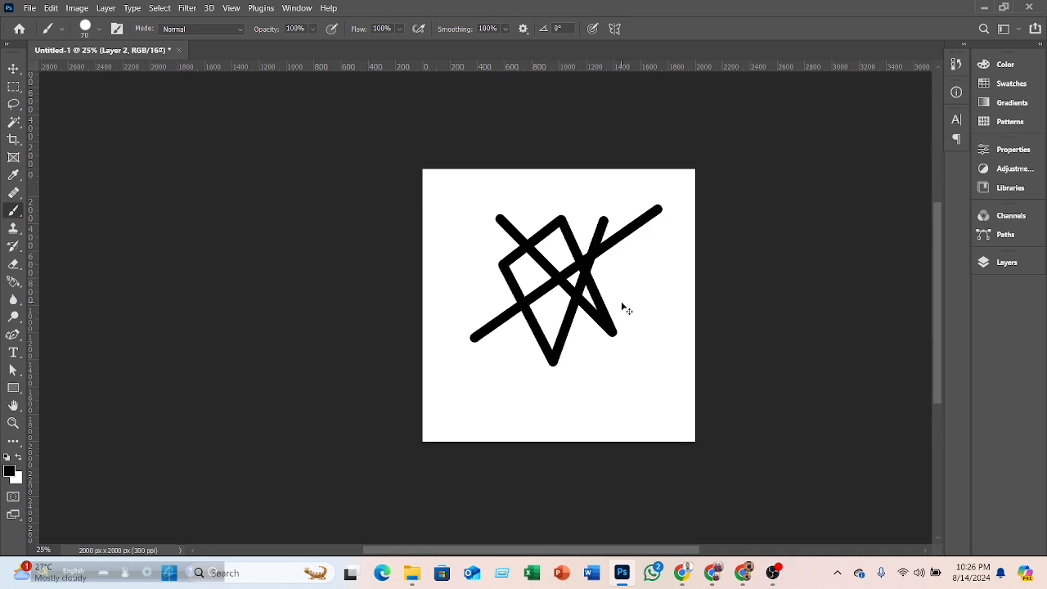
- Undo the added lines, the second layer's strokes and the diagonal line
key("ctrl+z")
key("ctrl+z")
key("ctrl+z")
key("ctrl+z")
key("ctrl+z")
key("ctrl+z")
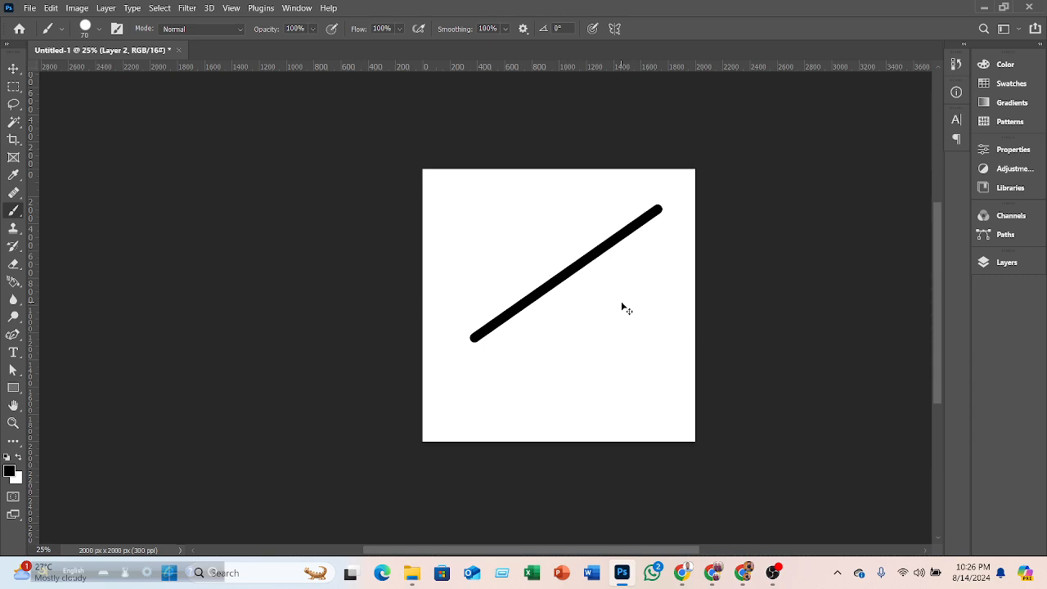
key("ctrl+z")
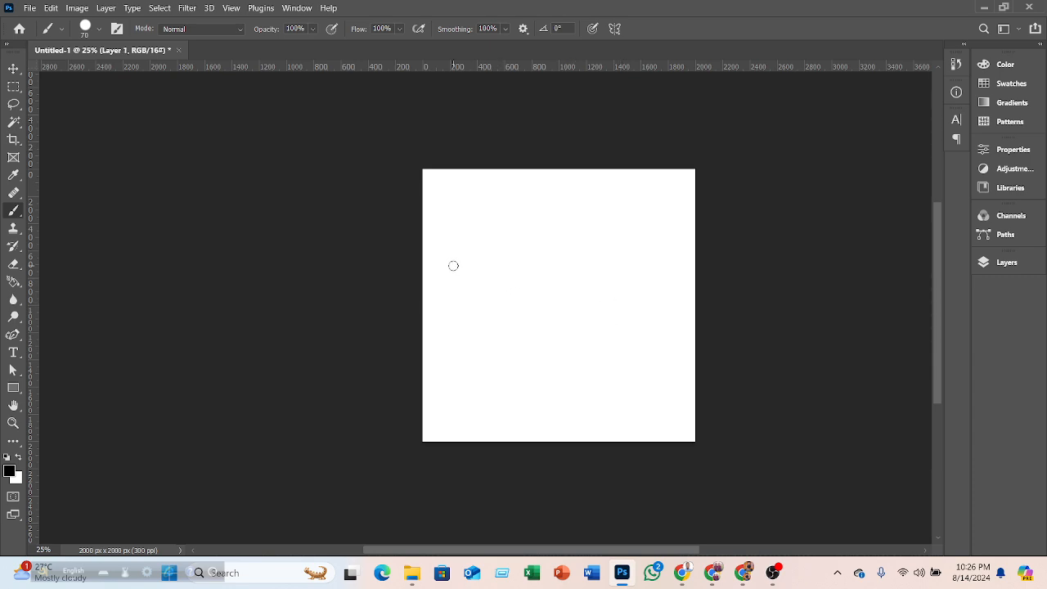
- Place four dots near the top, left, right and bottom of the canvas
scroll(453, 265, "up", 2)
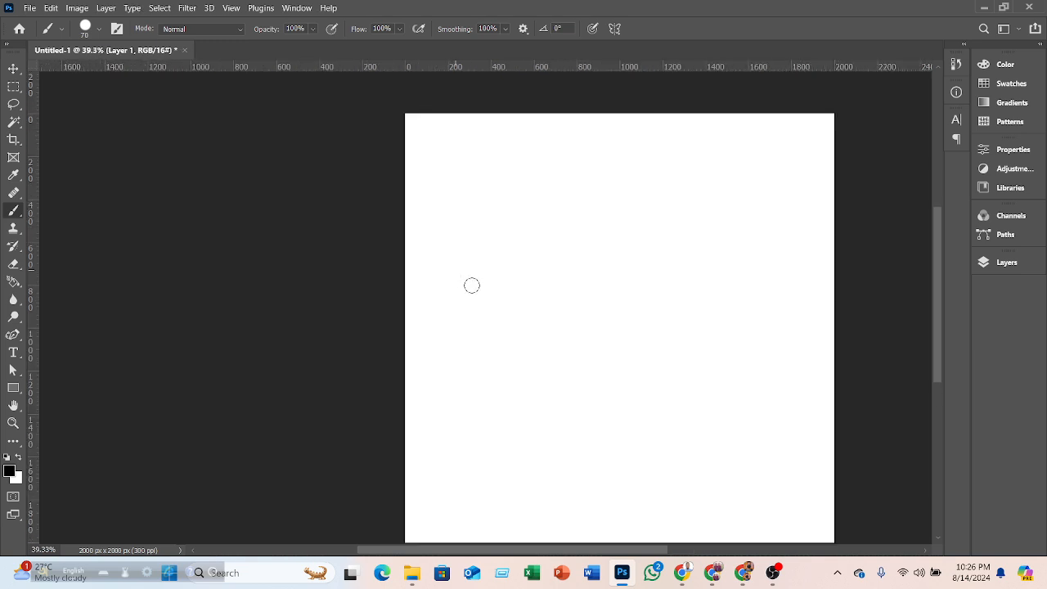
left_click(444, 263)
left_click(726, 256)
left_click(588, 447)
left_click(593, 162)
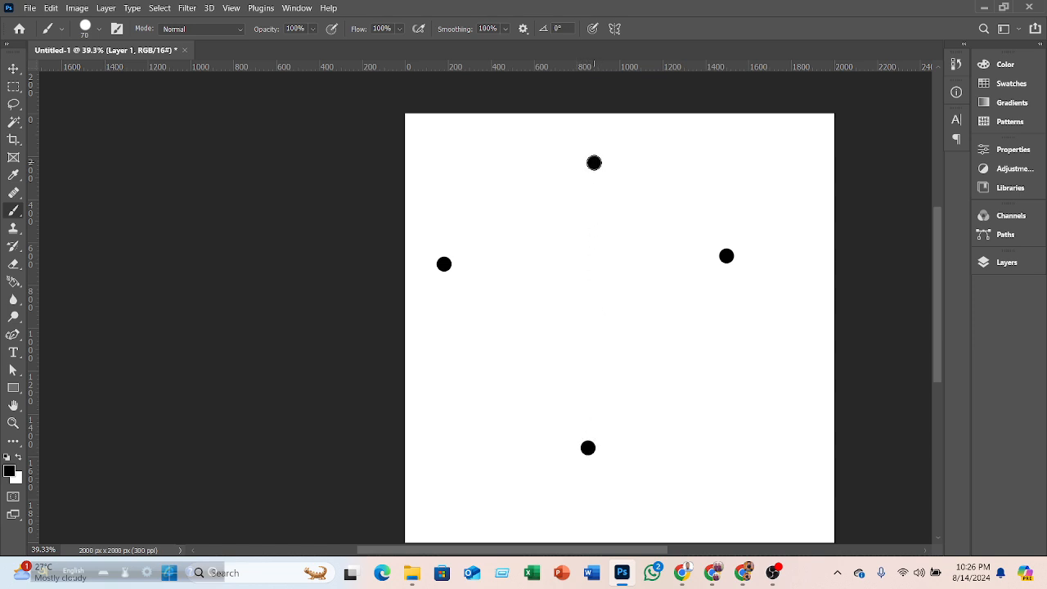
- Connect points with straight lines by clicking them in turn to form a closed angular shape
left_click(601, 256, "shift")
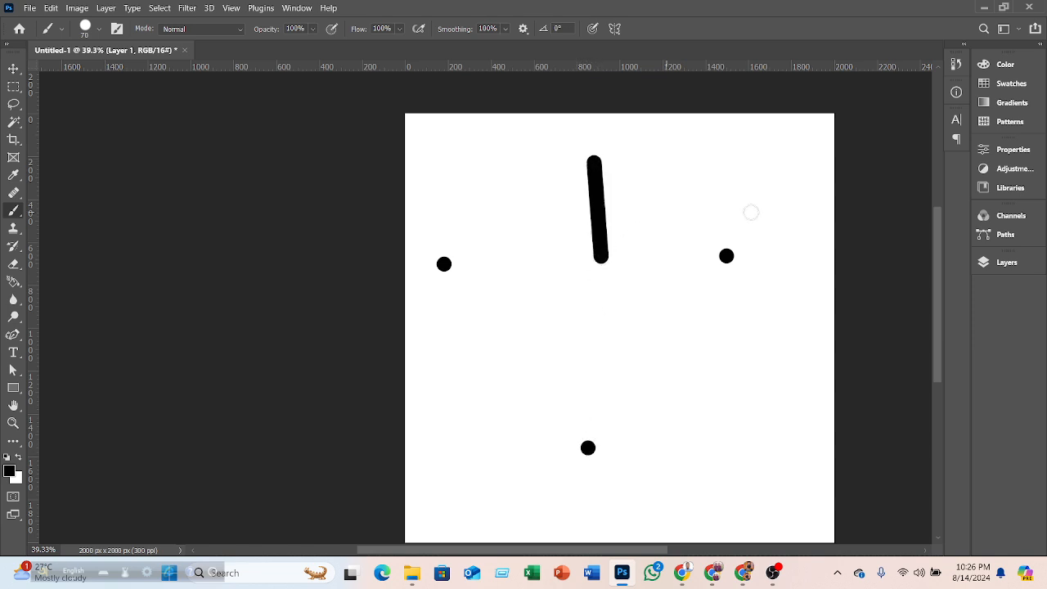
left_click(752, 213, "shift")
left_click(726, 256, "shift")
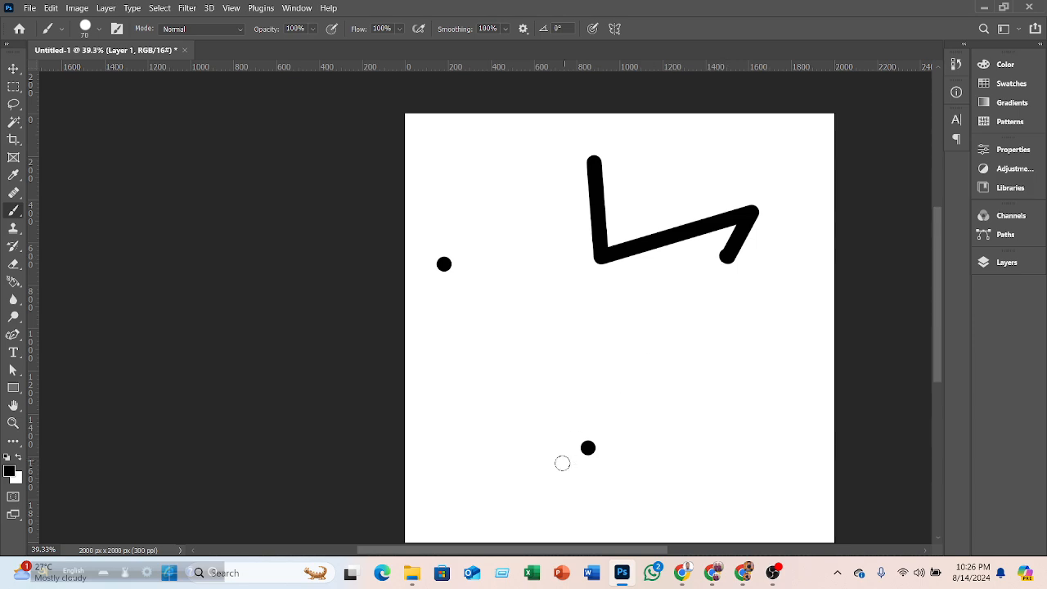
left_click(586, 448, "shift")
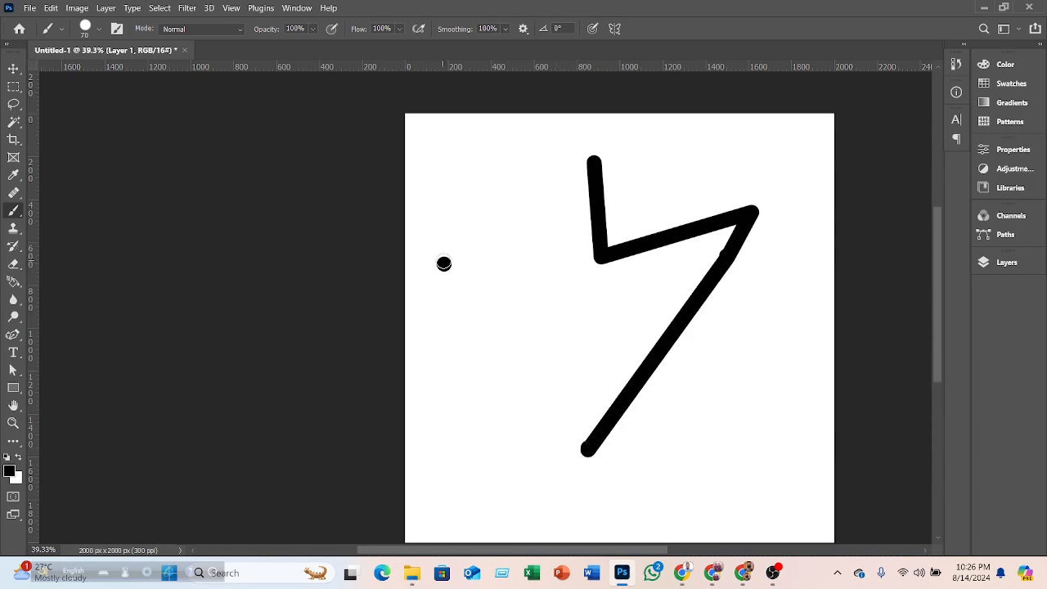
left_click(443, 263, "shift")
left_click(593, 161, "shift")
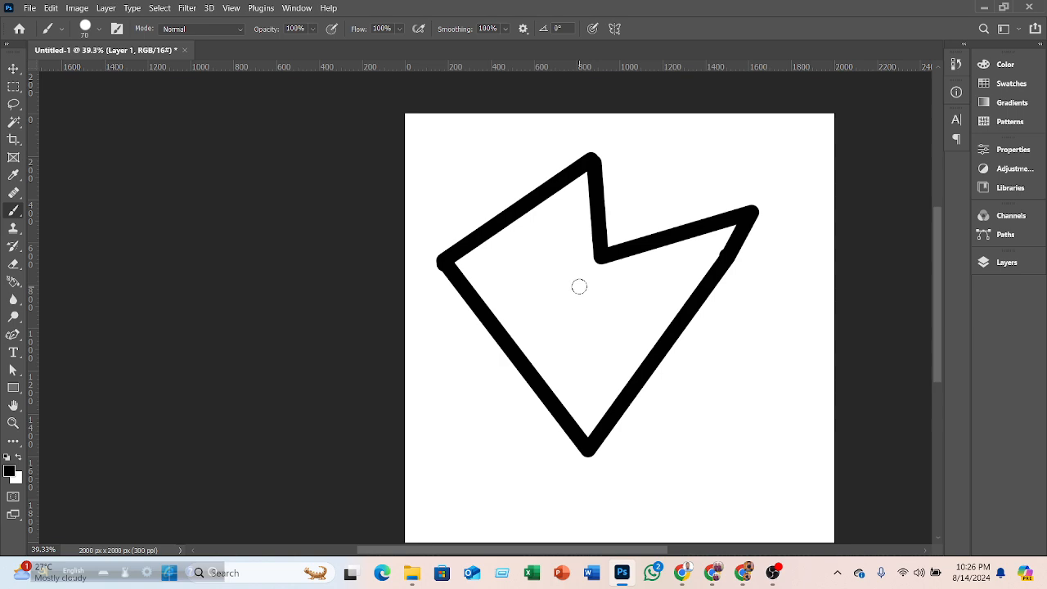
- Inspect the stroke edges close up, then undo the shape and its dots
scroll(633, 290, "up", 8)
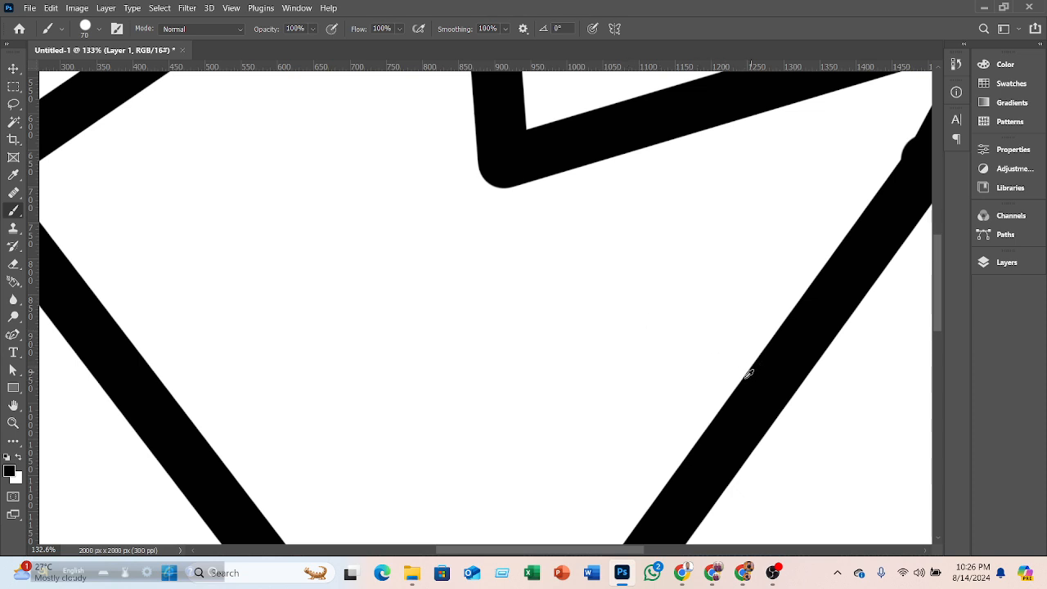
scroll(742, 380, "up", 3)
scroll(750, 370, "up", 2)
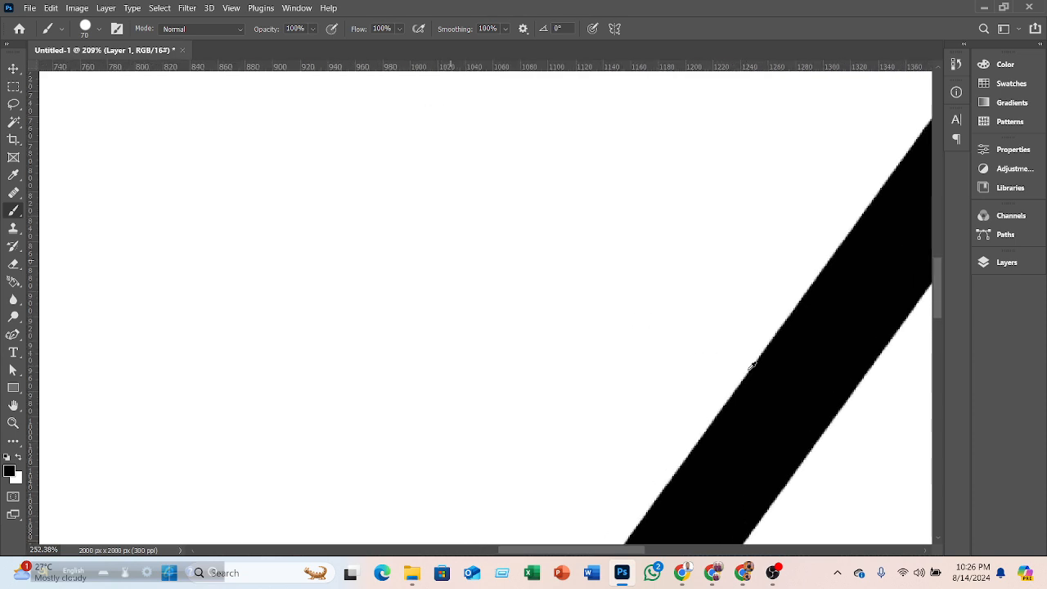
scroll(753, 367, "up", 1)
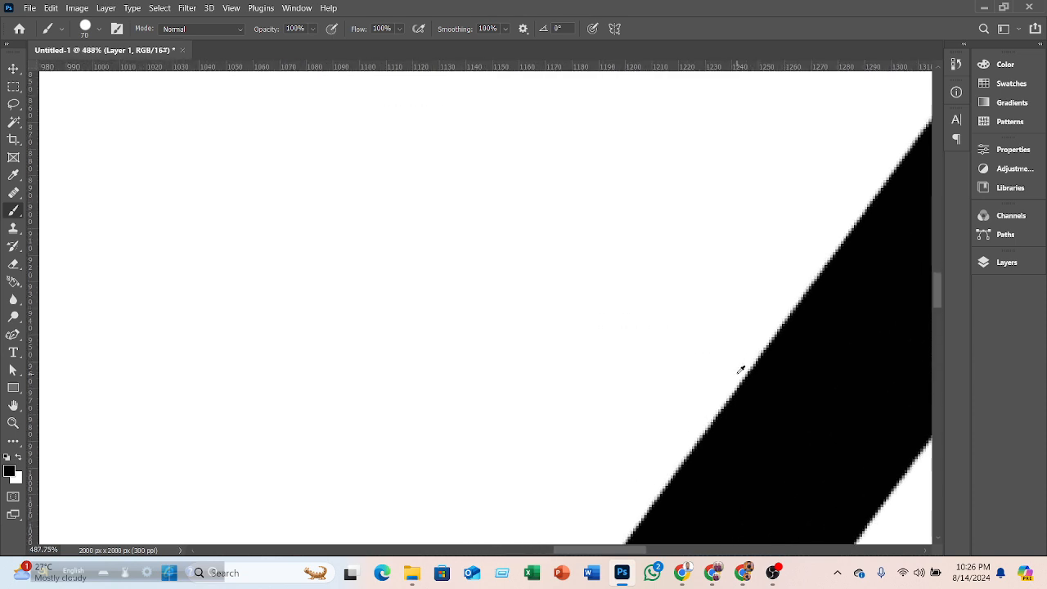
scroll(740, 369, "down", 10)
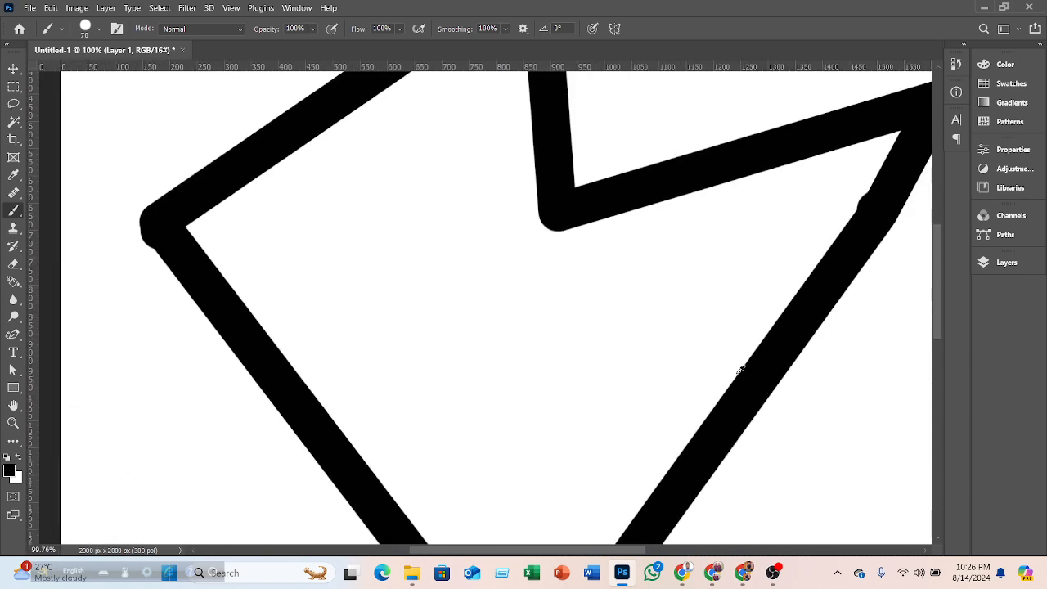
scroll(740, 369, "down", 1)
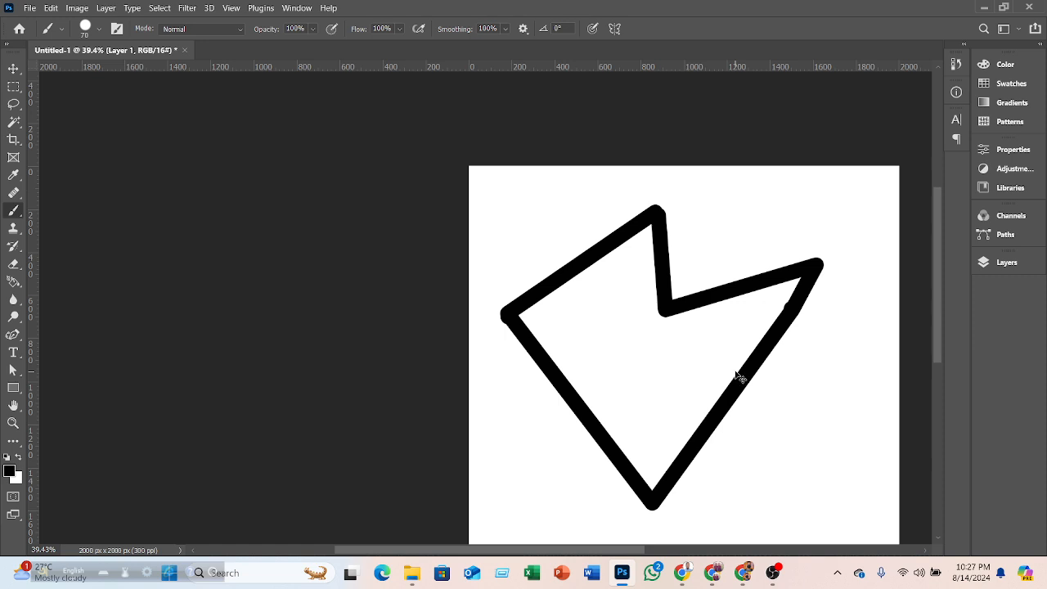
key("ctrl+z")
key("ctrl+z")
key("ctrl+z")
key("ctrl+z")
key("ctrl+z")
key("ctrl+z")
key("ctrl+z")
key("ctrl+z")
key("ctrl+z")
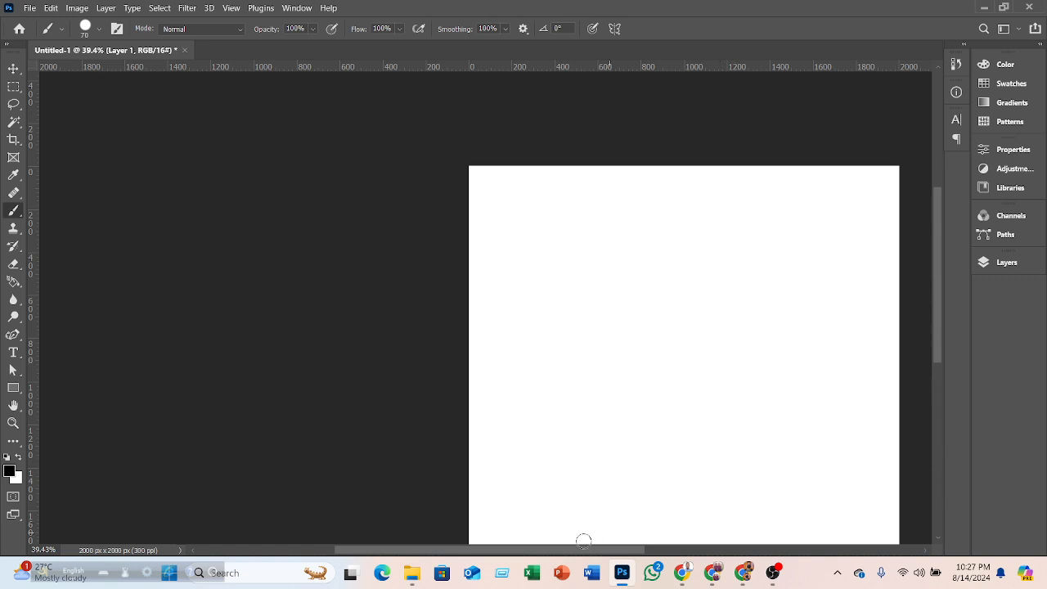
- Set Smoothing to 8% and paint a freehand stroke down the canvas's left side
left_click_drag(583, 552, 653, 544)
scroll(521, 287, "down", 2)
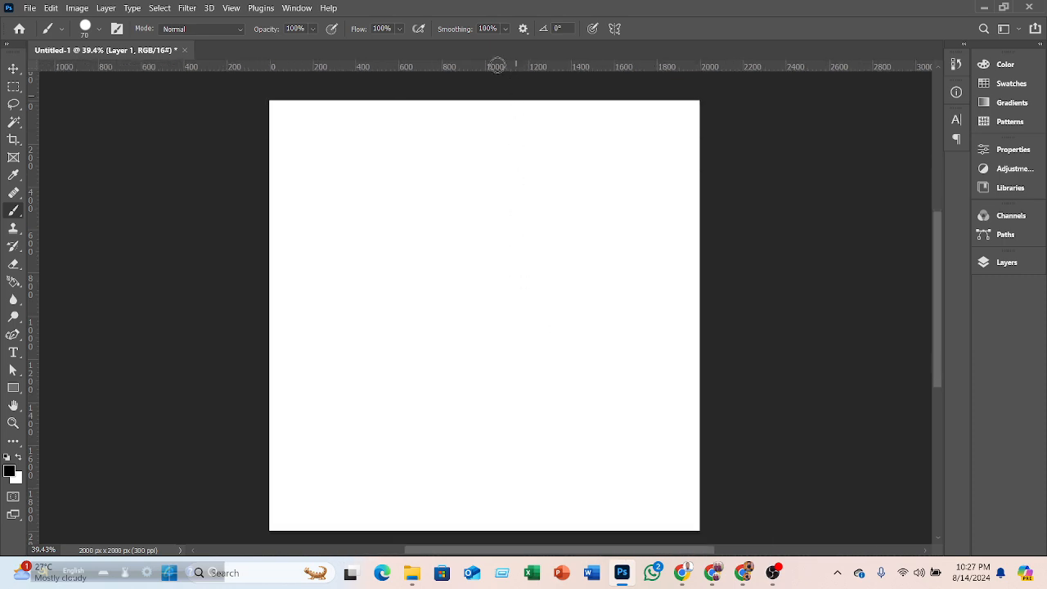
left_click(505, 30)
left_click(462, 43)
left_click_drag(383, 174, 442, 370)
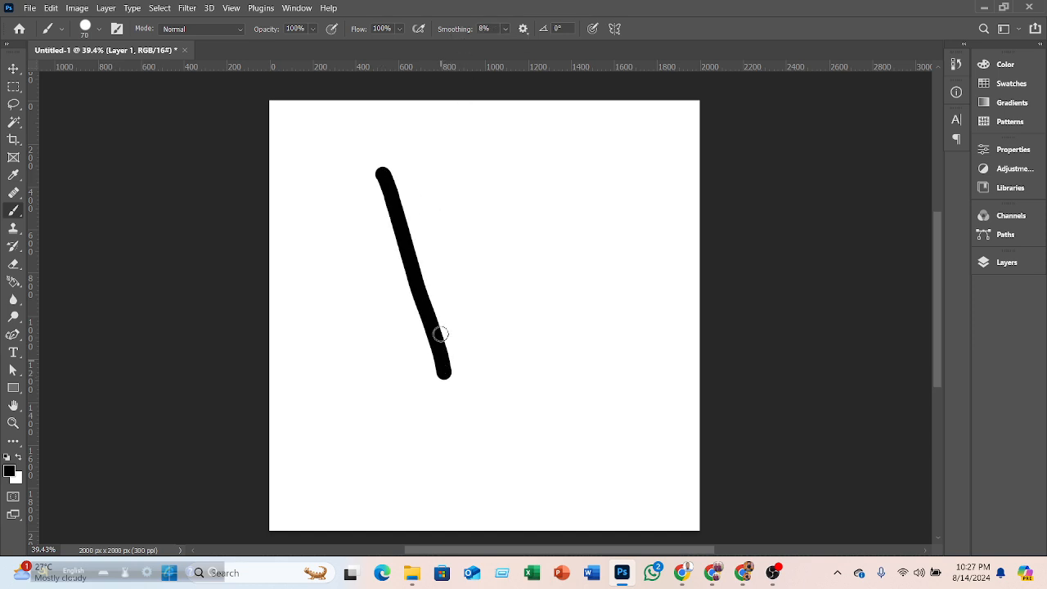
- Set Smoothing back to 100% and undo the freehand stroke
scroll(448, 328, "up", 4)
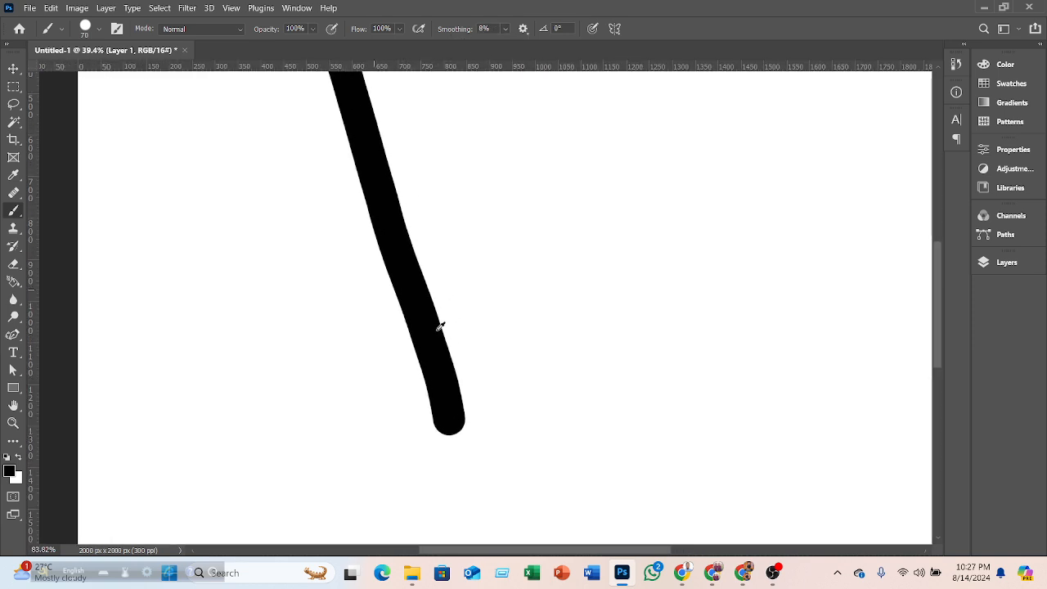
scroll(440, 323, "up", 2)
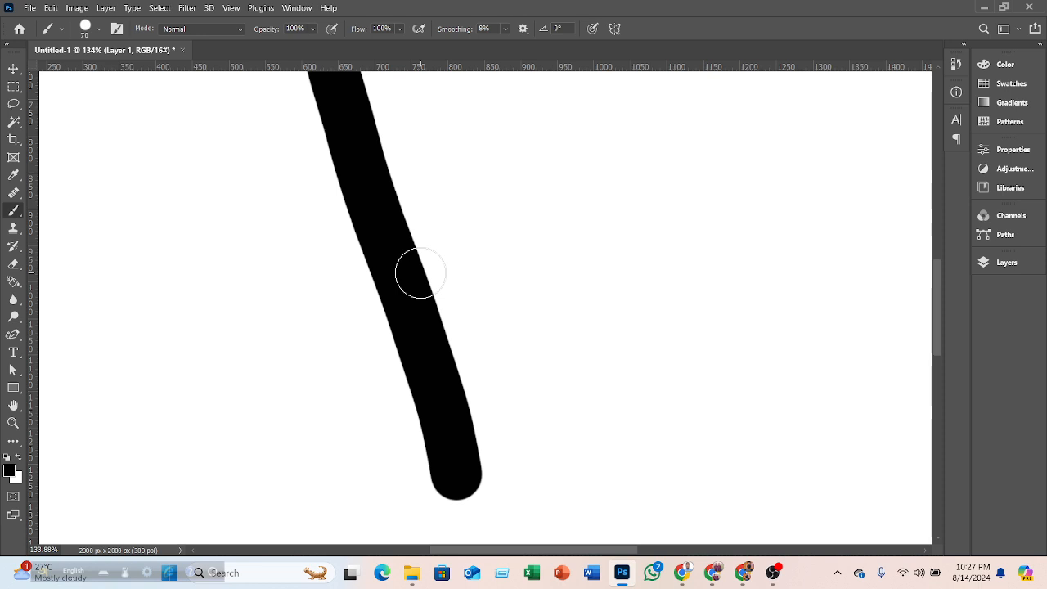
scroll(419, 272, "down", 6)
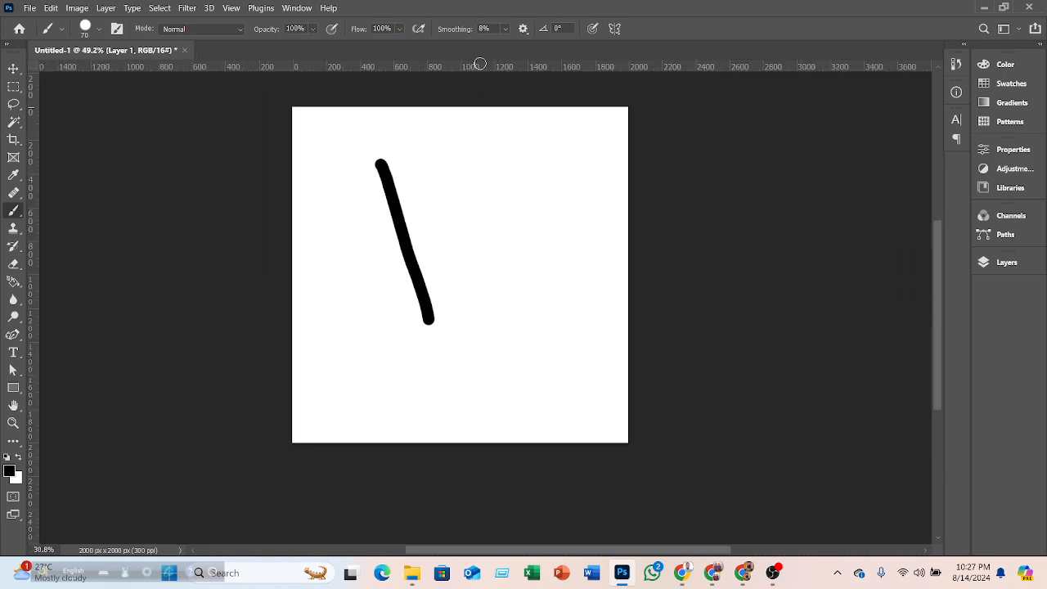
left_click(505, 29)
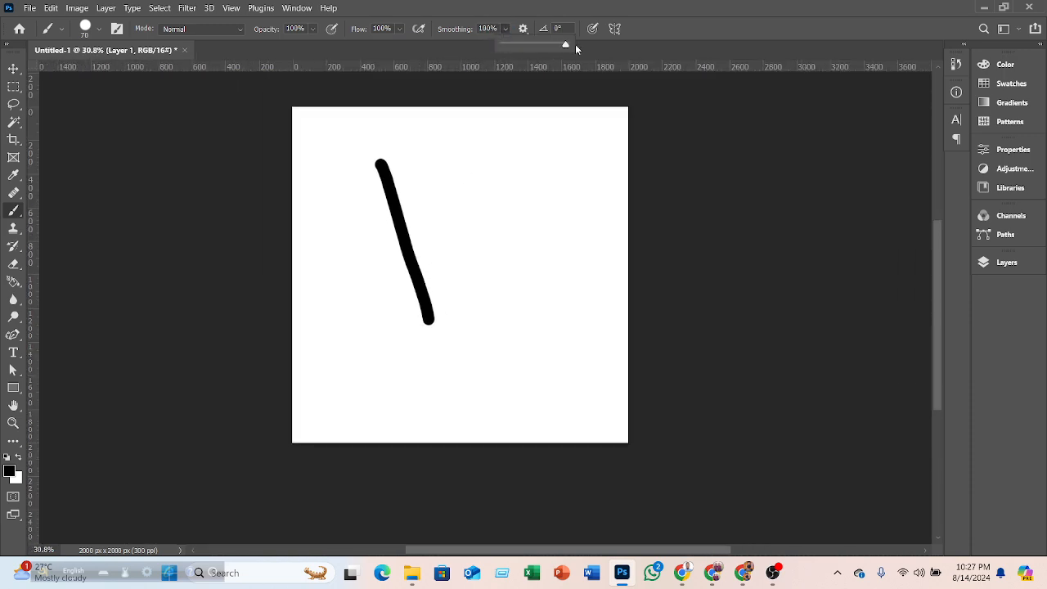
left_click(429, 260)
key("ctrl+z")
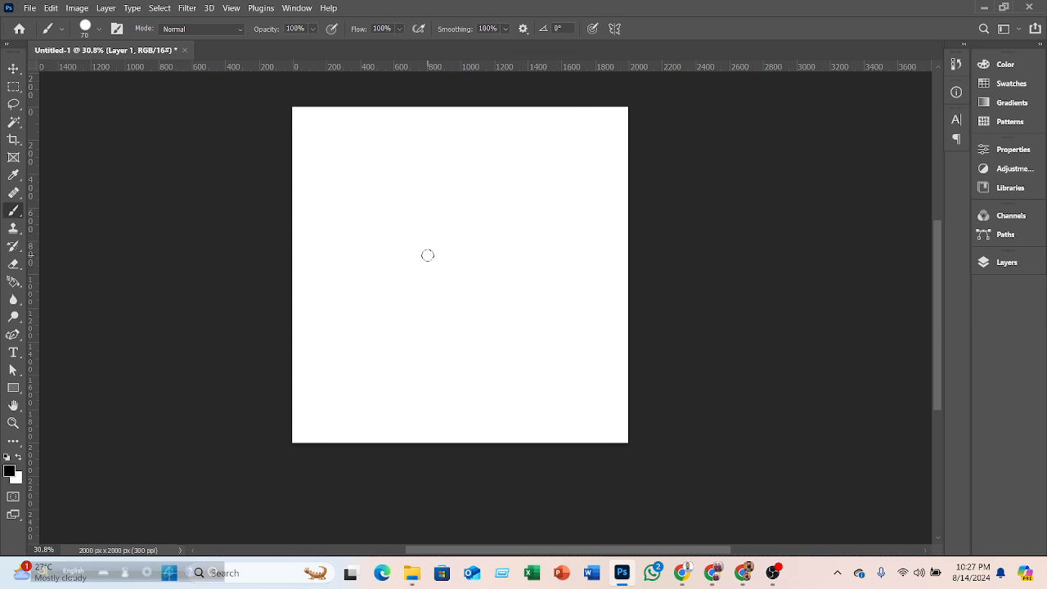
- Set Flow to 16% and paint a freehand zigzag stroke plus two overlapping short strokes
left_click(400, 29)
mouse_move(370, 181)
left_mouse_down()
mouse_move(436, 358)
mouse_move(453, 198)
mouse_move(482, 162)
mouse_move(508, 226)
mouse_move(471, 290)
mouse_move(478, 303)
mouse_move(555, 303)
left_mouse_up()
scroll(494, 311, "up", 6)
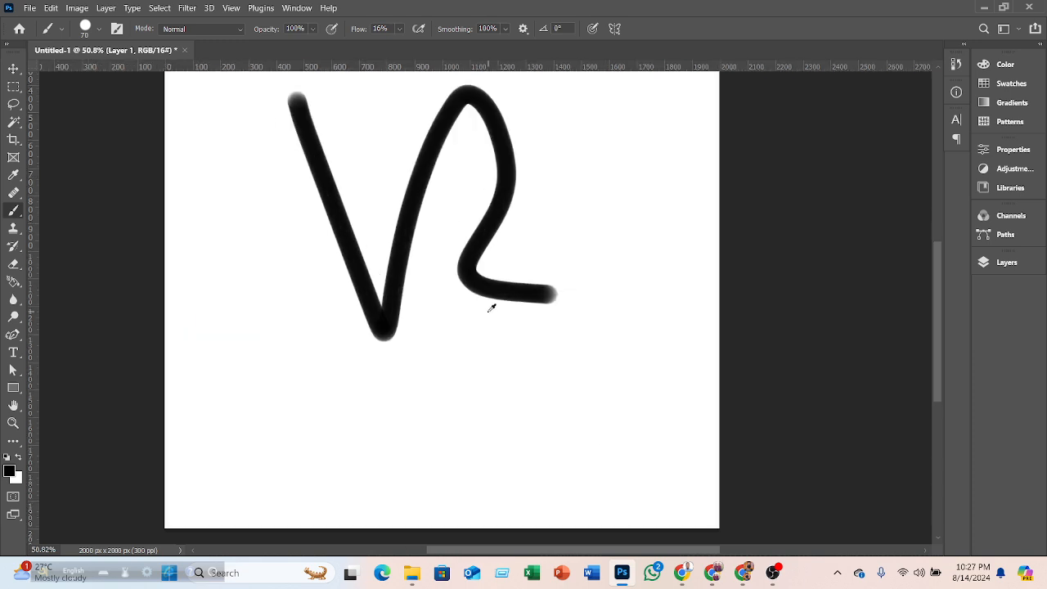
scroll(559, 364, "up", 1)
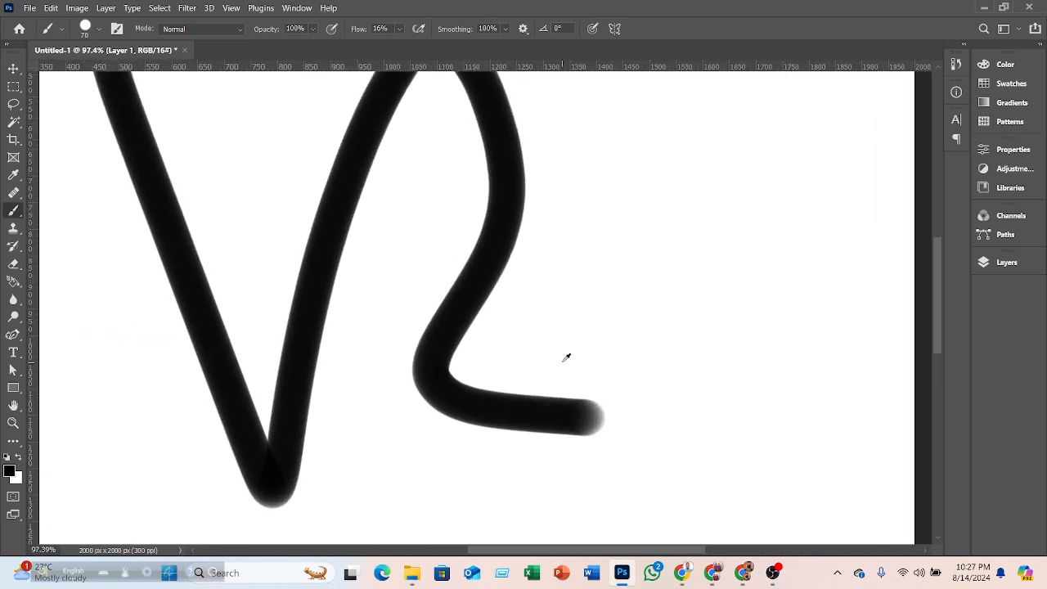
left_click_drag(624, 287, 755, 194)
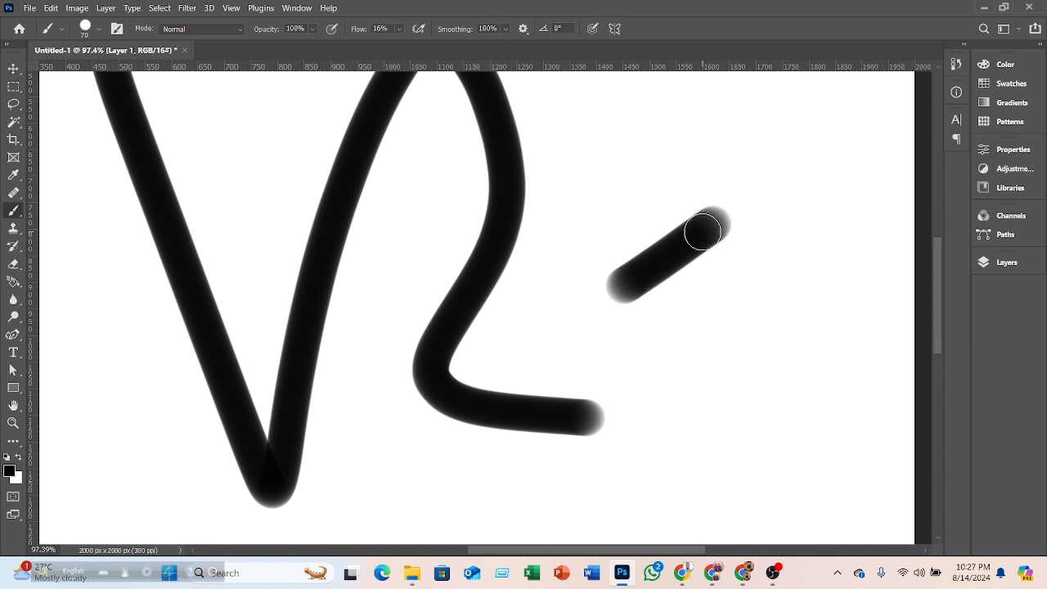
left_click_drag(701, 226, 513, 367)
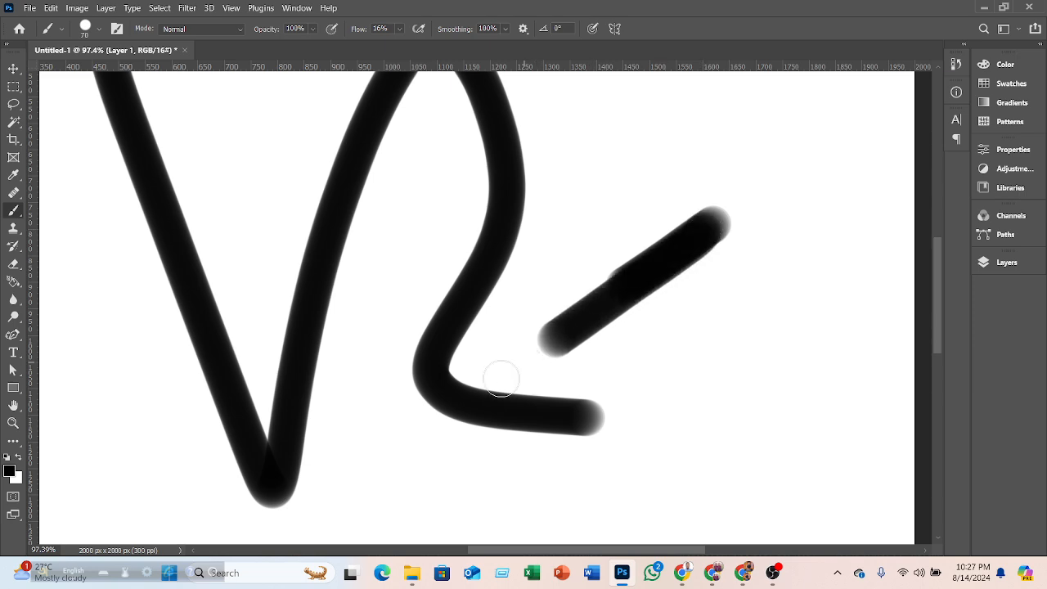
- Set Flow back to 100% and paint a short diagonal stroke above the others
left_click(398, 28)
left_click_drag(681, 124, 636, 173)
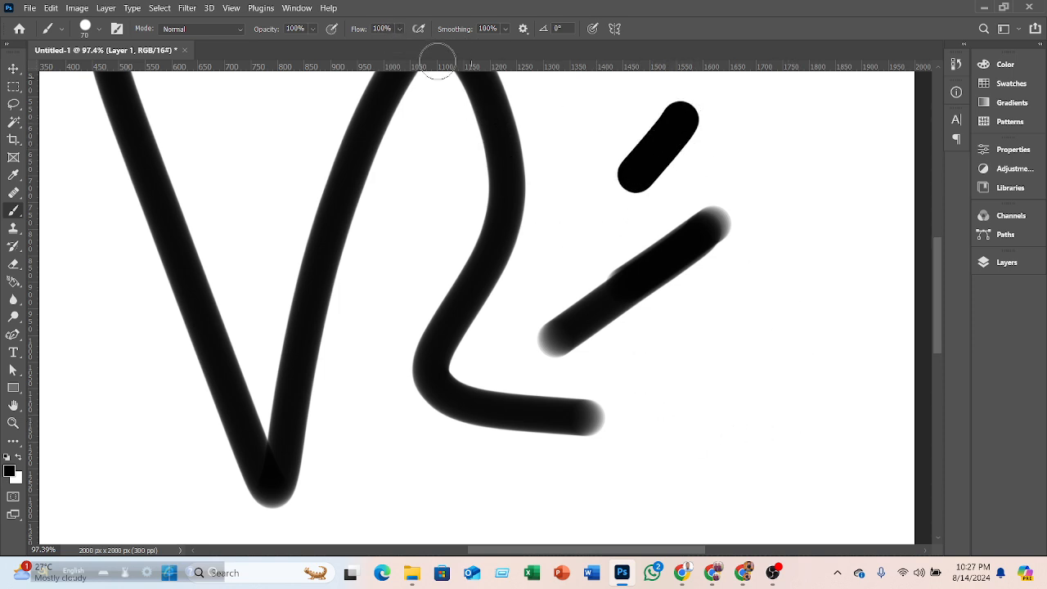
- Set Flow to 13% and paint a diagonal stroke below the existing strokes
left_click(400, 30)
left_click(359, 45)
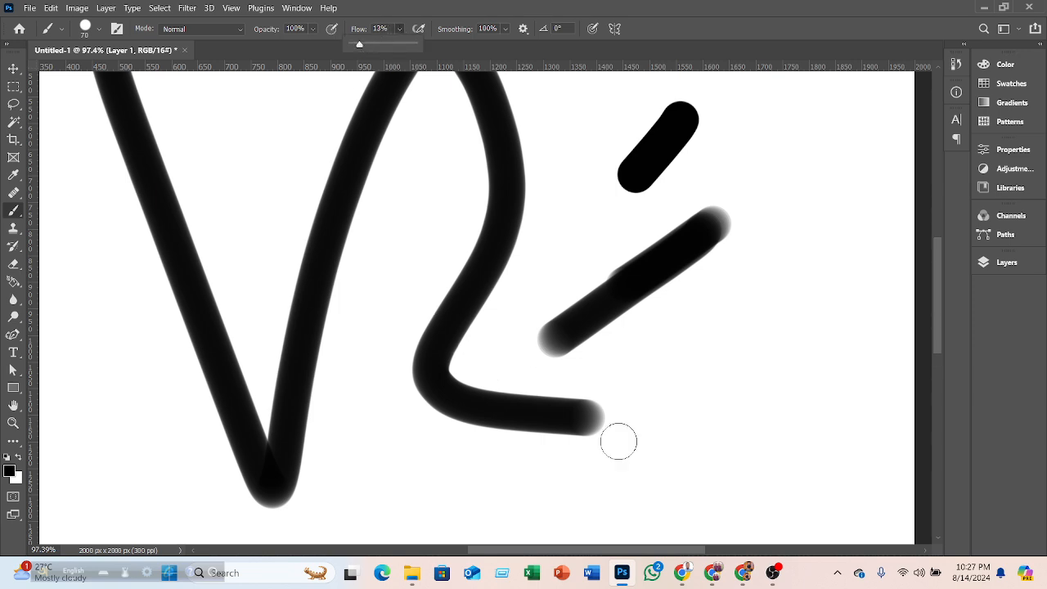
left_click(643, 379)
left_click_drag(629, 389, 789, 282)
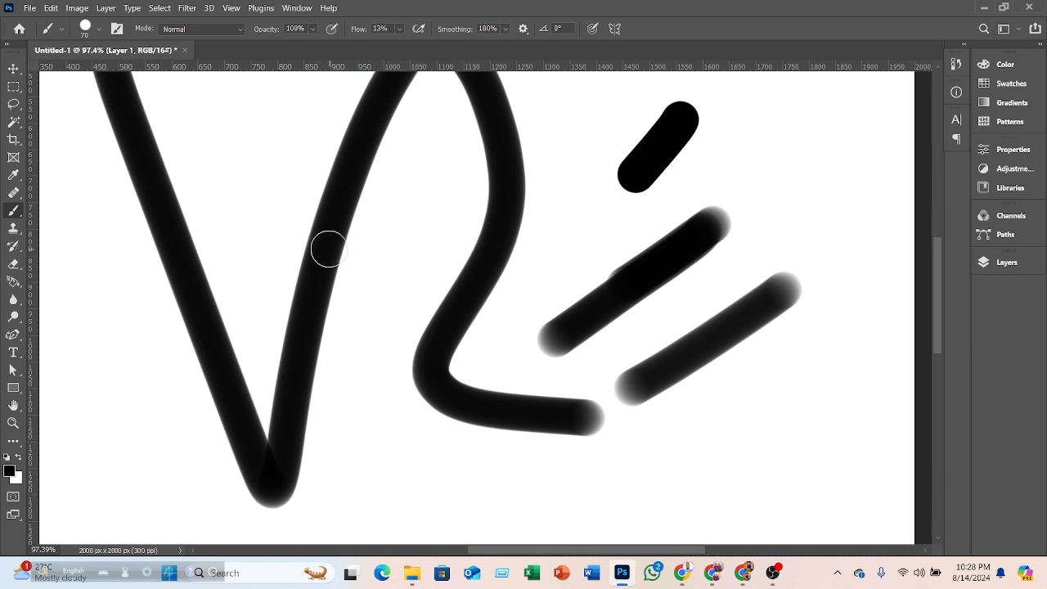
- Paint a horizontal stroke across the V and a short stroke above it
mouse_move(324, 246)
left_mouse_down()
mouse_move(518, 262)
mouse_move(482, 264)
left_mouse_up()
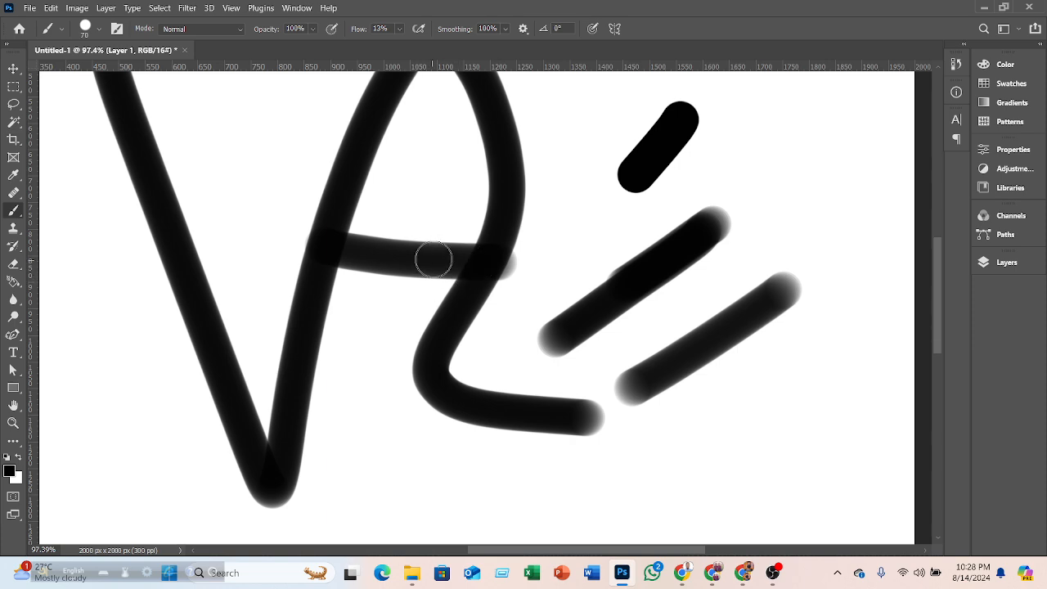
mouse_move(368, 219)
left_mouse_down()
mouse_move(507, 199)
mouse_move(410, 238)
mouse_move(496, 210)
mouse_move(405, 234)
left_mouse_up()
- Undo the recent strokes repeatedly until the canvas is blank
key("ctrl+z")
key("ctrl+z")
key("ctrl+z")
key("ctrl+z")
key("ctrl+z")
key("ctrl+z")
key("ctrl+z")
key("ctrl+z")
key("ctrl+z")
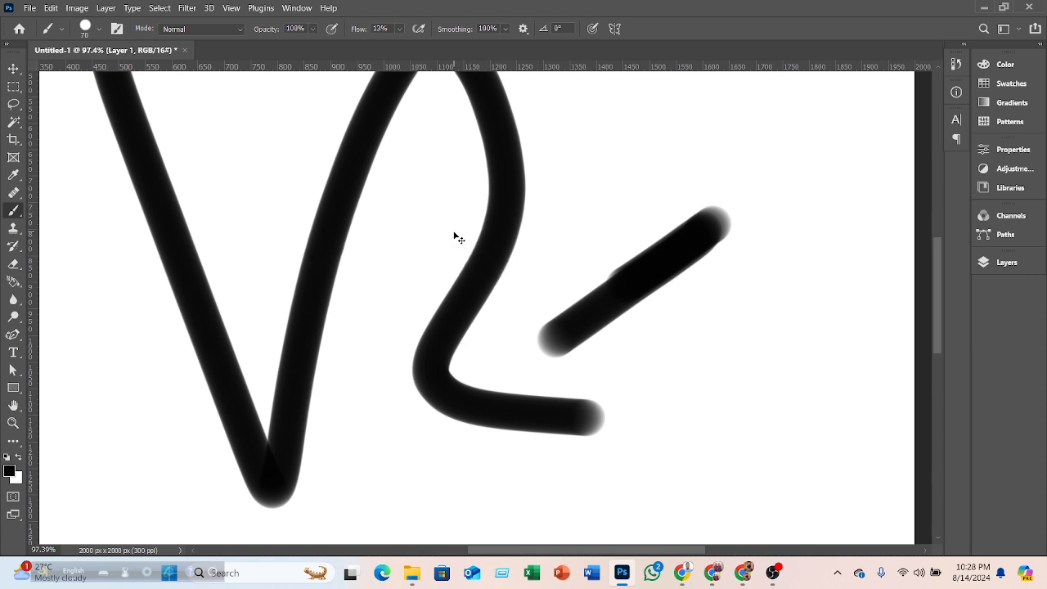
key("ctrl+z")
key("ctrl+z")
scroll(458, 233, "down", 5)
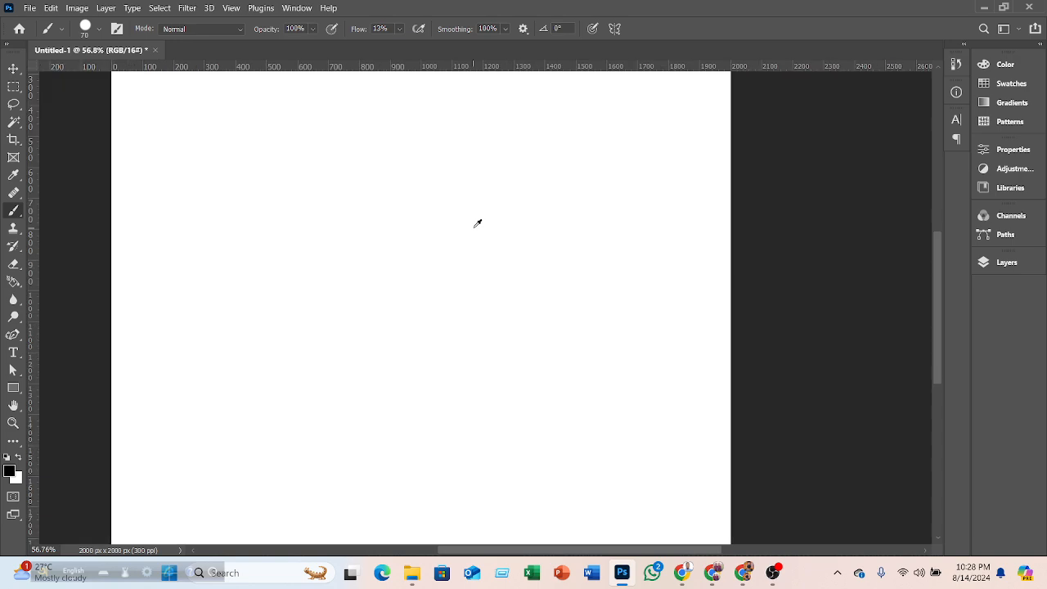
scroll(451, 226, "up", 3)
- Set Flow back to 100% and select the Opacity value
left_click(399, 28)
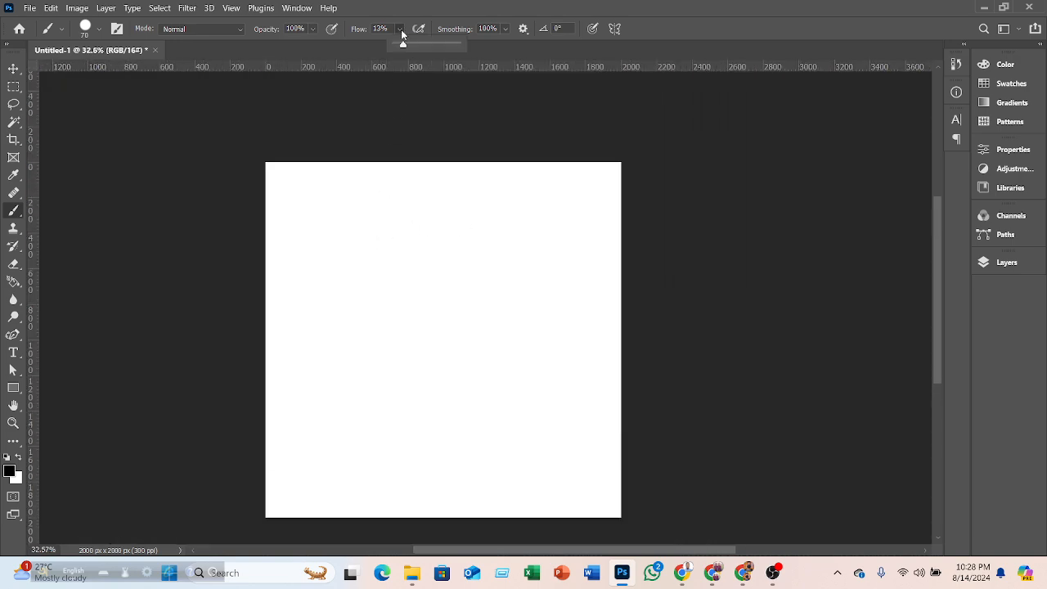
left_click_drag(401, 44, 468, 56)
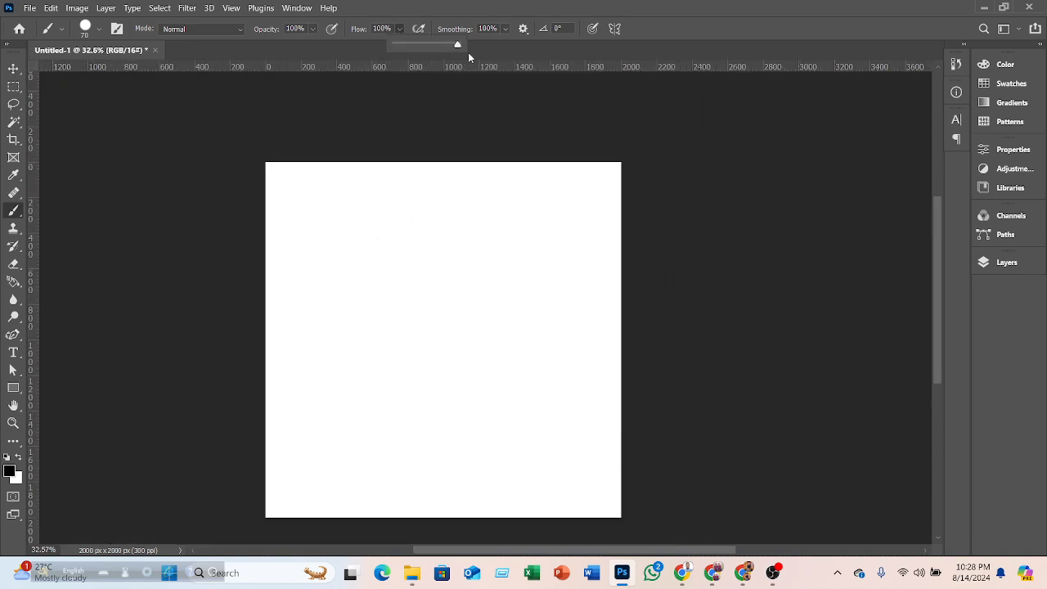
left_click(313, 28)
left_click(313, 29)
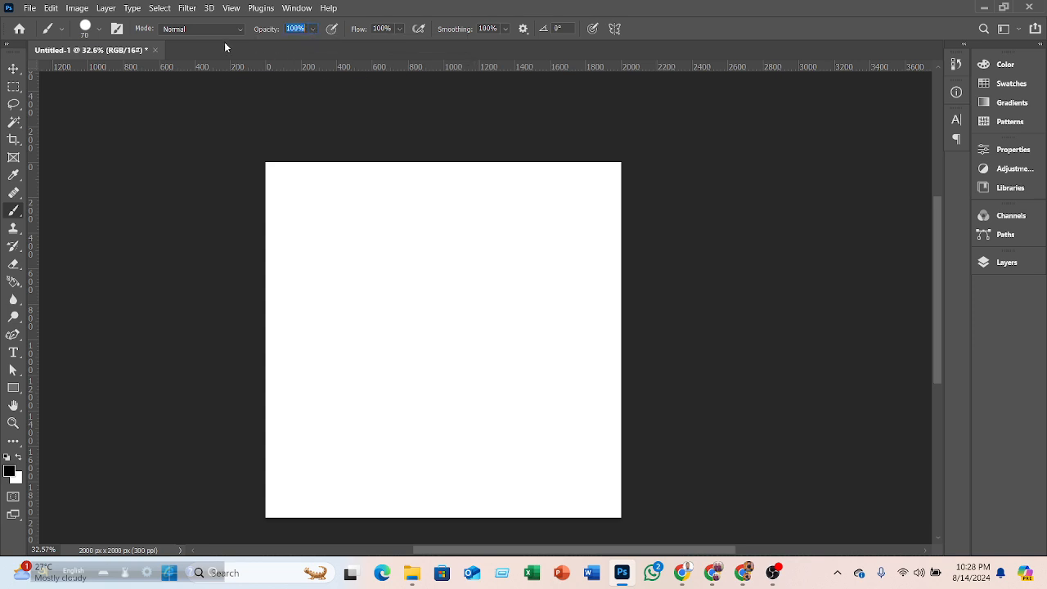
- Add a new layer and paint a diagonal stroke on it
left_click(978, 265)
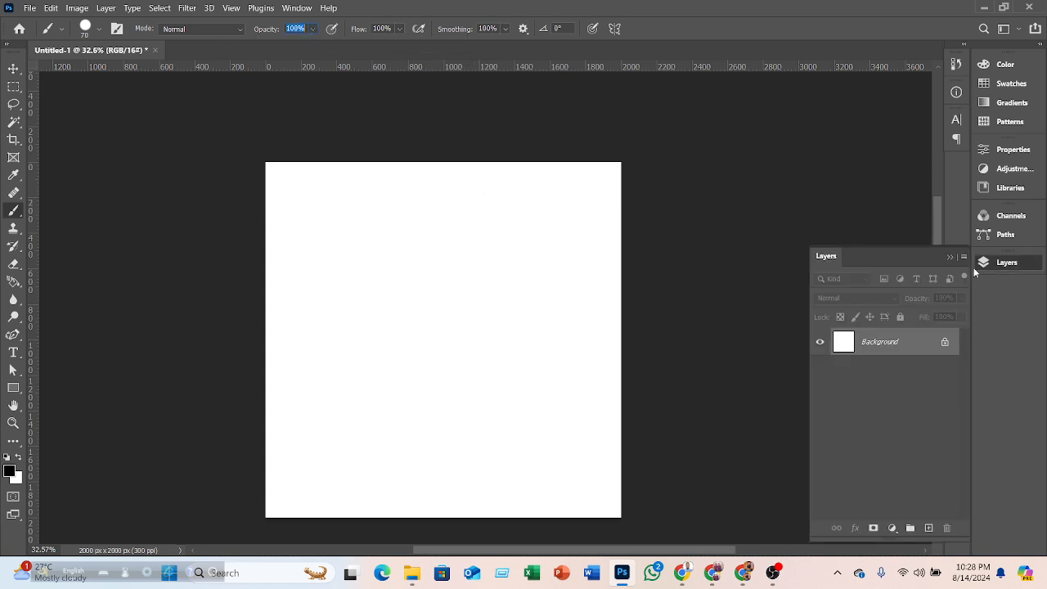
left_click(929, 528)
left_click_drag(344, 227, 432, 345)
- Set Opacity to 1% and paint a faint parallel stroke, then restore Opacity to 100% and undo it
left_click_drag(313, 31, 256, 50)
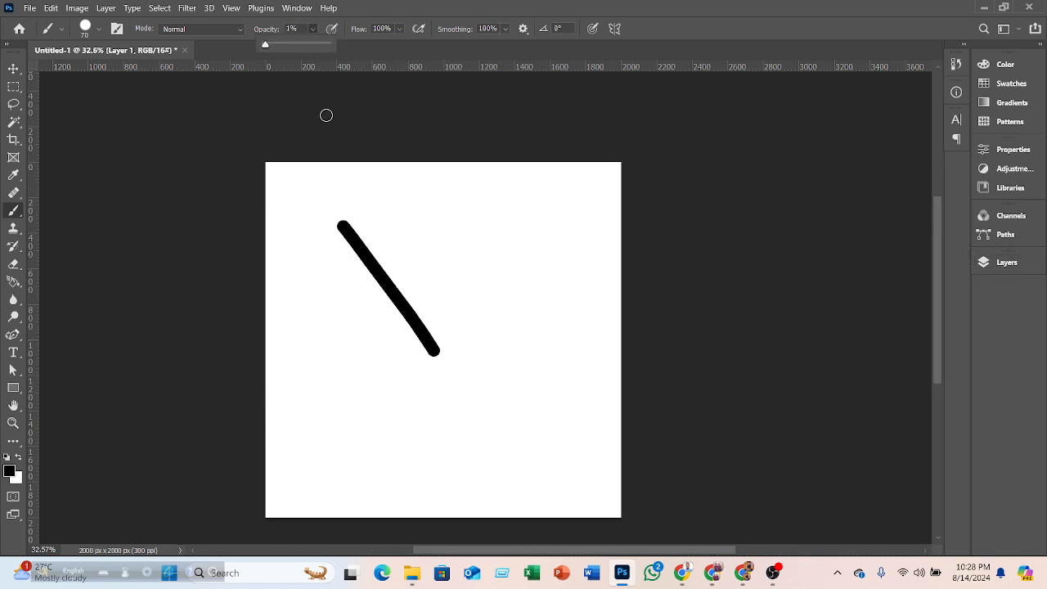
left_click_drag(388, 199, 424, 255)
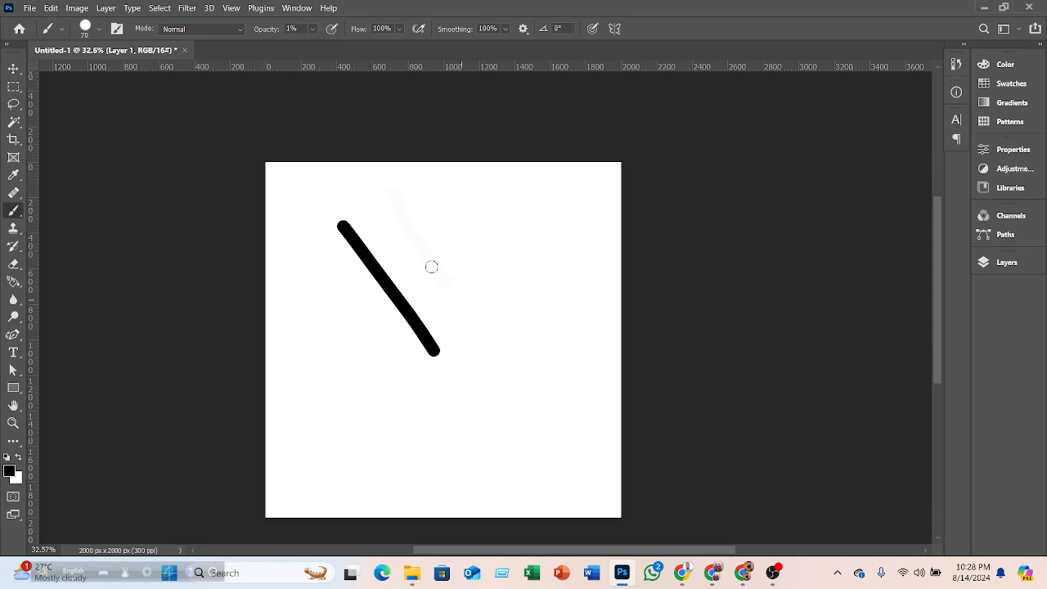
left_click_drag(316, 29, 398, 51)
key("ctrl+z")
- Open the Layers panel and examine Layer 1's opacity slider
left_click(983, 262)
left_click(961, 299)
left_click_drag(909, 314, 978, 309)
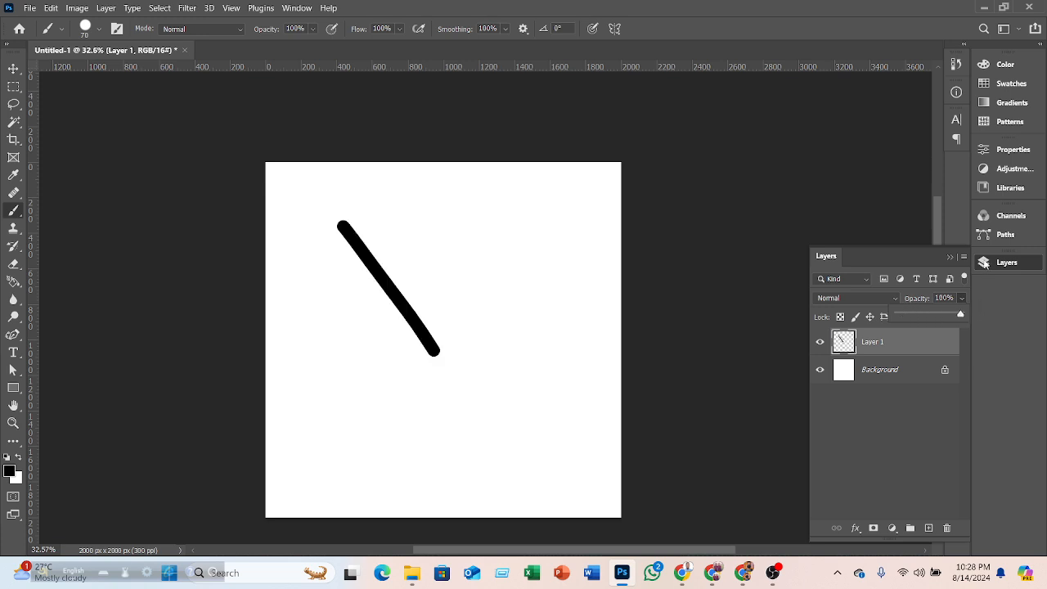
left_click(949, 257)
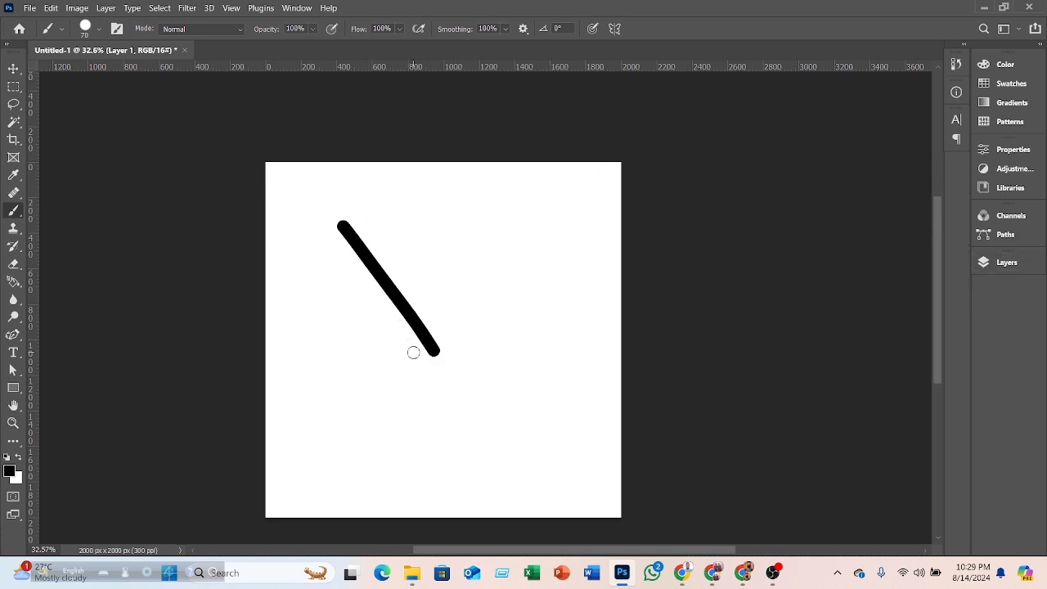
- Set the brush Mode to Soft Light and paint a second diagonal stroke
scroll(319, 327, "up", 2)
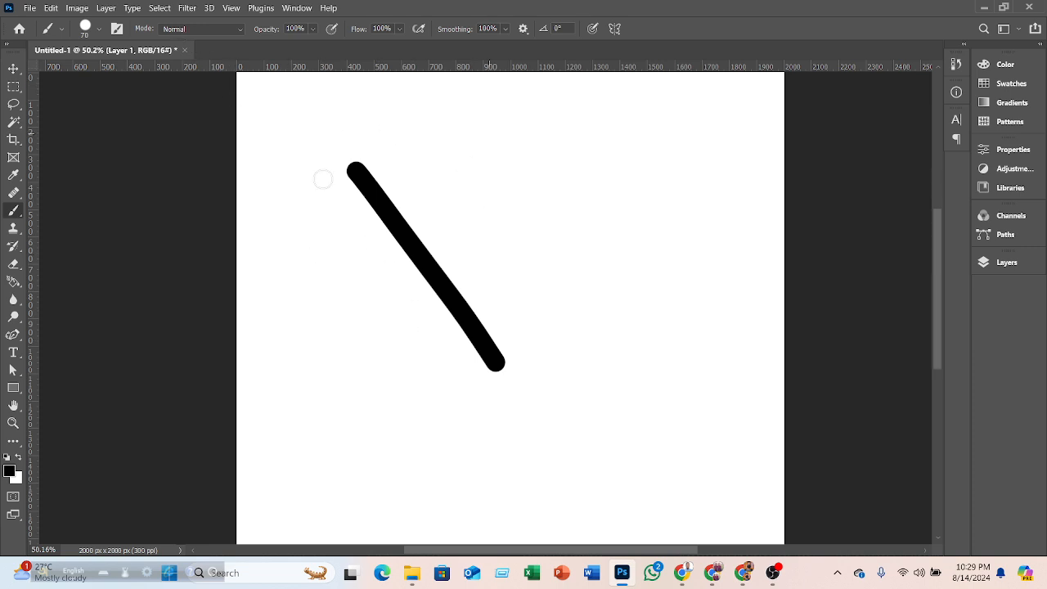
left_click(242, 31)
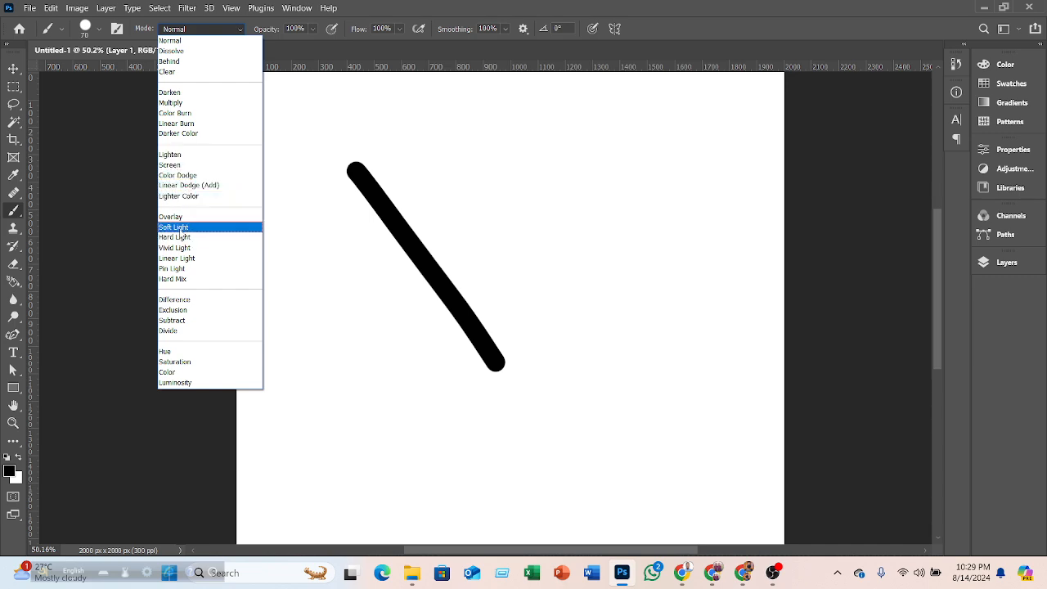
left_click(174, 226)
left_click_drag(461, 141, 584, 364)
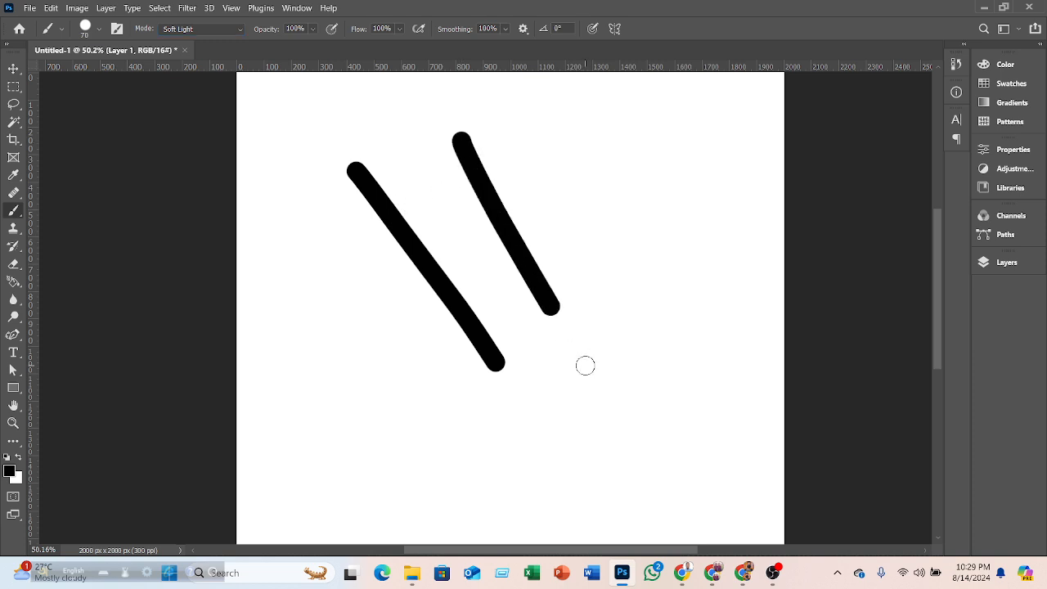
- Set the brush Mode to Multiply and paint a short stroke at the left
left_click(238, 30)
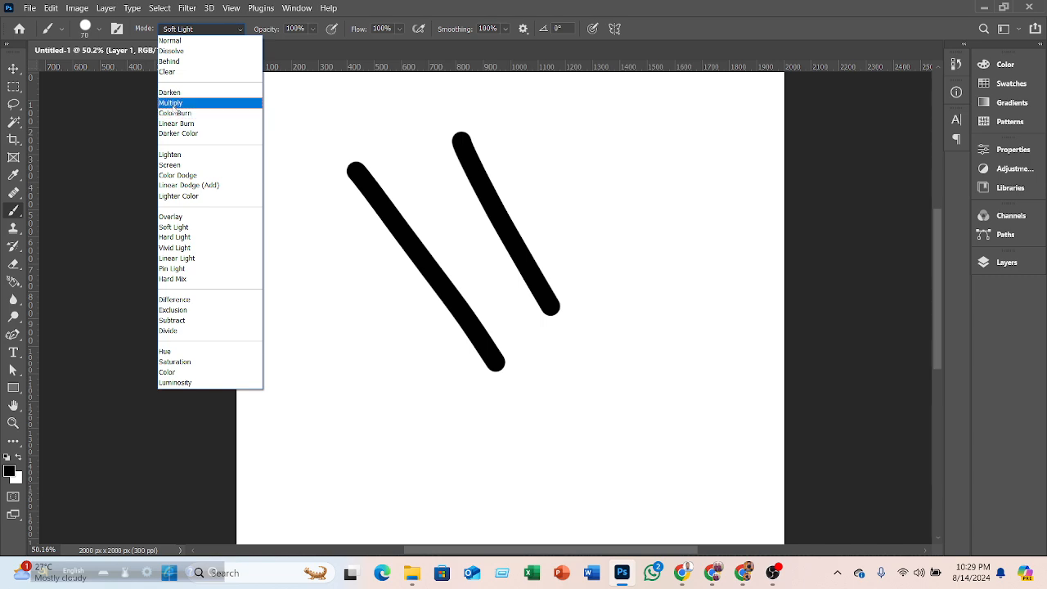
left_click(172, 103)
left_click_drag(320, 231, 348, 317)
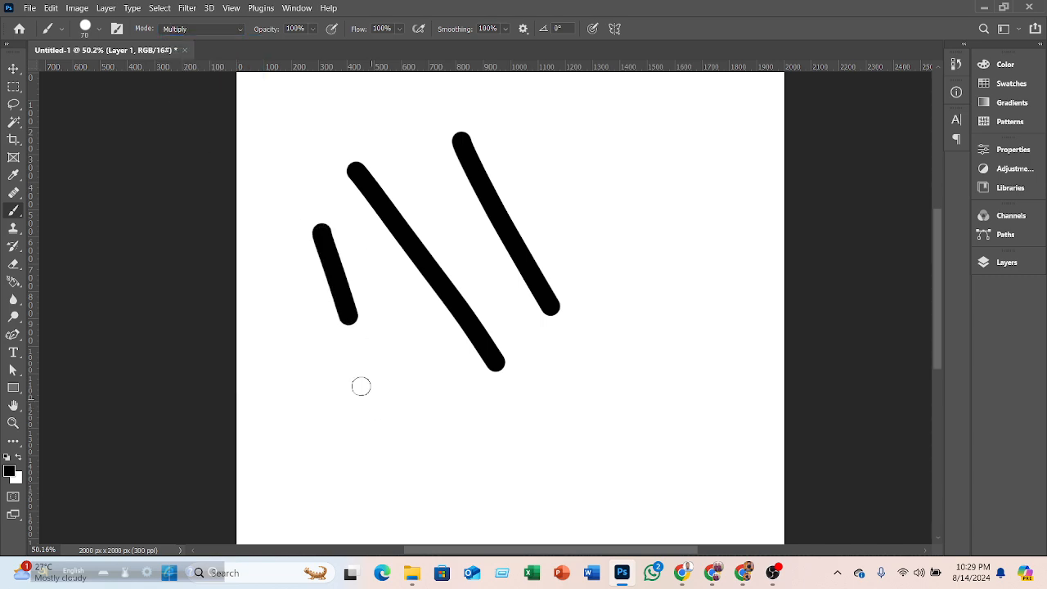
- Set the brush Mode to Behind and paint a stroke at the right
left_click(238, 30)
left_click(175, 68)
mouse_move(556, 169)
left_mouse_down()
mouse_move(612, 373)
mouse_move(595, 313)
left_mouse_up()
- Set the brush Mode to Dissolve and paint several strokes and a dot
left_click(235, 30)
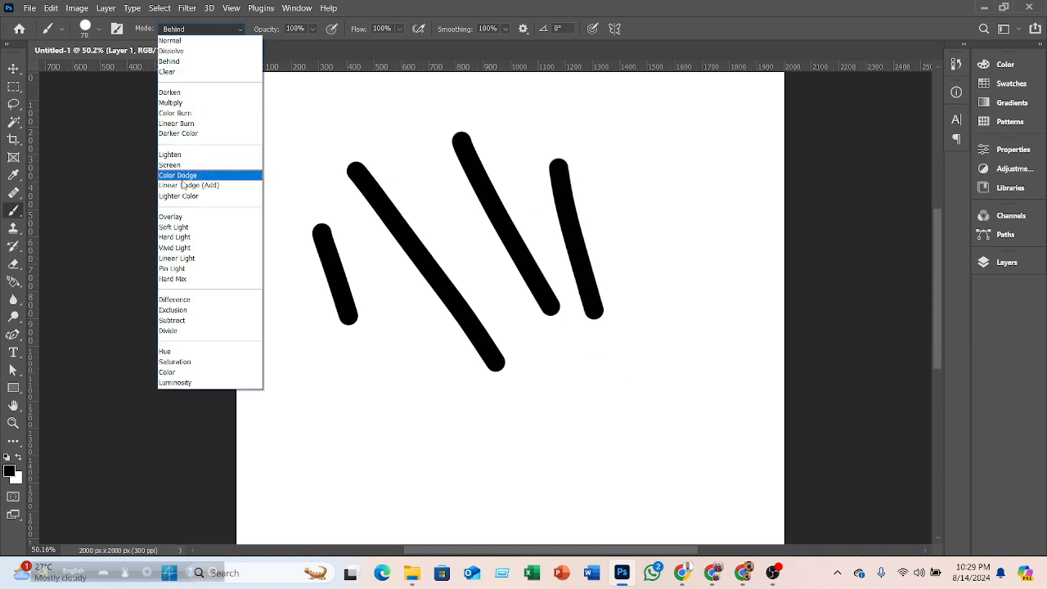
left_click(171, 50)
mouse_move(292, 142)
left_mouse_down()
mouse_move(352, 364)
mouse_move(331, 342)
left_mouse_up()
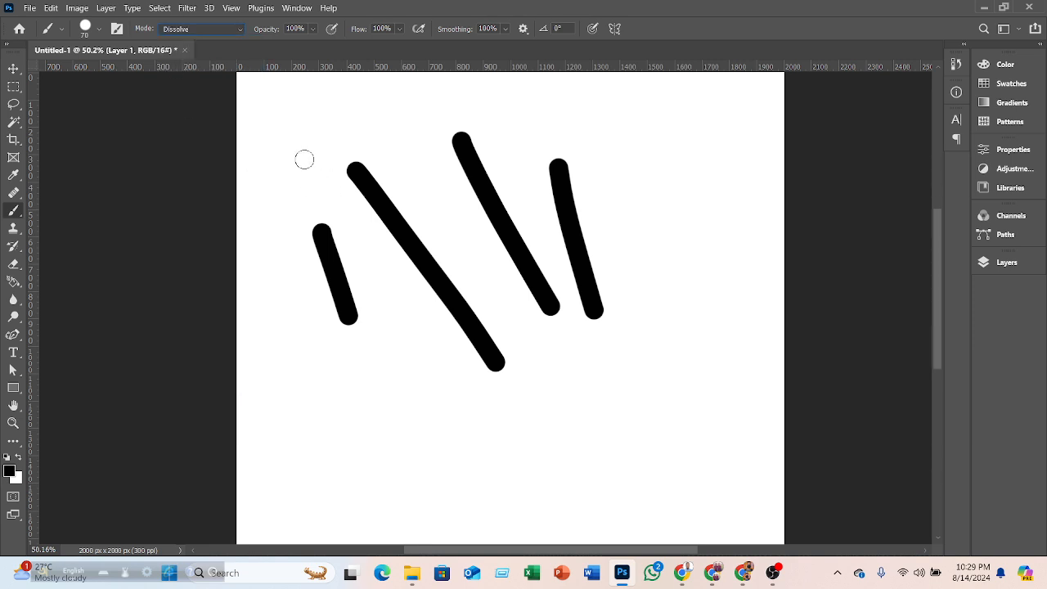
mouse_move(289, 414)
left_mouse_down()
mouse_move(596, 439)
mouse_move(547, 430)
left_mouse_up()
scroll(525, 425, "up", 3)
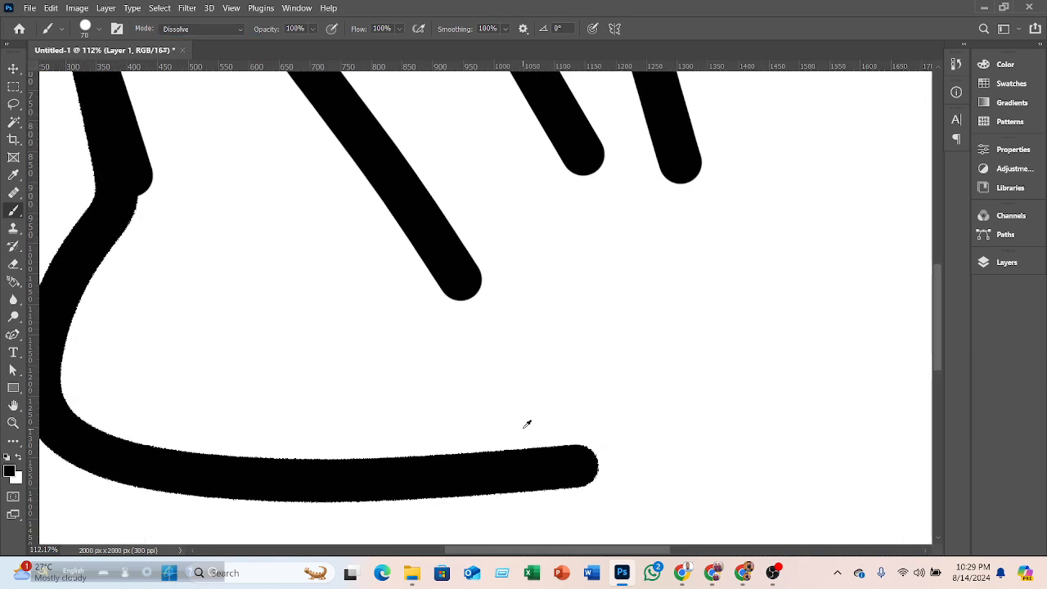
left_click_drag(537, 317, 778, 441)
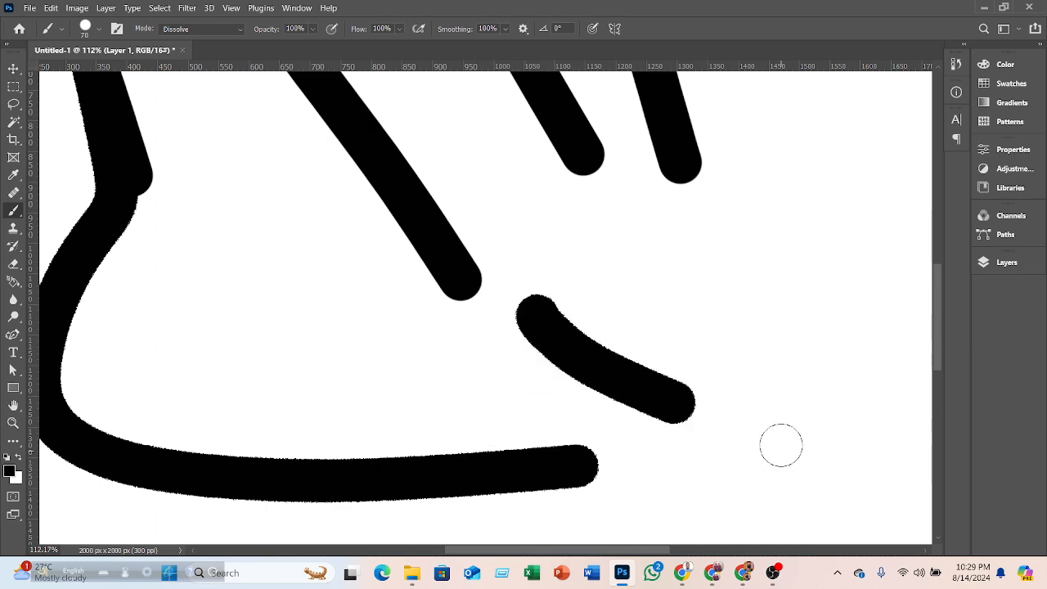
left_click(580, 319)
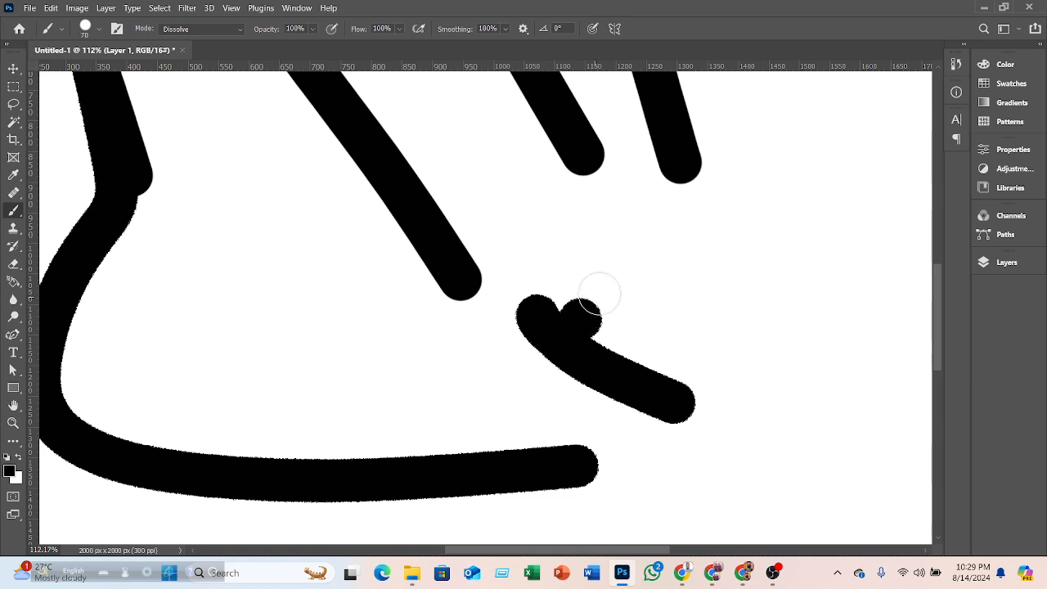
- Enlarge the brush to 250 px and undo the recent strokes
key("bracketright")
key("bracketright")
key("bracketright")
key("bracketright")
key("bracketright")
key("bracketright")
key("bracketright")
key("bracketright")
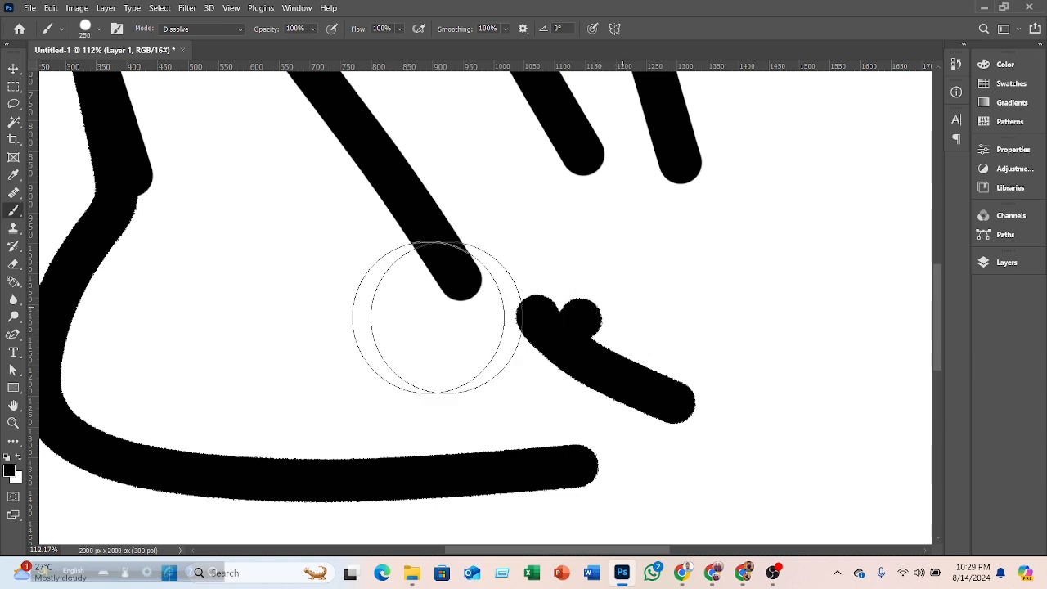
key("ctrl+z")
key("ctrl+z")
key("ctrl+z")
key("ctrl+z")
key("ctrl+z")
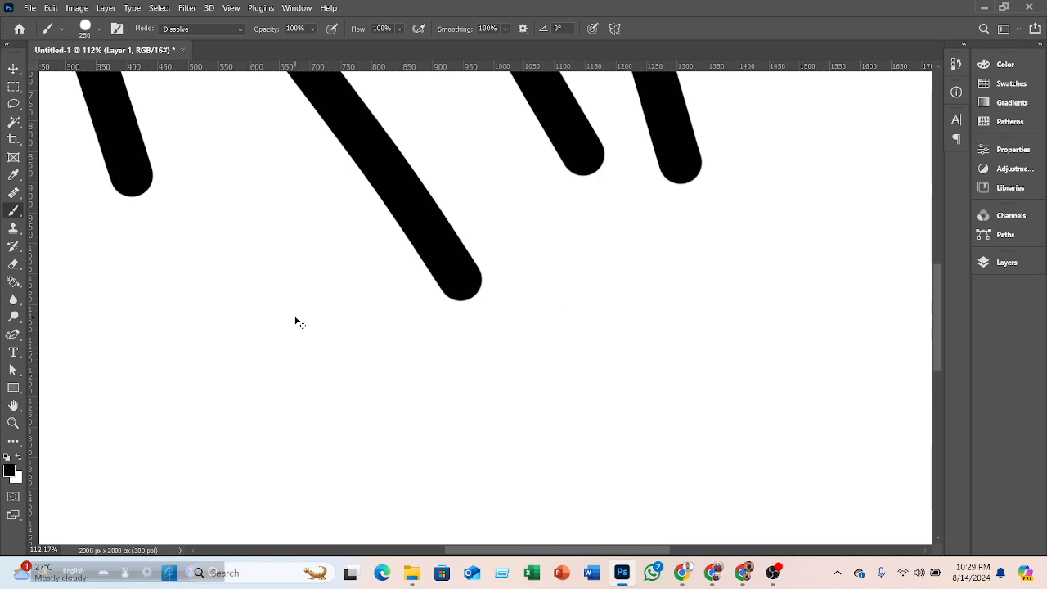
key("ctrl+z")
key("ctrl+z")
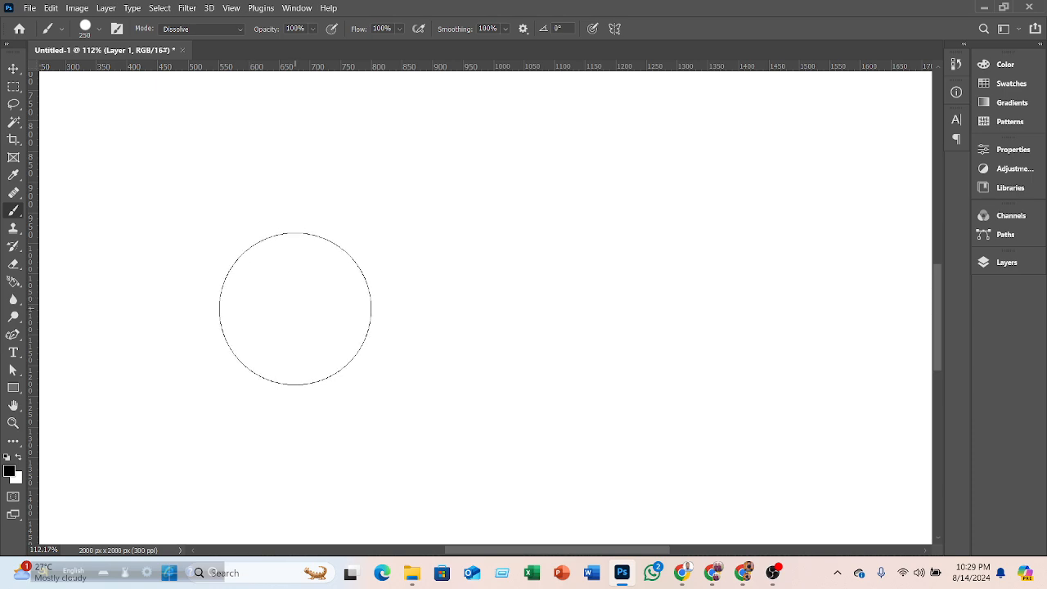
- Paint two wide Dissolve strokes with the 250 px brush and undo them
mouse_move(194, 215)
left_mouse_down()
mouse_move(379, 329)
mouse_move(665, 307)
mouse_move(695, 265)
mouse_move(698, 228)
mouse_move(613, 301)
mouse_move(588, 437)
mouse_move(711, 455)
left_mouse_up()
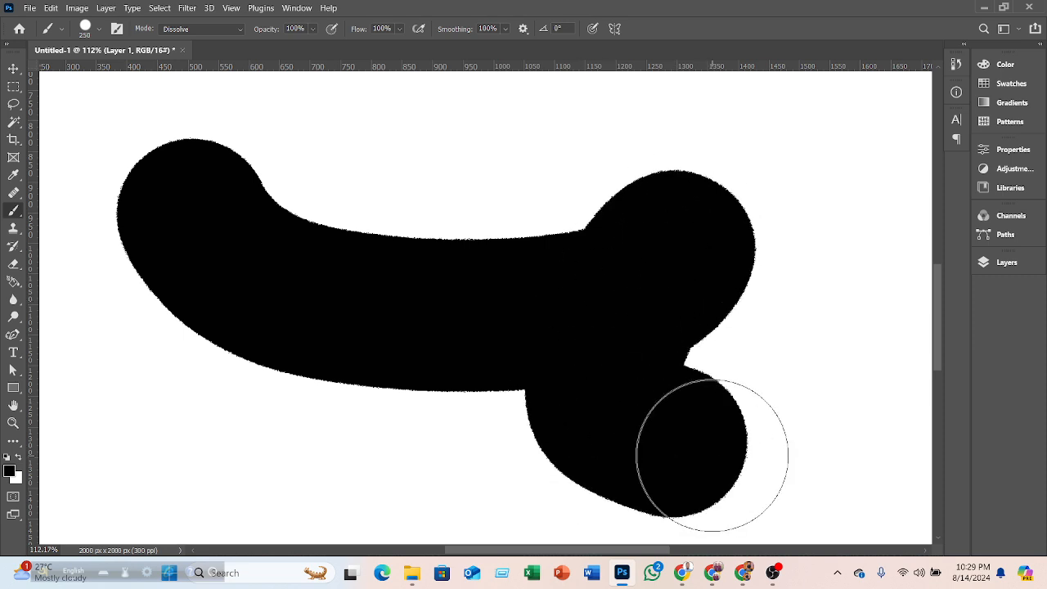
scroll(551, 376, "down", 2)
scroll(537, 369, "down", 1)
left_click_drag(238, 360, 540, 464)
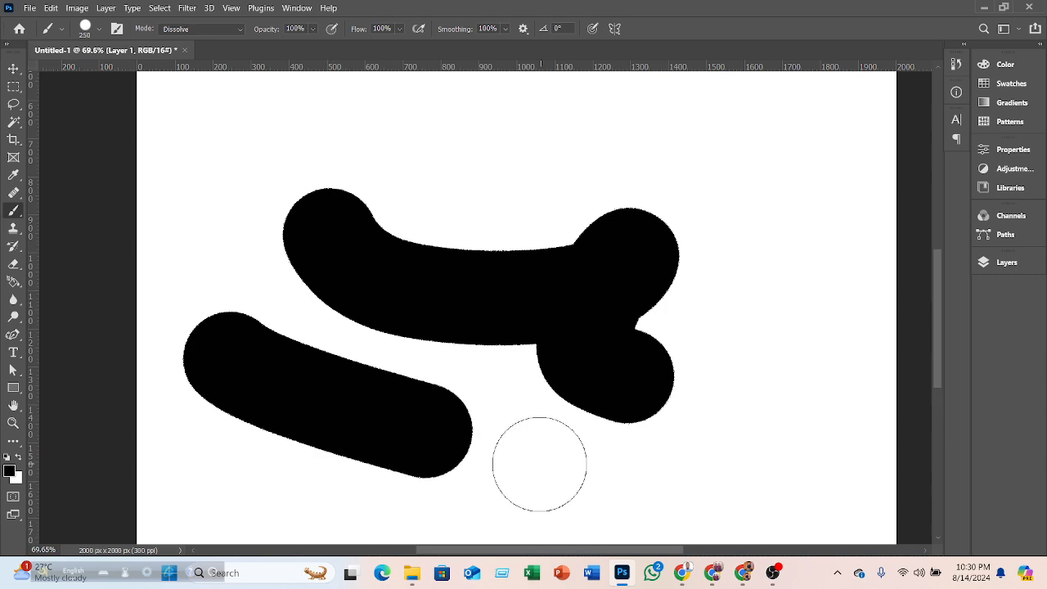
key("ctrl+z")
key("ctrl+z")
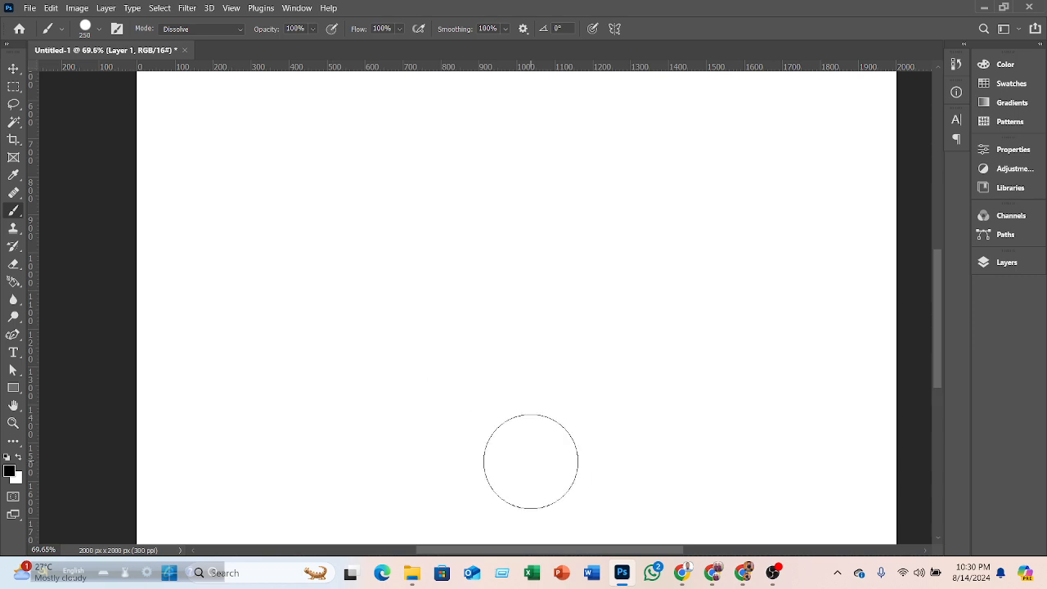
- Reduce the brush size to 125 px and paint a long diagonal stroke
key("bracketleft")
key("bracketleft")
key("bracketleft")
key("bracketleft")
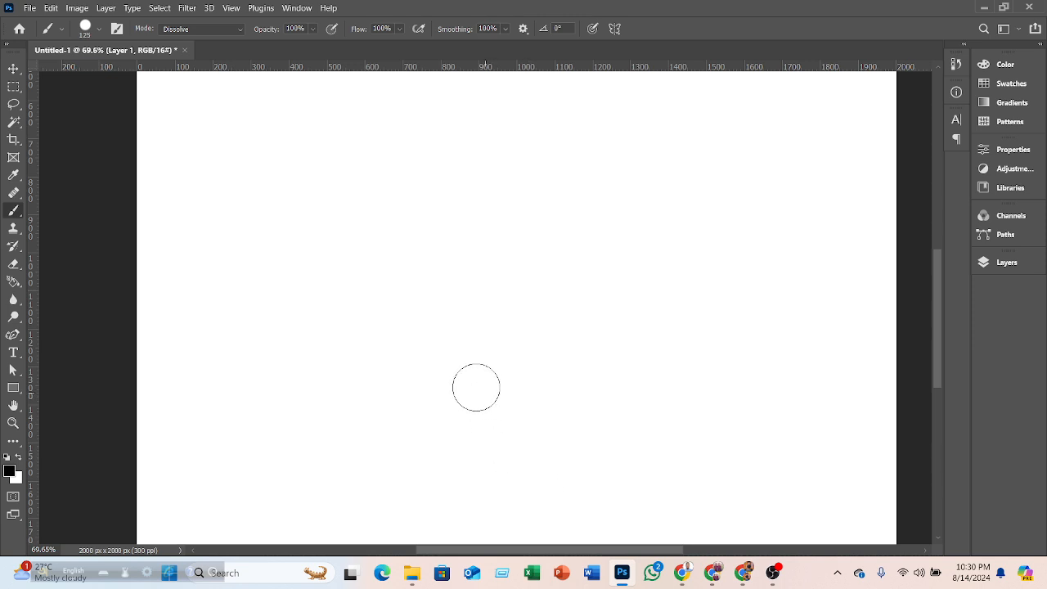
mouse_move(261, 218)
left_mouse_down()
mouse_move(598, 408)
mouse_move(644, 414)
mouse_move(551, 390)
left_mouse_up()
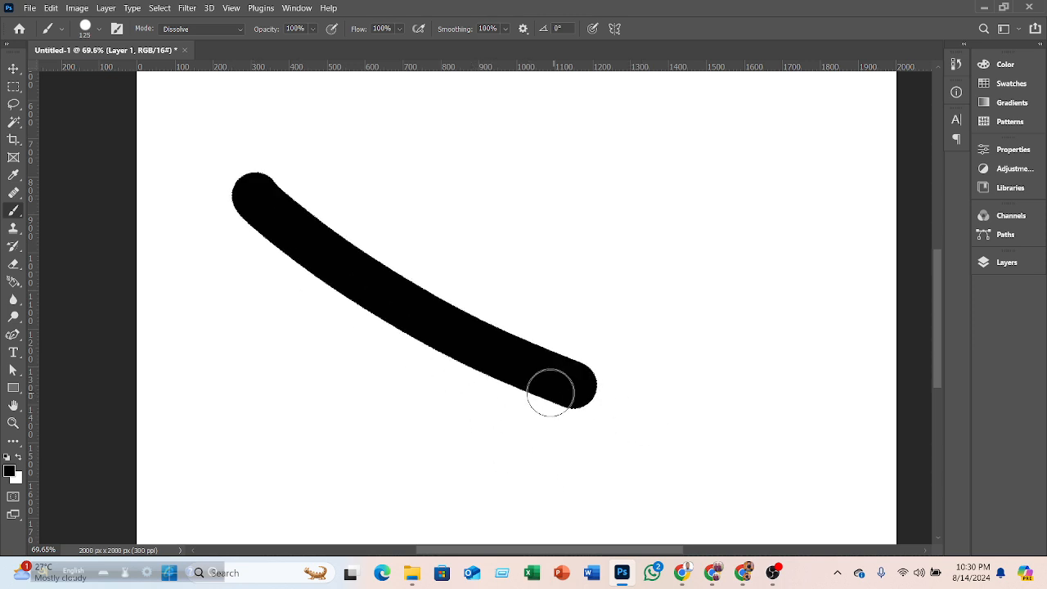
- Set the brush Mode to Exclusion and paint a short stroke above the diagonal
scroll(549, 388, "up", 2)
scroll(548, 385, "up", 2)
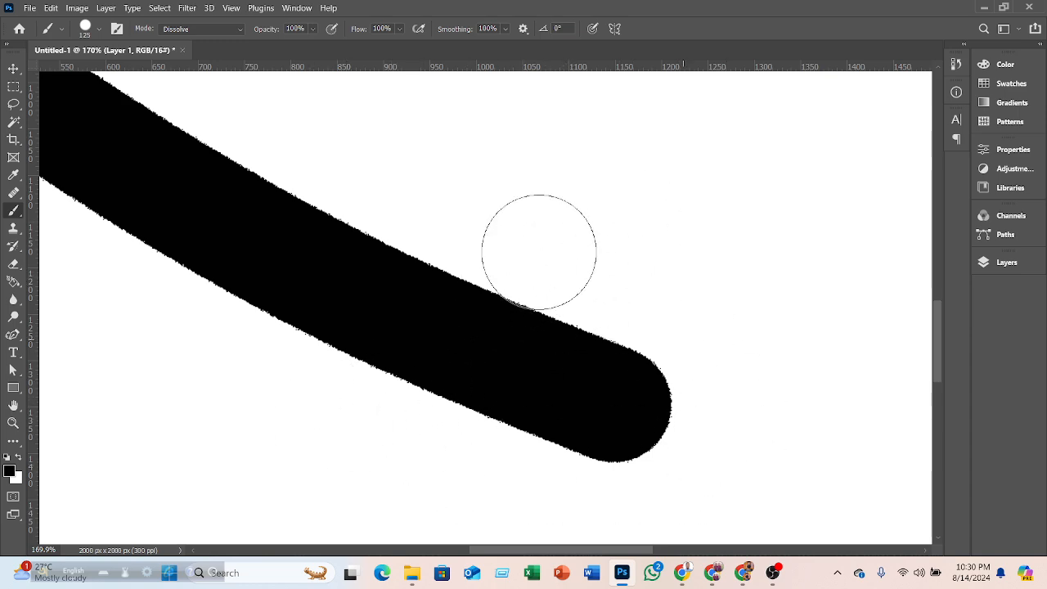
left_click(237, 31)
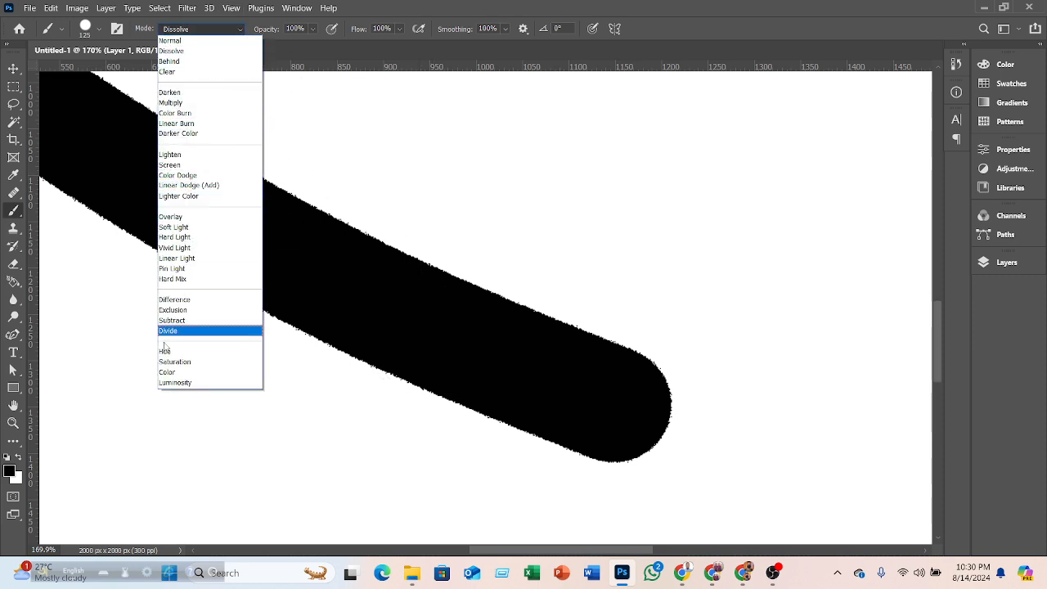
left_click(172, 310)
left_click_drag(513, 178, 744, 229)
- Set the brush Mode to Color and paint a horizontal stroke along the bottom
left_click(238, 29)
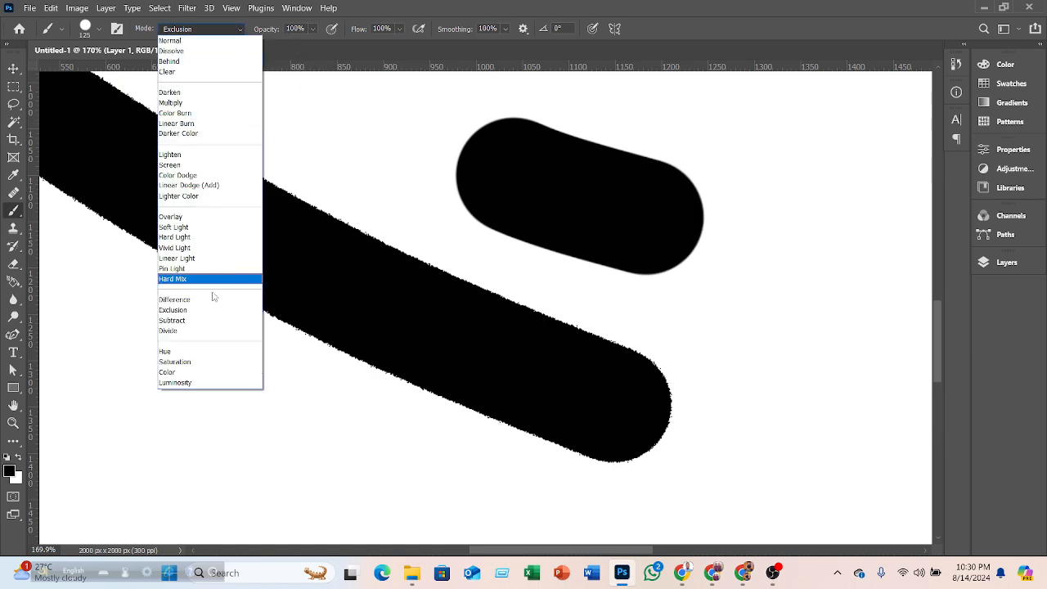
left_click(185, 368)
mouse_move(187, 396)
left_mouse_down()
mouse_move(404, 431)
mouse_move(740, 357)
left_mouse_up()
- Set the brush Mode to Luminosity and paint a vertical stroke at the right
left_click(241, 29)
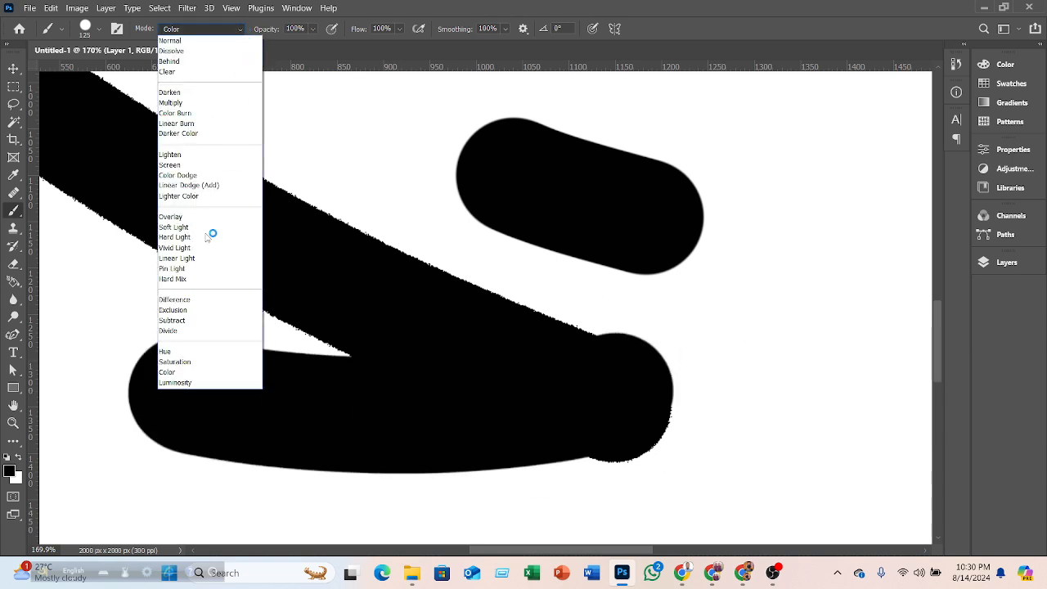
left_click(183, 381)
left_click_drag(806, 154, 766, 419)
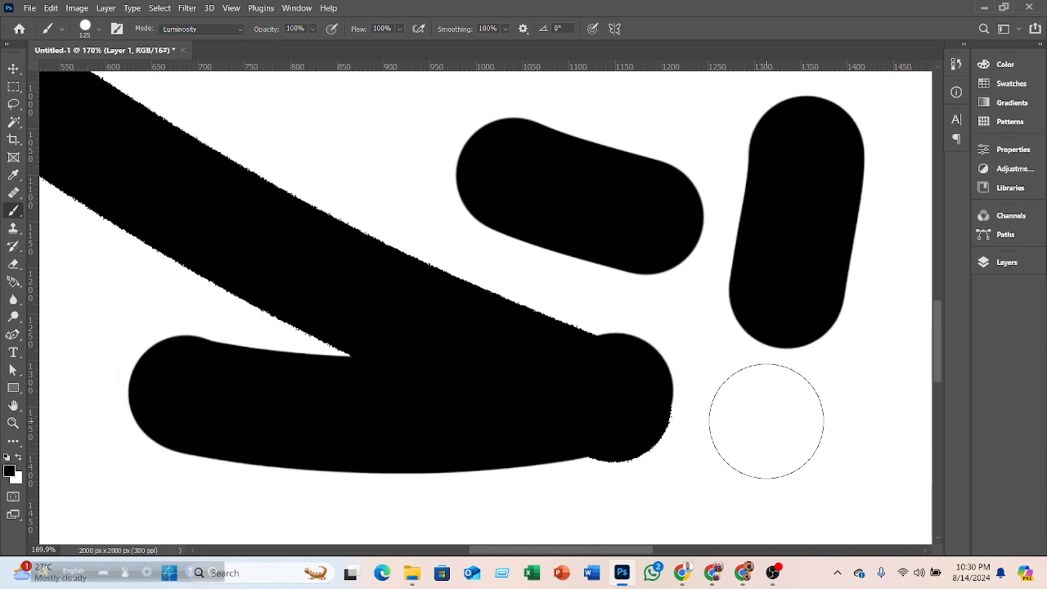
- Open the Layers panel and look through the layer blending mode list without changing it
left_click(238, 29)
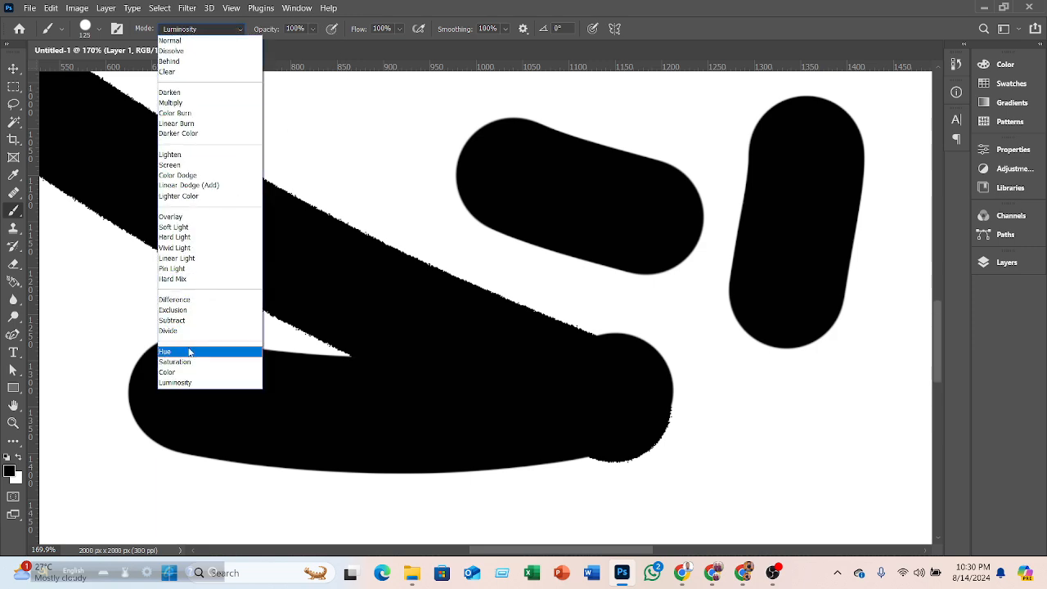
left_click(1002, 266)
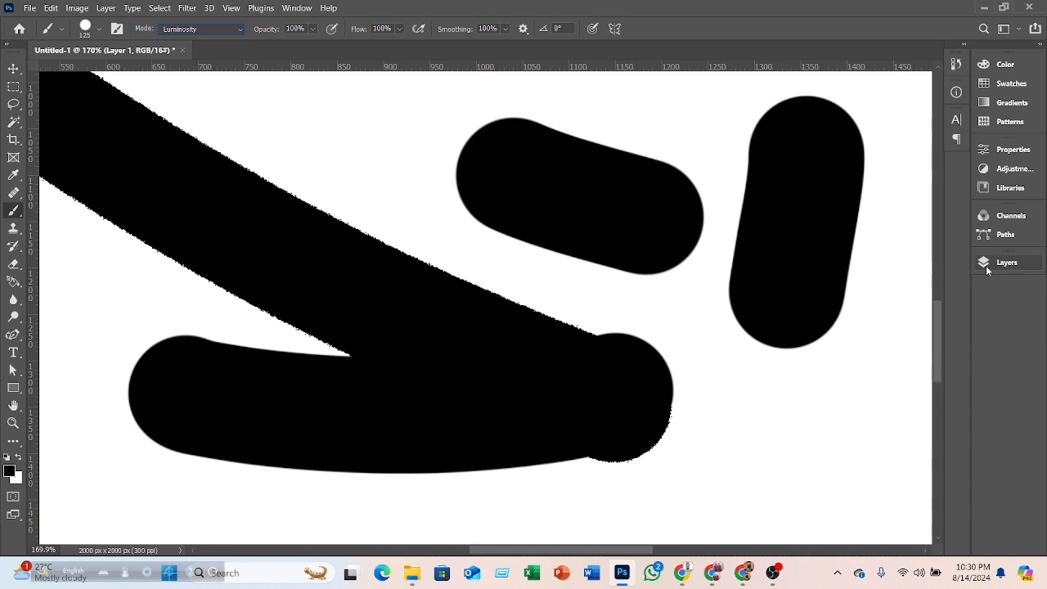
left_click(986, 265)
left_click(855, 298)
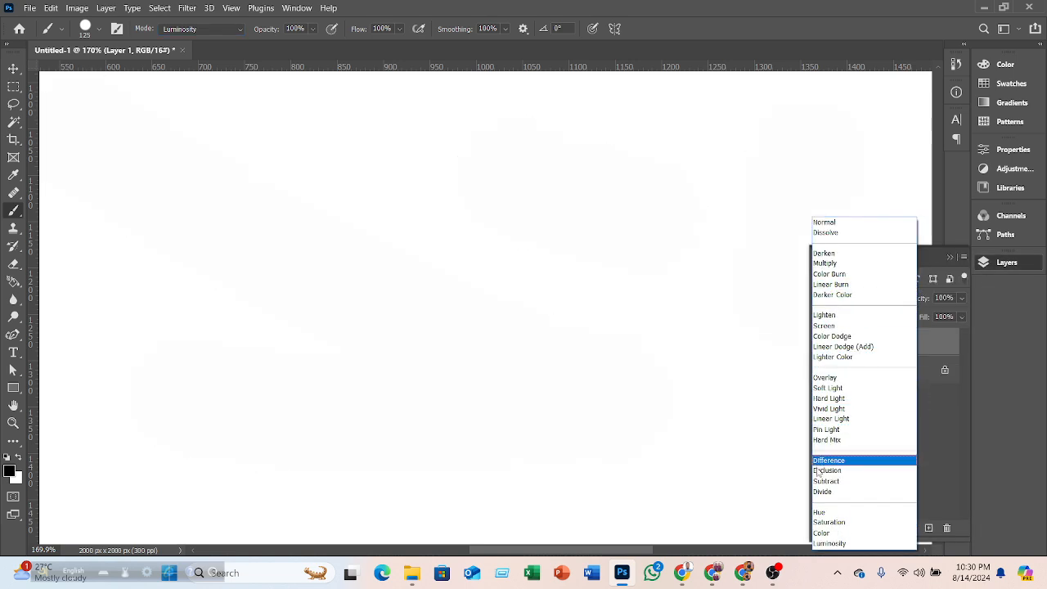
left_click(995, 267)
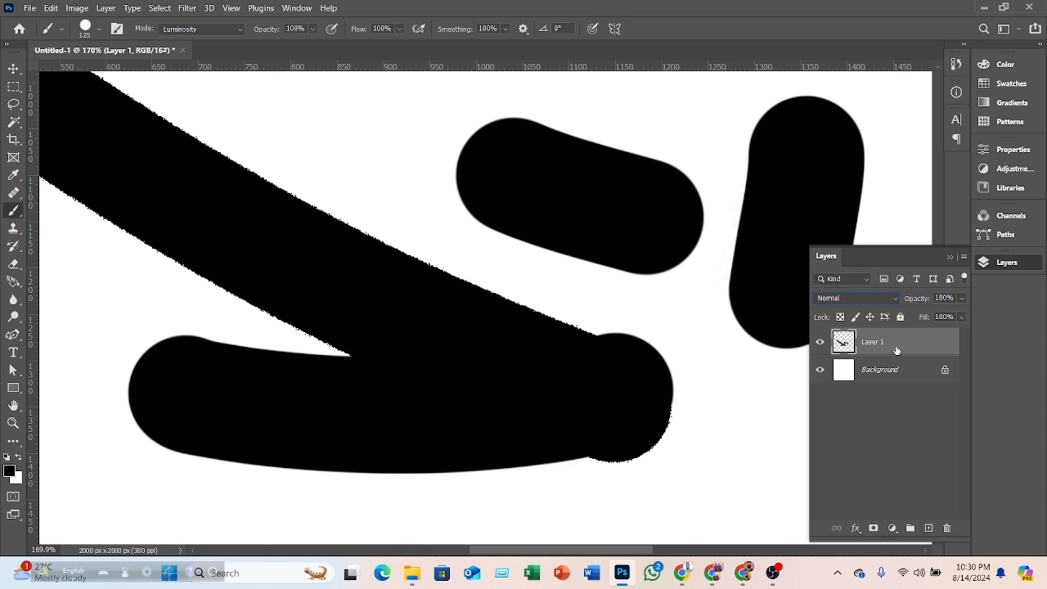
- Undo the last four brush strokes to clear the canvas
key("ctrl+z")
key("ctrl+z")
key("ctrl+z")
key("ctrl+z")
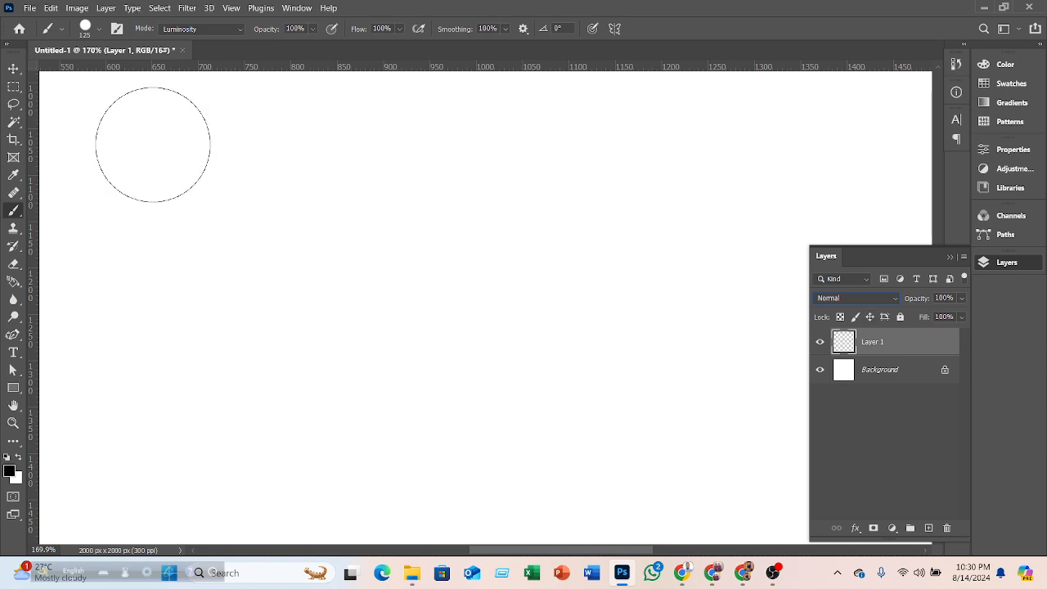
- Switch to the Move tool and zoom out to show the whole canvas
left_click(16, 69)
scroll(512, 307, "down", 4)
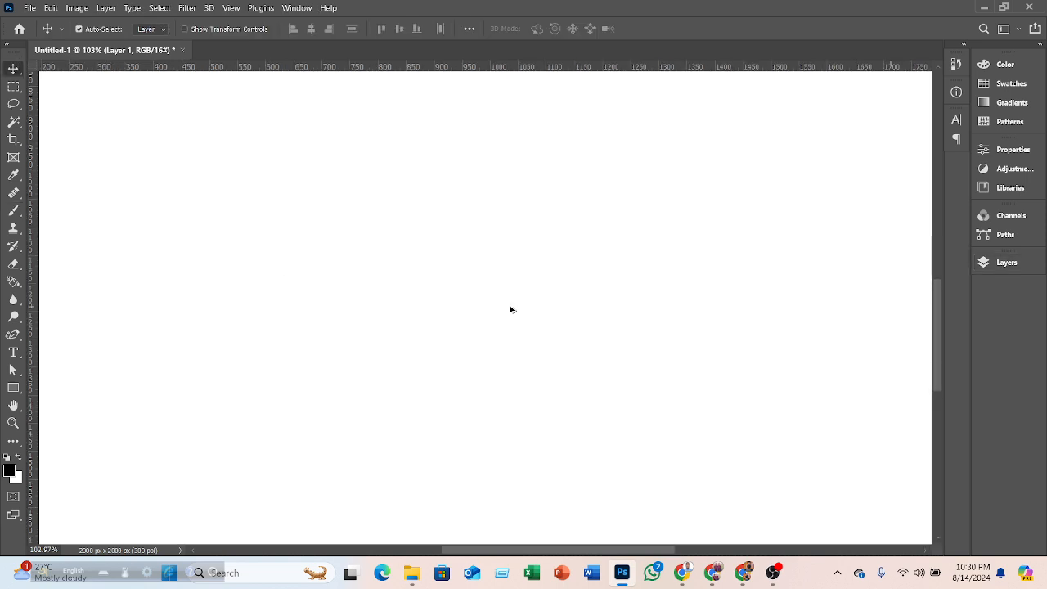
scroll(512, 310, "down", 4)
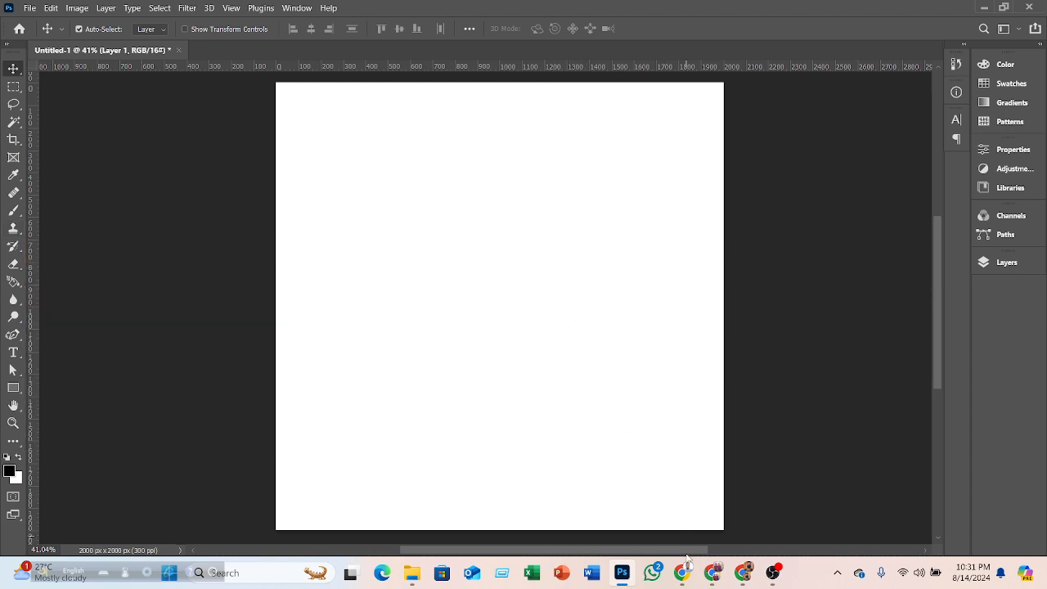
- Switch to the browser, close the open image preview, and search Freepik for boat
left_click(742, 572)
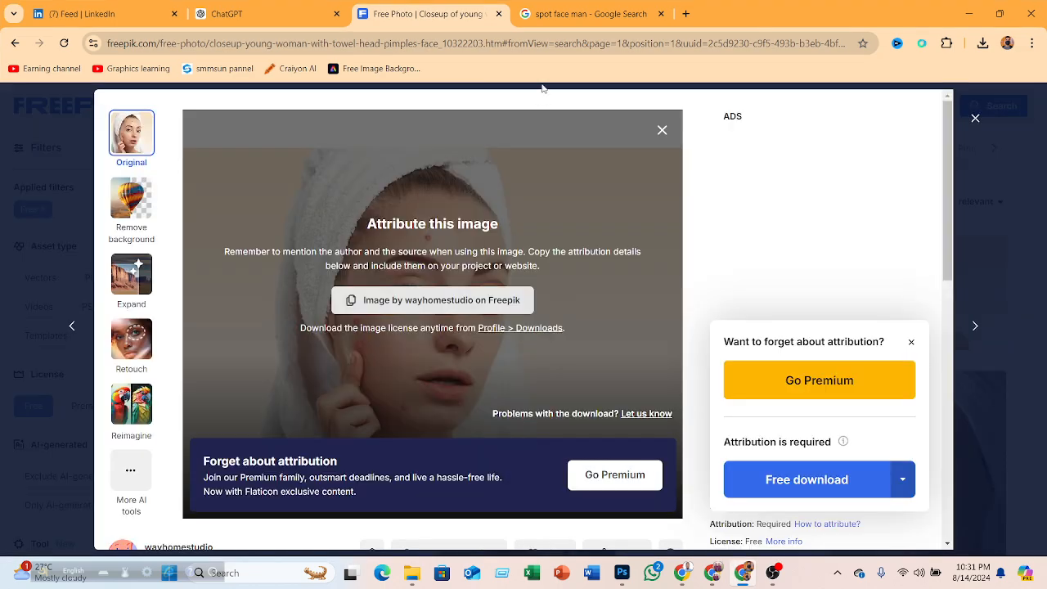
left_click(975, 119)
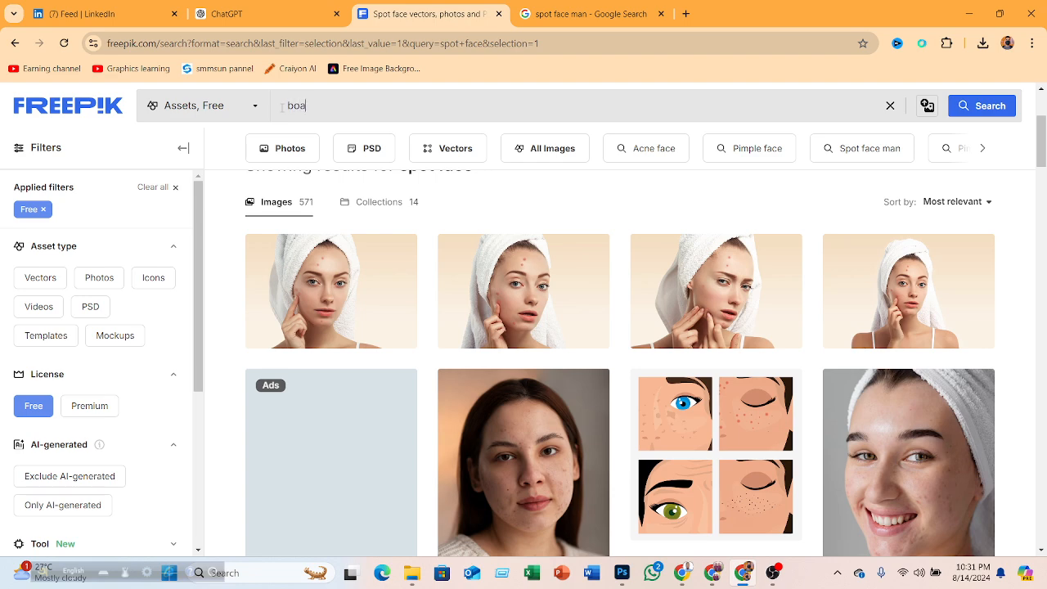
key("Return")
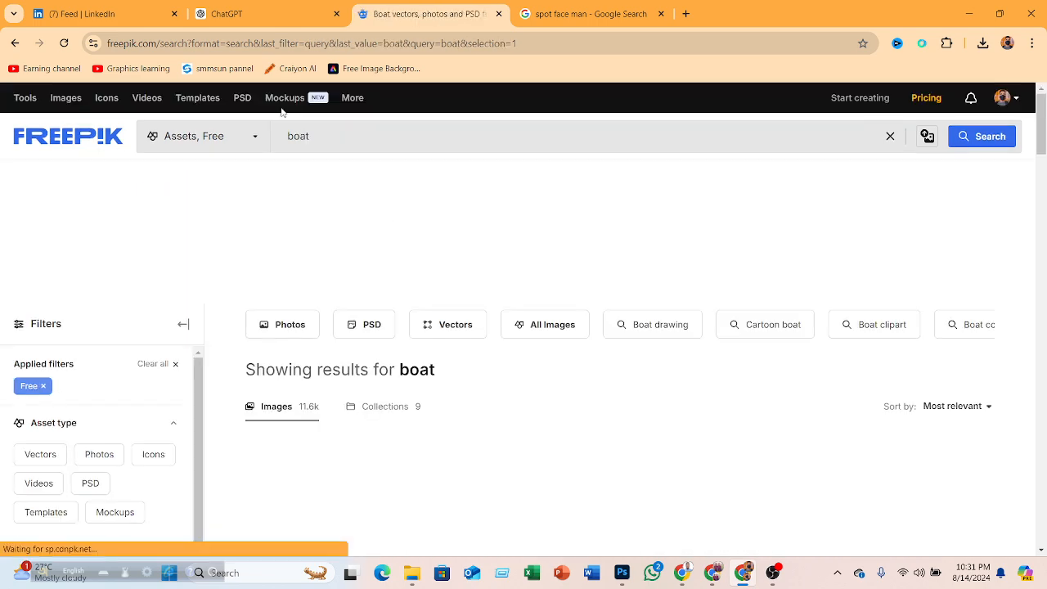
- Filter the boat search results to photos only, excluding AI-generated images
scroll(619, 272, "down", 3)
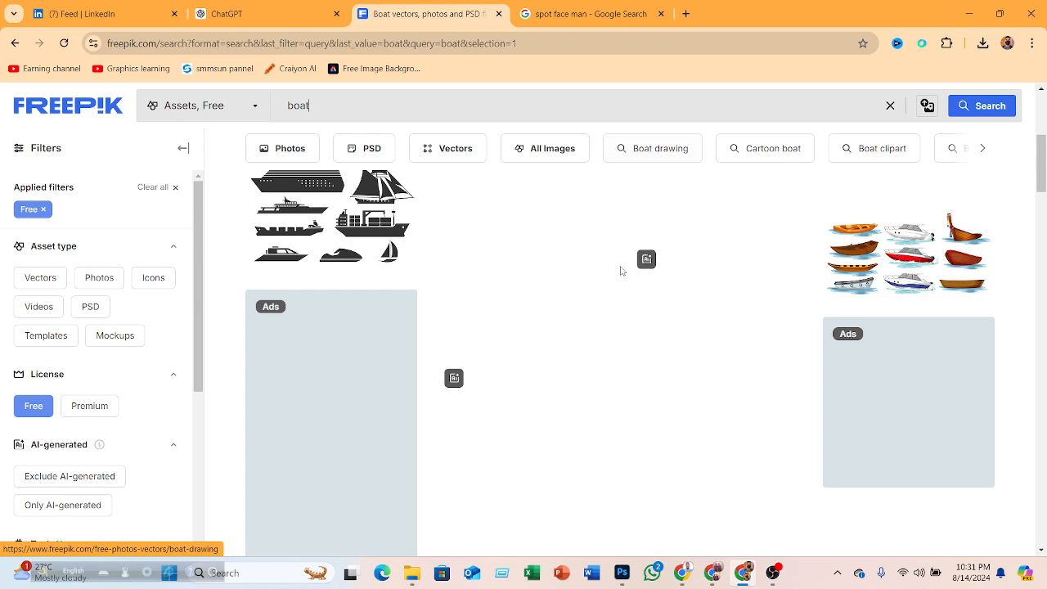
scroll(620, 270, "down", 3)
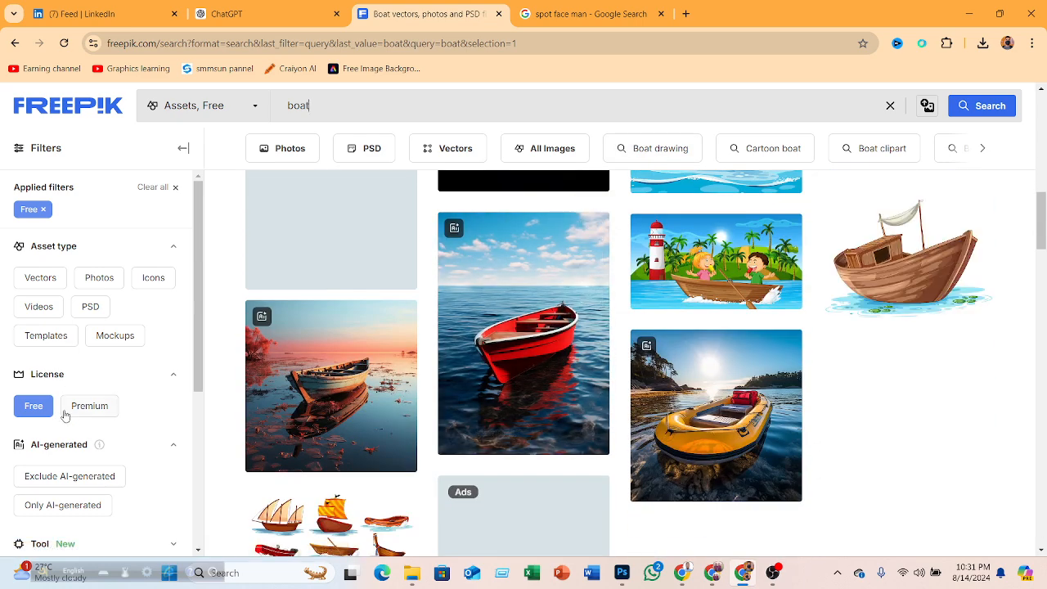
left_click(96, 280)
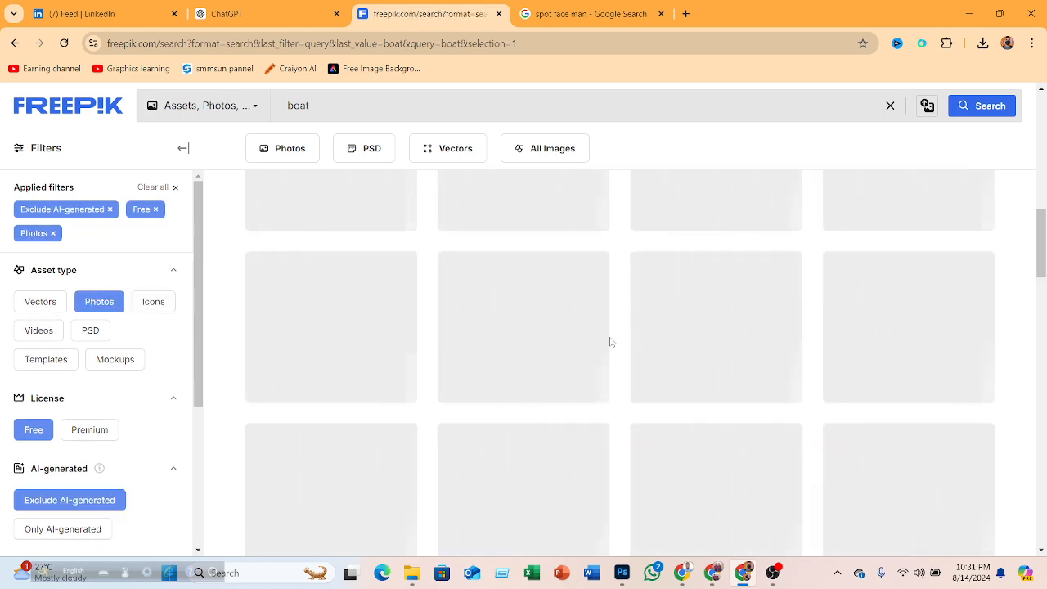
- Scroll through the boat photo results to look for a suitable image
scroll(694, 333, "down", 5)
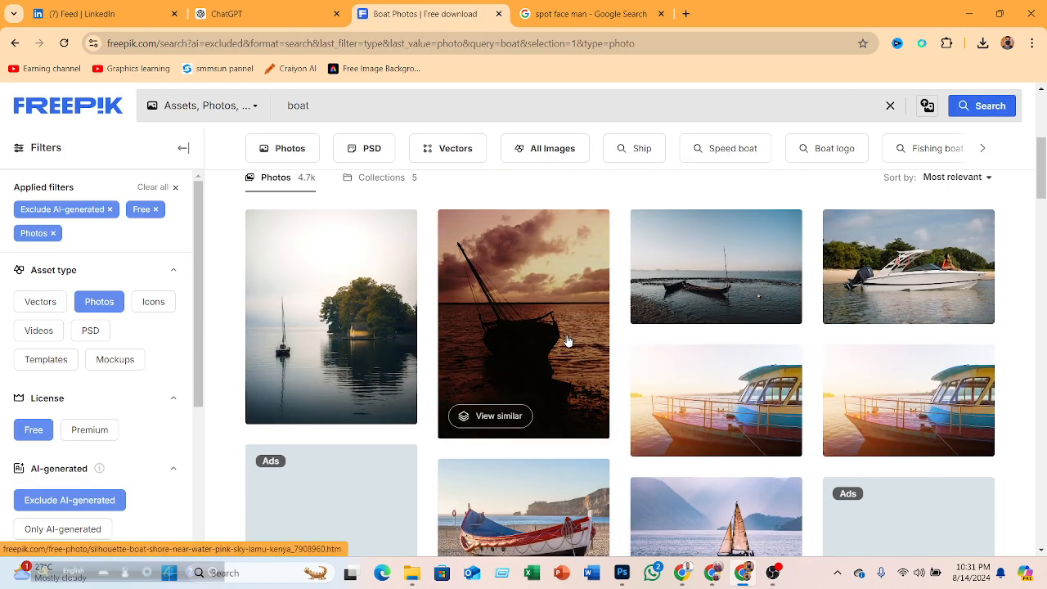
scroll(569, 345, "down", 5)
scroll(583, 335, "down", 4)
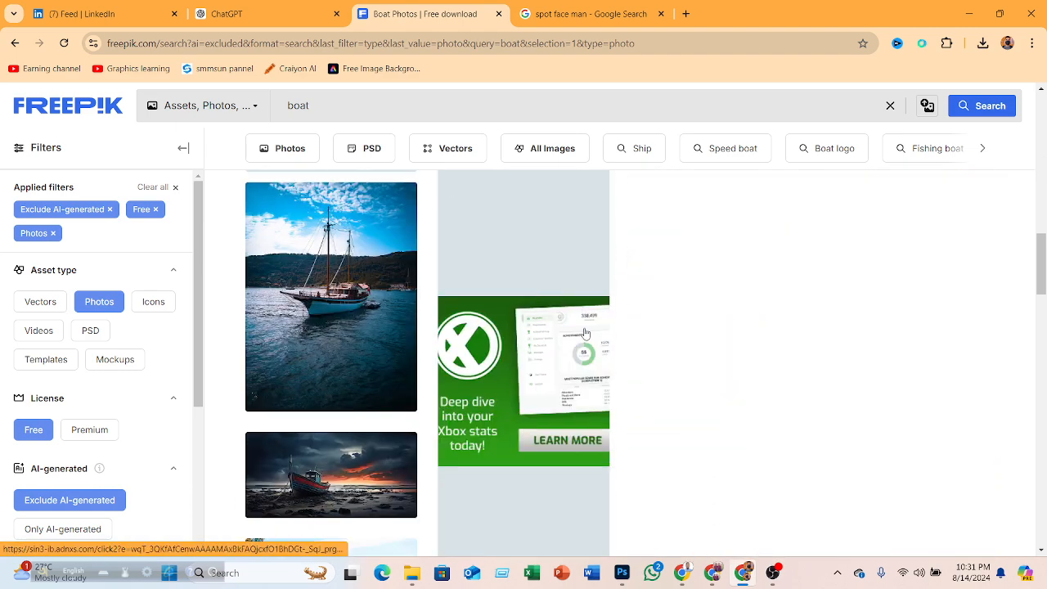
scroll(584, 333, "down", 5)
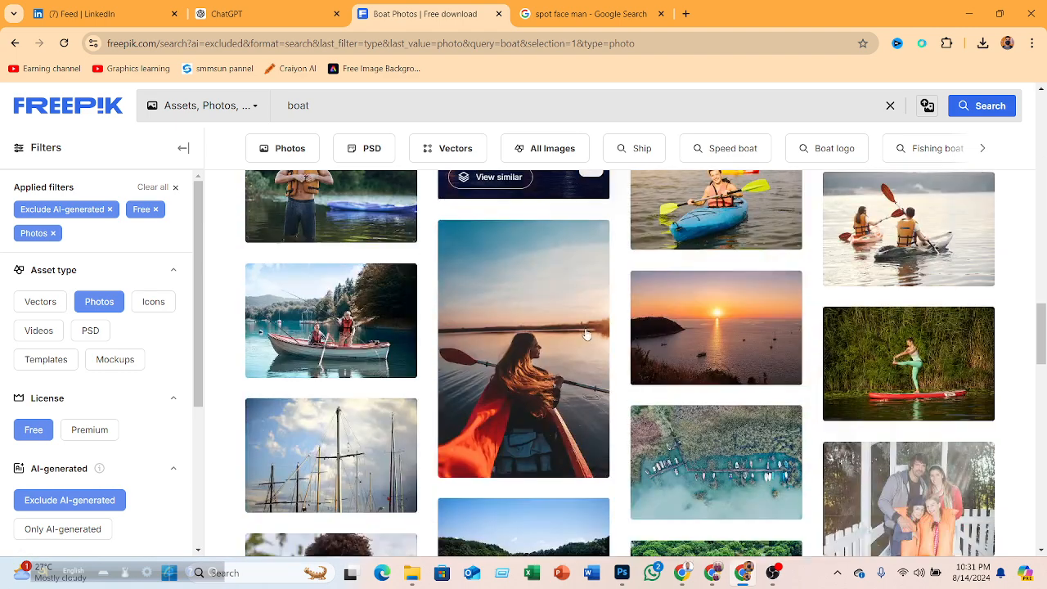
scroll(586, 332, "down", 7)
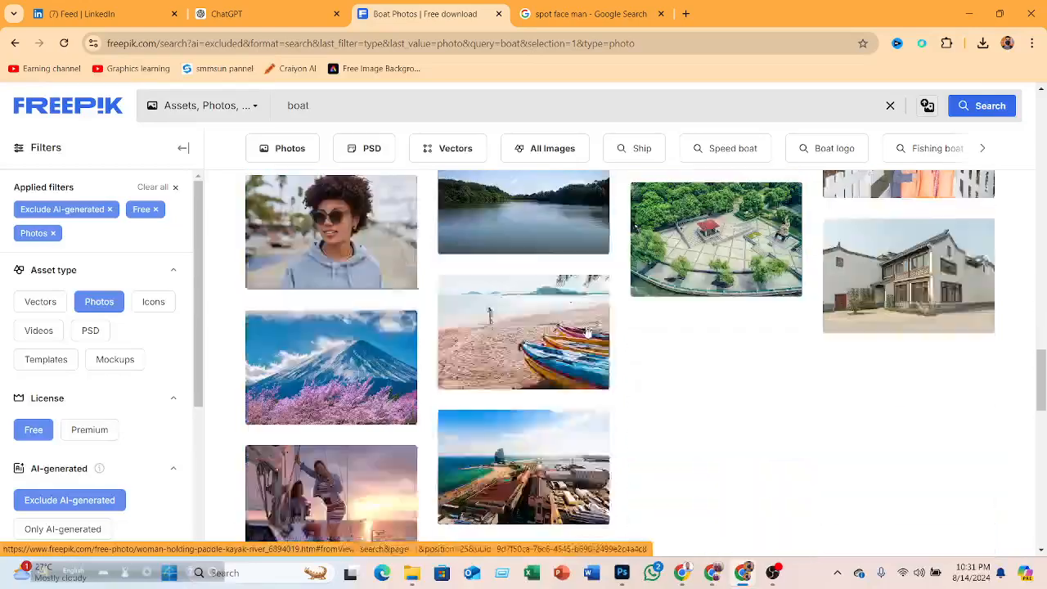
scroll(586, 329, "down", 3)
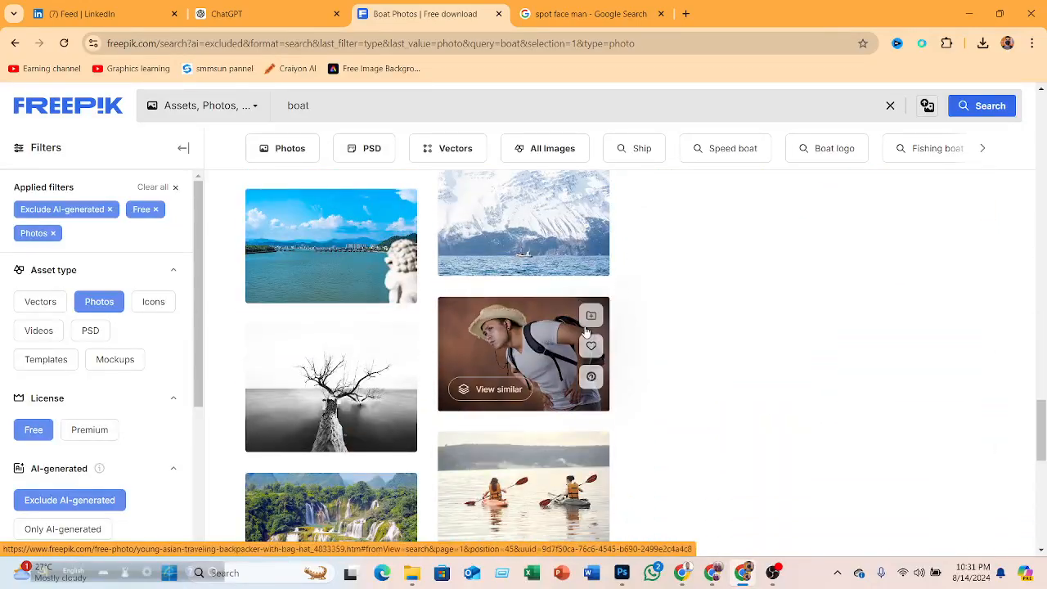
scroll(576, 320, "up", 10)
scroll(572, 316, "up", 10)
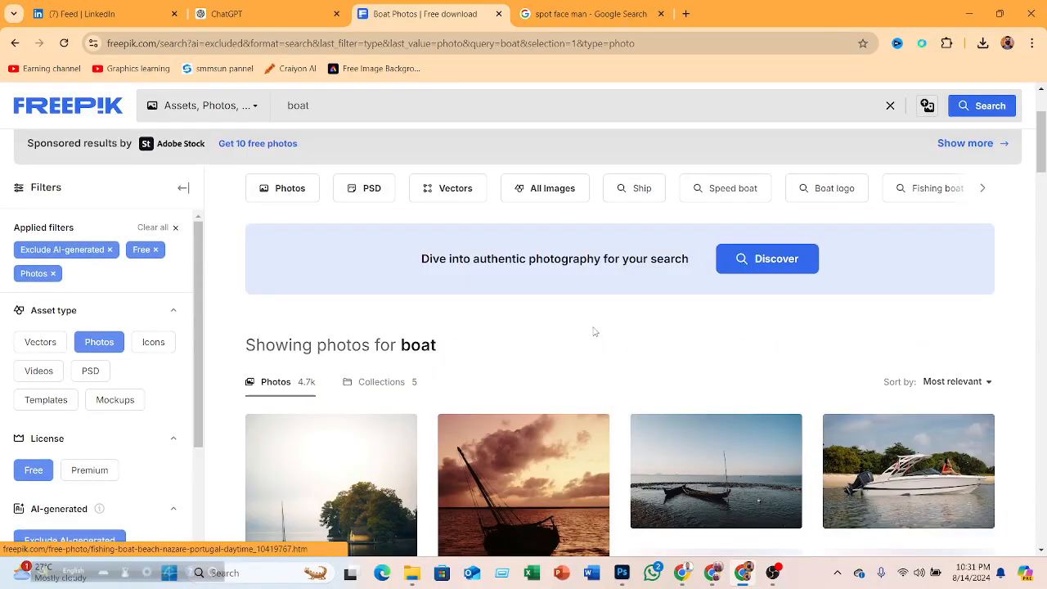
scroll(595, 331, "down", 2)
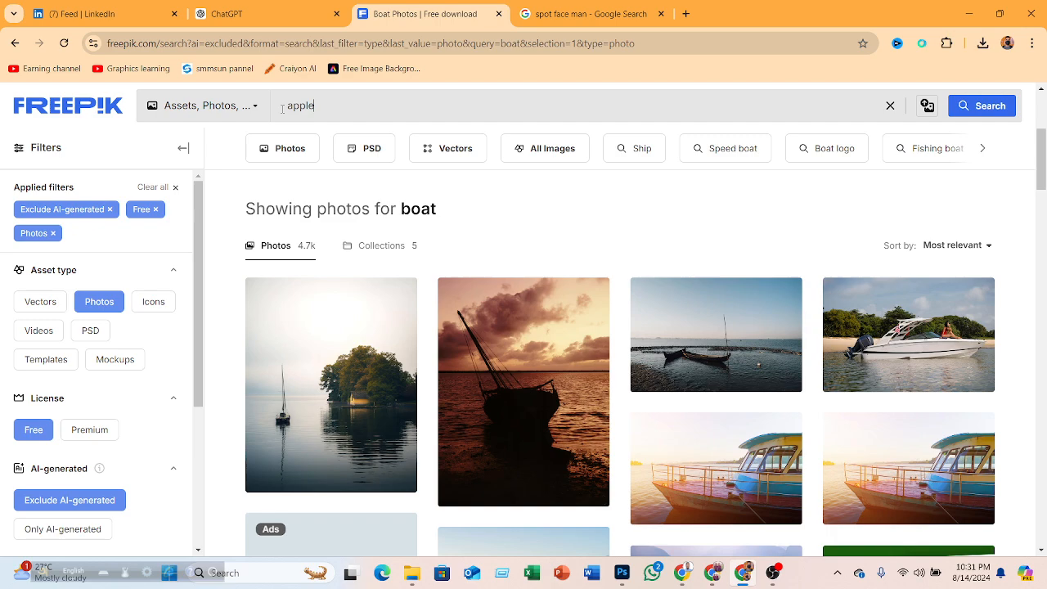
- Search Freepik for apple and browse the photo results
key("Return")
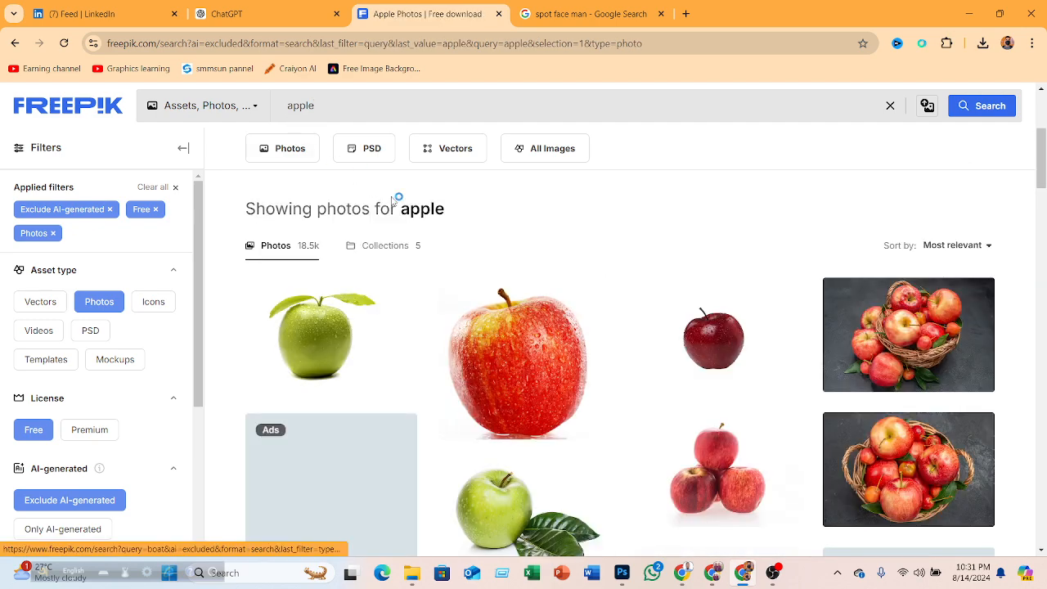
scroll(681, 265, "down", 10)
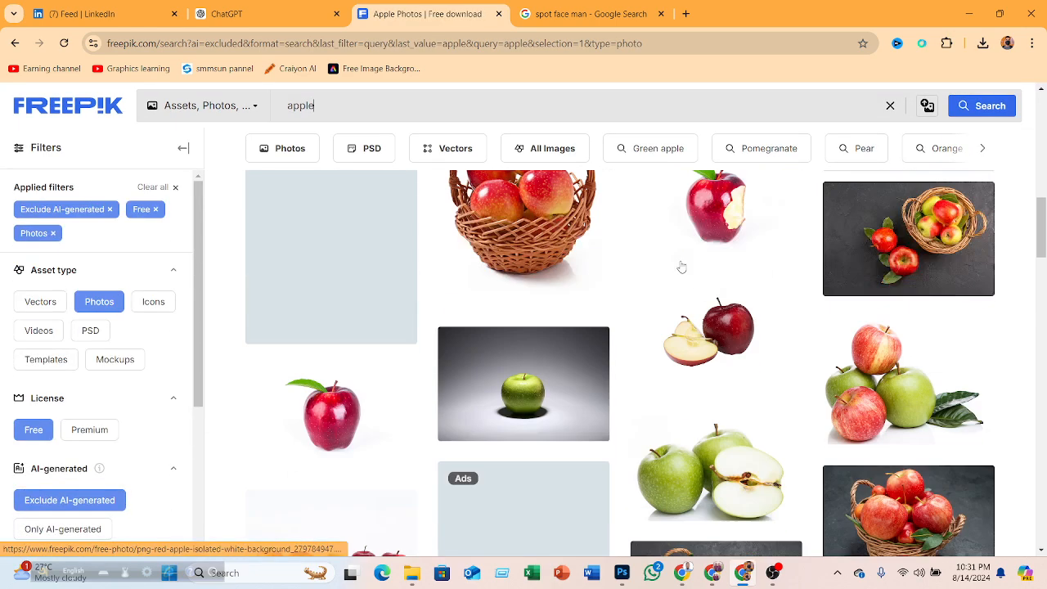
scroll(680, 264, "down", 5)
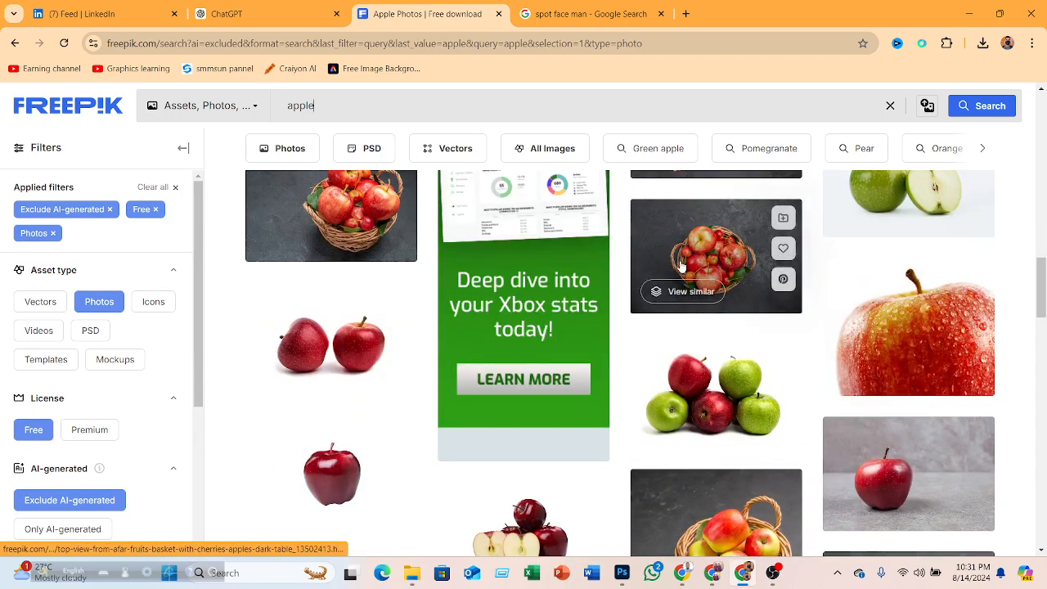
scroll(681, 266, "down", 10)
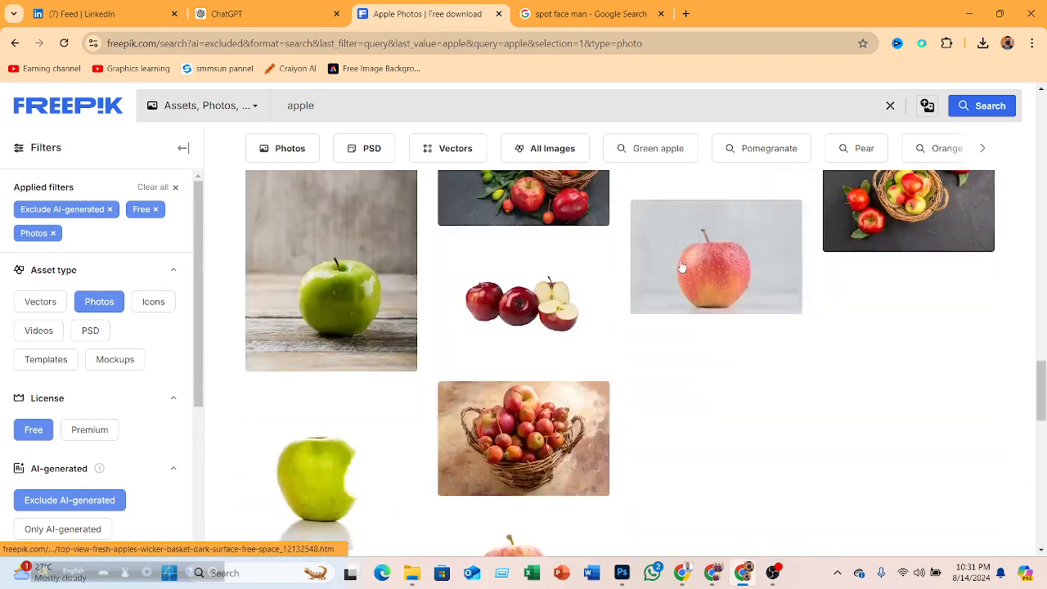
scroll(681, 266, "down", 10)
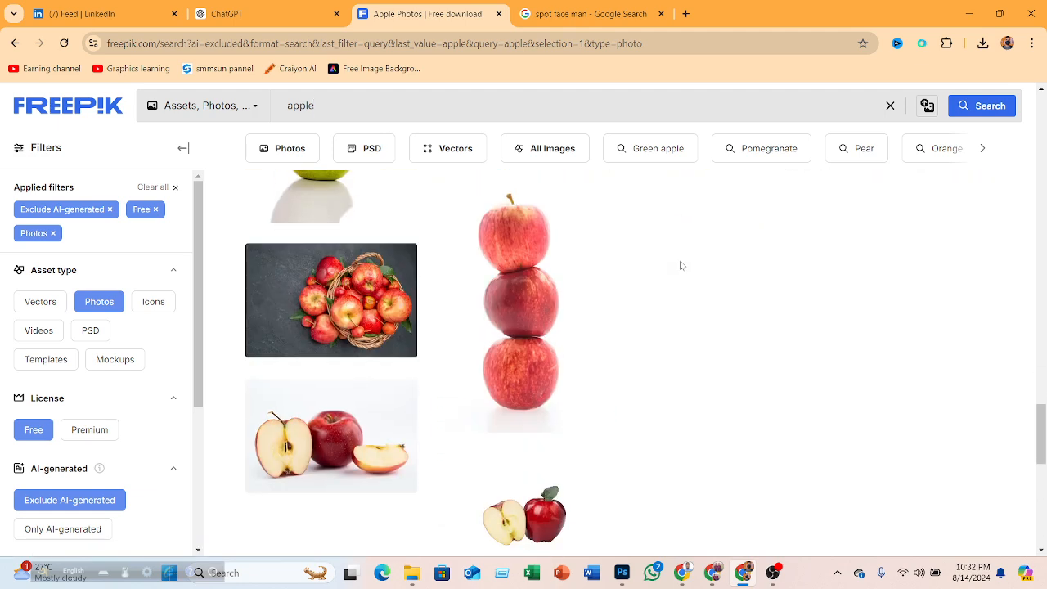
scroll(681, 266, "up", 5)
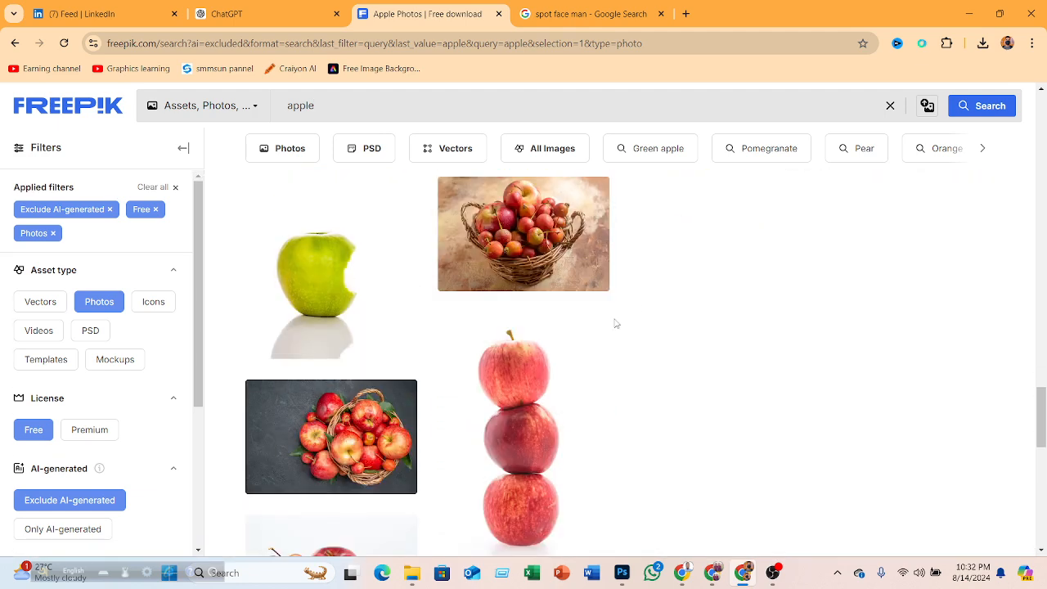
scroll(671, 308, "up", 5)
scroll(671, 310, "down", 3)
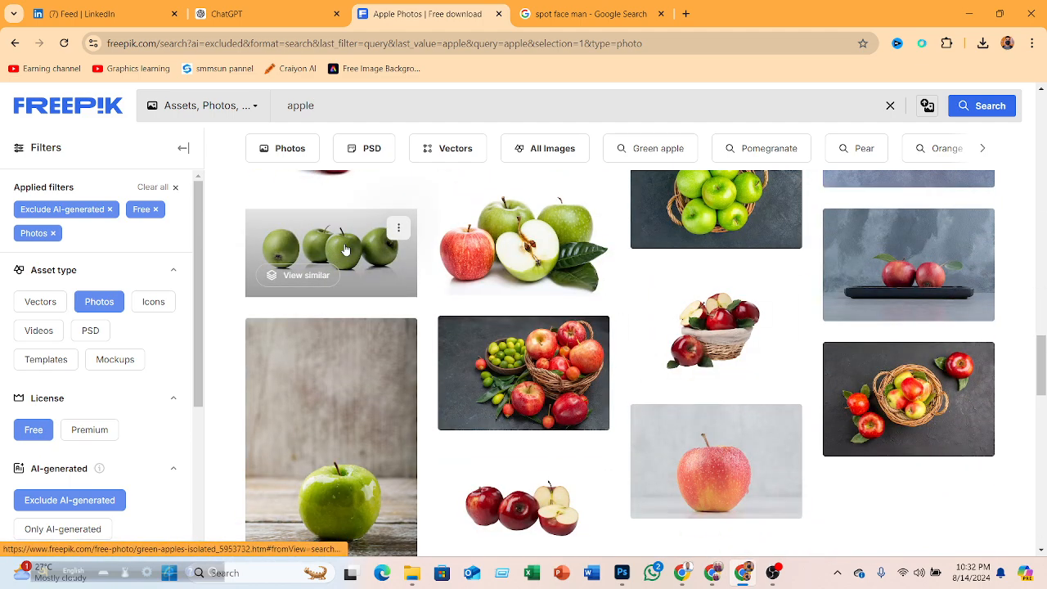
- Open the green apples photo and download it with the free download option
right_click(344, 251)
left_click(335, 242)
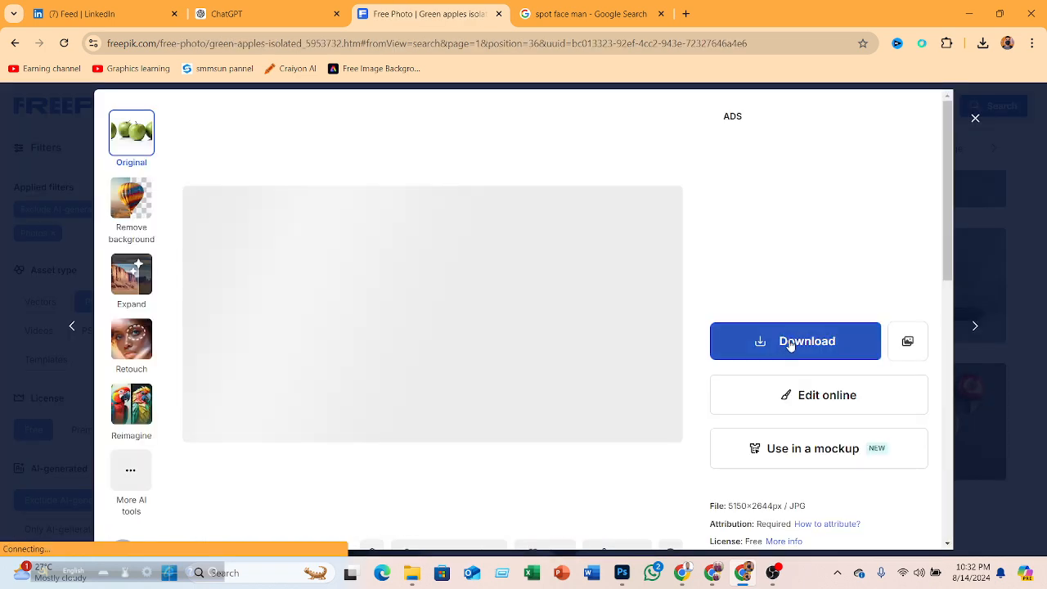
left_click(788, 342)
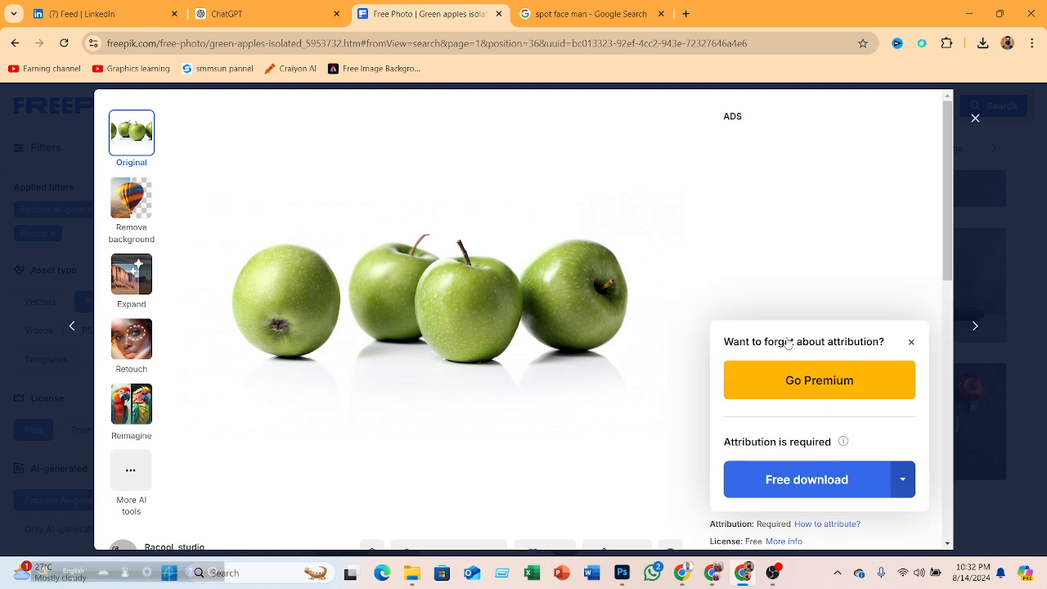
left_click(761, 476)
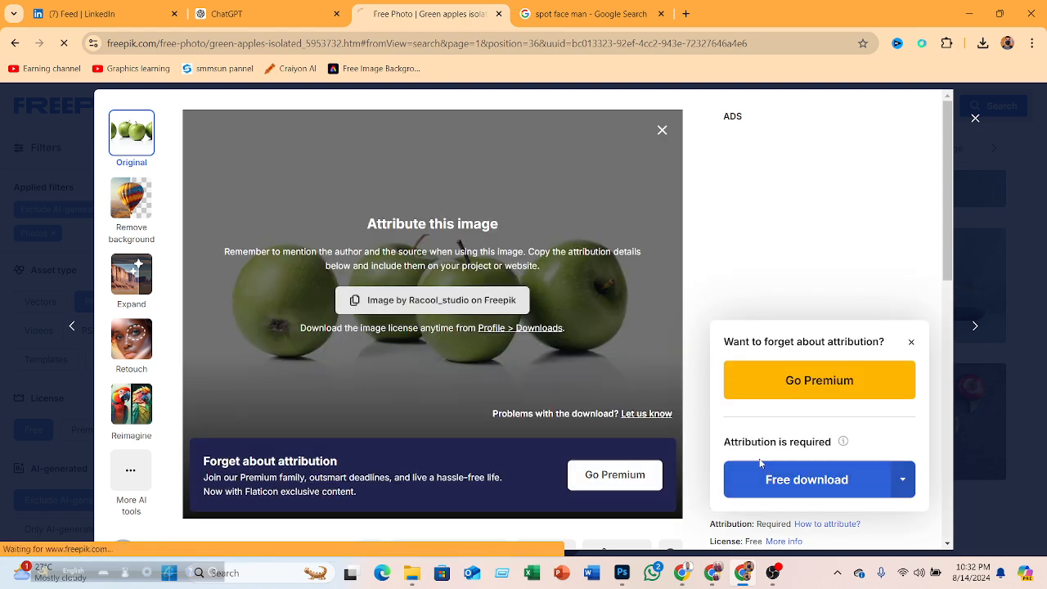
- Return to Photoshop and open the downloaded green-apples-isolated image from Downloads
left_click(965, 5)
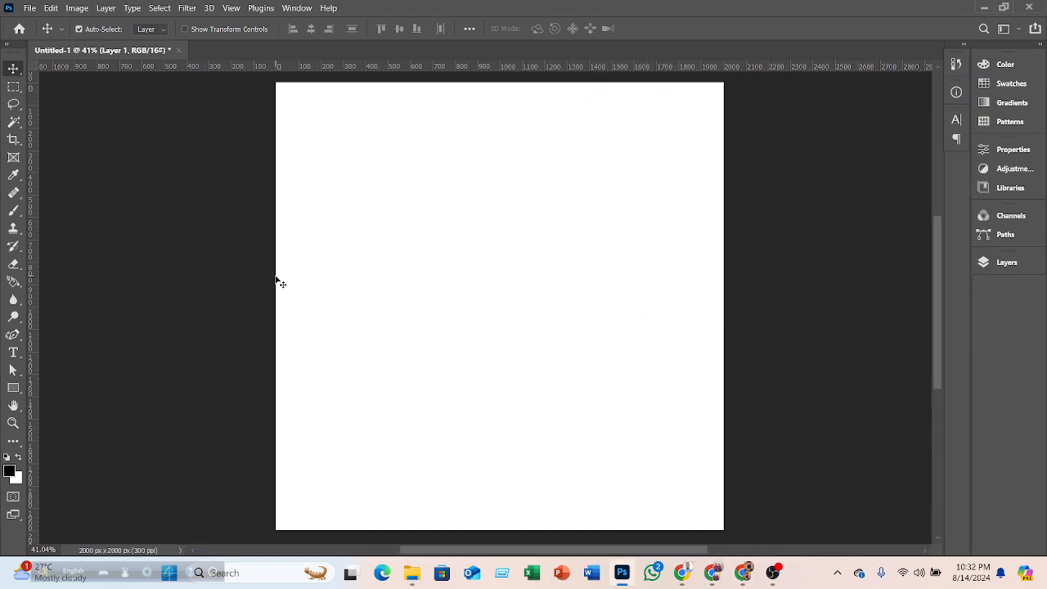
left_click(37, 8)
left_click(41, 27)
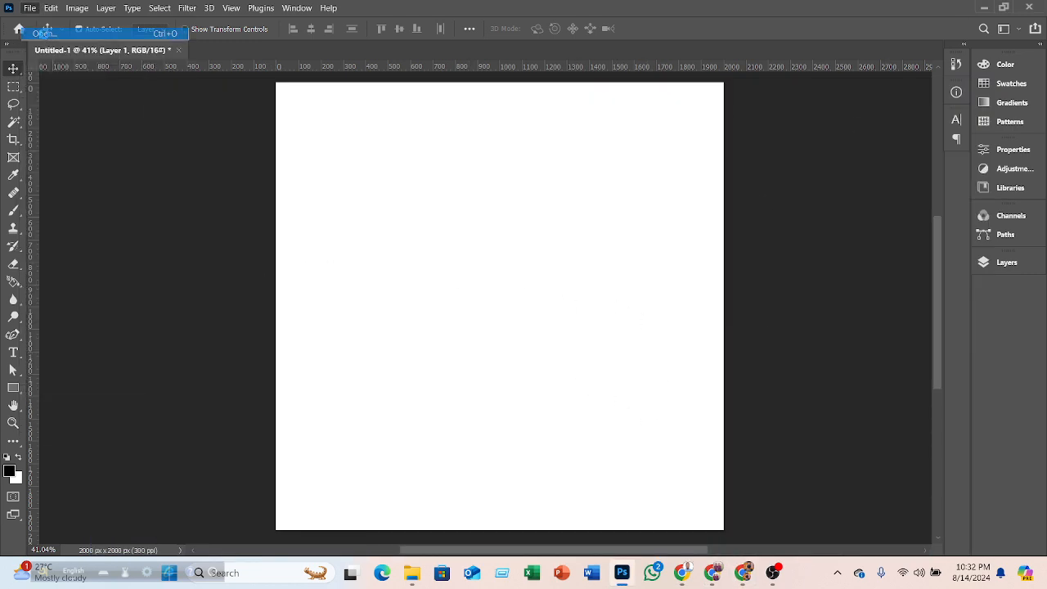
left_click(154, 149)
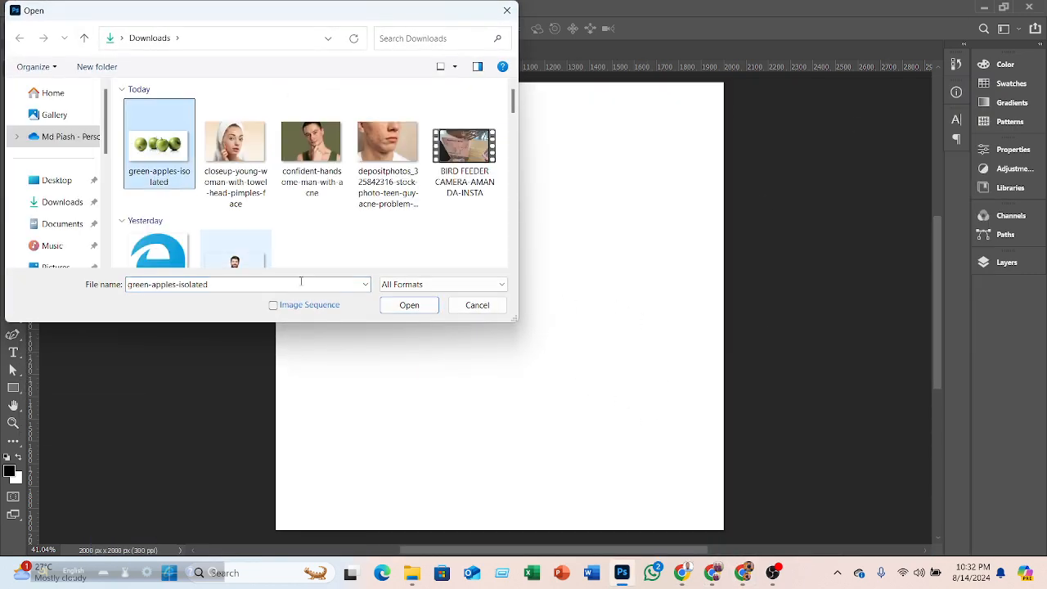
left_click(396, 306)
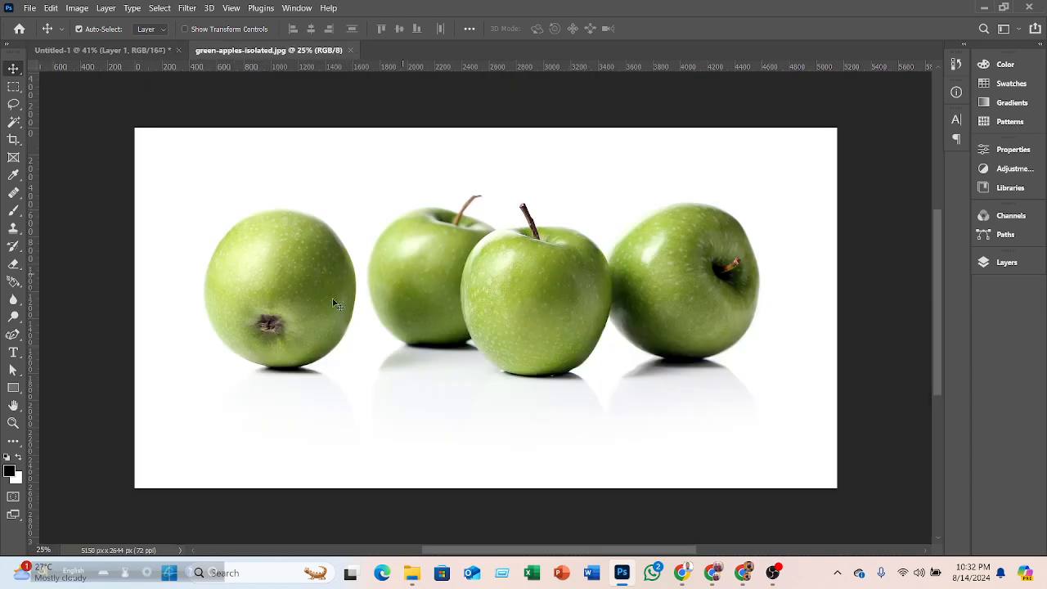
- Select the Clone Stamp tool, enlarge its brush to 250 px, and open the brush settings
left_click(15, 229)
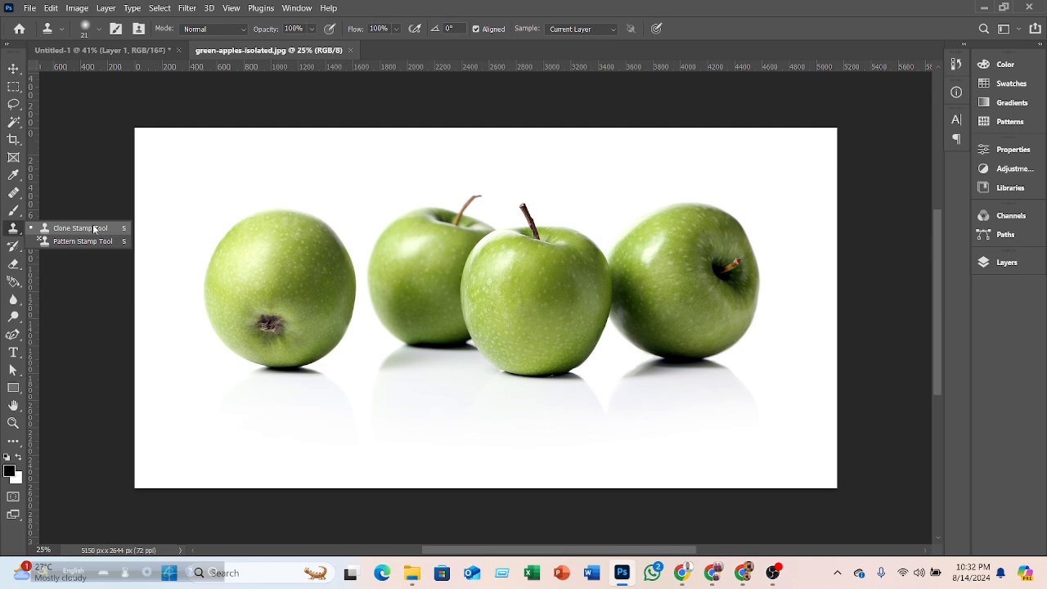
key("bracketright")
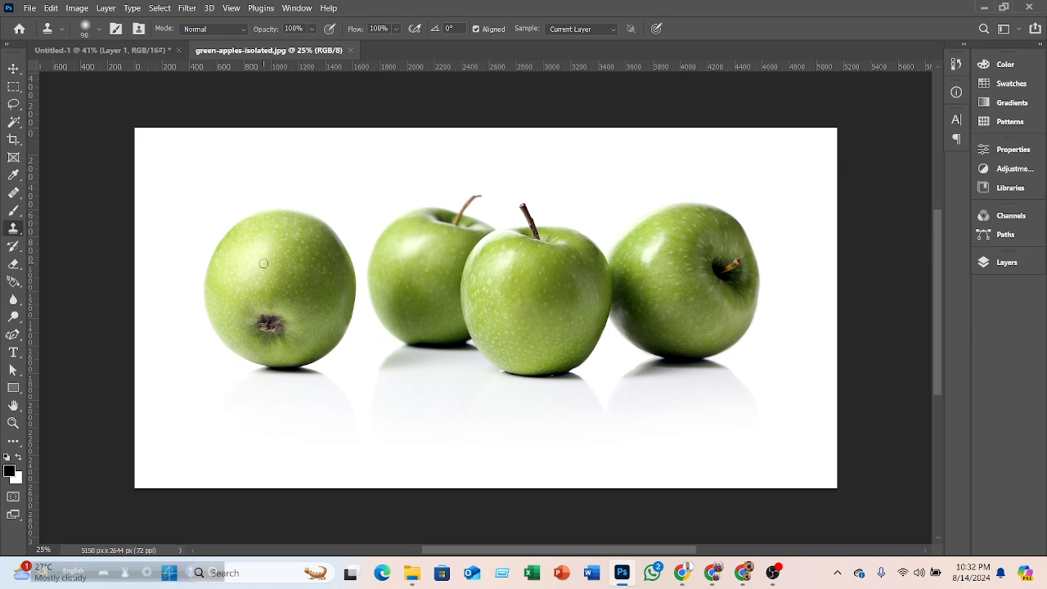
left_click(98, 30)
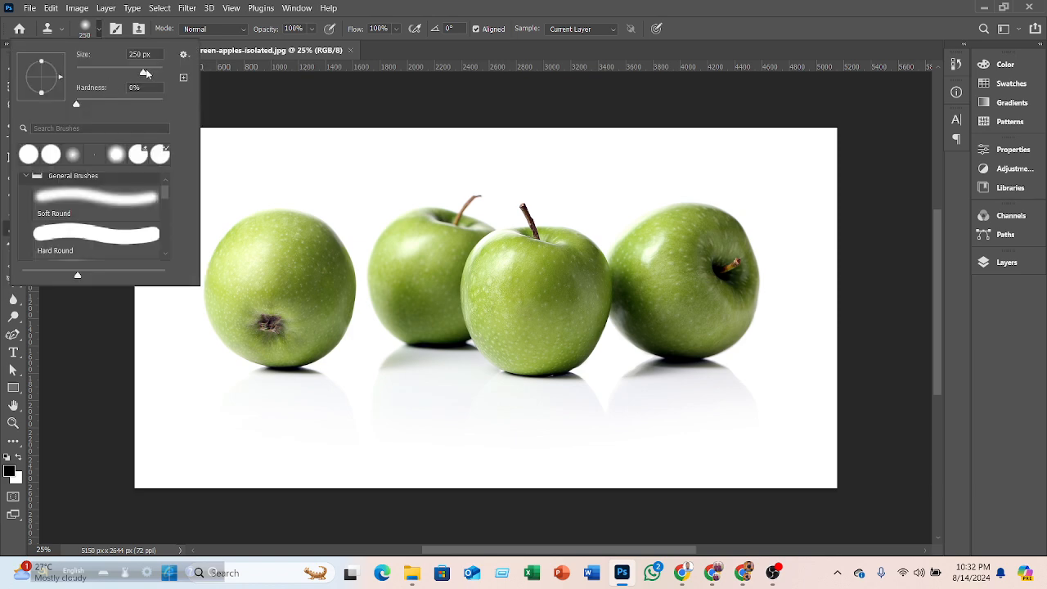
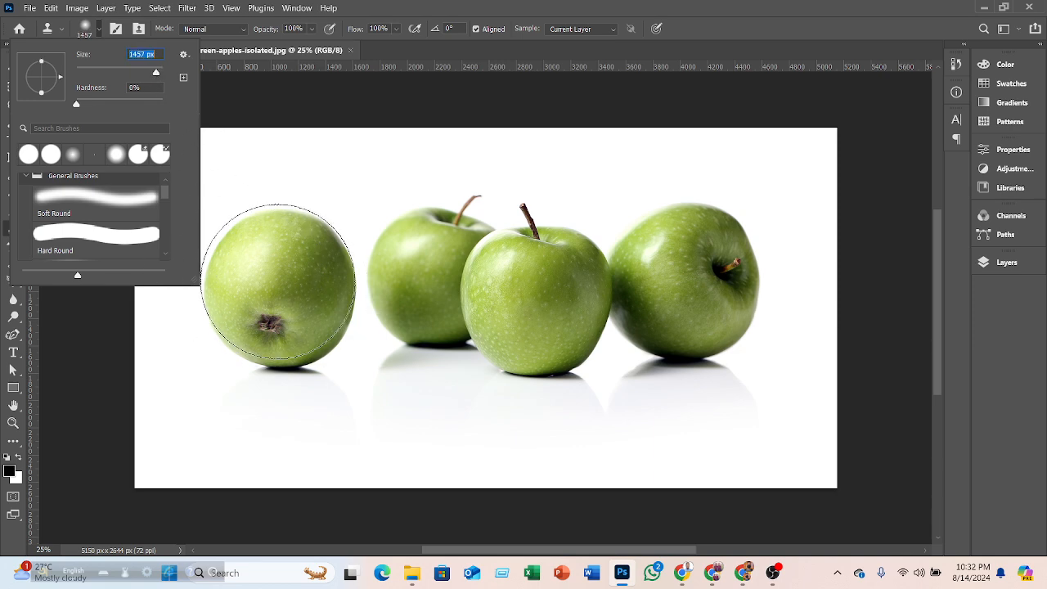
- Close the brush settings, sample the left apple, and clone a copy of it below, undoing the last stroke
left_click(100, 30)
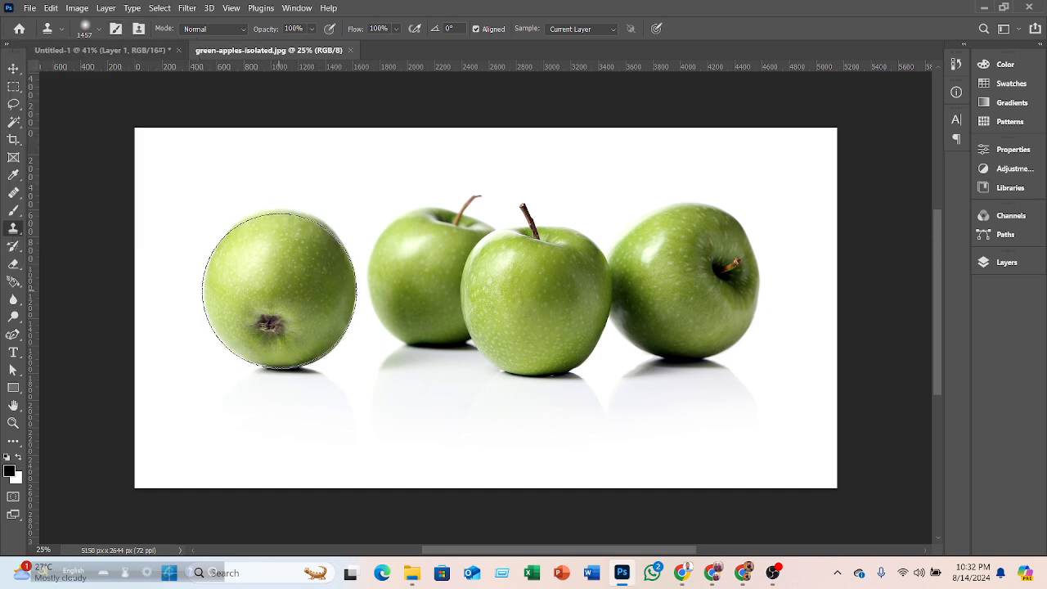
left_click(279, 290, "alt")
mouse_move(273, 435)
left_mouse_down()
mouse_move(285, 414)
mouse_move(294, 428)
mouse_move(243, 430)
left_mouse_up()
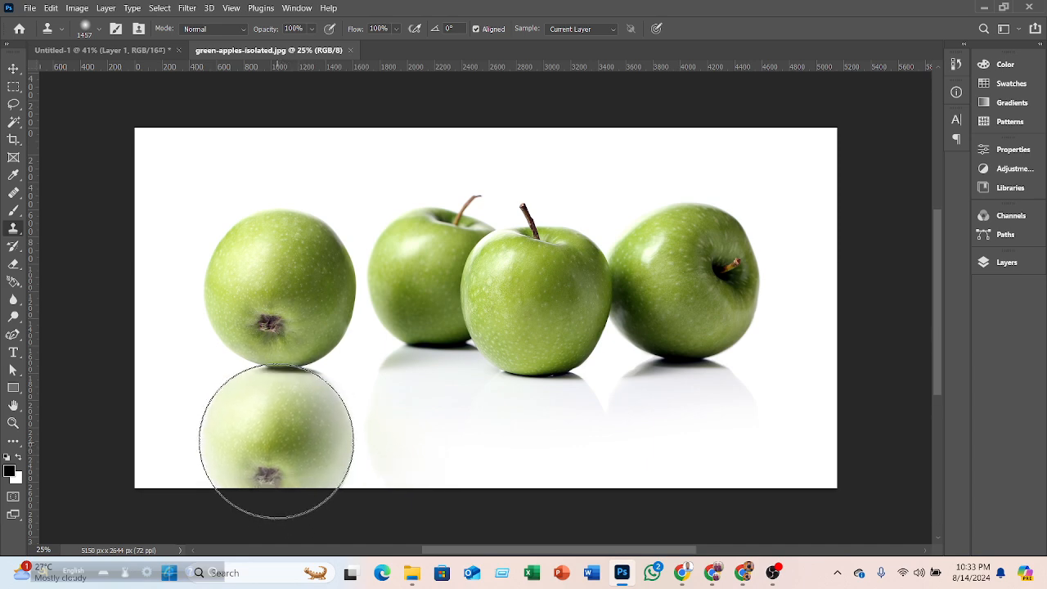
mouse_move(278, 430)
left_mouse_down()
mouse_move(242, 448)
mouse_move(242, 436)
mouse_move(264, 439)
mouse_move(269, 419)
mouse_move(284, 449)
mouse_move(237, 491)
left_mouse_up()
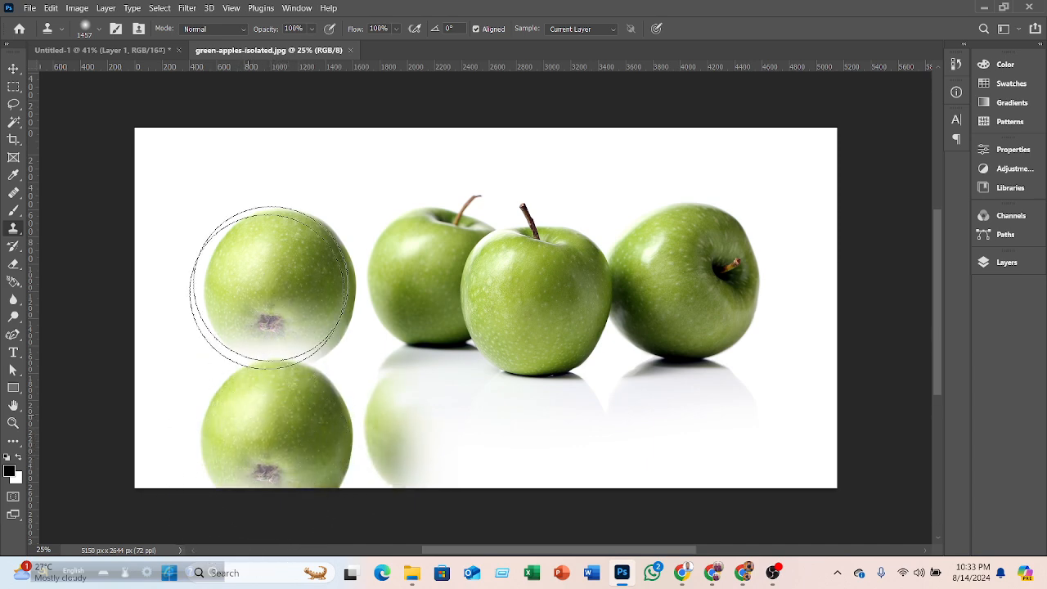
mouse_move(425, 393)
left_mouse_down()
mouse_move(432, 351)
mouse_move(467, 327)
mouse_move(491, 374)
mouse_move(504, 358)
left_mouse_up()
key("ctrl+z")
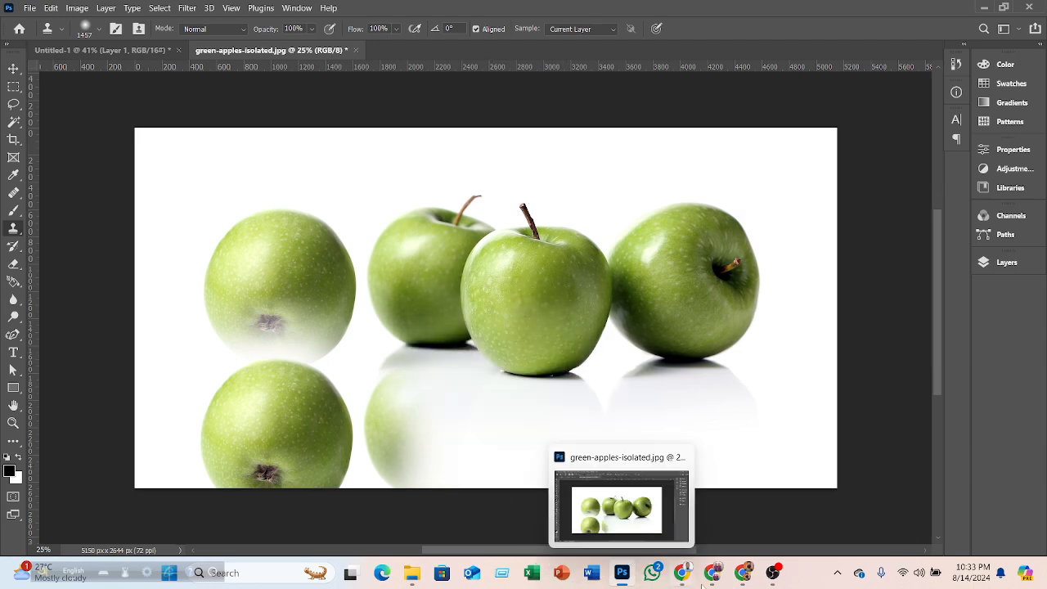
- Switch to the browser and close the Freepik download dialog and the ad window that opened
left_click(742, 573)
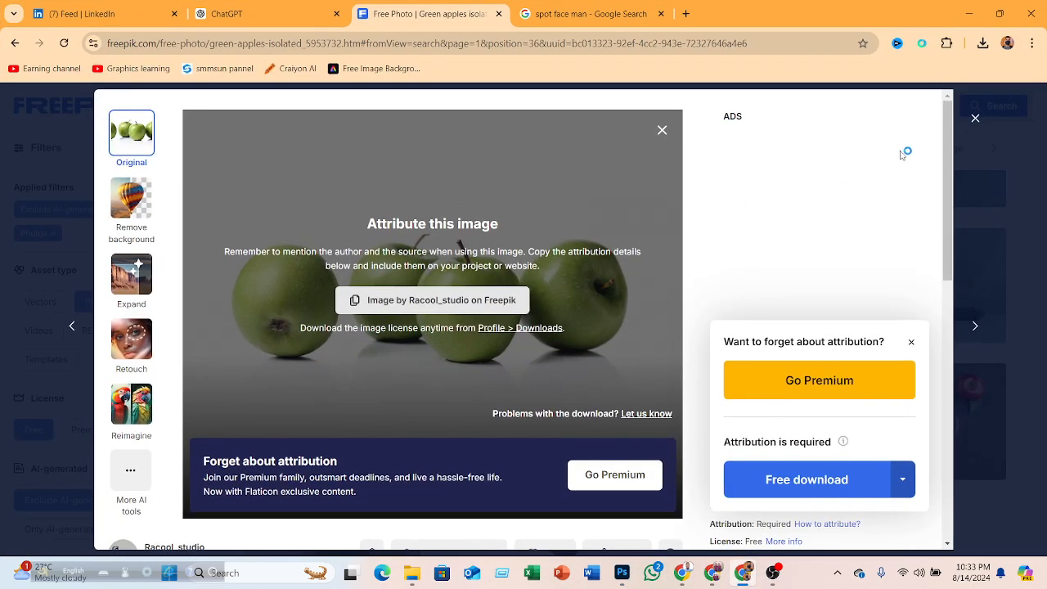
left_click(974, 118)
scroll(717, 291, "down", 10)
scroll(717, 291, "down", 2)
left_click(601, 237)
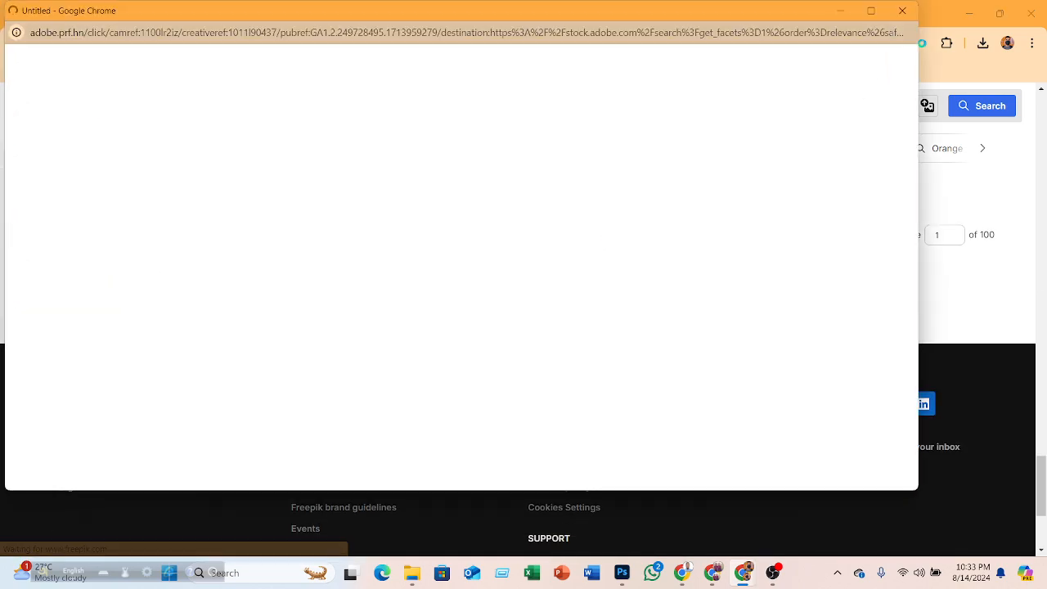
left_click(902, 10)
- Browse the apple results, open a single green apple photo, and download it with the free download option
scroll(617, 300, "down", 3)
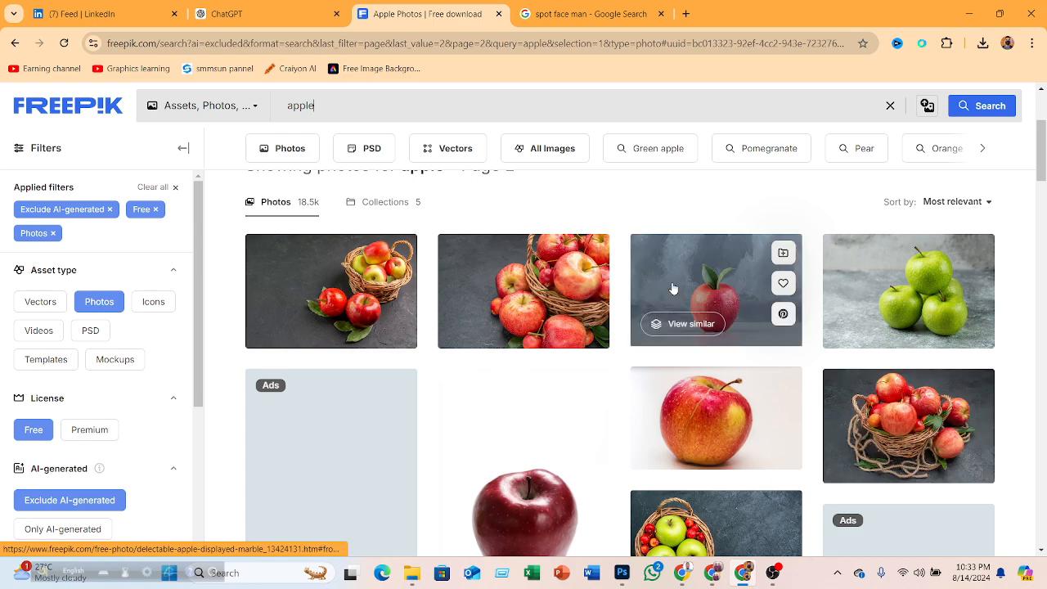
scroll(674, 287, "down", 3)
scroll(675, 286, "down", 8)
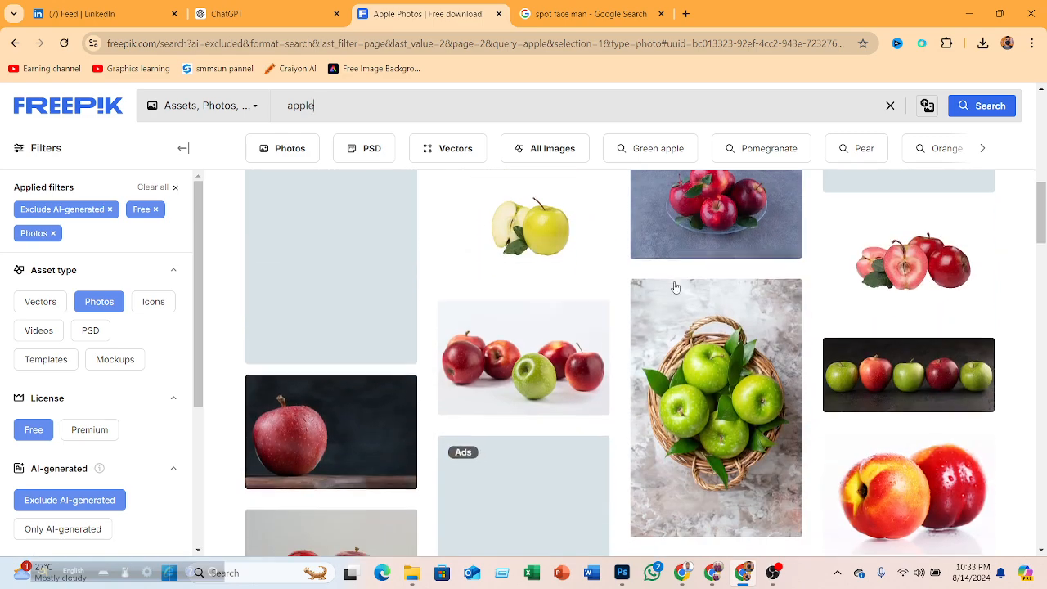
scroll(675, 286, "down", 8)
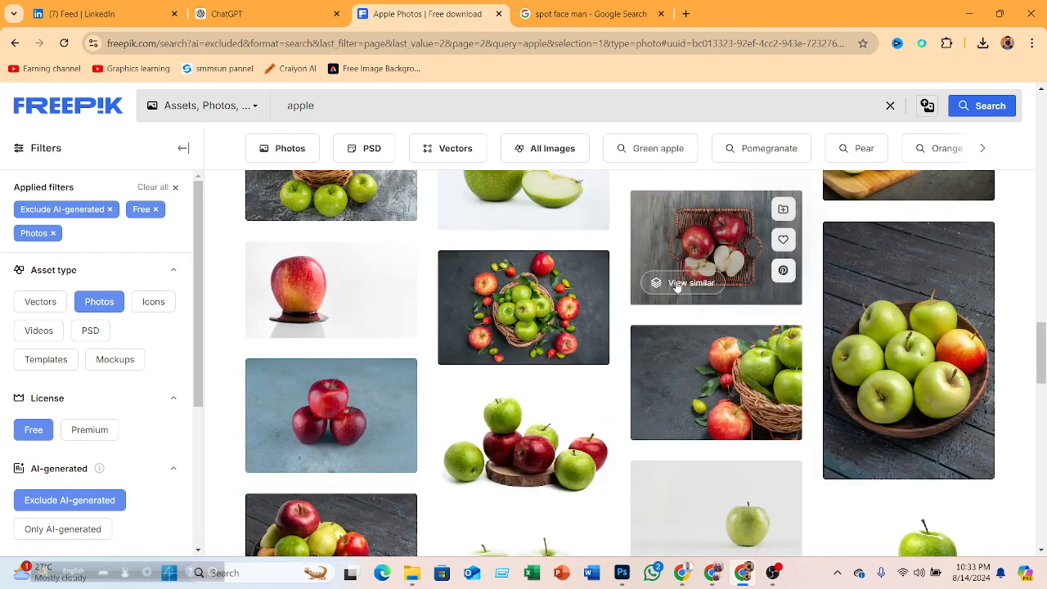
scroll(676, 287, "down", 3)
left_click(735, 304)
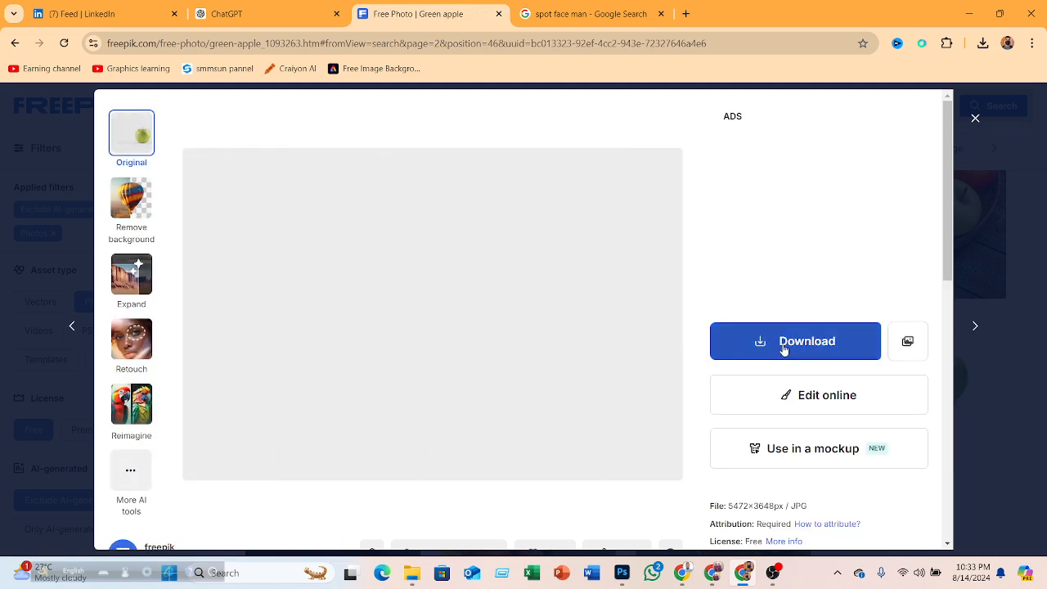
left_click(779, 345)
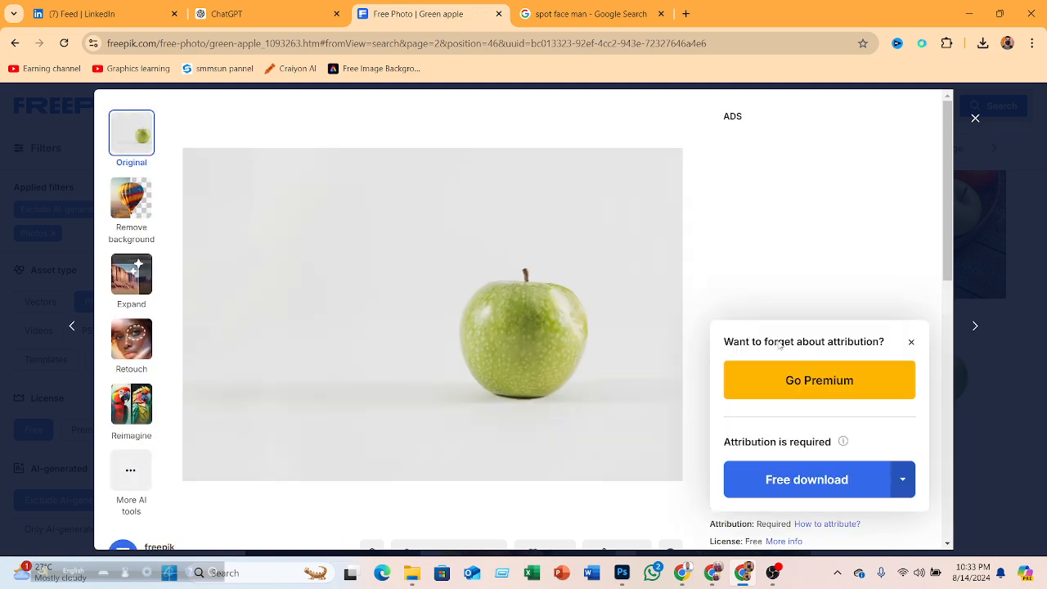
left_click(750, 489)
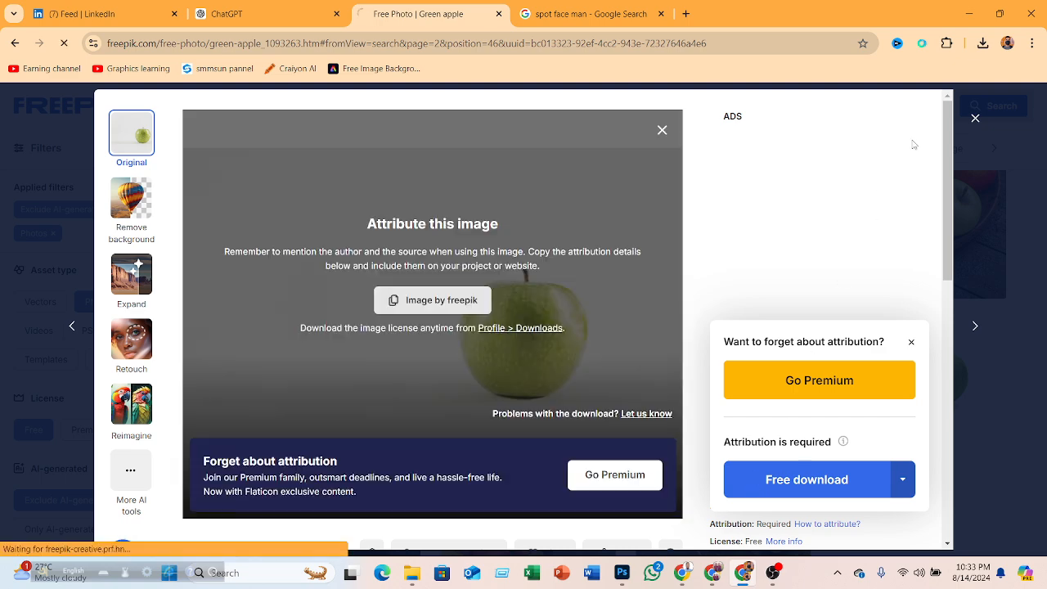
left_click(965, 11)
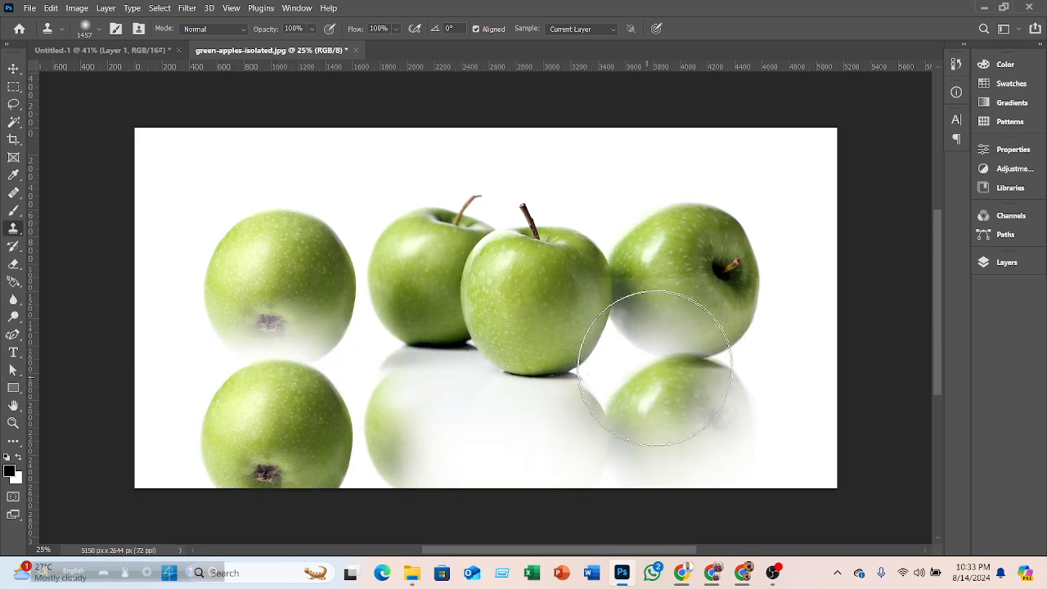
- Sample the right apple with the Clone Stamp and clone a copy of it below
left_click(693, 297, "alt")
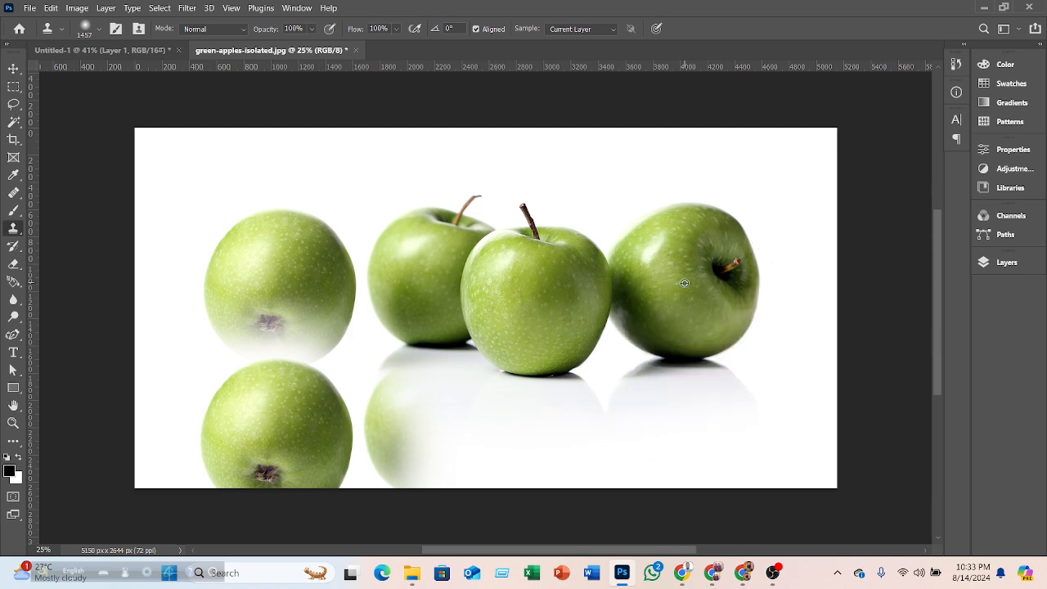
left_click(675, 280, "alt")
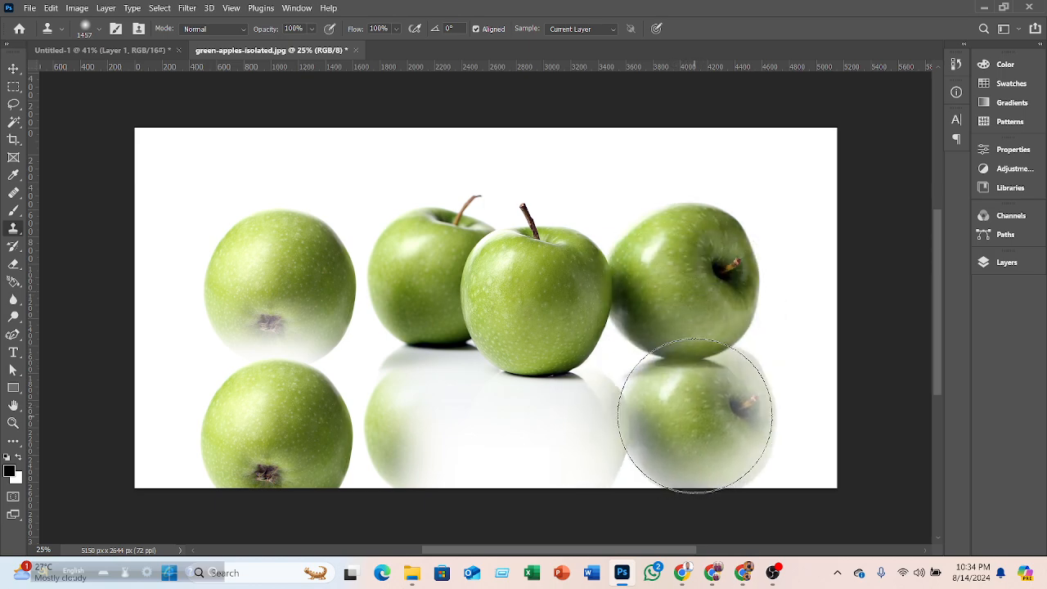
left_click_drag(680, 435, 691, 436)
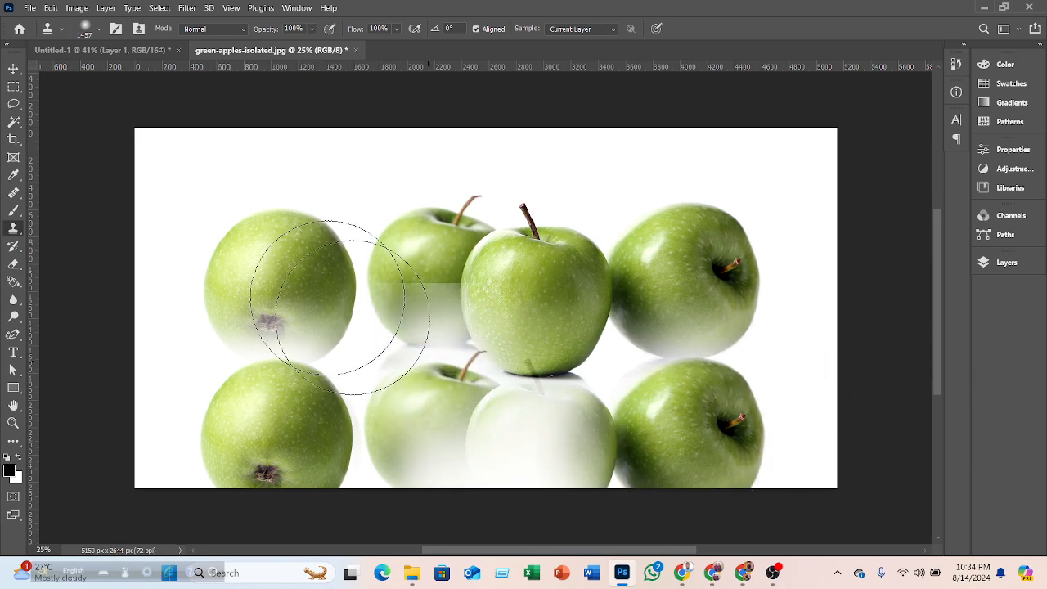
- Open the downloaded green-apple image and close green-apples-isolated without saving changes
left_click(28, 9)
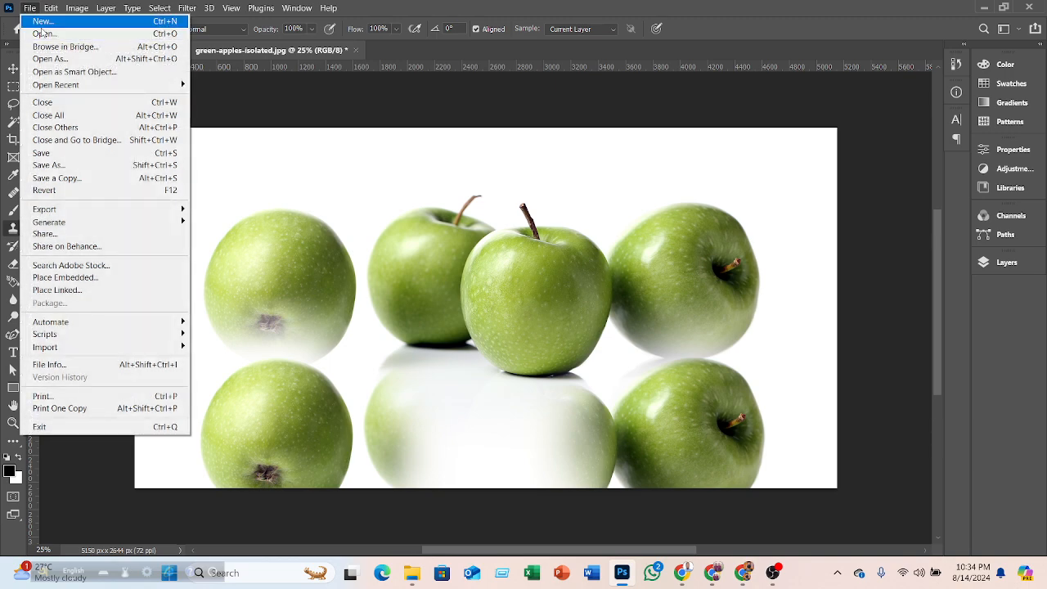
left_click(49, 32)
left_click(164, 144)
left_click(407, 304)
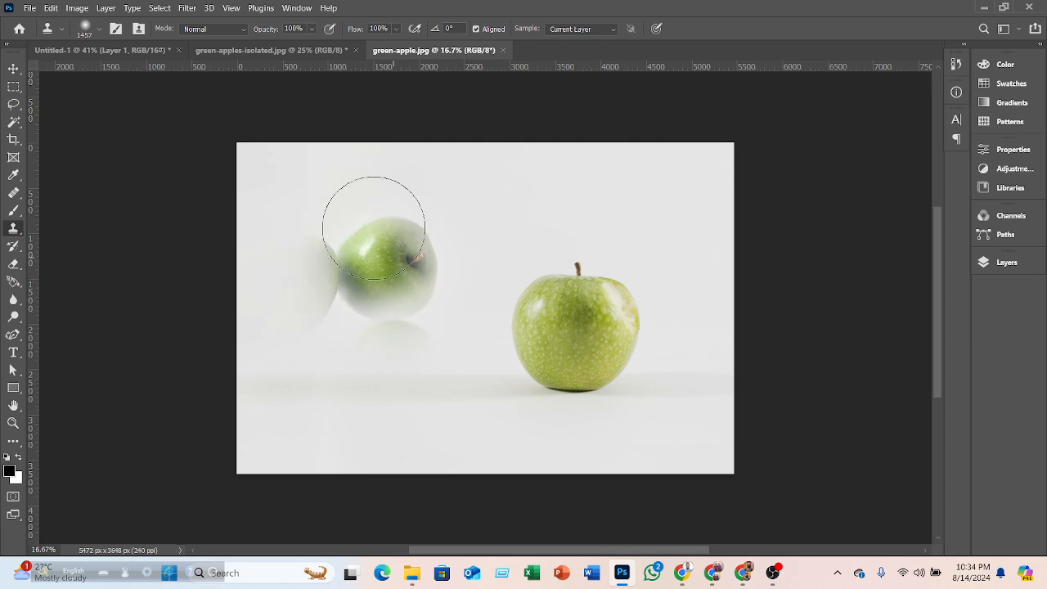
left_click(347, 50)
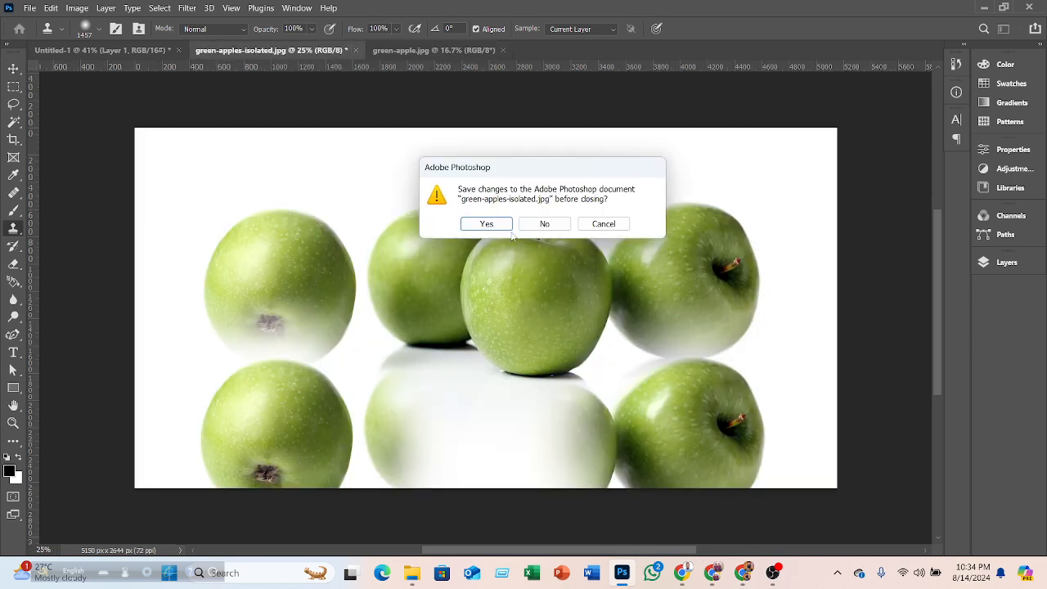
left_click(544, 223)
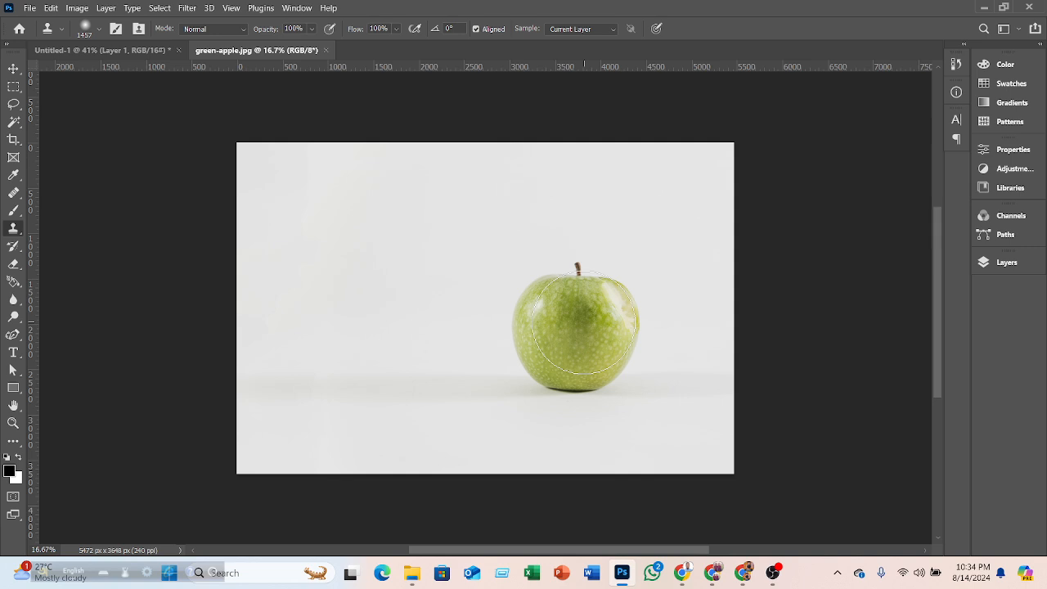
- Shrink the Clone Stamp brush to 200 px and try cloning the apple to its left, undoing the attempt
key("[")
key("[")
key("[")
key("[")
key("[")
key("[")
key("[")
key("[")
key("[")
key("[")
key("[")
key("[")
left_click(445, 329)
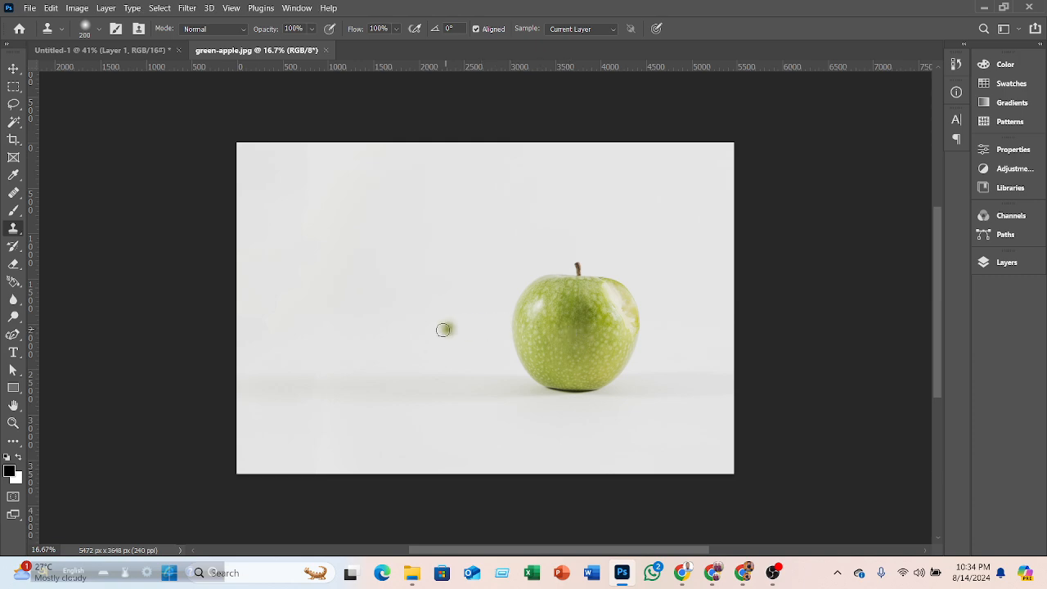
mouse_move(444, 330)
left_mouse_down()
mouse_move(427, 331)
mouse_move(460, 326)
mouse_move(466, 299)
mouse_move(477, 310)
mouse_move(428, 277)
mouse_move(424, 294)
mouse_move(451, 278)
mouse_move(440, 265)
mouse_move(402, 307)
mouse_move(413, 332)
mouse_move(447, 352)
mouse_move(476, 307)
mouse_move(475, 264)
mouse_move(478, 323)
mouse_move(438, 354)
left_mouse_up()
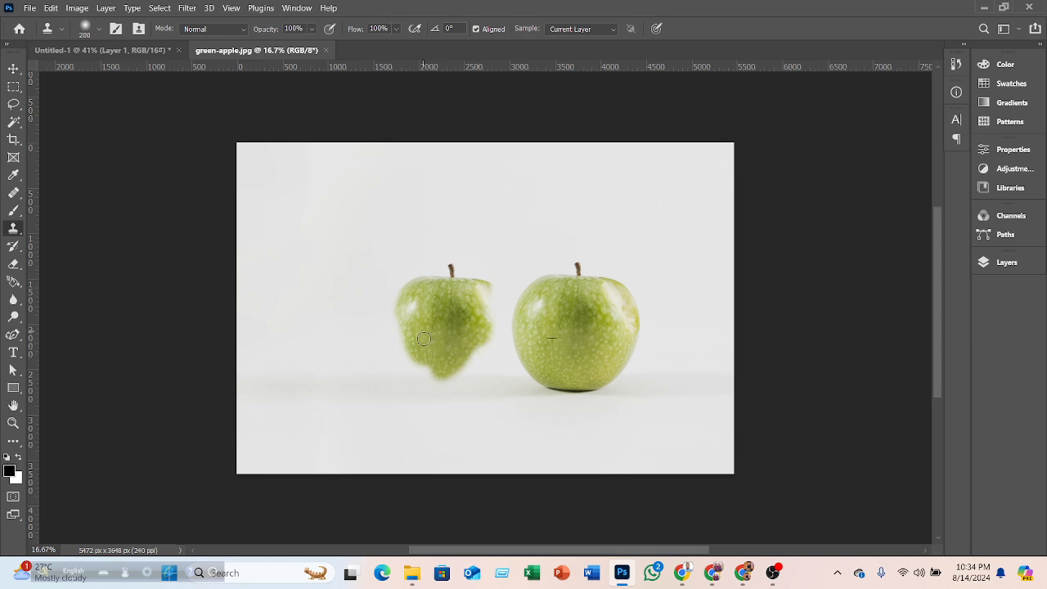
key("ctrl+z")
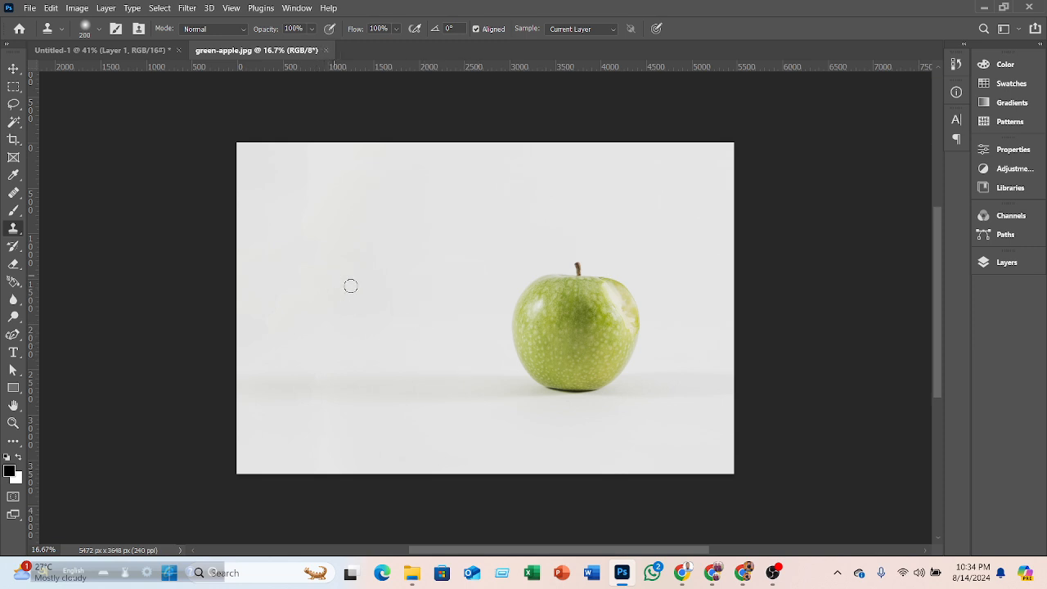
- Sample the apple's centre and paint a complete clone of the apple to its left
mouse_move(353, 284)
left_mouse_down()
mouse_move(322, 338)
mouse_move(330, 299)
mouse_move(354, 304)
left_mouse_up()
left_click(570, 327, "alt")
mouse_move(343, 316)
left_mouse_down()
mouse_move(349, 280)
mouse_move(373, 287)
mouse_move(348, 325)
mouse_move(335, 295)
mouse_move(351, 289)
mouse_move(356, 318)
mouse_move(342, 304)
mouse_move(353, 289)
mouse_move(321, 321)
mouse_move(363, 331)
mouse_move(352, 320)
mouse_move(361, 366)
mouse_move(368, 359)
mouse_move(335, 356)
mouse_move(363, 326)
mouse_move(381, 333)
mouse_move(382, 290)
mouse_move(345, 245)
mouse_move(344, 273)
mouse_move(348, 260)
mouse_move(359, 283)
mouse_move(383, 298)
mouse_move(385, 278)
mouse_move(389, 290)
mouse_move(378, 349)
mouse_move(354, 339)
left_mouse_up()
mouse_move(348, 279)
left_mouse_down()
mouse_move(324, 278)
mouse_move(326, 266)
mouse_move(315, 280)
mouse_move(301, 327)
mouse_move(307, 317)
mouse_move(309, 355)
mouse_move(298, 320)
mouse_move(328, 363)
left_mouse_up()
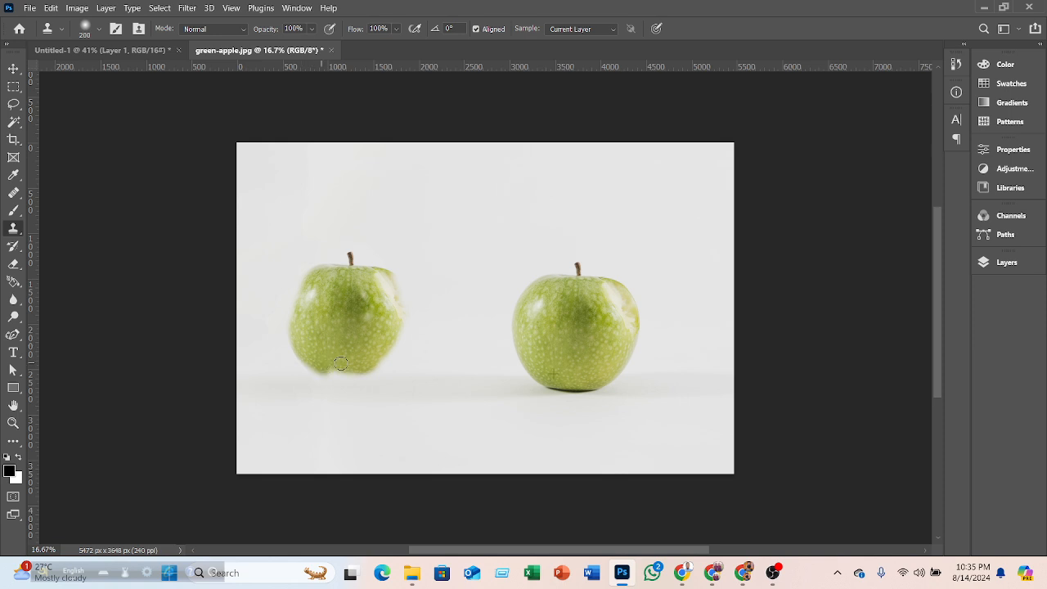
mouse_move(402, 331)
left_mouse_down()
mouse_move(348, 361)
mouse_move(367, 365)
mouse_move(338, 362)
mouse_move(375, 367)
mouse_move(352, 374)
left_mouse_up()
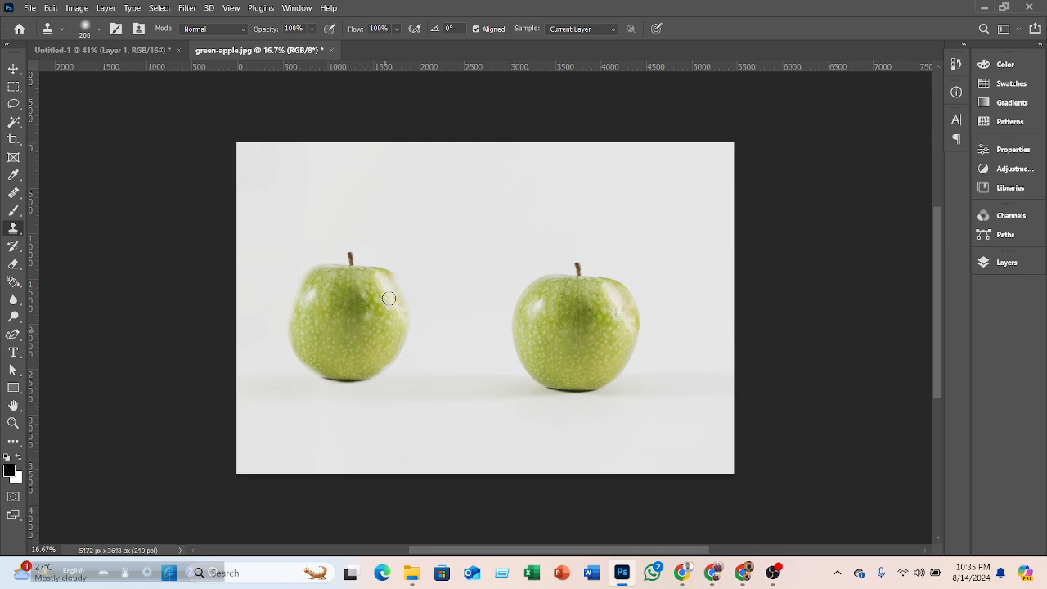
mouse_move(370, 332)
left_mouse_down()
mouse_move(304, 290)
mouse_move(285, 330)
mouse_move(315, 275)
left_mouse_up()
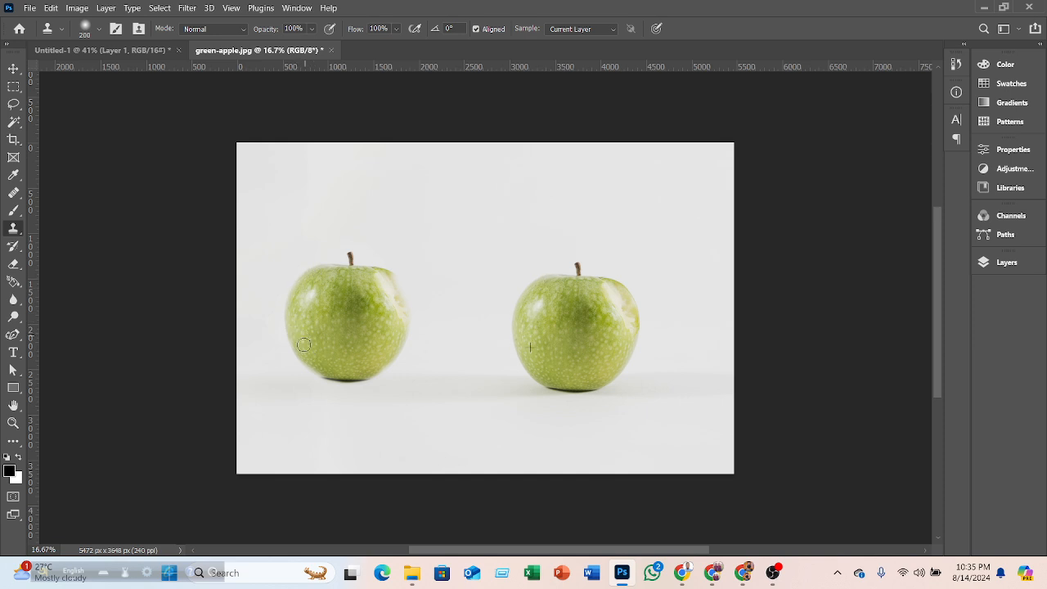
left_click_drag(317, 370, 363, 381)
left_click_drag(401, 304, 401, 285)
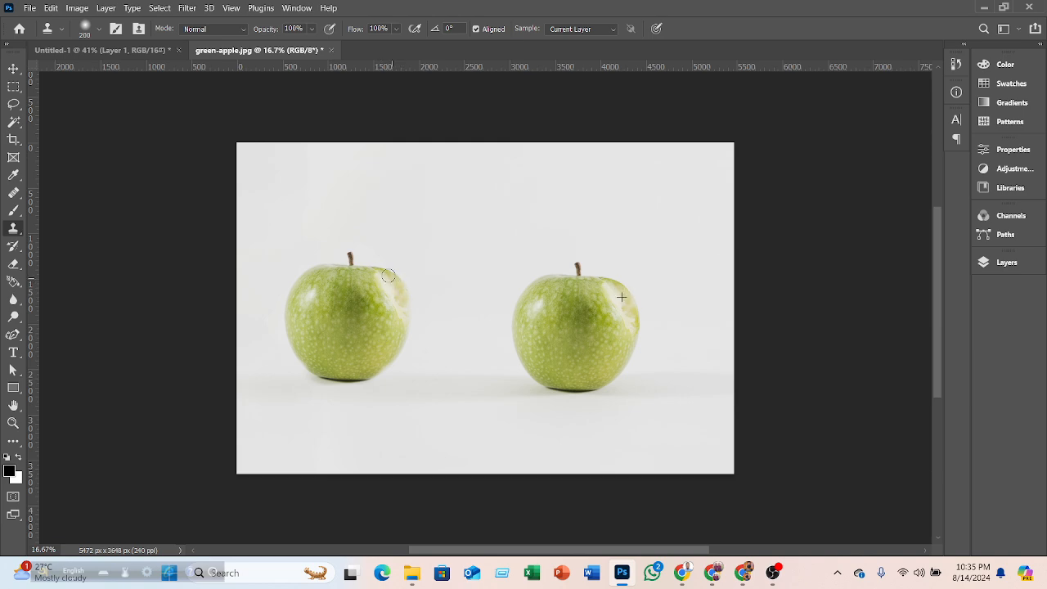
mouse_move(349, 252)
left_mouse_down()
mouse_move(390, 302)
mouse_move(391, 281)
mouse_move(407, 308)
left_mouse_up()
mouse_move(309, 354)
left_mouse_down()
mouse_move(349, 381)
mouse_move(391, 388)
mouse_move(306, 395)
left_mouse_up()
mouse_move(245, 350)
left_mouse_down()
mouse_move(240, 380)
mouse_move(241, 369)
left_mouse_up()
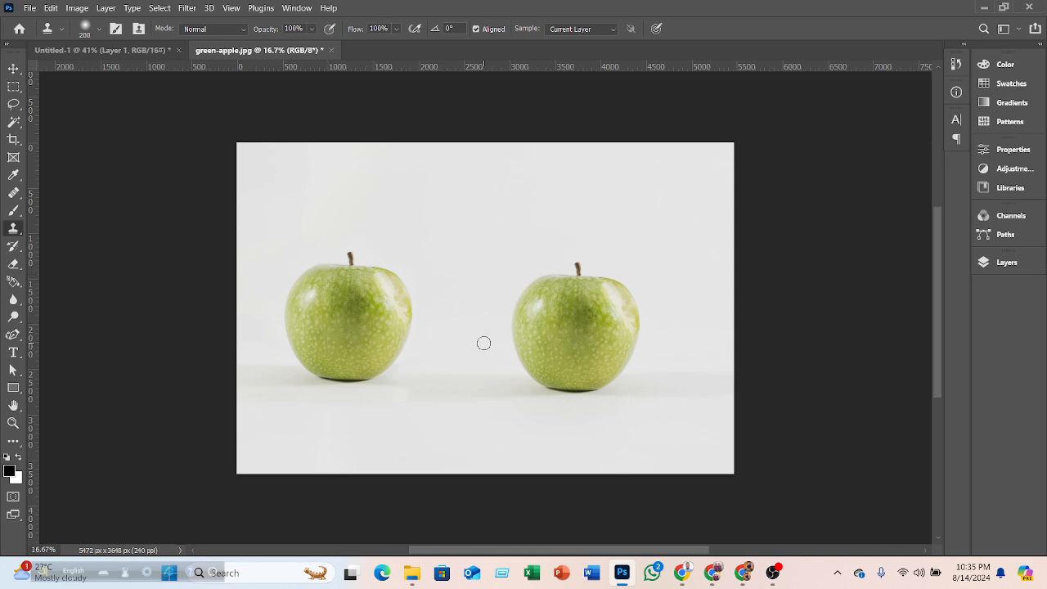
scroll(479, 331, "up", 2)
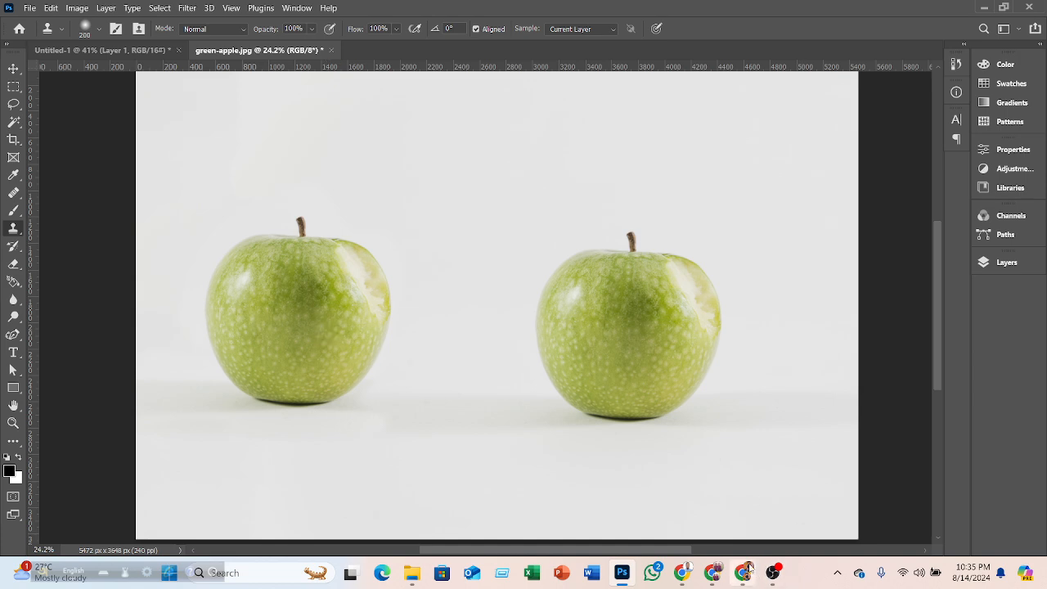
- Switch to the browser, close the photo viewer, and search Freepik for car
mouse_move(744, 572)
left_click(743, 573)
left_click(976, 122)
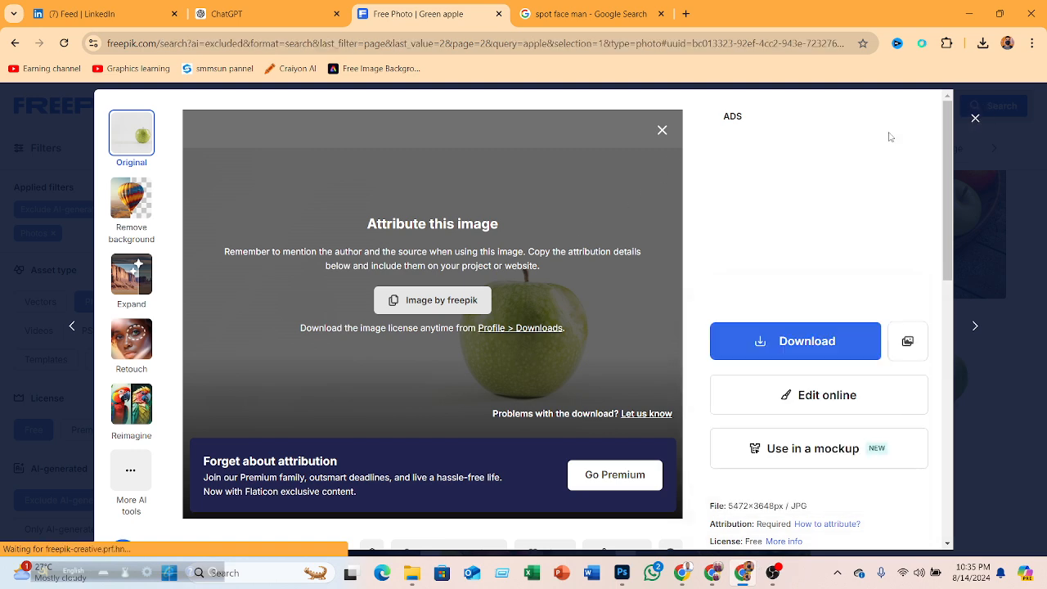
double_click(303, 118)
type("car")
key("Return")
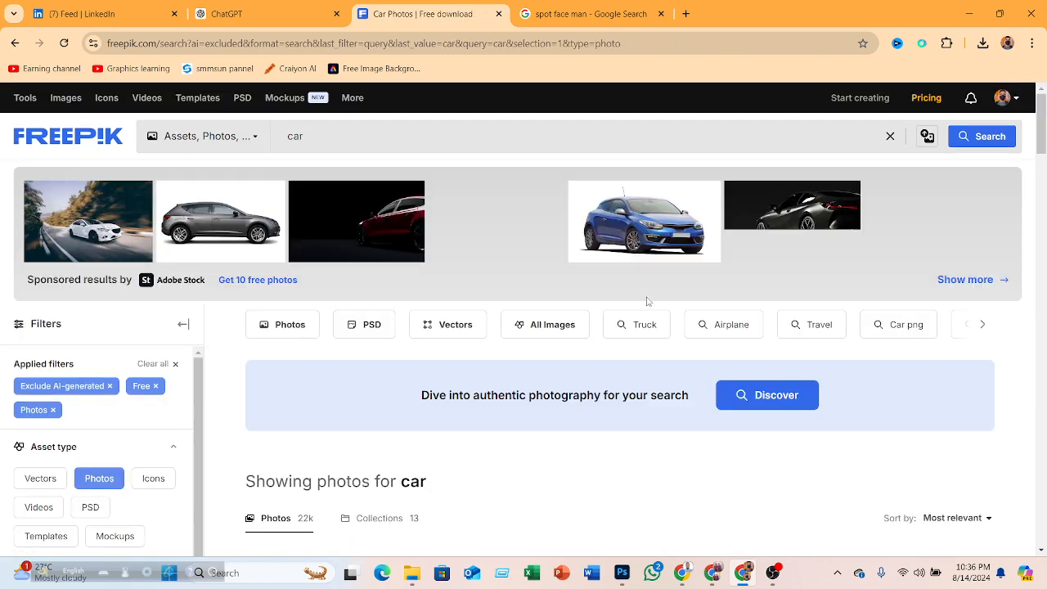
- Open the blue car in speed motion photo from the car results and download it
scroll(646, 298, "down", 2)
scroll(644, 286, "down", 3)
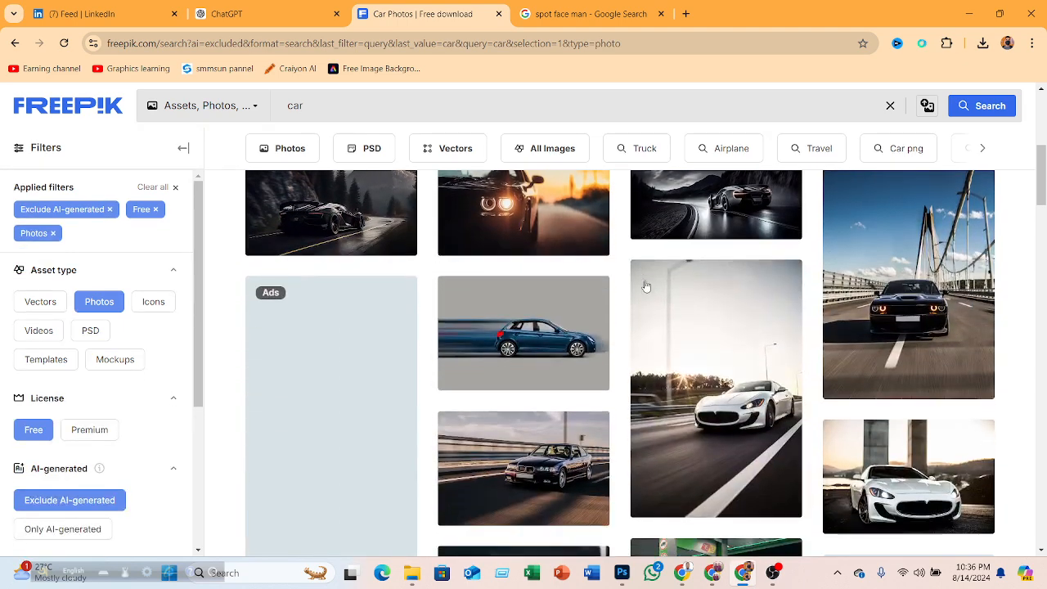
left_click(534, 342)
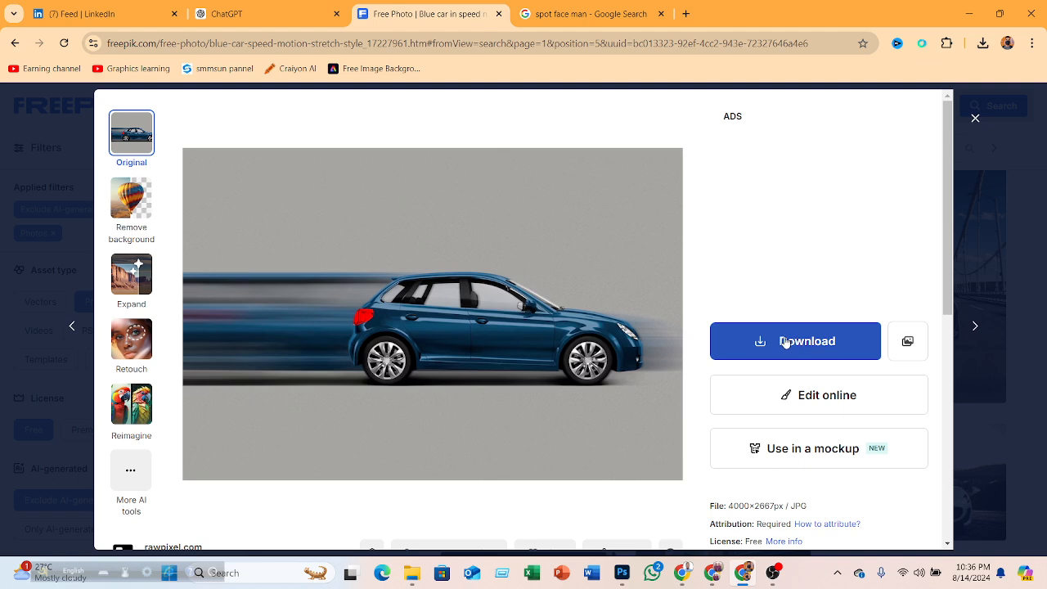
left_click(779, 341)
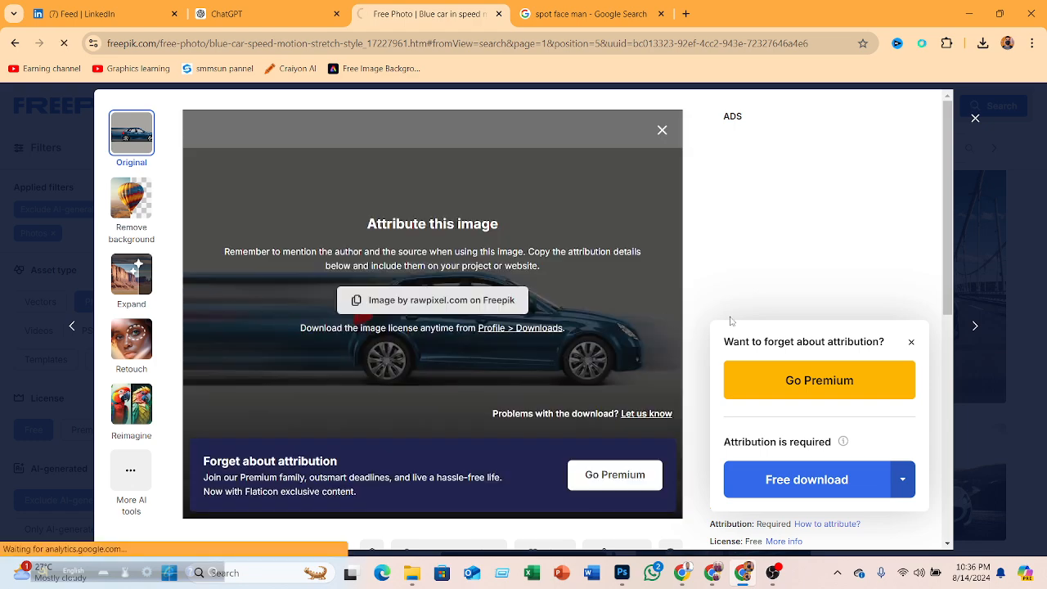
- Open the related red hatchback car vector and download it as a free download
scroll(719, 327, "down", 6)
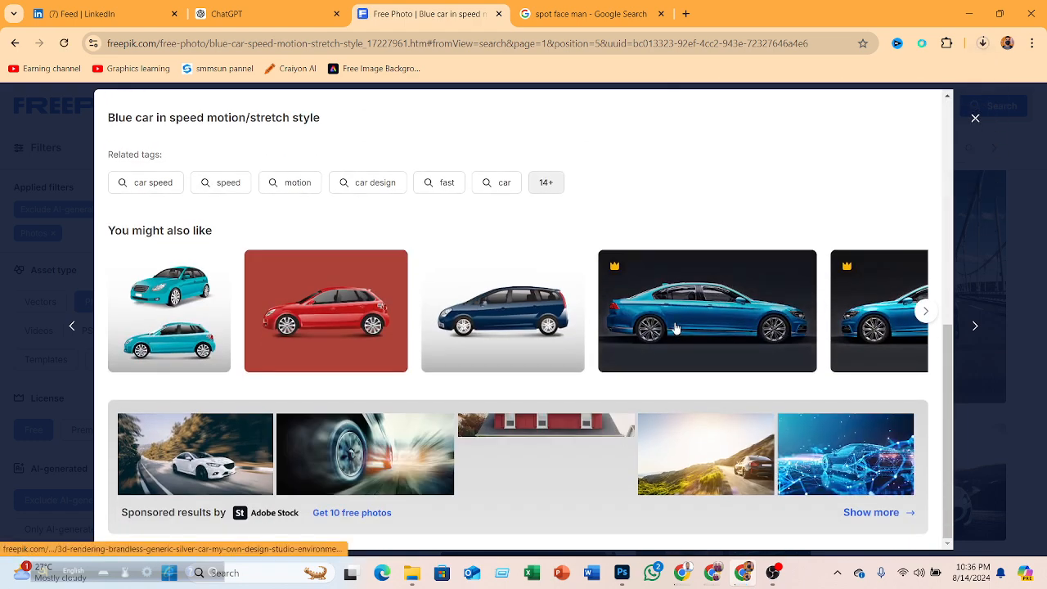
left_click(338, 321)
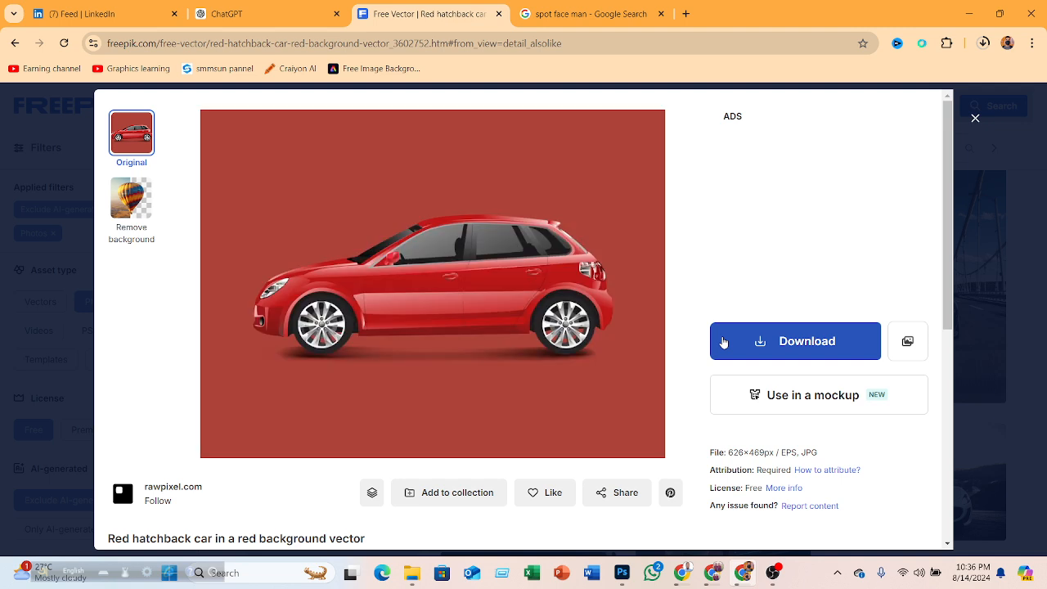
left_click(778, 347)
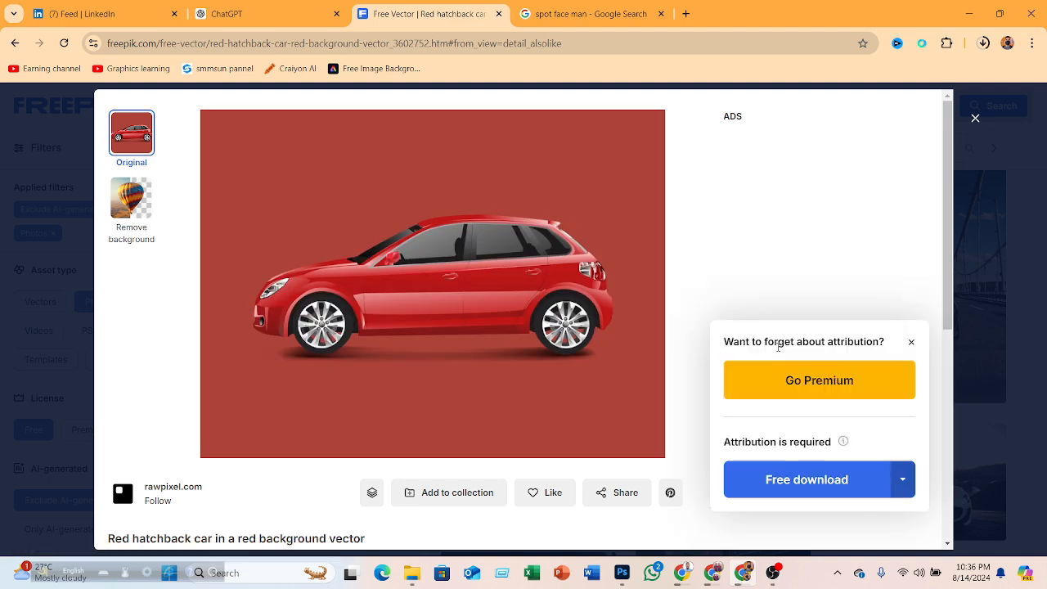
left_click(771, 486)
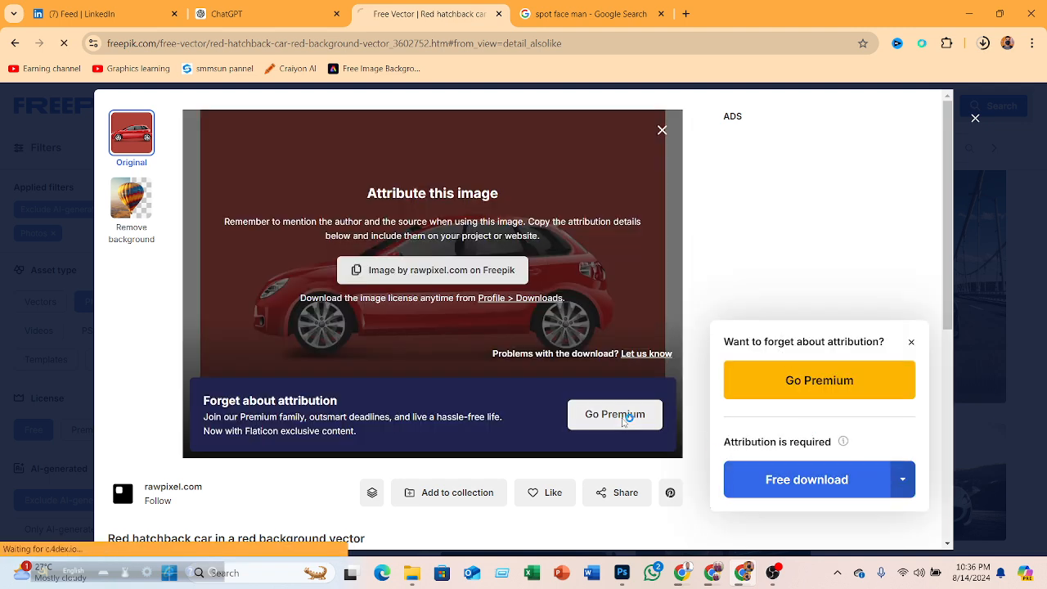
- Return to Photoshop and open the downloaded blue-car-speed-motion-stretch-style image from Downloads
double_click(943, 20)
left_click(943, 19)
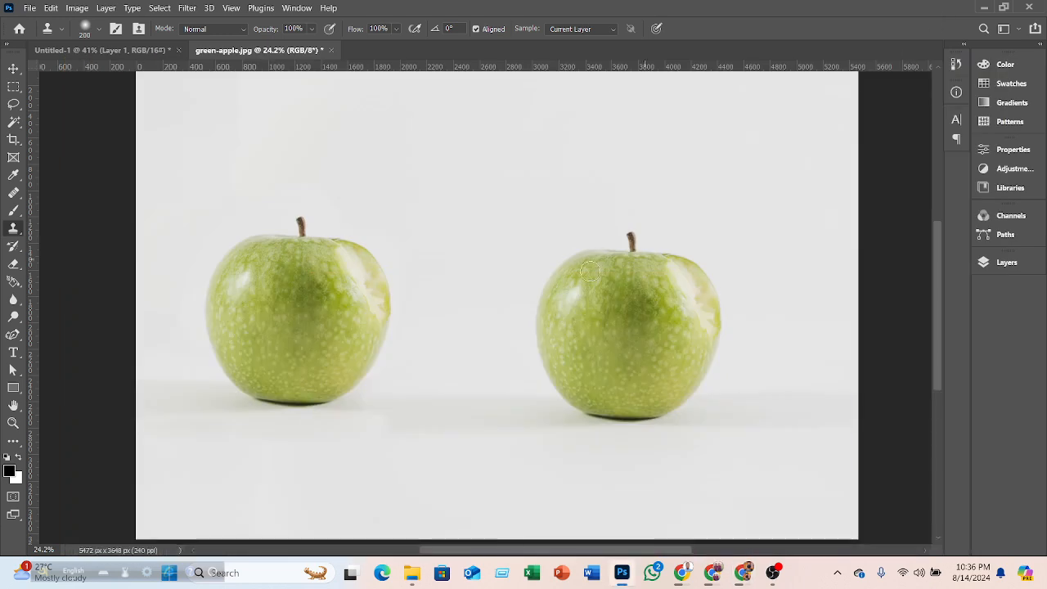
right_click(325, 318)
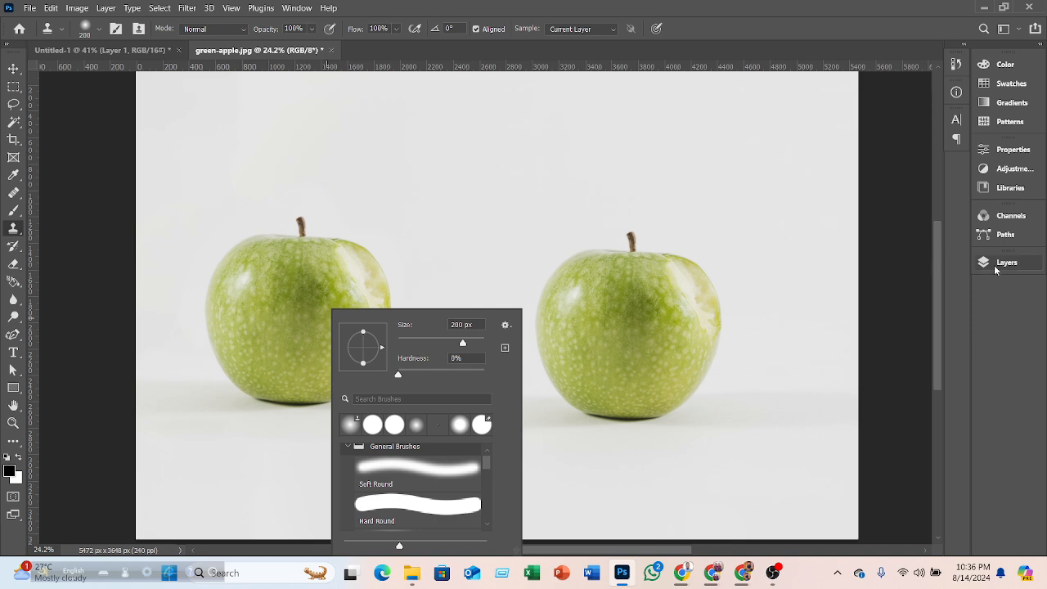
left_click(959, 121)
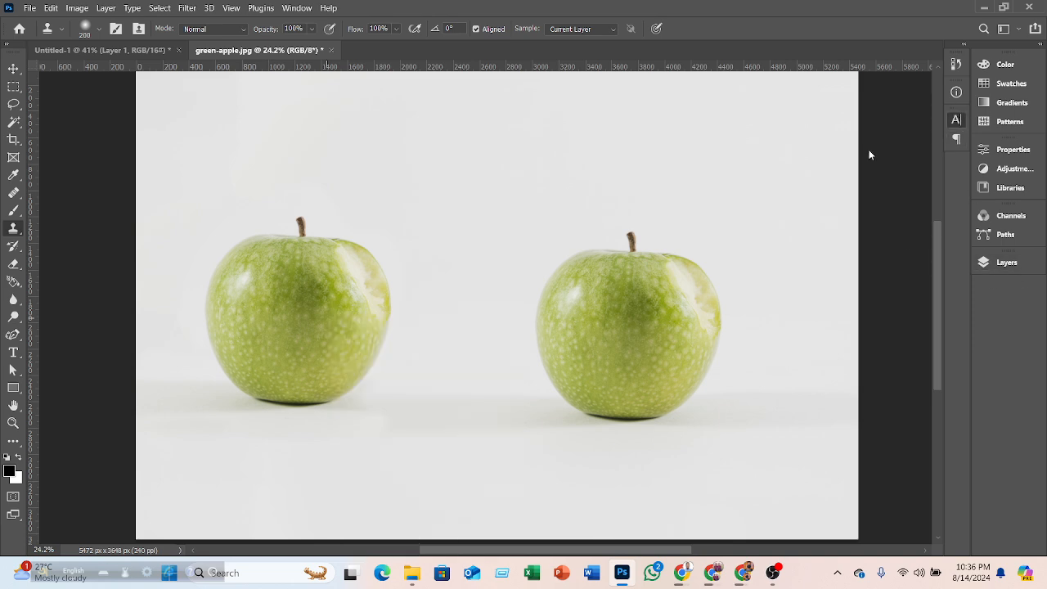
left_click(959, 121)
scroll(468, 275, "down", 4)
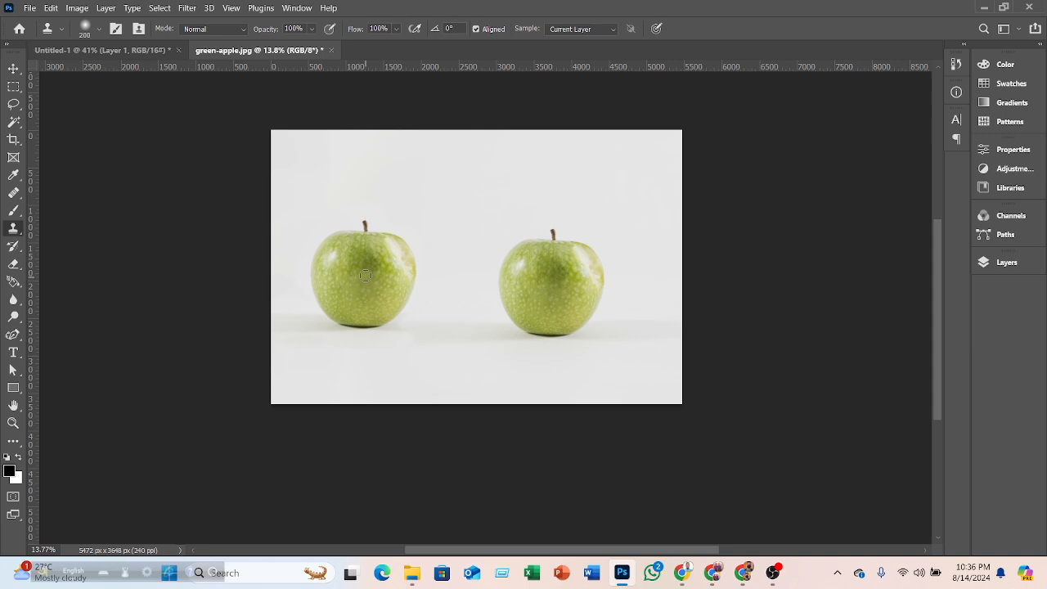
right_click(365, 275)
left_click(365, 276)
left_click(29, 8)
left_click(34, 34)
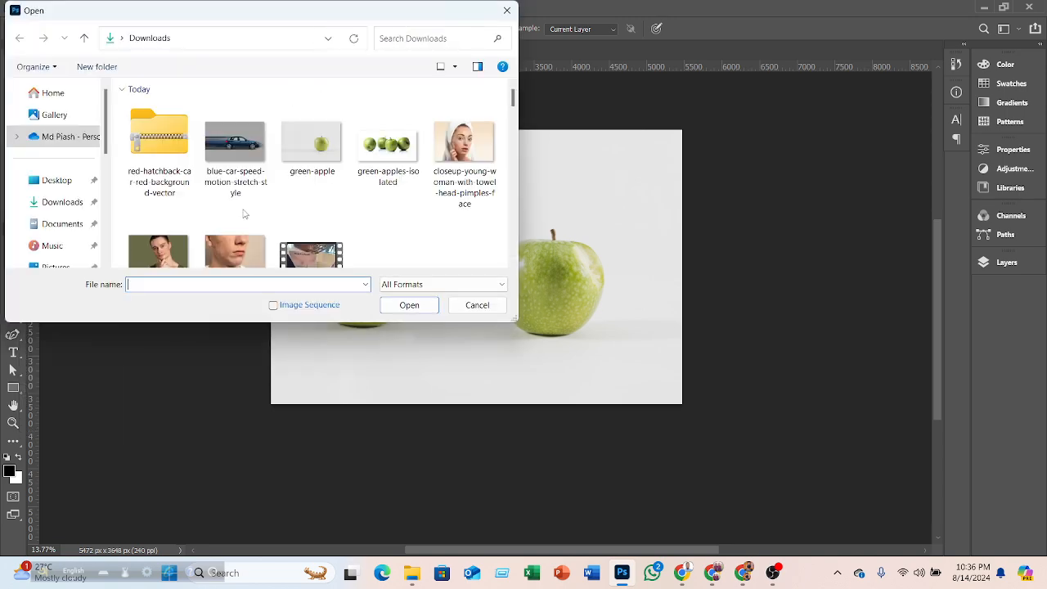
left_click(417, 309)
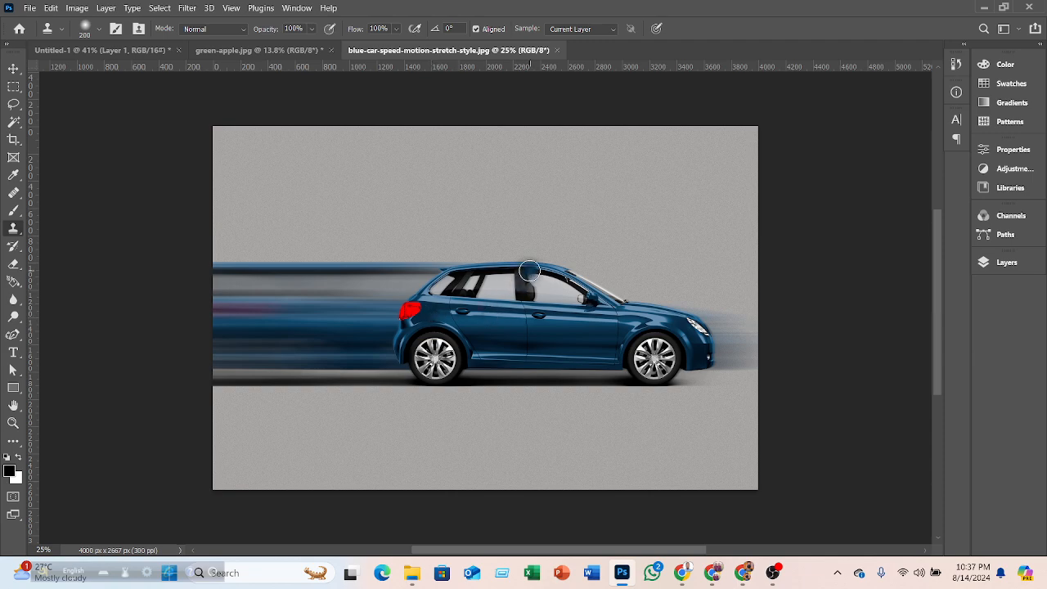
- Try stamping clones onto the car's roof and window area, undoing each attempt
scroll(529, 270, "up", 5)
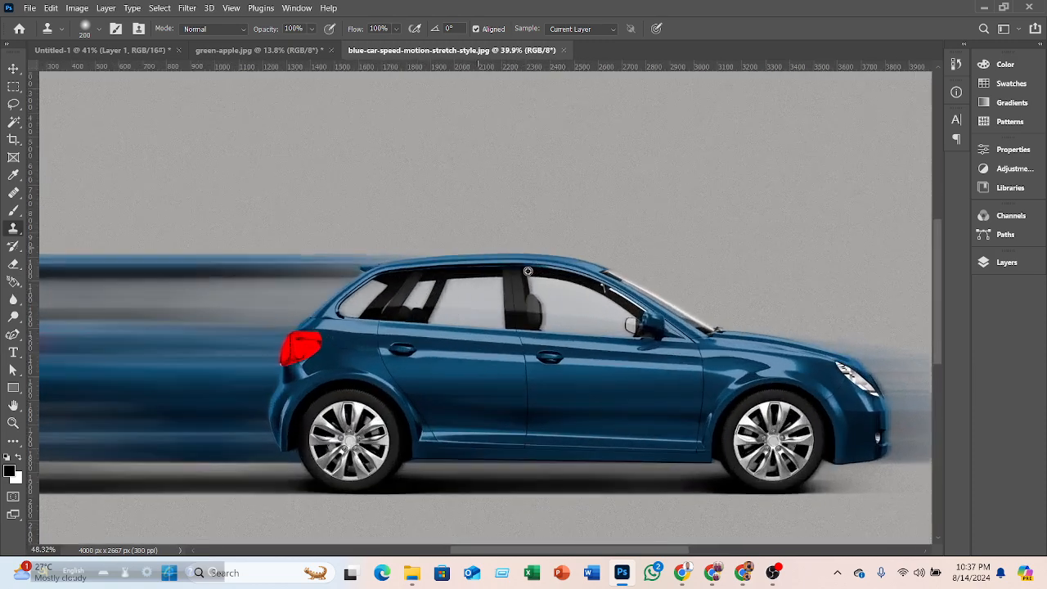
left_click(320, 368, "alt")
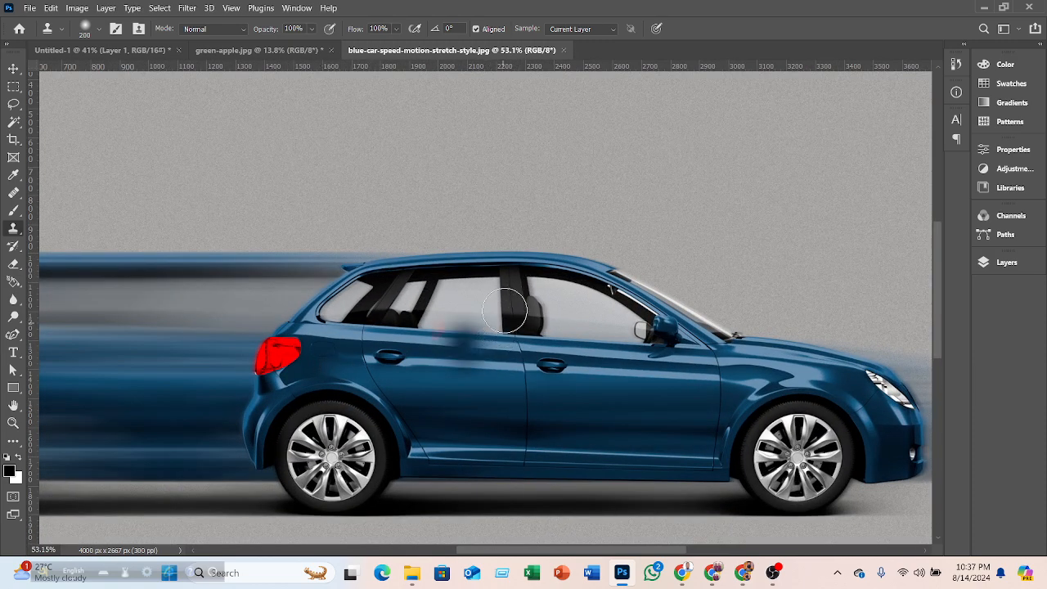
left_click(527, 276)
key("ctrl+z")
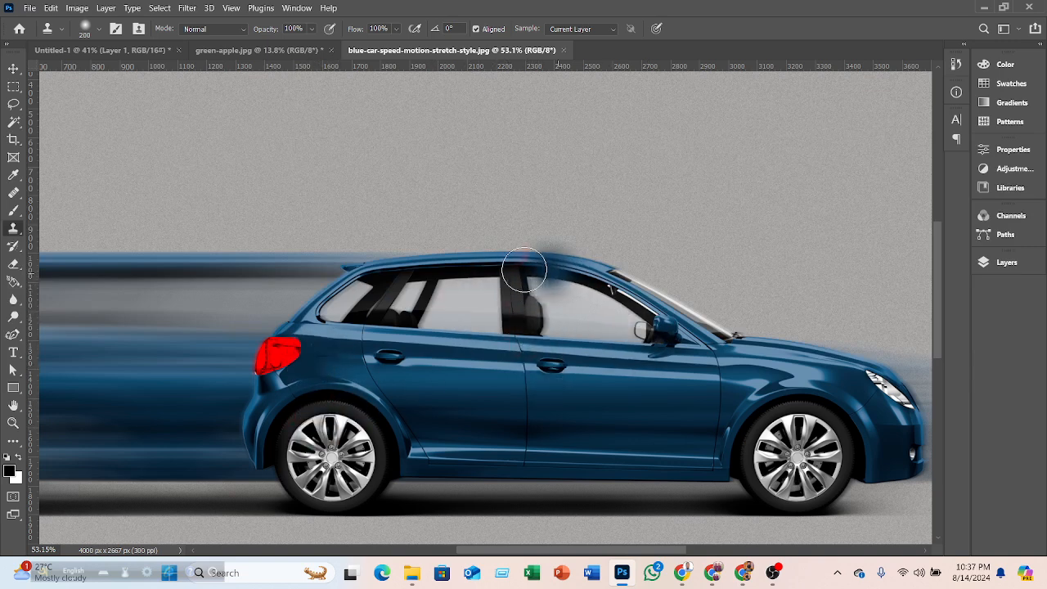
left_click(439, 285)
key("ctrl+z")
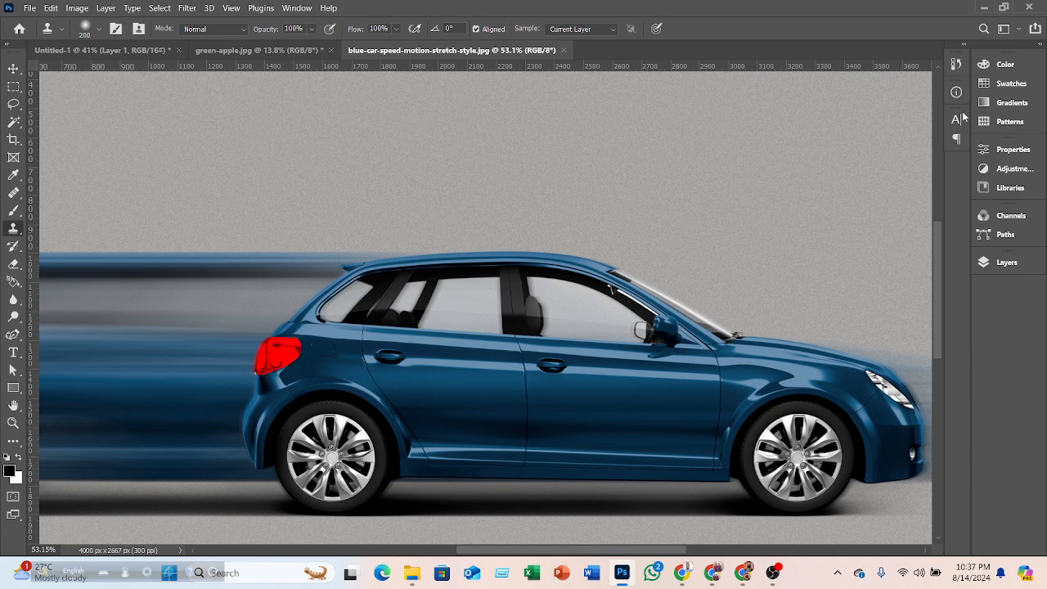
left_click(957, 139)
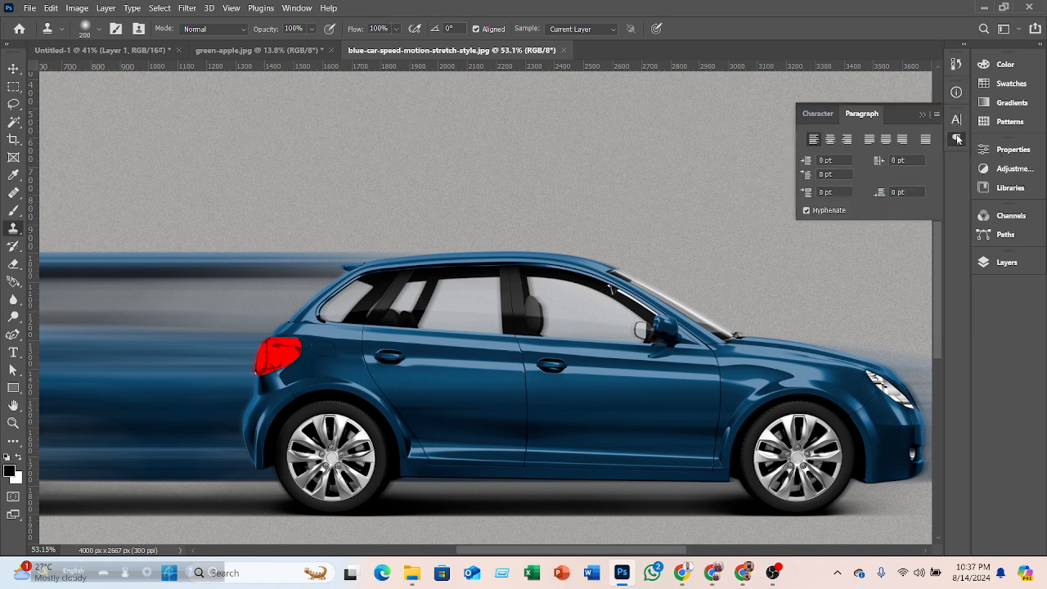
left_click(957, 139)
- Try stamping clones onto the car's rear door, undoing each attempt
right_click(511, 360)
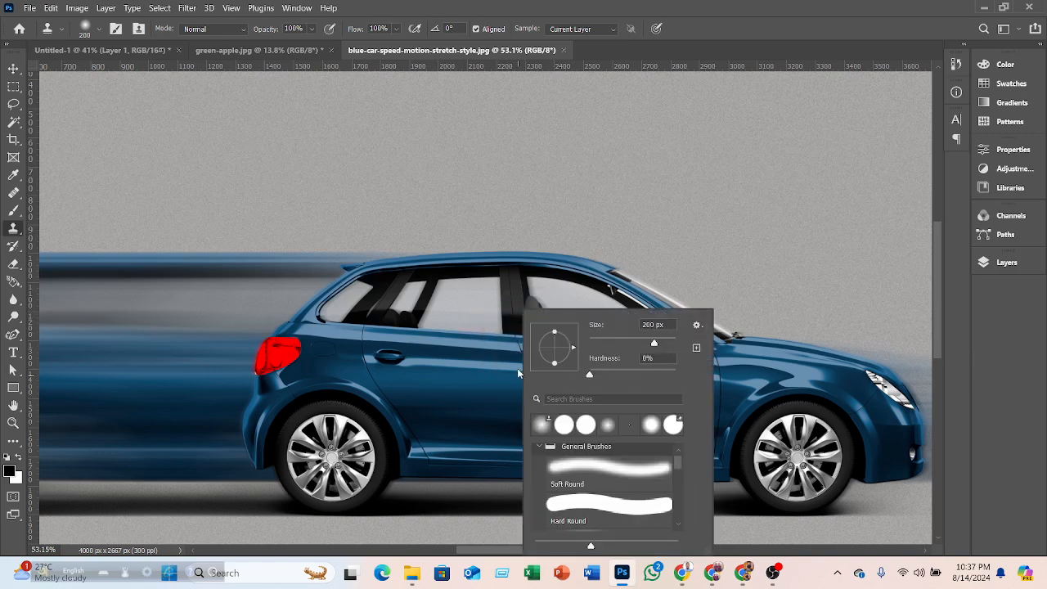
left_click(435, 374)
left_click(435, 374)
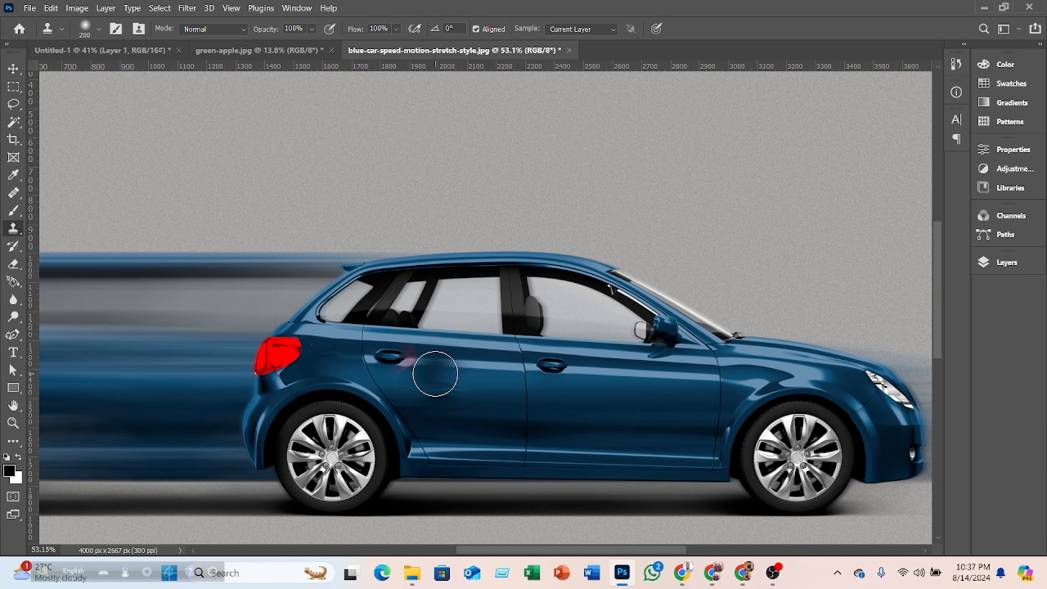
mouse_move(426, 375)
left_mouse_down()
mouse_move(455, 420)
mouse_move(444, 428)
mouse_move(447, 404)
left_mouse_up()
key("ctrl+z")
key("ctrl+z")
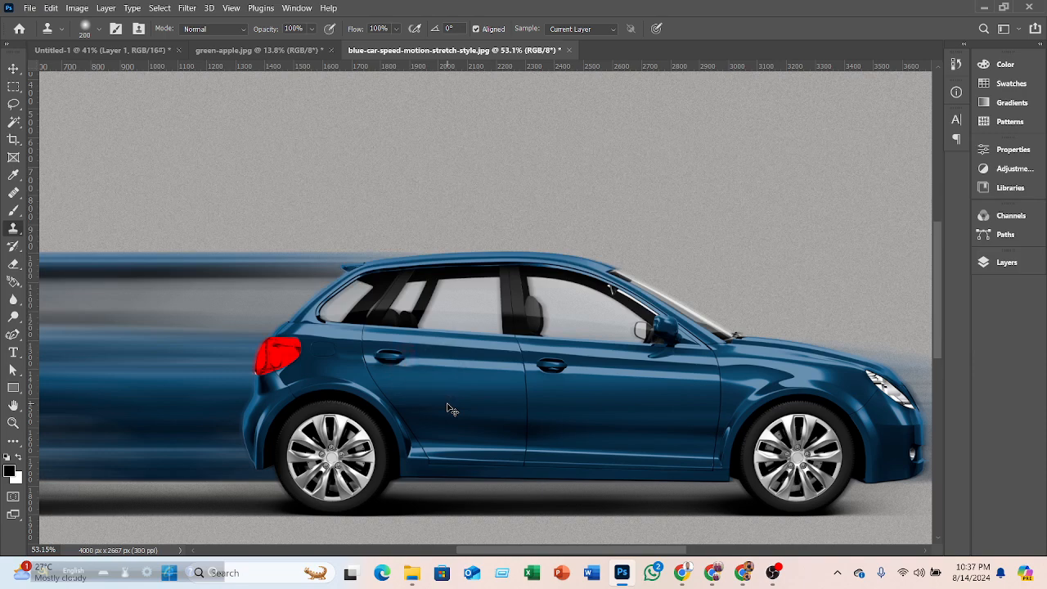
left_click(386, 373)
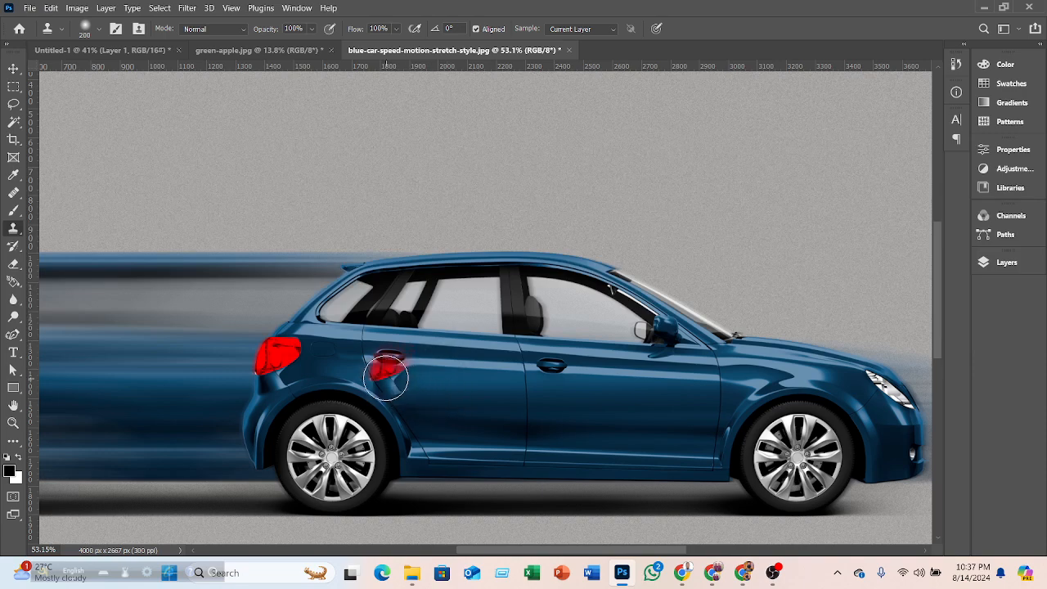
key("ctrl+z")
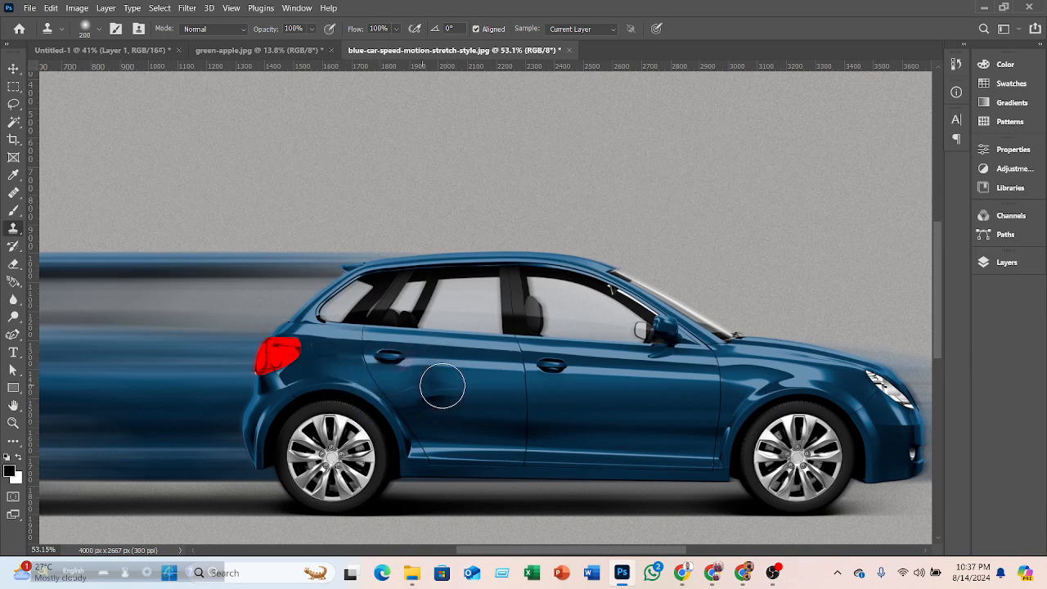
- Try cloning the car's front end and wheel beyond its bumper, then undo the strokes
left_click(449, 383, "alt")
mouse_move(550, 371)
left_mouse_down()
mouse_move(568, 391)
mouse_move(552, 264)
mouse_move(618, 314)
mouse_move(600, 283)
mouse_move(625, 337)
mouse_move(640, 339)
mouse_move(585, 321)
mouse_move(552, 272)
mouse_move(577, 359)
mouse_move(568, 345)
mouse_move(618, 401)
mouse_move(771, 413)
mouse_move(787, 403)
mouse_move(827, 418)
mouse_move(845, 443)
mouse_move(870, 446)
mouse_move(740, 371)
mouse_move(700, 324)
mouse_move(570, 288)
mouse_move(569, 263)
mouse_move(512, 267)
mouse_move(524, 291)
mouse_move(547, 278)
mouse_move(454, 261)
mouse_move(343, 300)
mouse_move(340, 327)
mouse_move(364, 346)
mouse_move(287, 375)
mouse_move(312, 333)
mouse_move(384, 284)
mouse_move(365, 283)
mouse_move(391, 256)
mouse_move(257, 481)
mouse_move(327, 442)
mouse_move(349, 464)
mouse_move(359, 441)
mouse_move(348, 470)
mouse_move(347, 442)
mouse_move(441, 409)
mouse_move(470, 342)
mouse_move(478, 375)
mouse_move(433, 451)
mouse_move(460, 424)
mouse_move(475, 362)
mouse_move(471, 455)
mouse_move(499, 416)
mouse_move(503, 370)
mouse_move(524, 326)
mouse_move(575, 266)
mouse_move(690, 264)
mouse_move(785, 329)
mouse_move(797, 376)
mouse_move(856, 367)
mouse_move(882, 393)
mouse_move(832, 462)
mouse_move(483, 443)
mouse_move(429, 466)
mouse_move(829, 490)
mouse_move(346, 502)
mouse_move(240, 423)
mouse_move(257, 504)
mouse_move(329, 492)
mouse_move(315, 413)
mouse_move(495, 248)
mouse_move(399, 251)
mouse_move(152, 439)
mouse_move(168, 498)
mouse_move(215, 401)
mouse_move(700, 249)
mouse_move(933, 395)
mouse_move(877, 453)
left_mouse_up()
left_click_drag(665, 555, 736, 554)
mouse_move(679, 352)
left_mouse_down()
mouse_move(686, 476)
mouse_move(701, 385)
mouse_move(712, 431)
mouse_move(695, 401)
left_mouse_up()
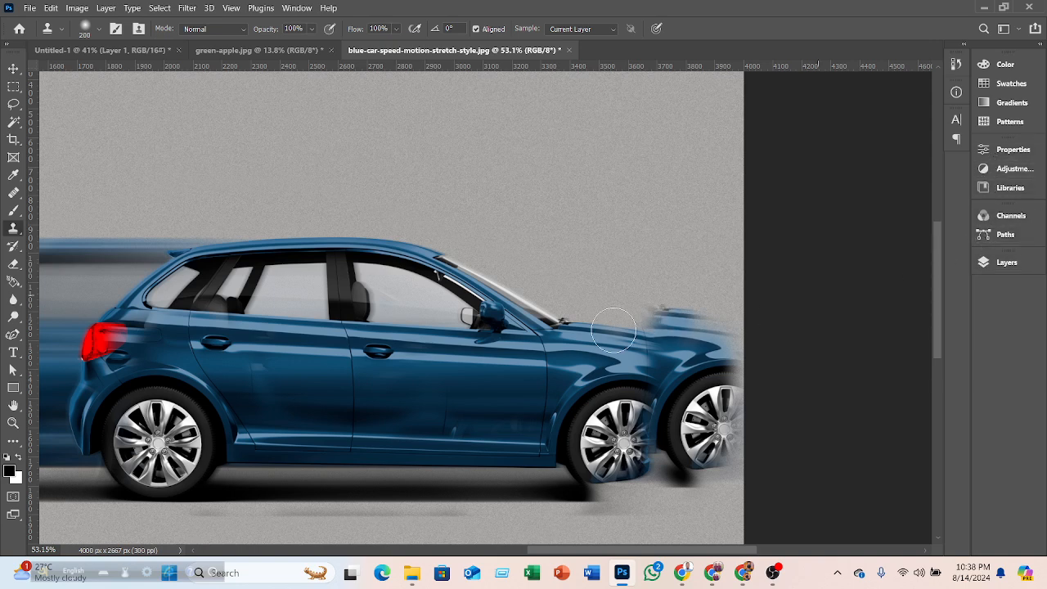
left_click(233, 285)
key("ctrl+z")
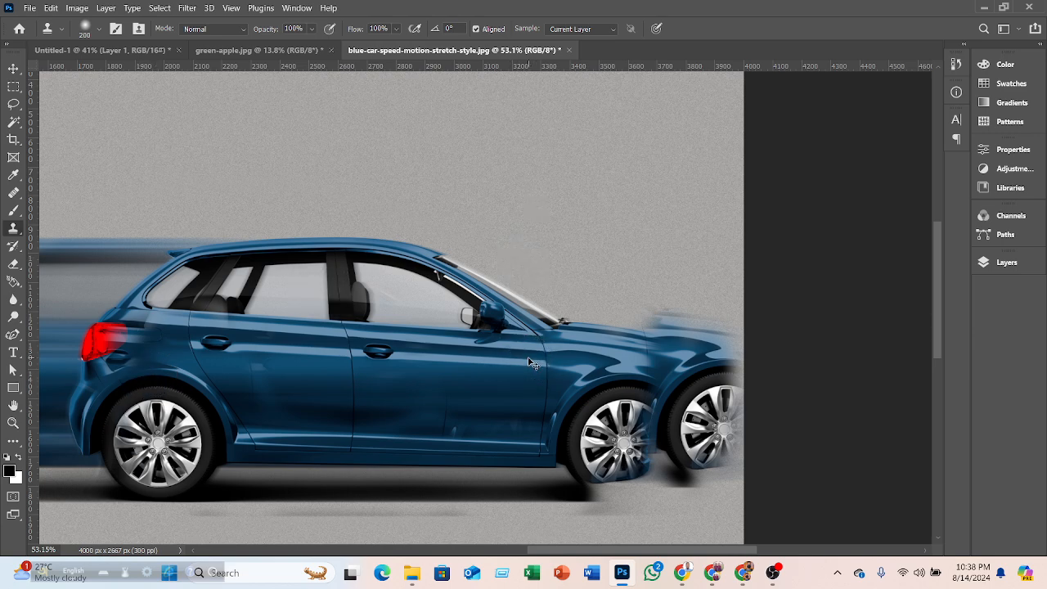
key("ctrl+z")
key("ctrl+z")
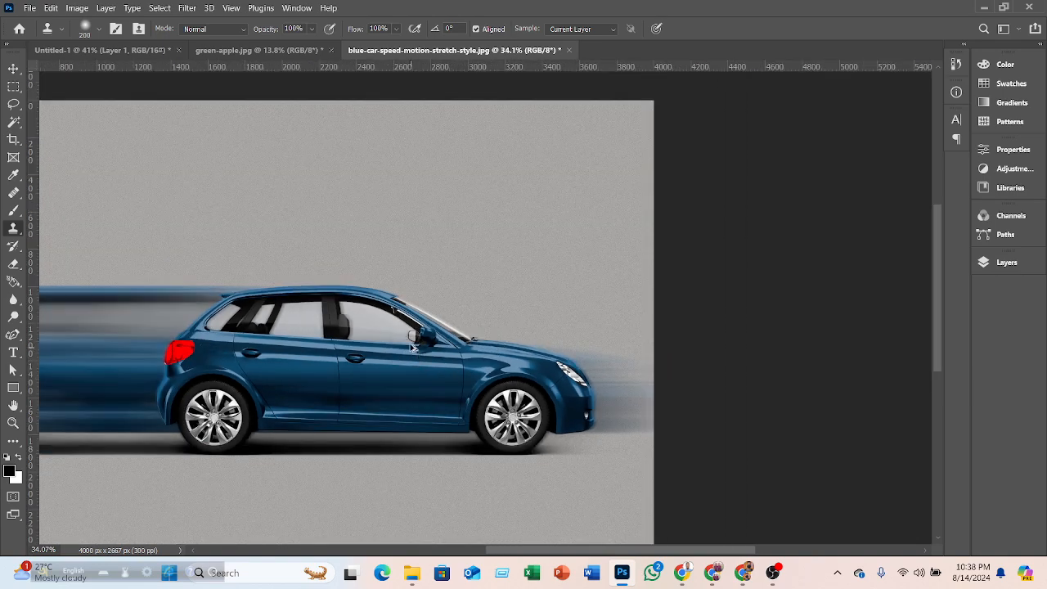
- Add a new empty layer above the car photo's Background layer
scroll(413, 348, "down", 3)
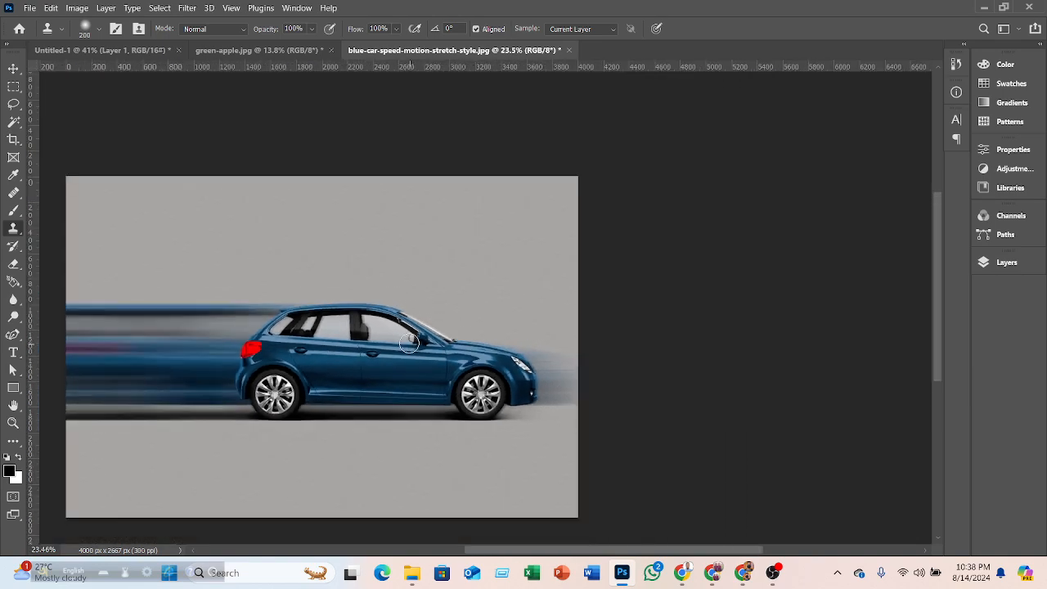
left_click_drag(504, 551, 440, 548)
scroll(548, 340, "down", 2)
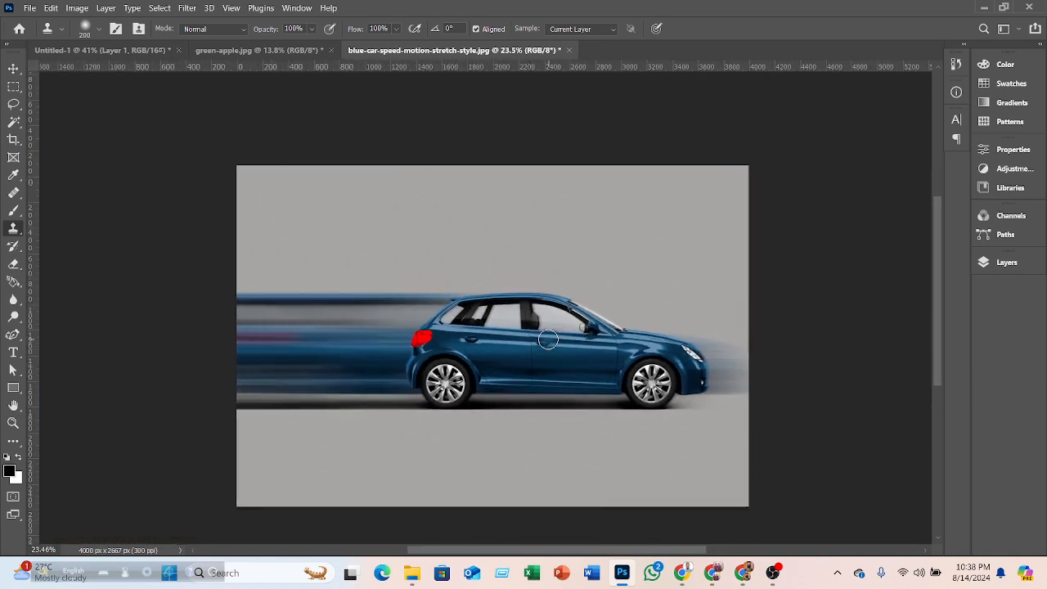
scroll(548, 337, "up", 3)
scroll(548, 338, "up", 1)
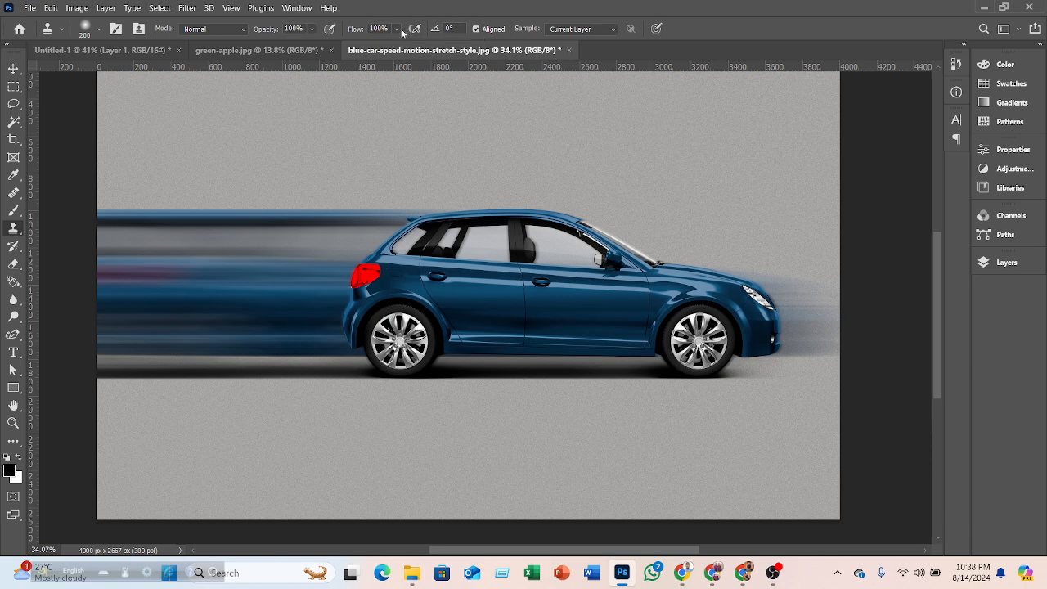
left_click(612, 30)
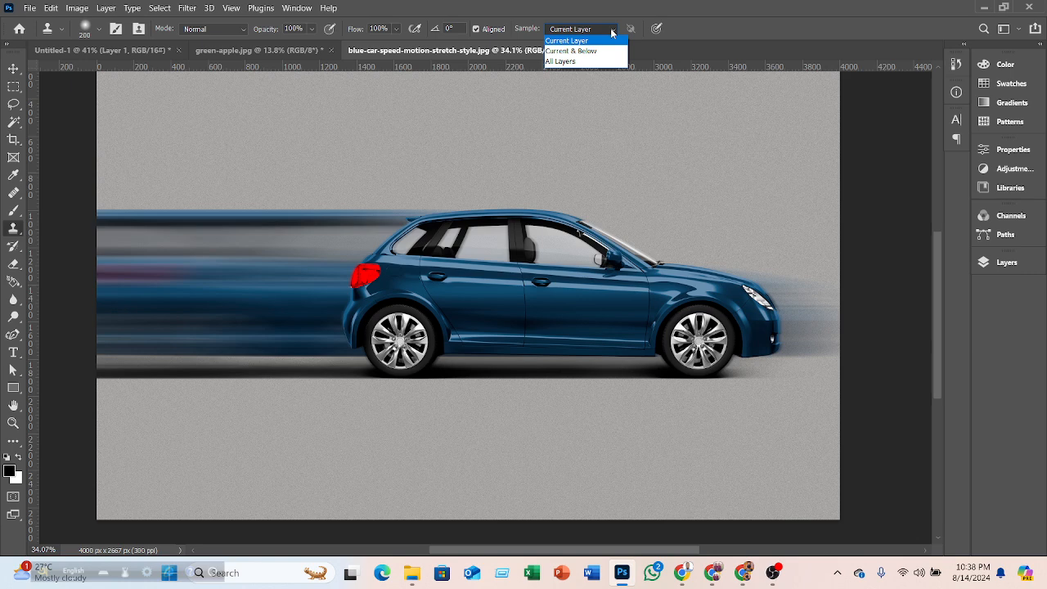
left_click(611, 30)
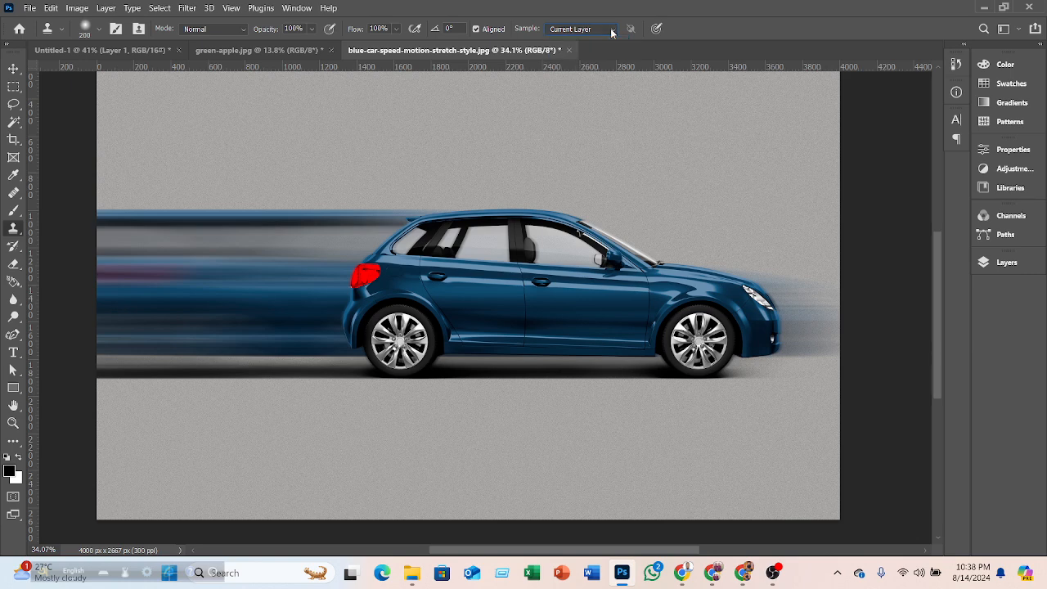
left_click(1001, 263)
left_click(928, 528)
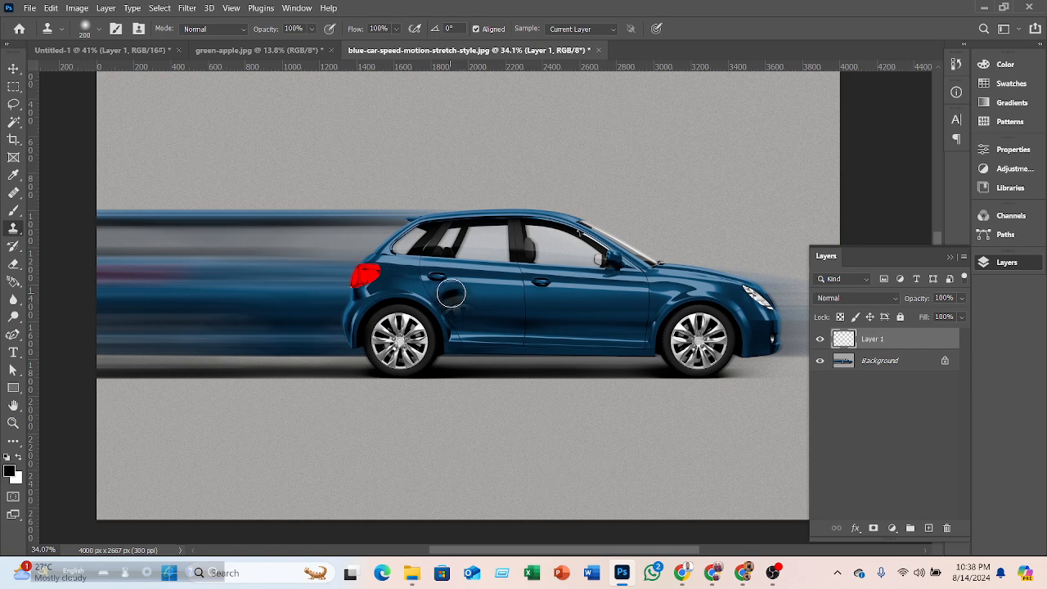
left_click(473, 300, "alt")
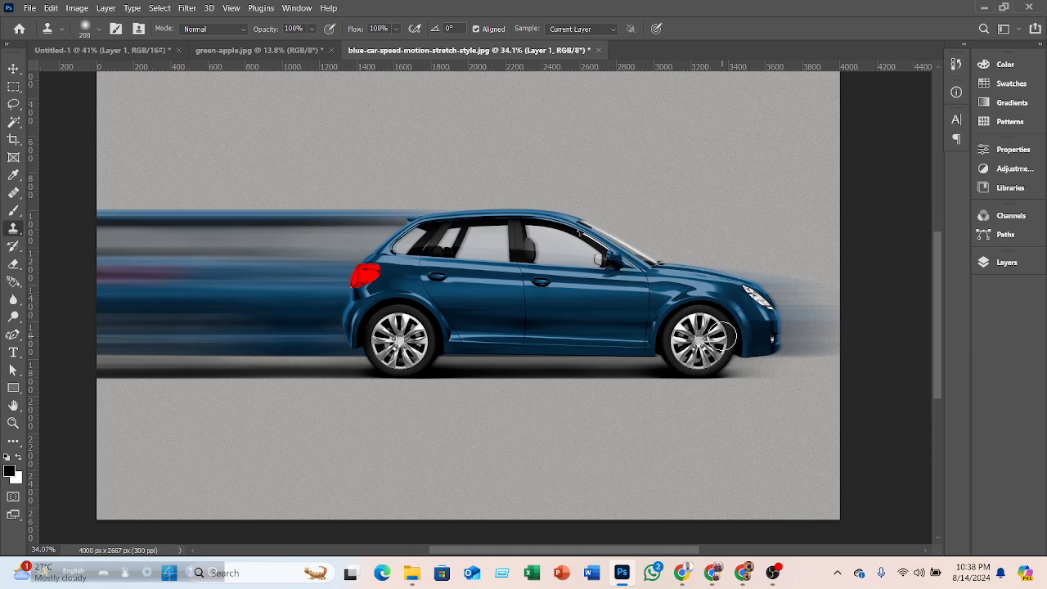
- Switch to the green apple photo and try erasing around the left apple's stem with a Hard Round Eraser, then undo it
left_click(260, 50)
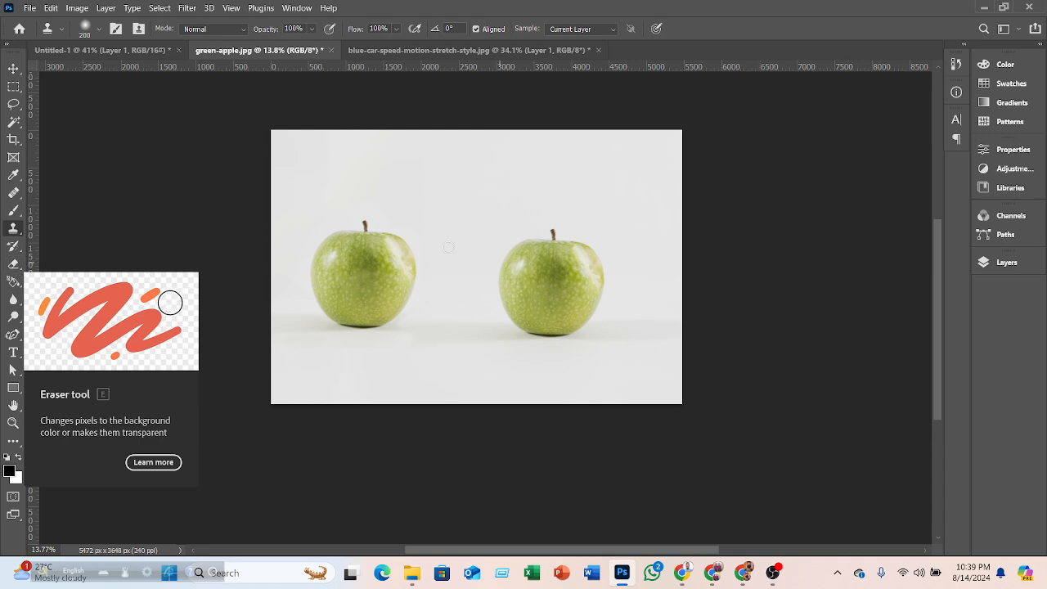
left_click(13, 264)
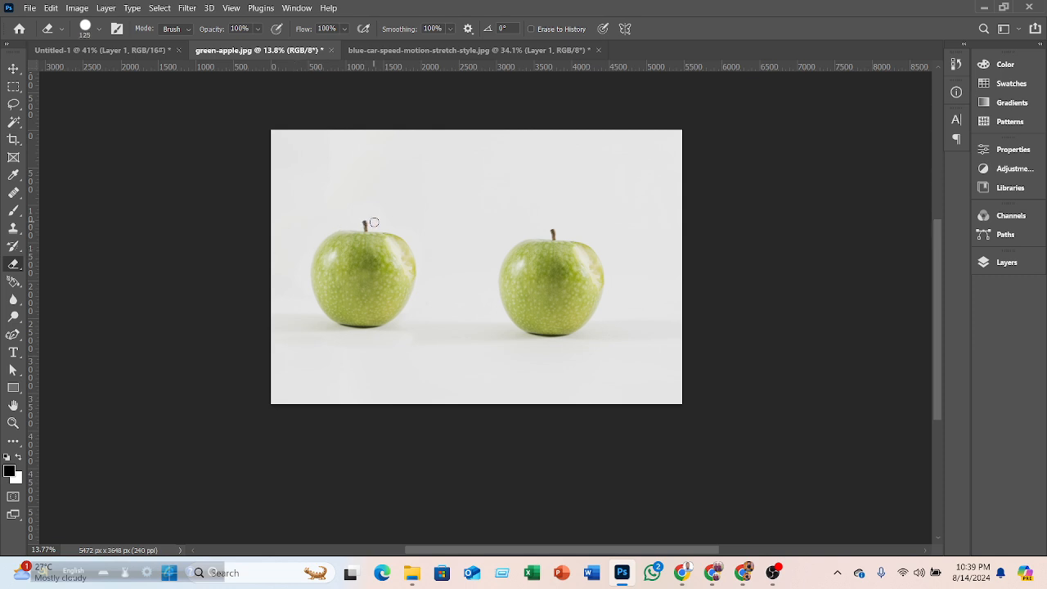
scroll(364, 218, "up", 3)
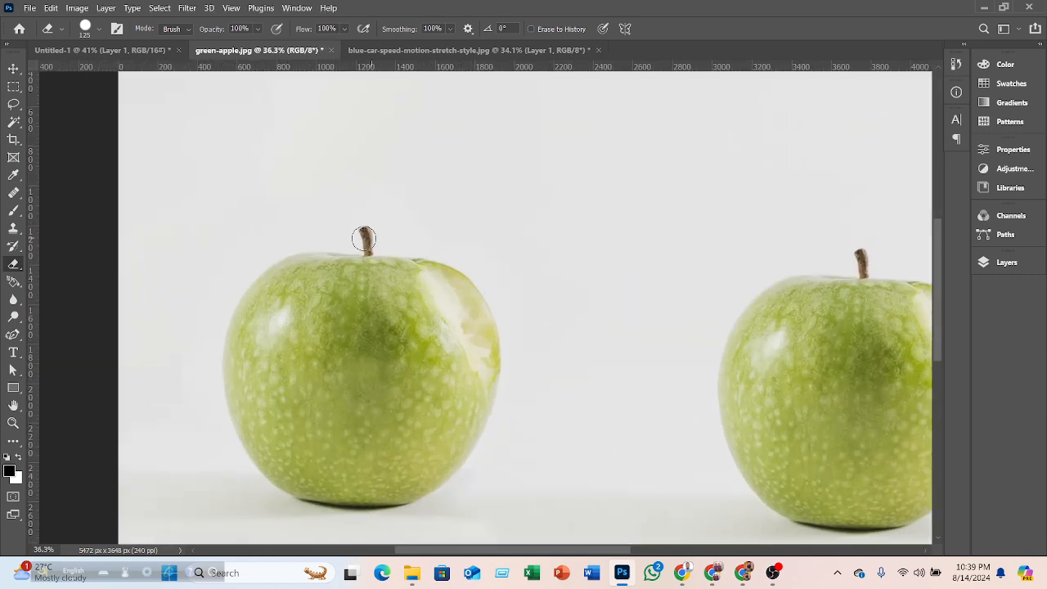
scroll(371, 240, "up", 5)
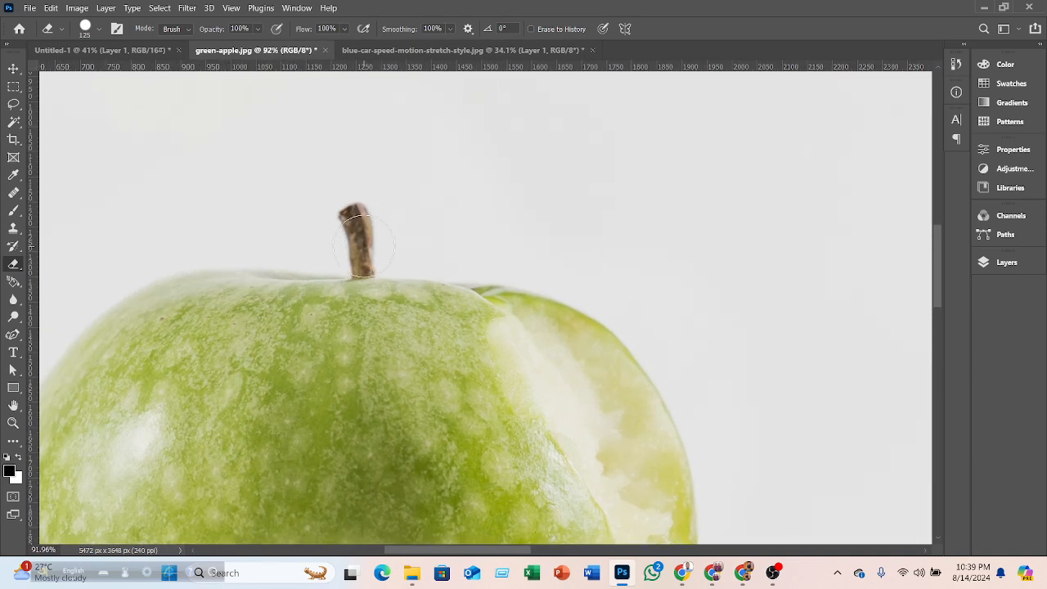
left_click(99, 28)
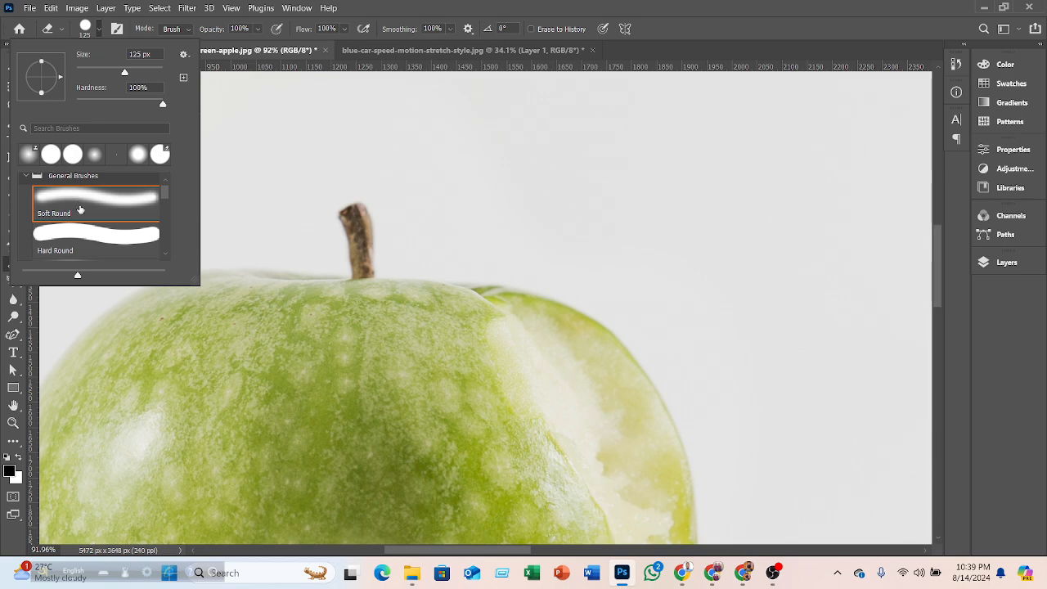
left_click(80, 236)
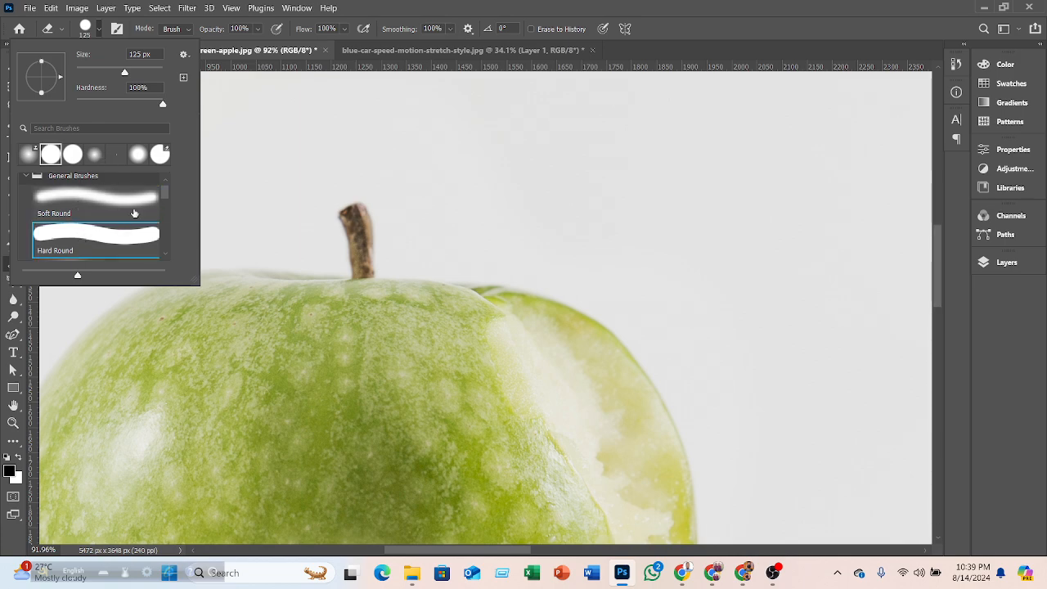
left_click_drag(363, 243, 359, 206)
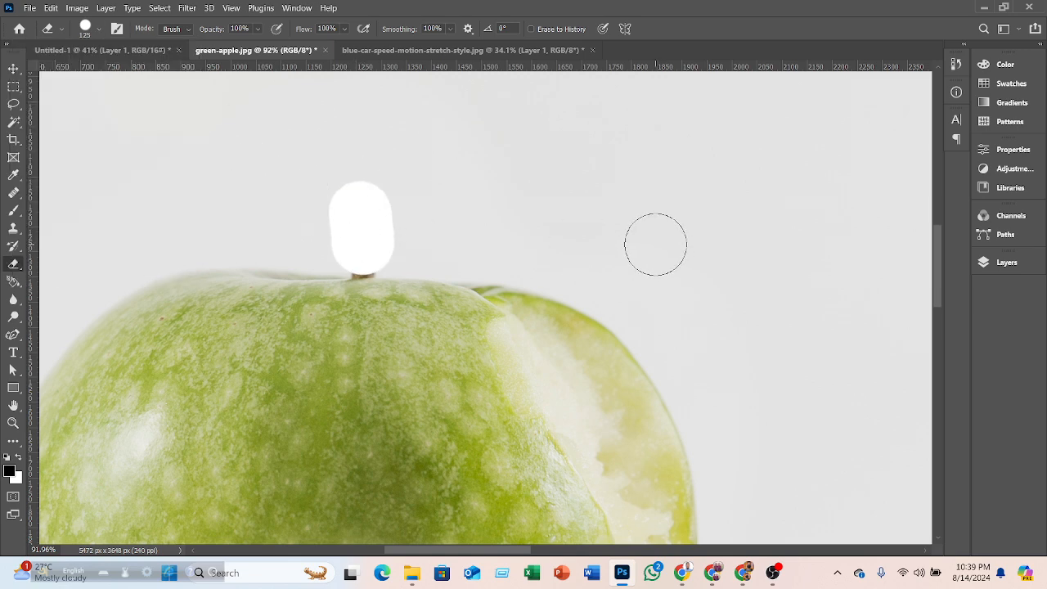
key("ctrl+z")
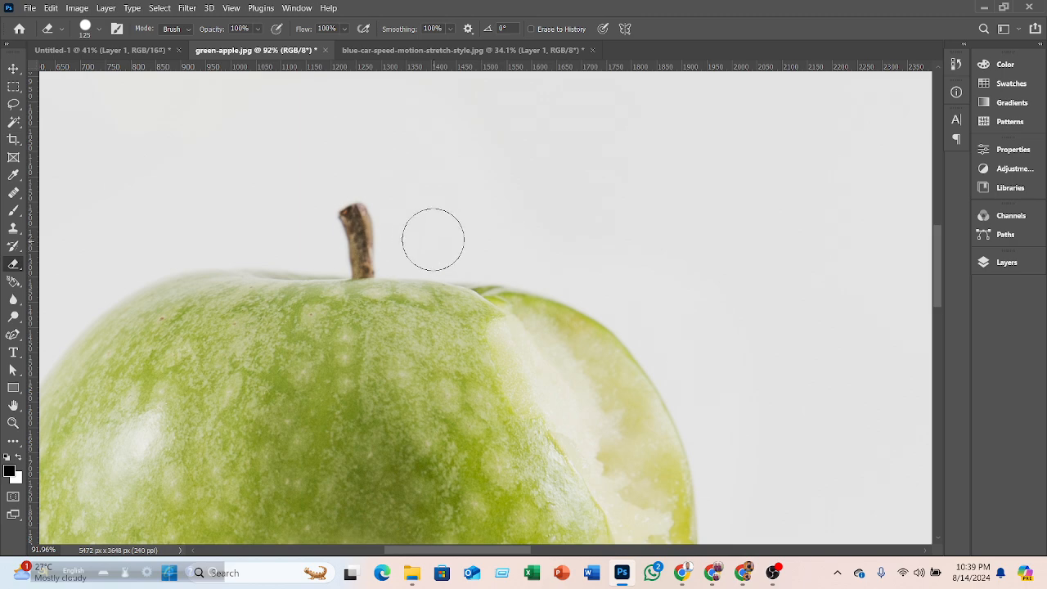
- Try erasing around the stem with the Eraser opacity at 35%, then undo the stroke
left_click(258, 31)
mouse_move(311, 201)
left_mouse_down()
mouse_move(384, 233)
mouse_move(406, 213)
left_mouse_up()
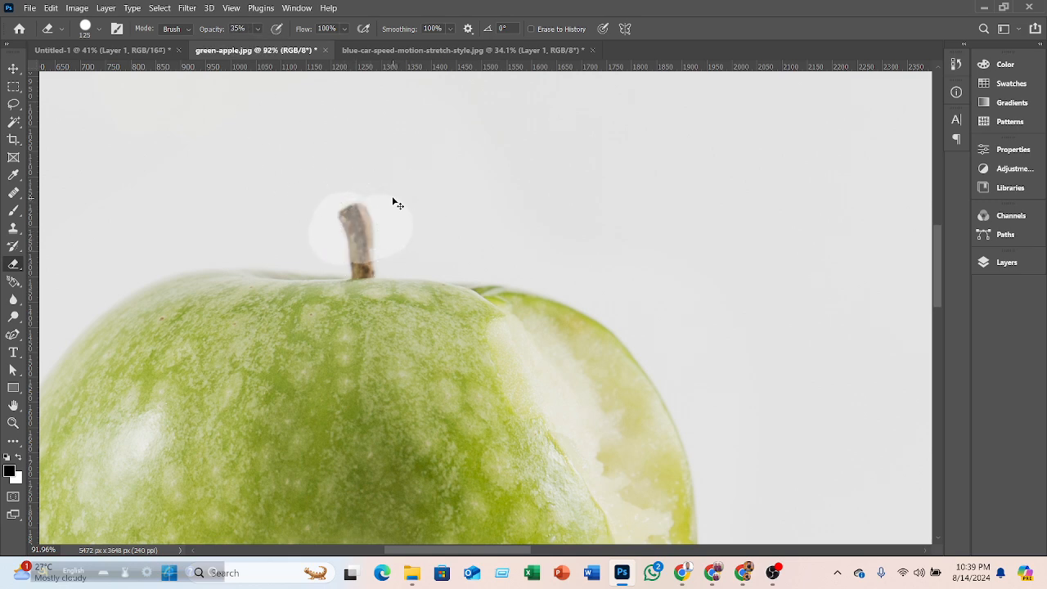
key("ctrl+z")
- Add a new empty layer and delete it, then duplicate the apple photo's Background layer
left_click(1001, 262)
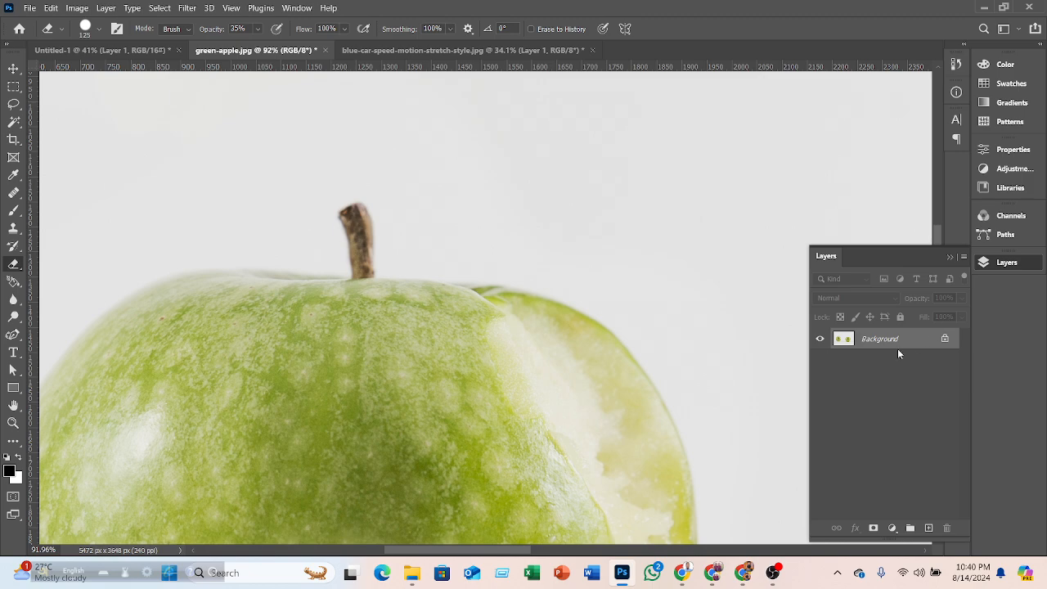
left_click(929, 528)
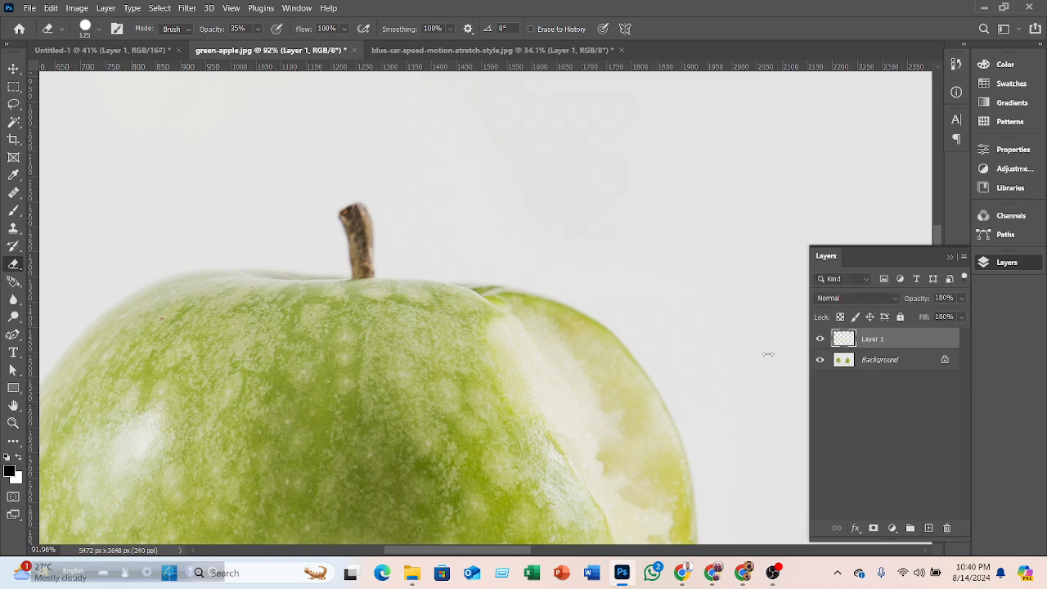
left_click(423, 211)
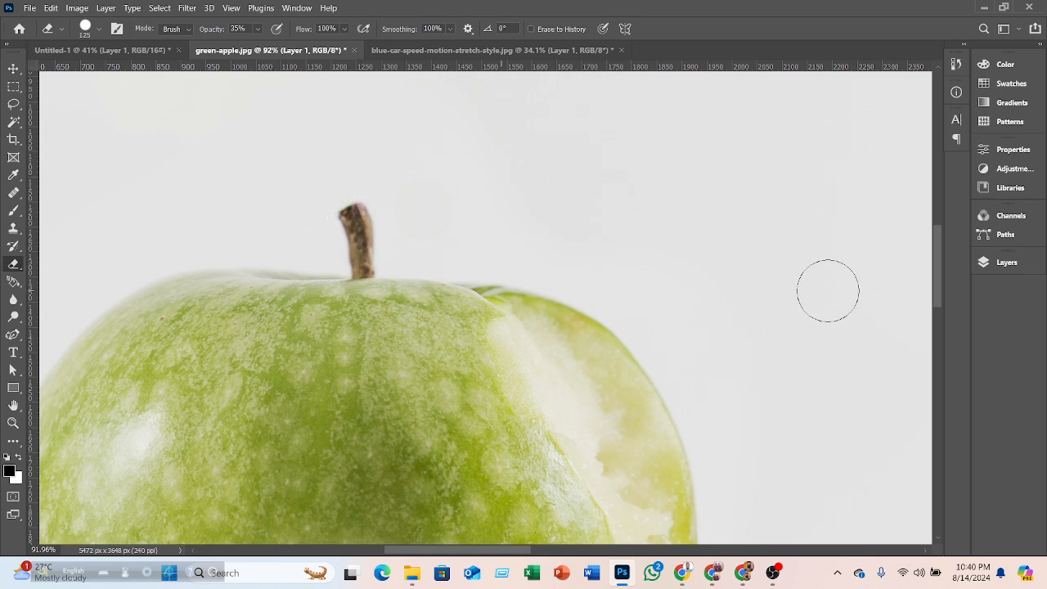
left_click(996, 263)
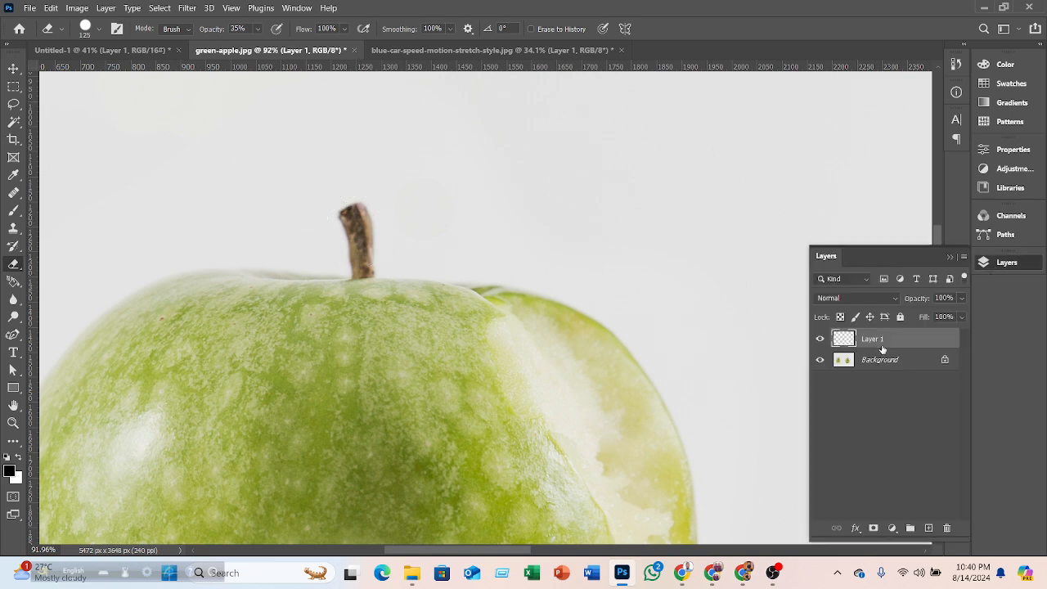
key("Delete")
left_click_drag(928, 341, 928, 527)
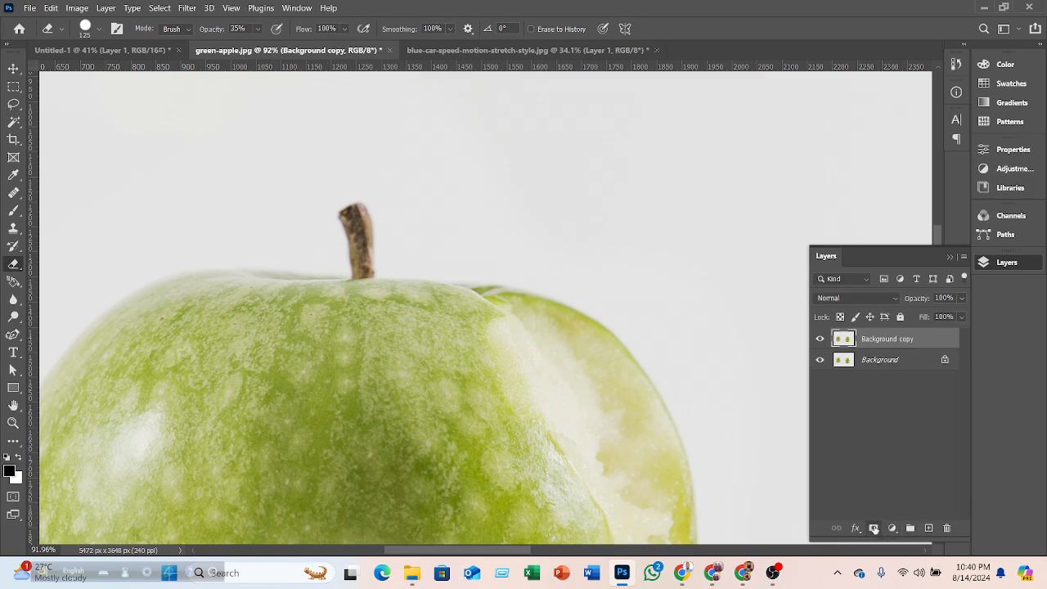
- Add a layer mask to the Background copy layer, then delete the mask
left_click(874, 528)
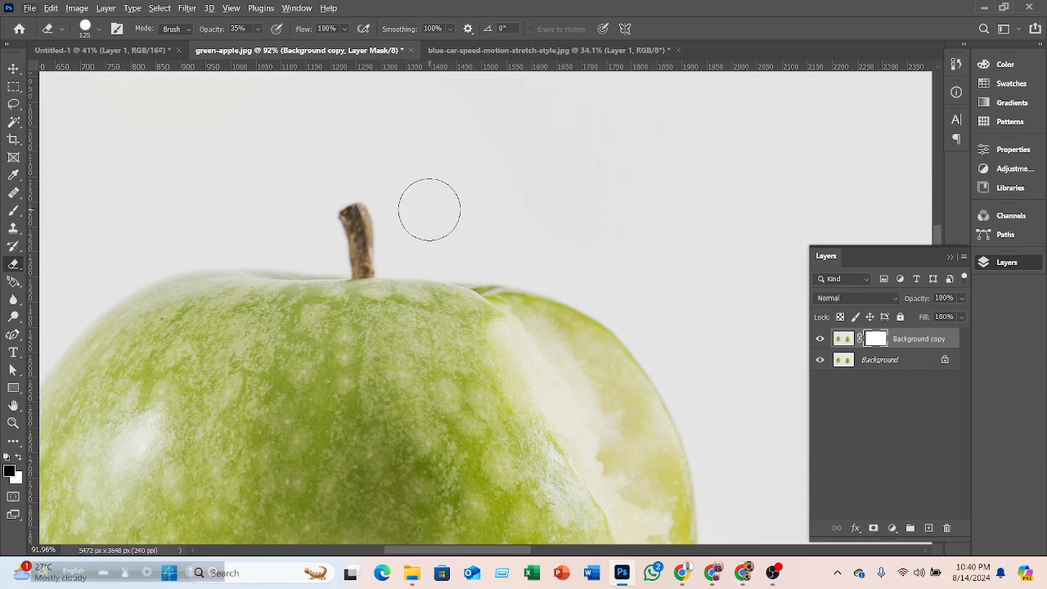
key("F7")
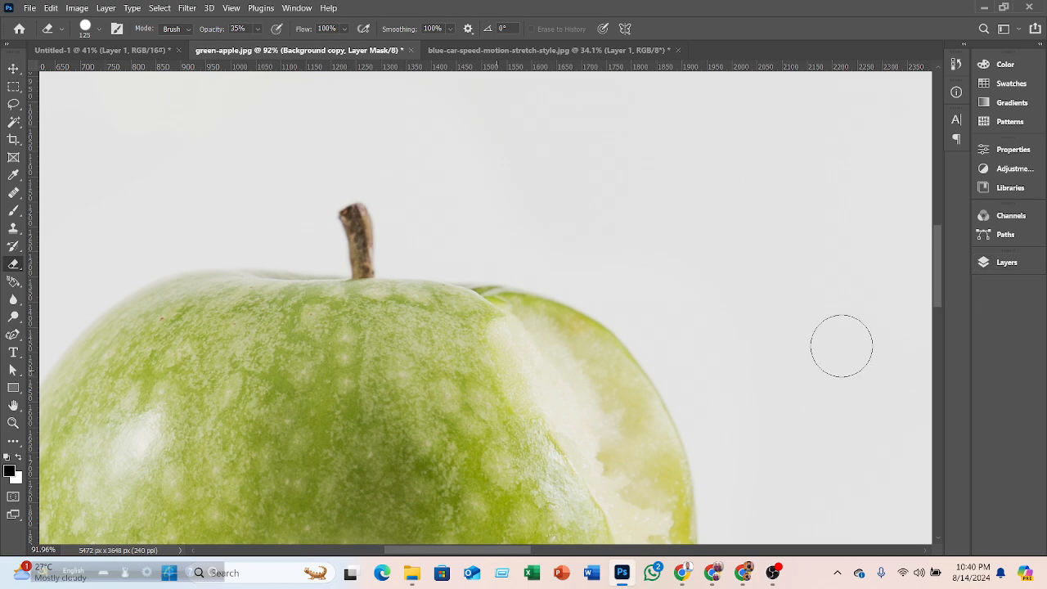
left_click(996, 262)
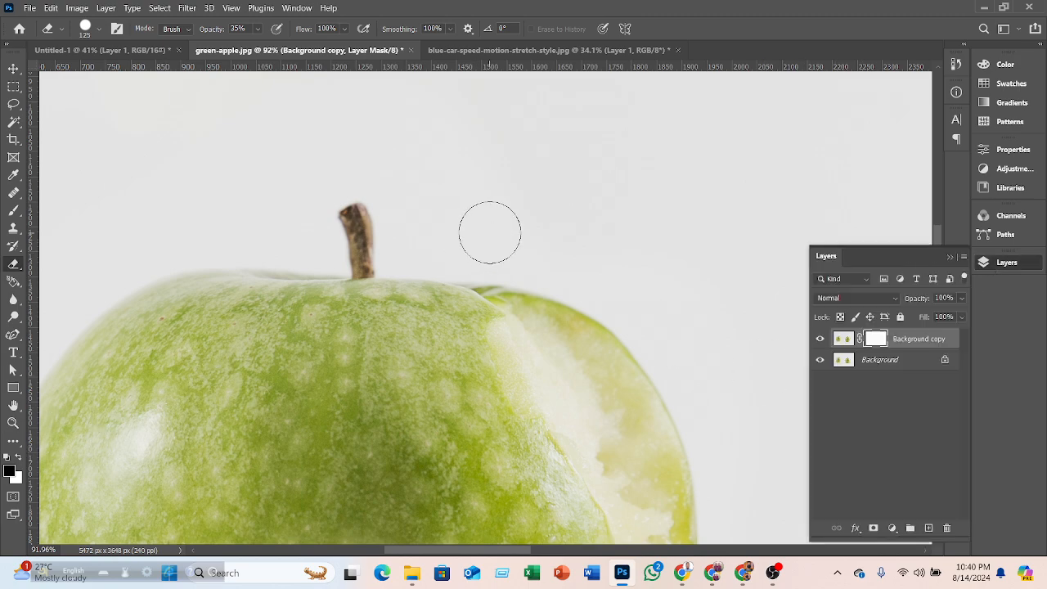
scroll(490, 232, "down", 4)
left_click(19, 456)
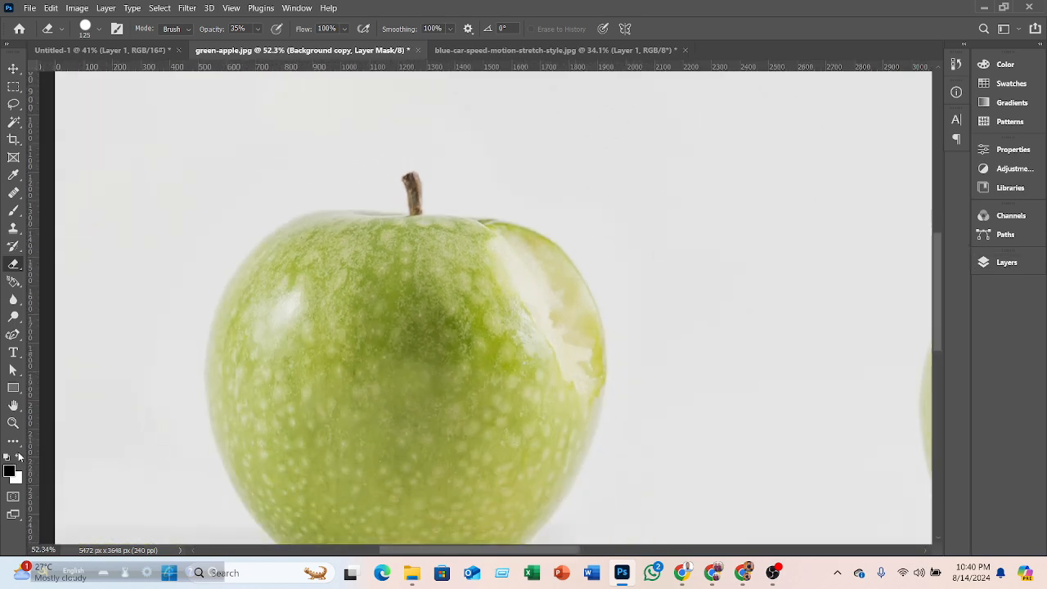
left_click(18, 456)
left_click(996, 263)
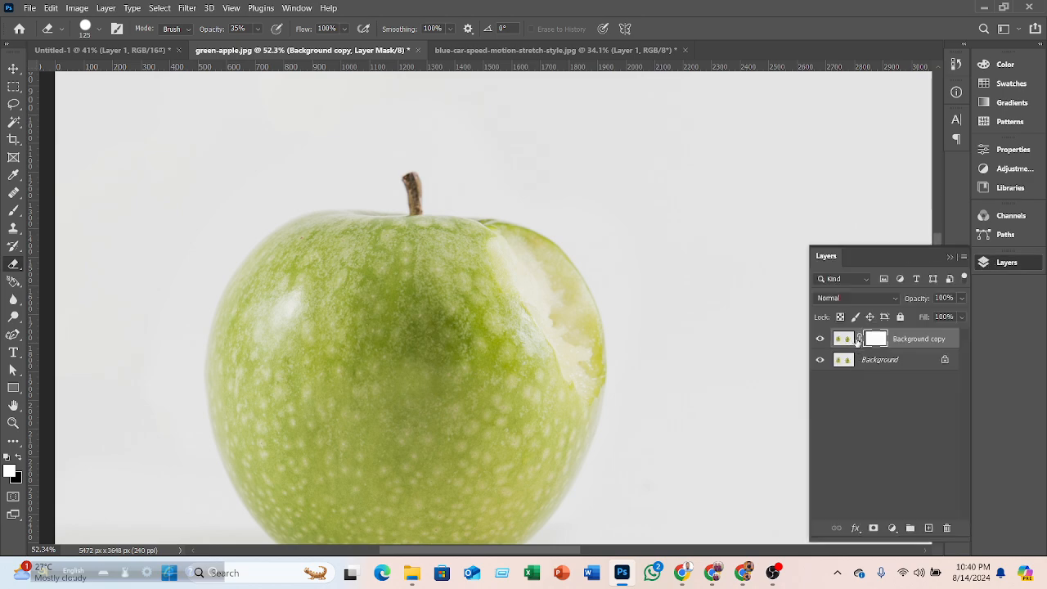
key("Delete")
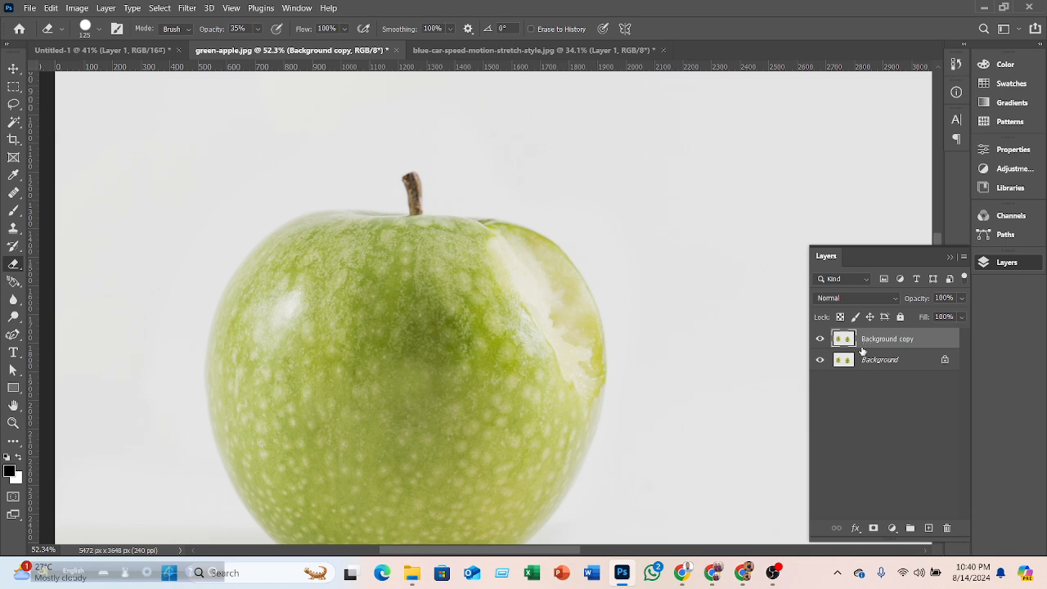
- Toggle the Background layer's visibility off and on to inspect the Background copy
scroll(533, 270, "up", 1)
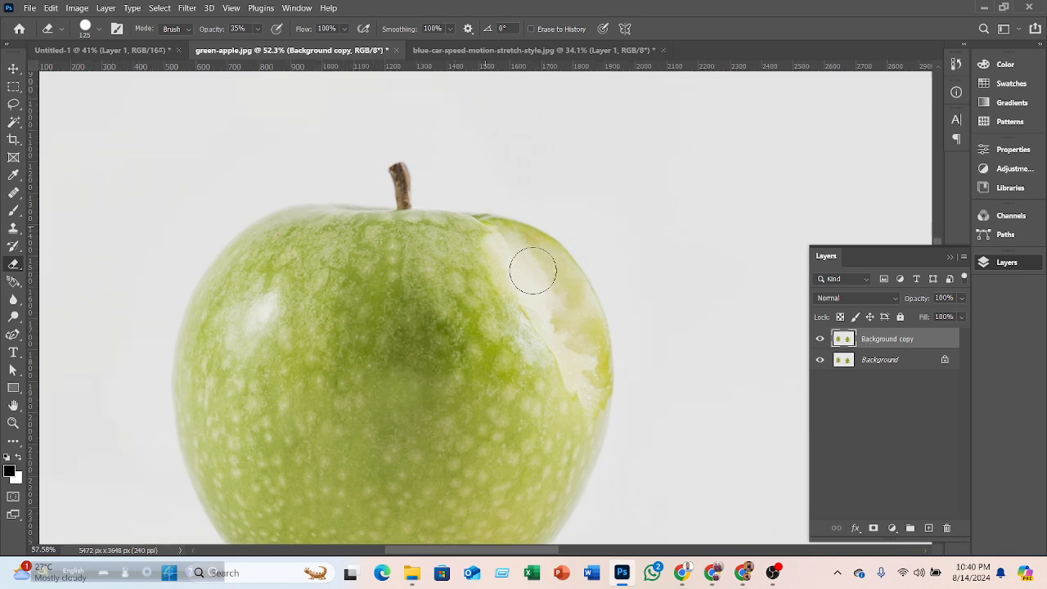
scroll(532, 270, "up", 3)
scroll(315, 255, "down", 3)
scroll(362, 262, "up", 1)
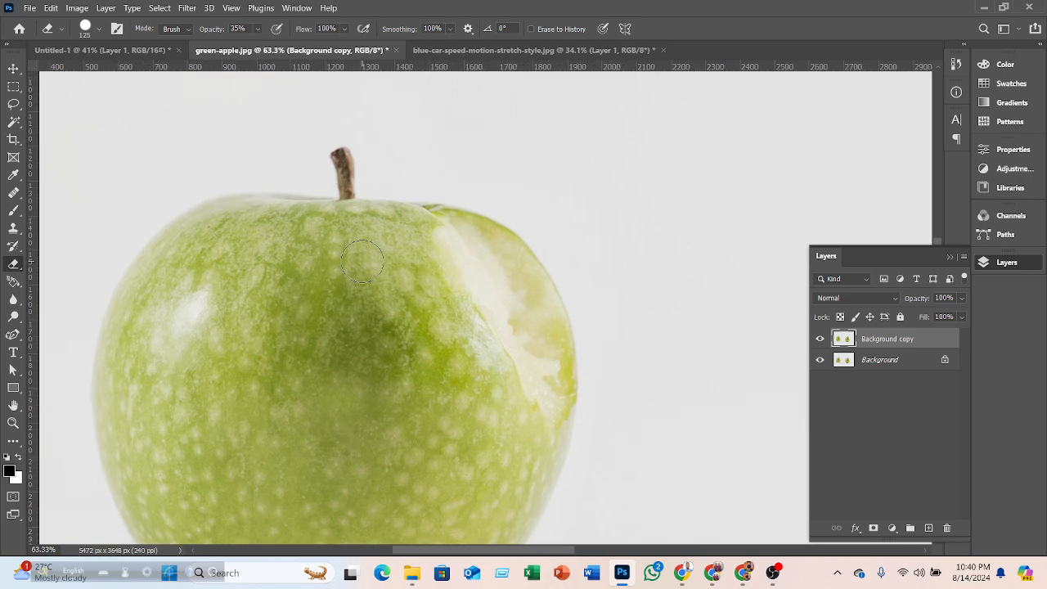
right_click(14, 264)
left_click(88, 264)
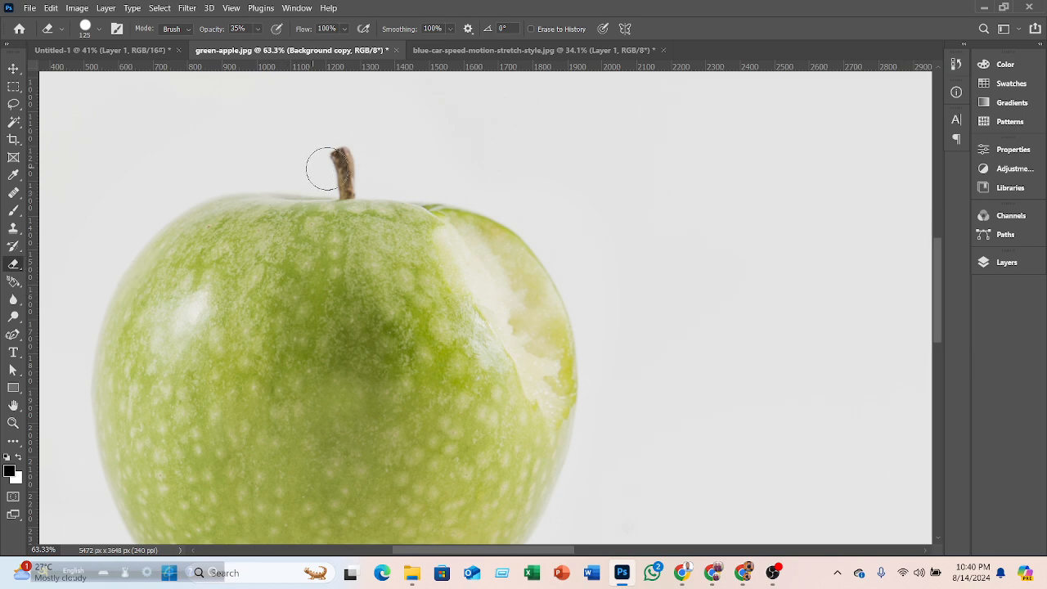
left_click(1006, 262)
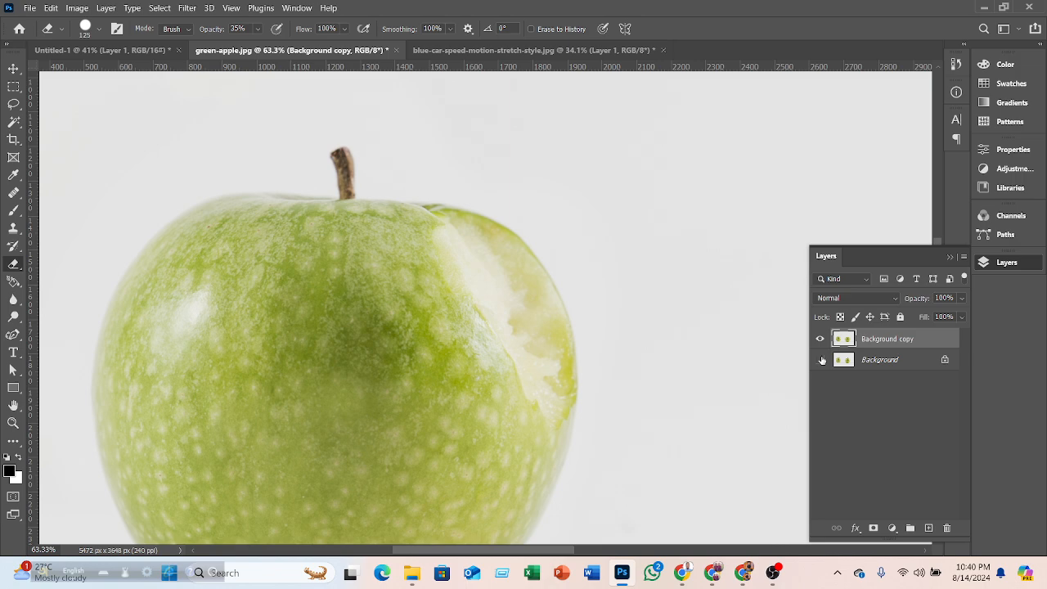
left_click(821, 360)
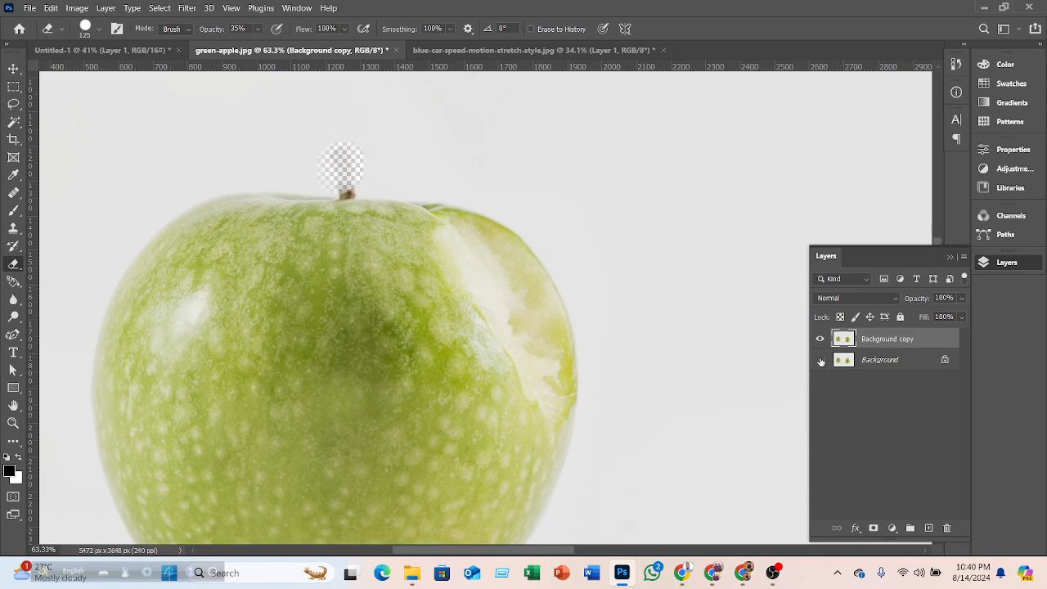
left_click(820, 361)
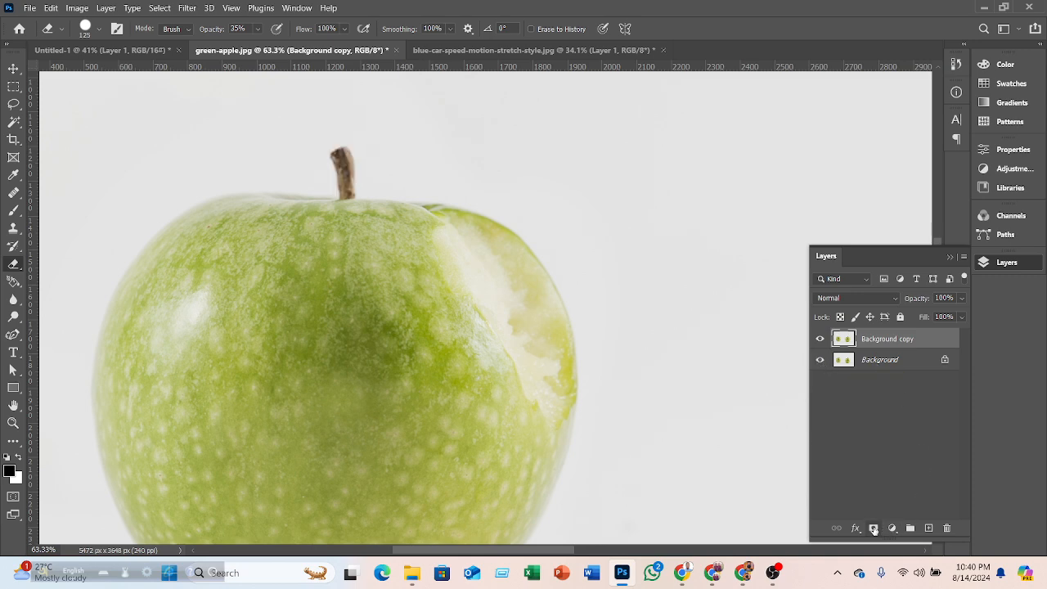
- Set the Eraser opacity to 100% while trying a layer mask on the Background copy, then undo the mask
left_click(873, 528)
mouse_move(345, 170)
left_mouse_down()
mouse_move(347, 144)
mouse_move(328, 171)
mouse_move(344, 174)
left_mouse_up()
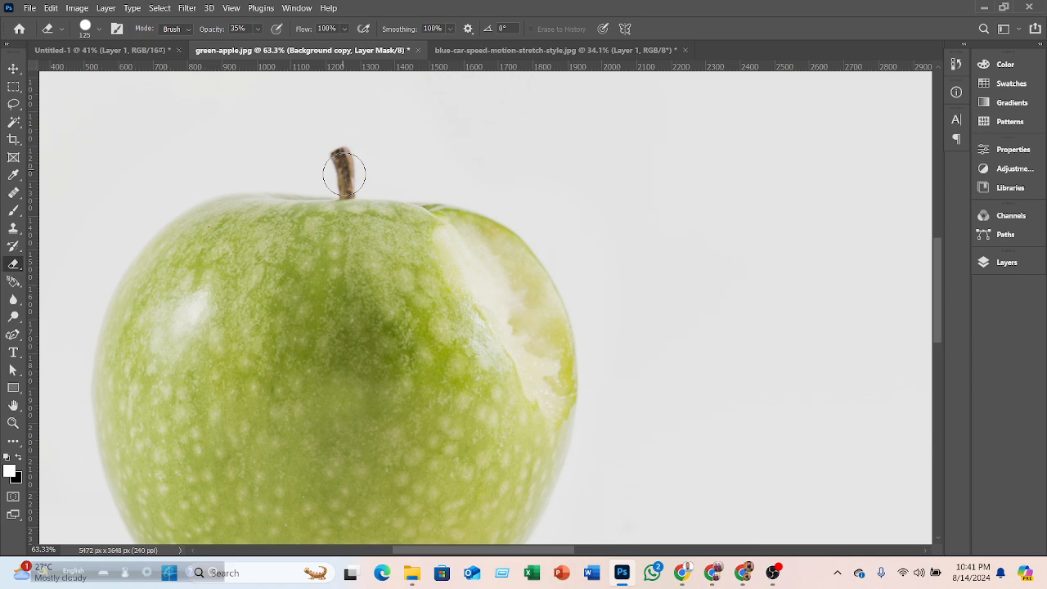
left_click(257, 29)
left_click_drag(264, 47, 310, 94)
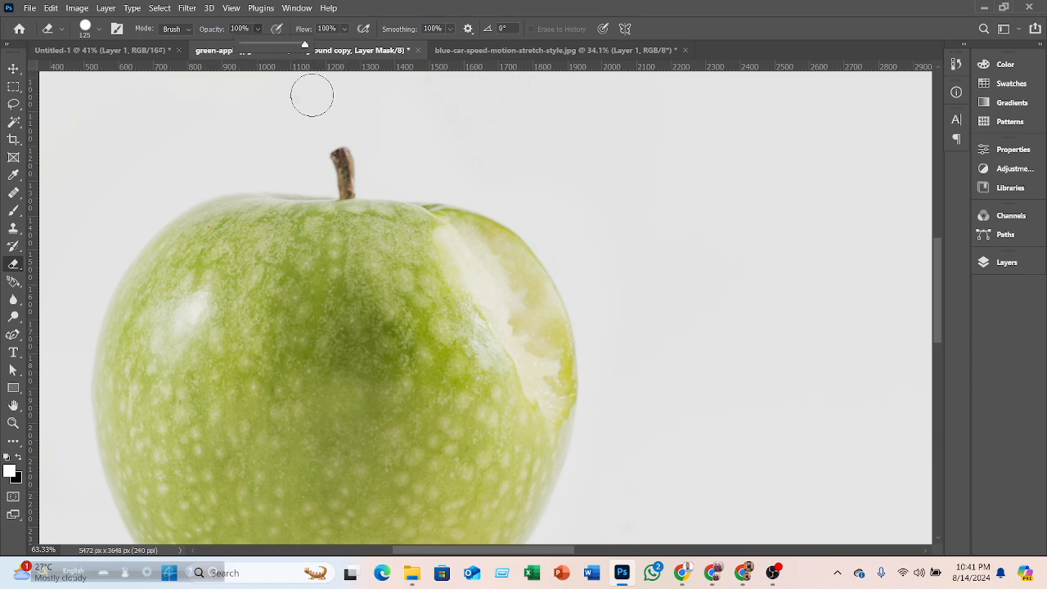
left_click(19, 457)
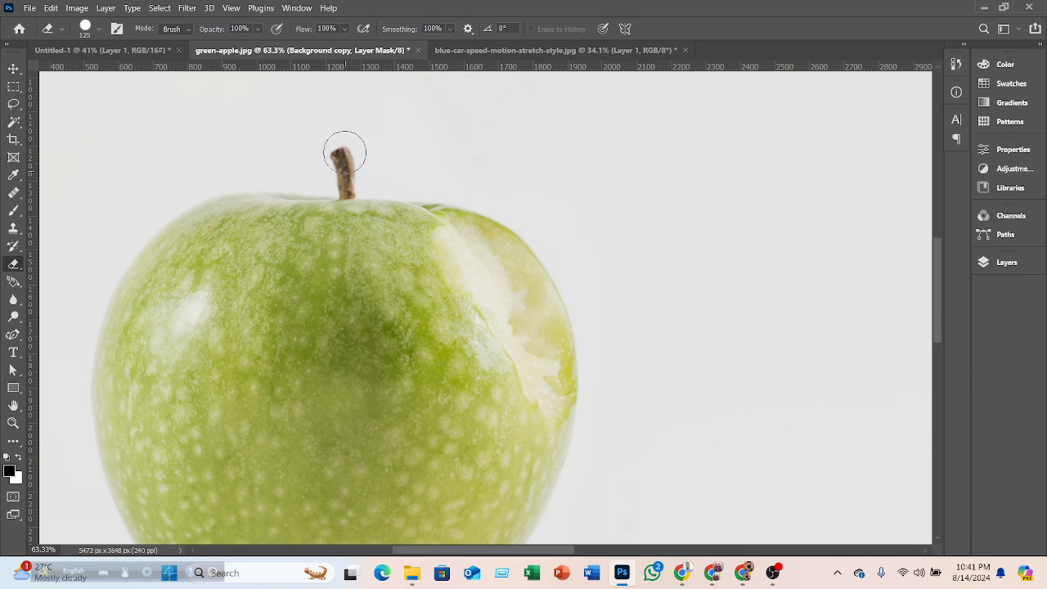
left_click(993, 263)
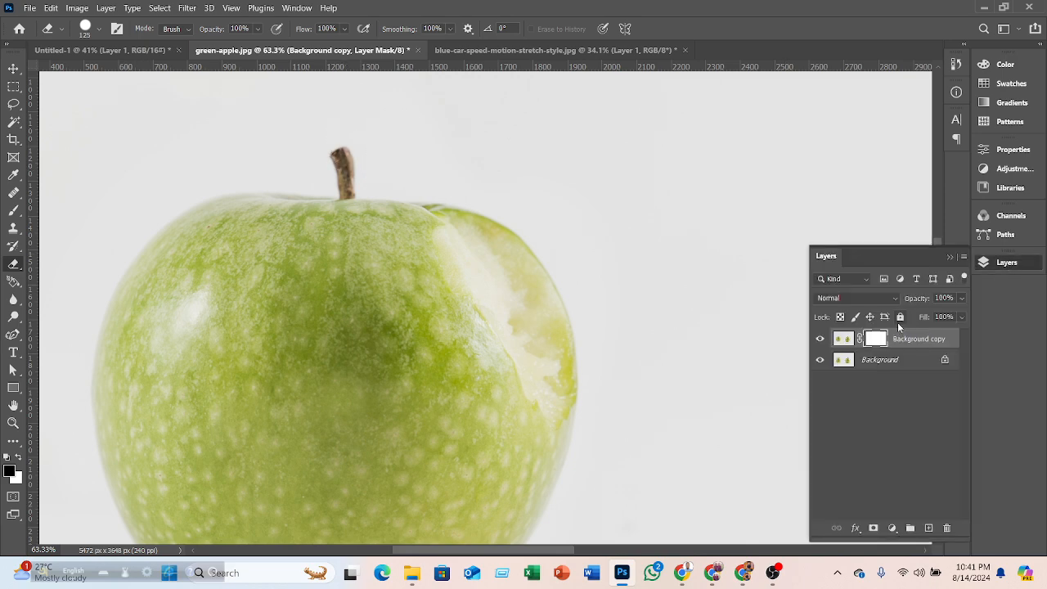
key("ctrl+z")
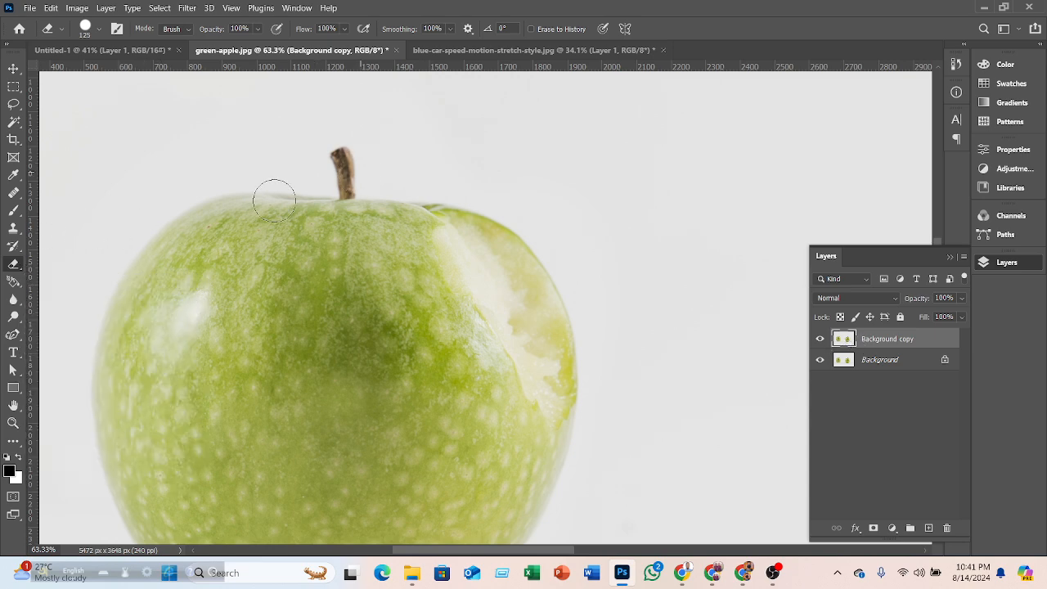
- Hide the Background layer and erase a stroke from the stem rightward across the Background copy
right_click(13, 264)
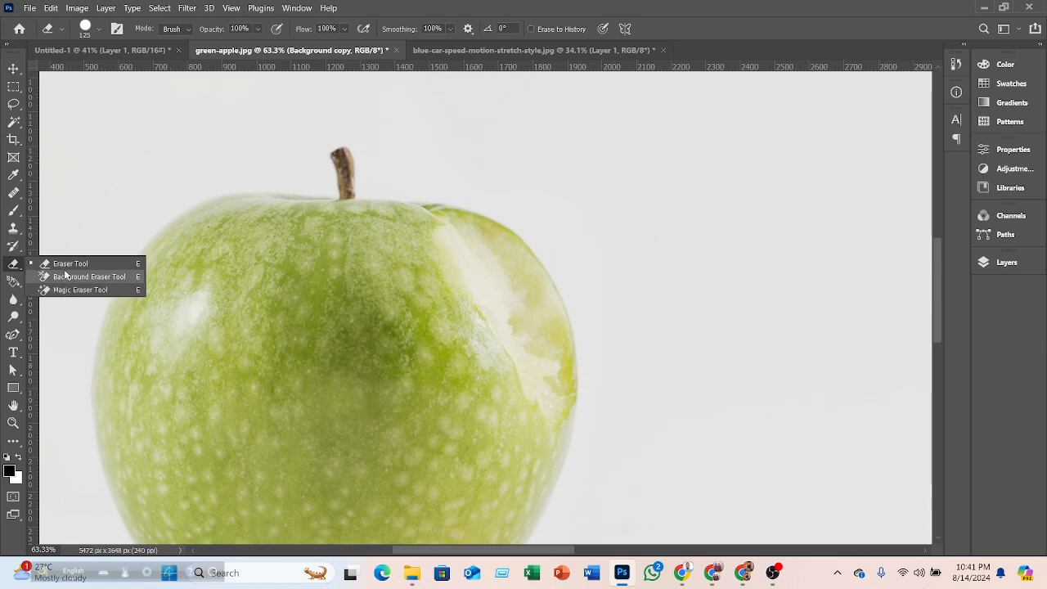
left_click(337, 149)
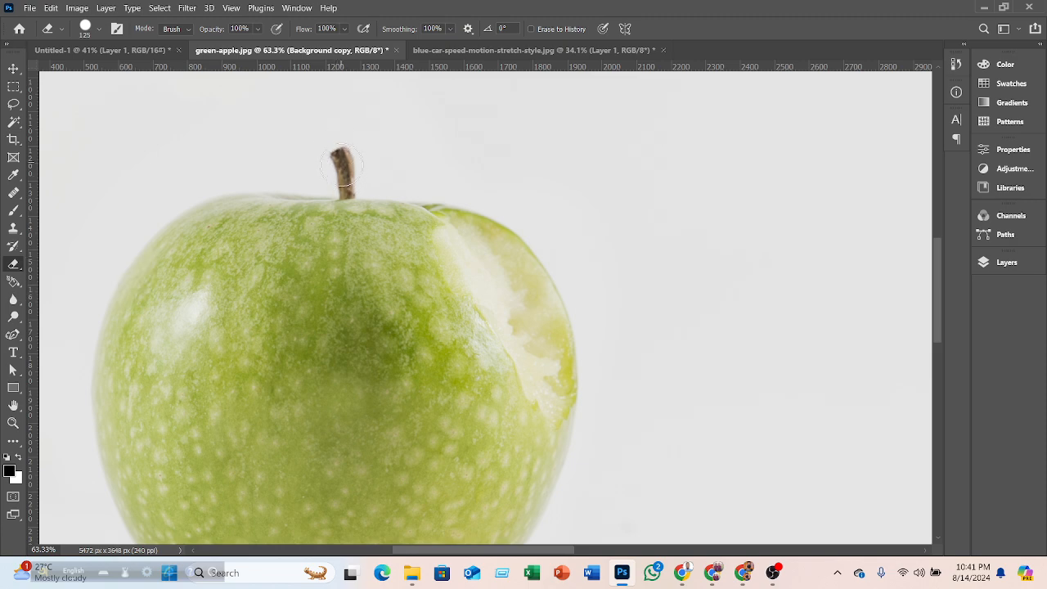
left_click(18, 457)
left_click_drag(1003, 260, 1003, 262)
left_click(983, 265)
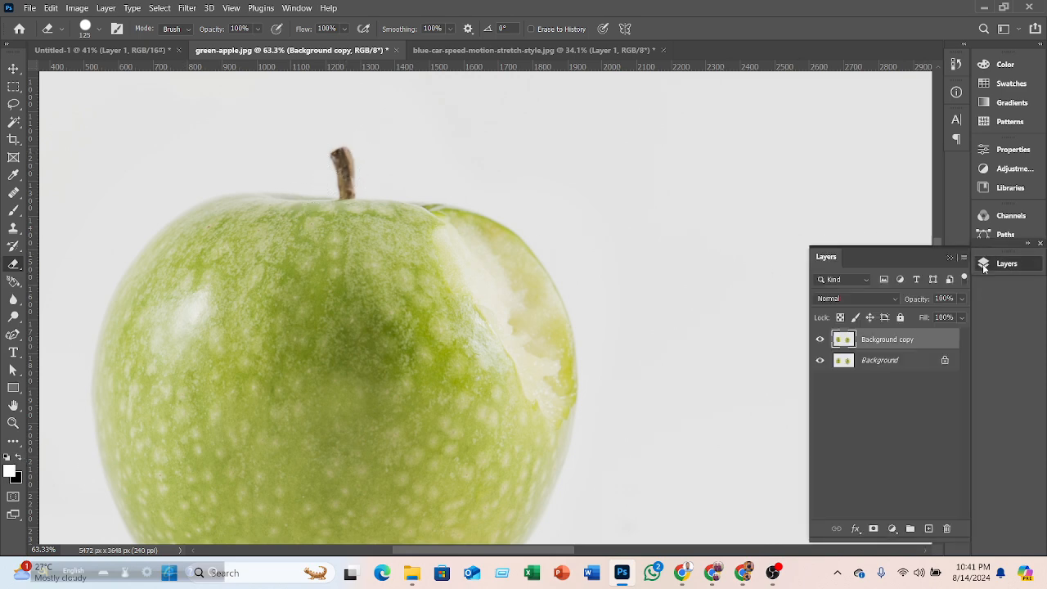
left_click(821, 363)
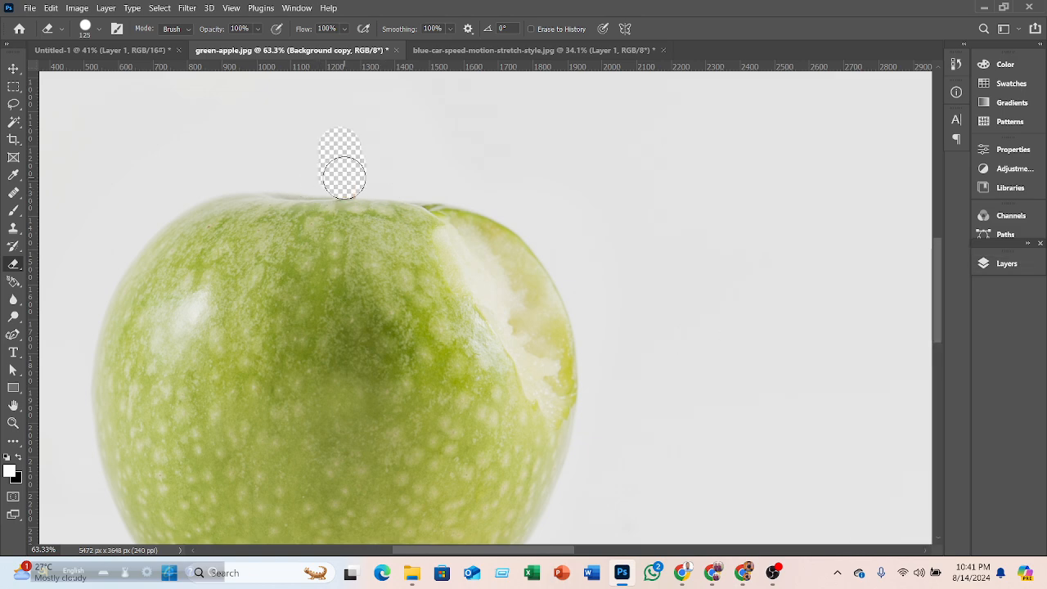
mouse_move(348, 169)
left_mouse_down()
mouse_move(344, 144)
mouse_move(483, 158)
mouse_move(608, 188)
mouse_move(519, 175)
left_mouse_up()
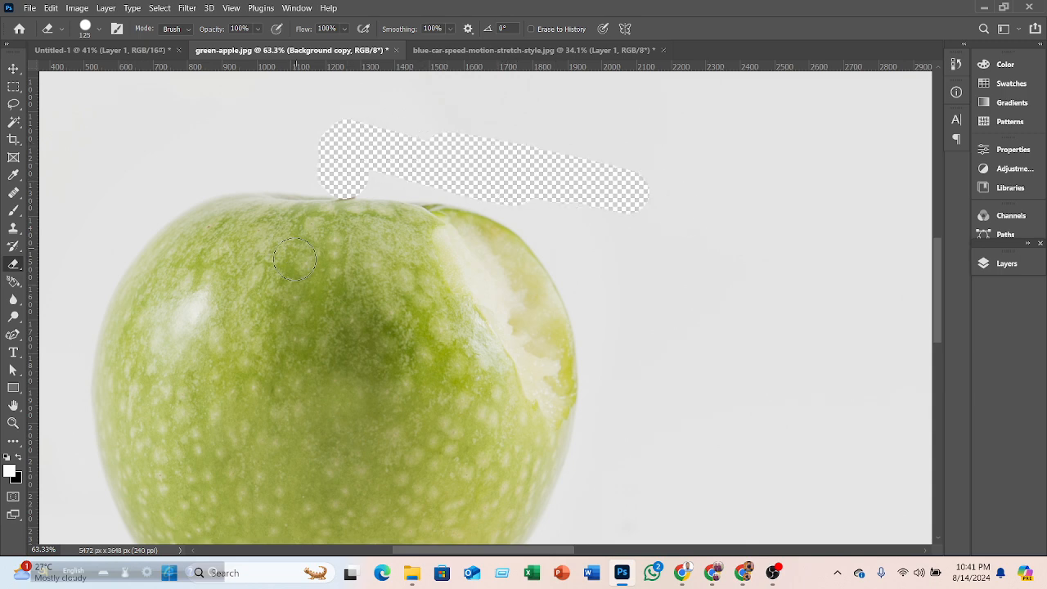
right_click(15, 268)
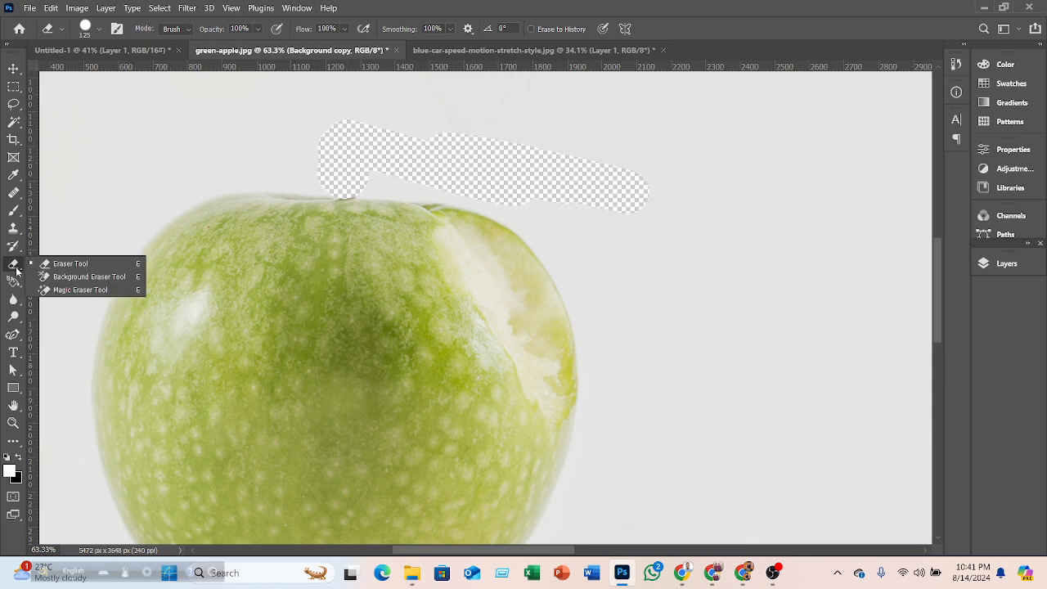
- Try erasing across the left apple with the Background Eraser Tool, then undo the stroke
left_click(76, 278)
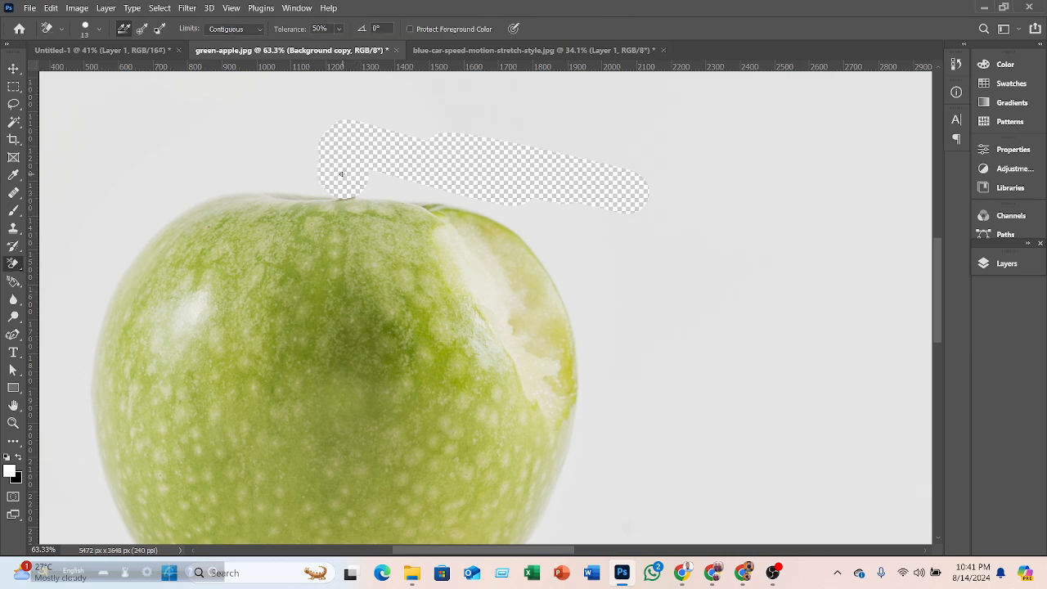
left_click(595, 246, "alt")
mouse_move(372, 177)
left_mouse_down()
mouse_move(654, 286)
mouse_move(464, 336)
mouse_move(359, 441)
mouse_move(564, 372)
left_mouse_up()
mouse_move(299, 313)
left_mouse_down()
mouse_move(260, 323)
mouse_move(226, 250)
mouse_move(246, 238)
mouse_move(214, 262)
left_mouse_up()
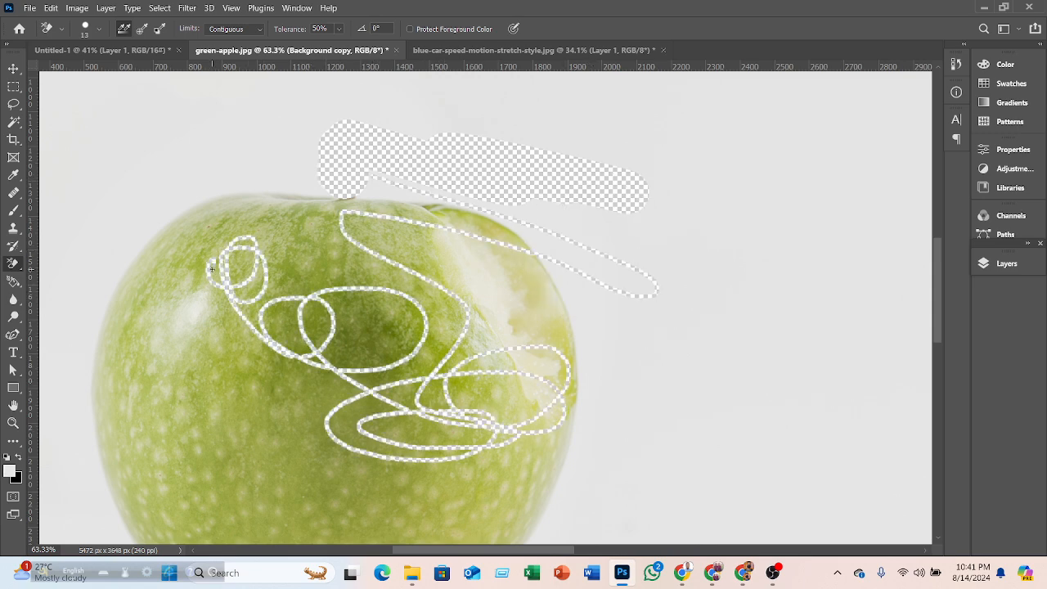
key("ctrl+z")
- Switch back to the Eraser Tool and erase a stroke down the left apple's side
scroll(485, 283, "up", 2, "alt")
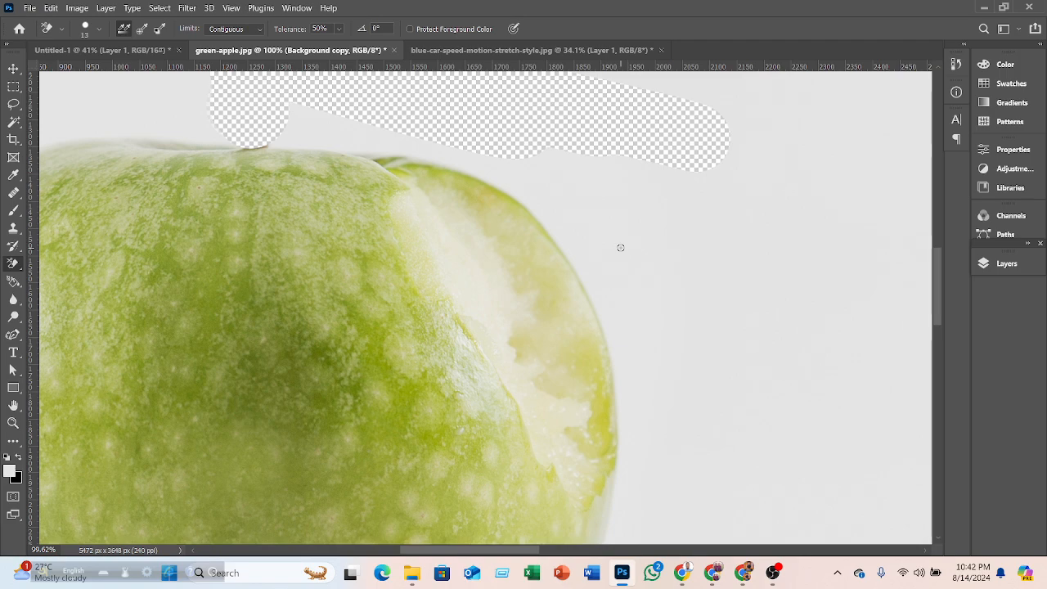
scroll(620, 247, "down", 3, "alt")
scroll(621, 239, "down", 1, "alt")
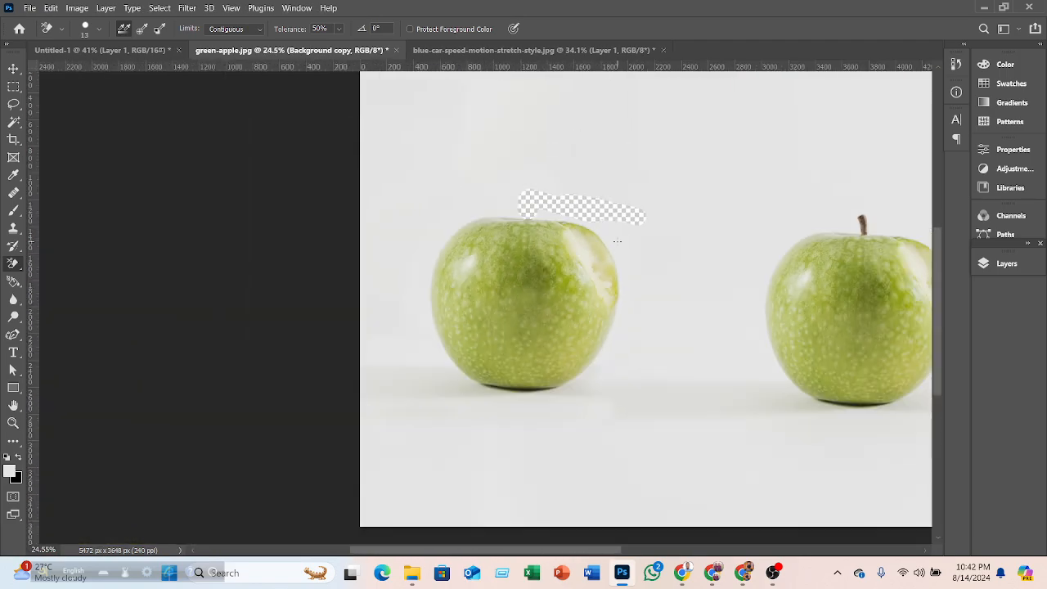
right_click(17, 264)
left_click(82, 264)
left_click(490, 217)
mouse_move(489, 216)
left_mouse_down()
mouse_move(470, 233)
mouse_move(454, 326)
left_mouse_up()
left_click_drag(472, 245, 487, 208)
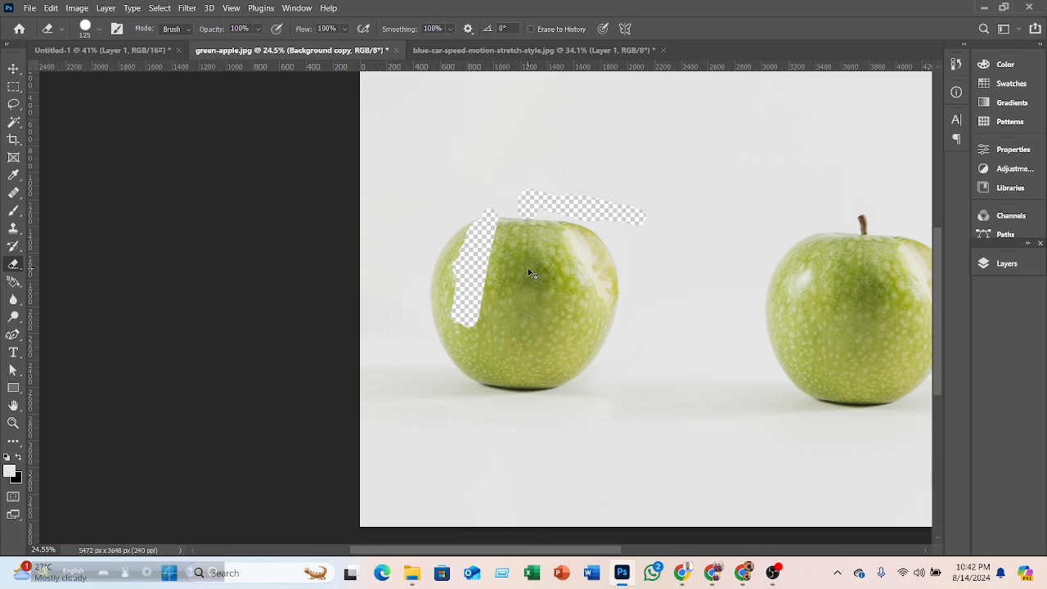
- Undo the last three eraser strokes to restore the apple and its stem
key("ctrl+z")
key("ctrl+z")
key("ctrl+z")
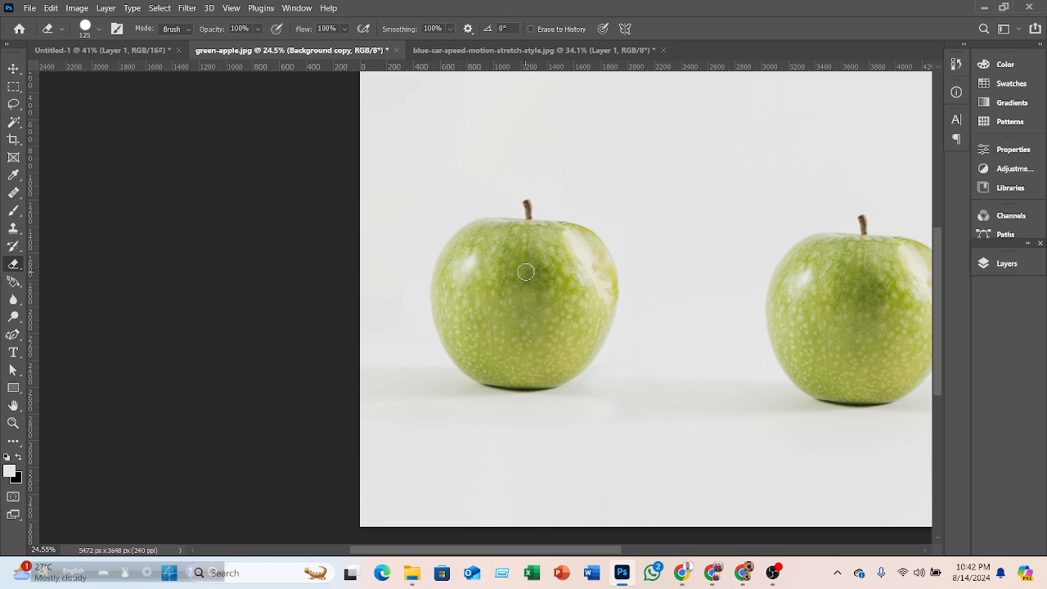
scroll(612, 303, "up", 3)
scroll(612, 302, "up", 2)
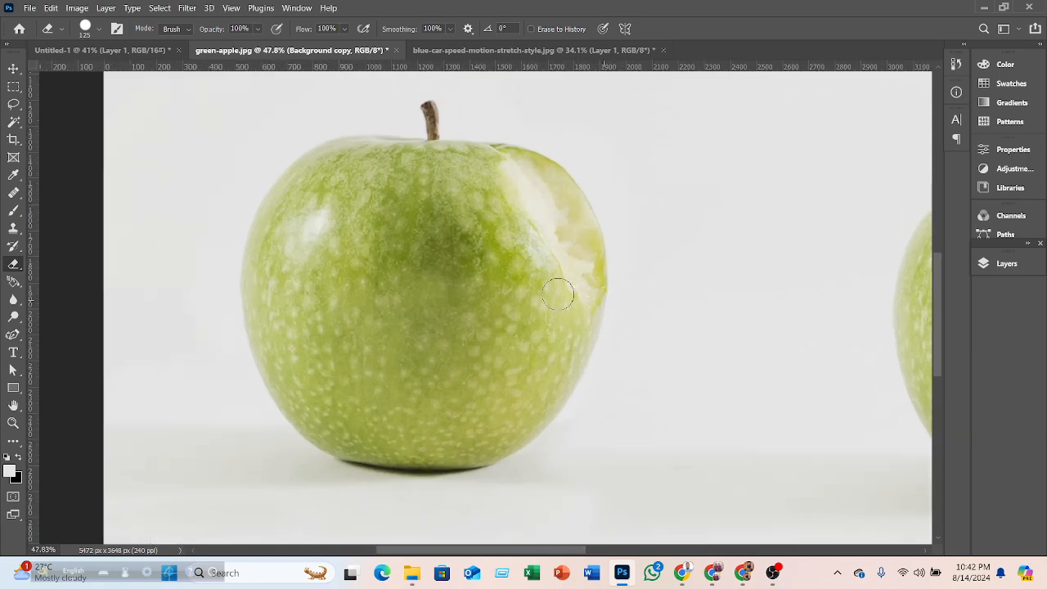
- Close the green apple and blue car documents
left_click(29, 8)
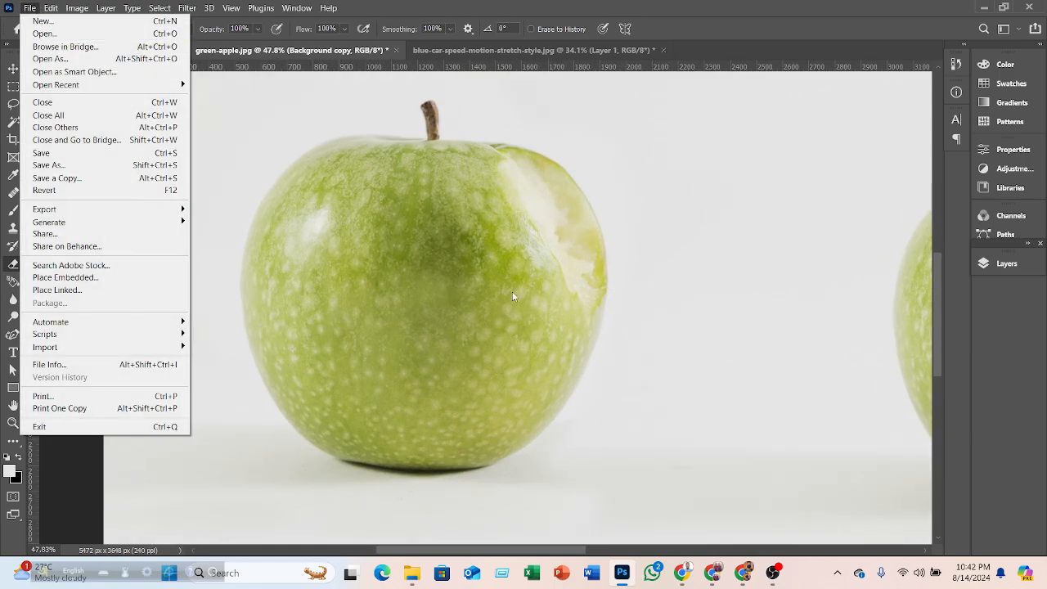
left_click(648, 296)
scroll(638, 294, "down", 5)
scroll(630, 293, "down", 3)
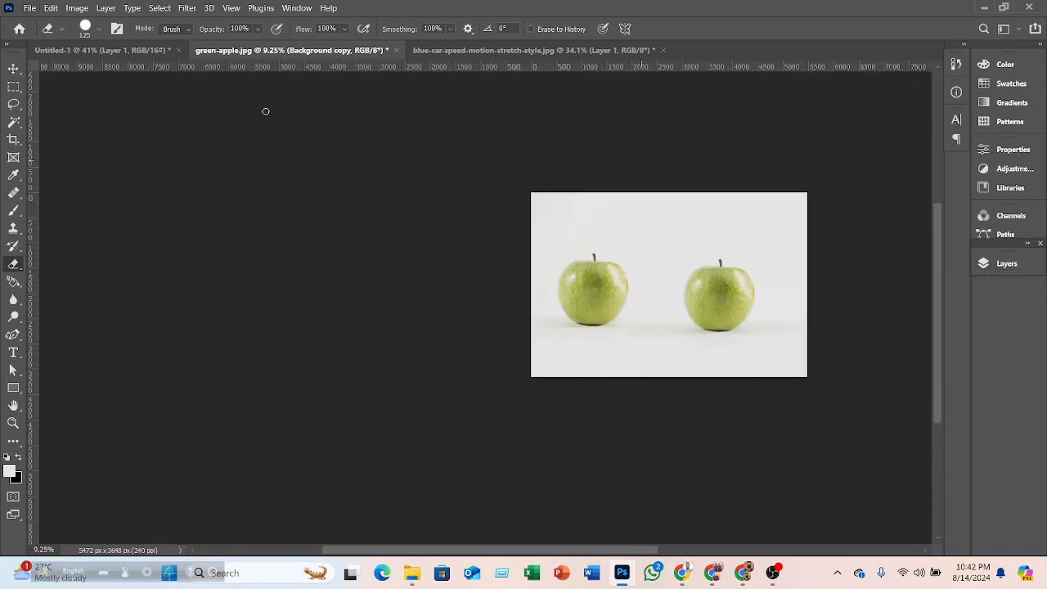
left_click(395, 50)
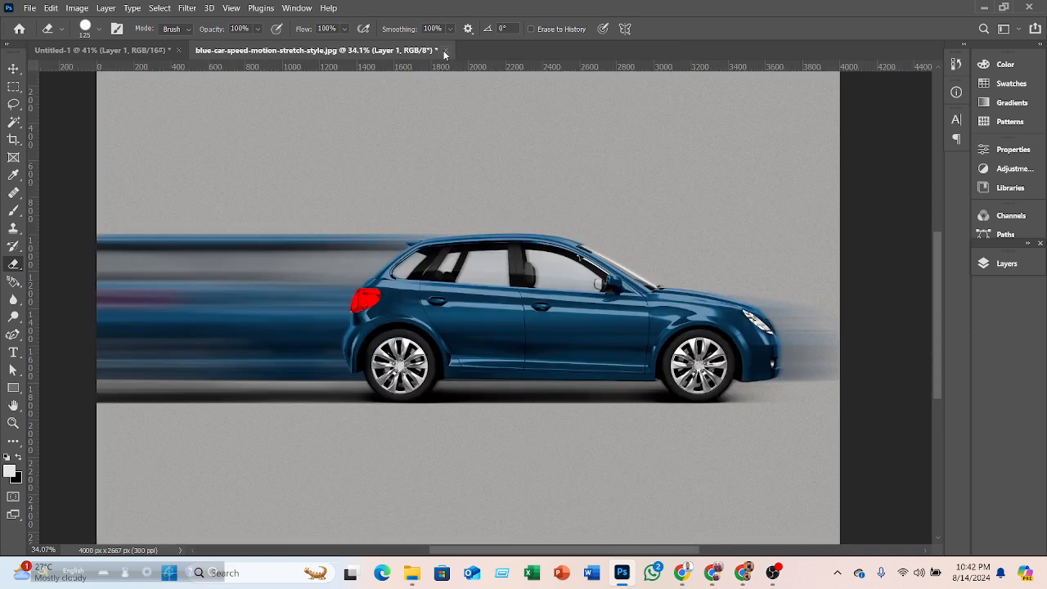
left_click(445, 52)
left_click(544, 226)
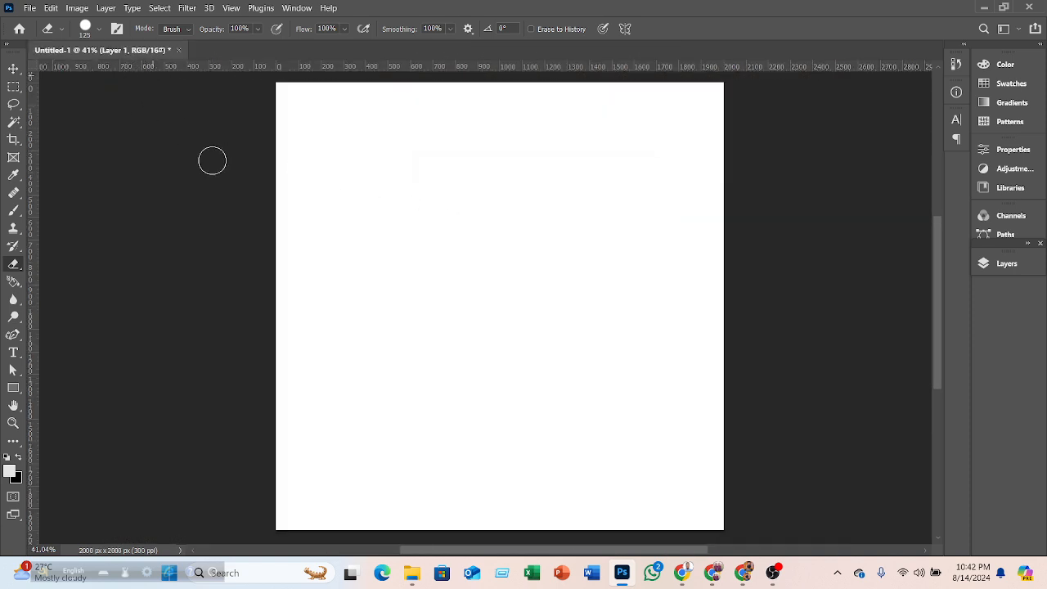
- Place the bearded man with laptop photo into Untitled-1 and enlarge it to about 35% to fill the canvas
left_click(29, 7)
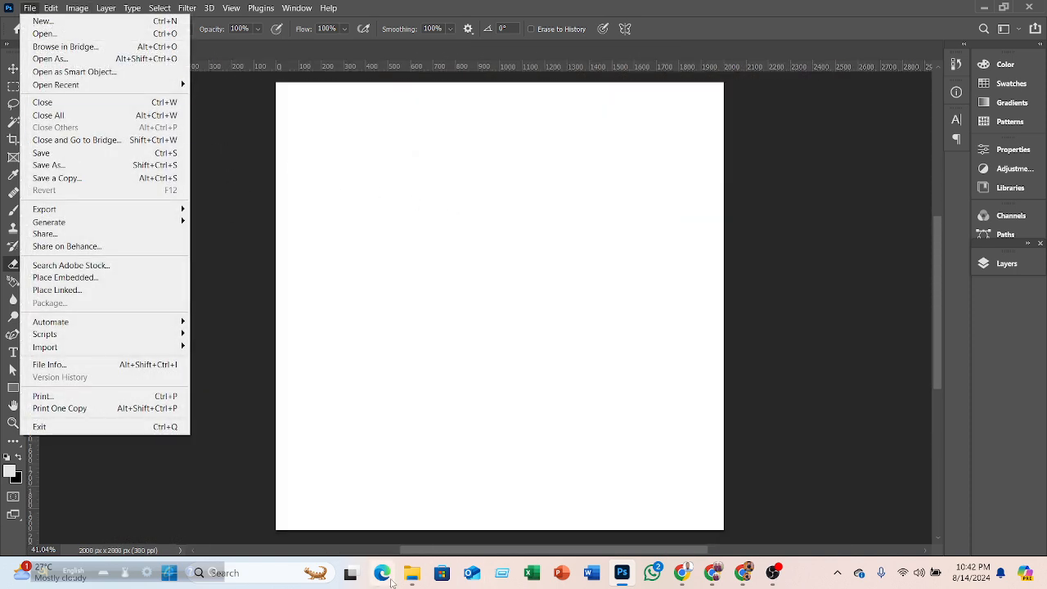
left_click(411, 572)
left_click_drag(219, 302, 472, 430)
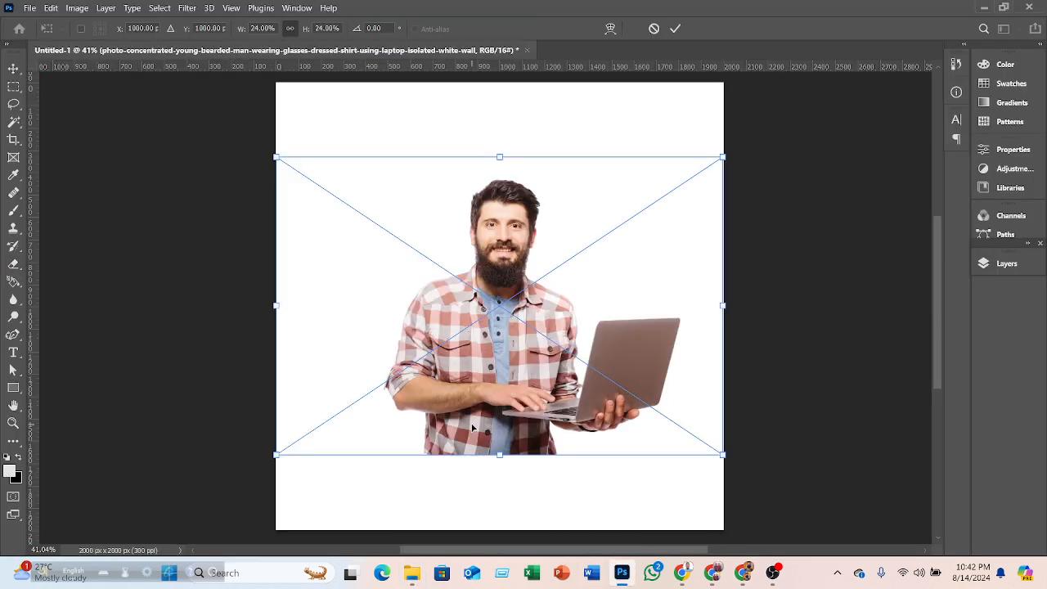
left_click_drag(723, 157, 821, 92)
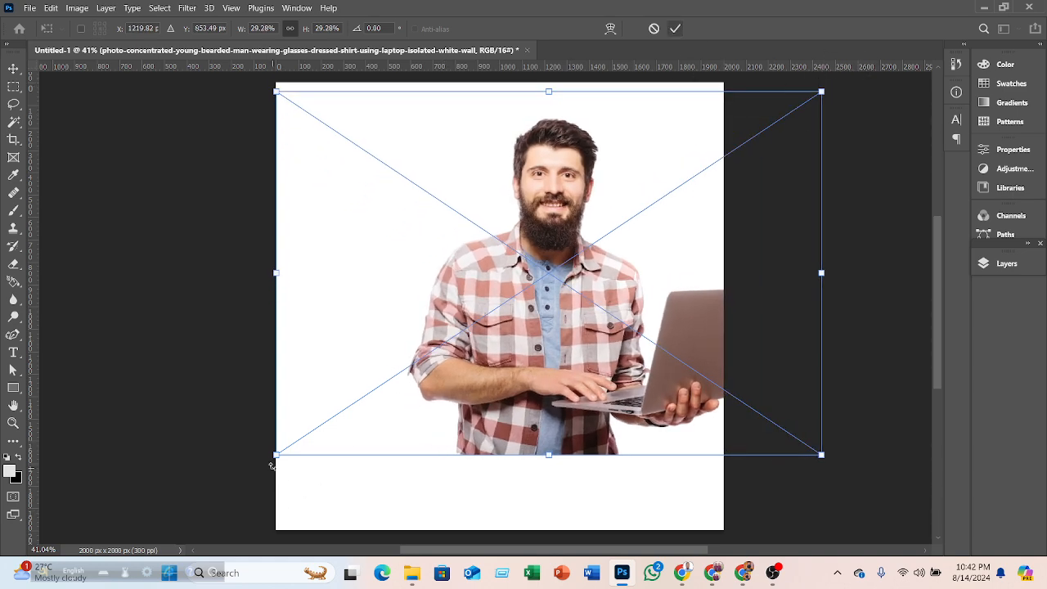
left_click_drag(277, 452, 166, 526)
left_click_drag(659, 275, 597, 281)
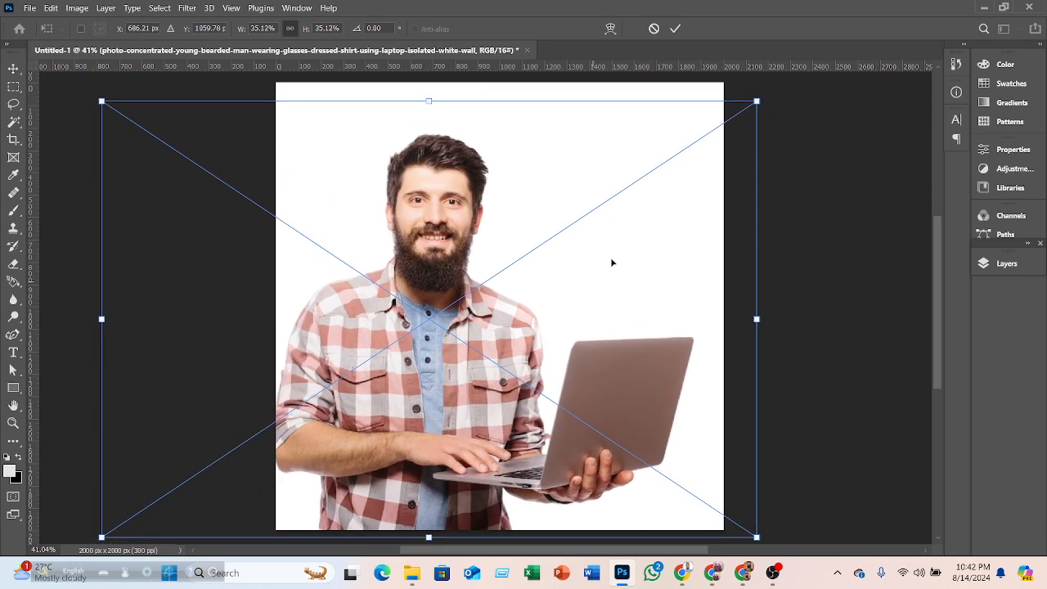
left_click(675, 29)
- Add a new empty layer above the photo, try erasing on it, then delete that layer
key("e")
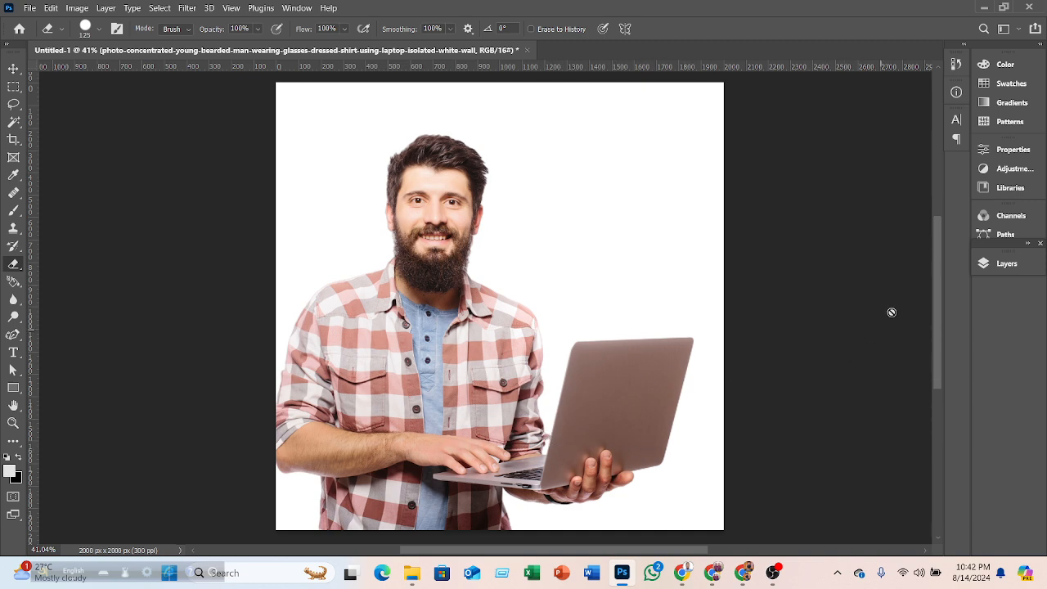
left_click(989, 266)
left_click(1006, 261)
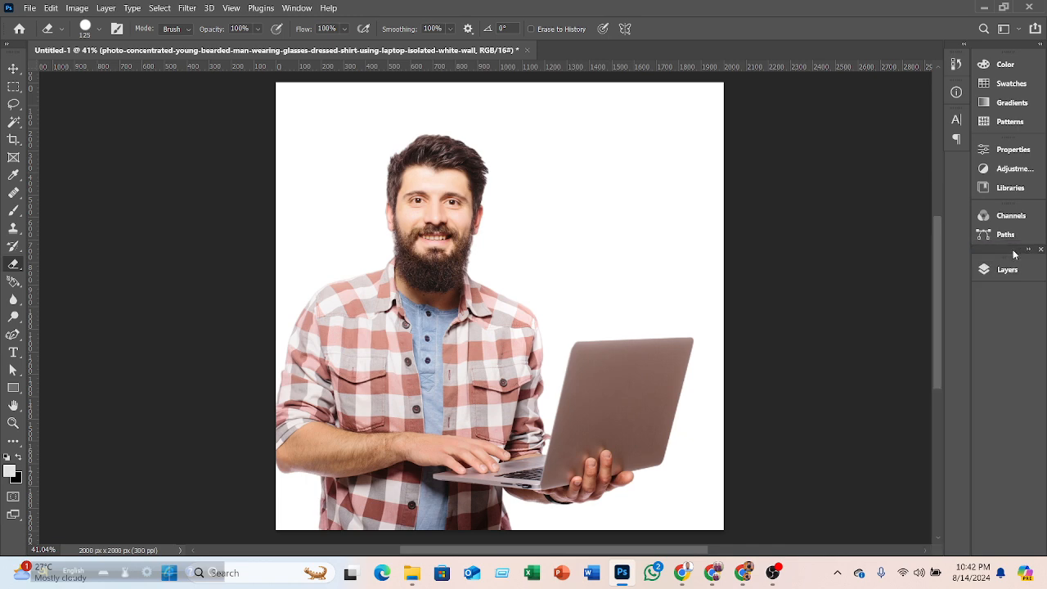
left_click(987, 267)
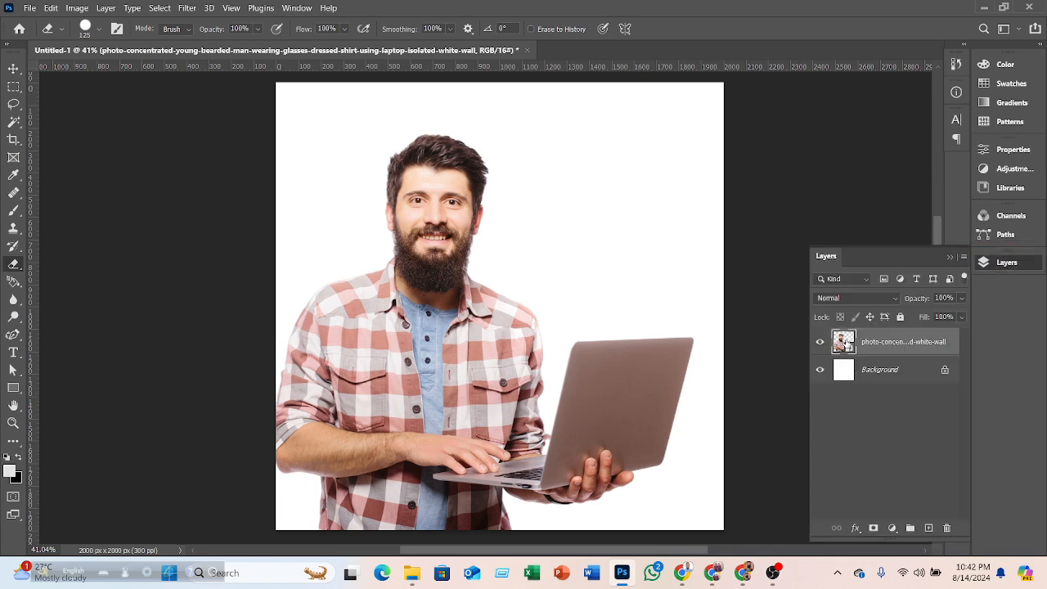
right_click(15, 267)
left_click(61, 265)
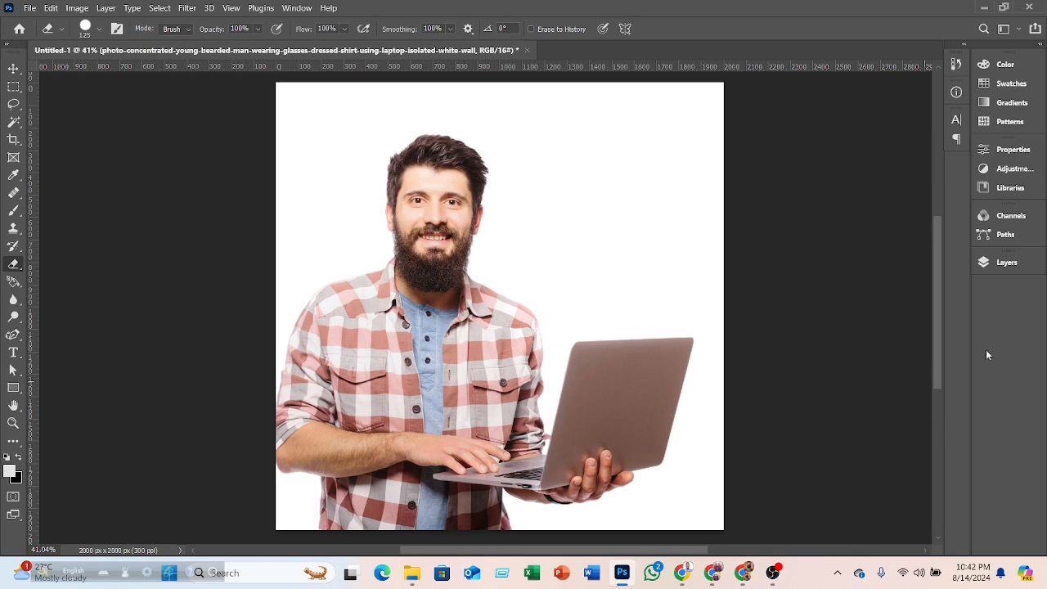
left_click(981, 263)
left_click(928, 528)
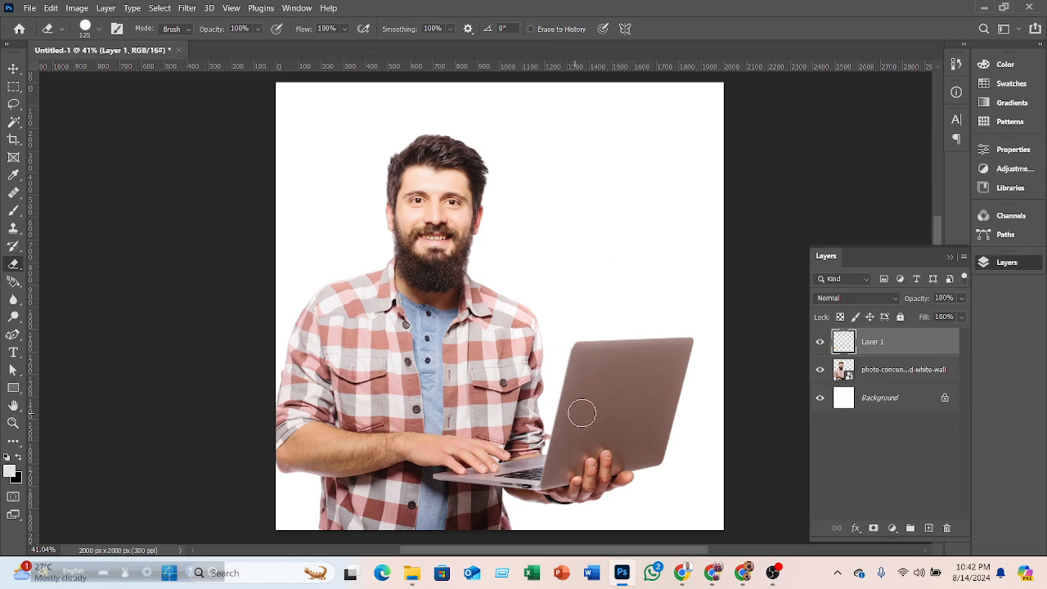
mouse_move(564, 433)
left_mouse_down()
mouse_move(583, 362)
mouse_move(576, 415)
mouse_move(609, 338)
mouse_move(576, 442)
mouse_move(612, 340)
left_mouse_up()
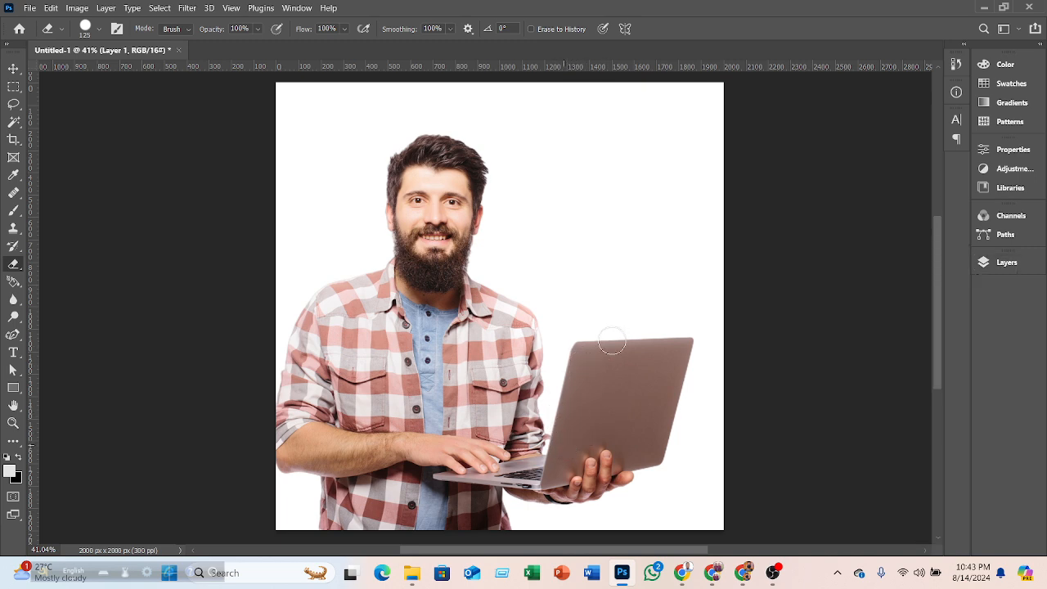
left_click(978, 265)
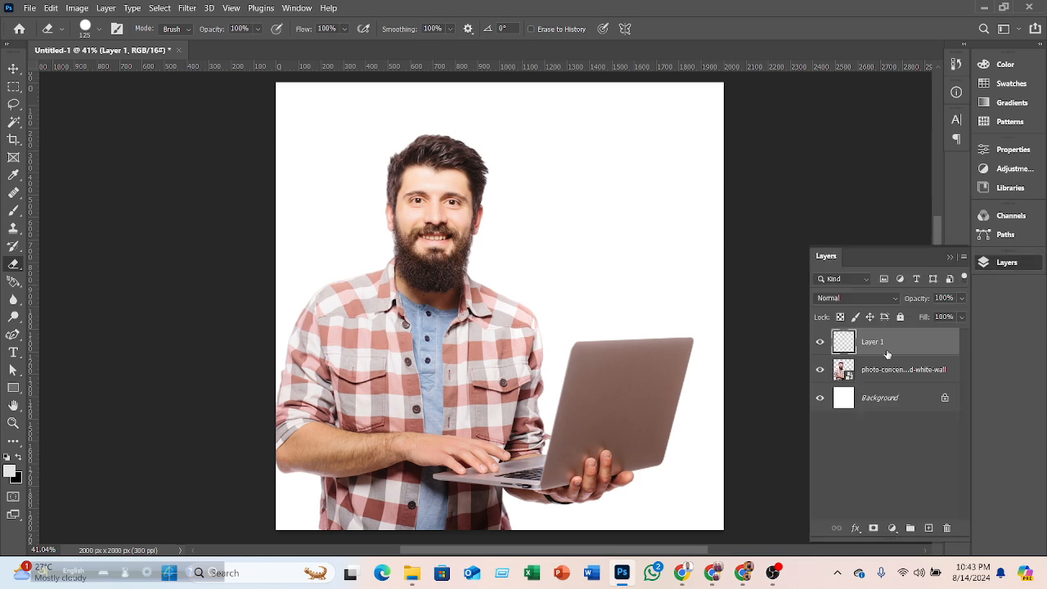
key("Delete")
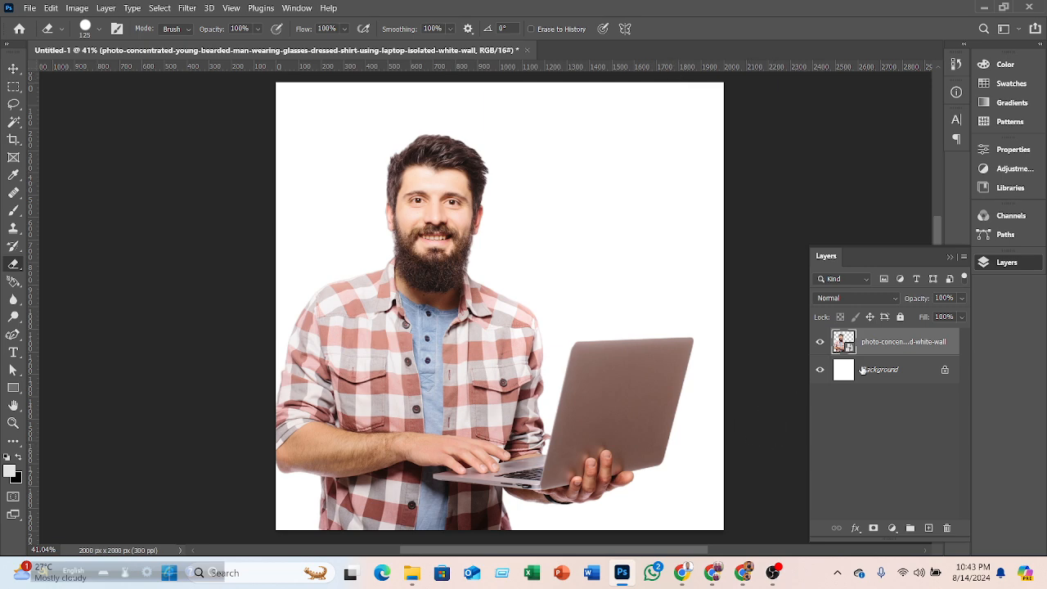
- Unlock and delete the Background layer so the canvas behind the photo becomes transparent
left_click_drag(870, 374, 963, 530)
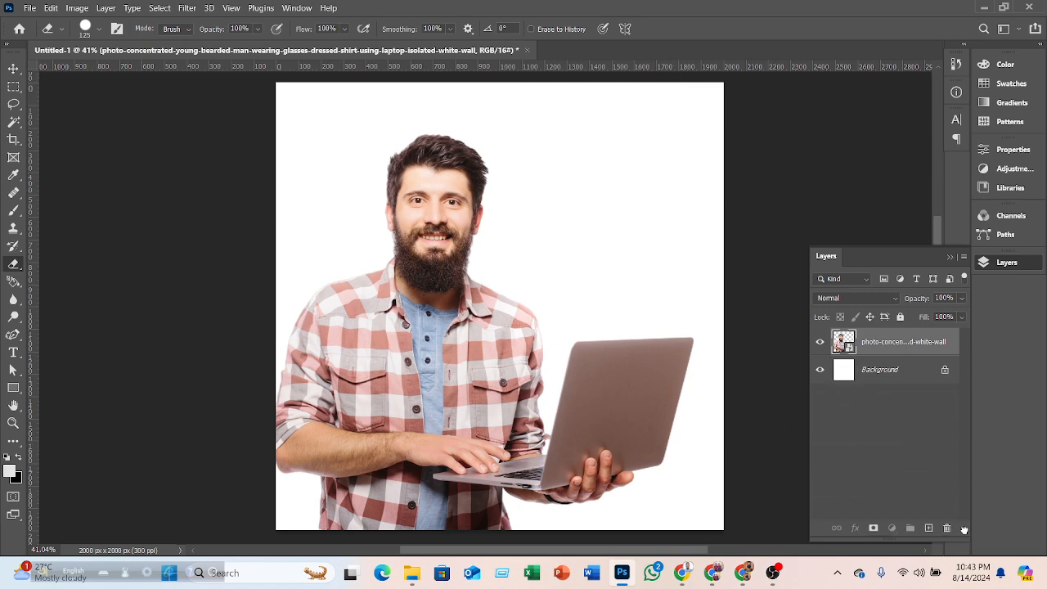
left_click(945, 368)
left_click_drag(942, 376, 947, 527)
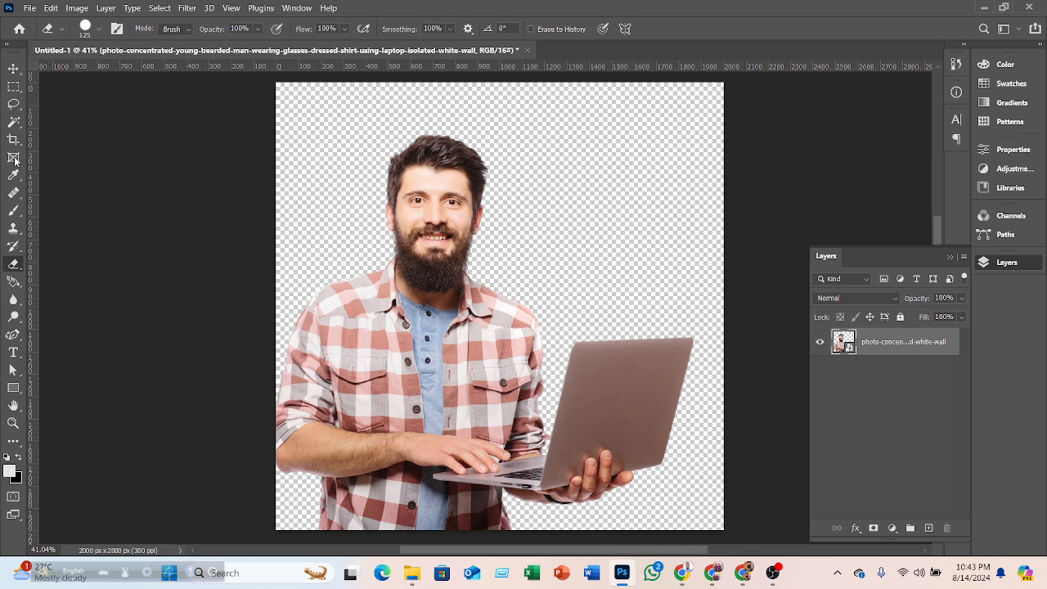
- Add a Solid Color fill layer with colour e3e3e3
left_click(14, 72)
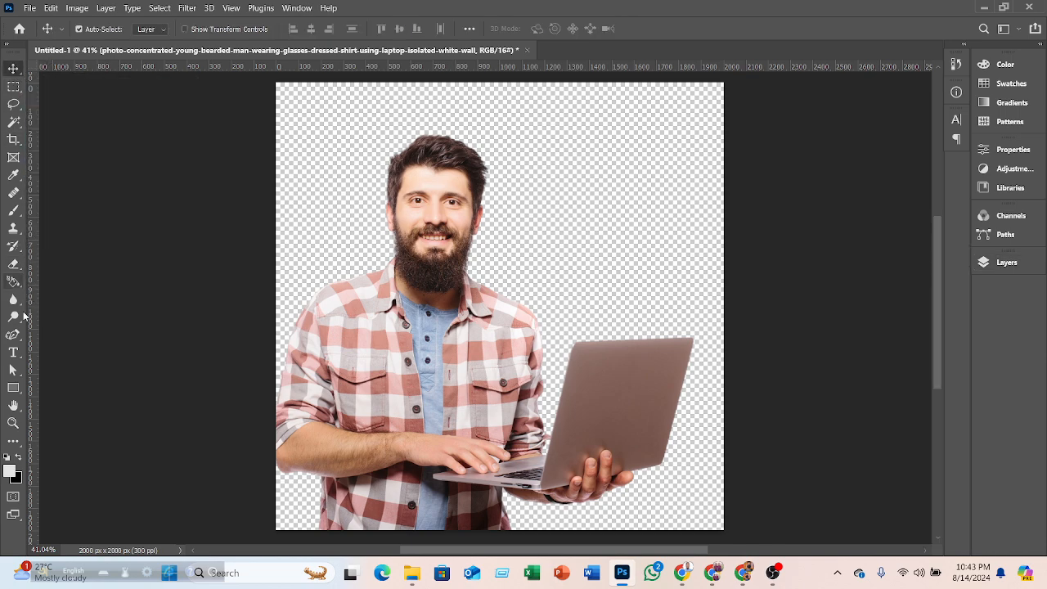
left_click(13, 264)
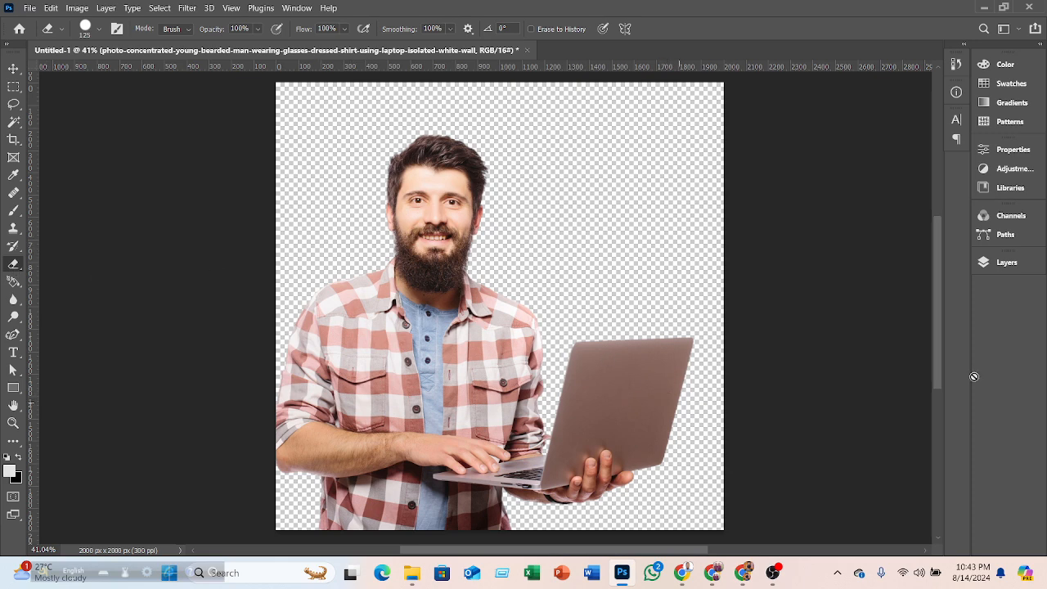
left_click(1005, 261)
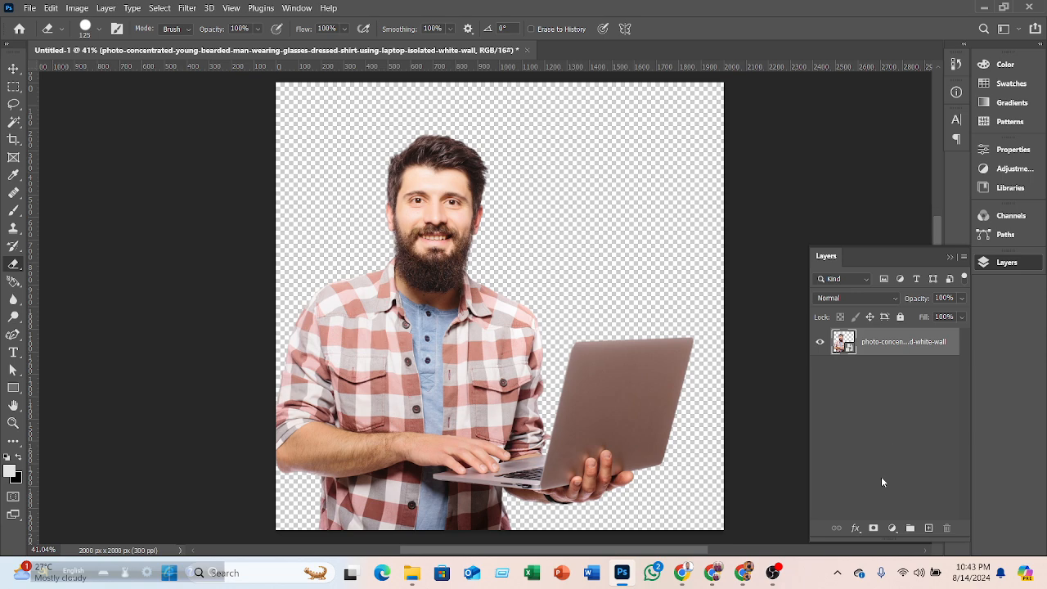
left_click(29, 8)
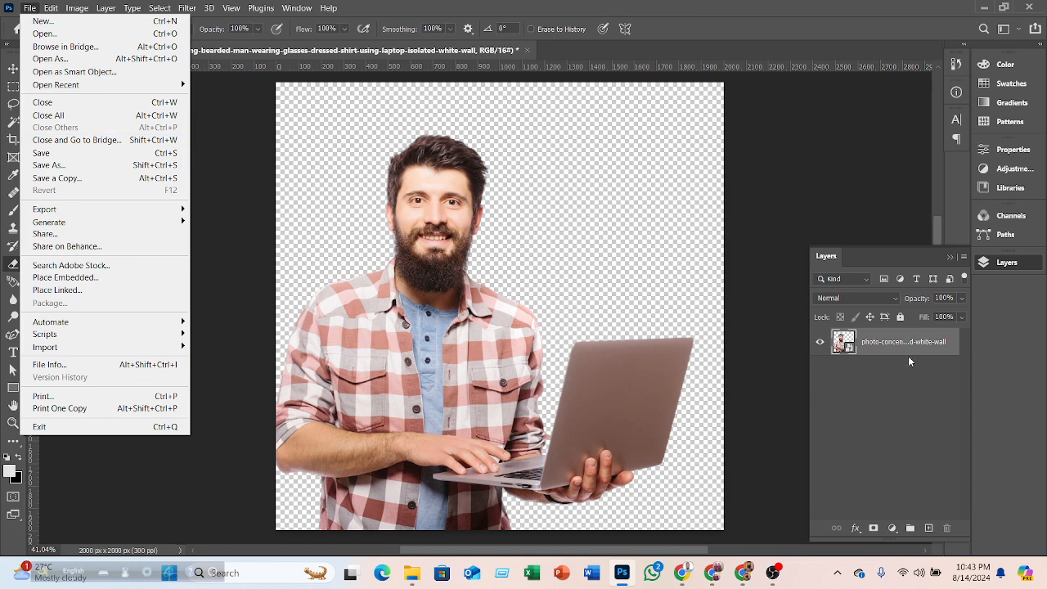
left_click(892, 529)
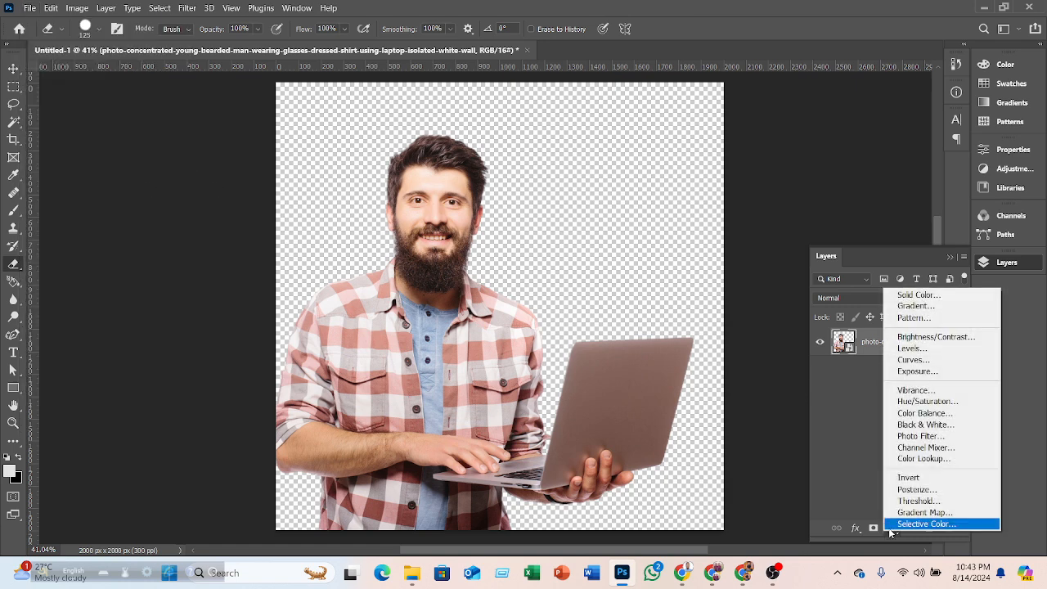
left_click(900, 295)
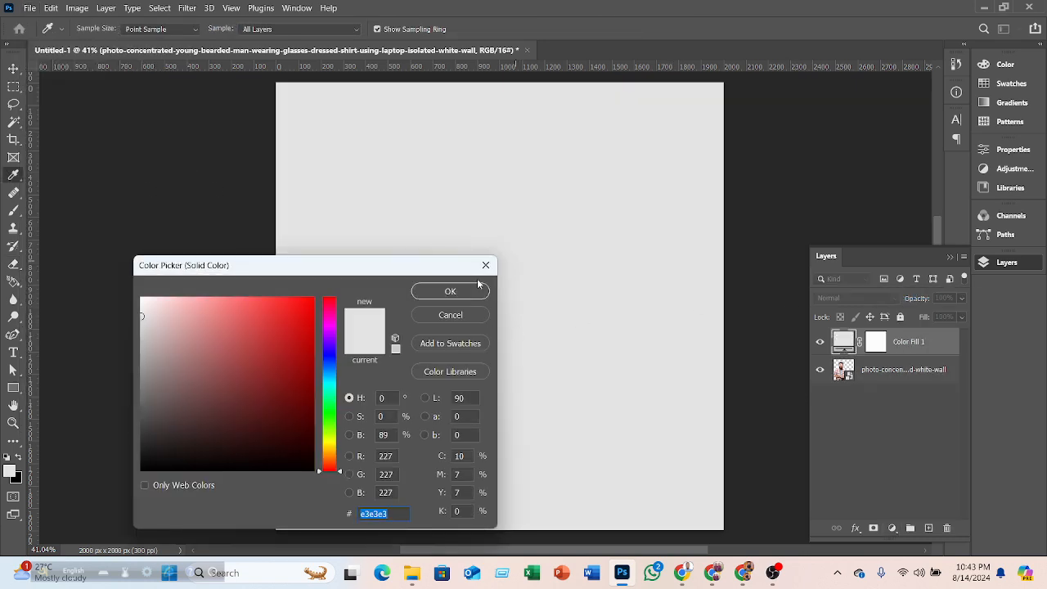
left_click(450, 291)
- Move the fill layer below the photo layer and add a layer mask to the photo layer
key("e")
left_click_drag(857, 369, 872, 332)
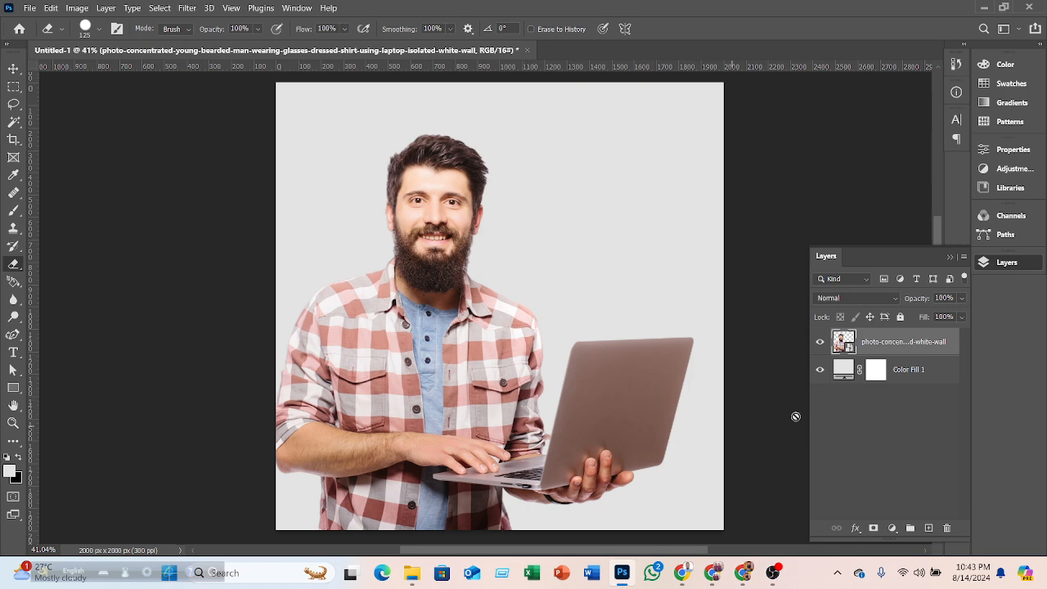
left_click(873, 529)
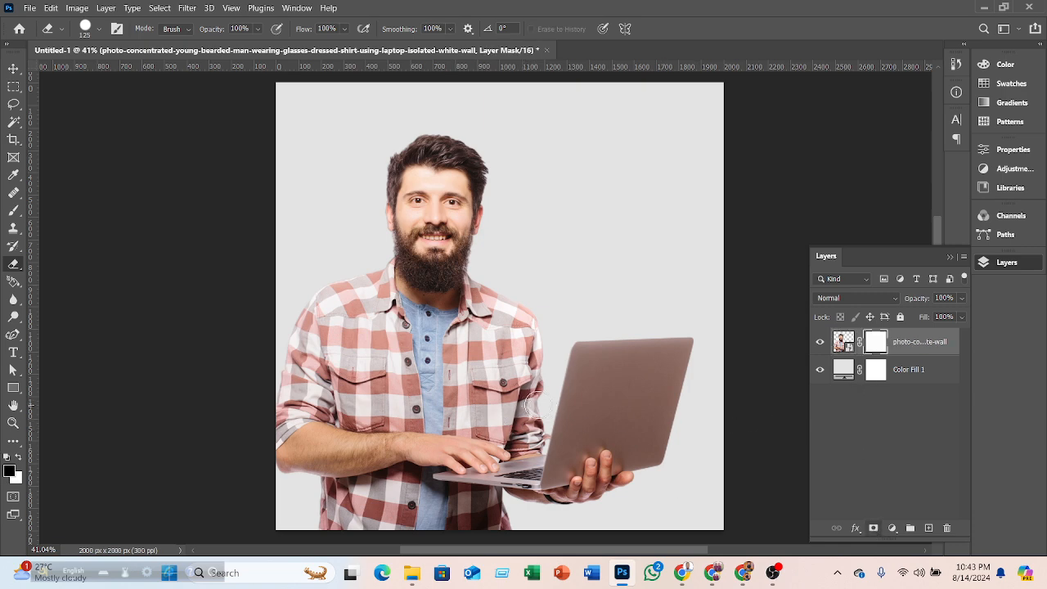
- Swap the foreground and background colours and erase a stroke on the photo's mask across the laptop, then undo it
key("F7")
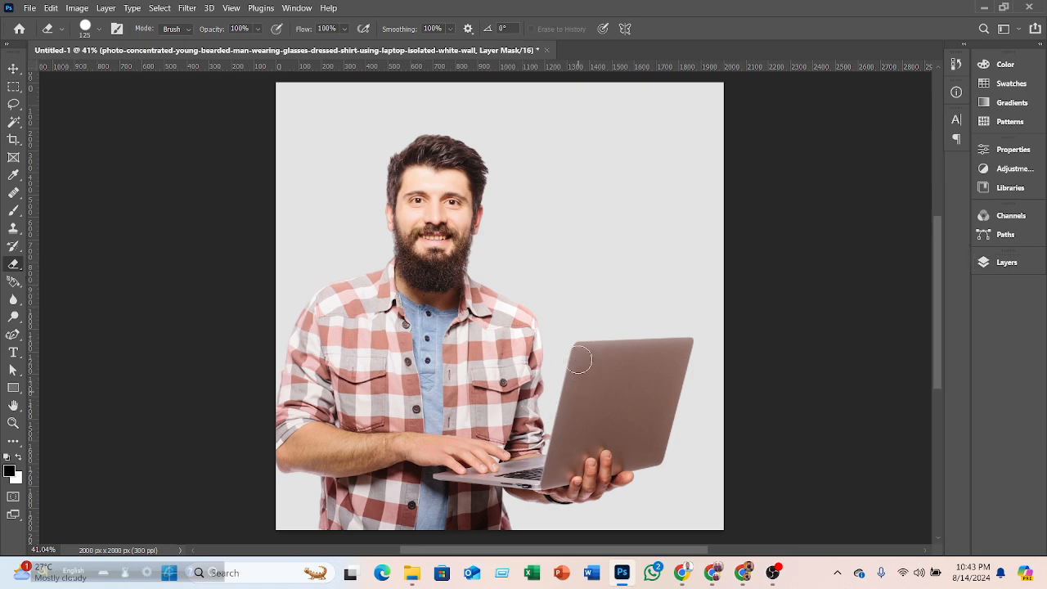
left_click(17, 456)
mouse_move(507, 387)
left_mouse_down()
mouse_move(577, 376)
mouse_move(610, 358)
left_mouse_up()
key("ctrl+z")
- Open the Layers panel and add a fresh layer mask to the photo layer
left_click(993, 264)
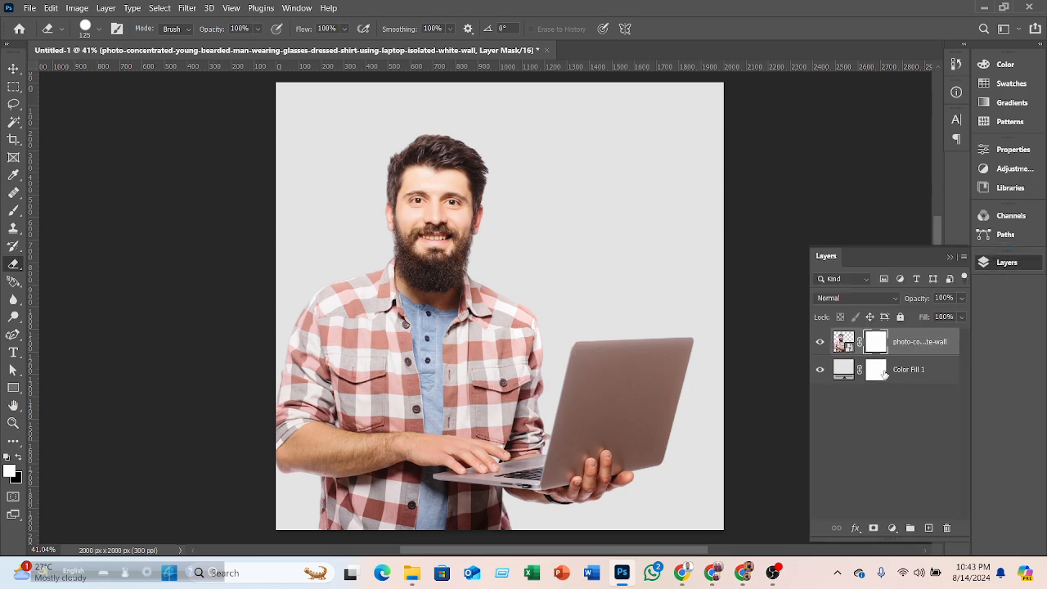
left_click_drag(884, 374, 886, 376)
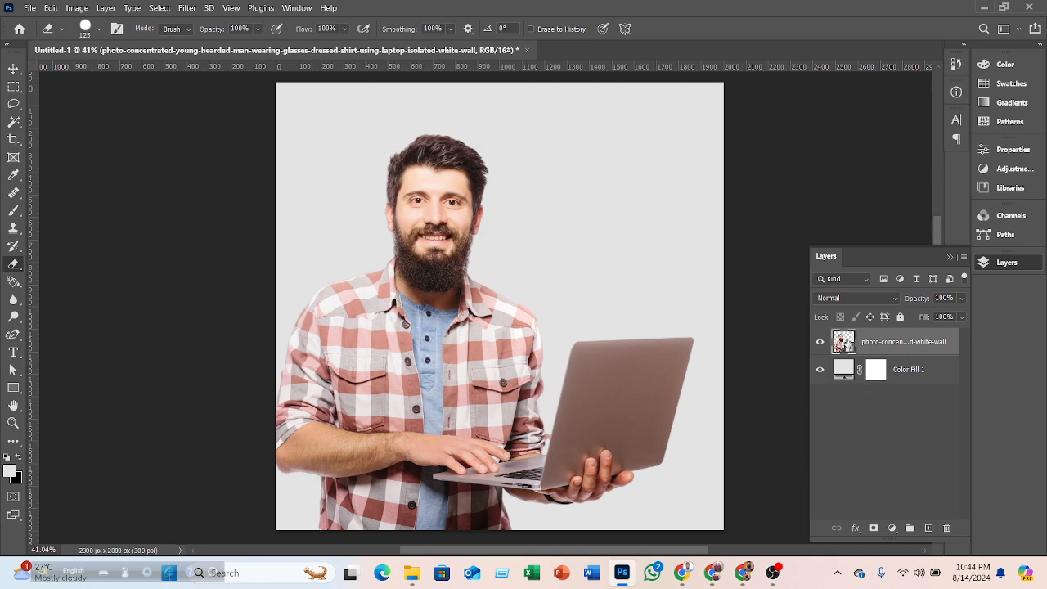
left_click(873, 527)
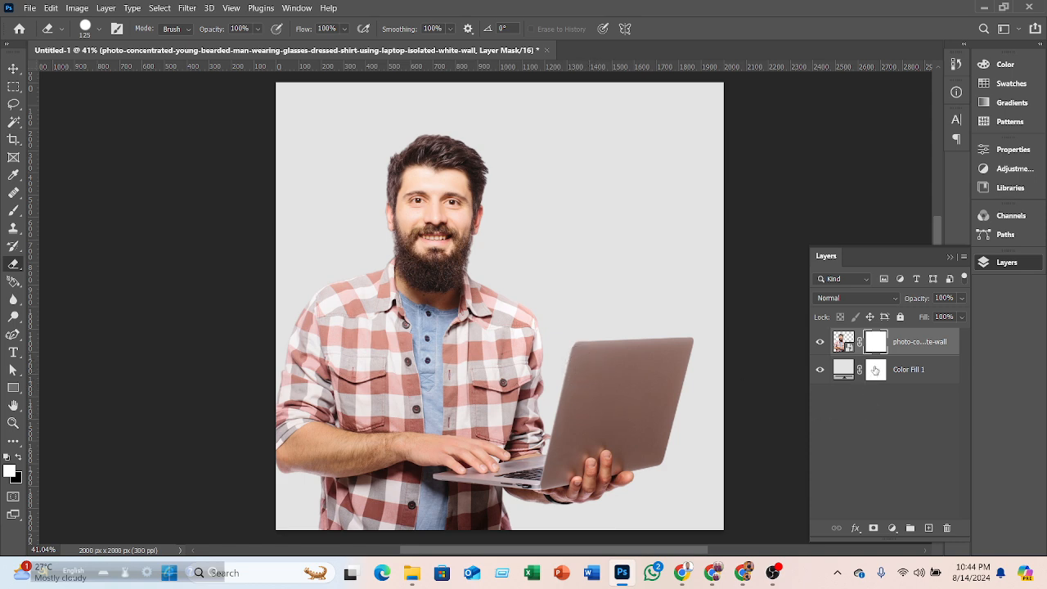
- Erase the laptop's lid on the photo layer's mask to hide it
scroll(668, 357, "up", 3)
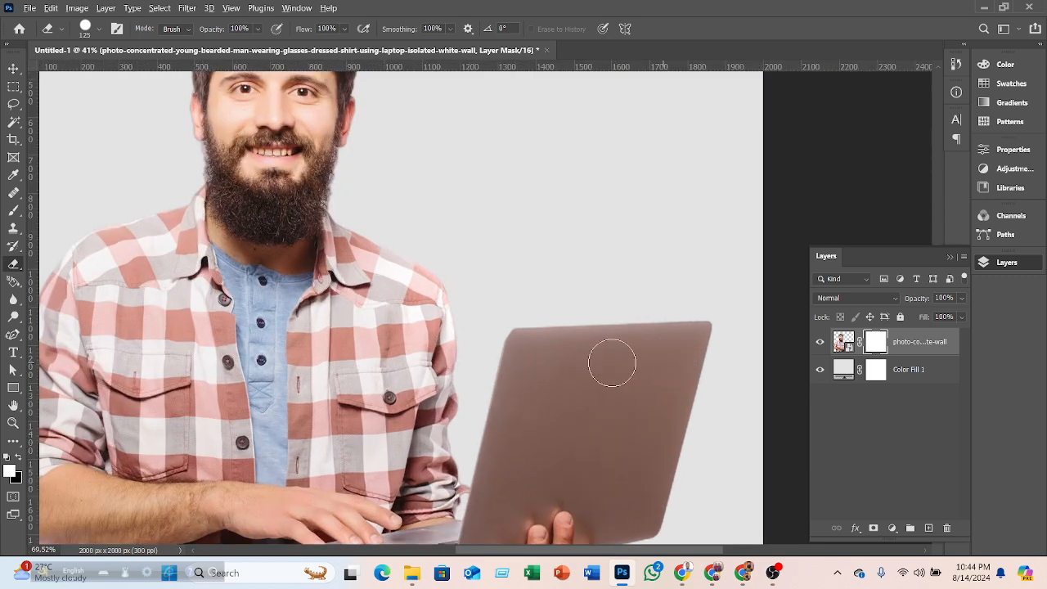
key("F7")
left_click_drag(524, 350, 713, 335)
scroll(713, 327, "down", 2)
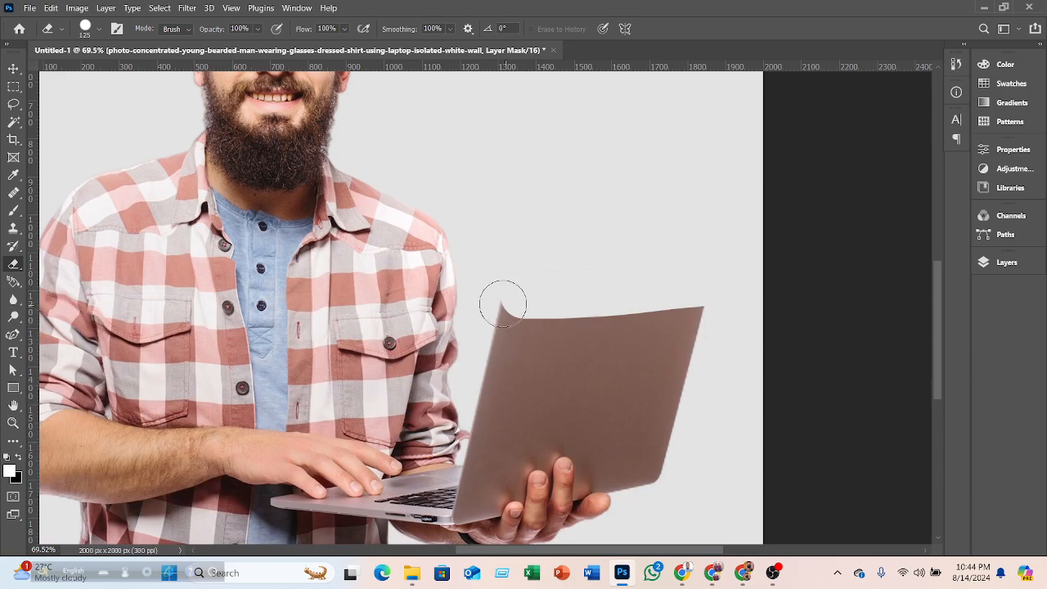
mouse_move(507, 327)
left_mouse_down()
mouse_move(631, 316)
mouse_move(685, 289)
mouse_move(734, 288)
mouse_move(753, 326)
mouse_move(684, 367)
mouse_move(559, 414)
mouse_move(553, 353)
mouse_move(530, 374)
mouse_move(547, 403)
left_mouse_up()
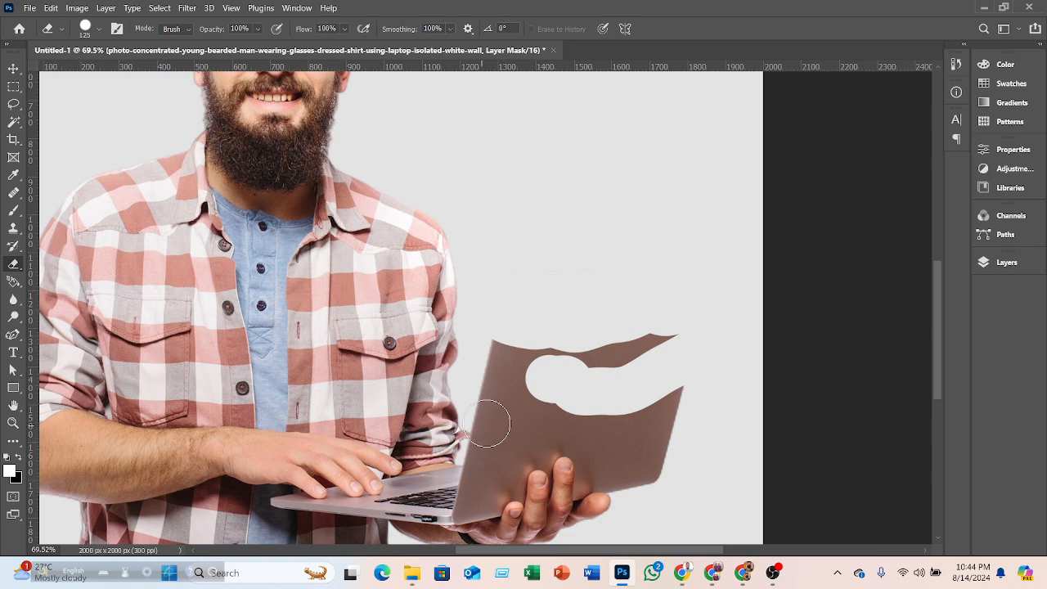
mouse_move(495, 411)
left_mouse_down()
mouse_move(688, 405)
mouse_move(584, 404)
mouse_move(492, 385)
mouse_move(487, 411)
mouse_move(501, 347)
mouse_move(633, 351)
left_mouse_up()
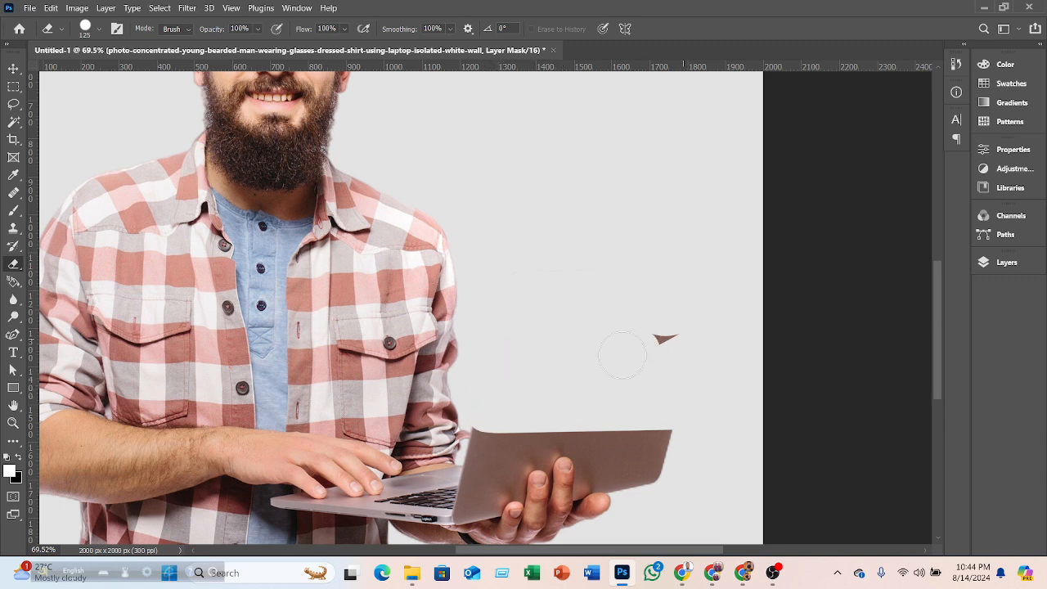
- Erase a vertical strip and the man's arm and shoulder on the left side of the photo's mask
scroll(684, 332, "down", 2)
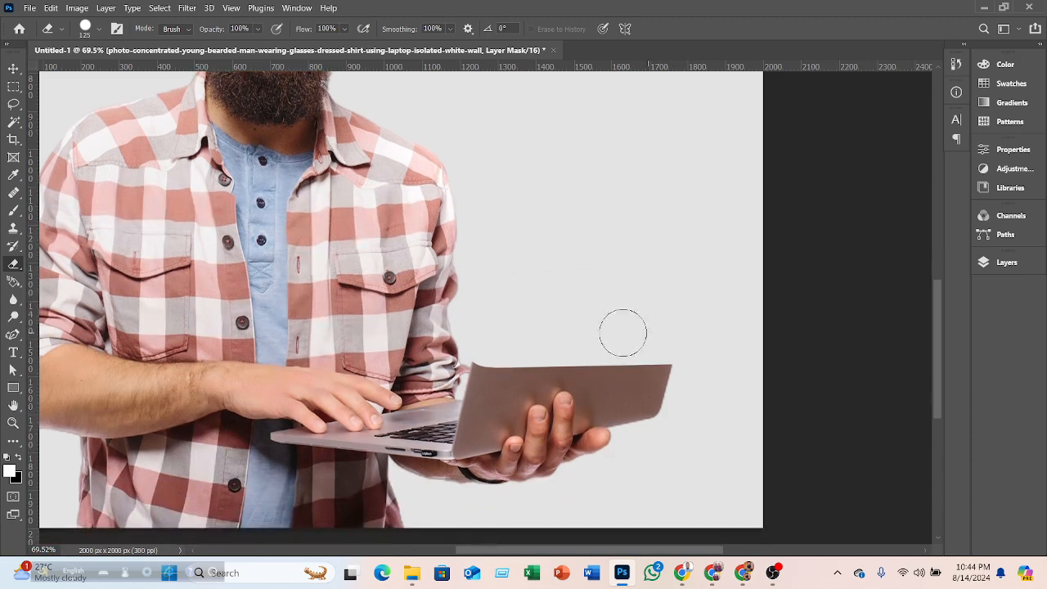
scroll(610, 322, "down", 3)
scroll(530, 310, "down", 1)
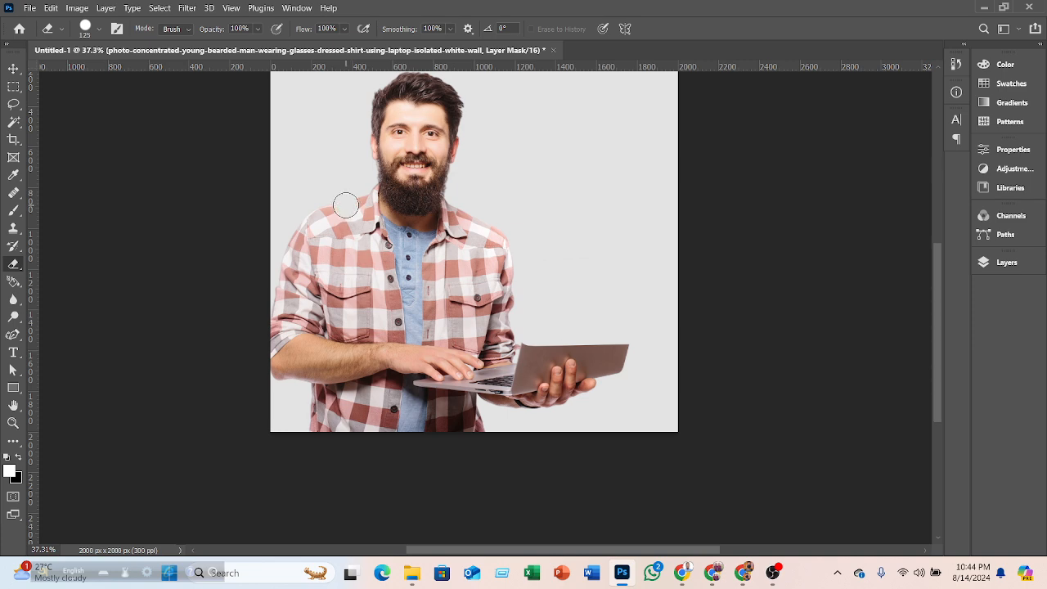
left_click(335, 434, "shift")
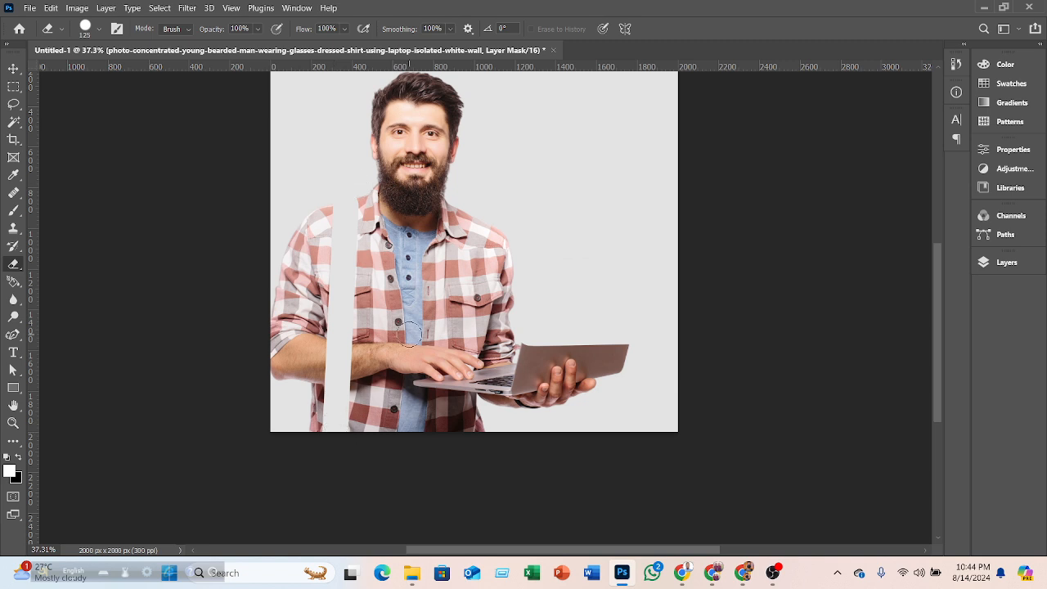
scroll(409, 334, "up", 2)
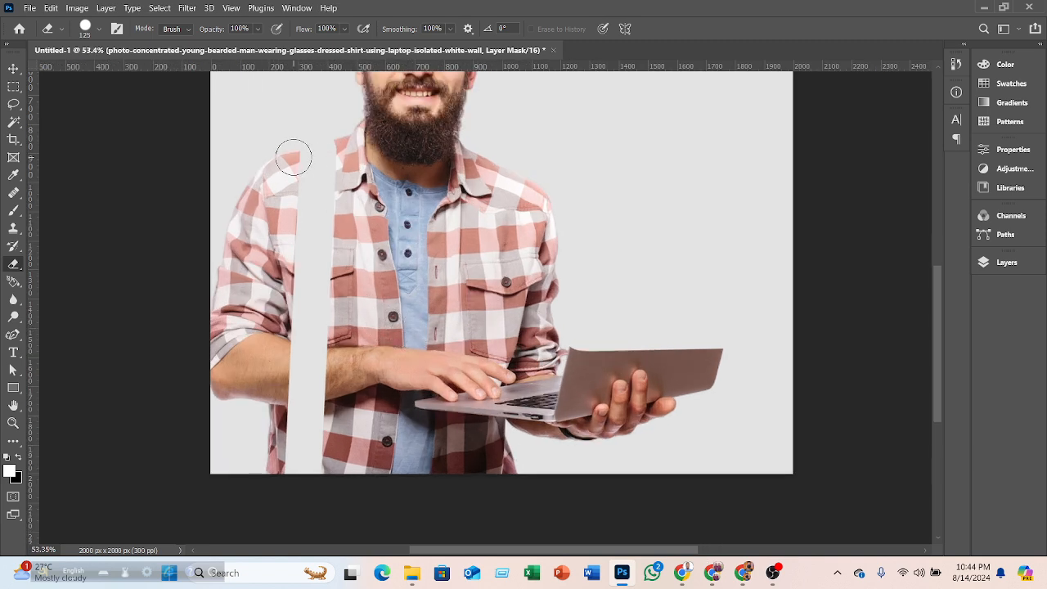
mouse_move(293, 156)
left_mouse_down()
mouse_move(274, 329)
mouse_move(271, 193)
mouse_move(269, 420)
mouse_move(258, 331)
mouse_move(267, 414)
mouse_move(295, 277)
mouse_move(297, 337)
mouse_move(293, 350)
mouse_move(286, 343)
mouse_move(258, 516)
mouse_move(307, 377)
left_mouse_up()
mouse_move(290, 156)
left_mouse_down()
mouse_move(233, 405)
mouse_move(231, 266)
mouse_move(245, 172)
mouse_move(199, 411)
mouse_move(210, 328)
mouse_move(218, 385)
mouse_move(246, 368)
mouse_move(248, 399)
mouse_move(222, 390)
left_mouse_up()
left_click_drag(252, 211, 264, 161)
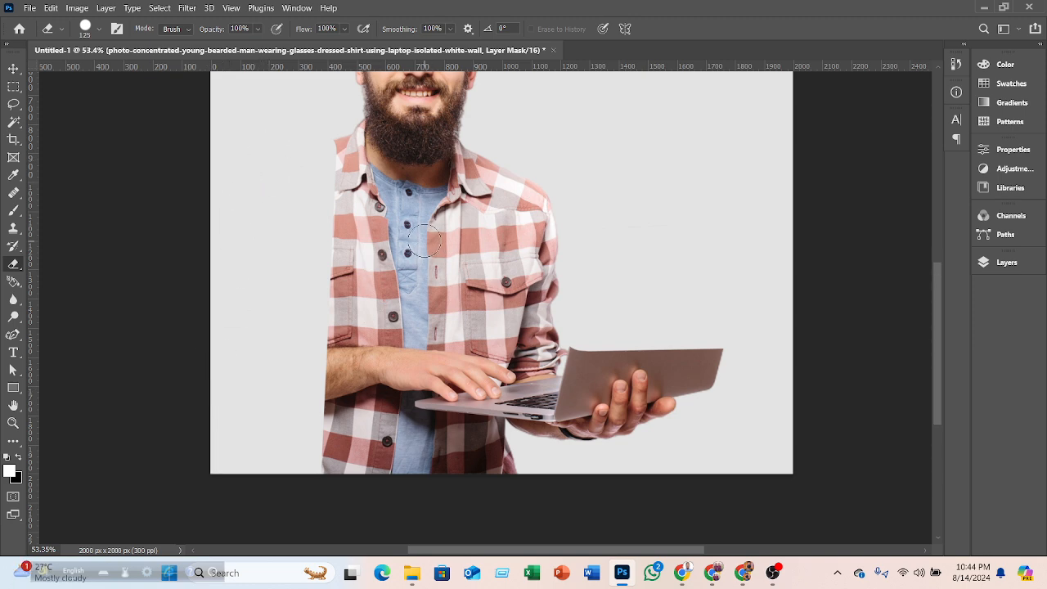
scroll(423, 244, "down", 2)
scroll(424, 245, "down", 1)
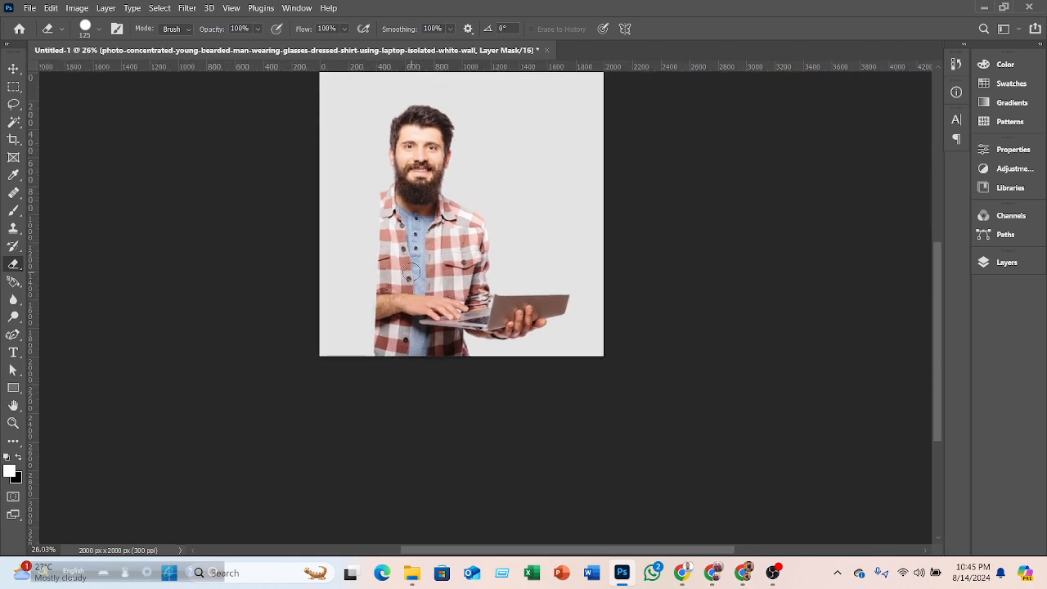
scroll(411, 272, "up", 5)
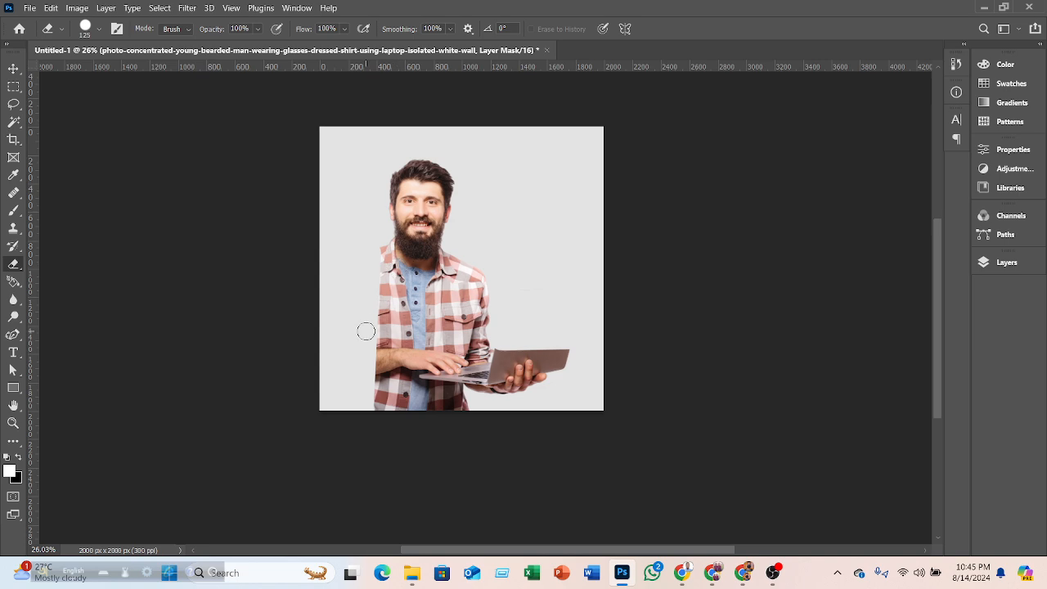
right_click(14, 264)
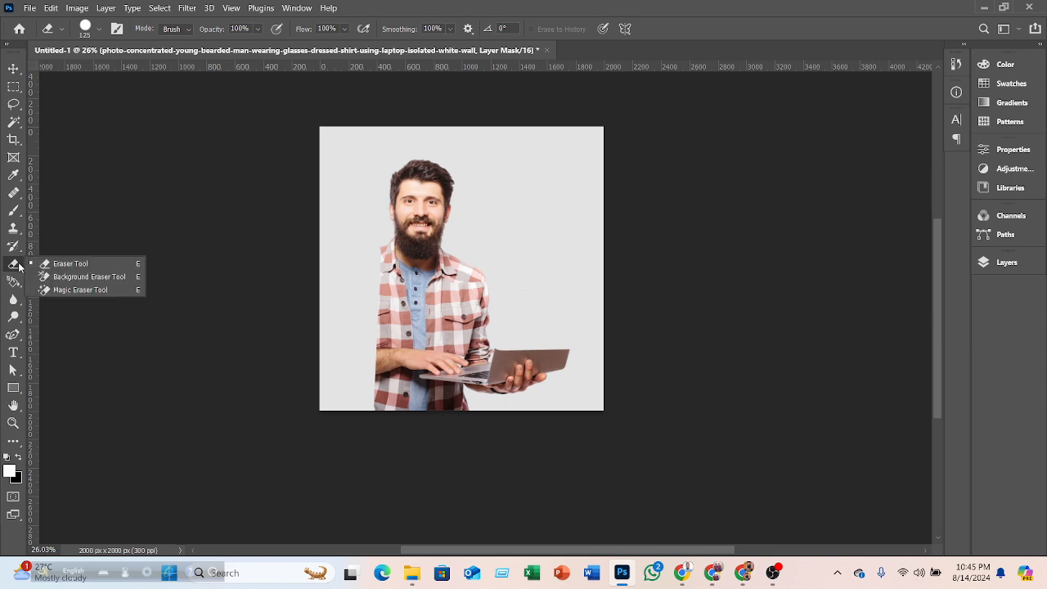
left_click(82, 290)
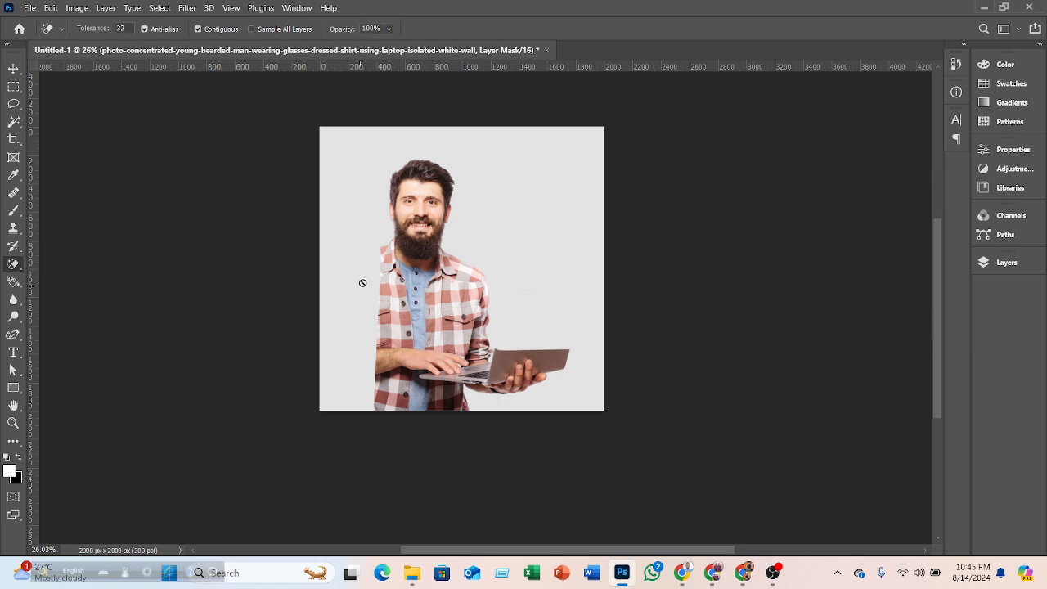
left_click(986, 263)
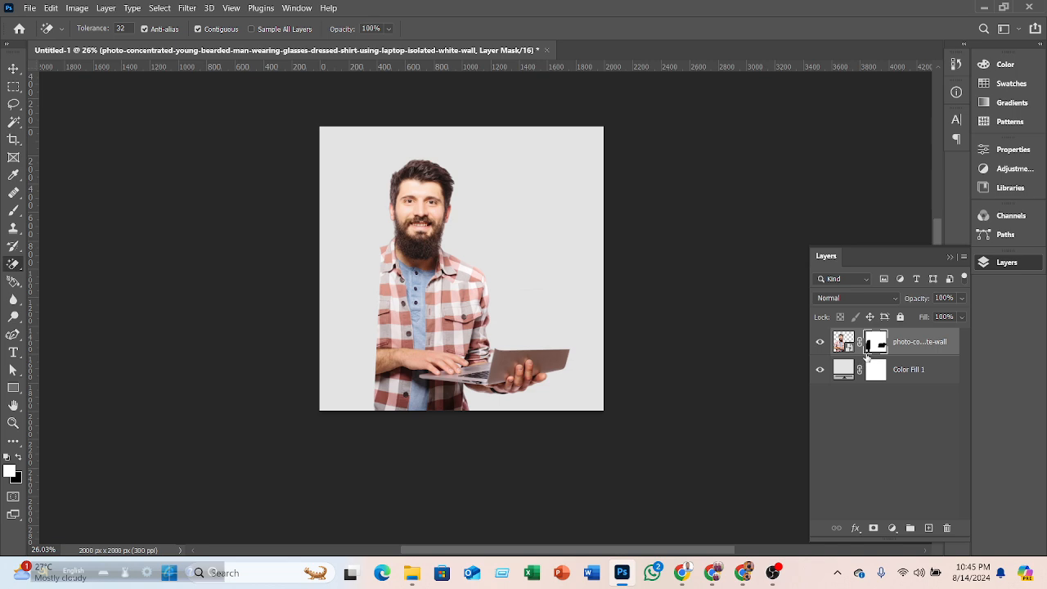
left_click(12, 71)
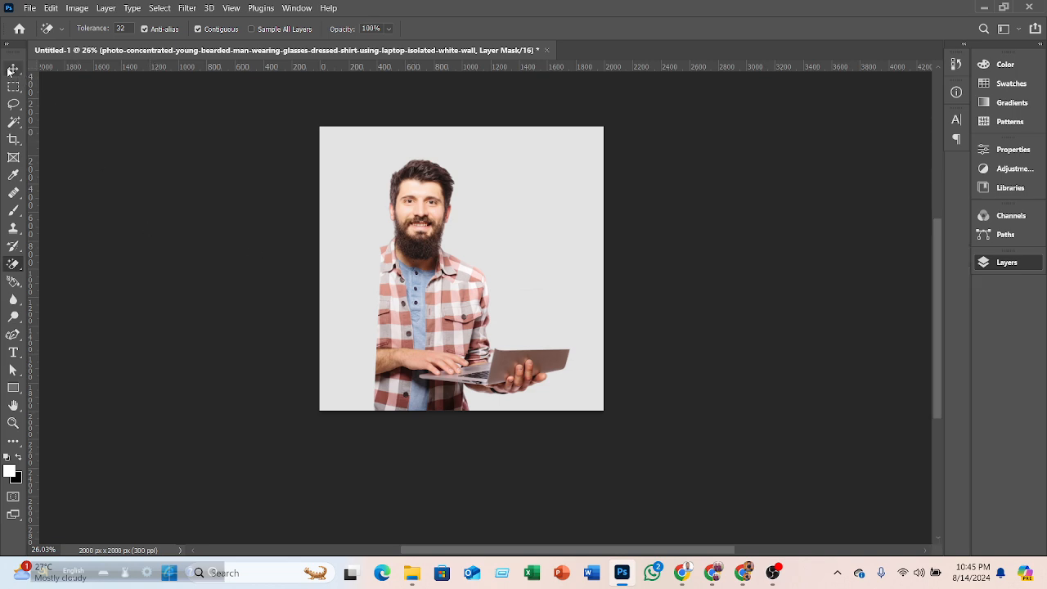
left_click(18, 262)
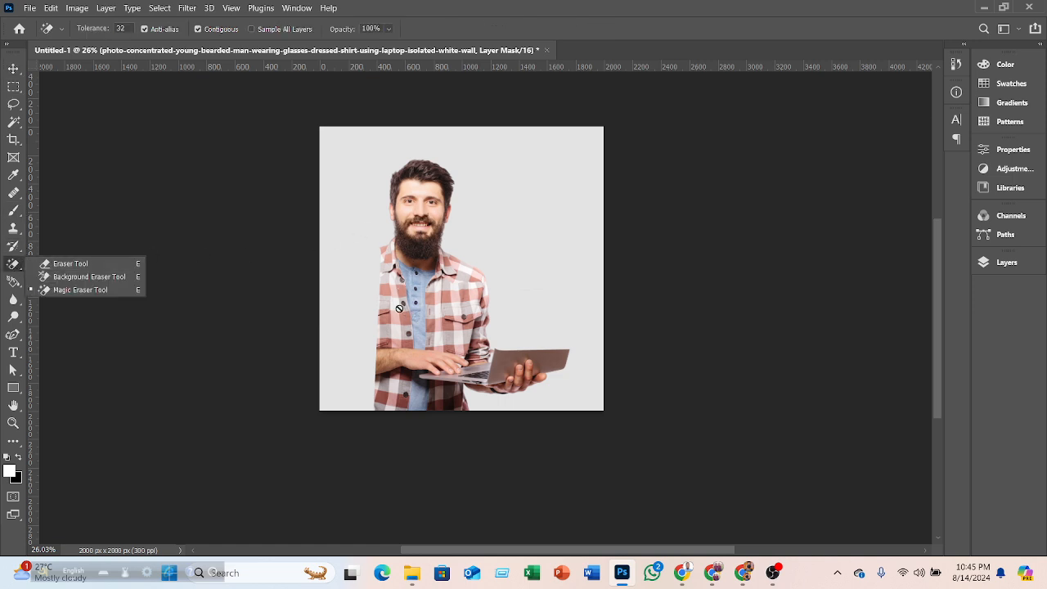
left_click(99, 264)
left_click(13, 69)
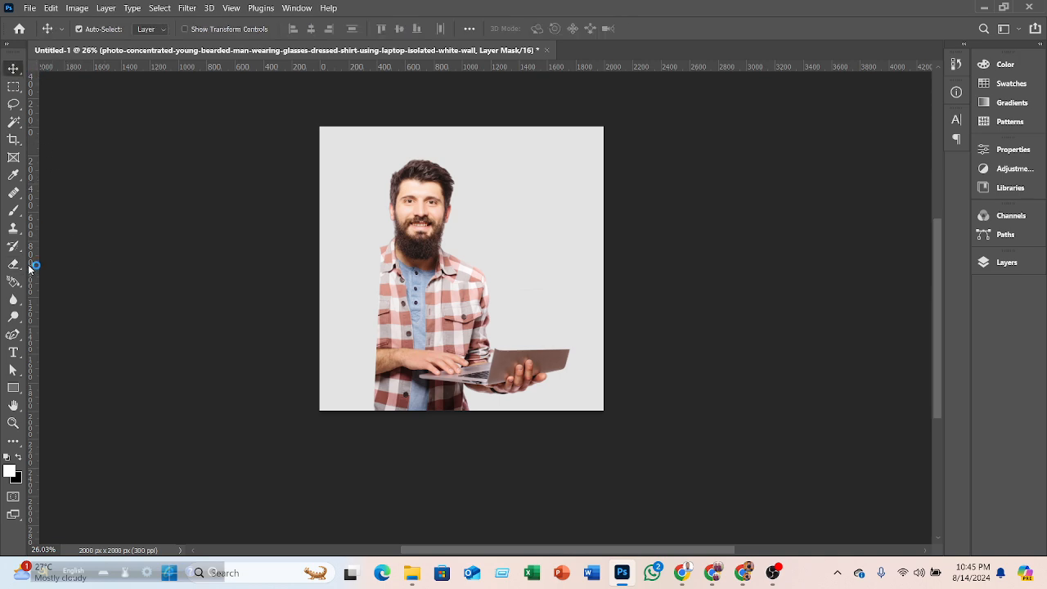
- Select the photo layer's image and try the Background Eraser Tool on its backdrop, declining to rasterize it
left_click(984, 262)
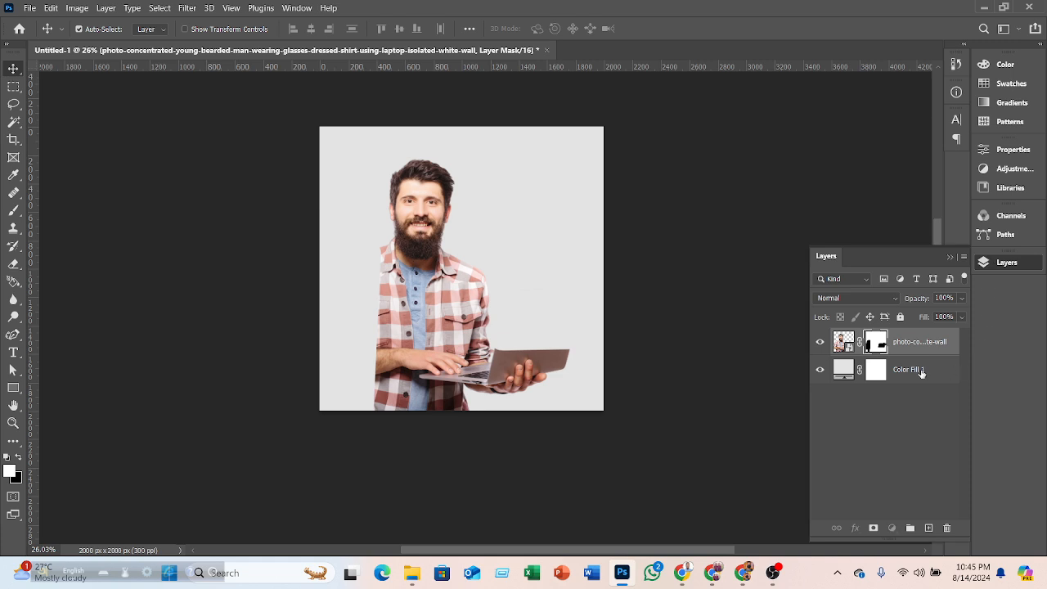
left_click(922, 372)
left_click(913, 340)
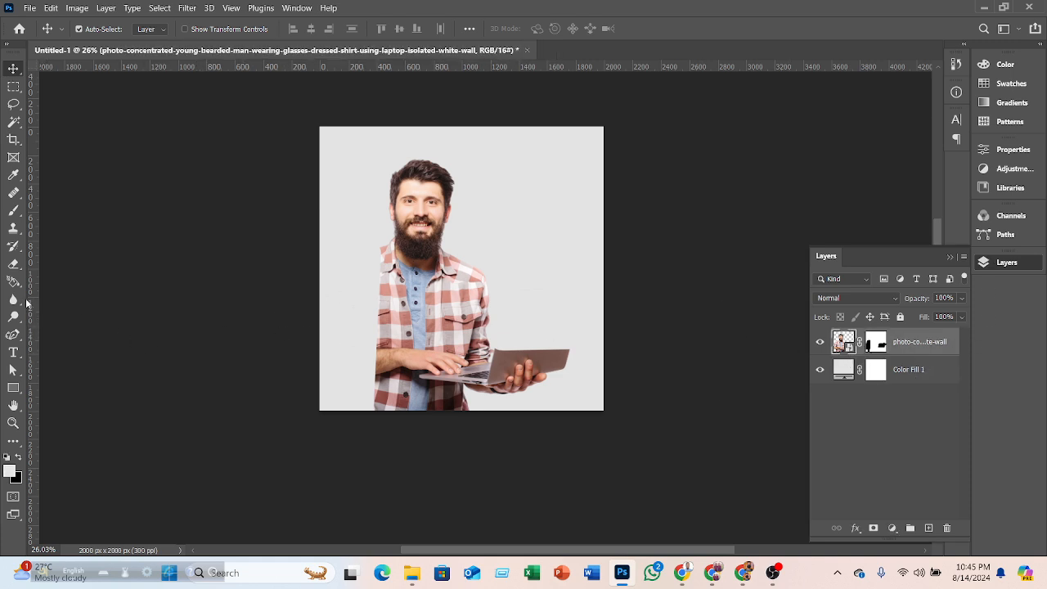
right_click(18, 266)
right_click(17, 286)
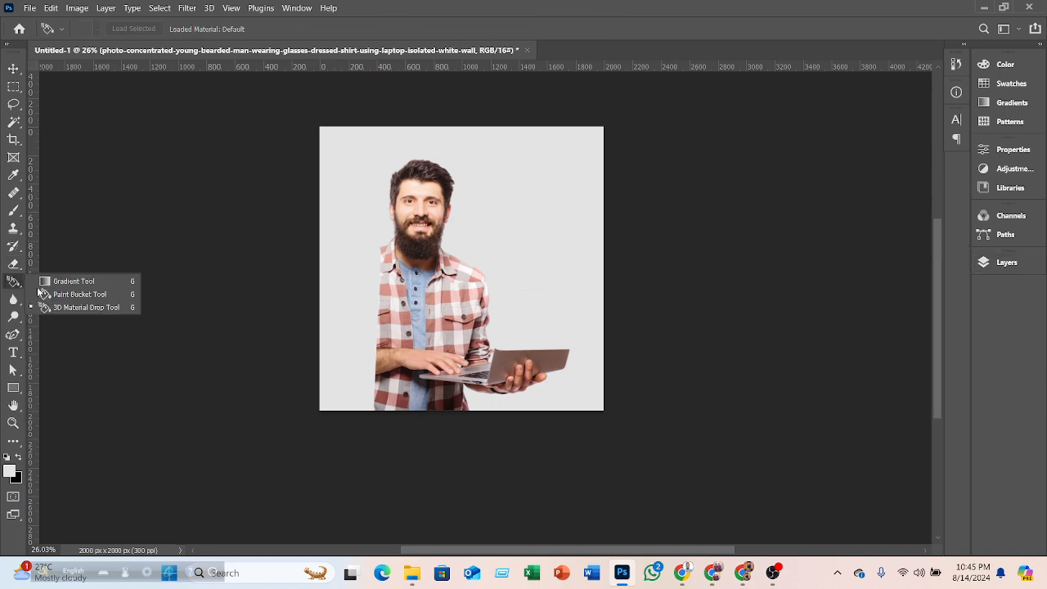
right_click(18, 265)
left_click(84, 278)
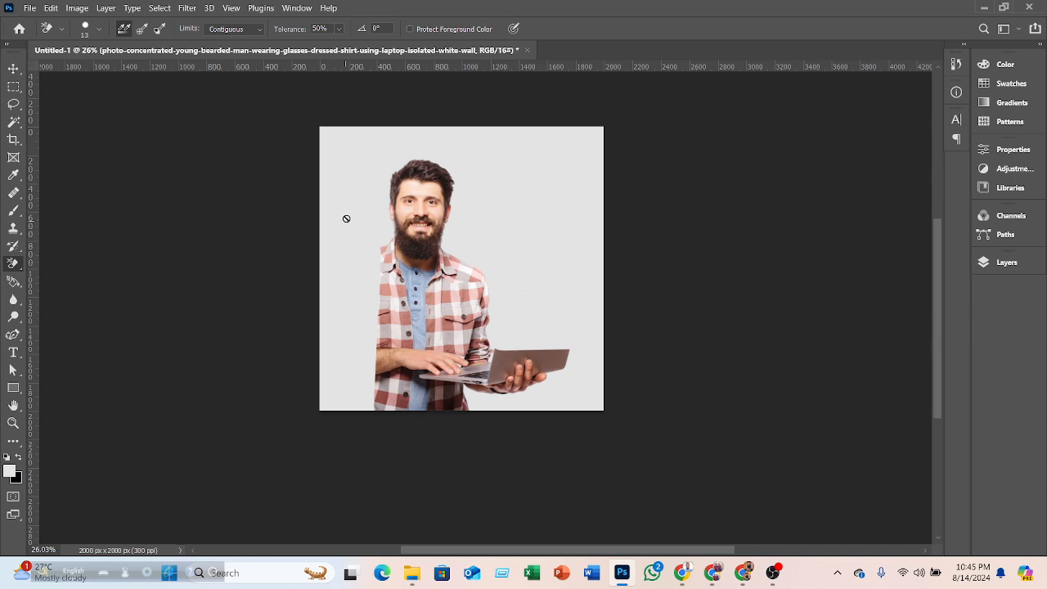
left_click(344, 217)
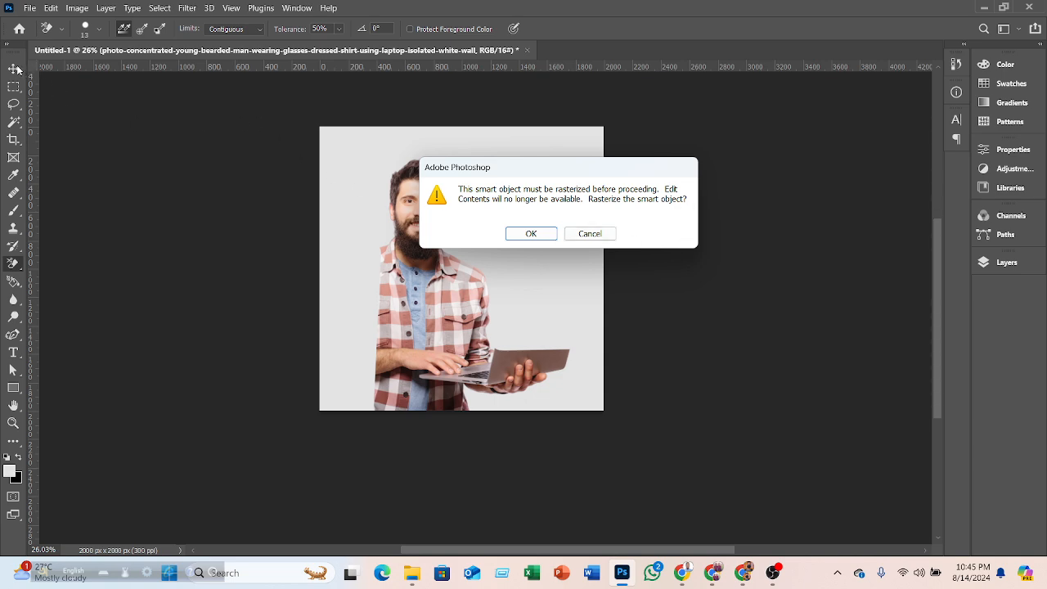
left_click(590, 234)
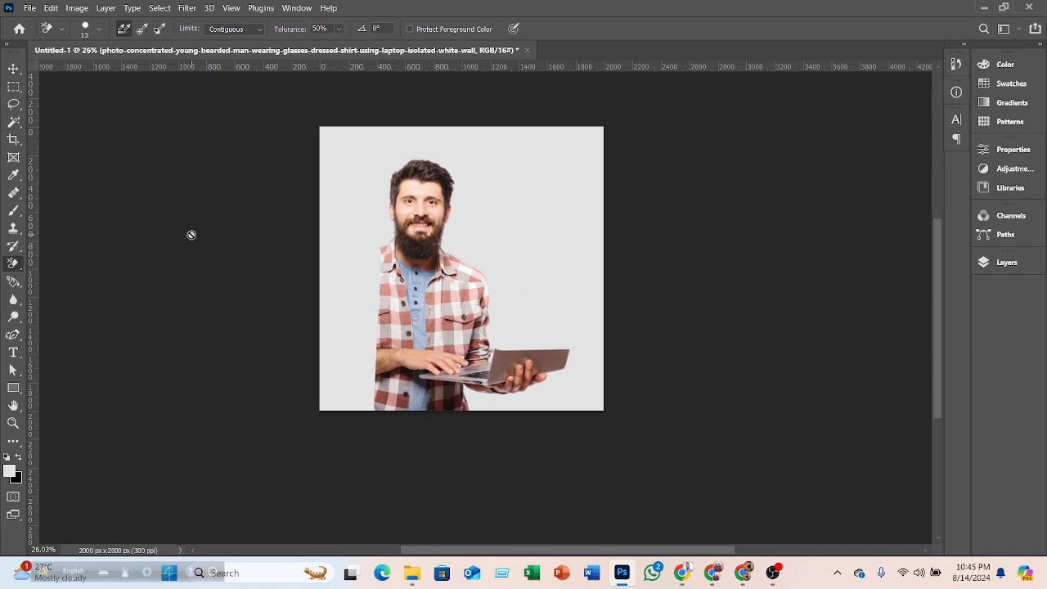
right_click(15, 270)
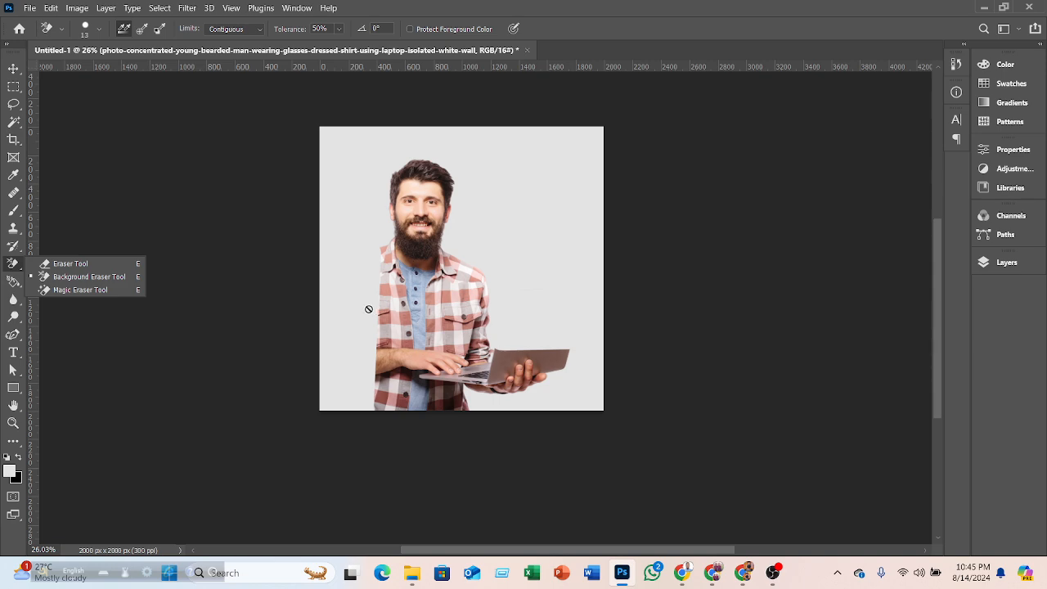
left_click(13, 121)
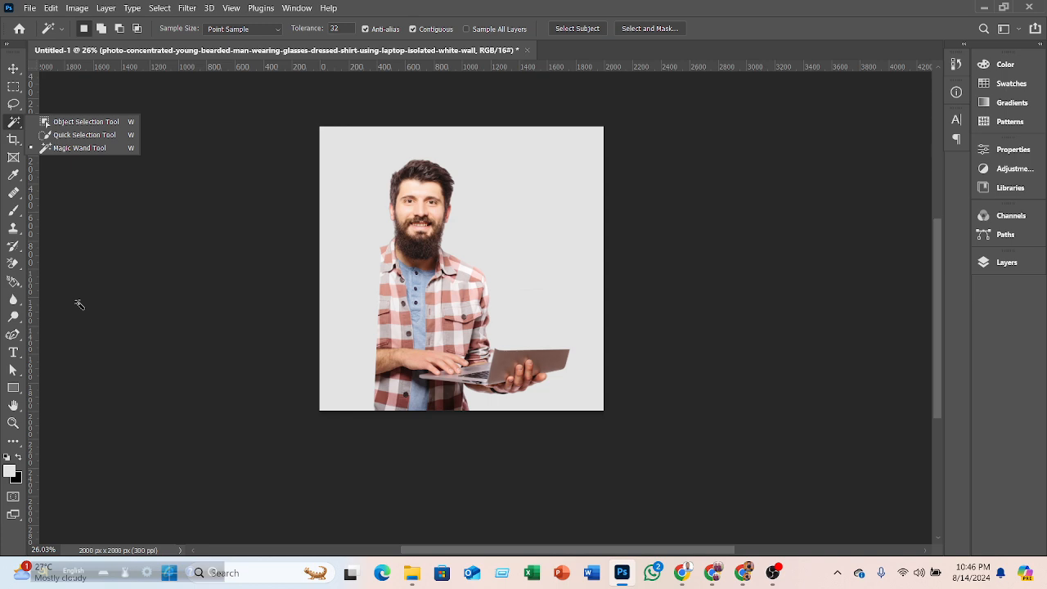
left_click(19, 70)
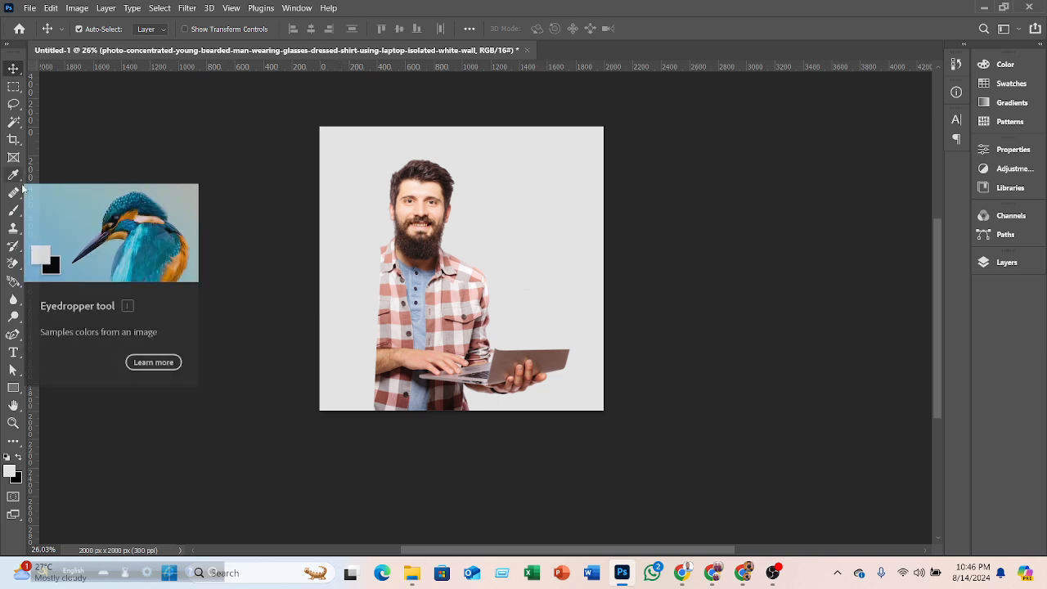
right_click(17, 267)
left_click(46, 267)
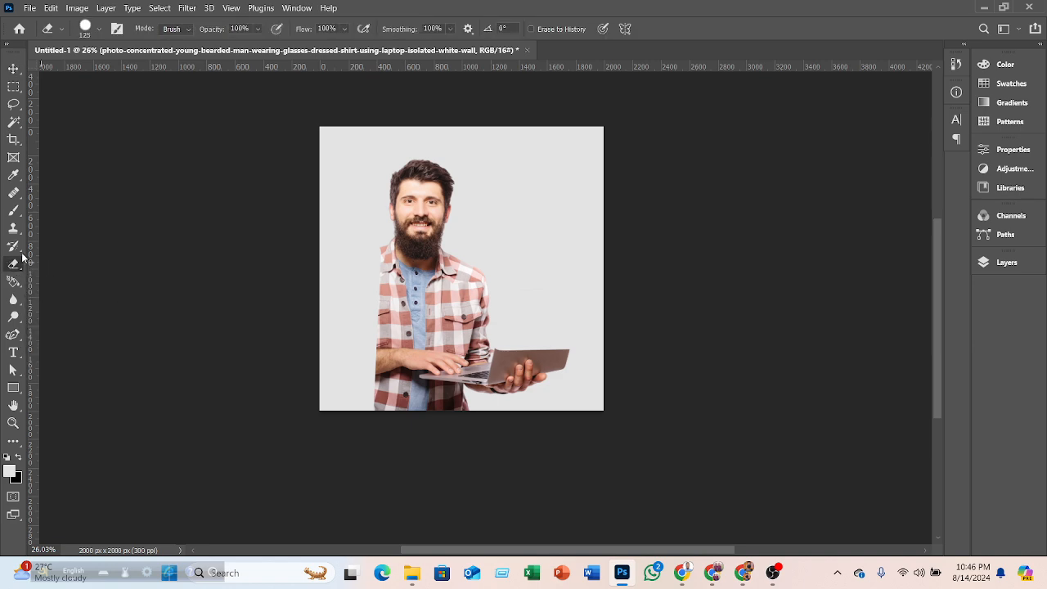
right_click(17, 249)
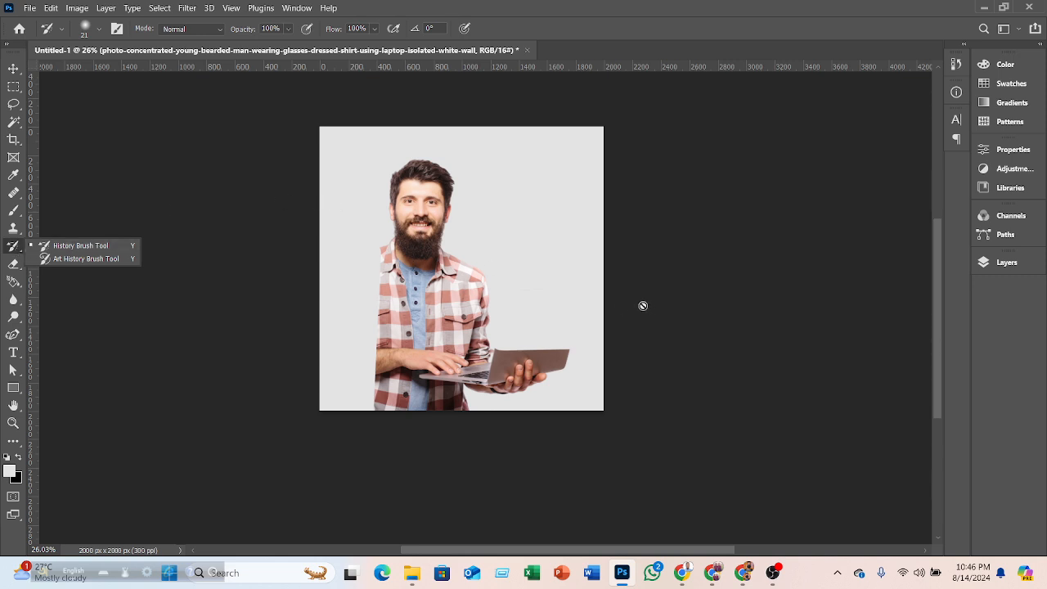
left_click(107, 245)
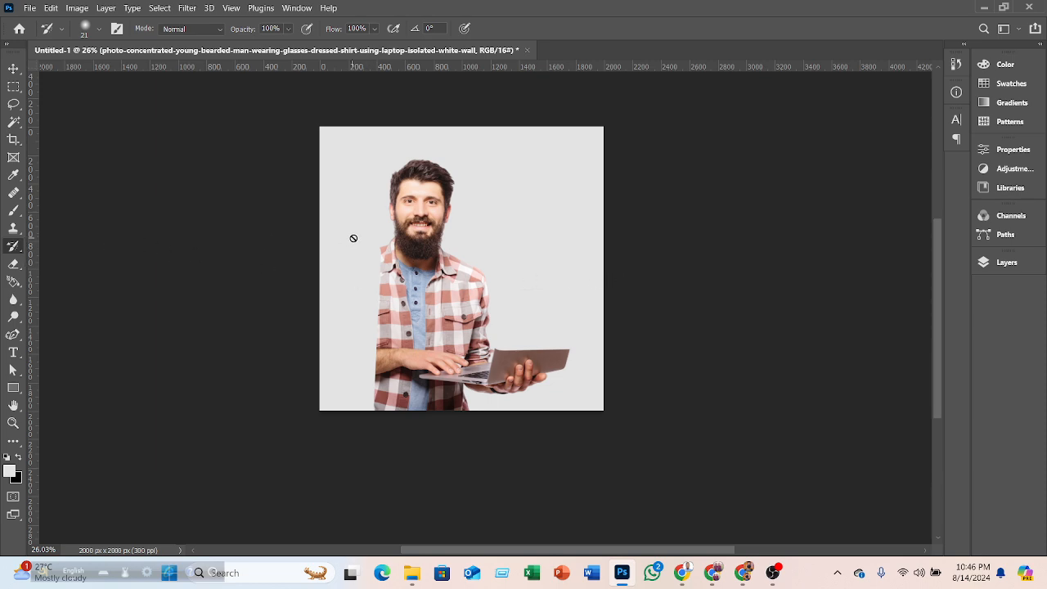
right_click(17, 252)
left_click(79, 258)
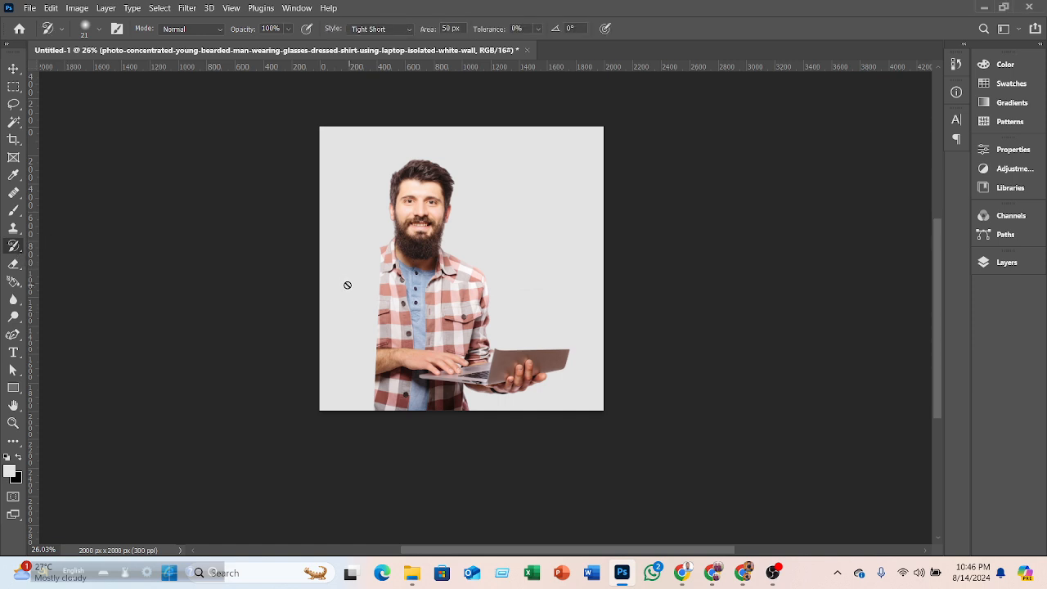
- Open the Layers panel and create a new empty layer above the photo layer
left_click(1010, 268)
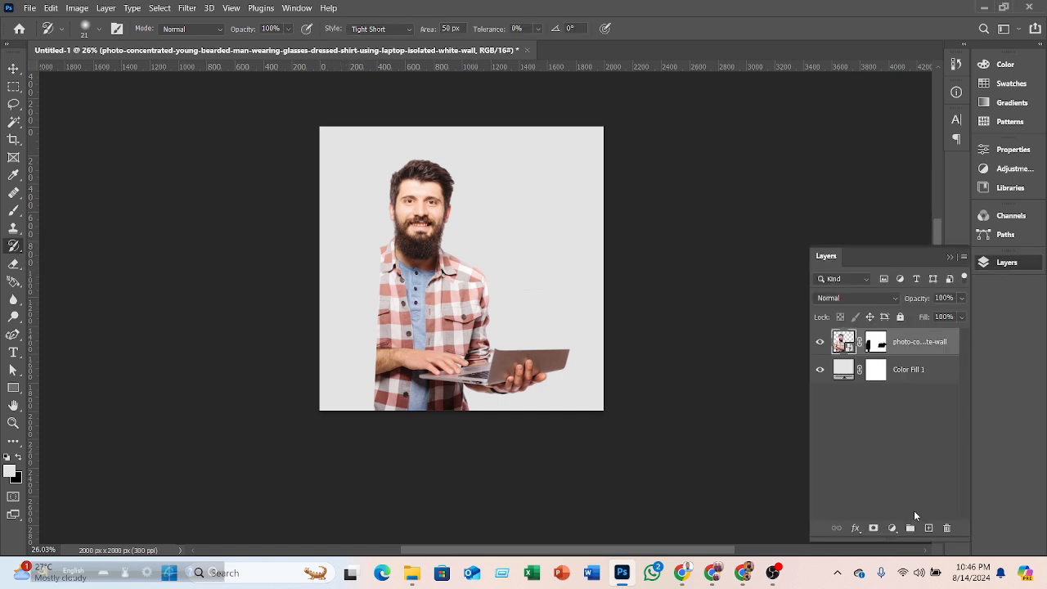
left_click(928, 527)
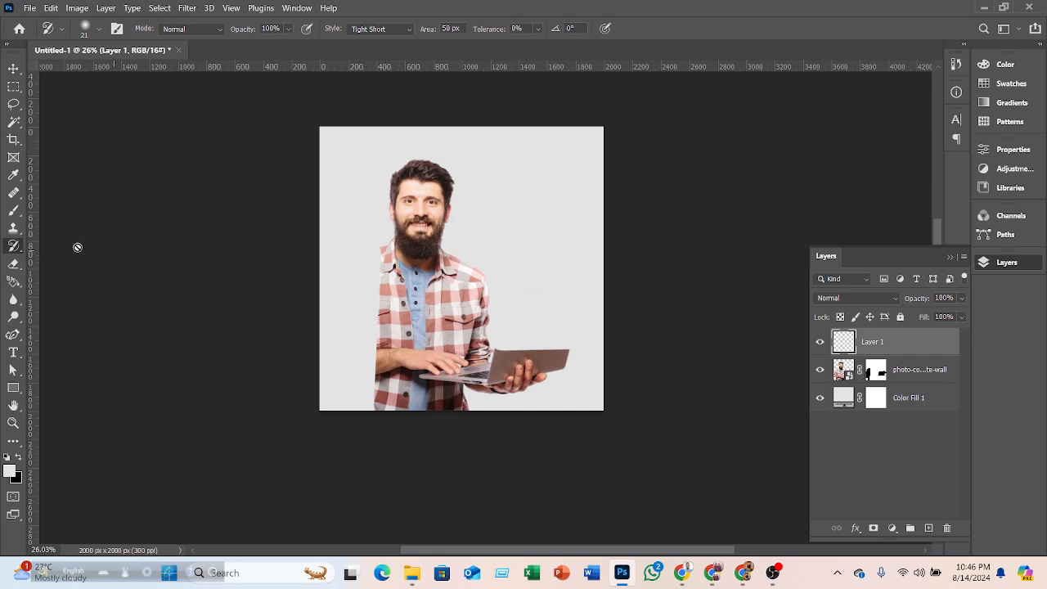
- Switch to the brush tool, enlarge it to 800 px and paint a soft stroke across the man's face on the new layer
right_click(17, 247)
left_click(41, 245)
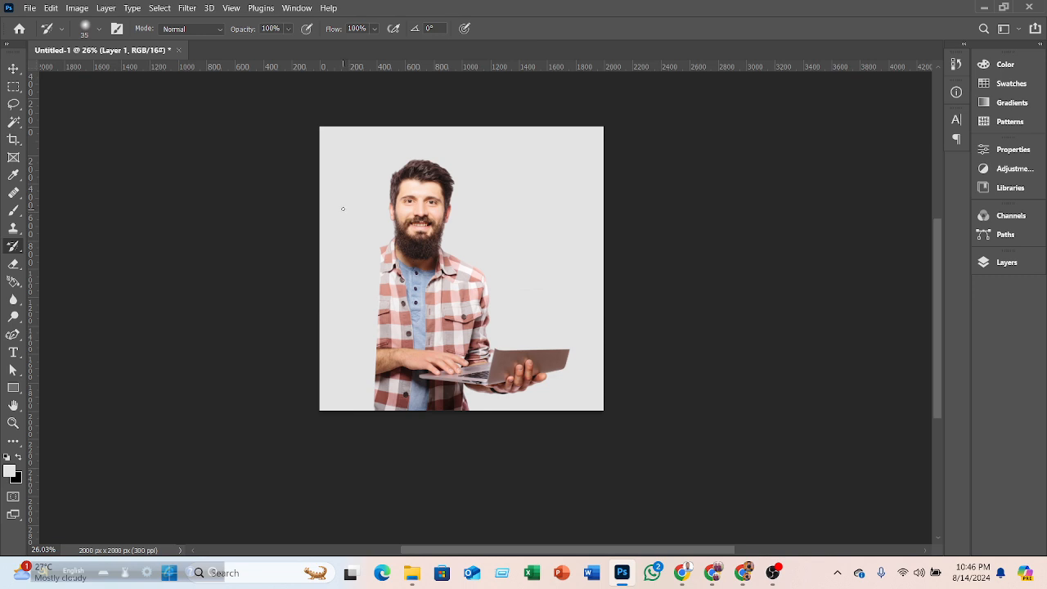
key("bracketright")
key("bracketright")
key("bracketright")
key("bracketright")
key("bracketright")
key("bracketright")
key("bracketright")
key("bracketright")
key("bracketright")
key("bracketright")
left_click_drag(355, 243, 540, 187)
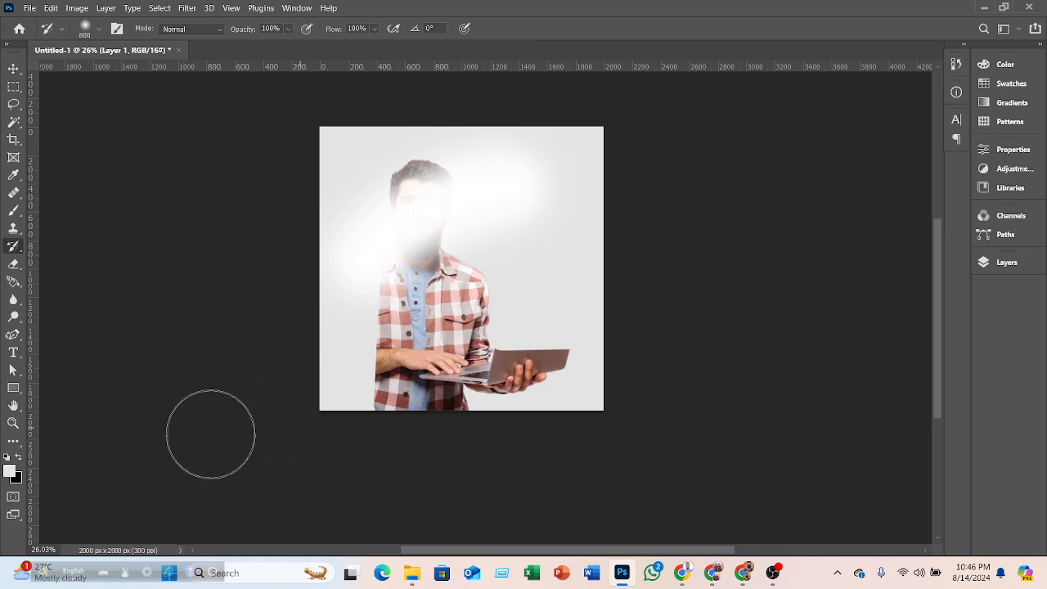
- Set the foreground color to bright green 60ff00 in the color picker
left_click(12, 472)
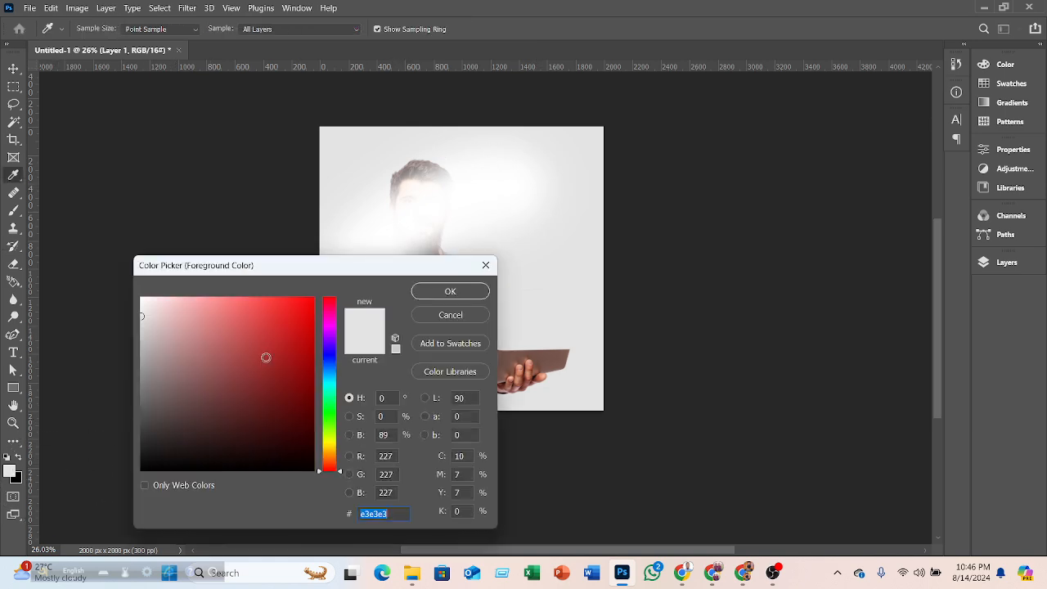
left_click_drag(334, 441, 334, 424)
left_click_drag(257, 367, 446, 252)
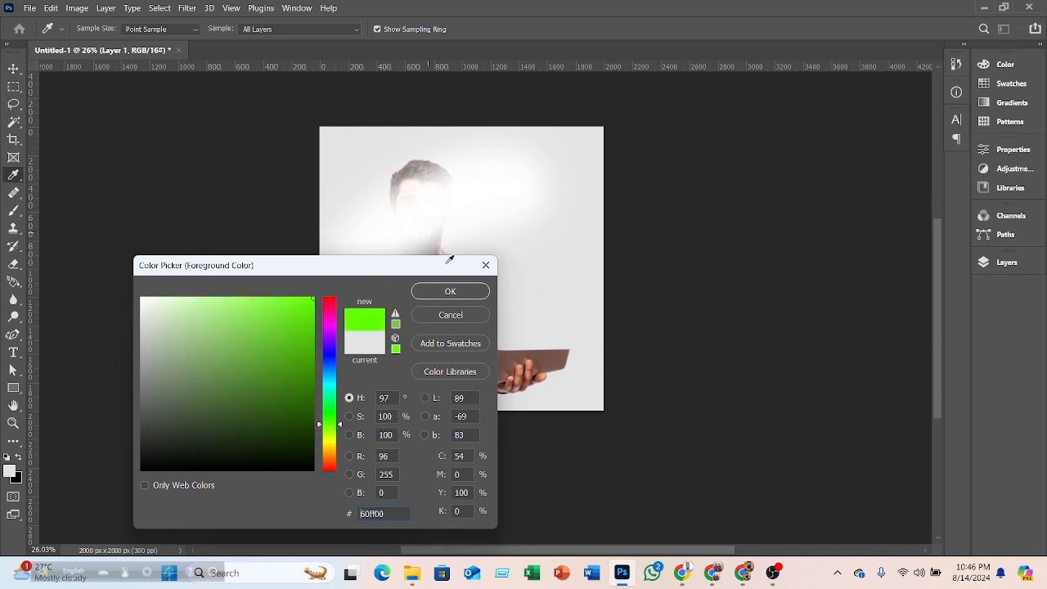
left_click(450, 293)
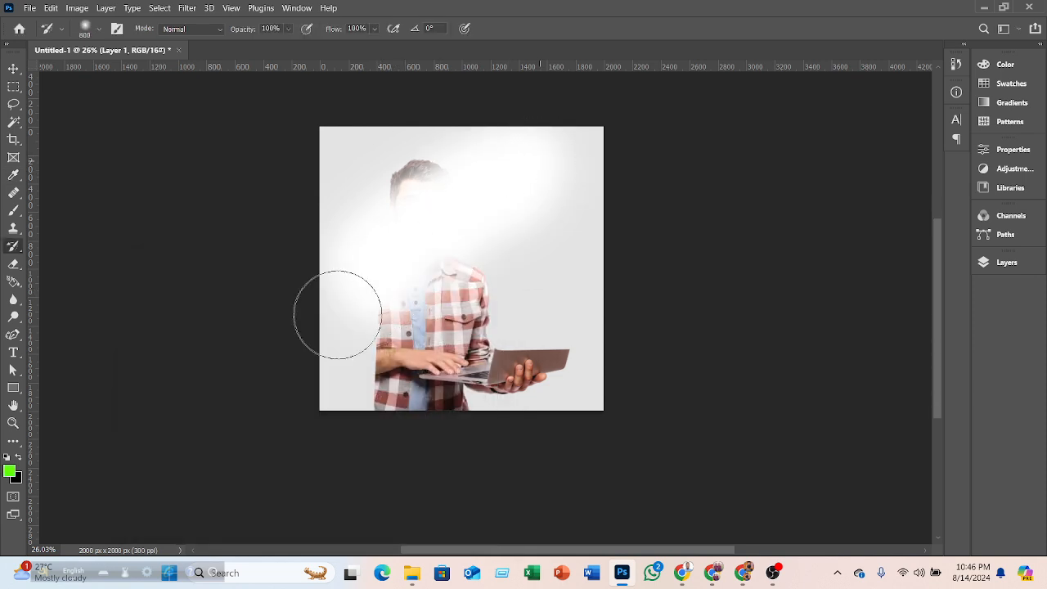
- Swap foreground and background colors, paint a soft stroke down over the man's torso and open the Layers panel
left_click(17, 459)
mouse_move(408, 262)
left_mouse_down()
mouse_move(387, 264)
mouse_move(413, 292)
mouse_move(439, 357)
mouse_move(518, 378)
mouse_move(563, 372)
left_mouse_up()
left_click(985, 262)
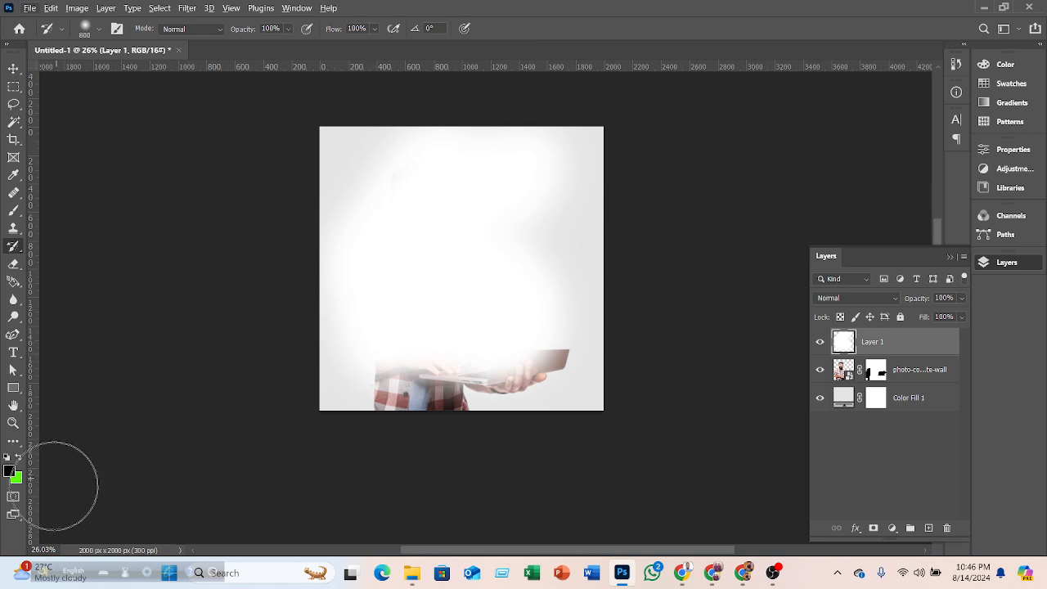
- Swap the colors back to a green foreground, check the brush presets and switch to the Eraser Tool
left_click(18, 460)
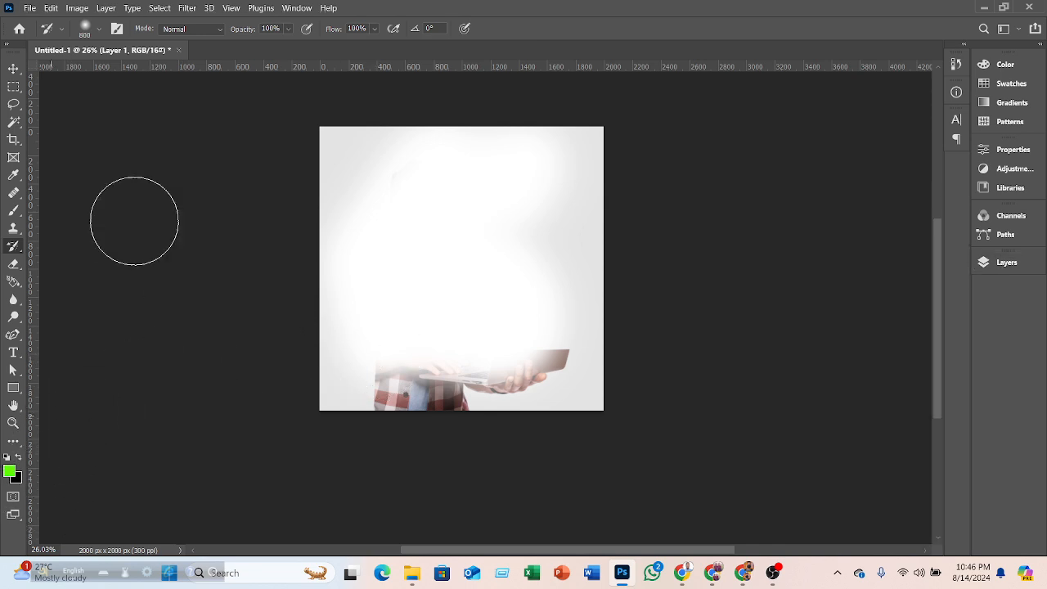
left_click(101, 30)
left_click(101, 31)
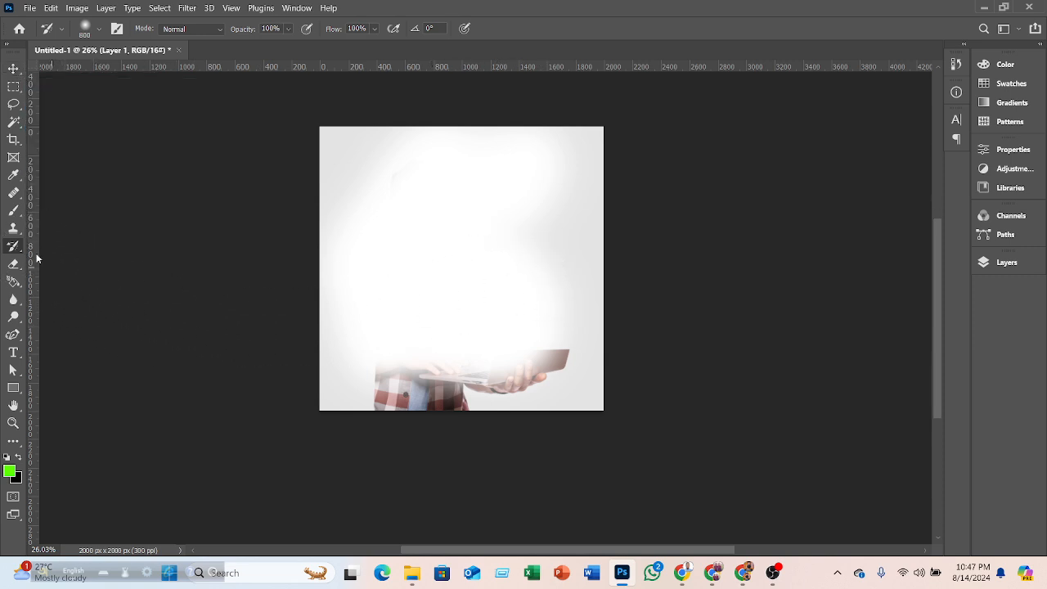
left_click(13, 264)
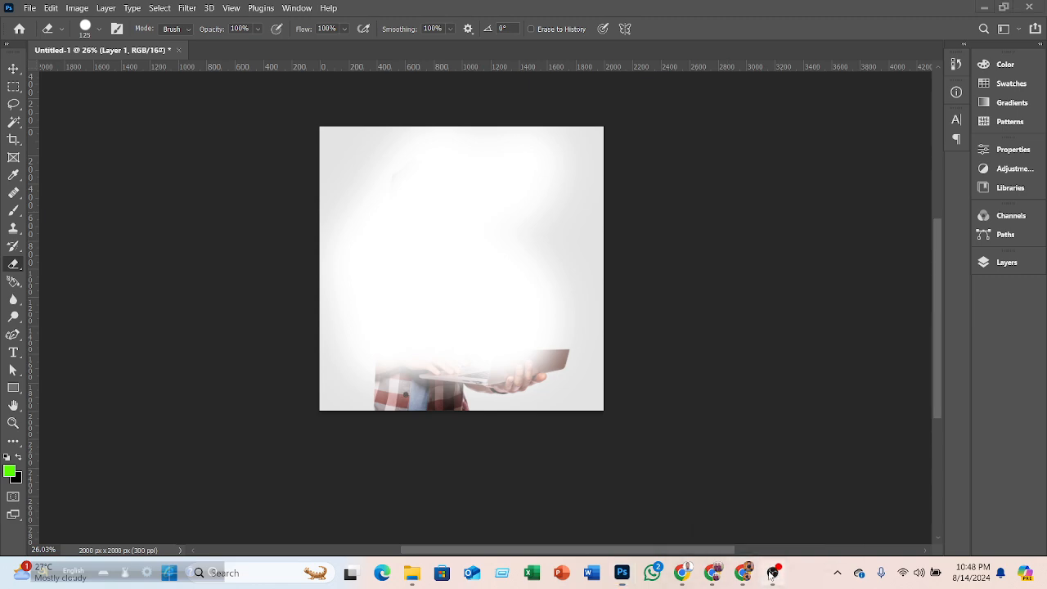
- Switch to the Google Meet window in Chrome and dismiss the call-ending notice
left_click(771, 575)
mouse_move(691, 577)
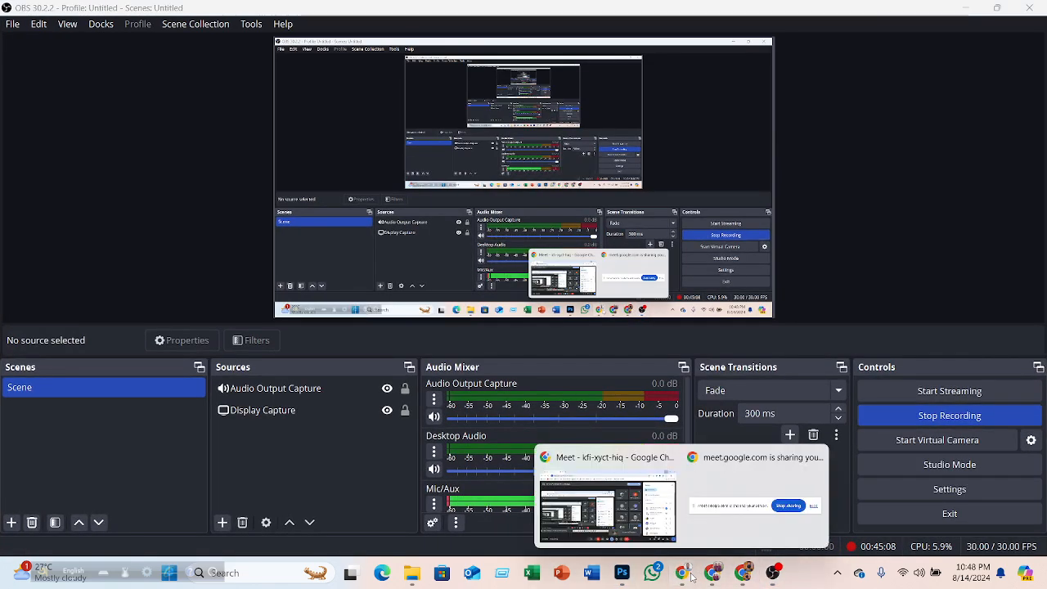
left_click(570, 512)
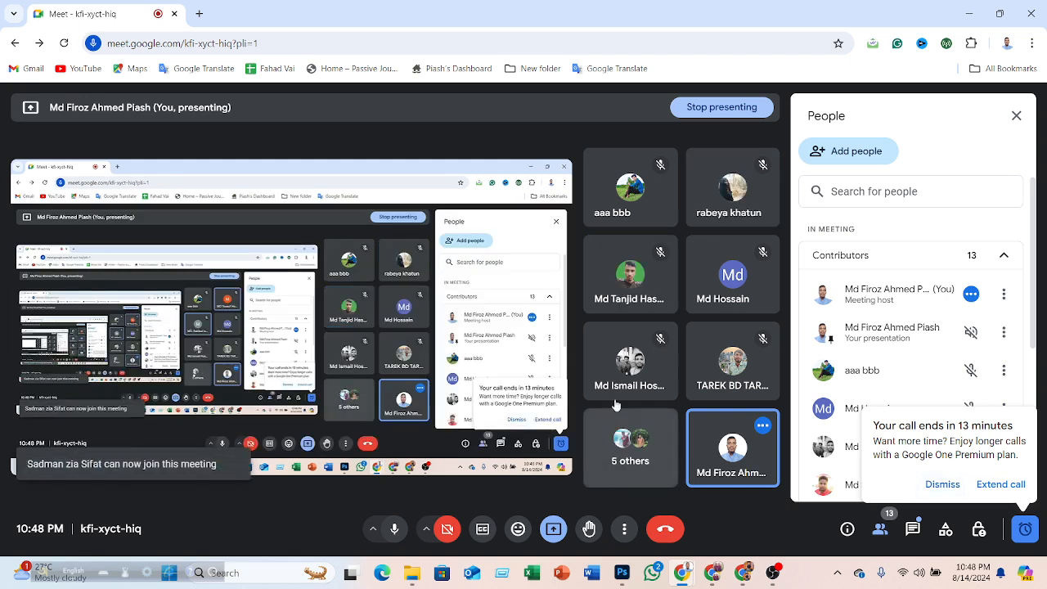
left_click(936, 486)
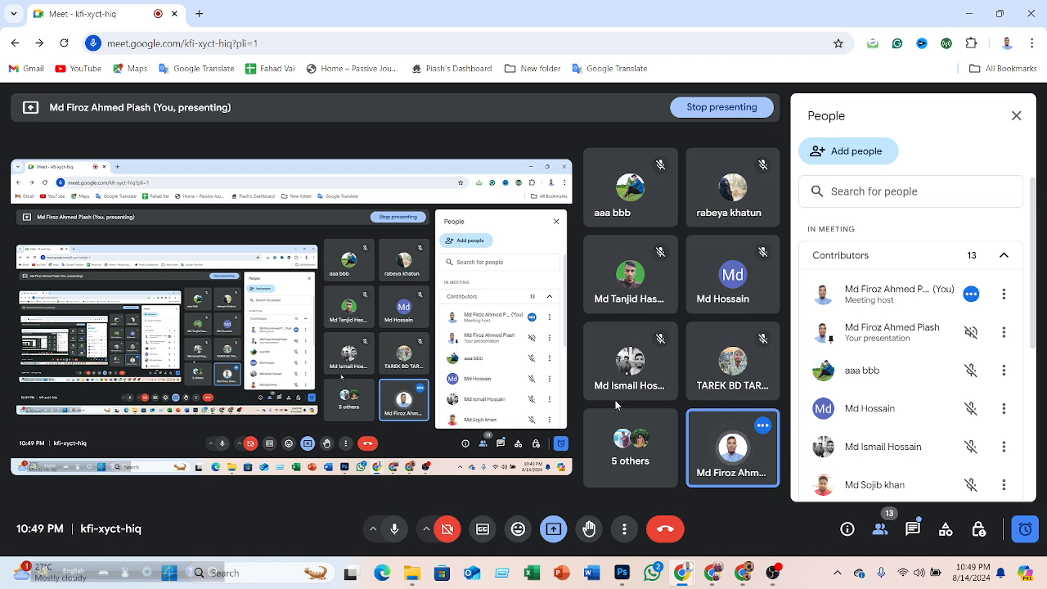
mouse_move(614, 402)
mouse_move(717, 358)
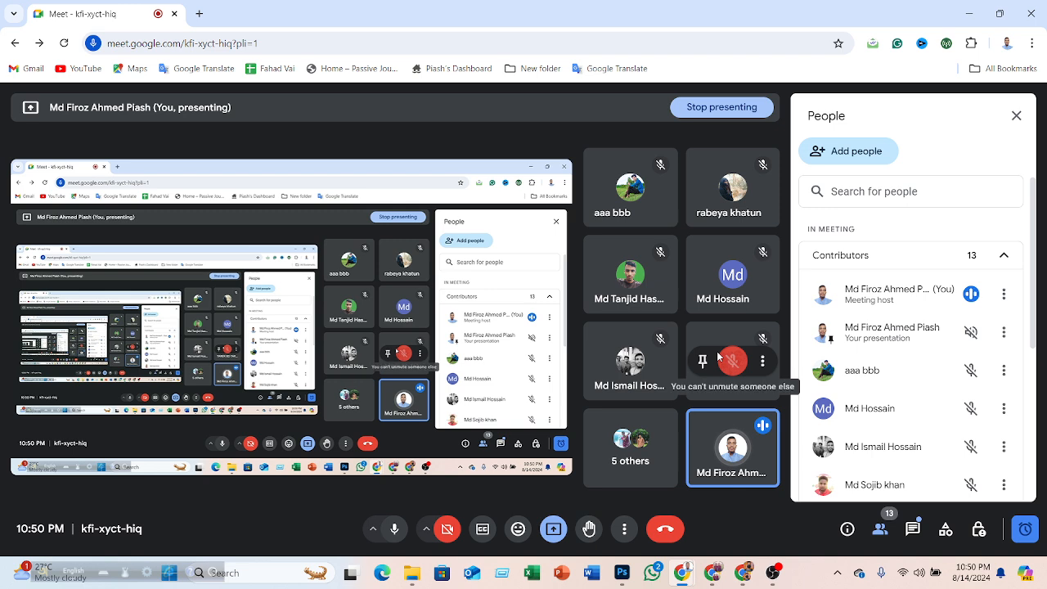